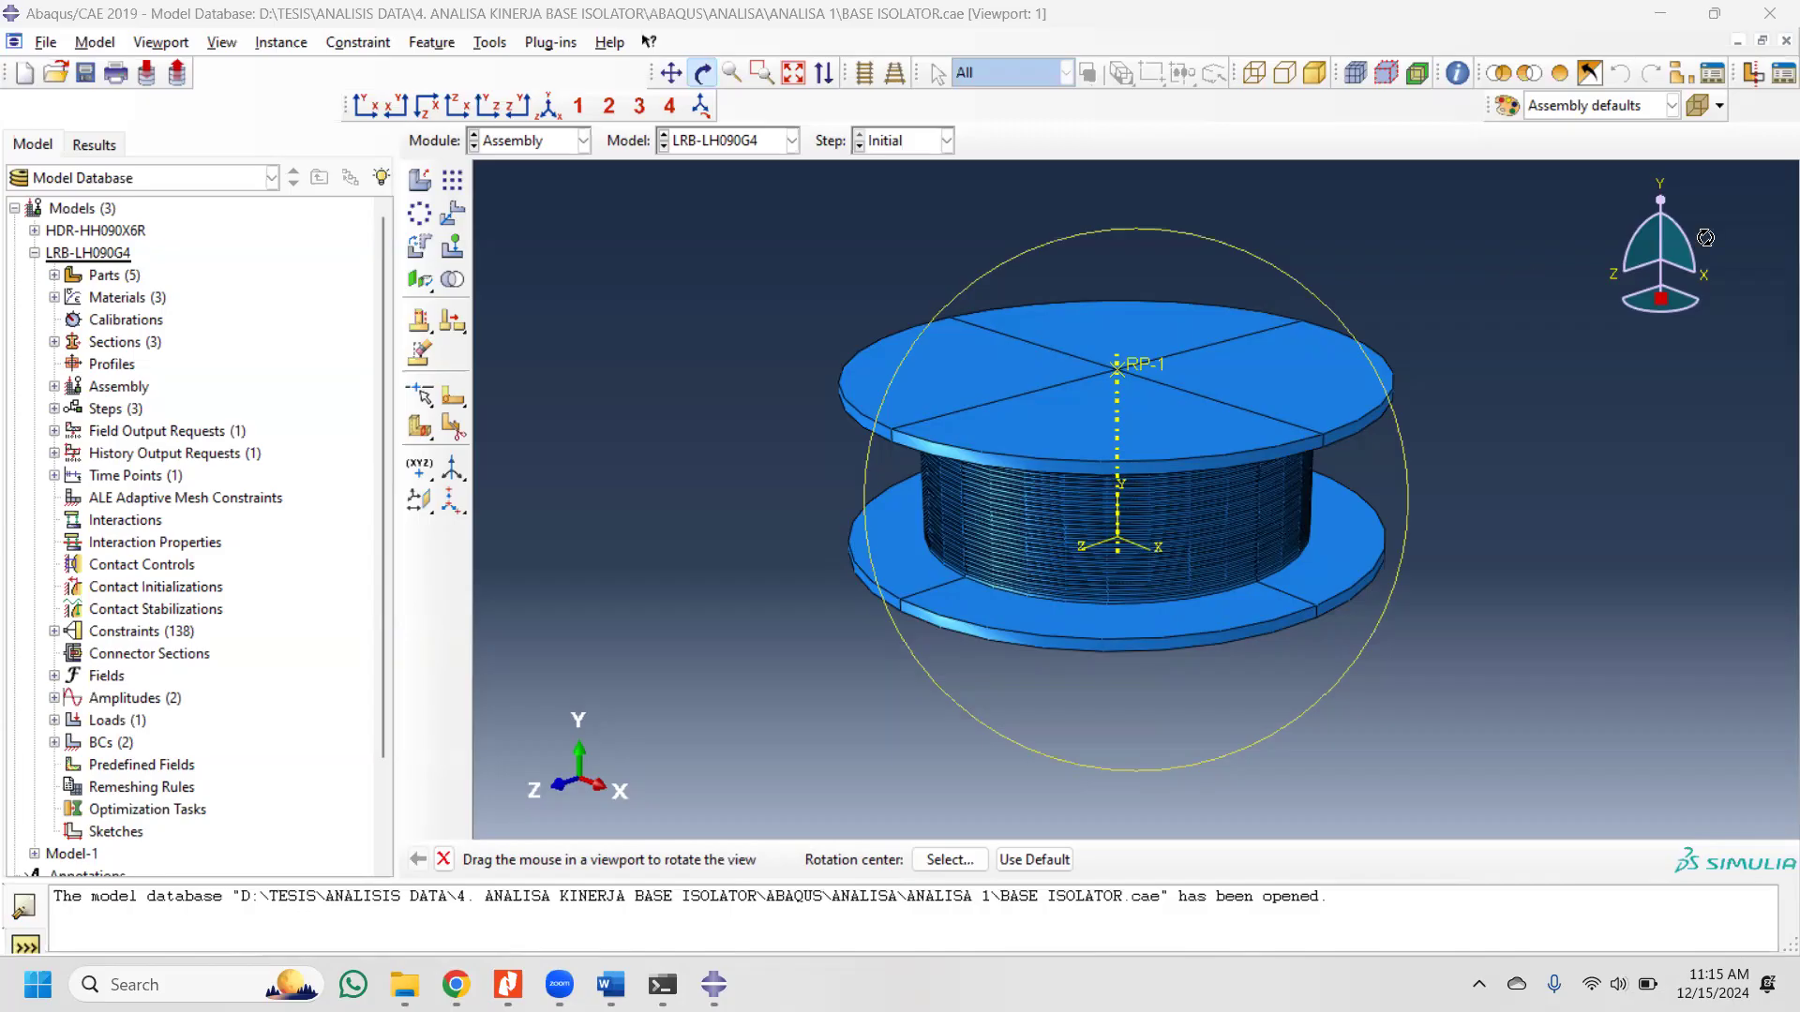
Step: Switch the LRB-LH090G4 model to the Part module and bring up the Part Manager beside the geometry
left_click(549, 146)
left_click(567, 178)
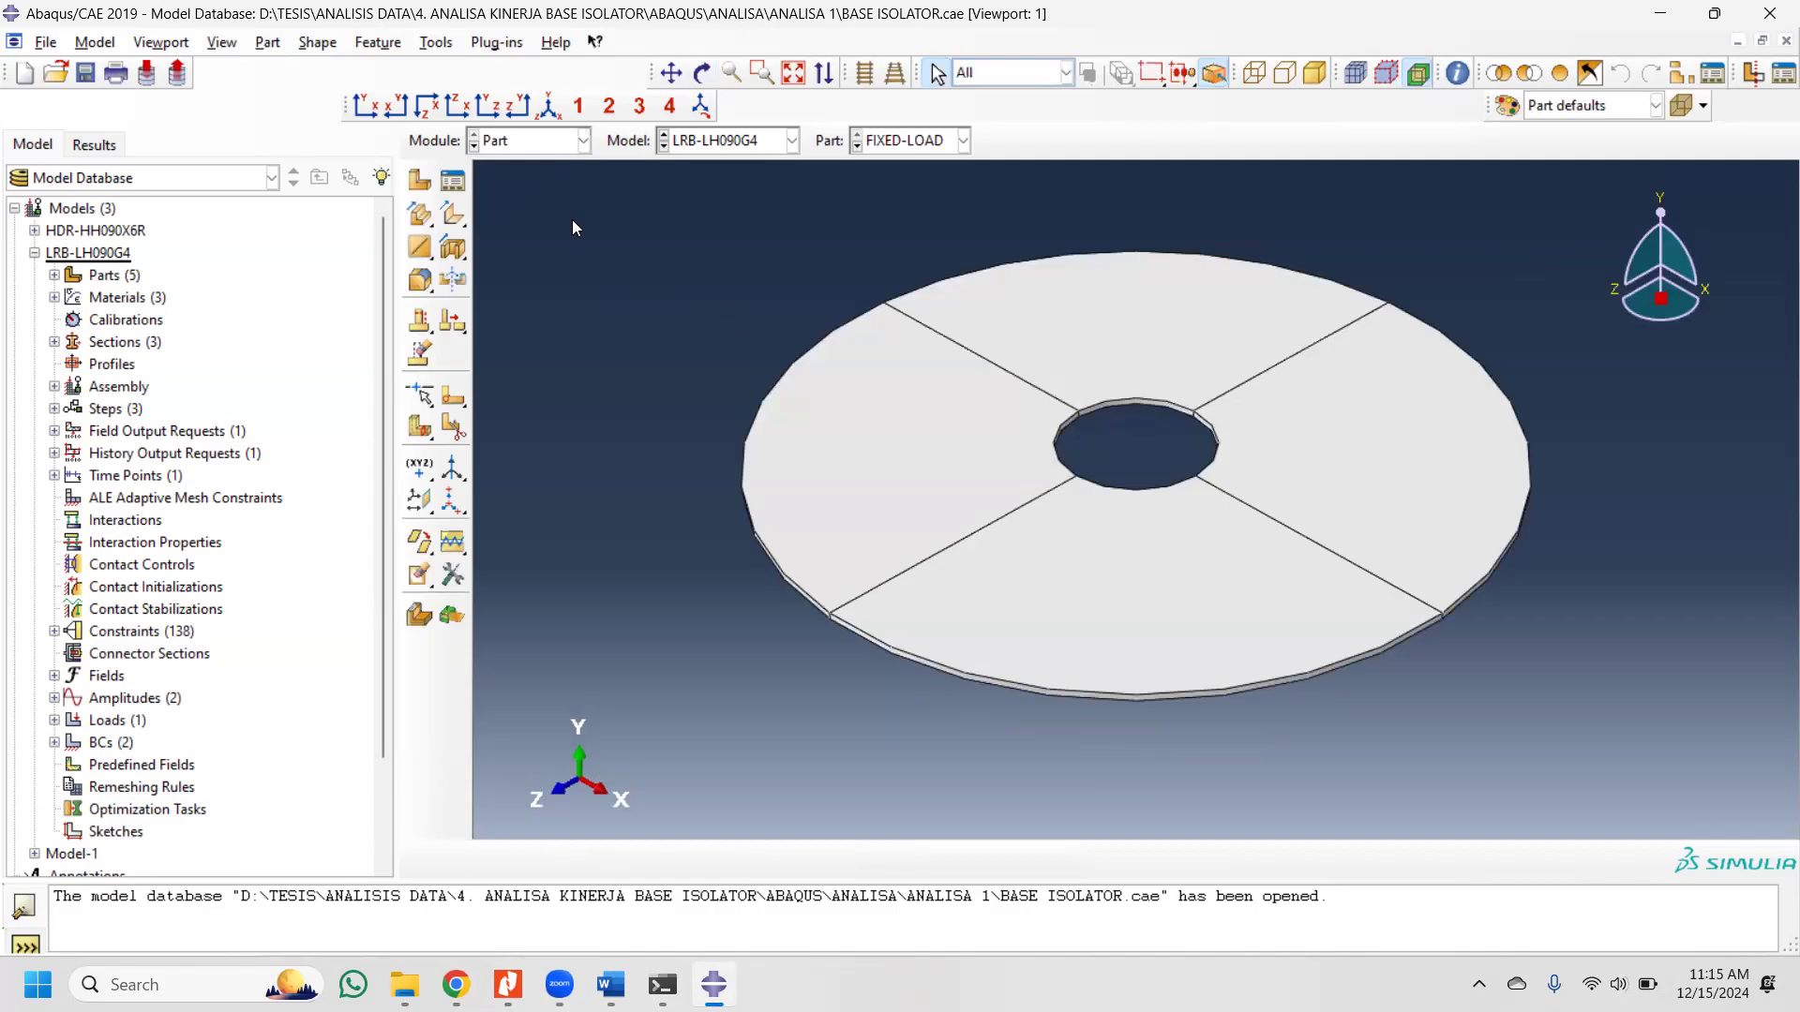
left_click(429, 187)
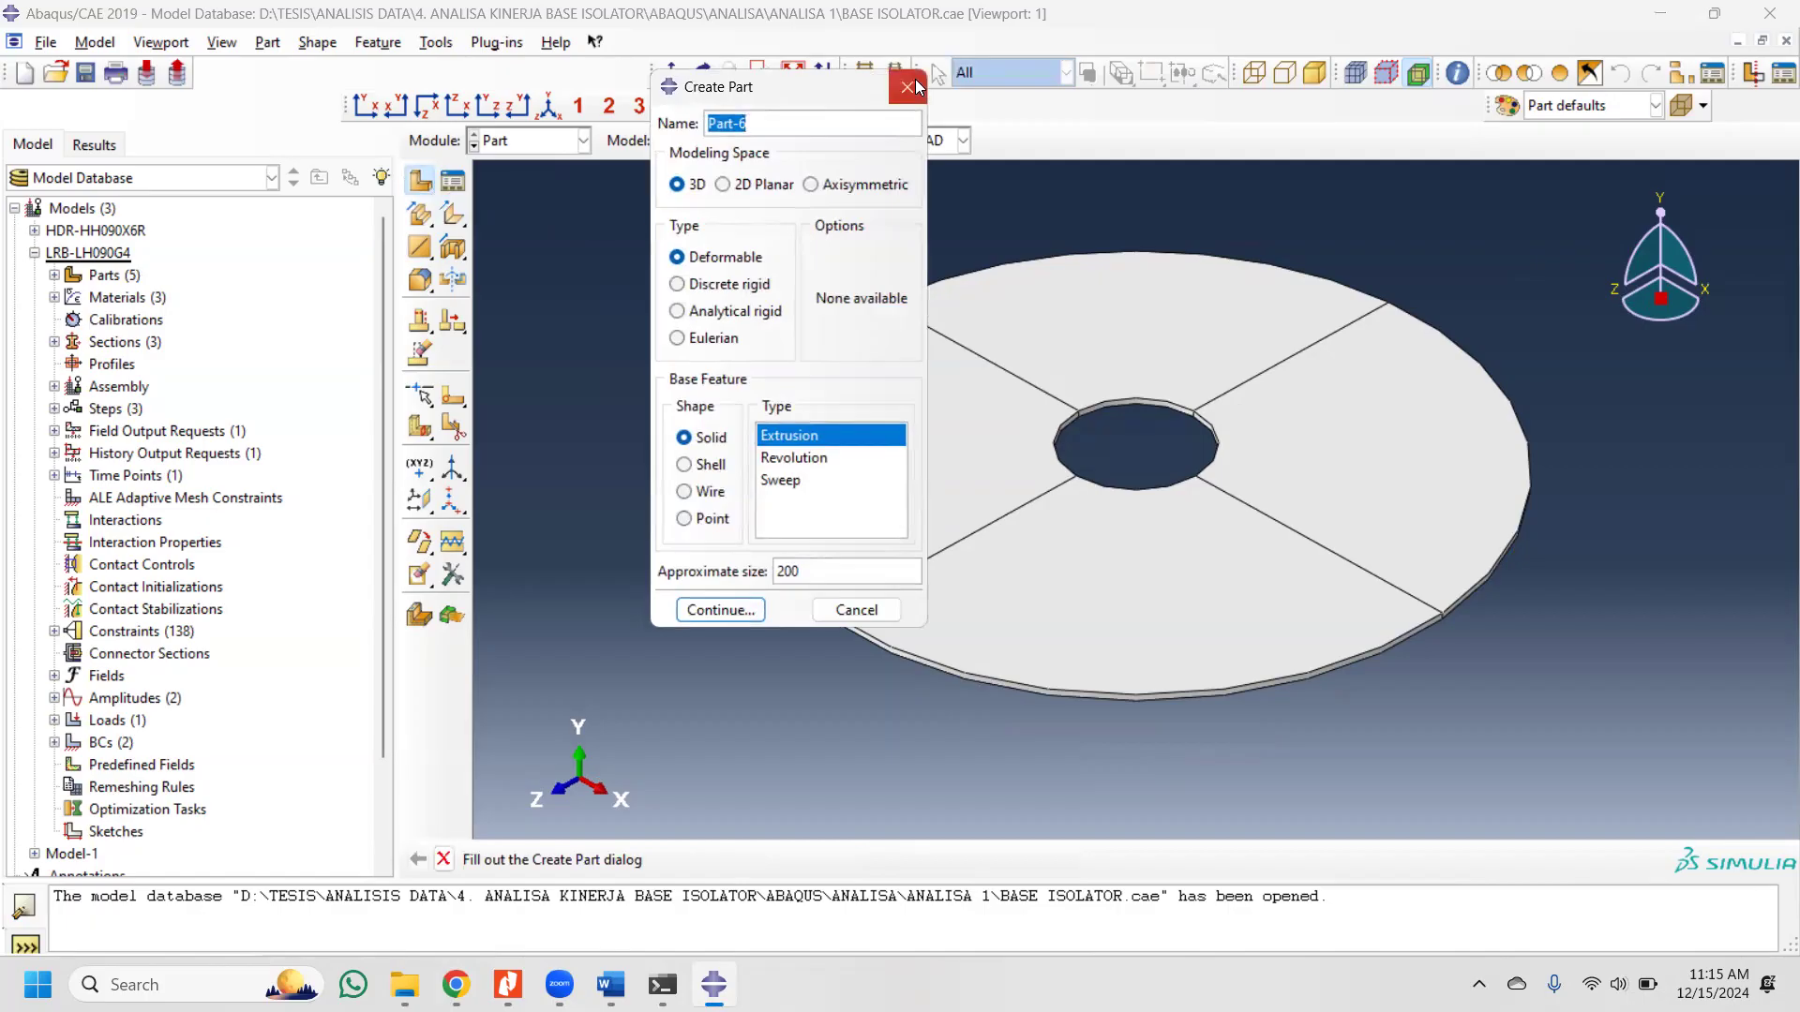
left_click(910, 87)
left_click(453, 181)
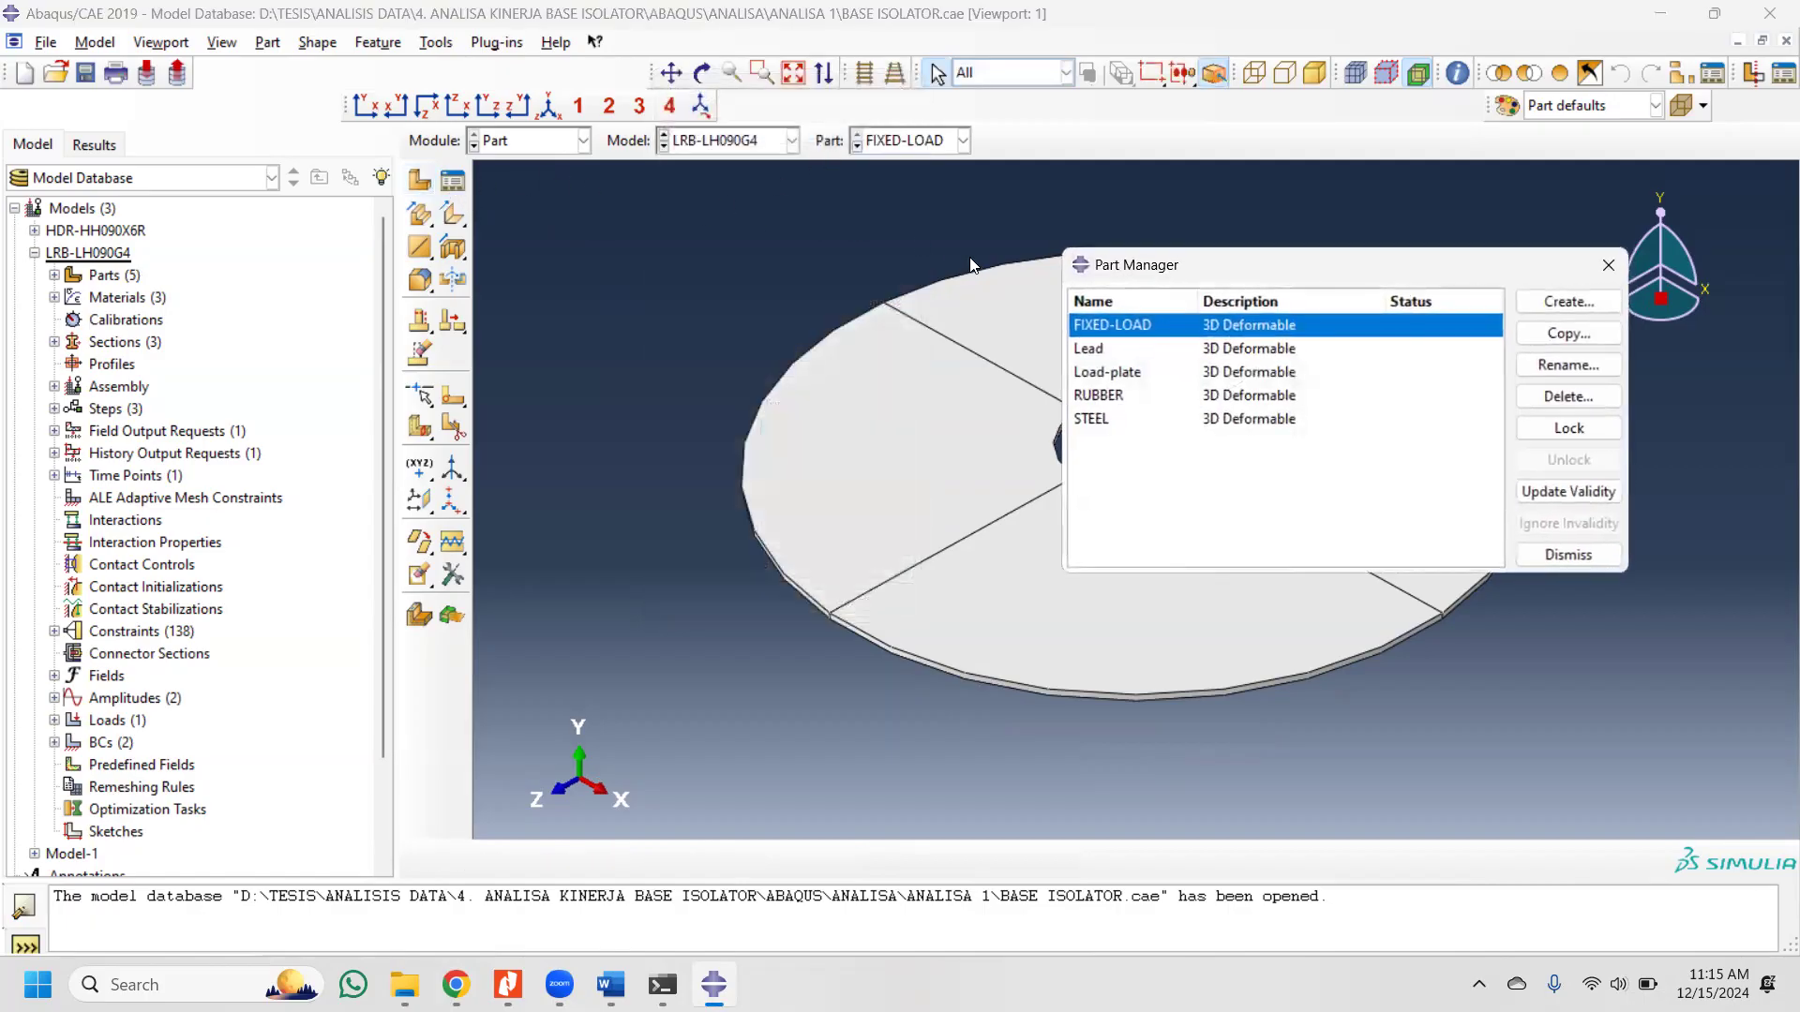
left_click_drag(1347, 265, 322, 198)
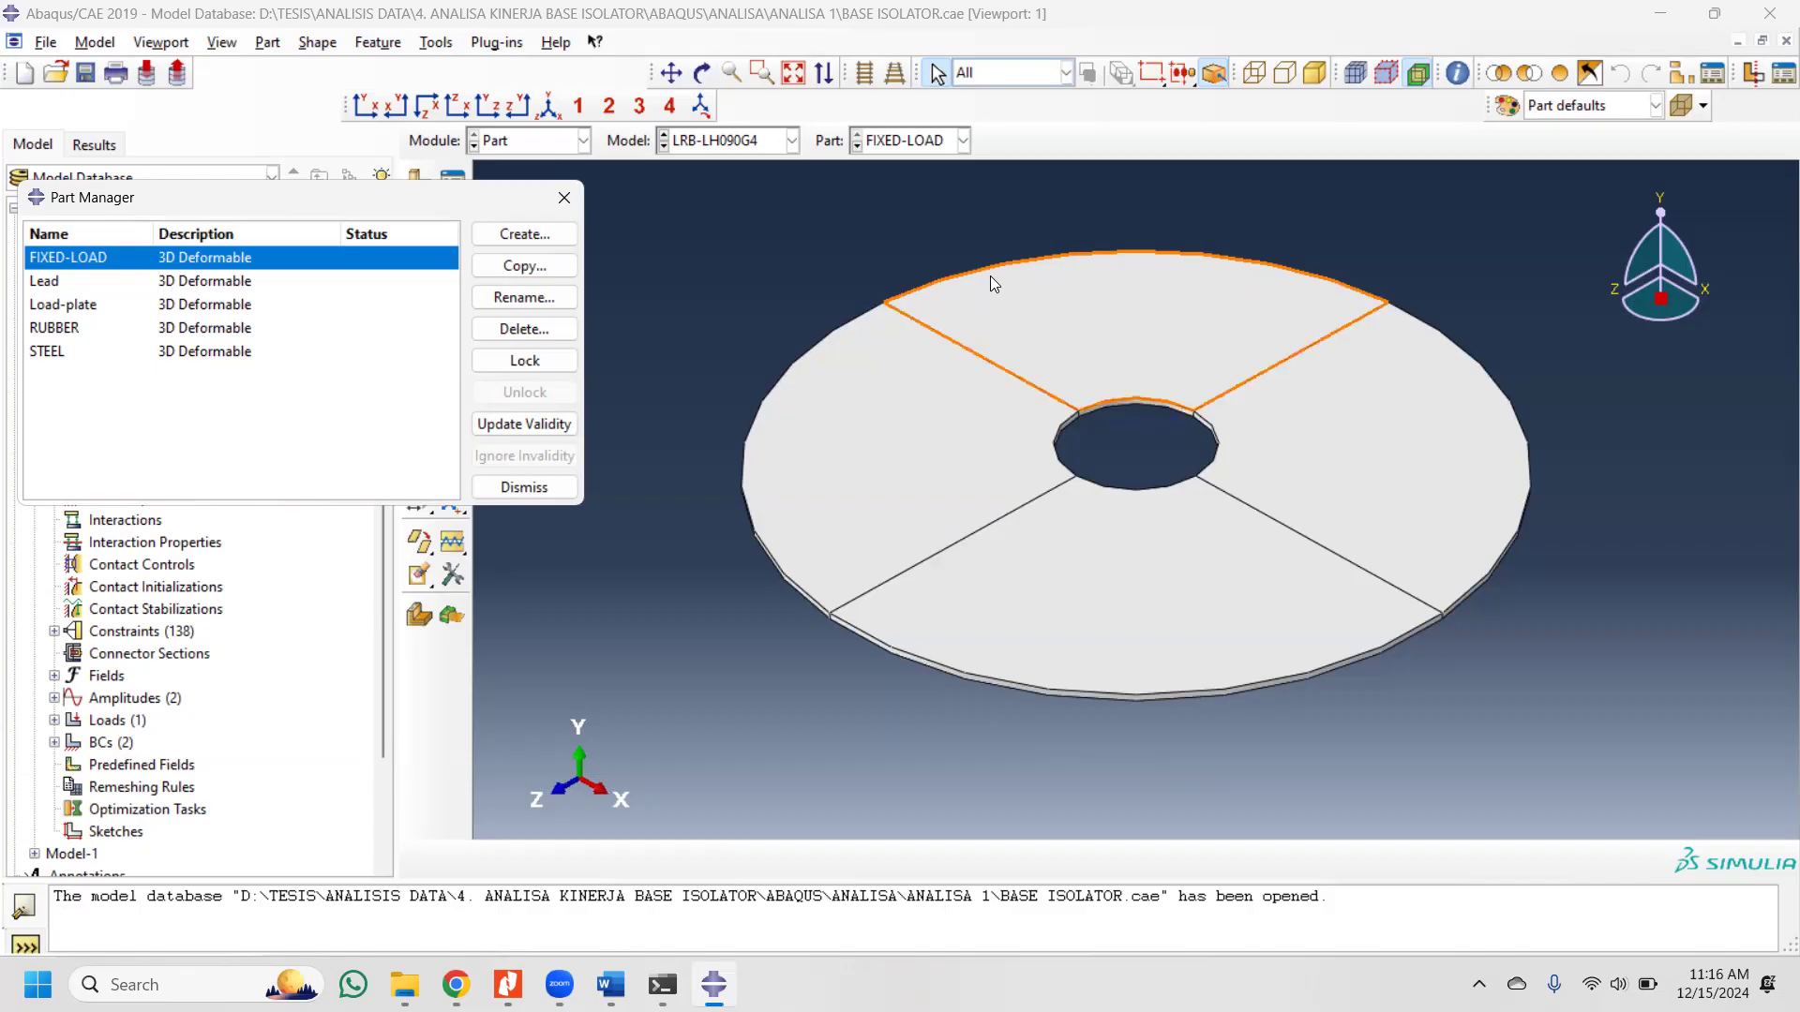
Step: Examine the Lead, Load-plate, RUBBER and STEEL parts one by one, and close the Part Manager
left_click(939, 142)
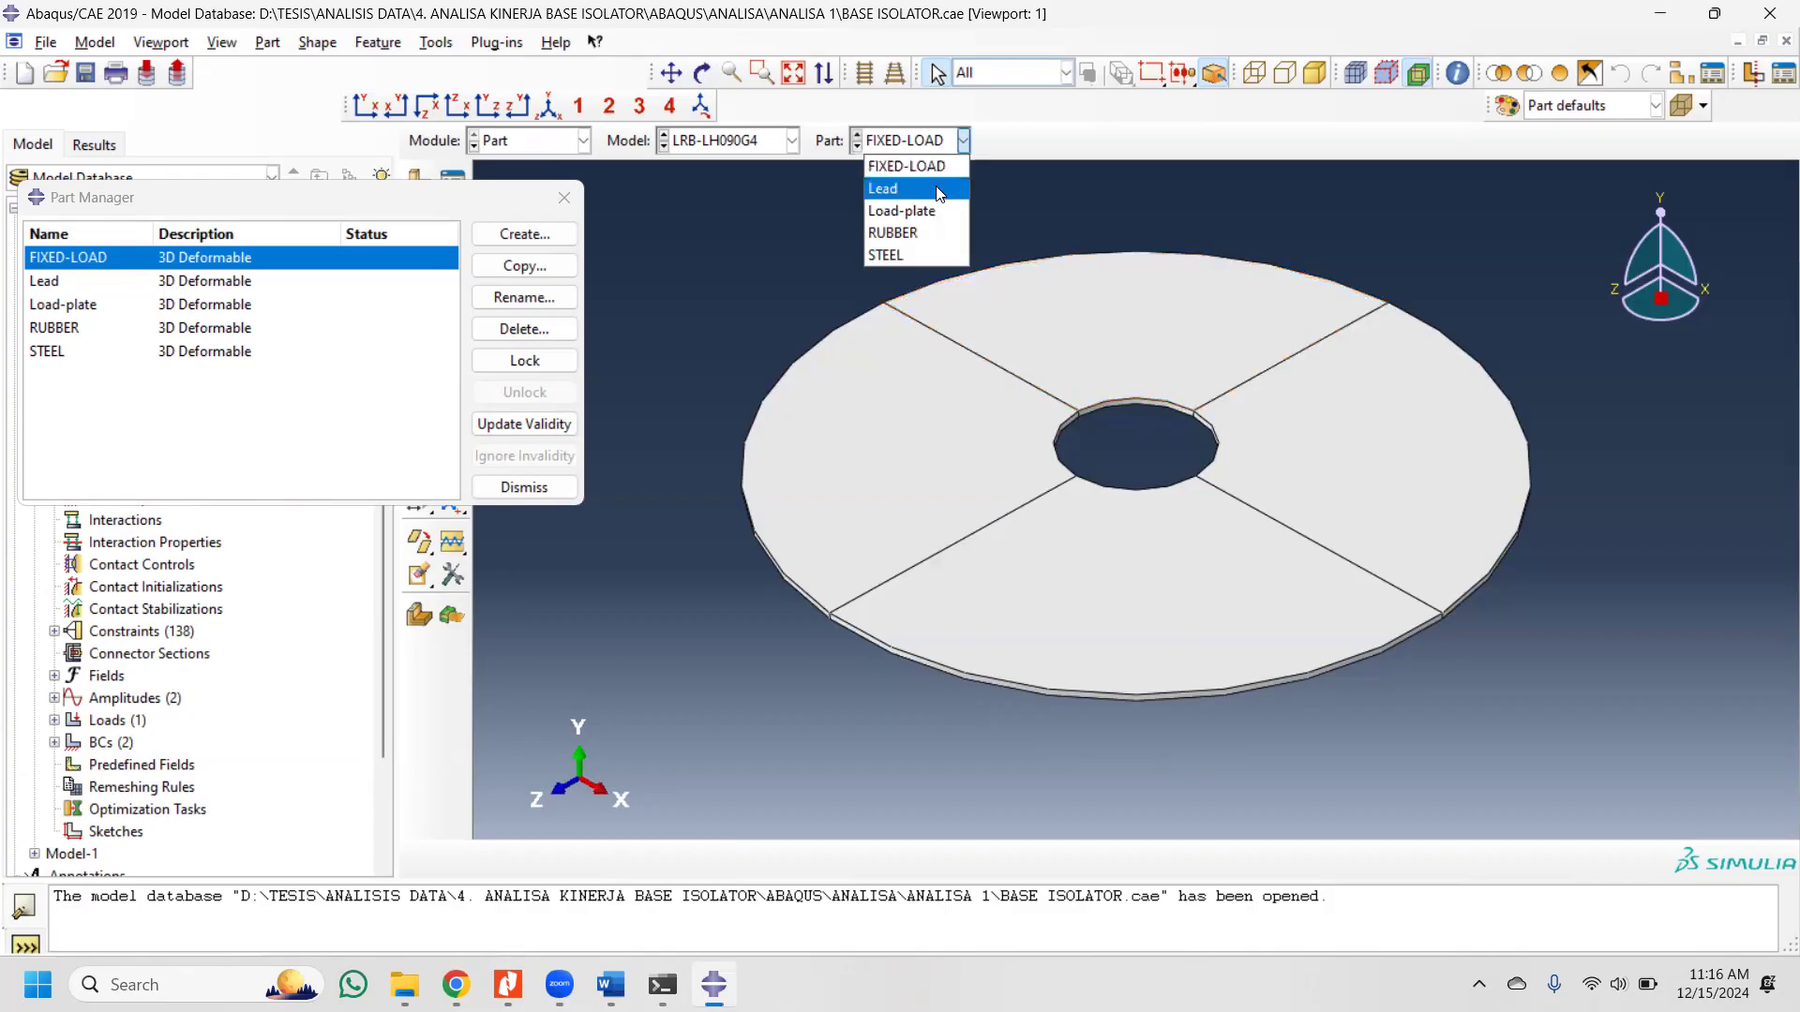
left_click(938, 186)
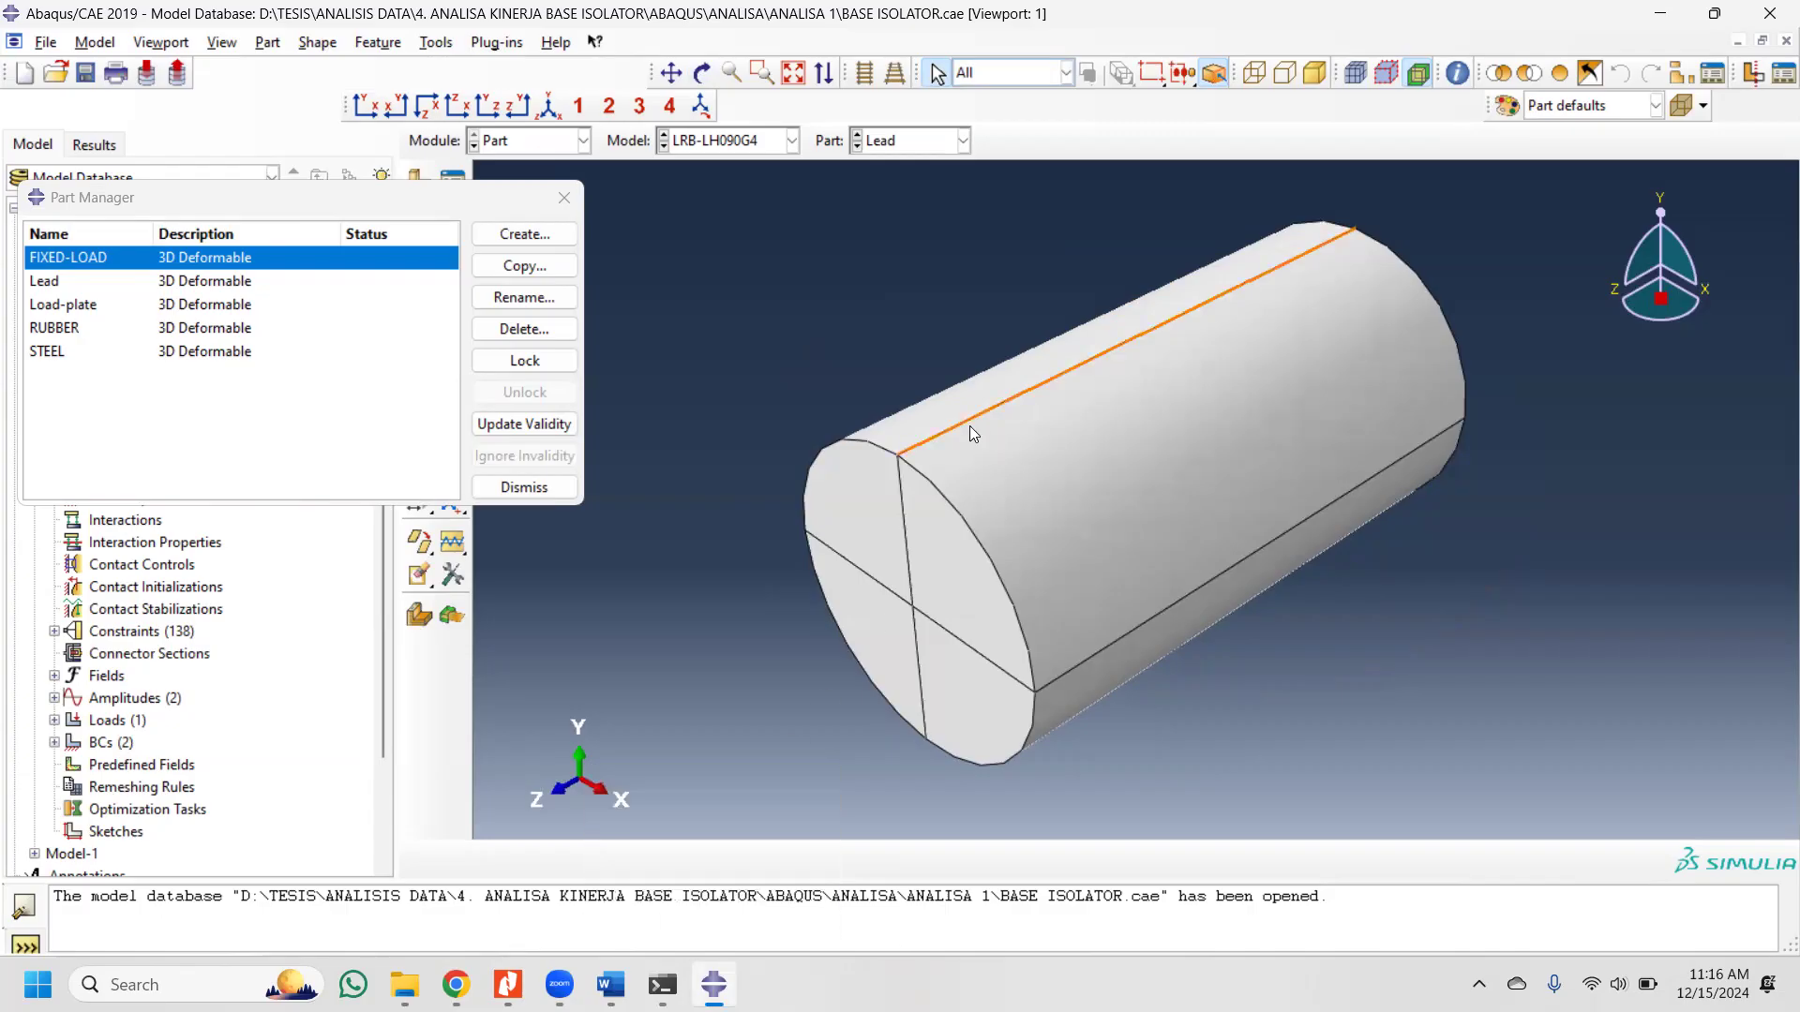
left_click(963, 139)
left_click(923, 142)
left_click(963, 139)
left_click(922, 208)
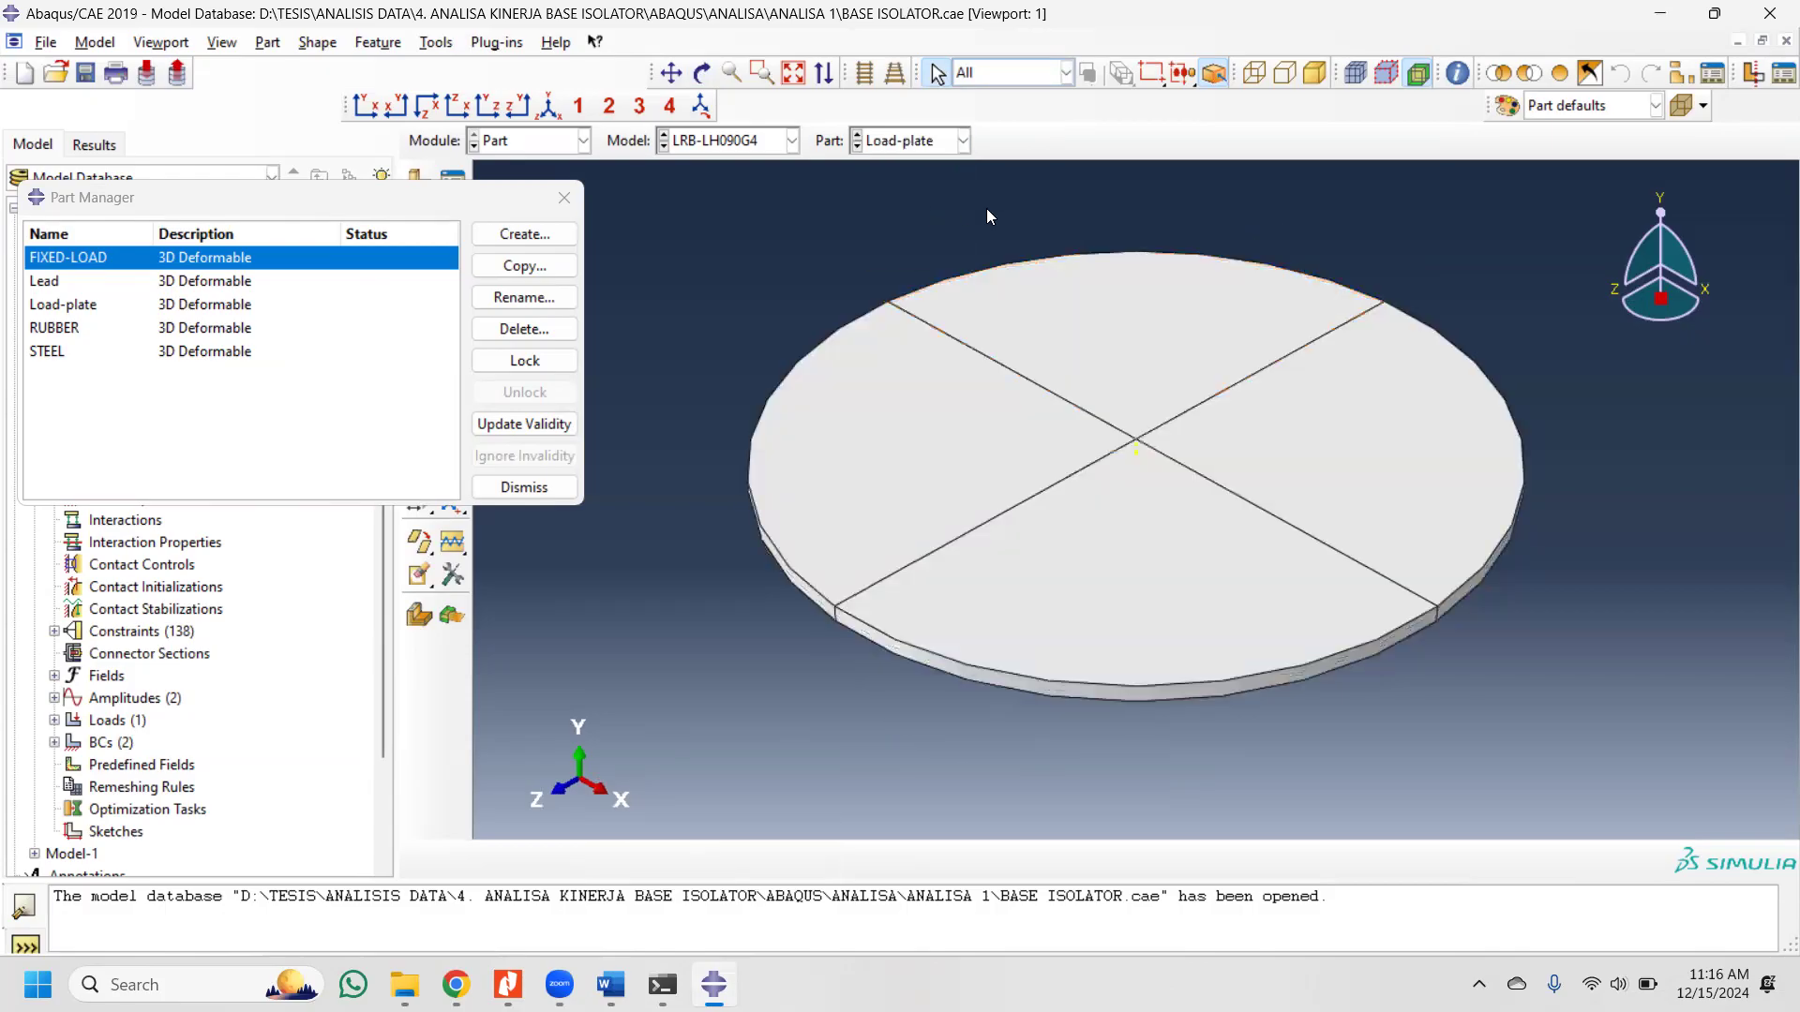
left_click(931, 145)
left_click(930, 228)
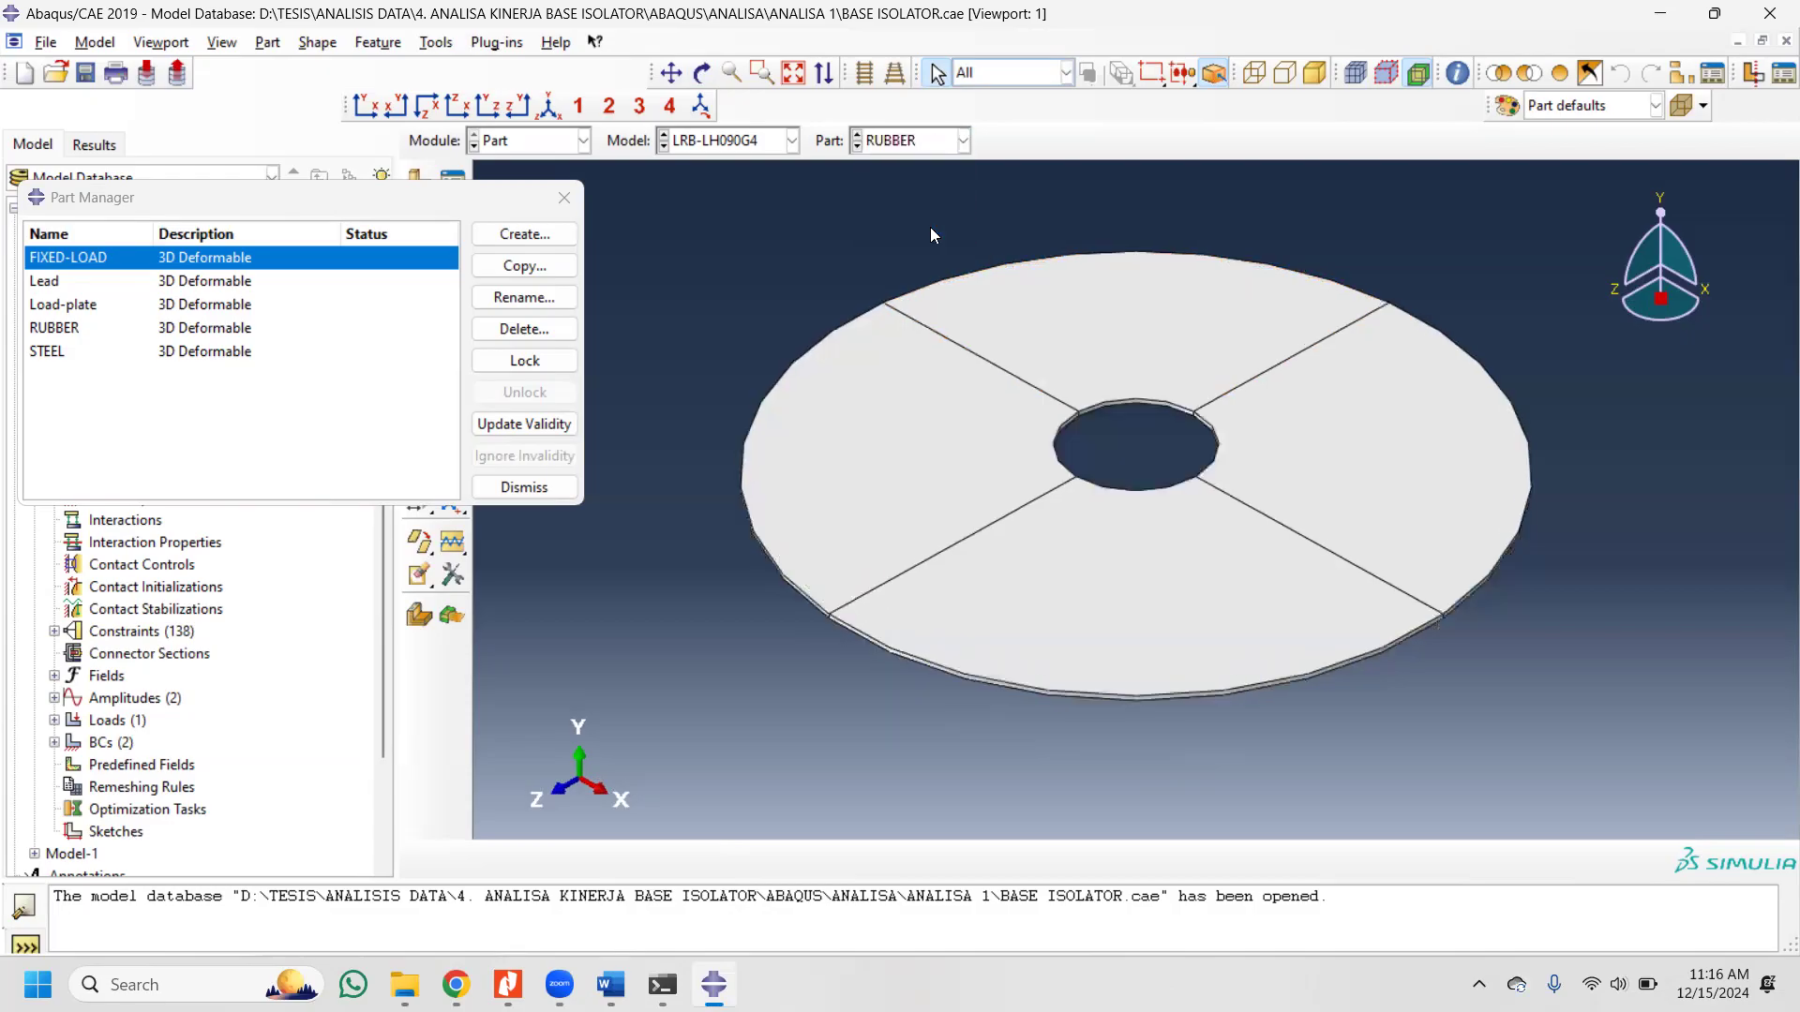
left_click(922, 144)
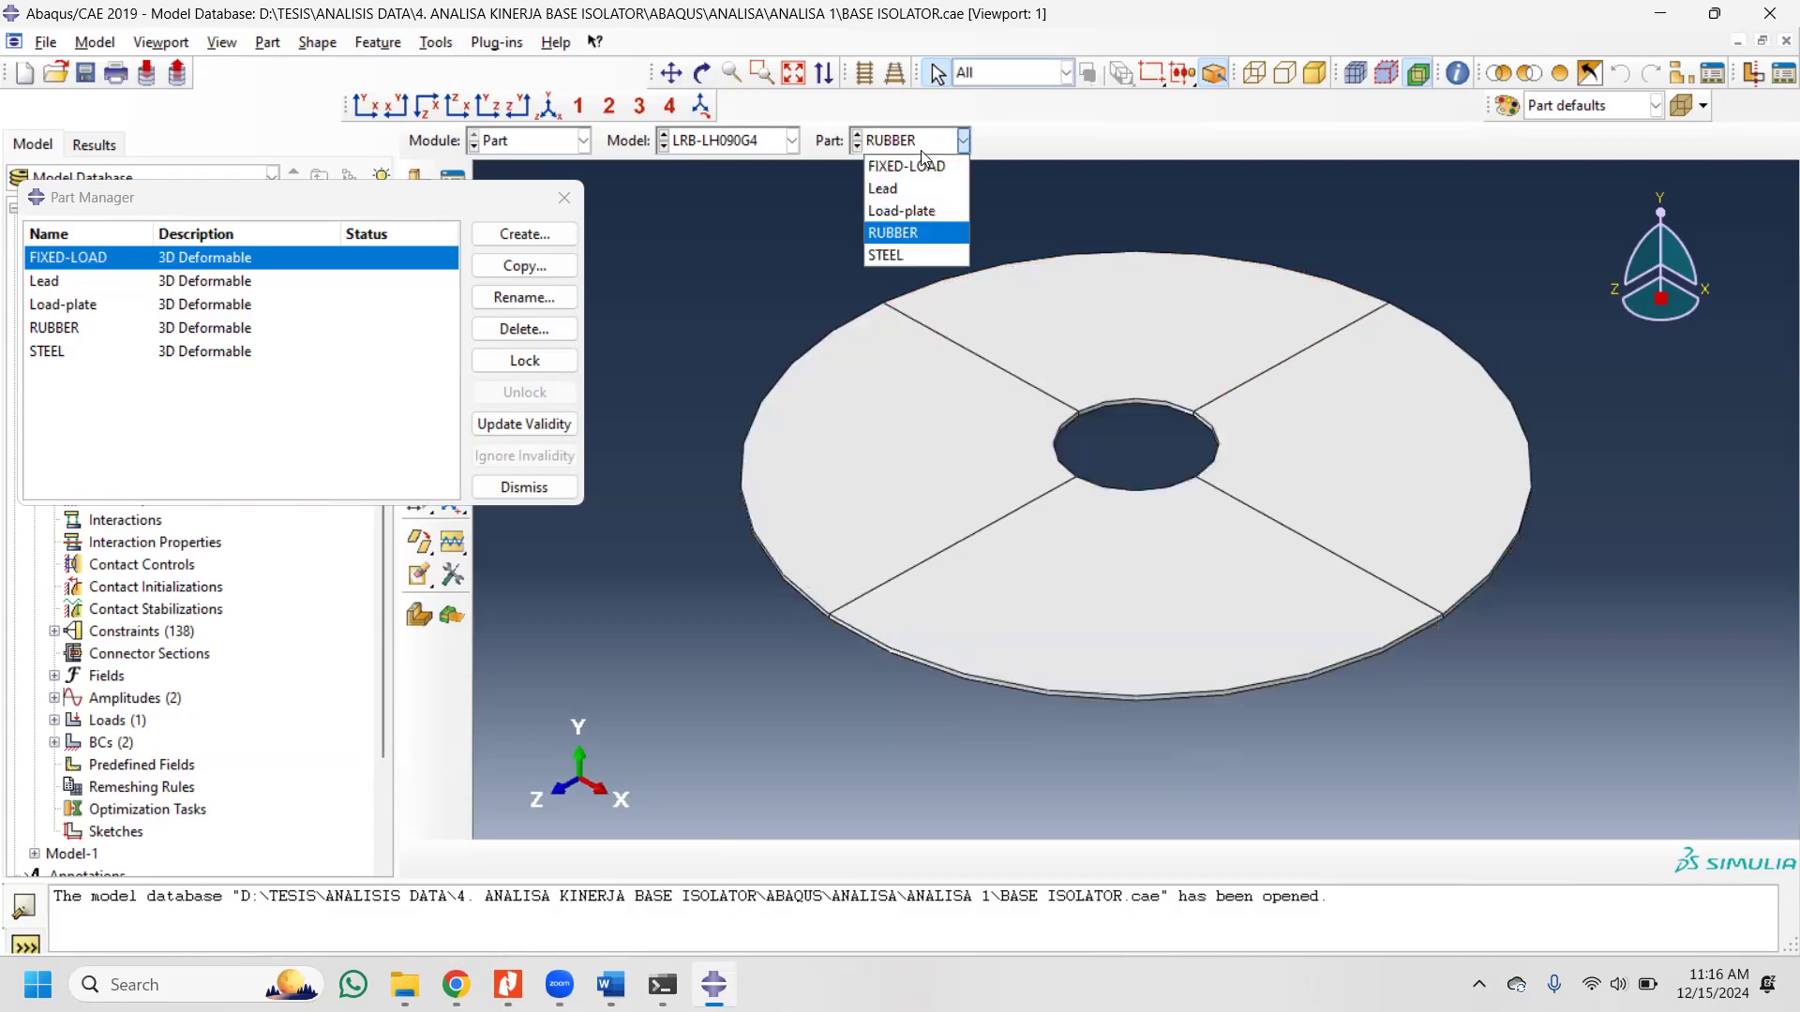
left_click(909, 268)
left_click_drag(522, 201, 989, 242)
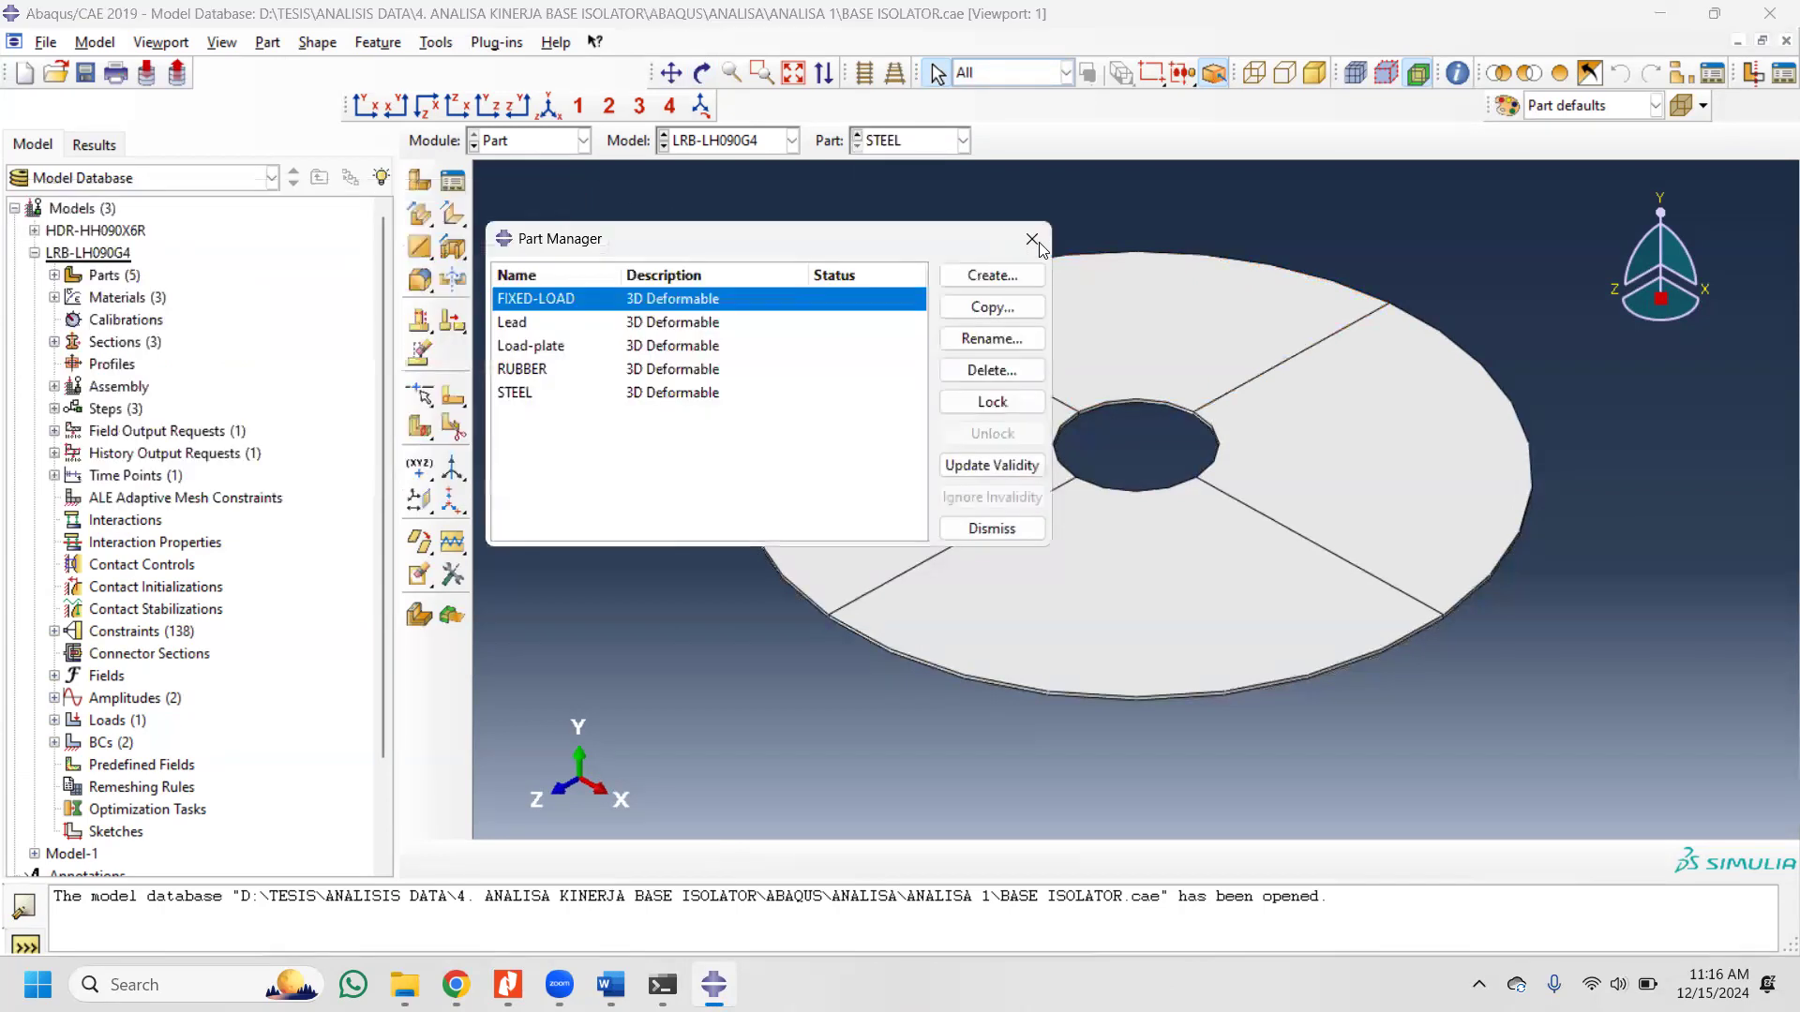
left_click(1031, 240)
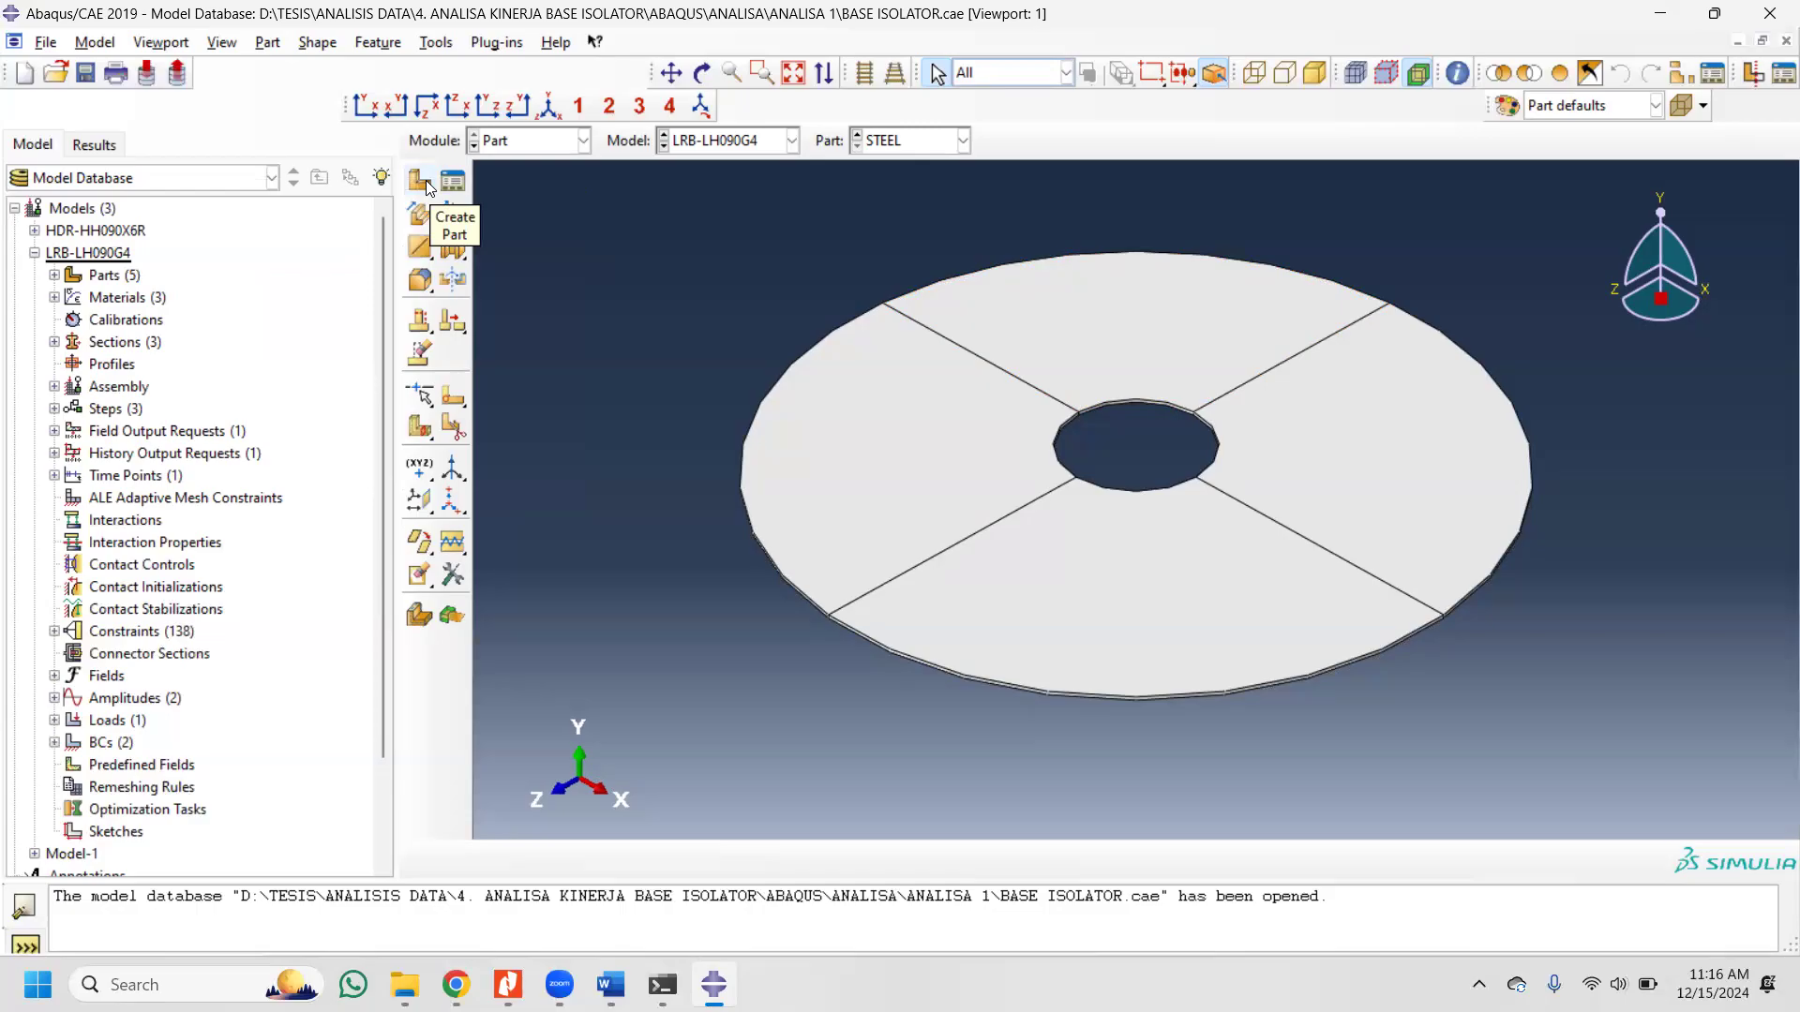
Step: Try to create a 3D deformable solid extrusion part named rubber with an approximate size of 200
left_click(427, 187)
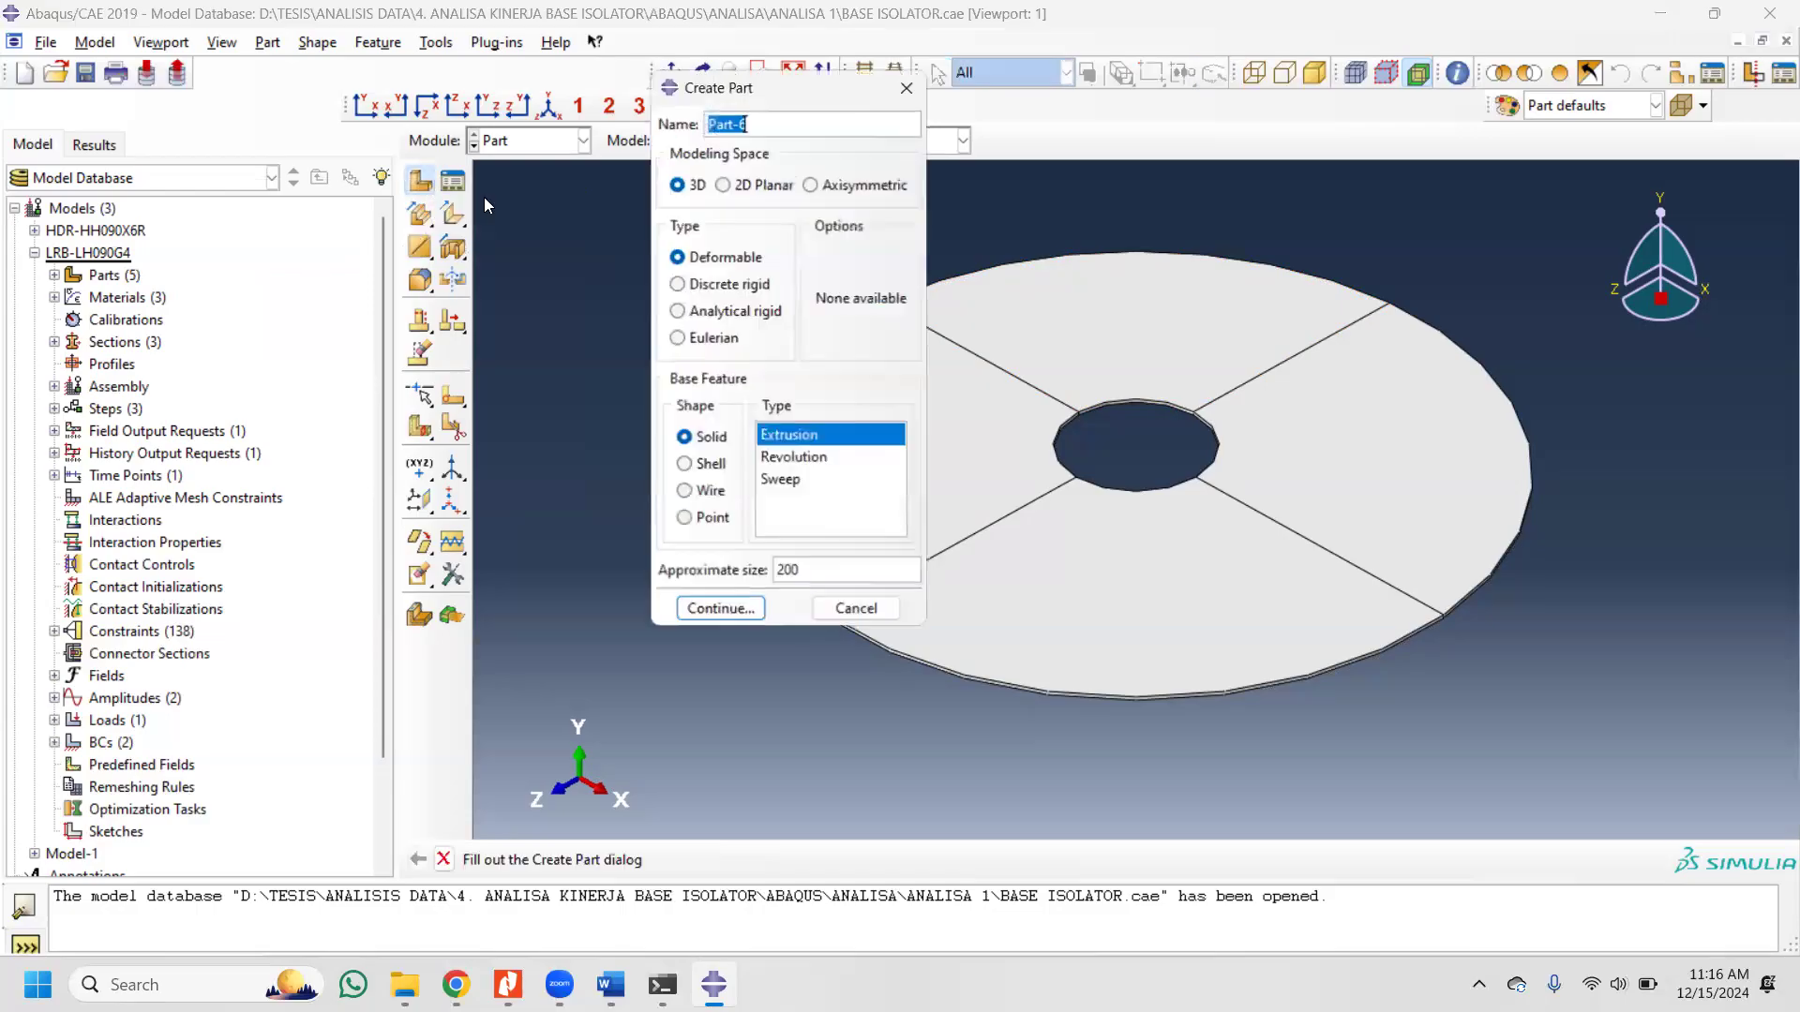
left_click(736, 123)
triple_click(736, 123)
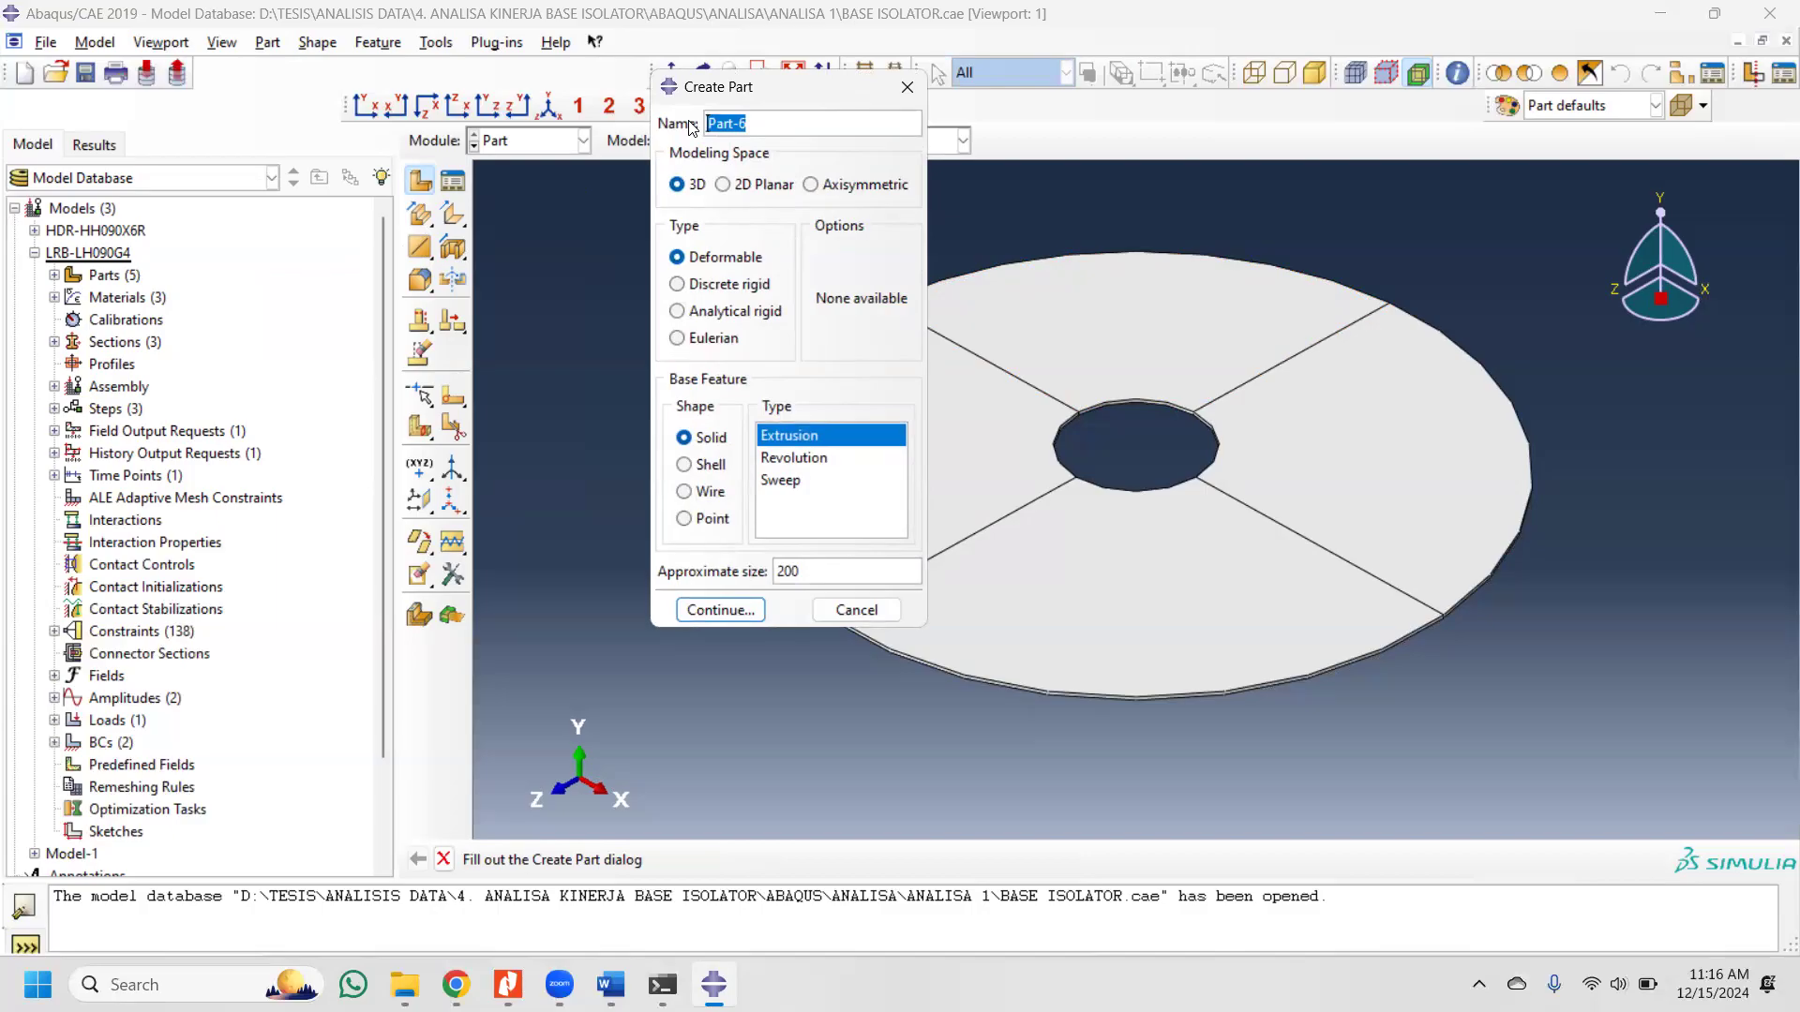
type("rubber")
left_click(707, 261)
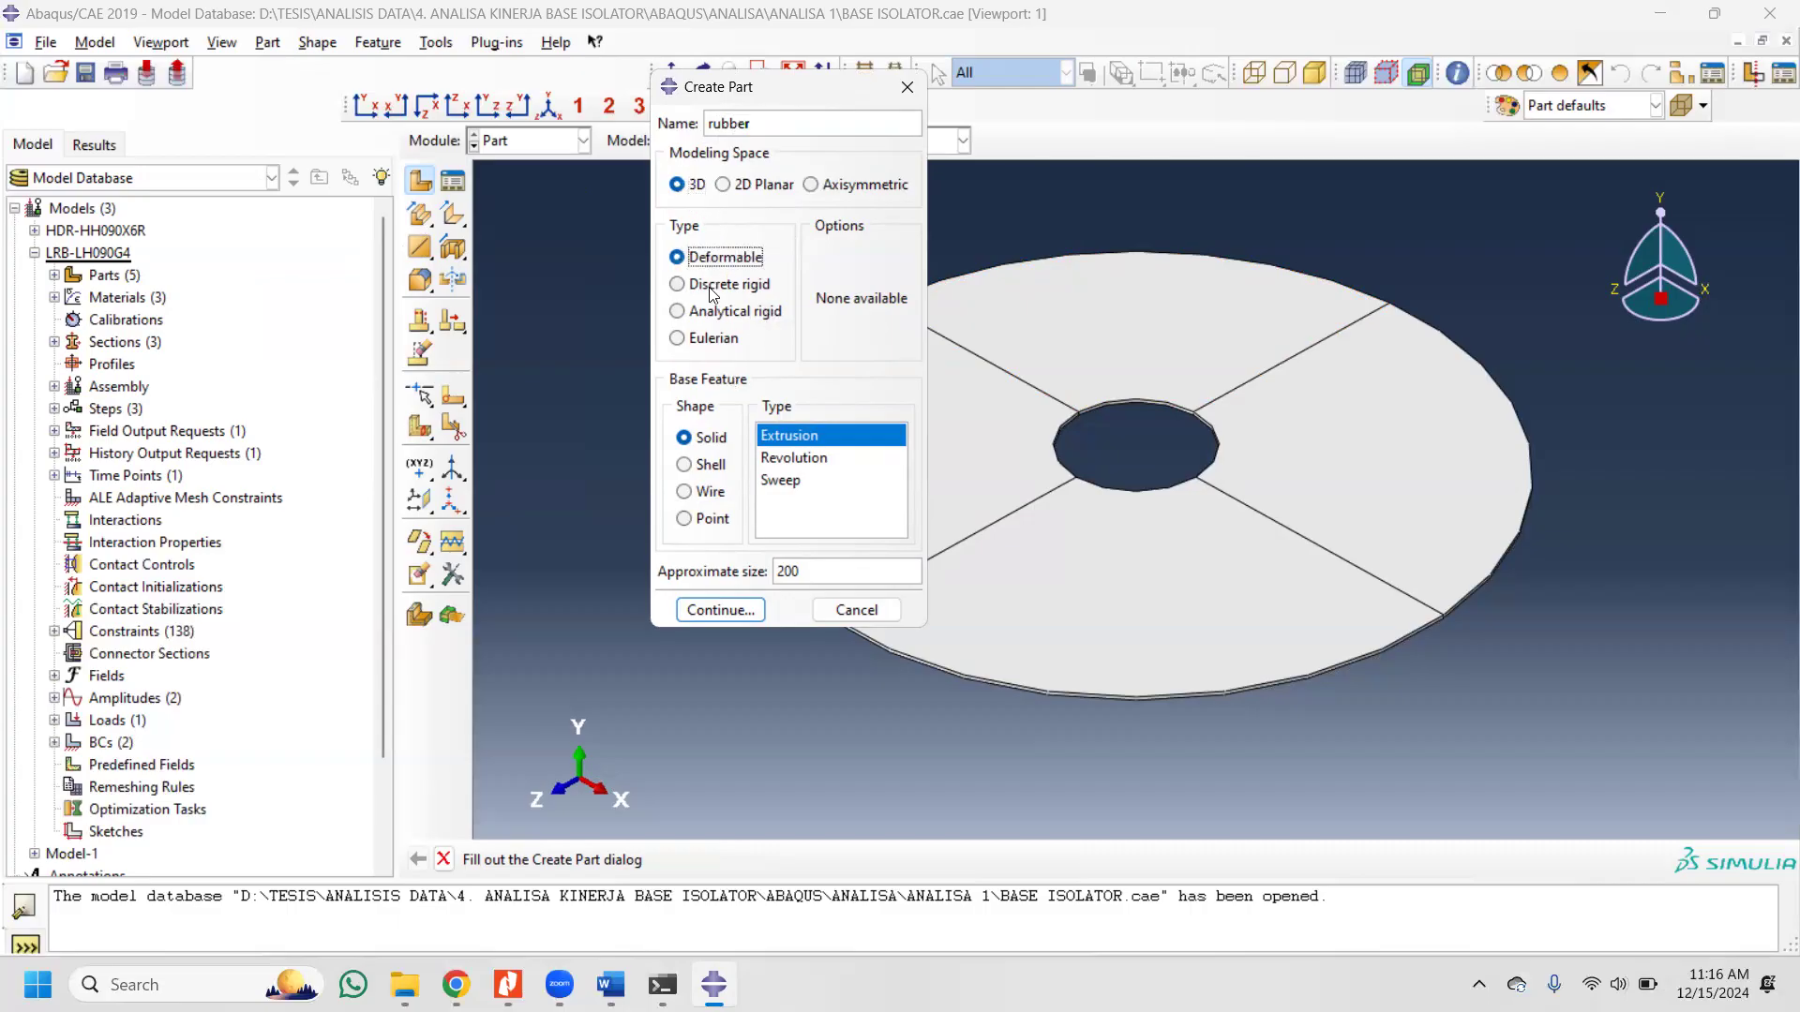
left_click(721, 439)
left_click(785, 434)
left_click(699, 610)
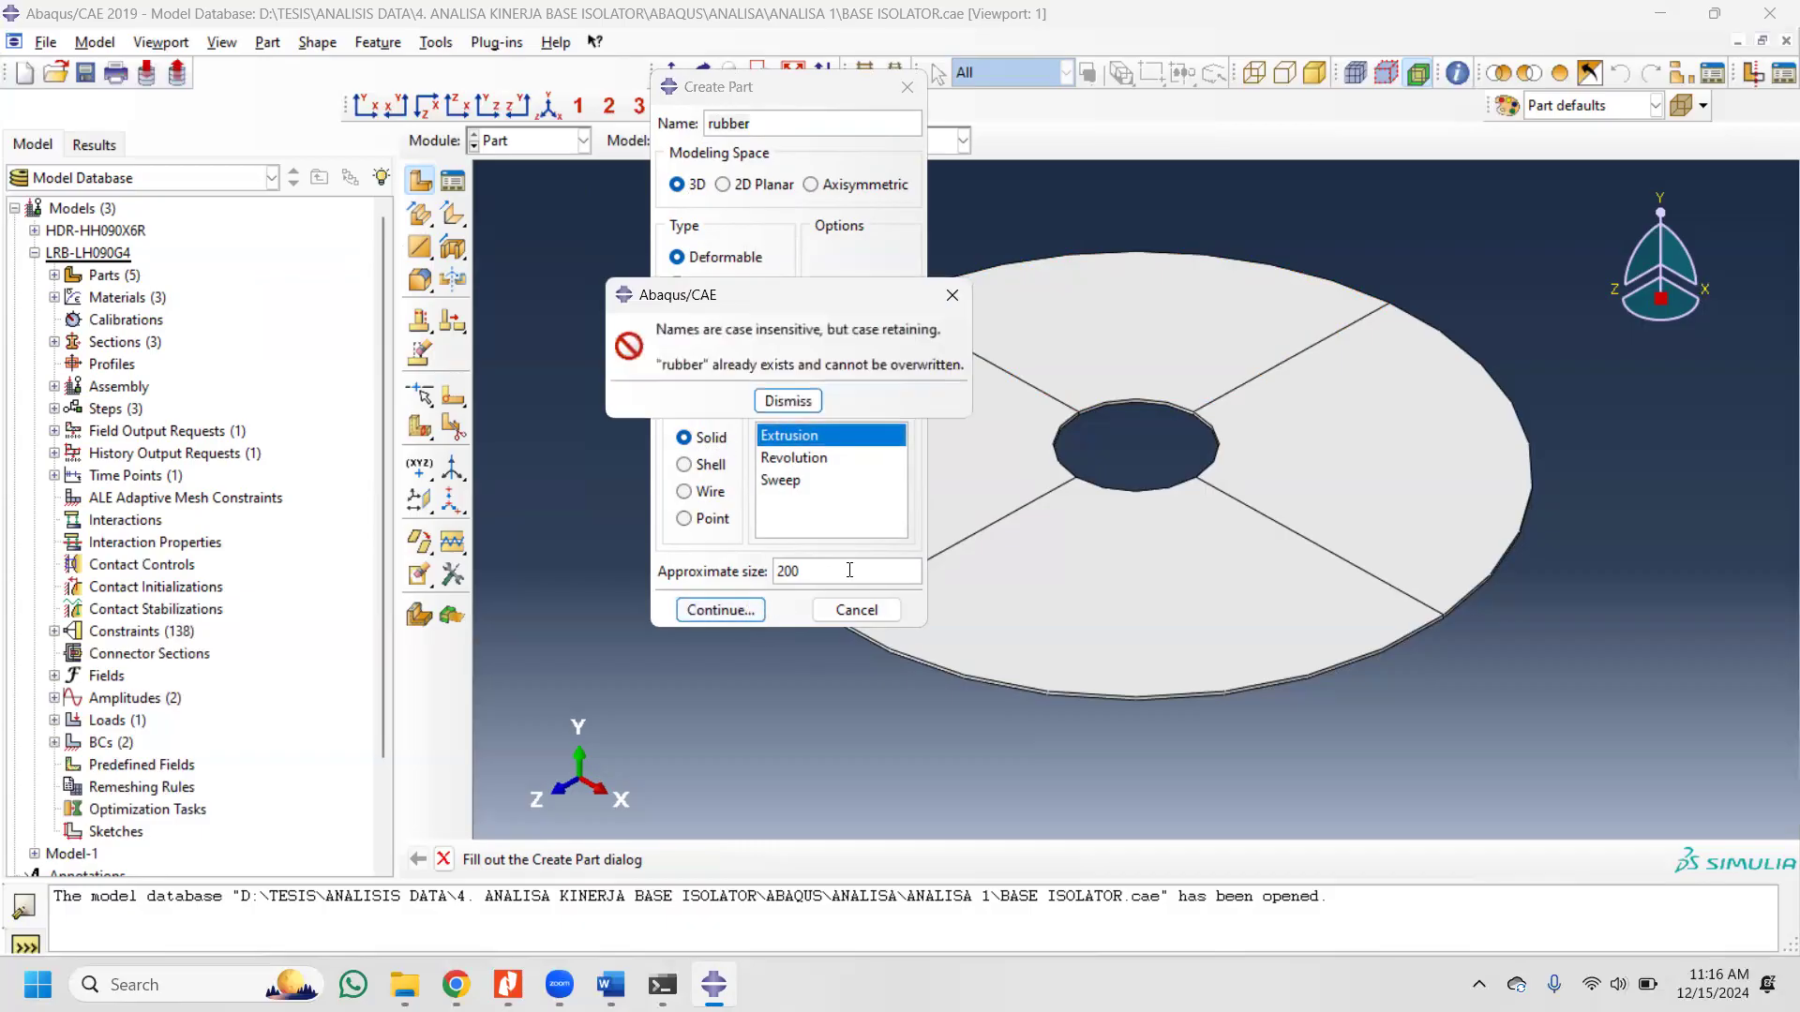
left_click(951, 296)
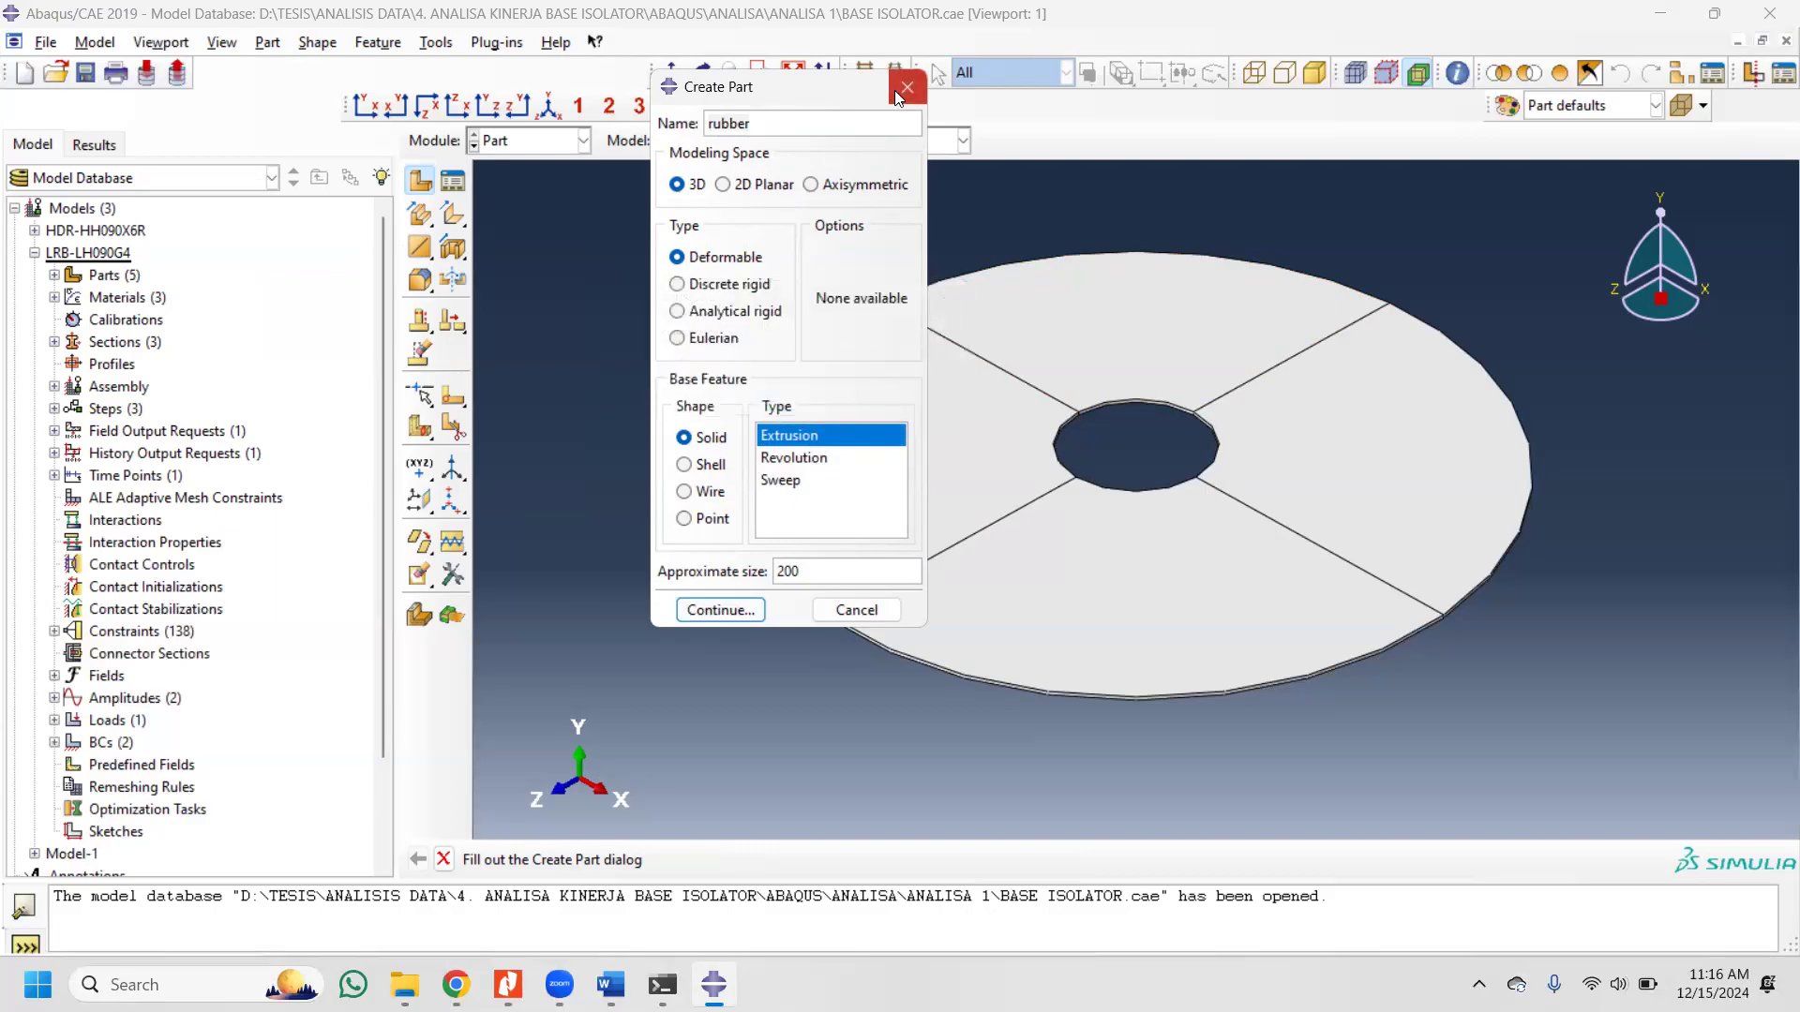
left_click(926, 89)
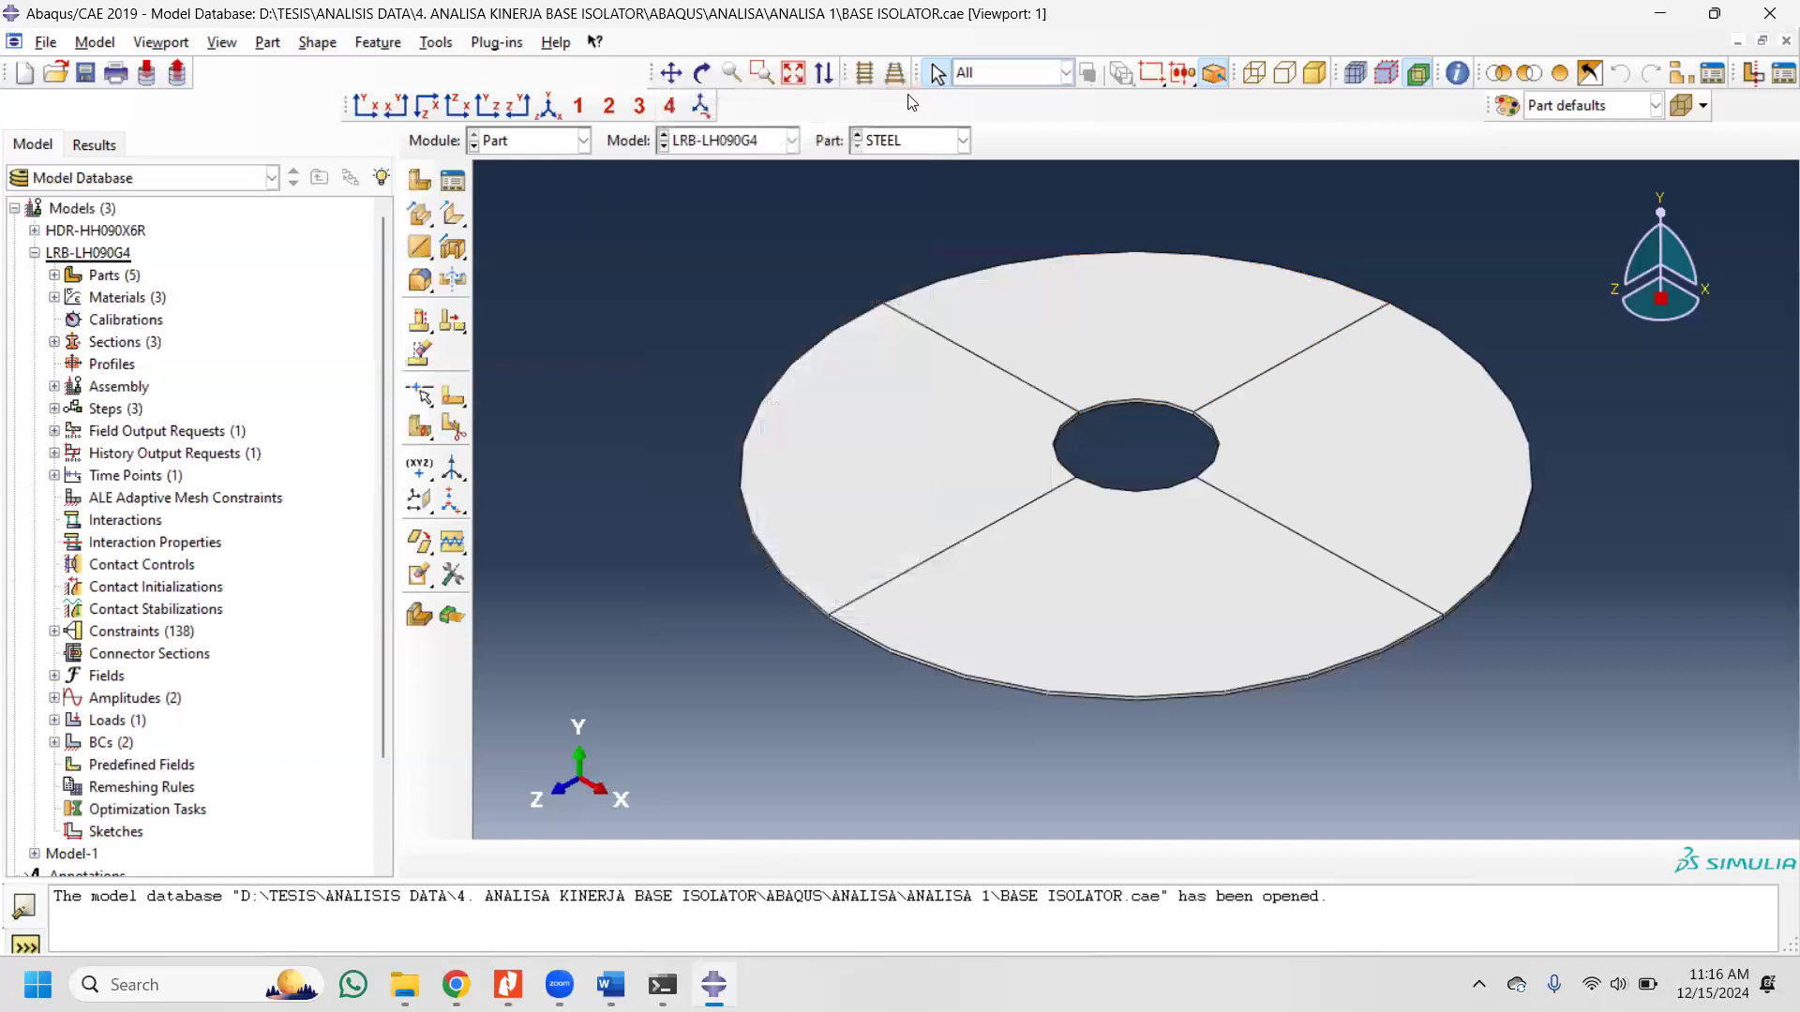
Step: Create a 3D deformable solid extrusion part named rubber2 with an approximate size of 200 and enter its section sketch
right_click(89, 253)
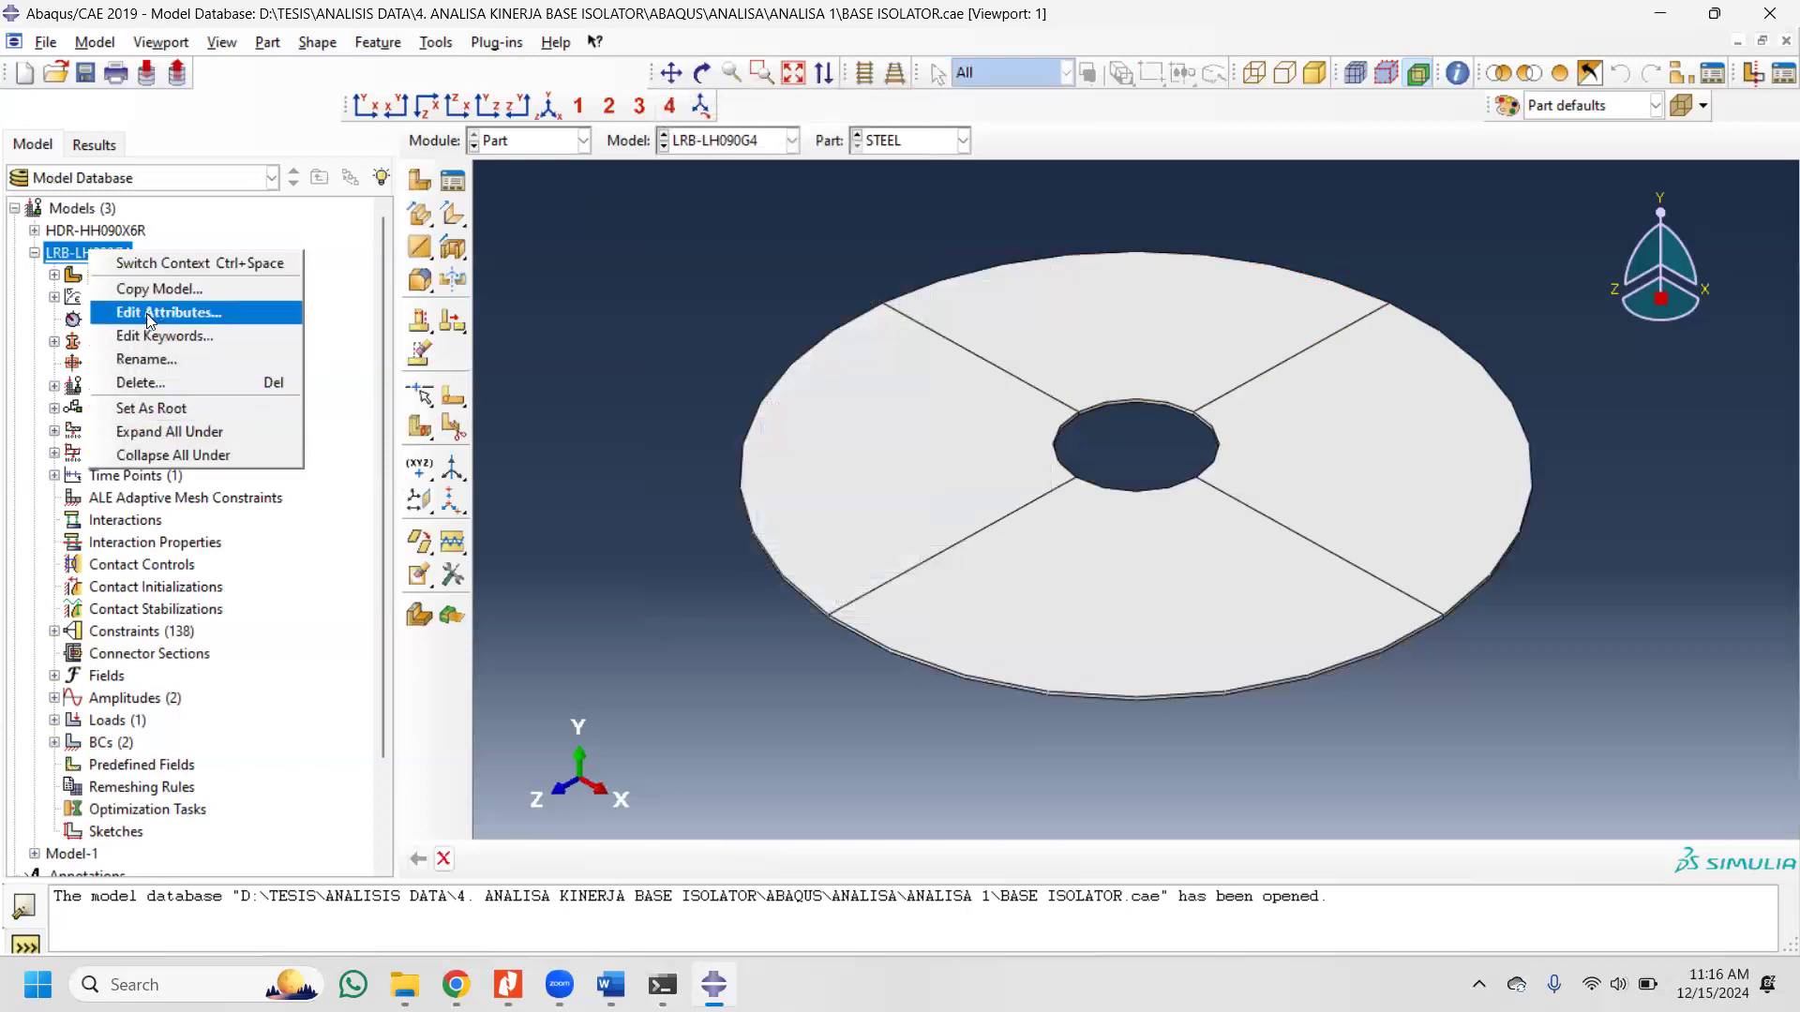
left_click(735, 282)
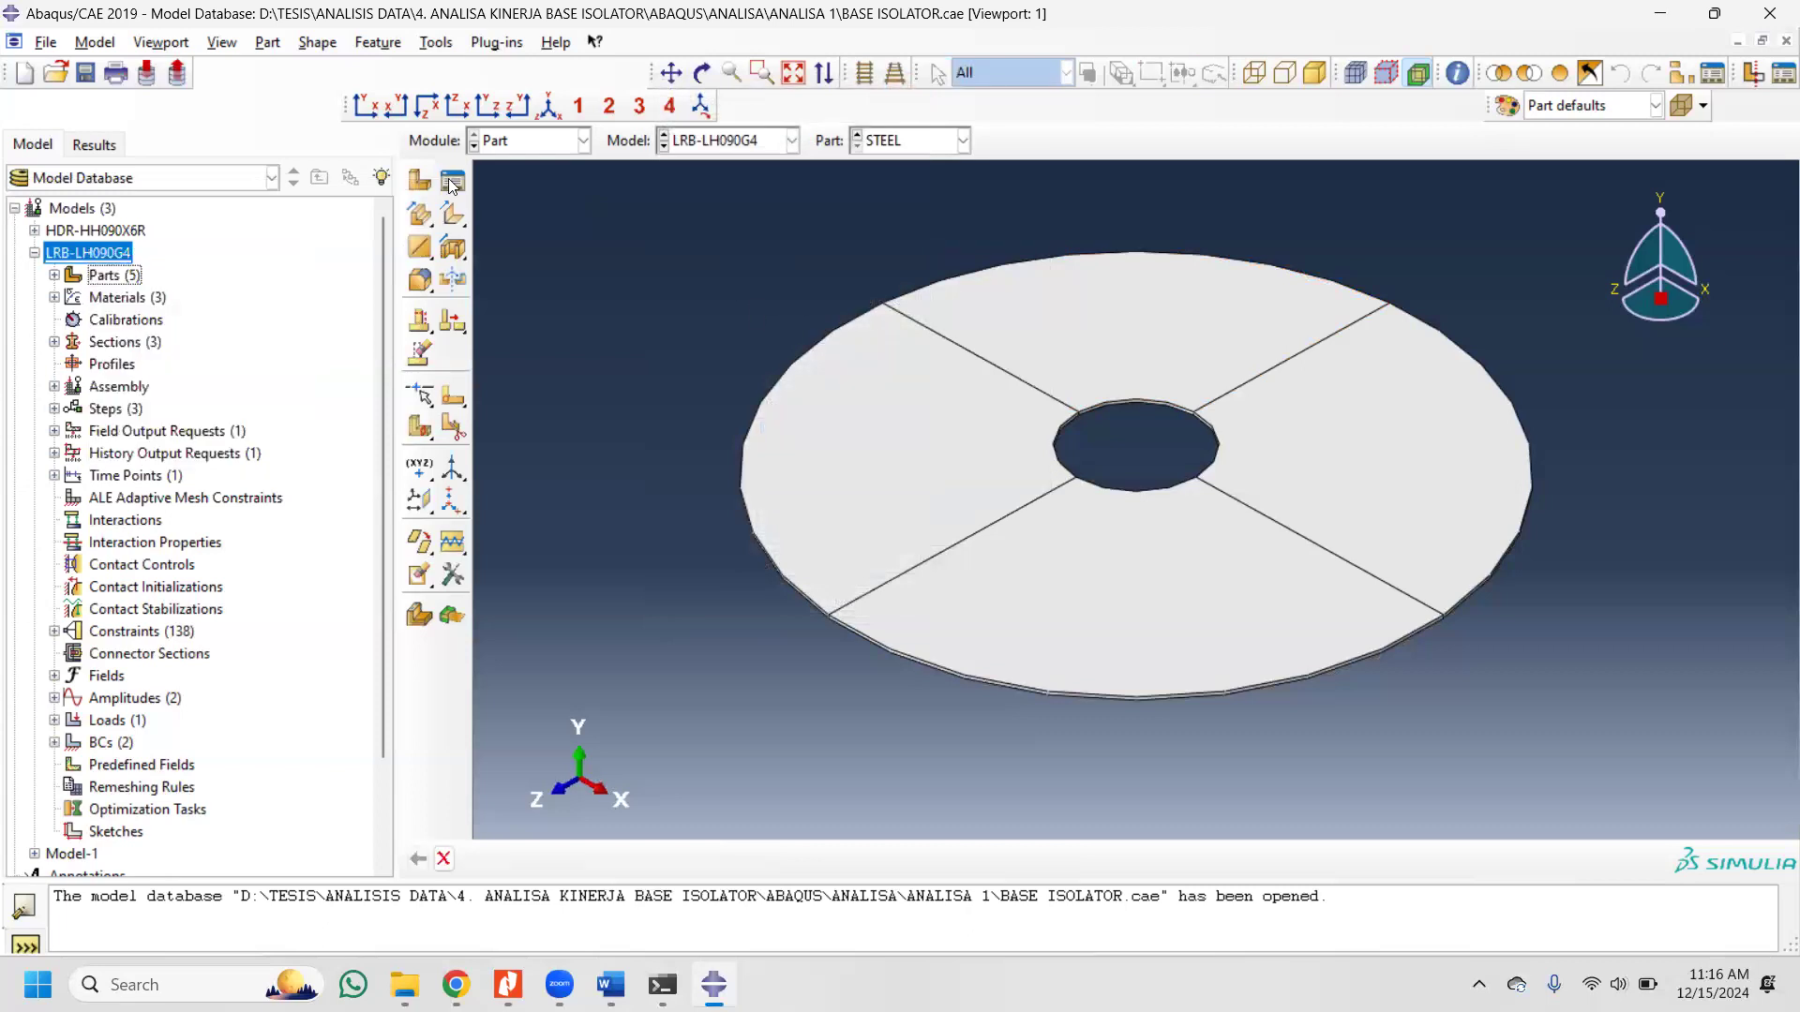
left_click(421, 180)
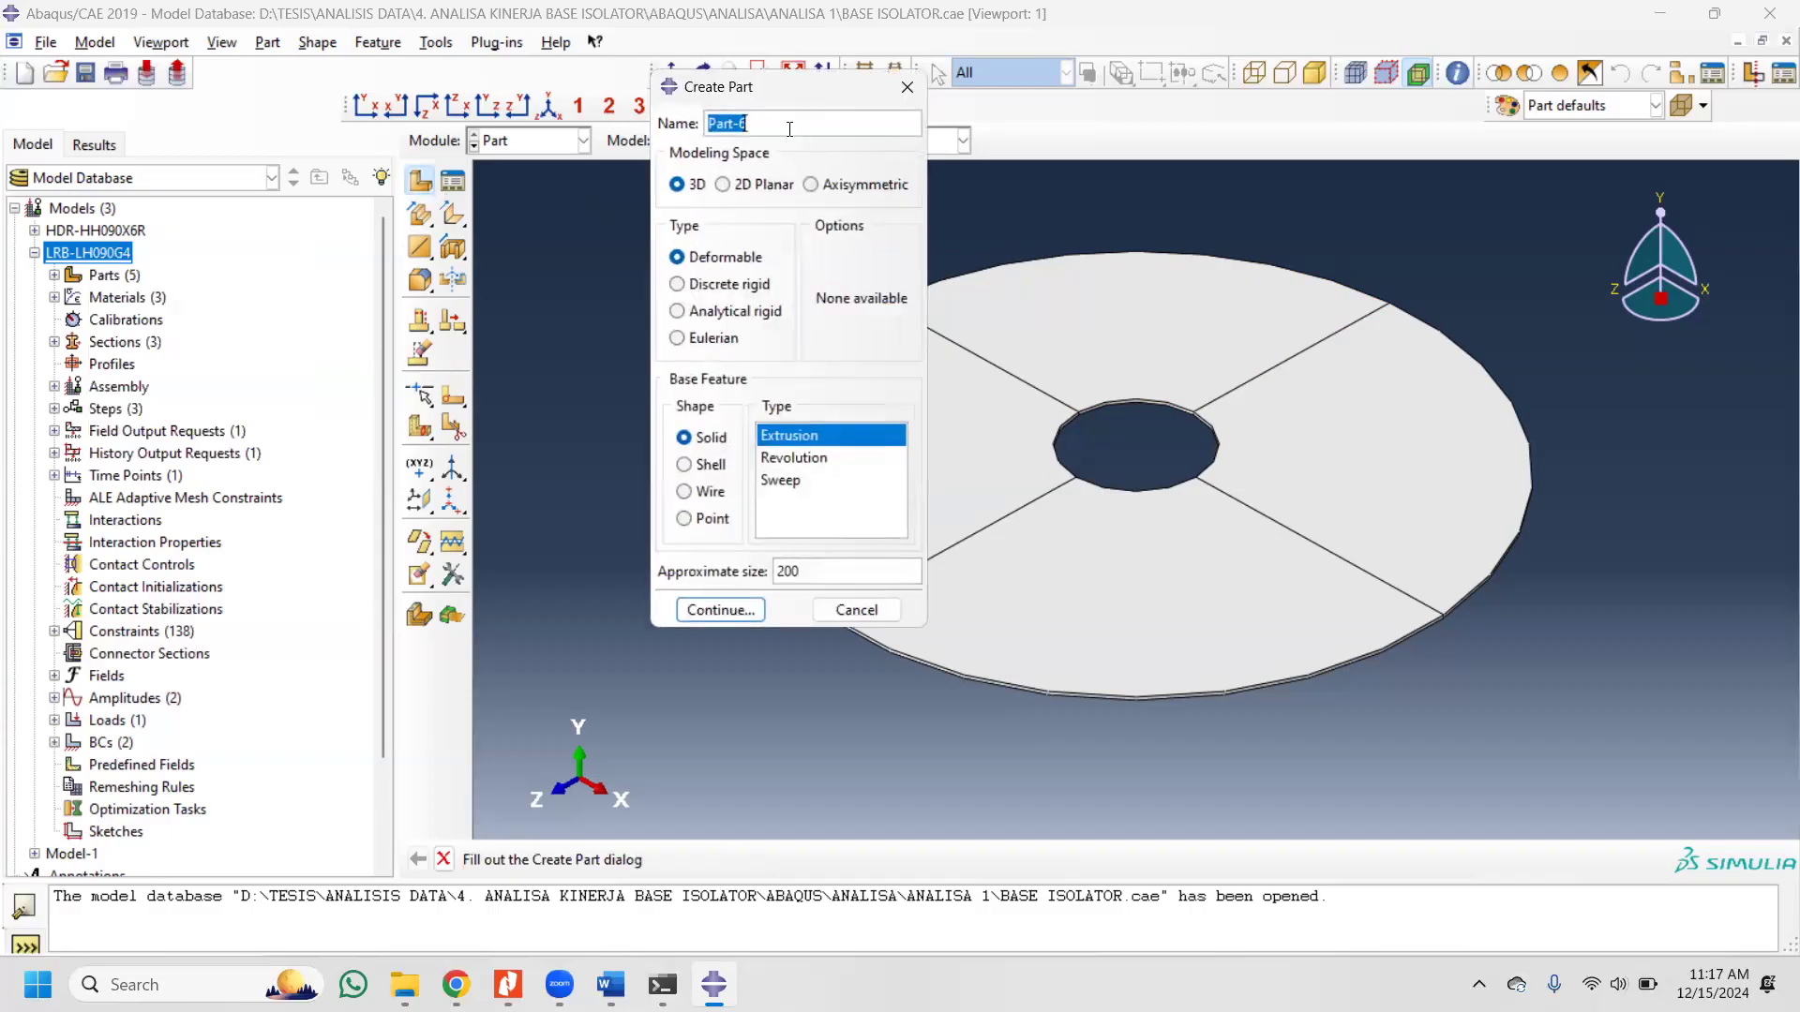
type("rubber2")
left_click(720, 611)
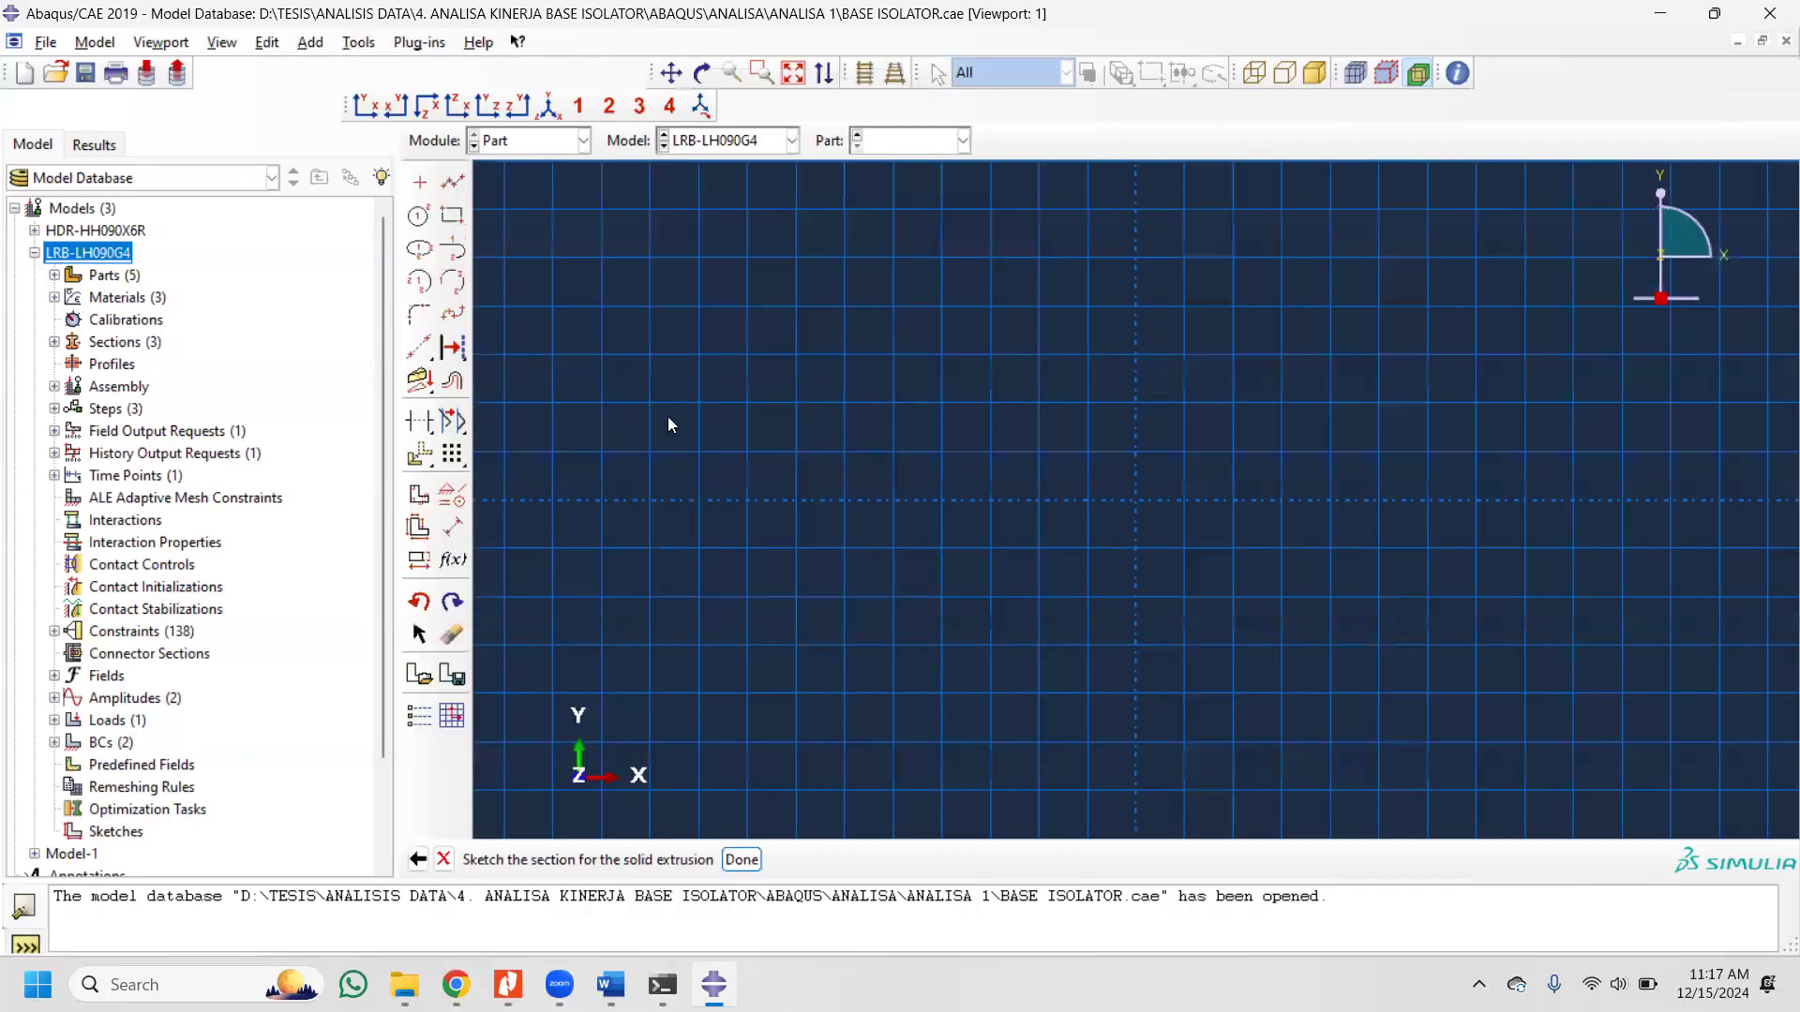
Step: Start a circle with its centre at the sketch origin
left_click(419, 216)
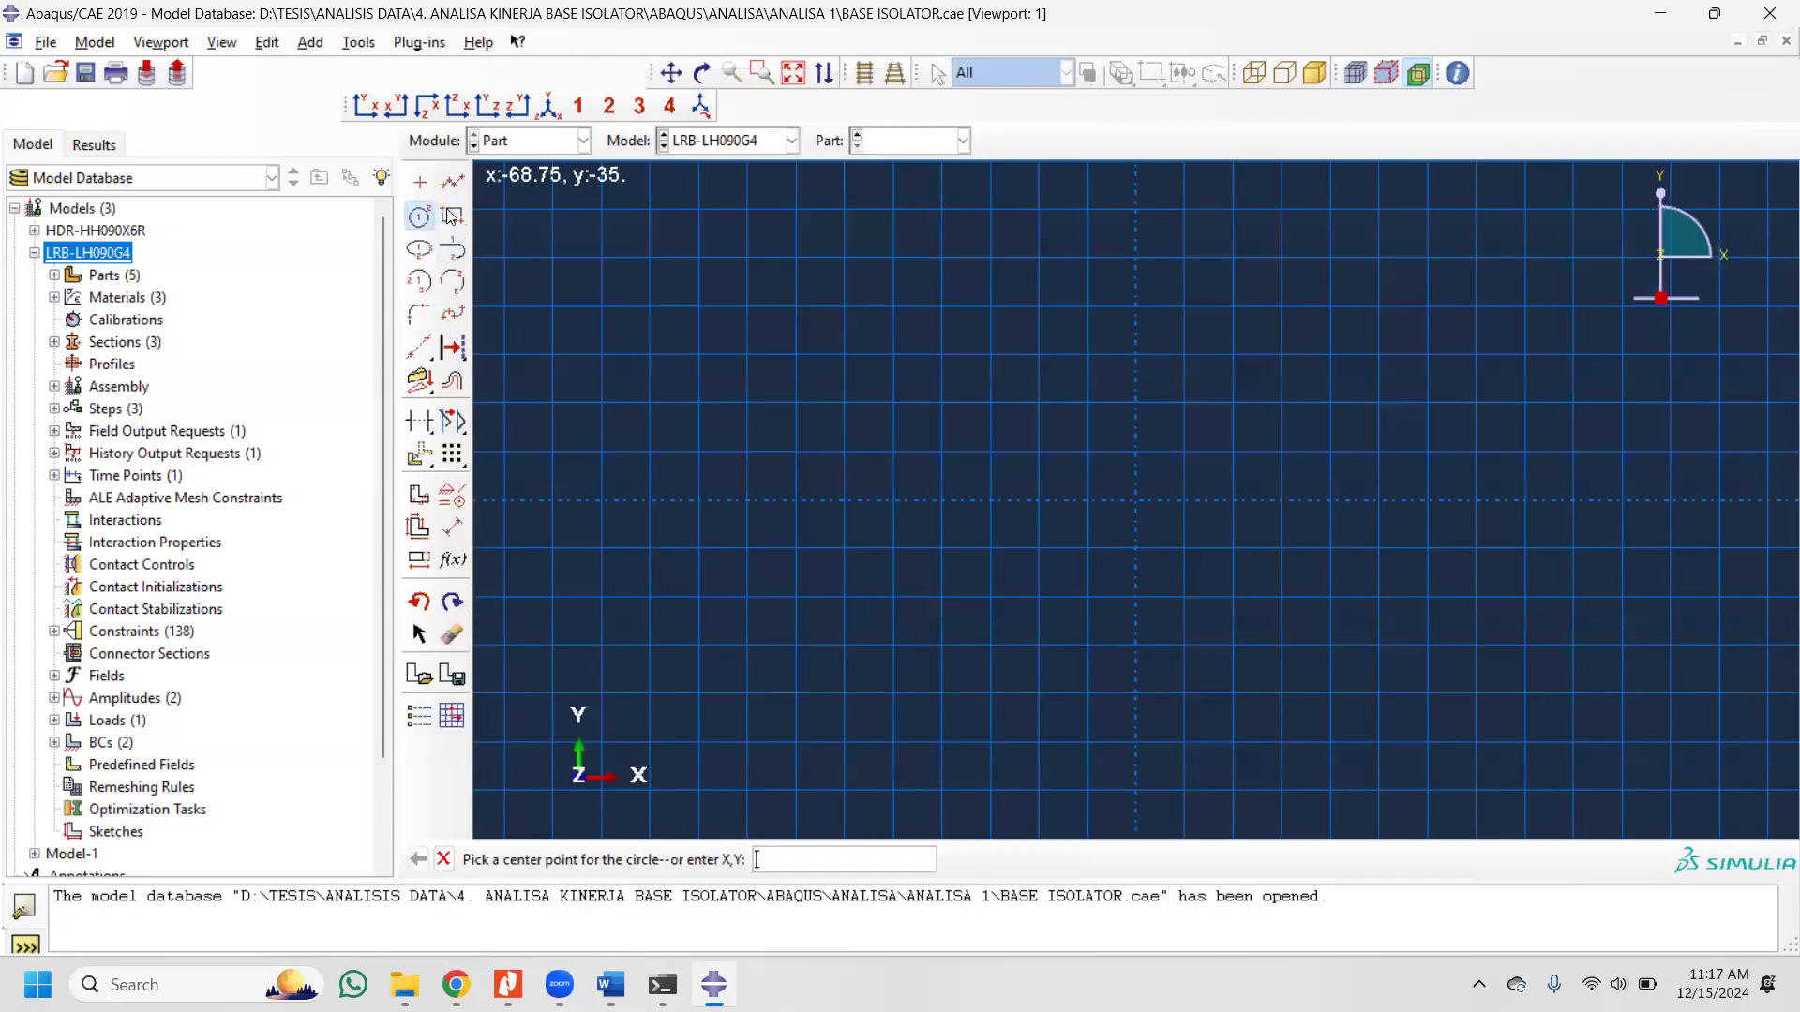
left_click(1133, 501)
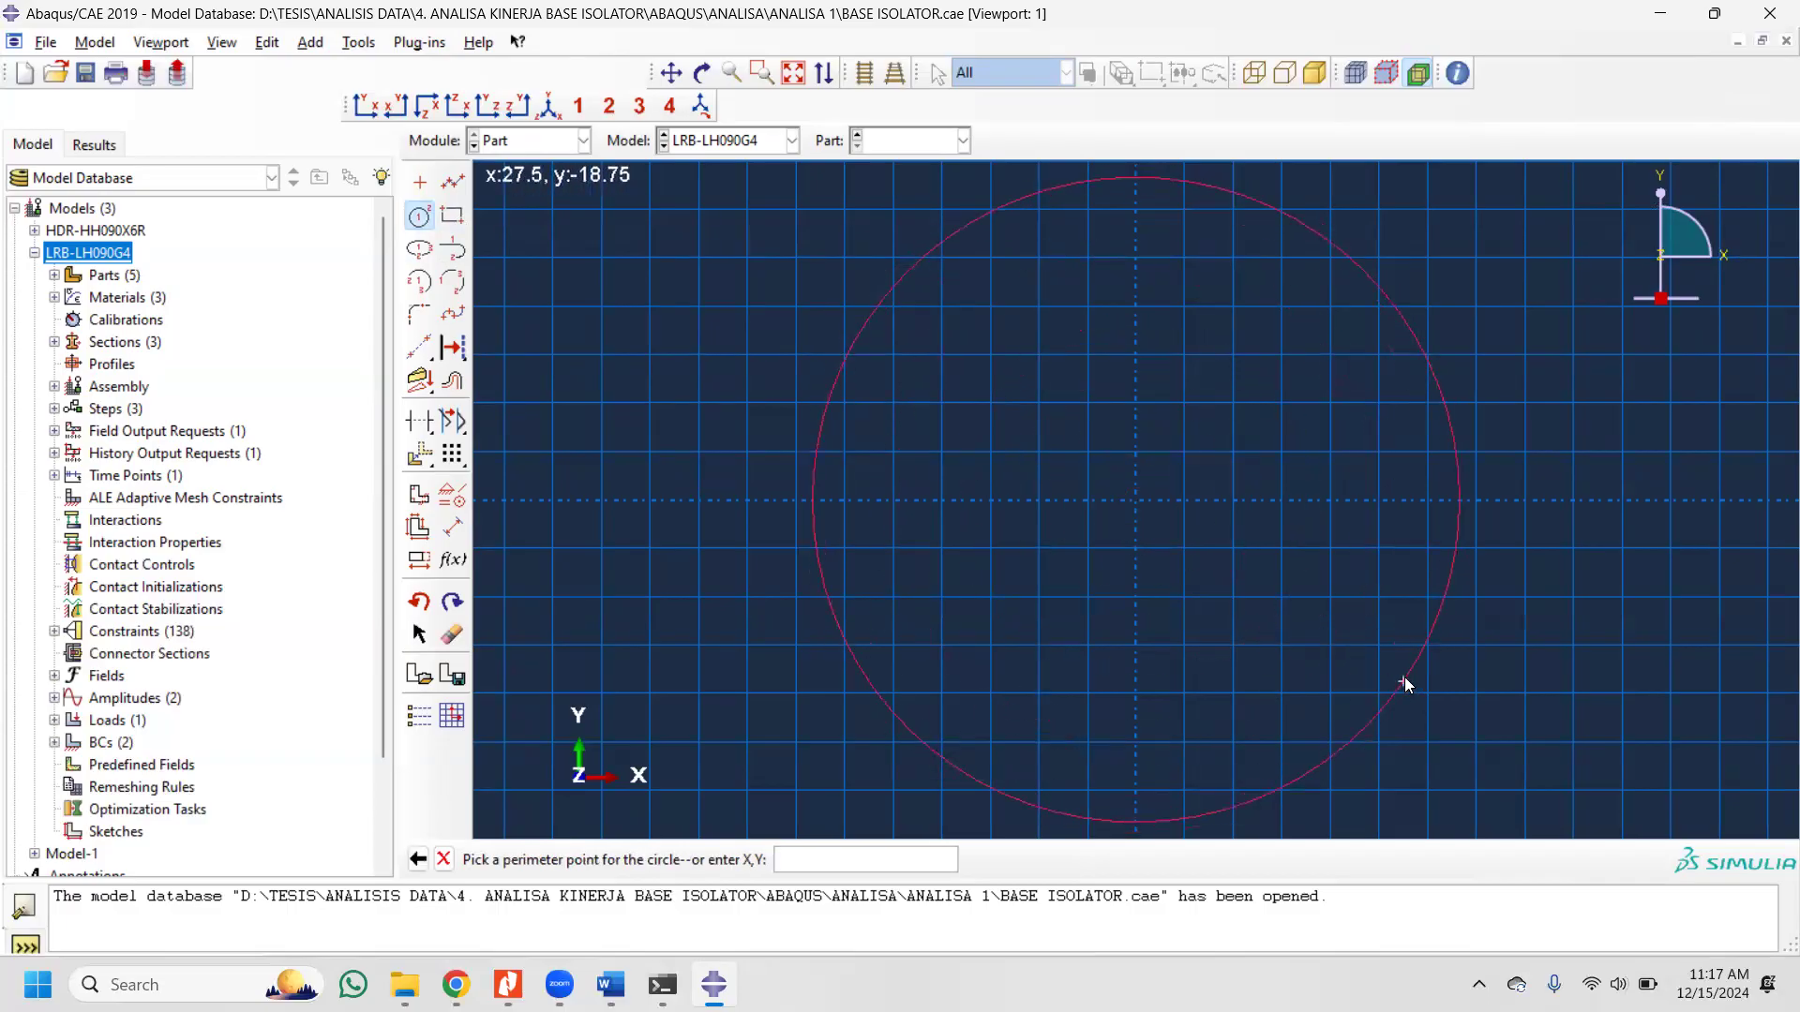
Step: Look up the rubber part's dimension figure in the Word modelling guide and return to Abaqus
left_click(610, 984)
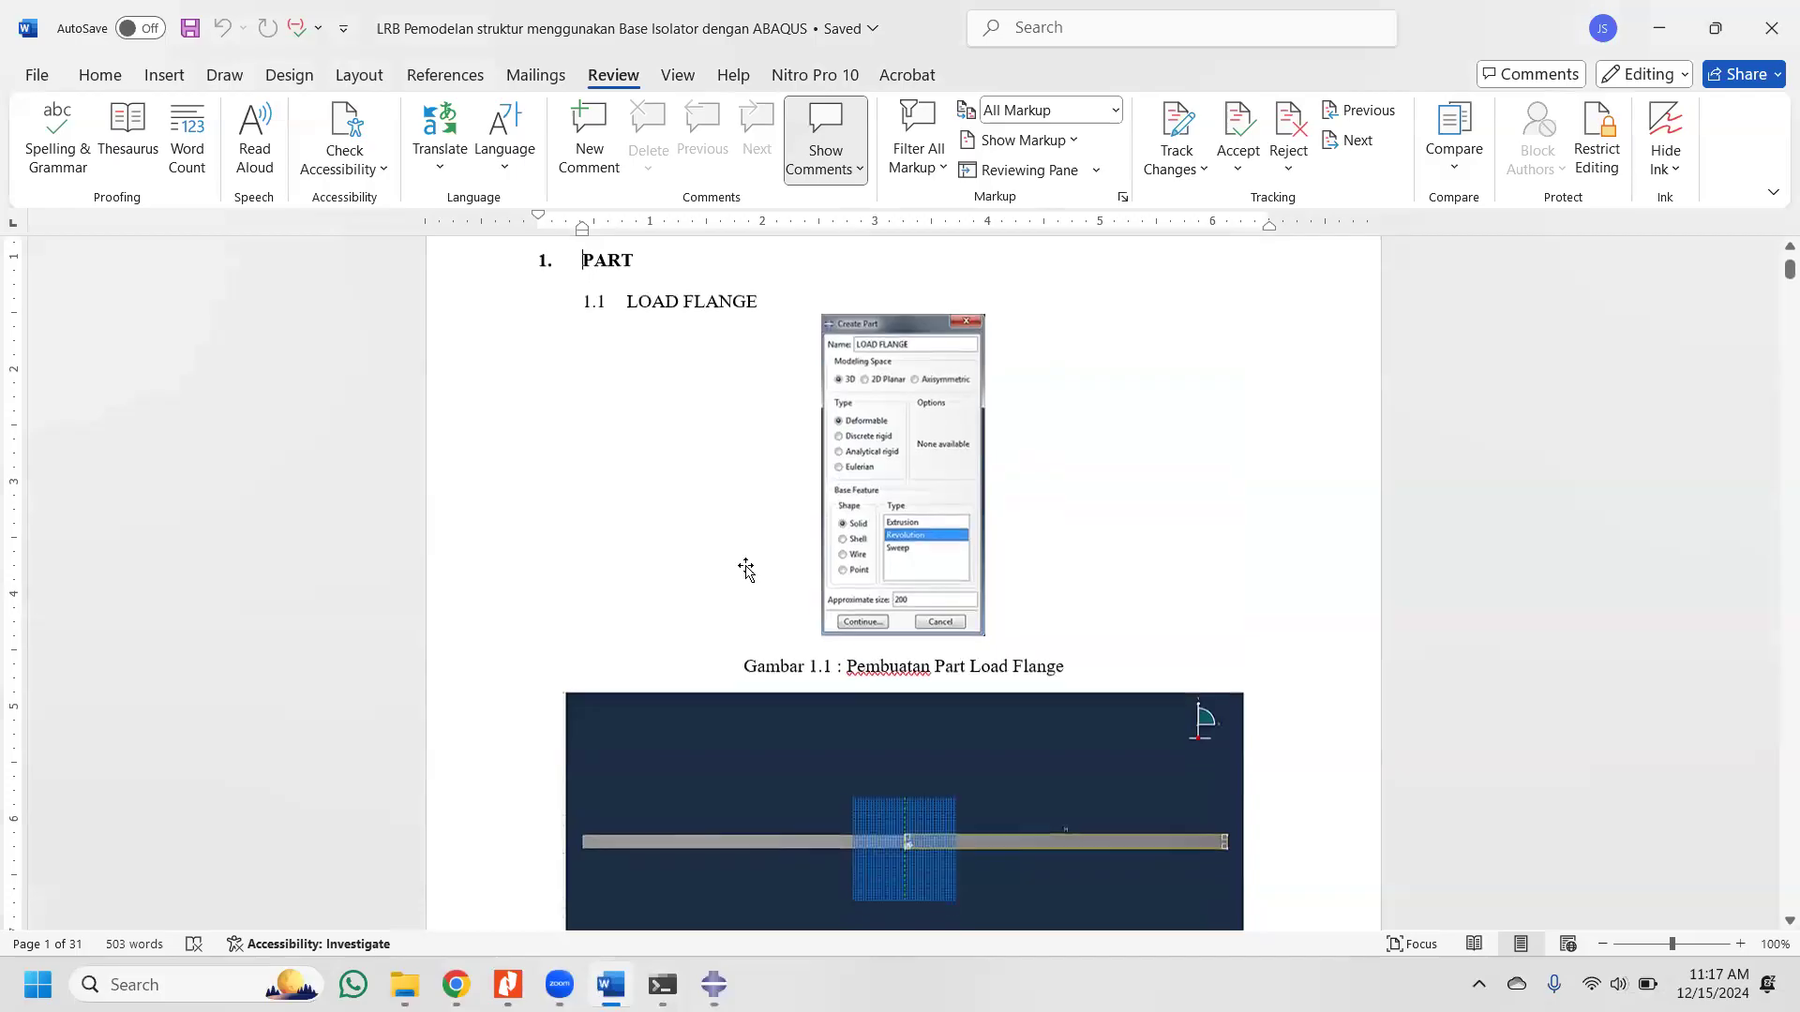
scroll(746, 569, "down", 15)
scroll(751, 563, "down", 18)
scroll(750, 604, "up", 10)
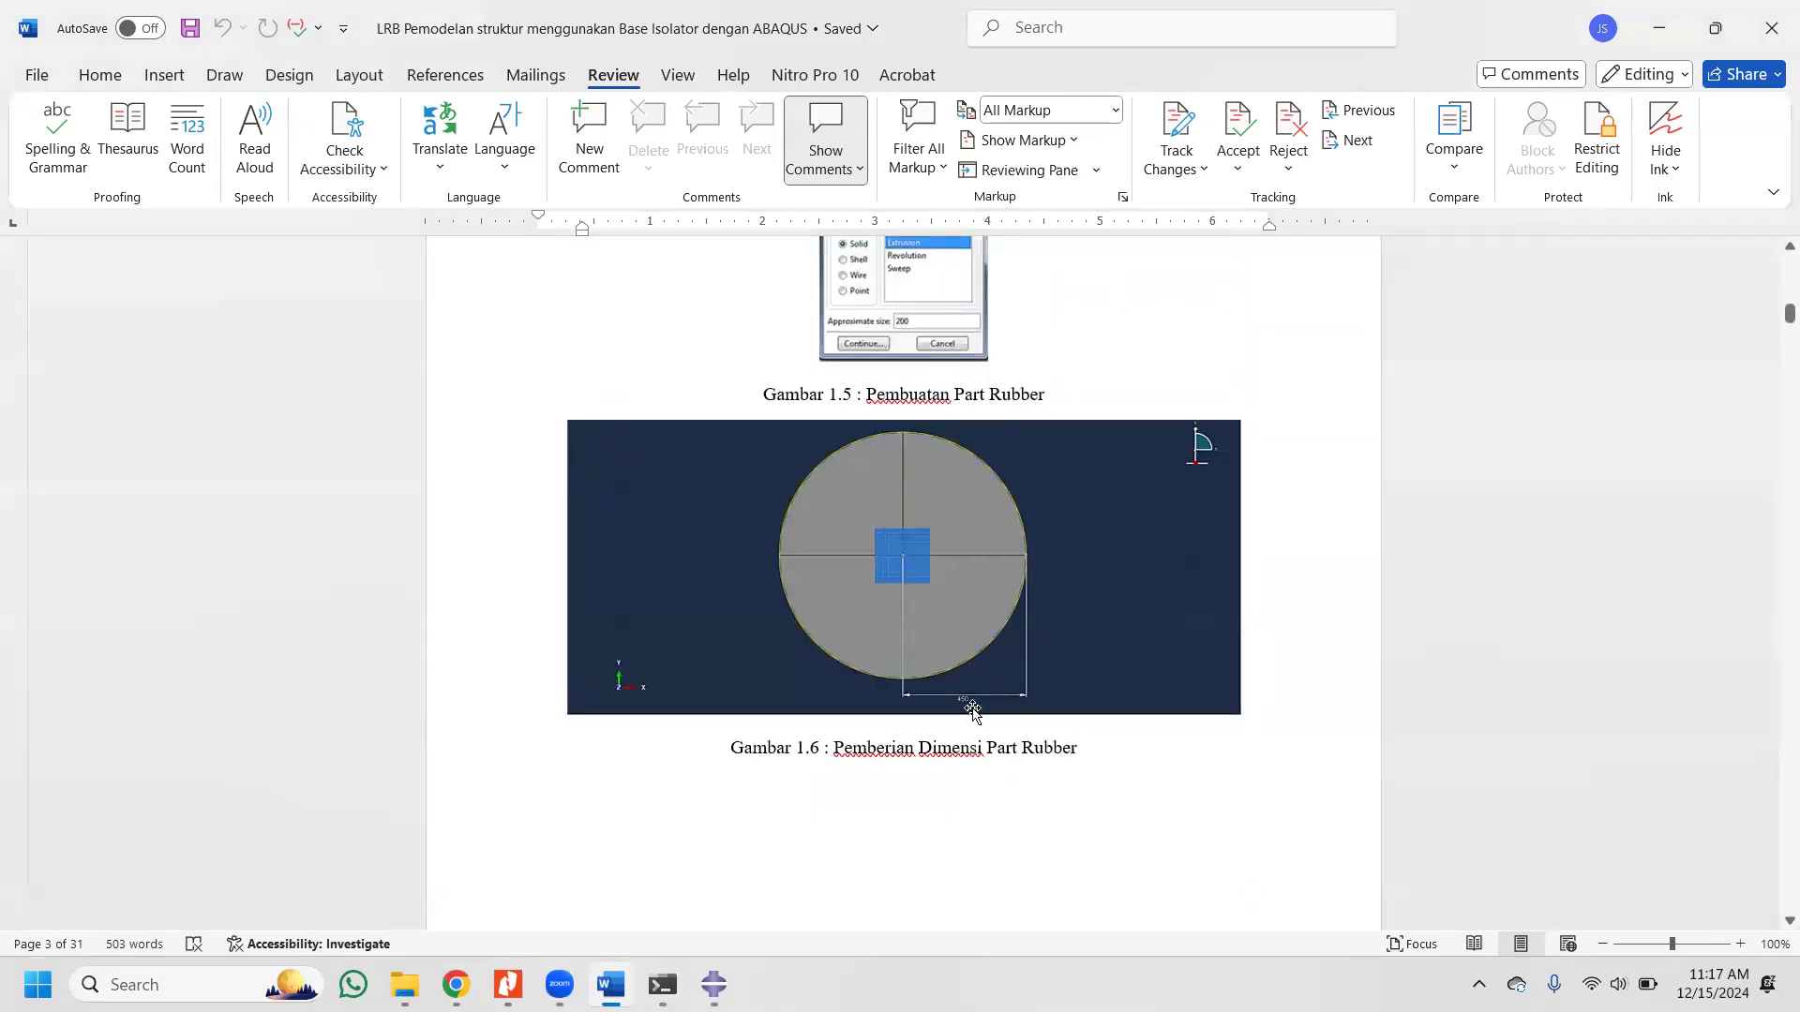
scroll(971, 703, "up", 2)
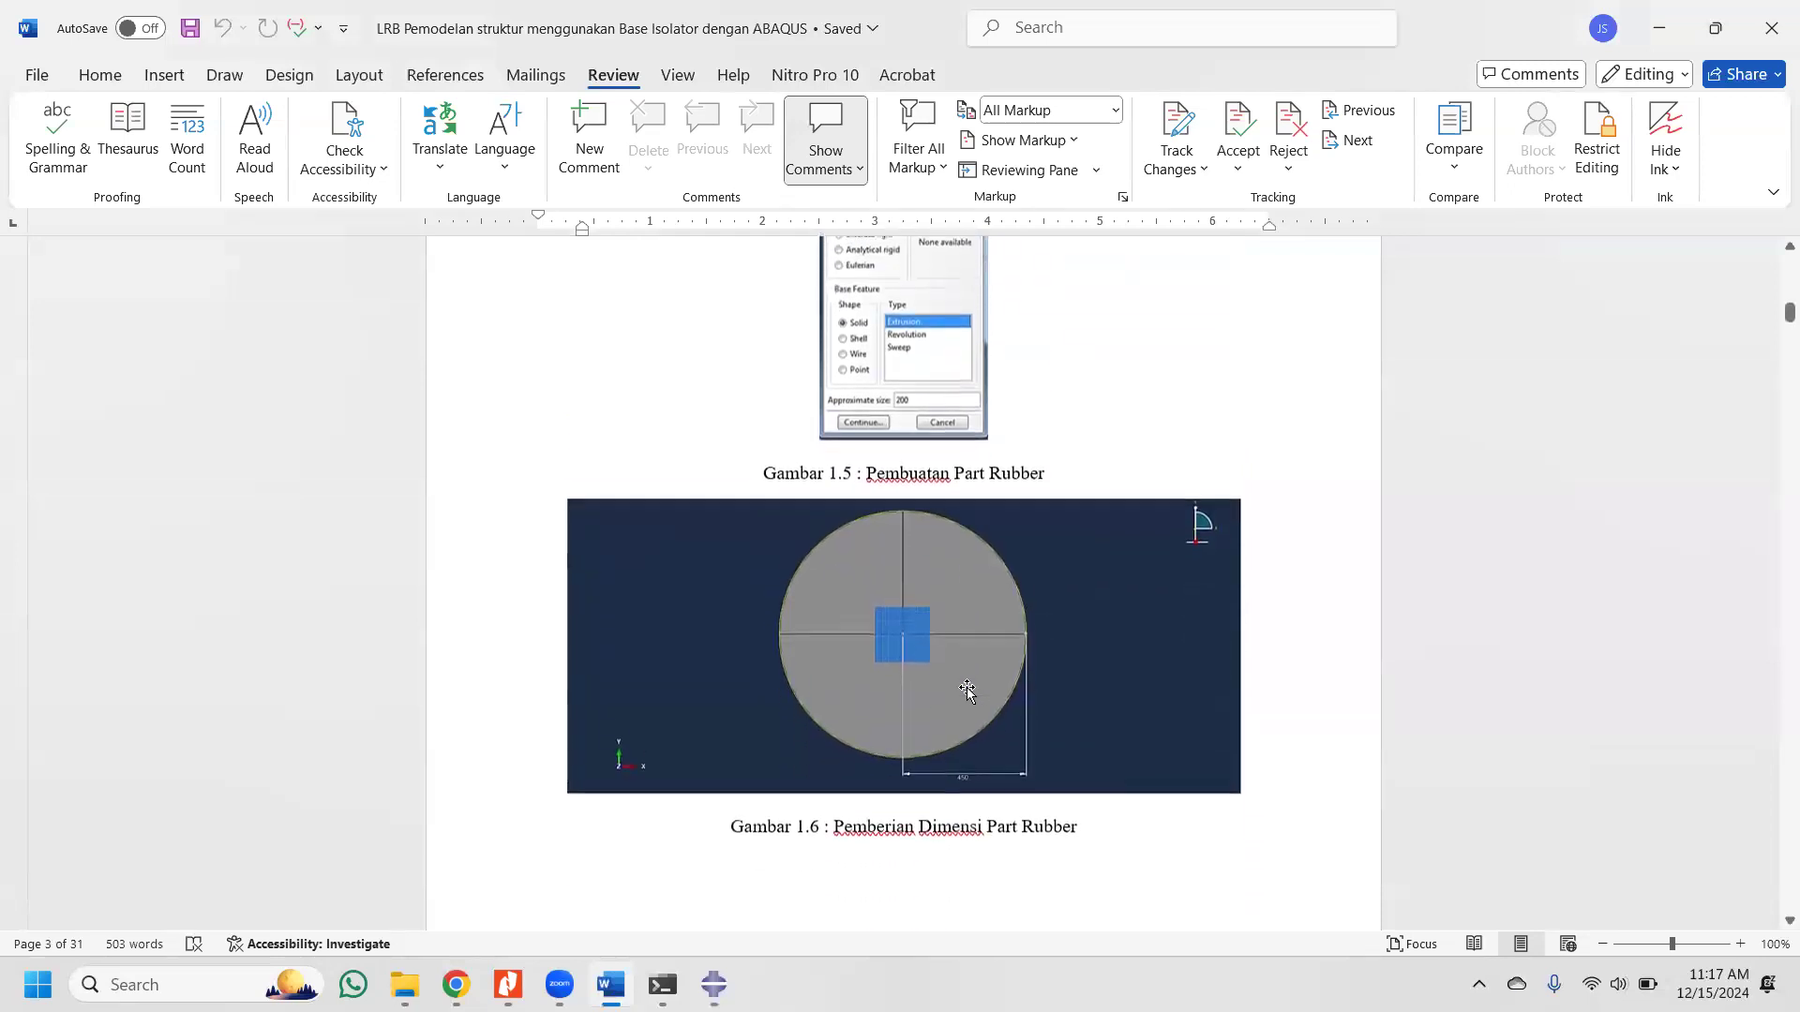
scroll(966, 690, "down", 5)
left_click(715, 984)
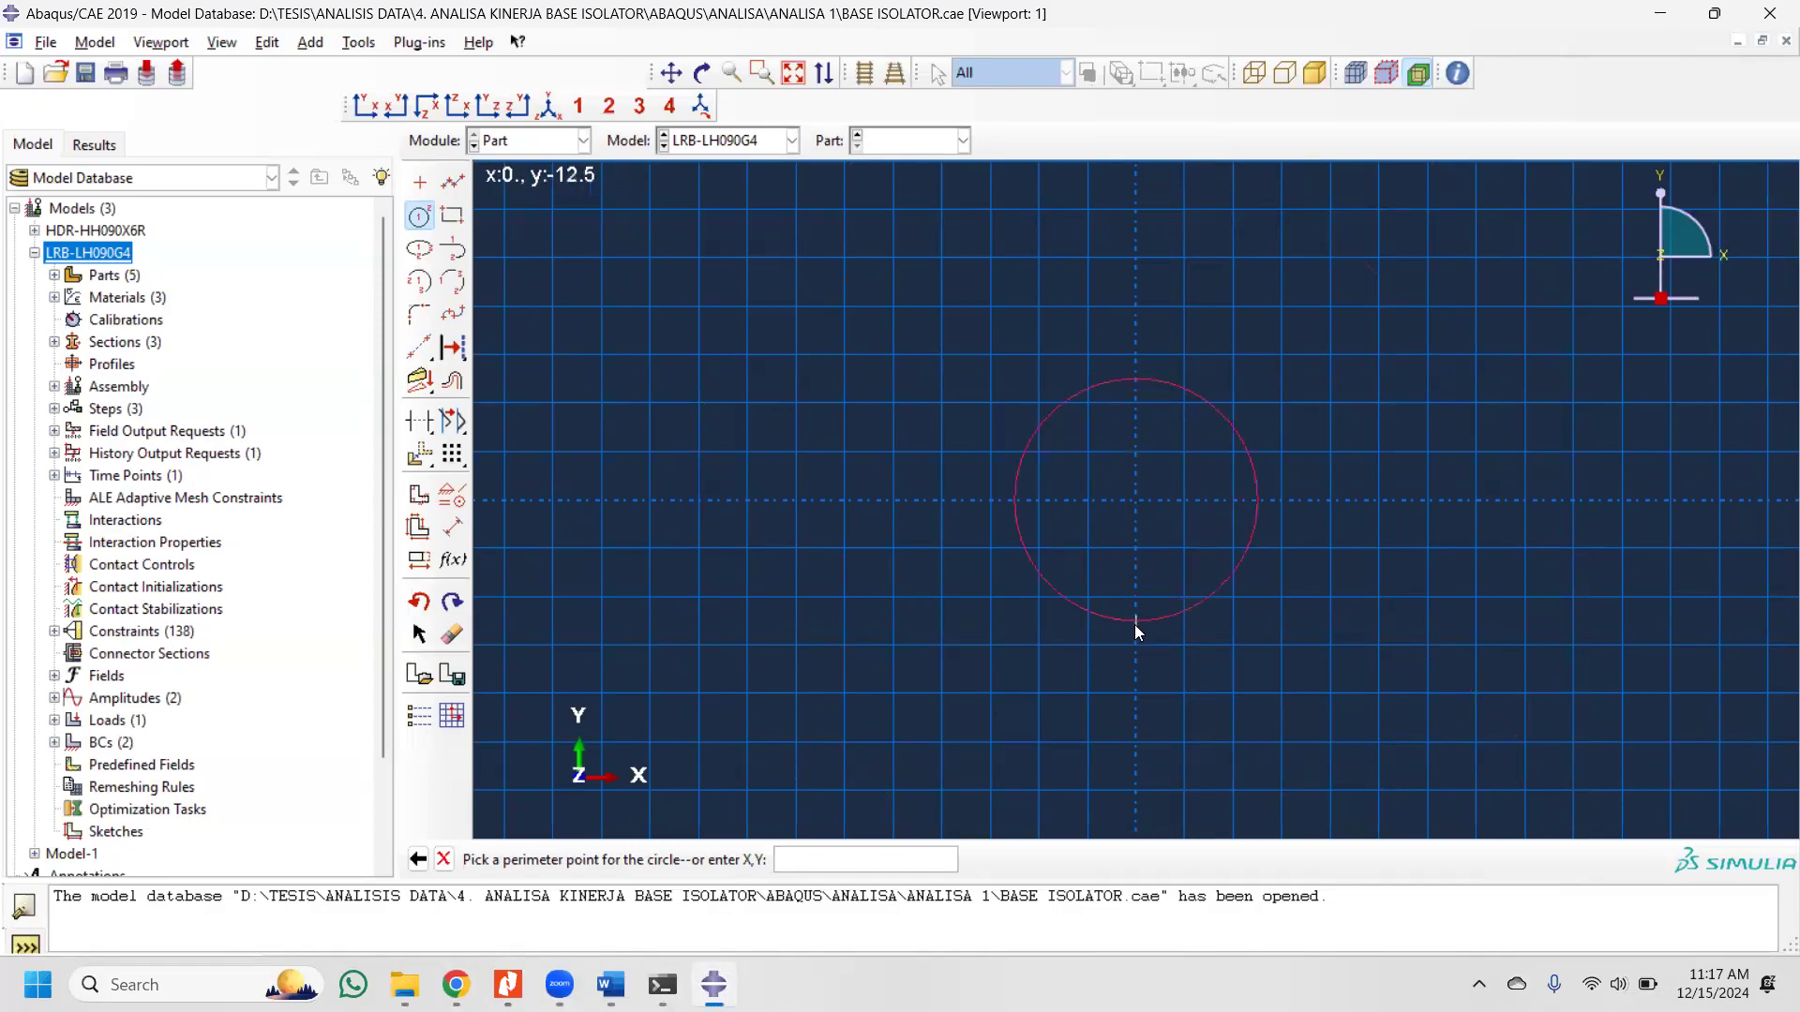
Step: Try to complete the circle through perimeter point 0,-12.5 and finish the section sketch
type("0")
type(",-12.5")
key("Return")
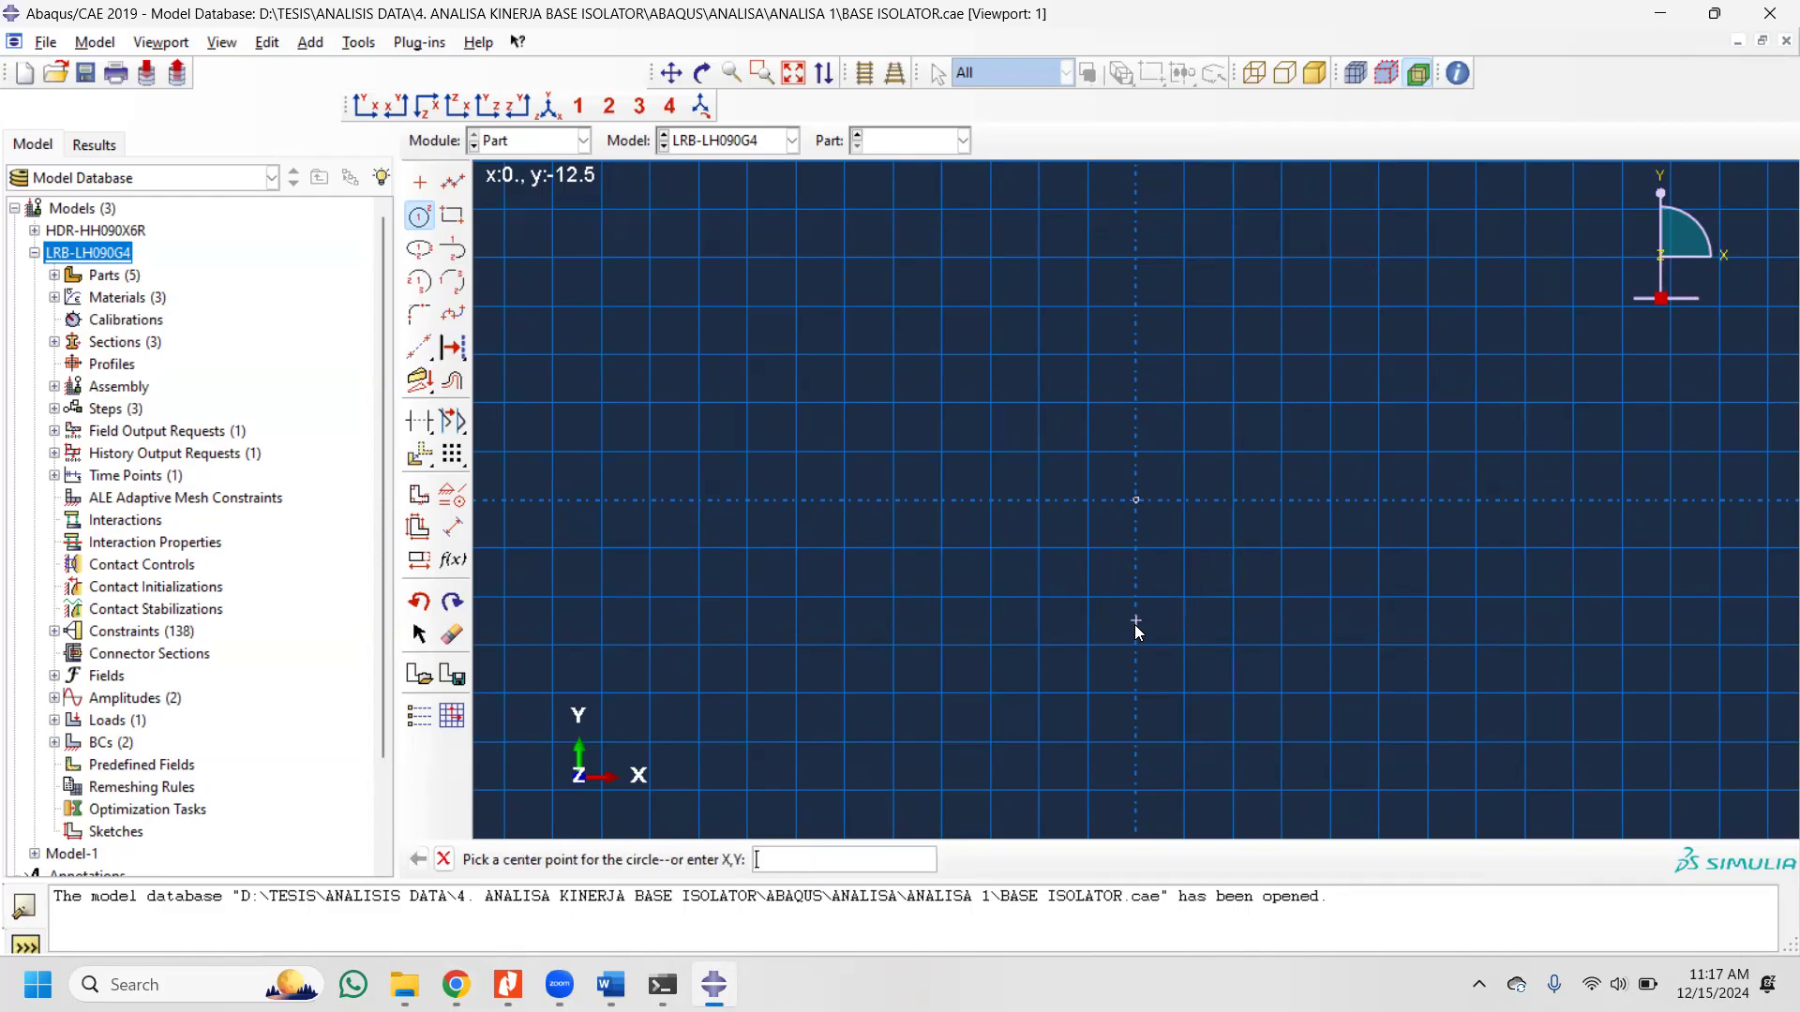
scroll(1052, 463, "down", 3)
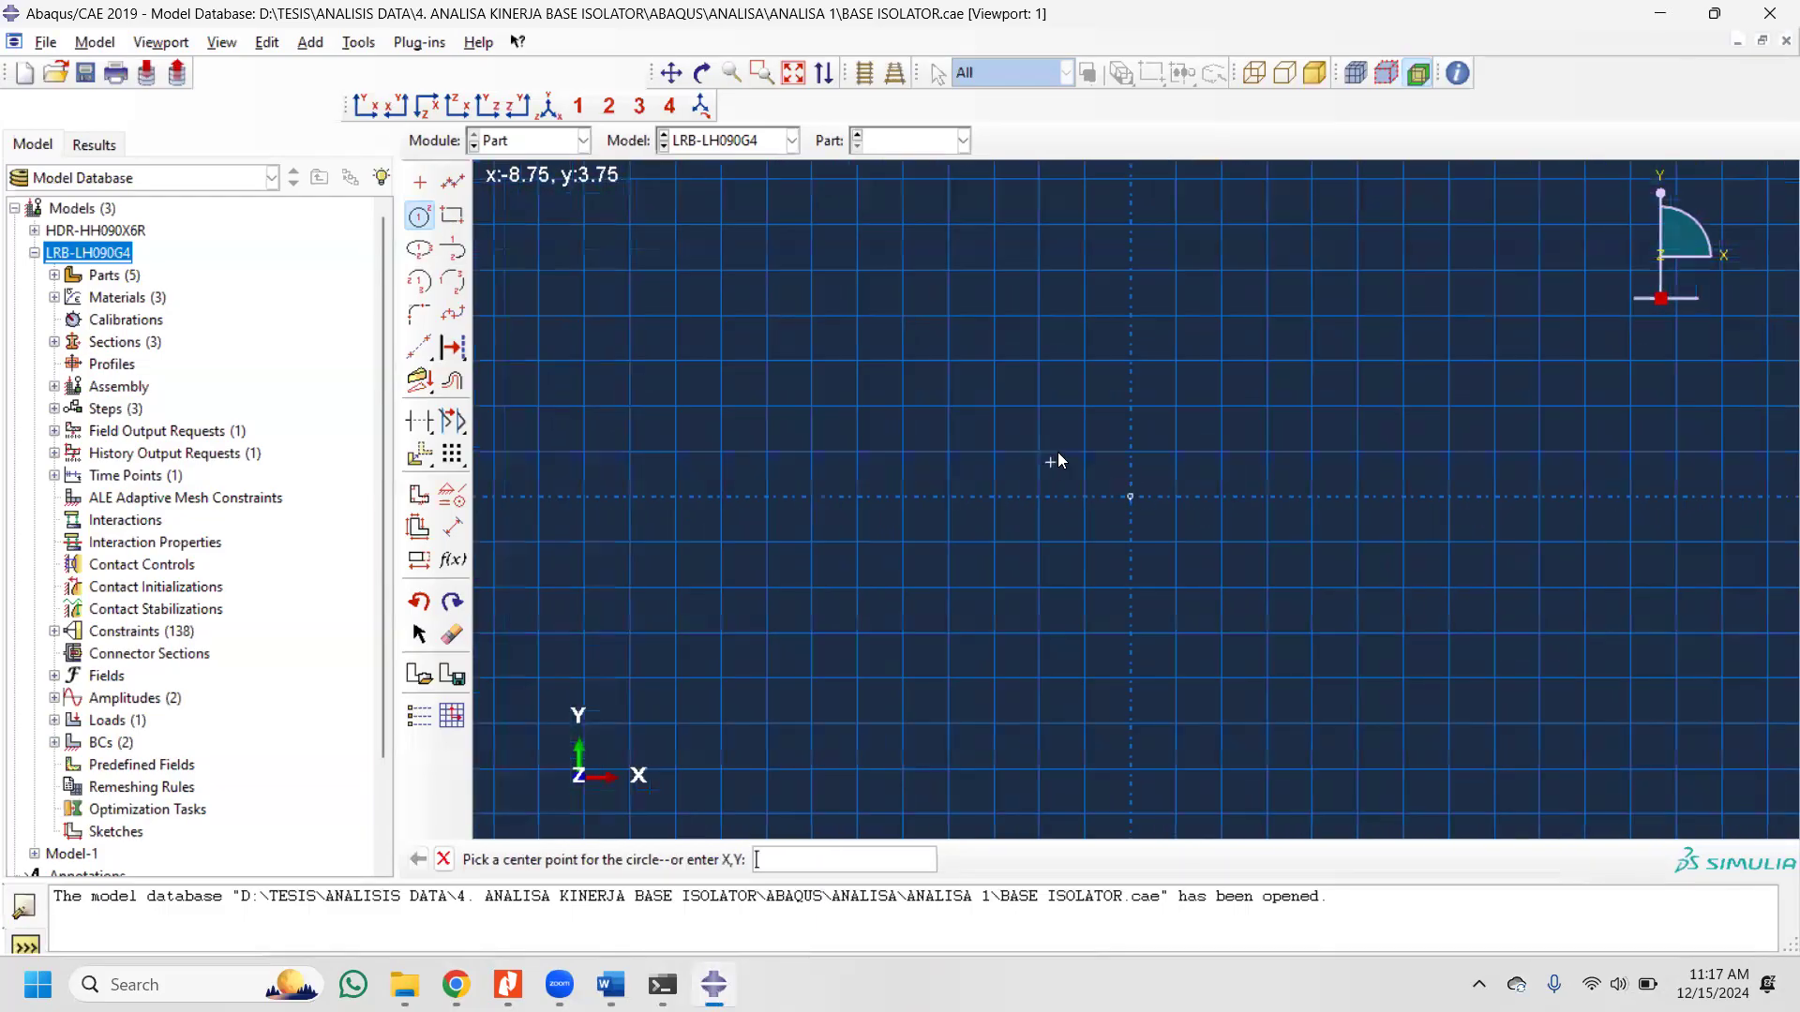
scroll(1054, 456, "down", 5)
scroll(1082, 471, "up", 4)
scroll(1085, 469, "up", 2)
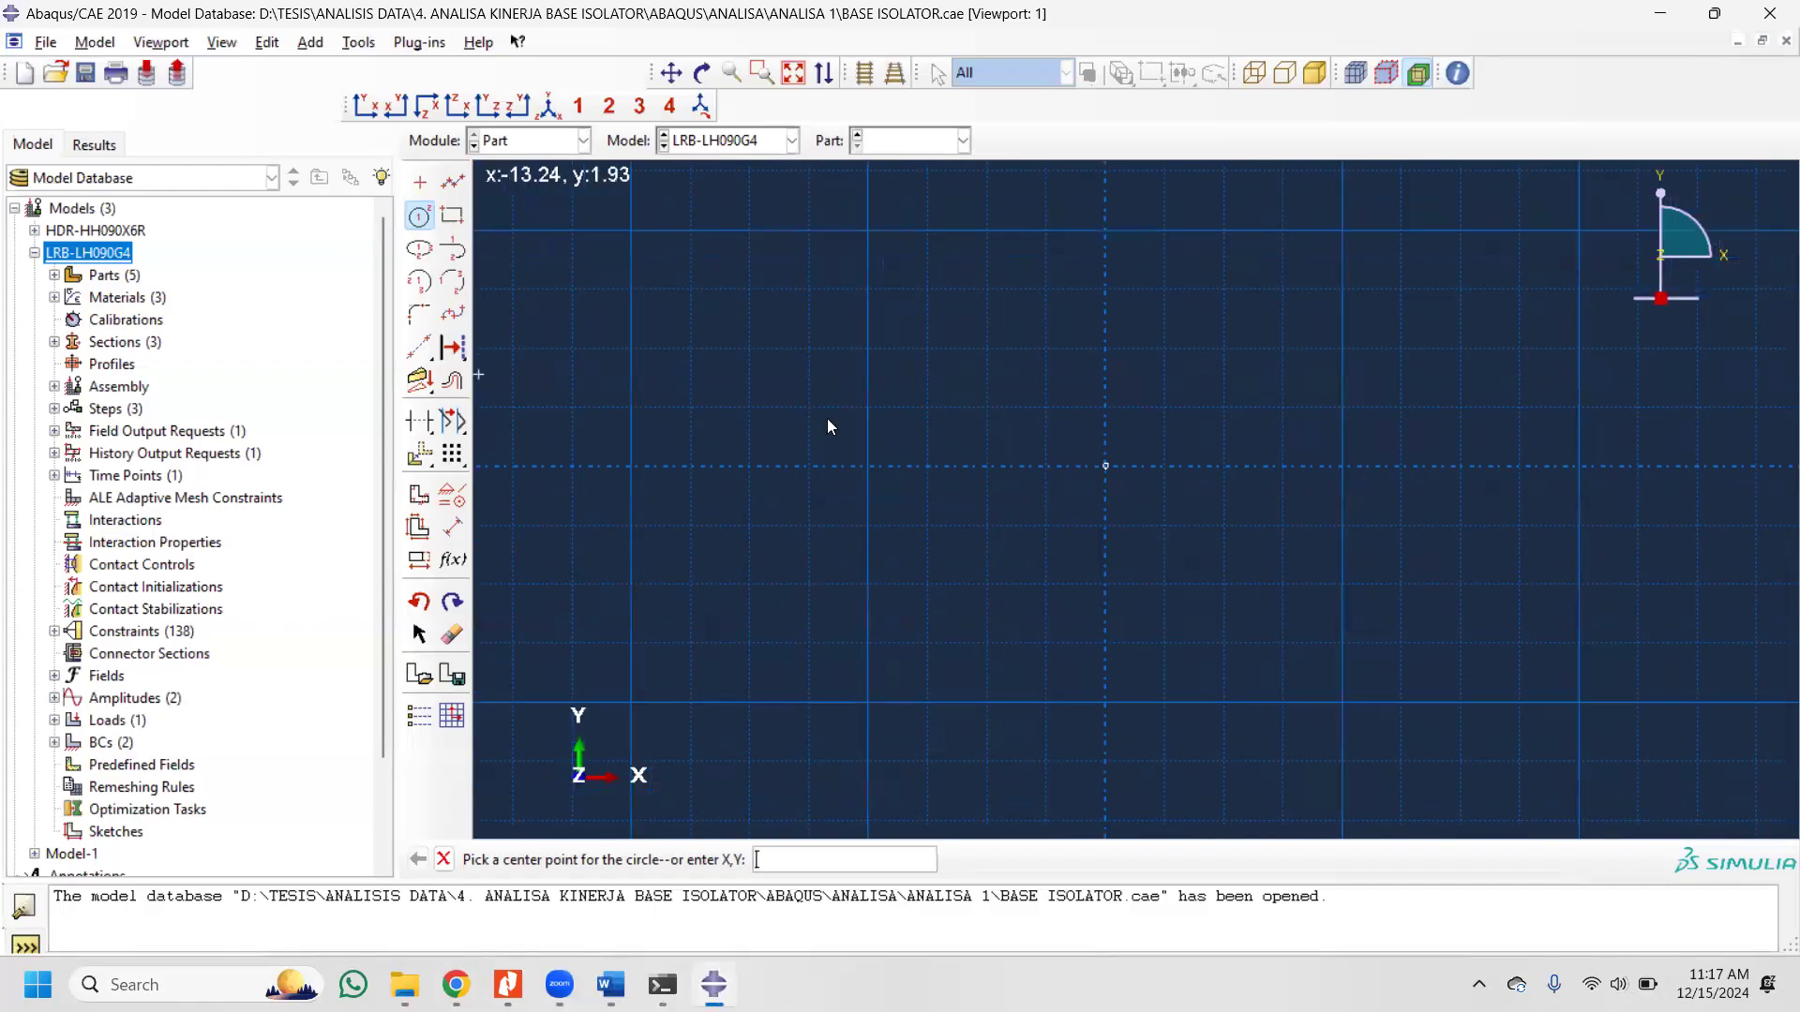
key("Escape")
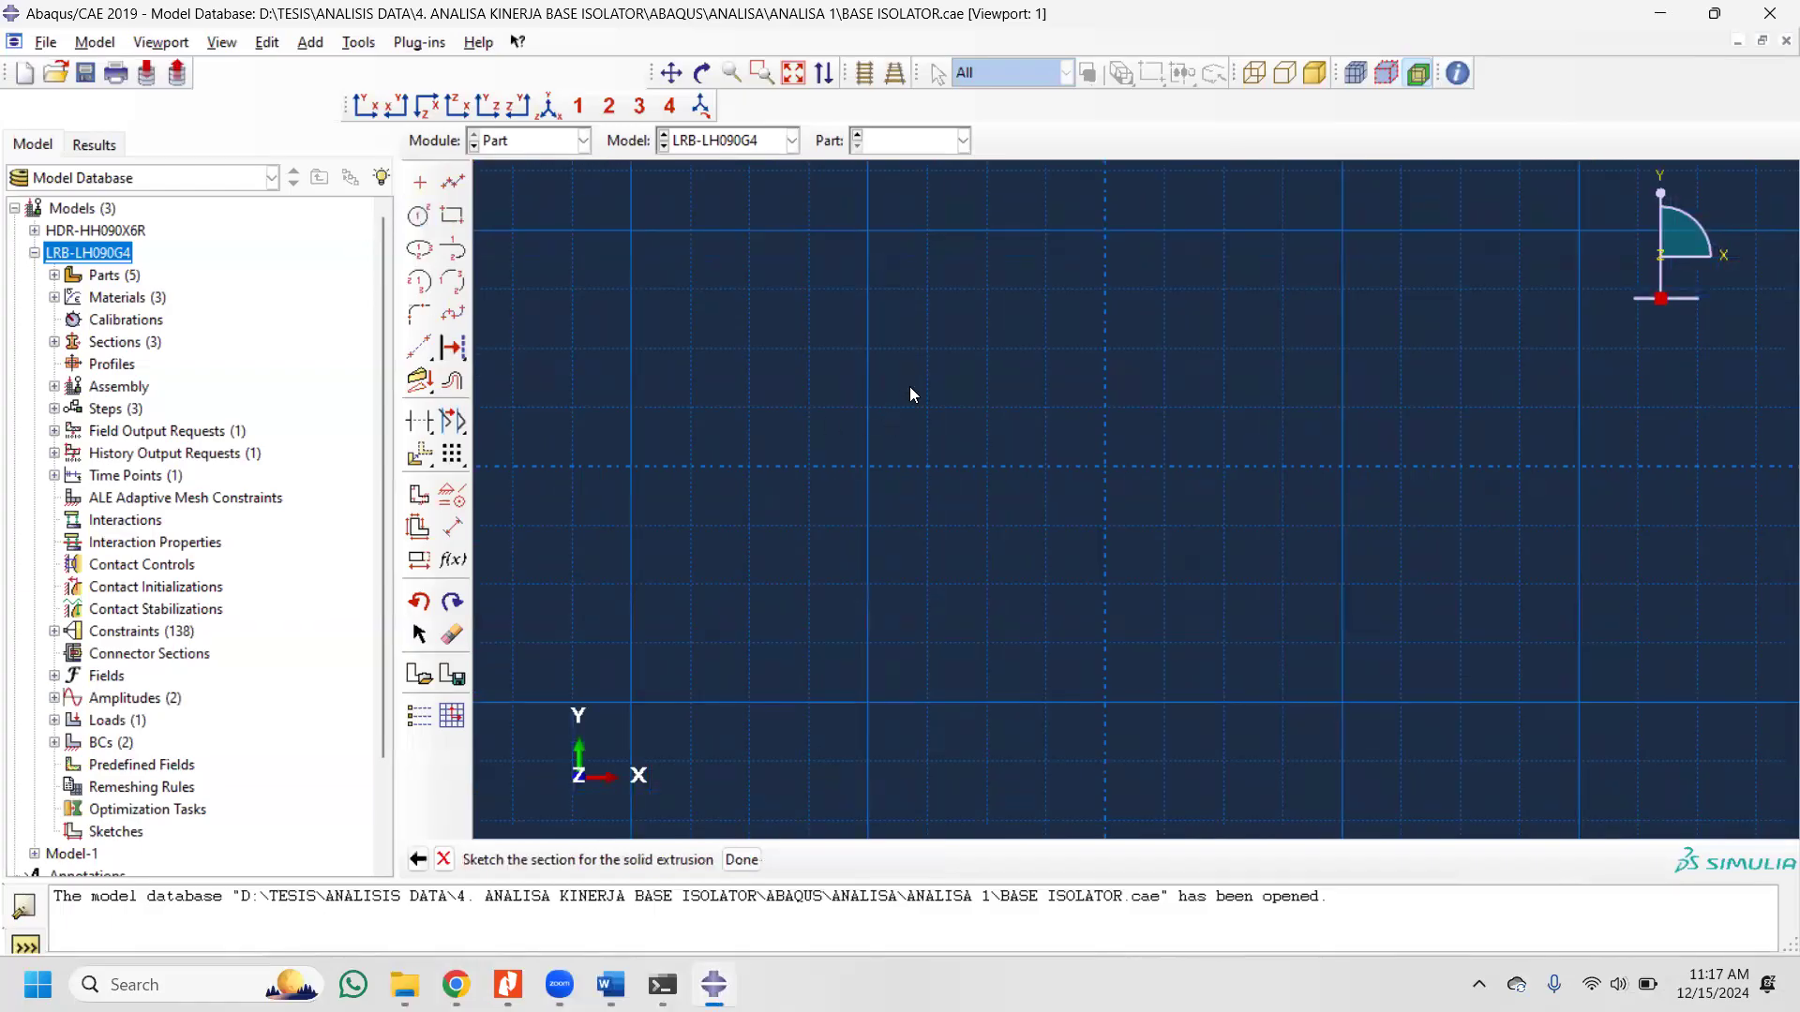
left_click(740, 860)
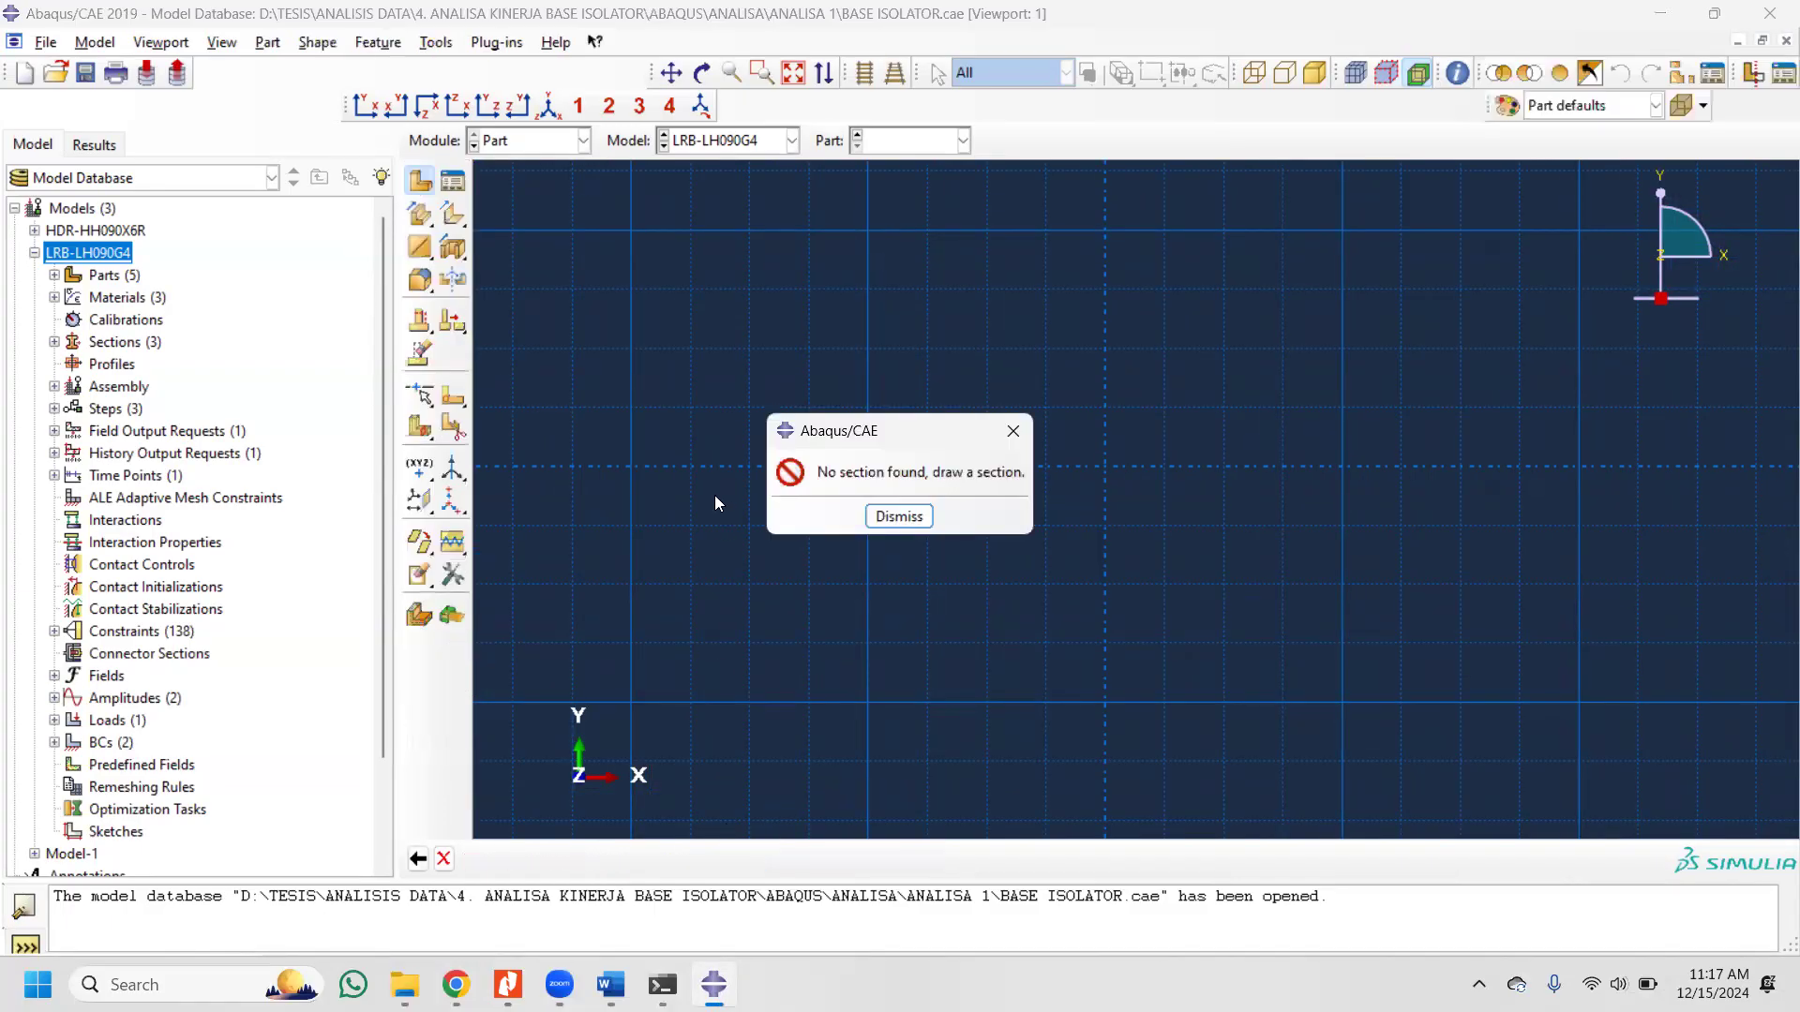
left_click(892, 518)
Step: Draw a circle centred at the sketch origin through perimeter point 450,0 and finish the section sketch for the solid extrusion
left_click(420, 217)
scroll(723, 281, "up", 1)
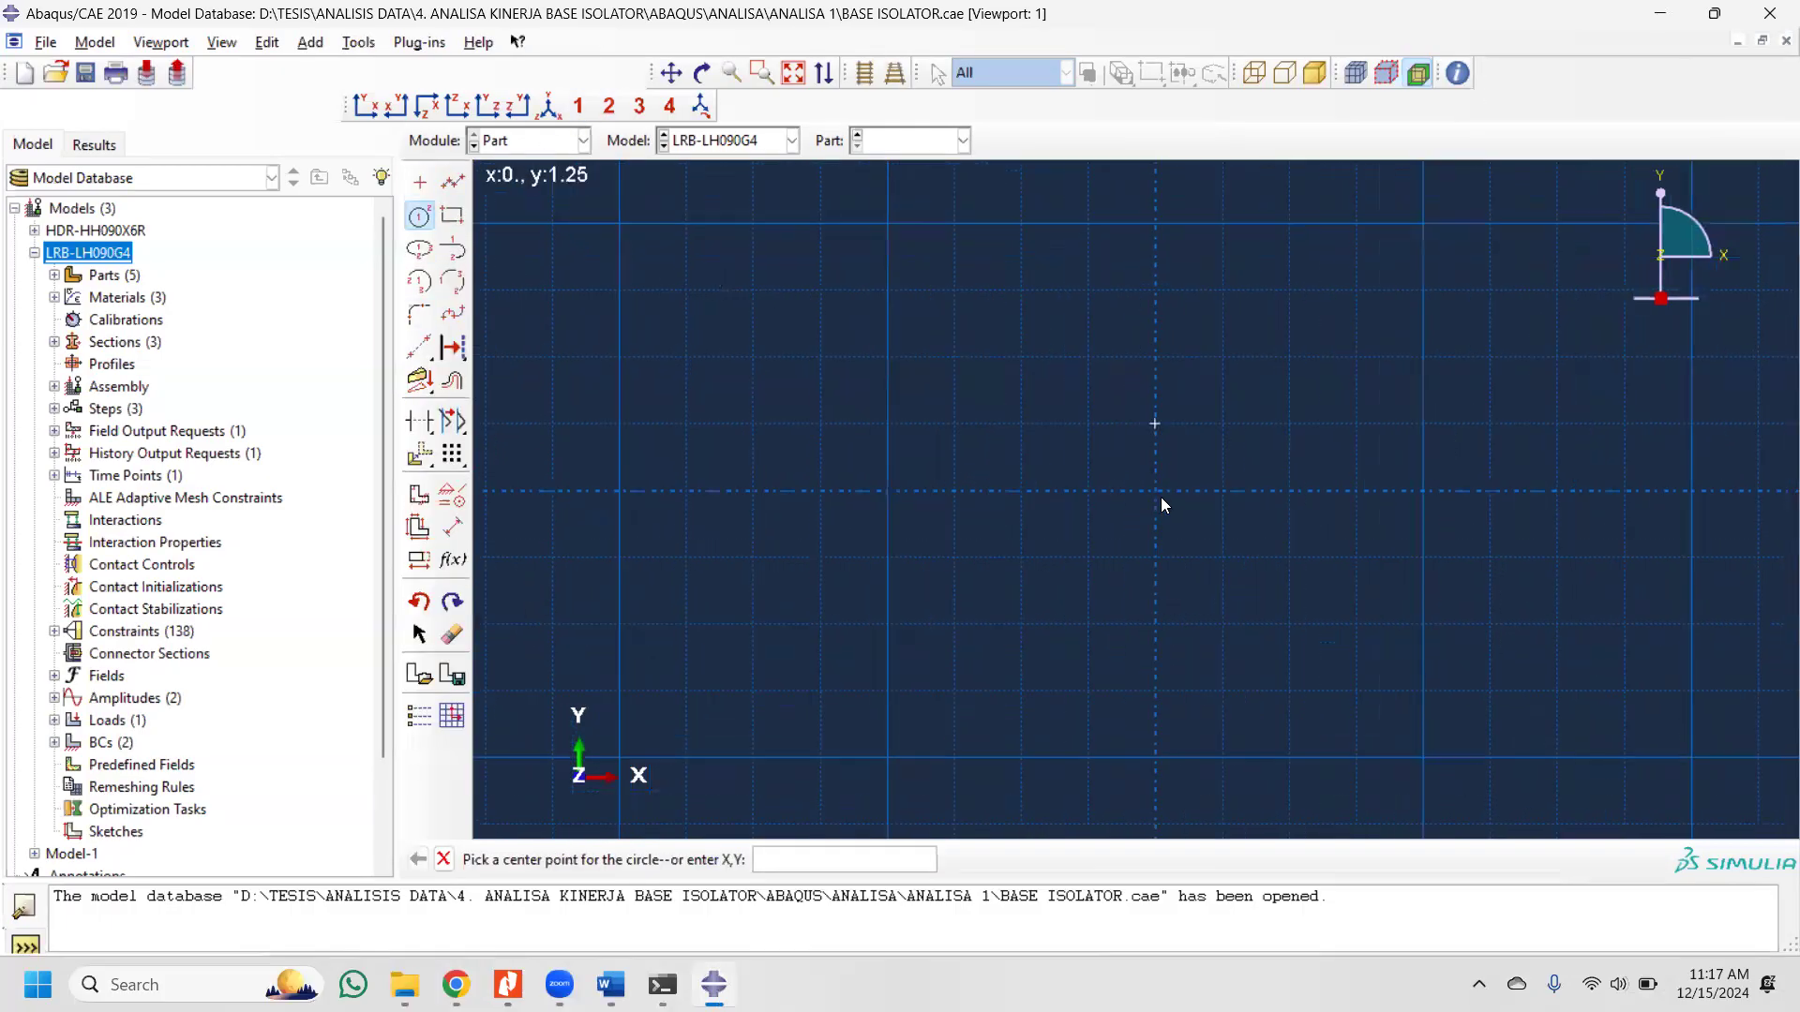
left_click(1155, 491)
scroll(1155, 493, "up", 1)
scroll(1155, 490, "up", 2)
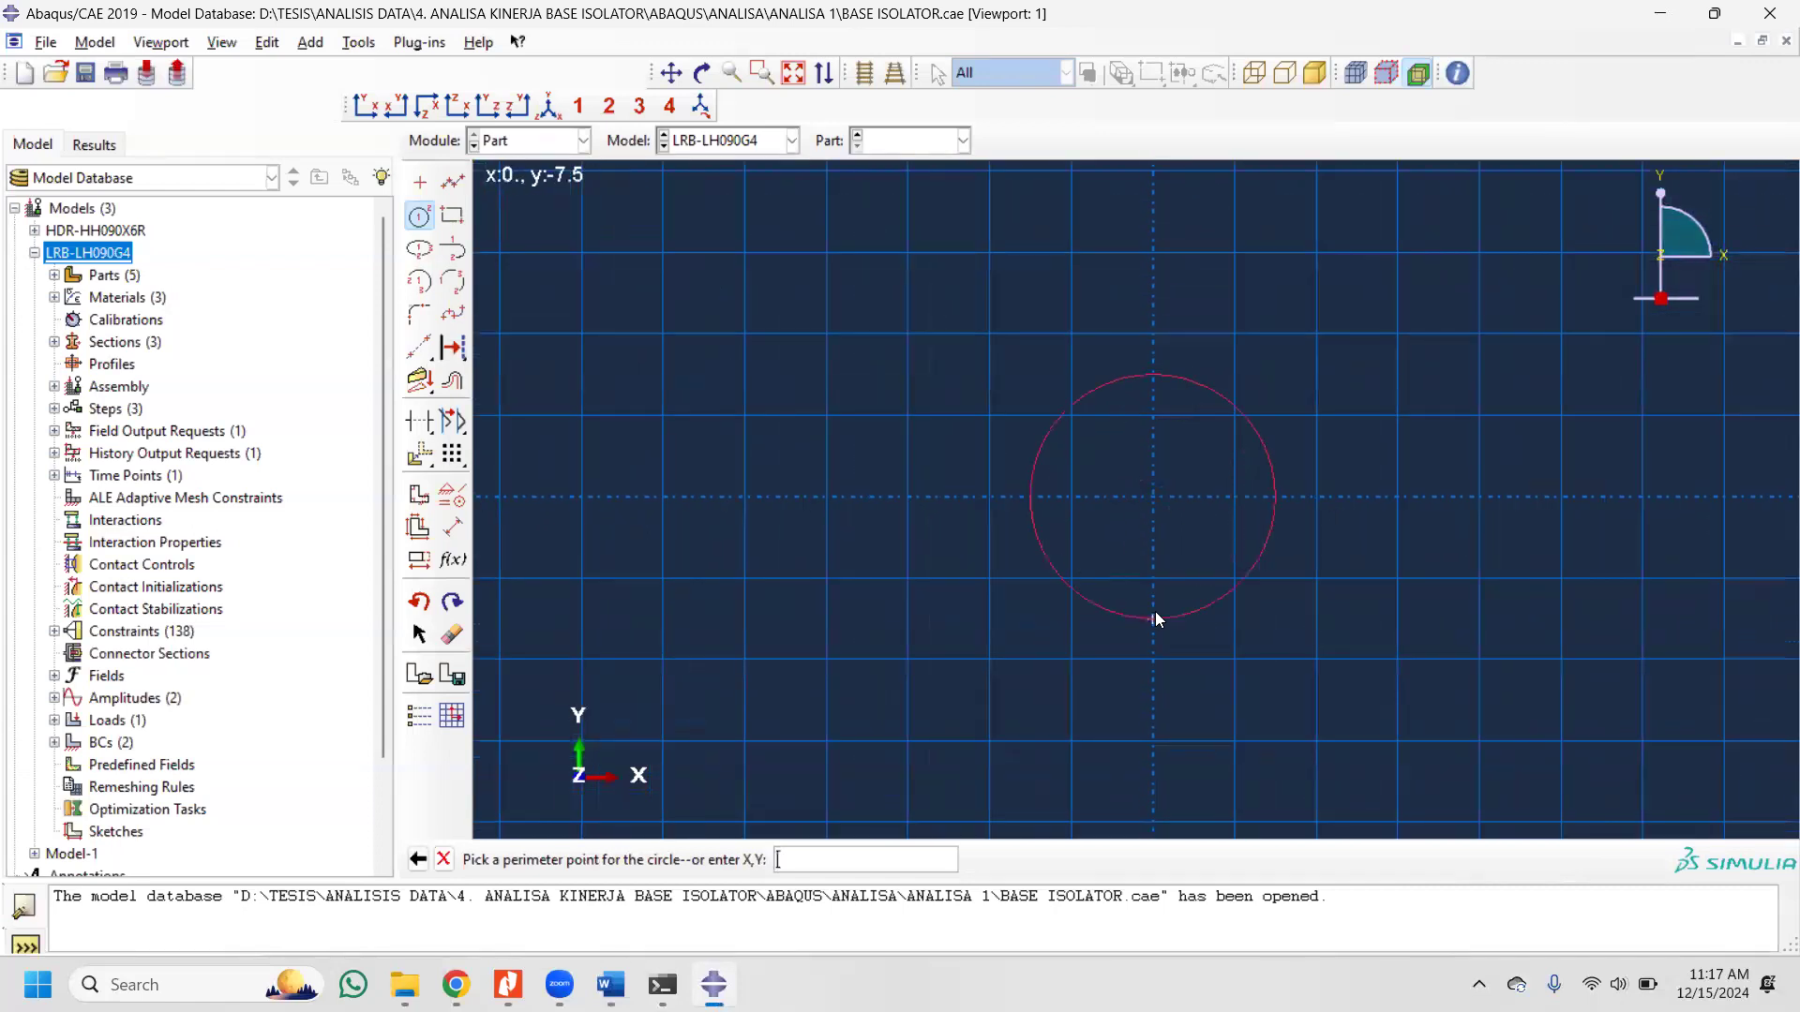
scroll(1155, 639, "down", 5)
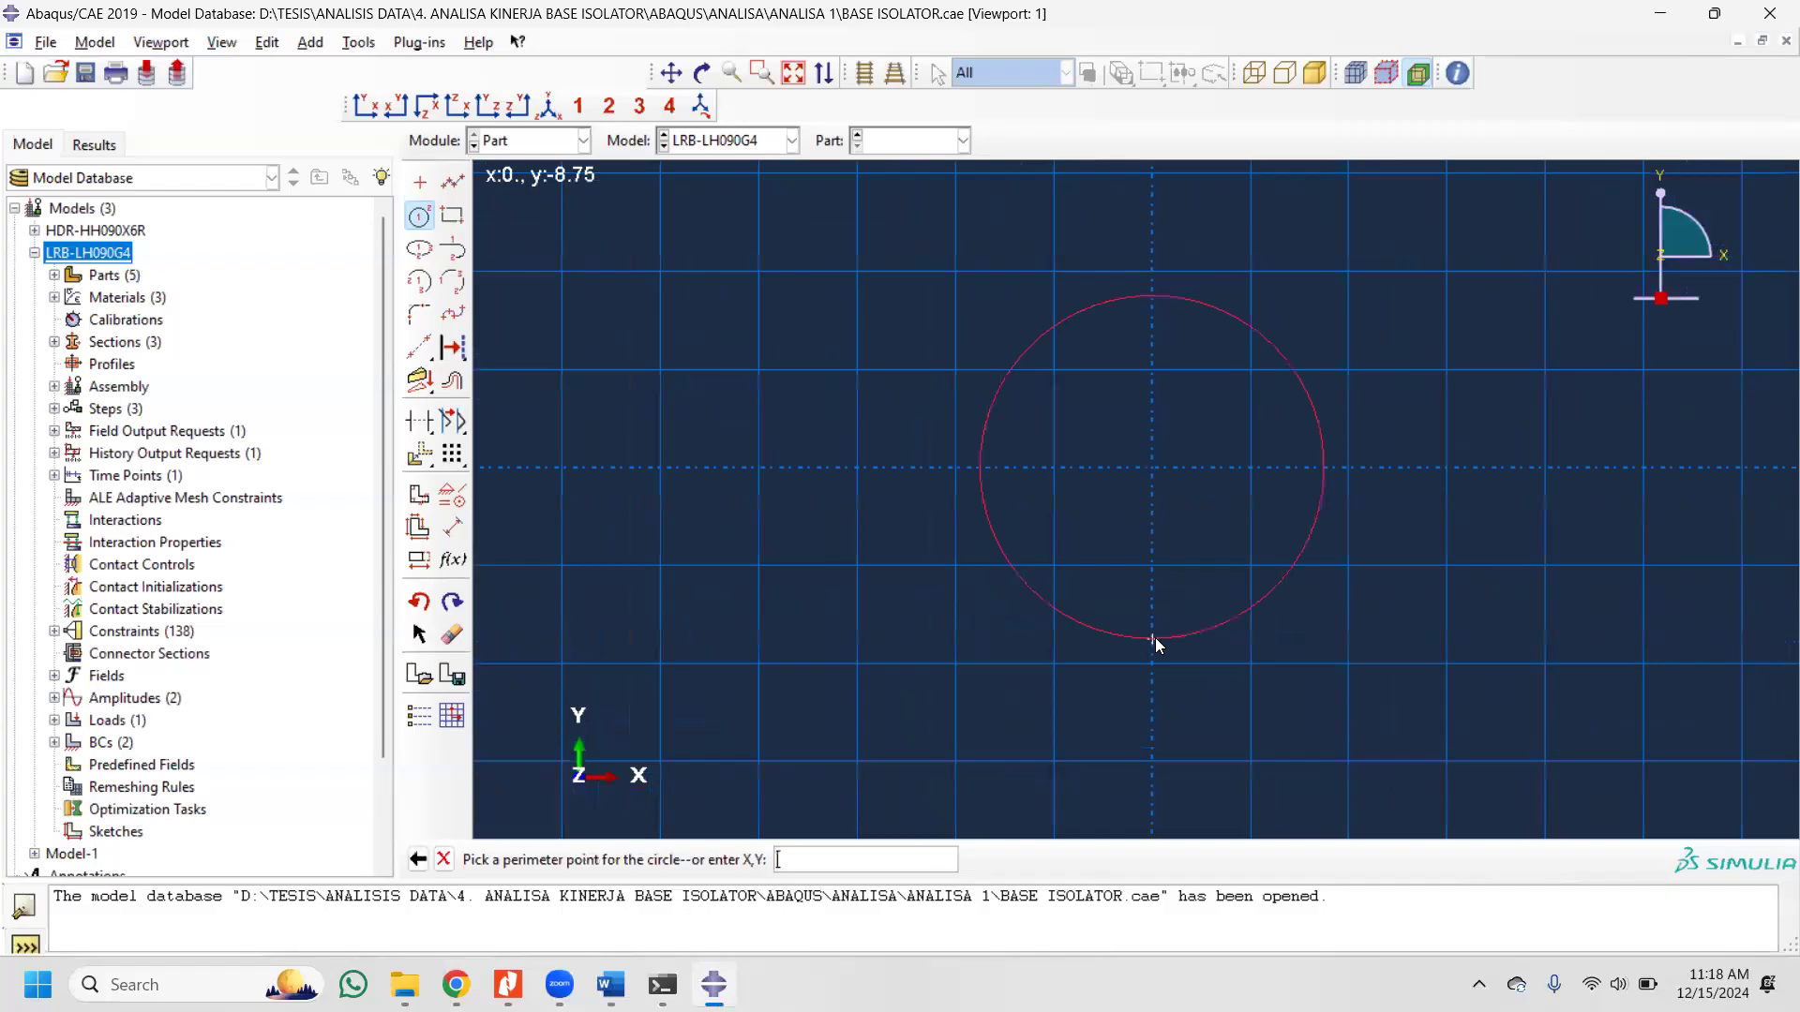
scroll(1158, 651, "down", 1)
scroll(1157, 677, "down", 2)
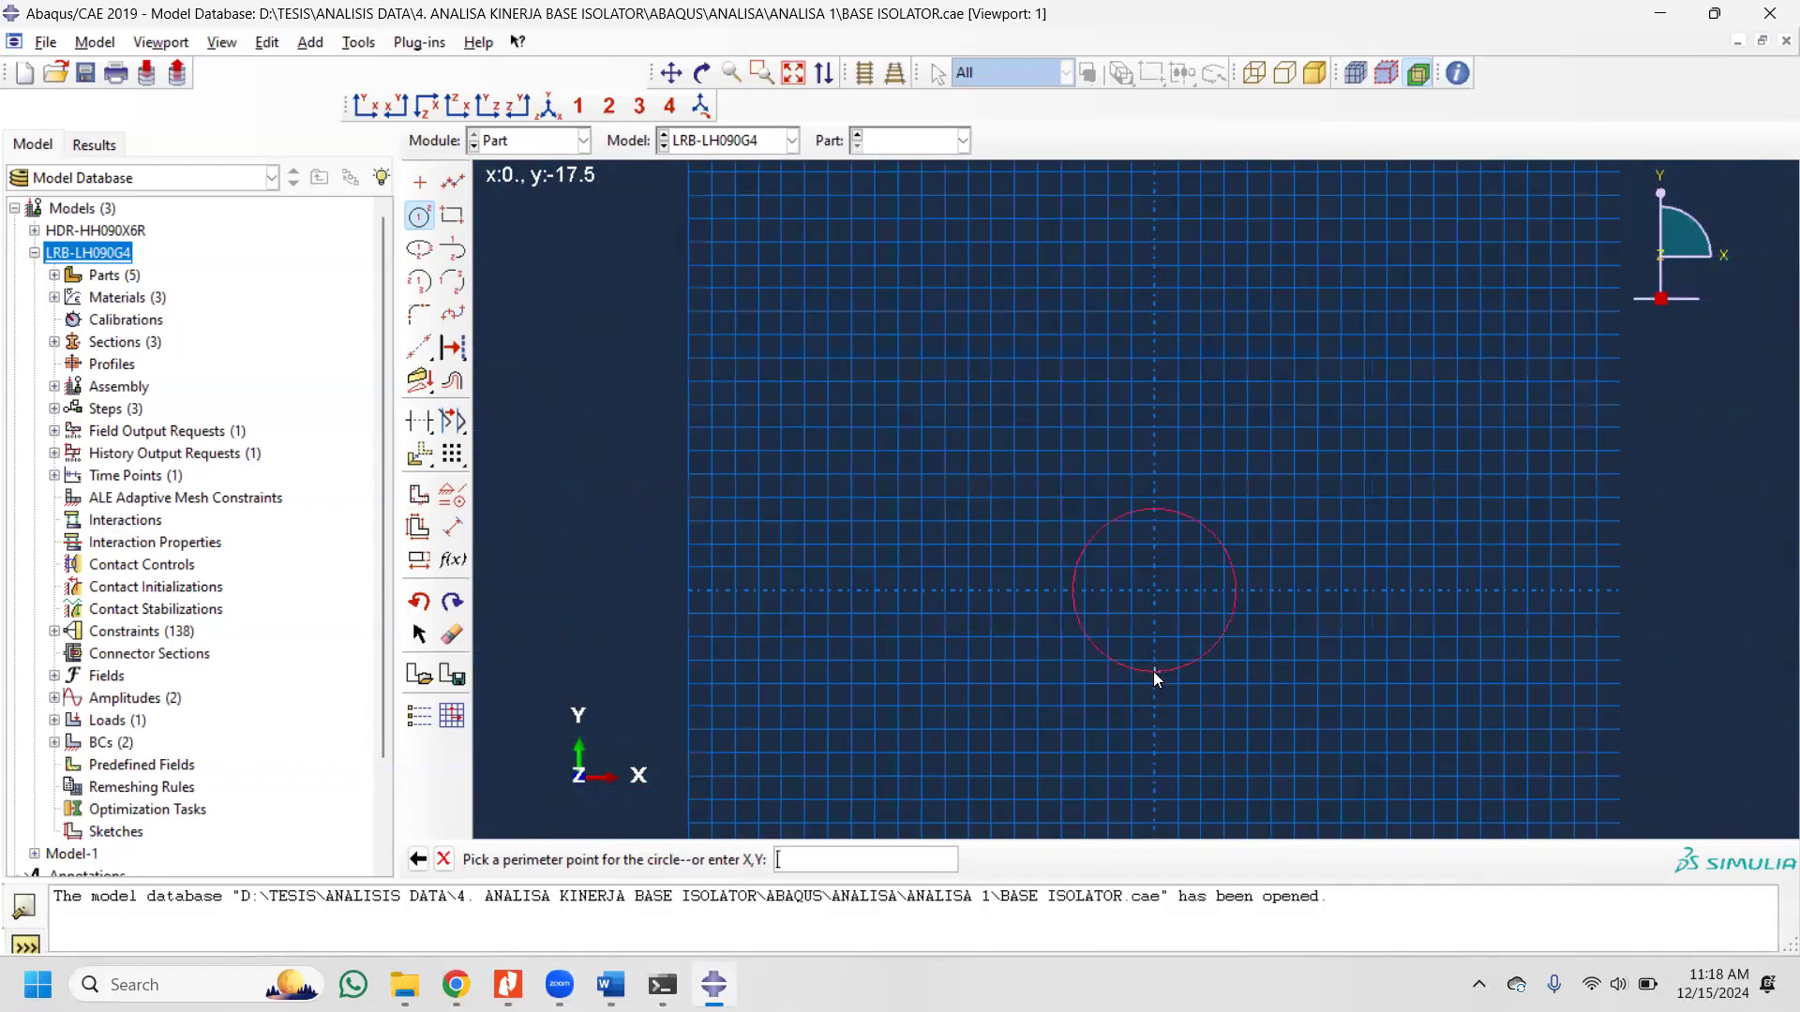
scroll(1154, 722, "down", 2)
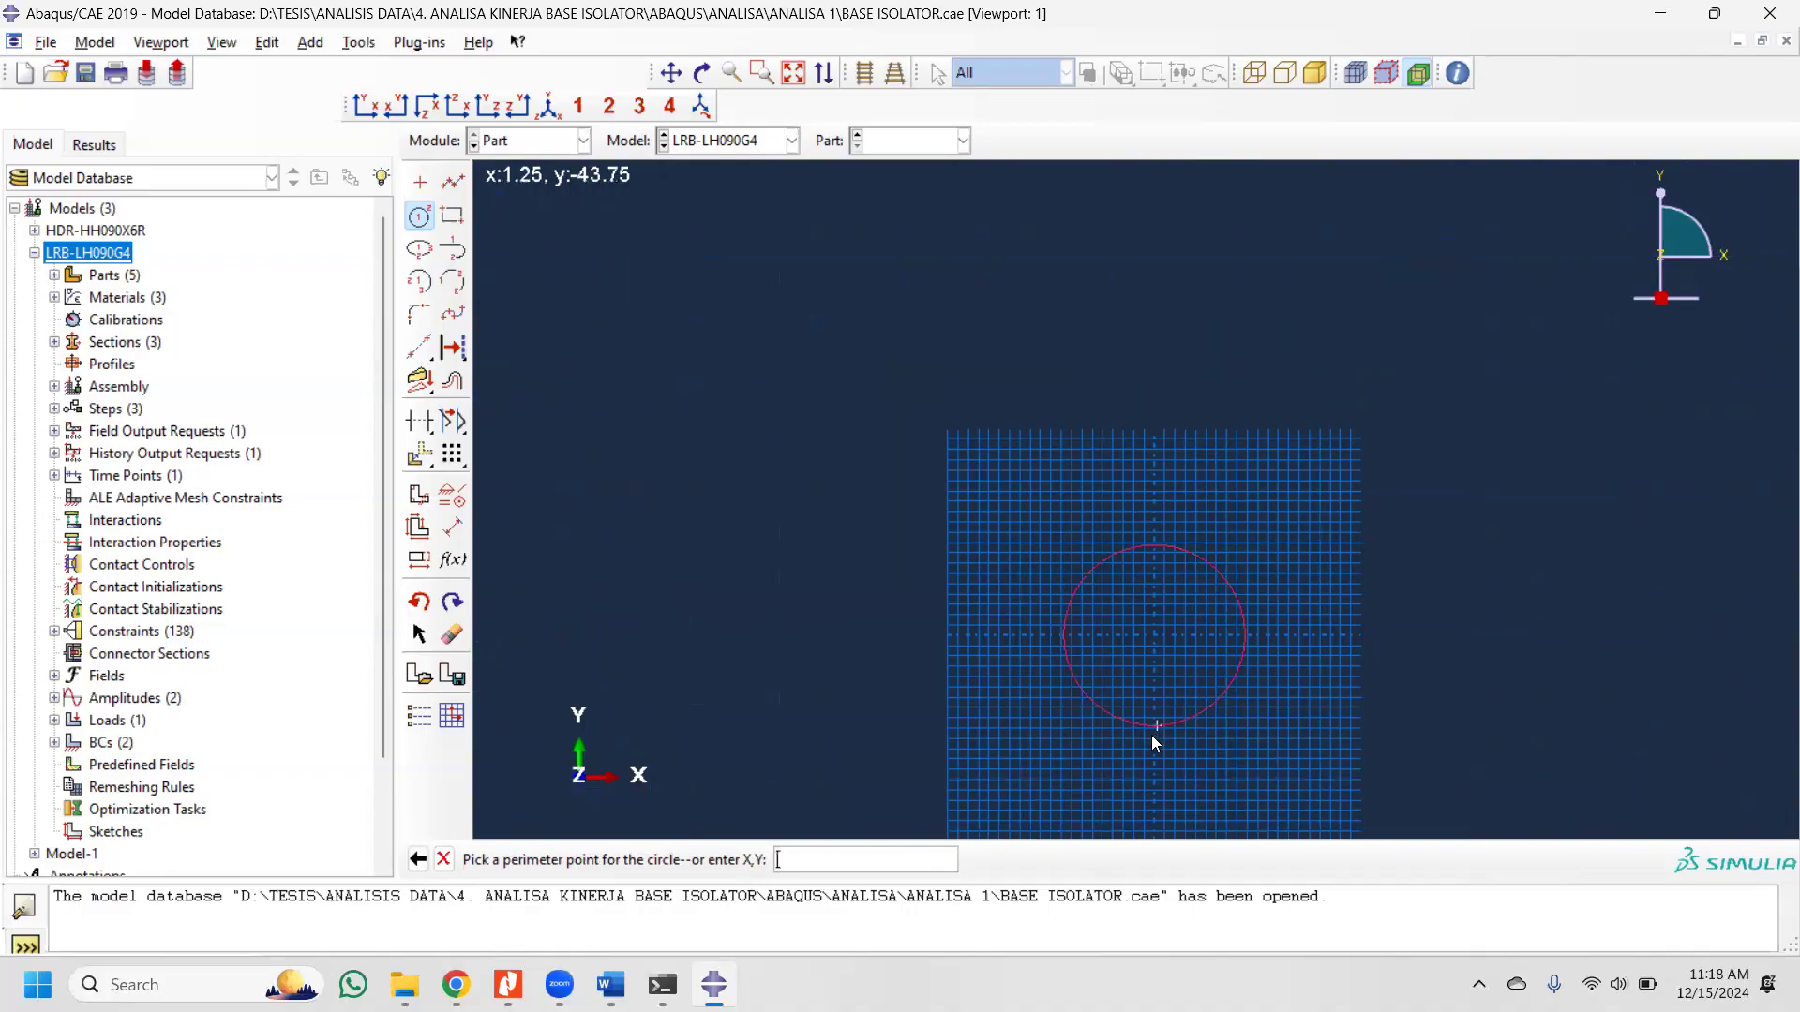
scroll(1144, 763, "down", 1)
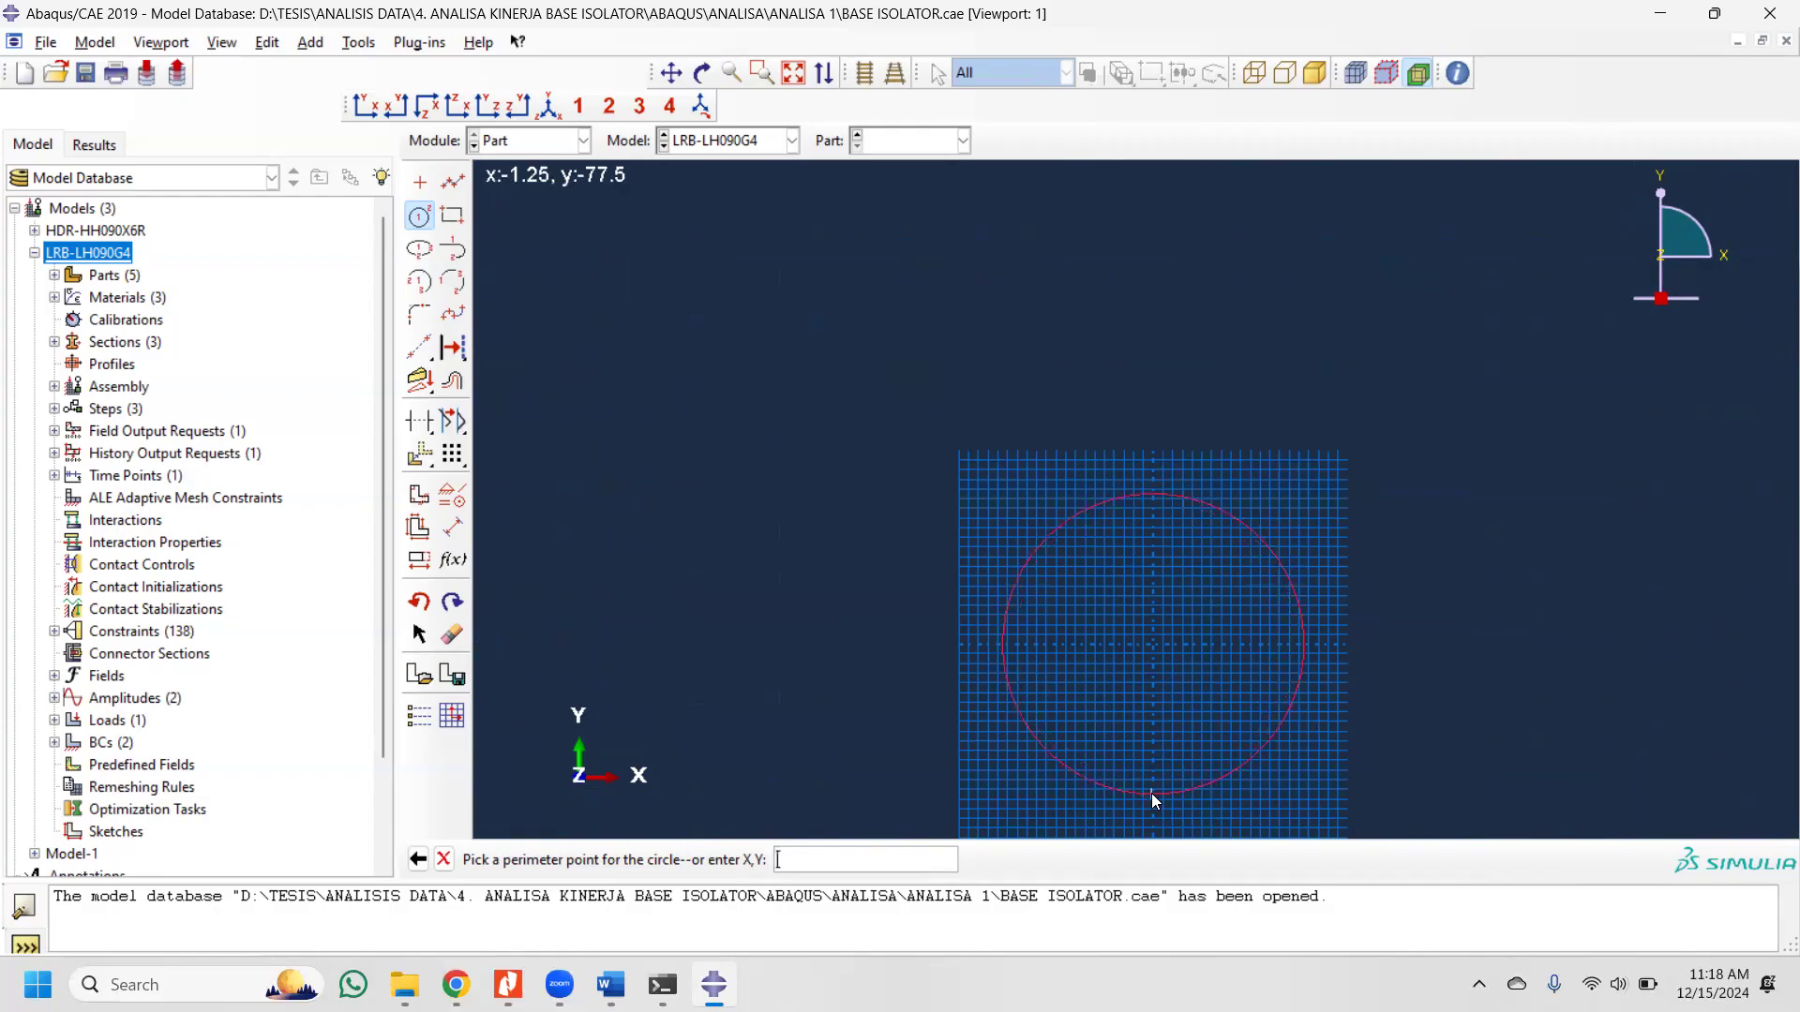
type("450,0")
key("Return")
scroll(1162, 664, "down", 2)
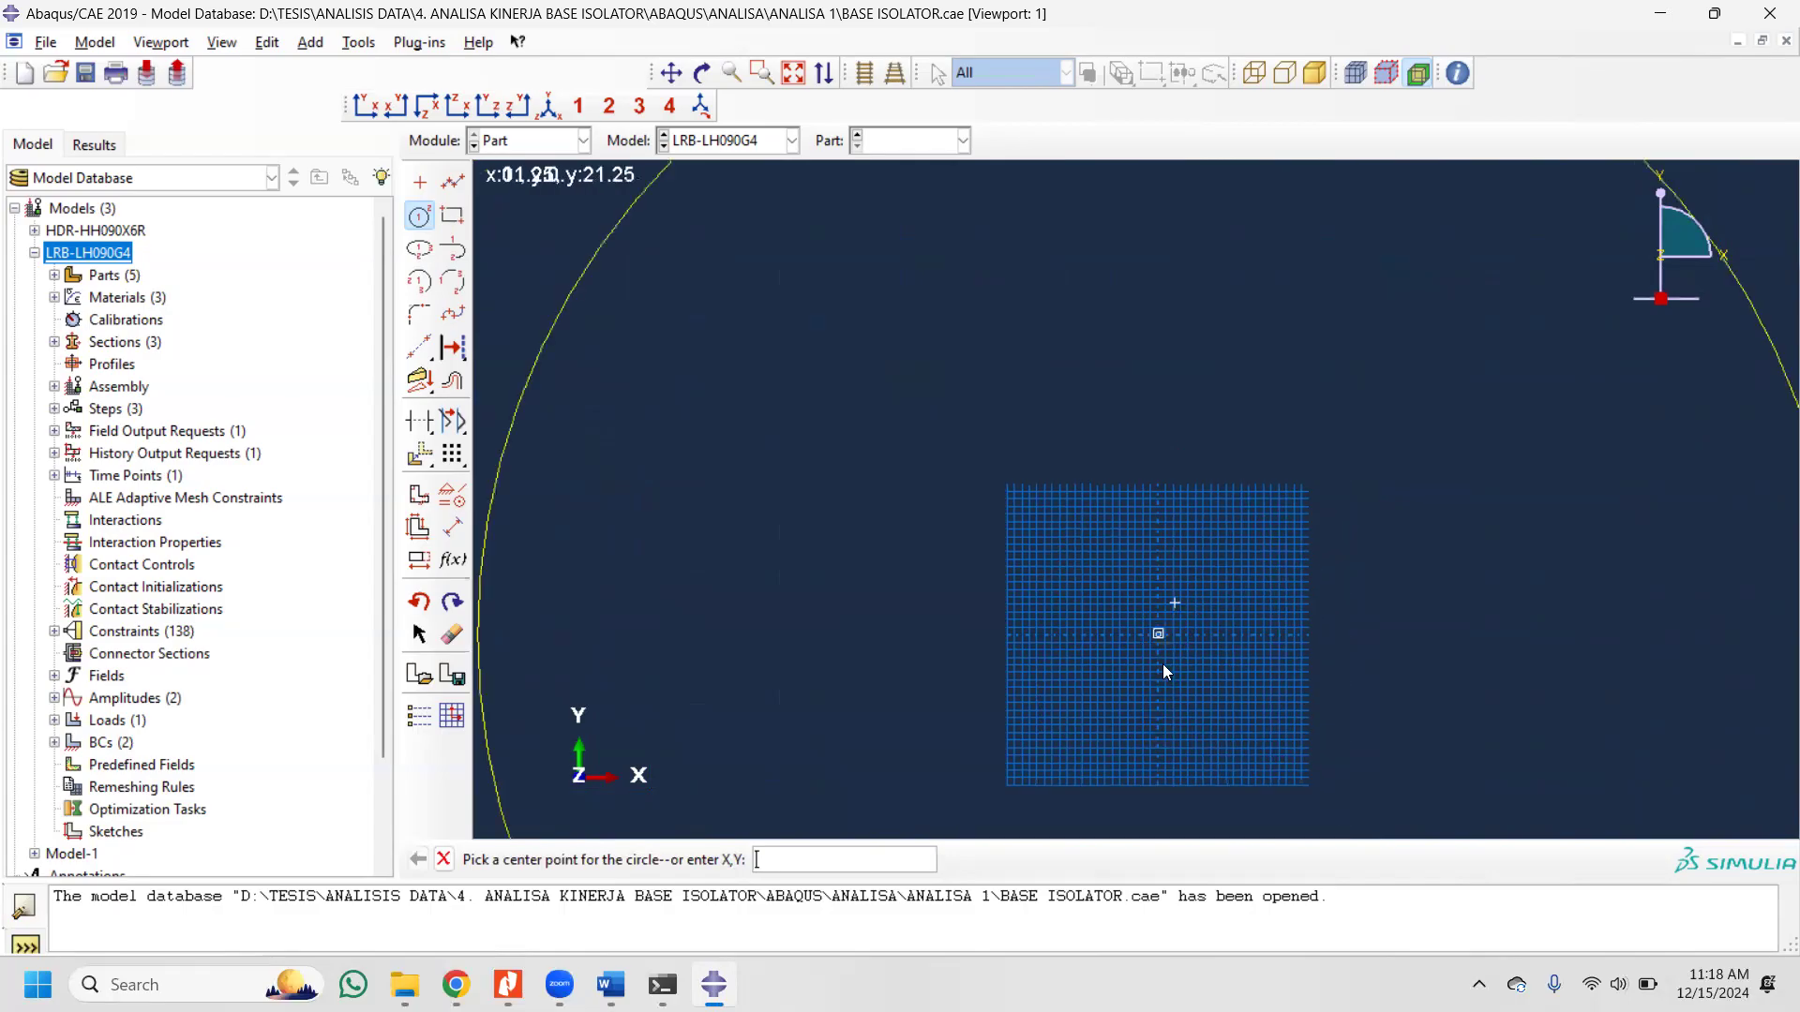
scroll(1162, 663, "down", 5)
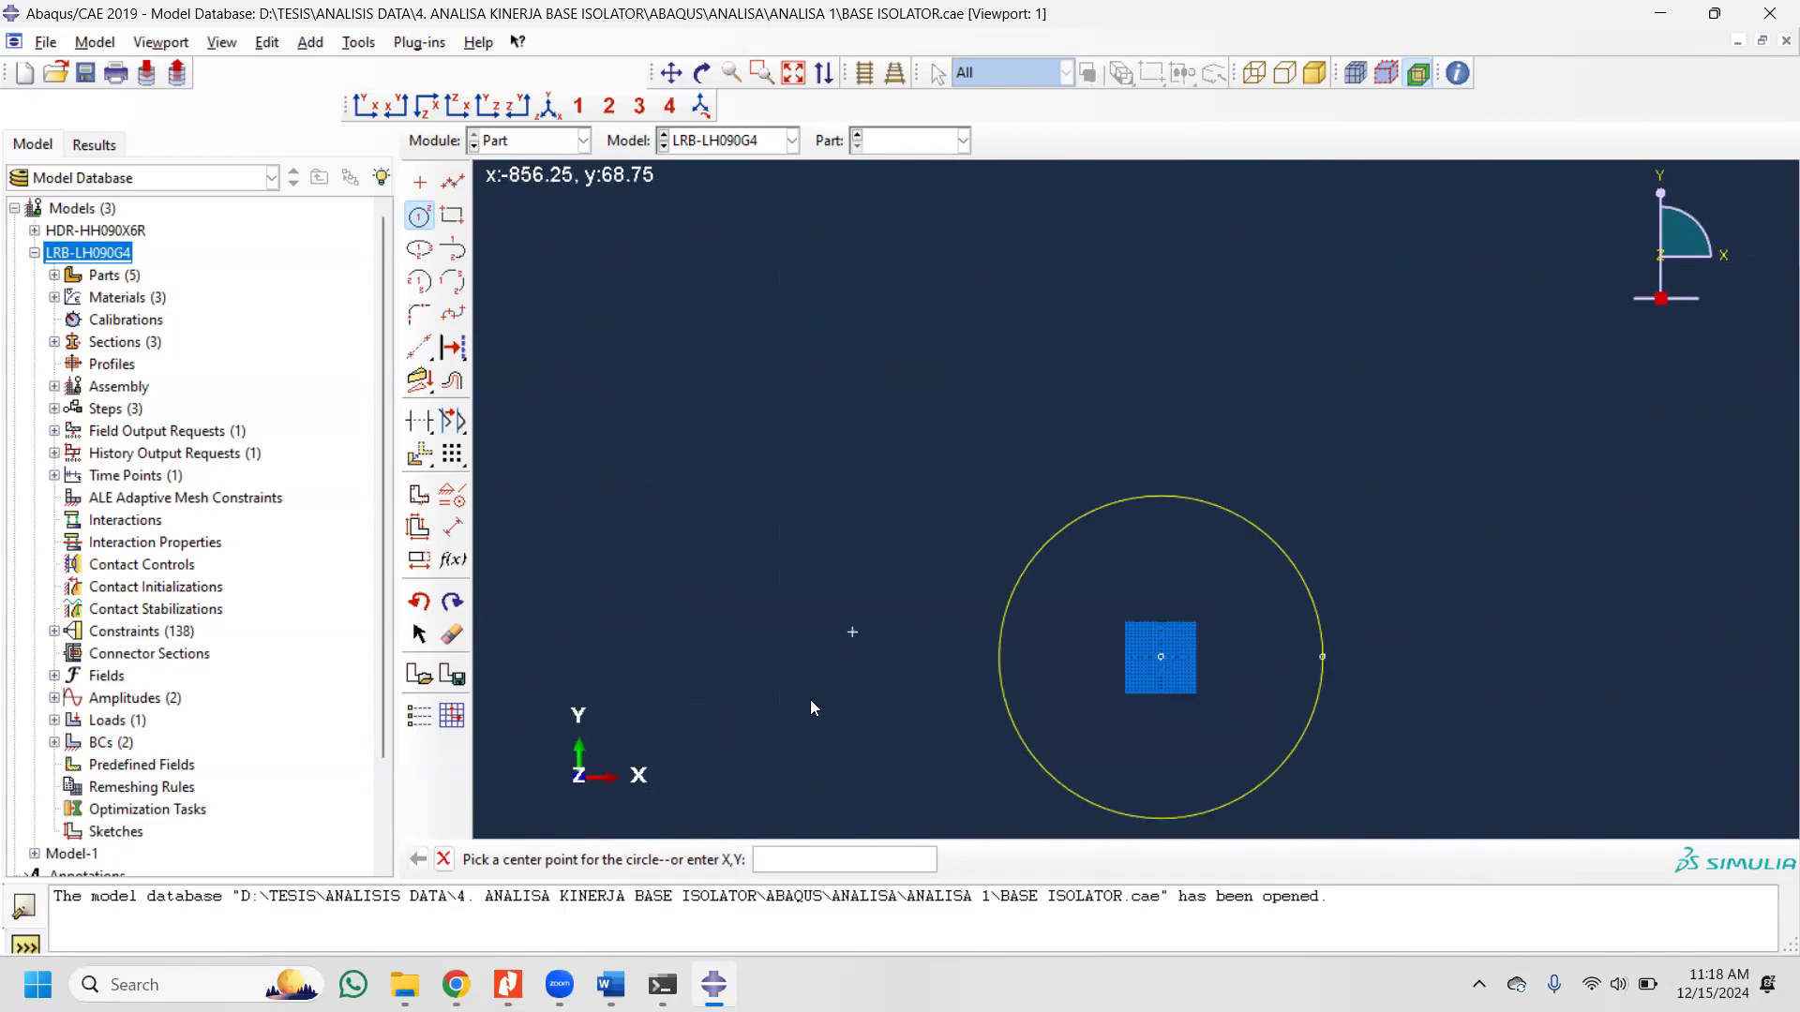
left_click(447, 860)
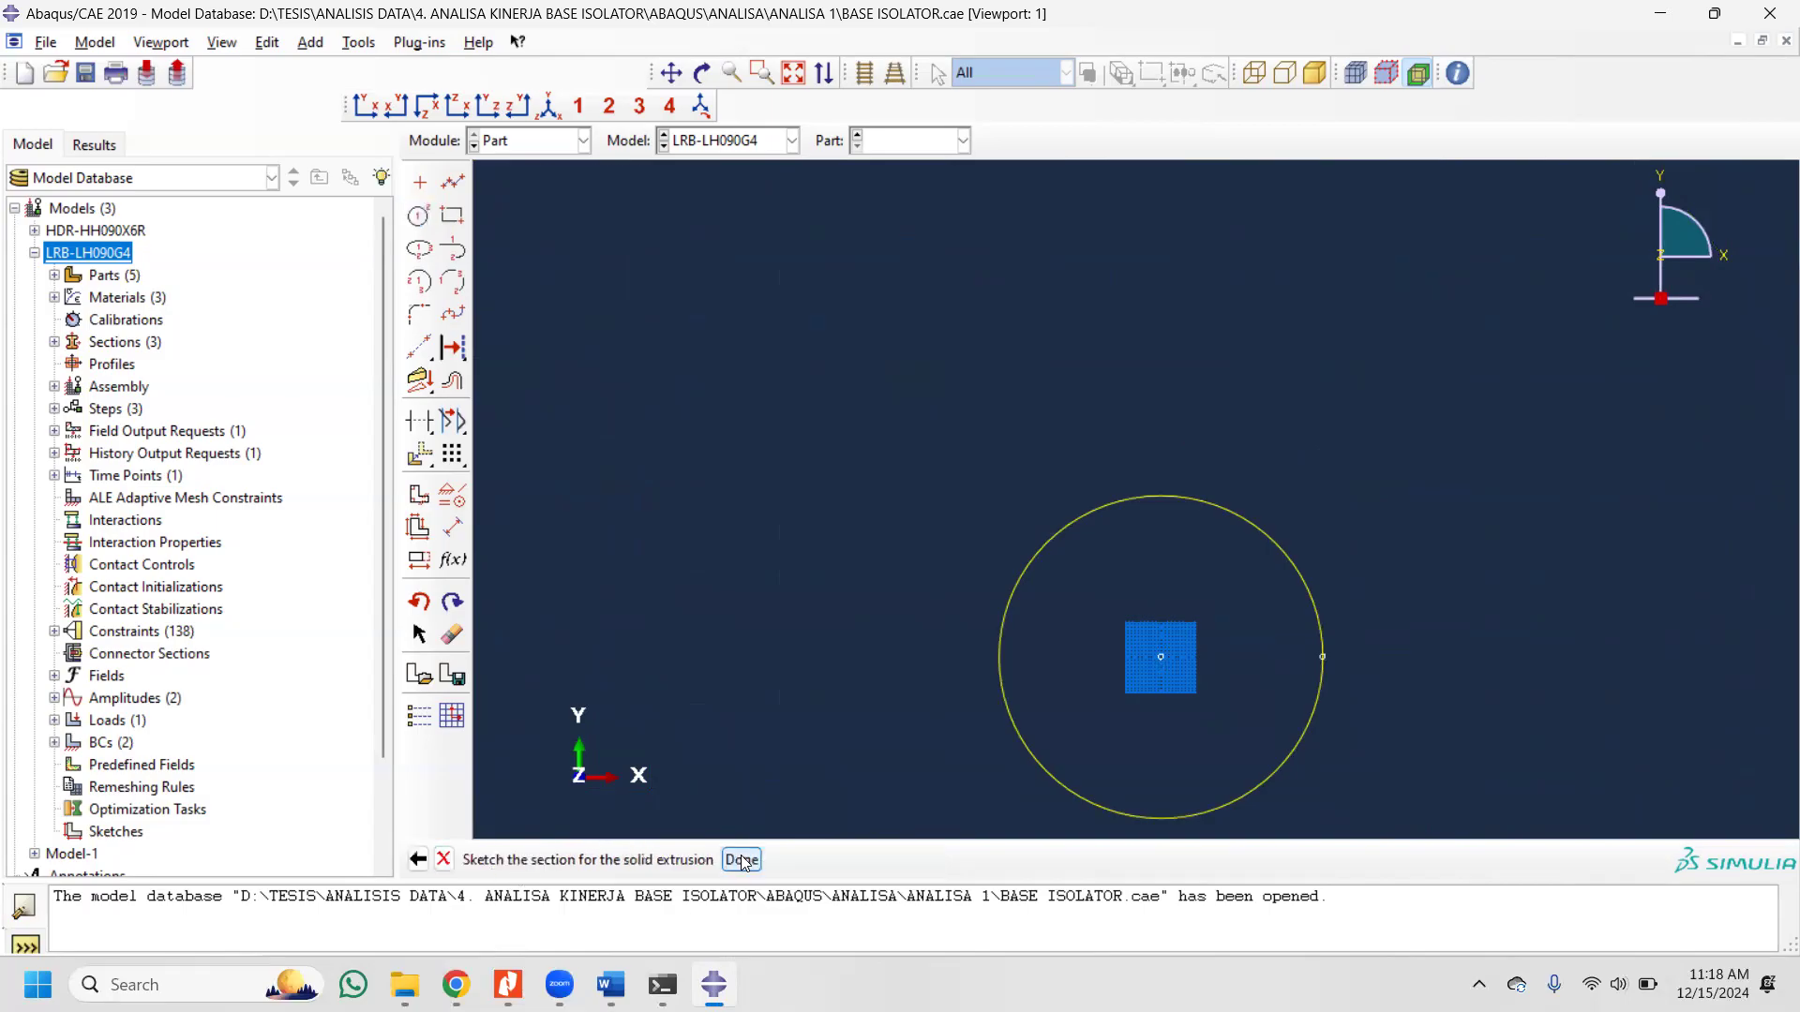
left_click(742, 859)
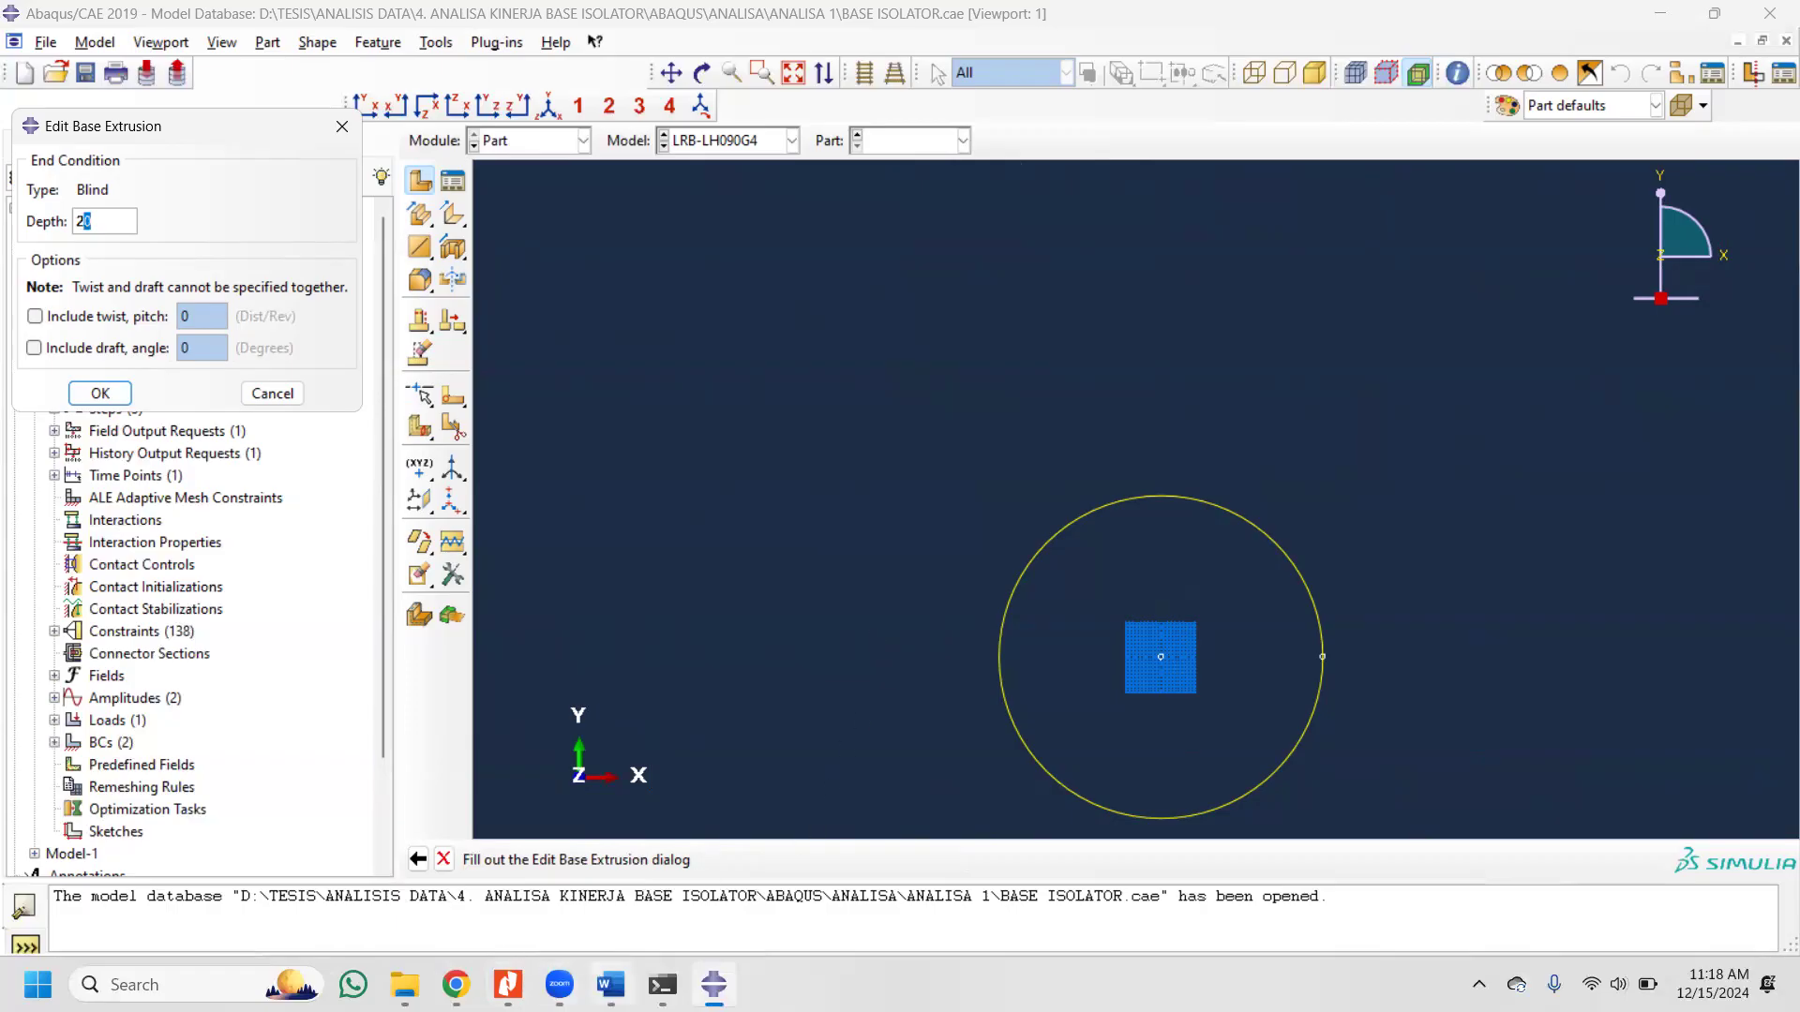
Step: Switch to the LRB modelling guide in Word and browse to its steel plate section
left_click(610, 984)
scroll(759, 553, "down", 5)
scroll(759, 558, "down", 5)
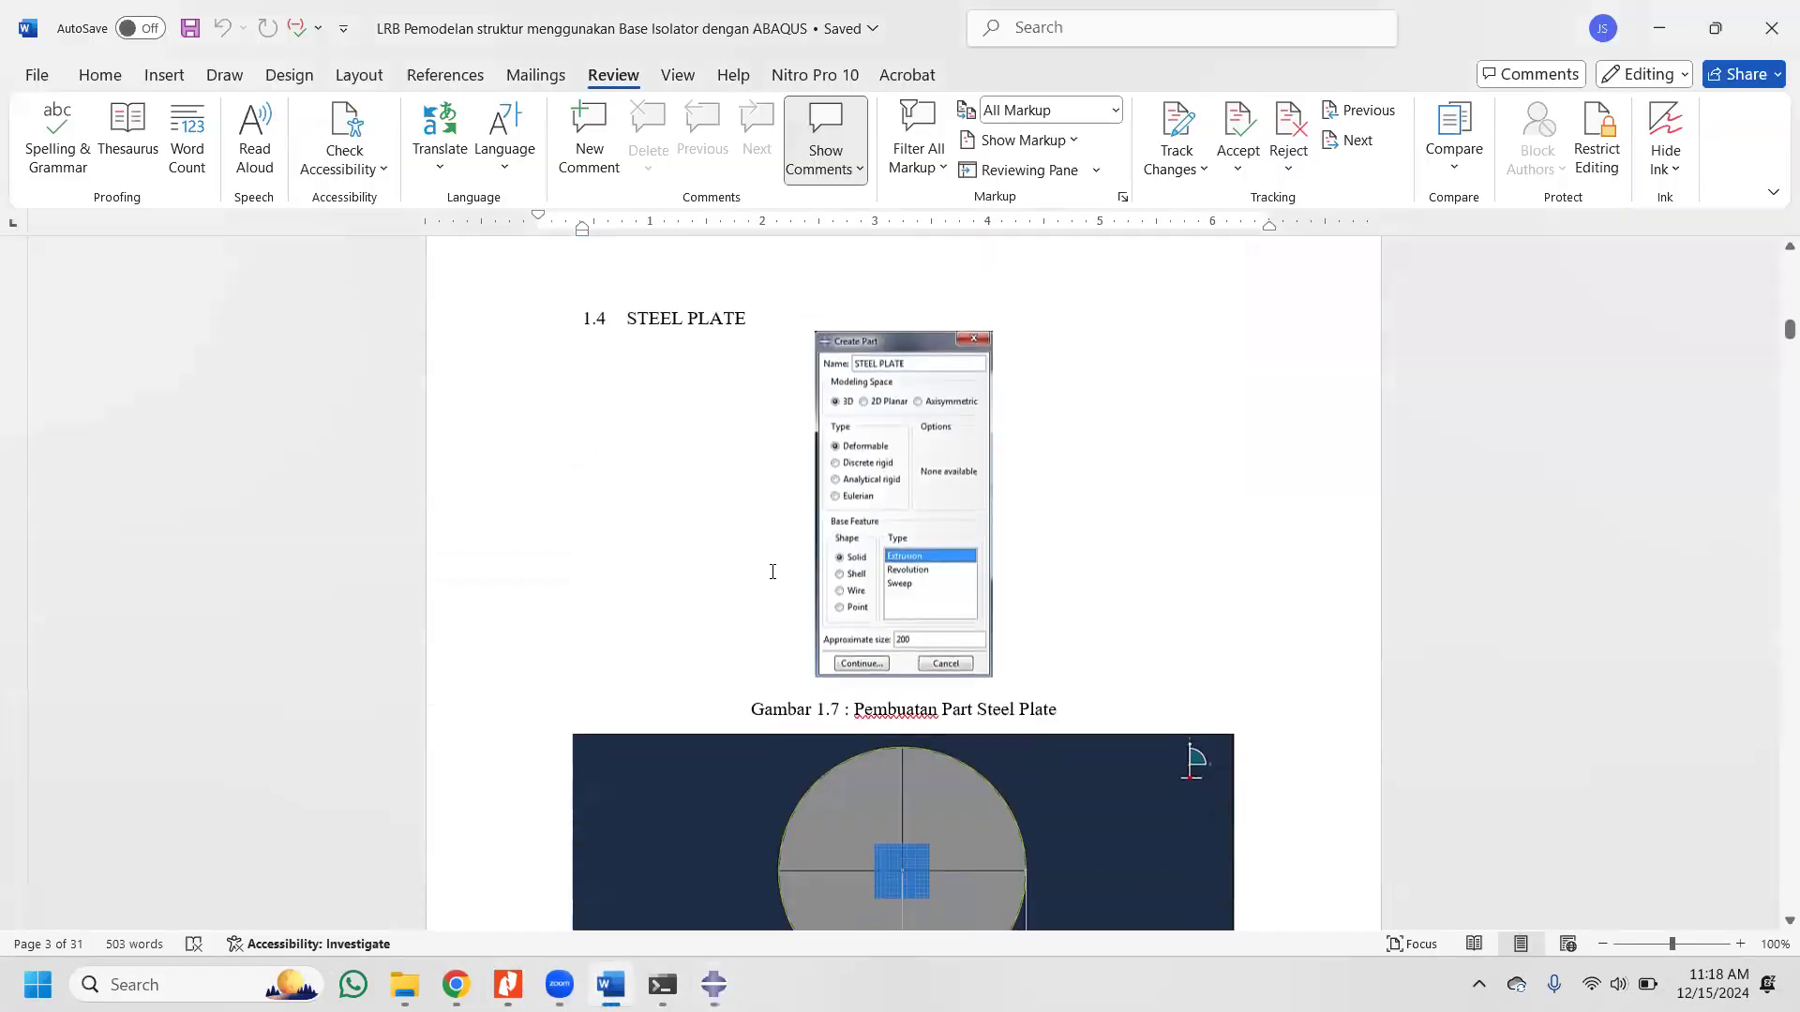
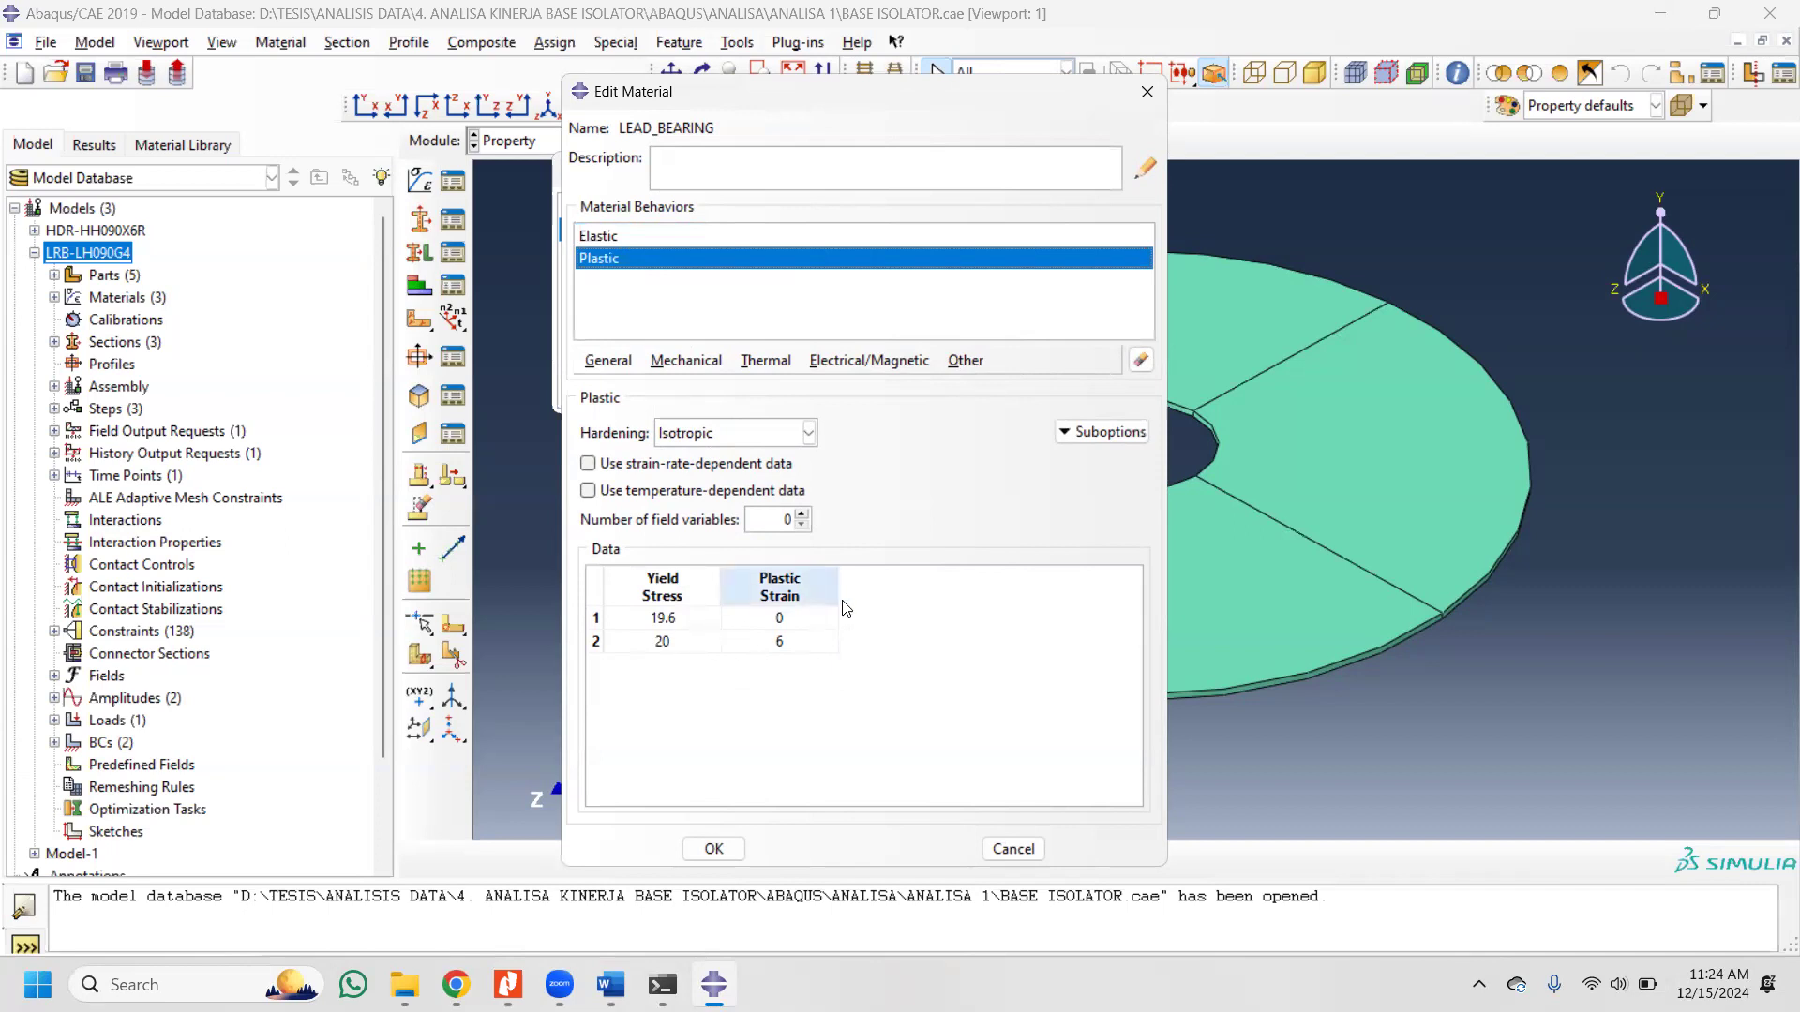
Step: Close the LEAD_BEARING material unchanged, examine the STEEL material's density, elastic and plastic data, and close the Material Manager
left_click(1013, 849)
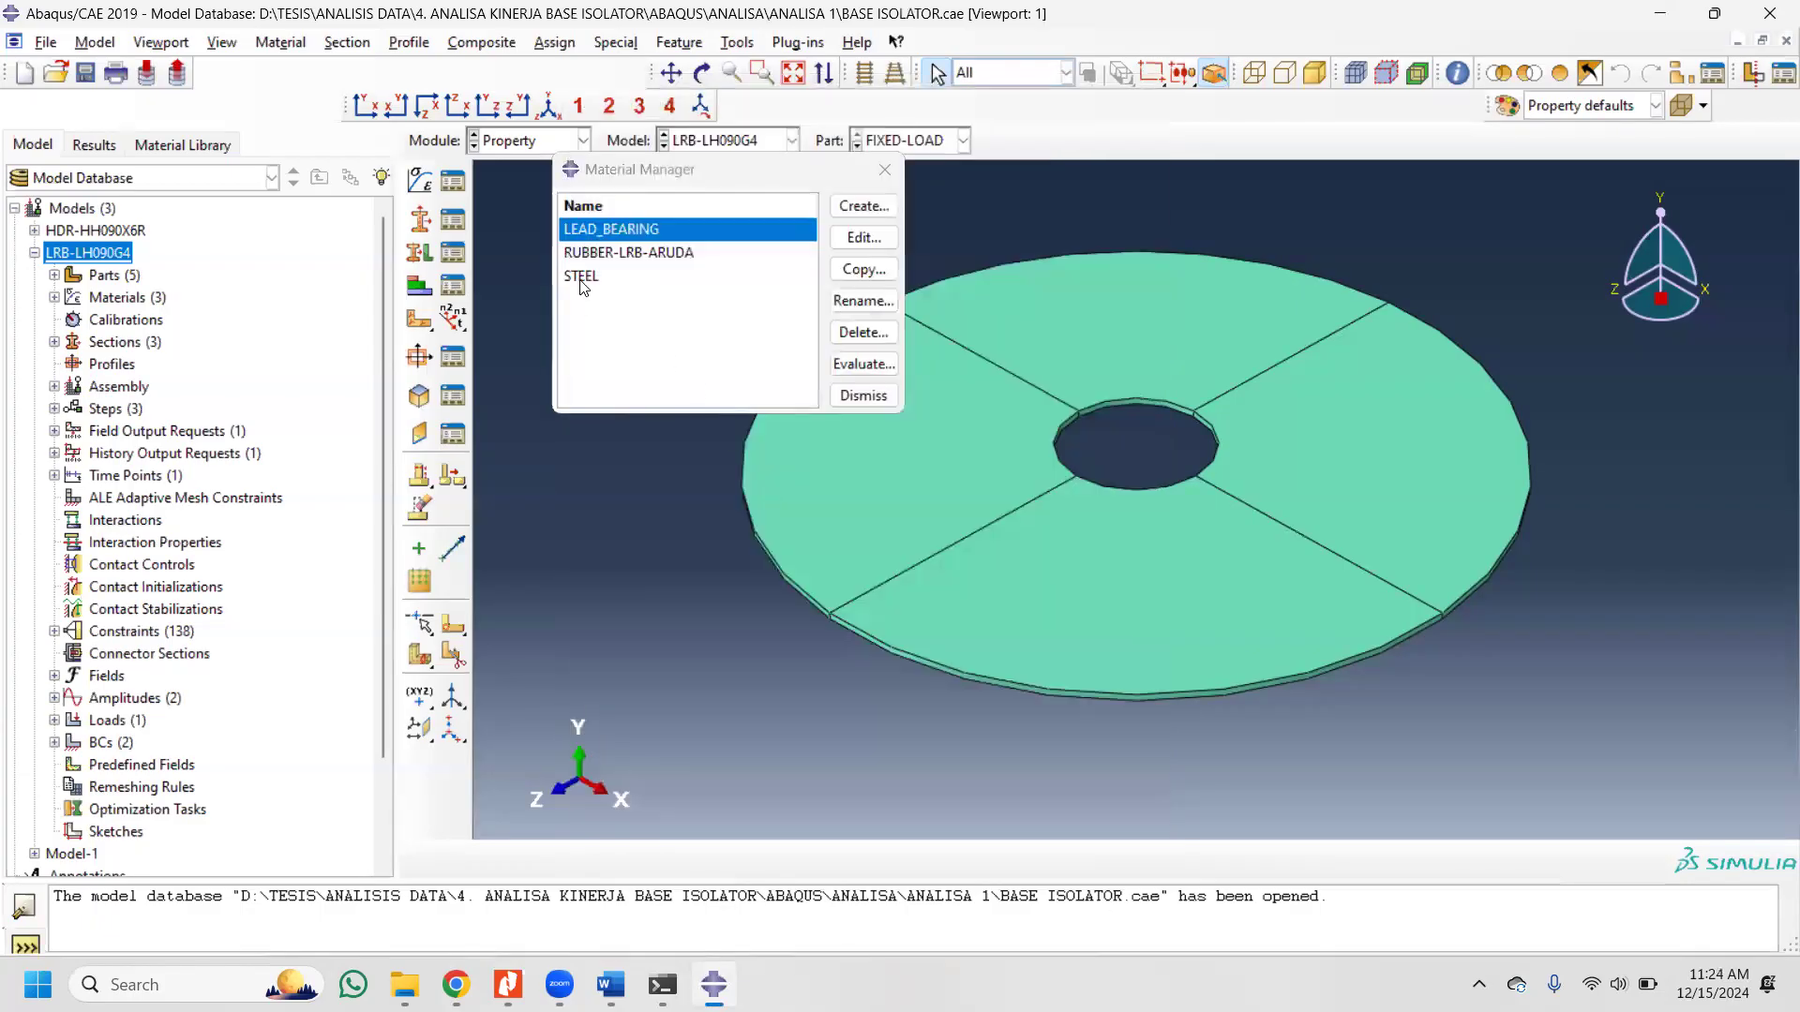
left_click(593, 276)
double_click(609, 275)
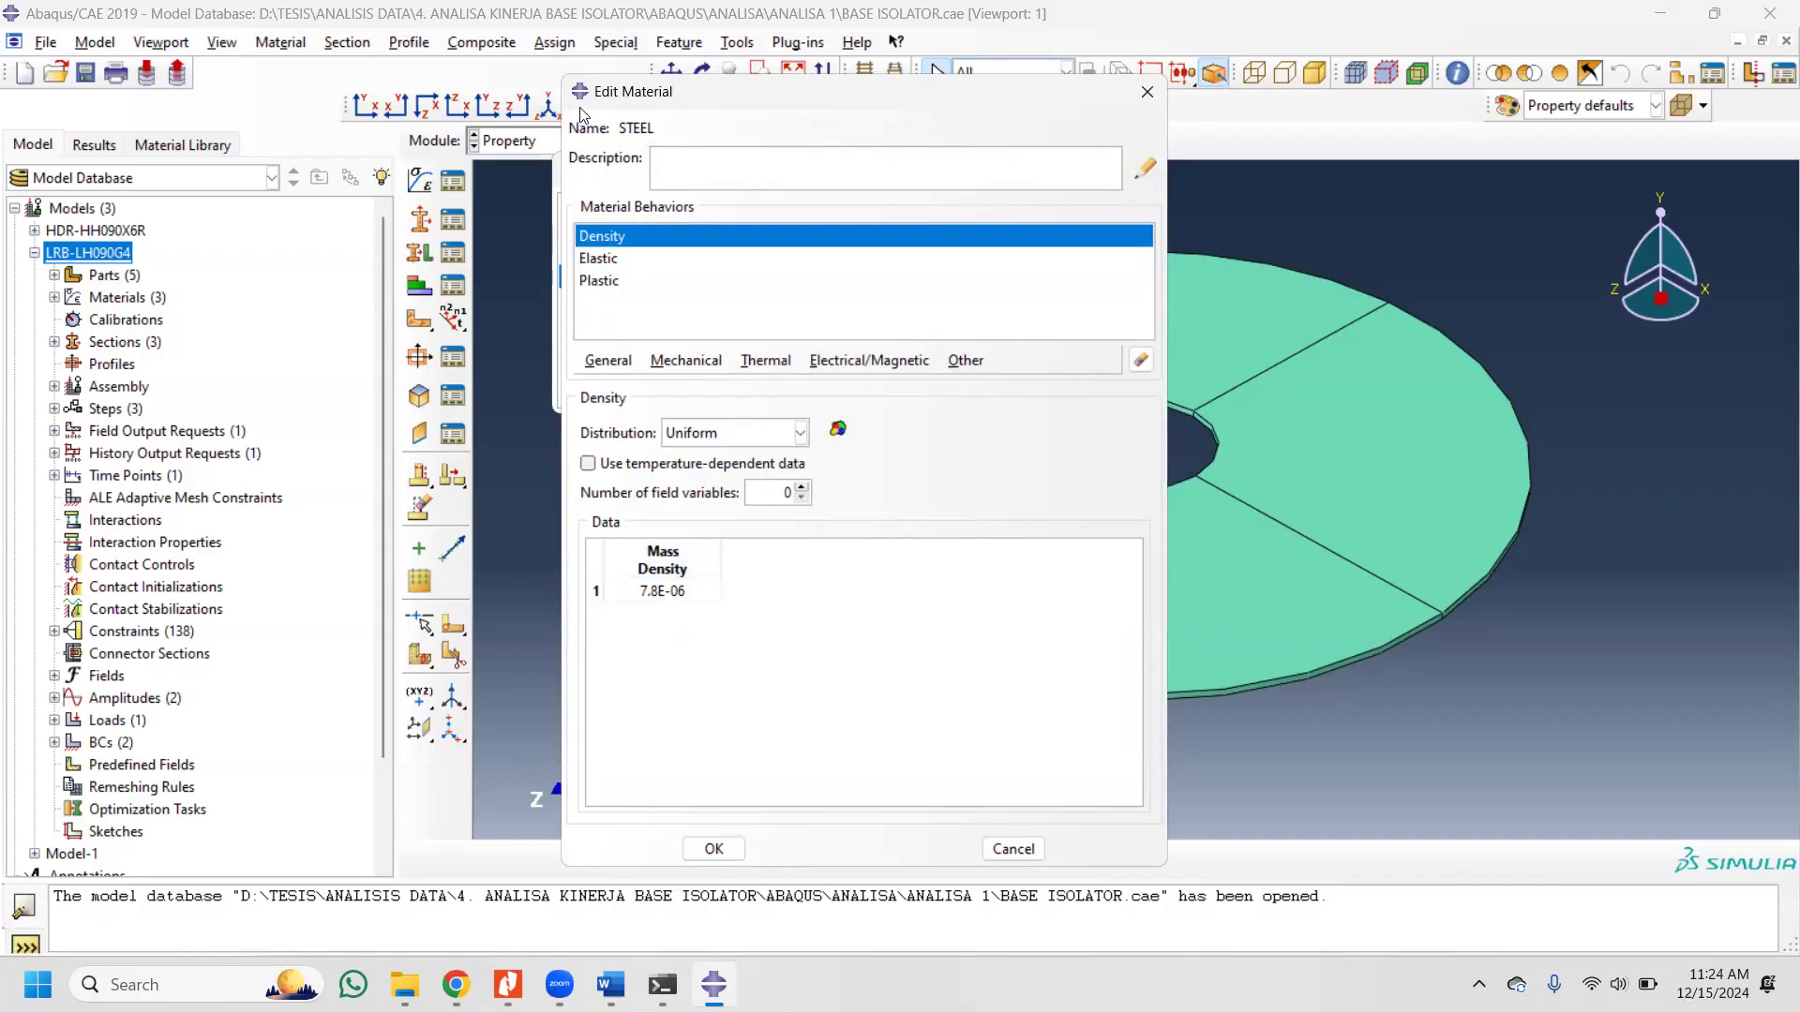
left_click(642, 262)
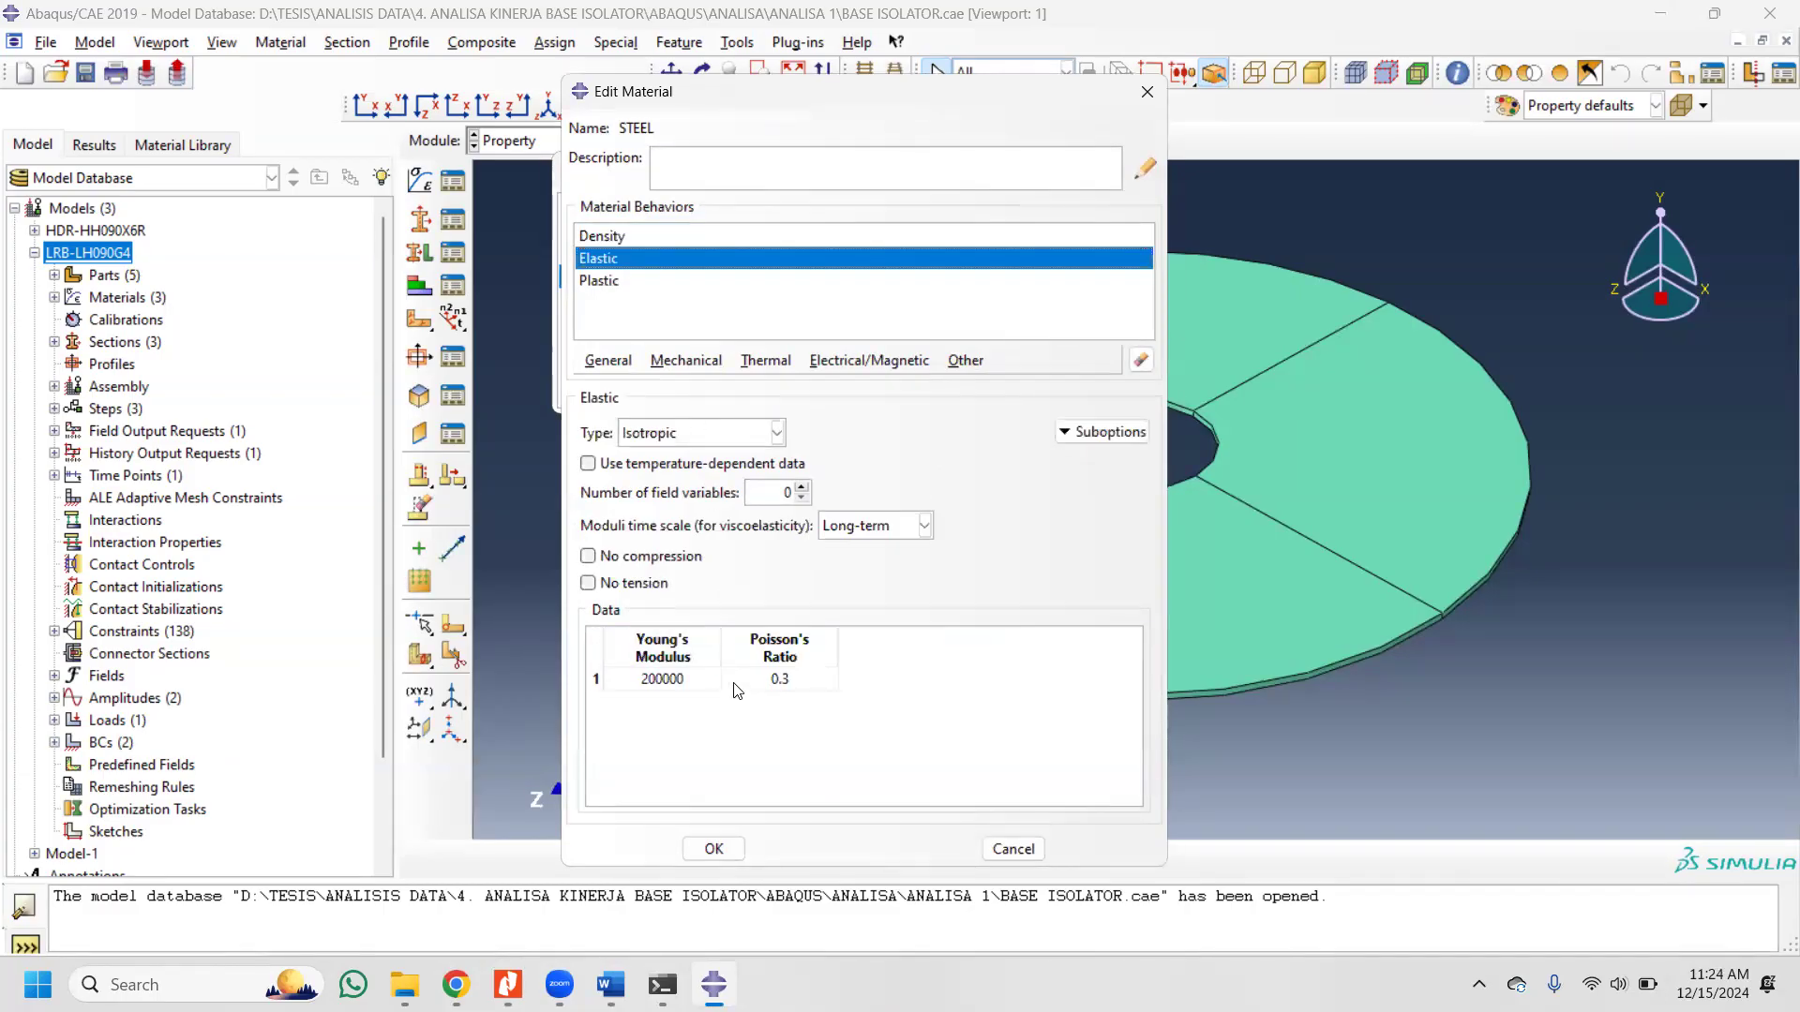
left_click(643, 283)
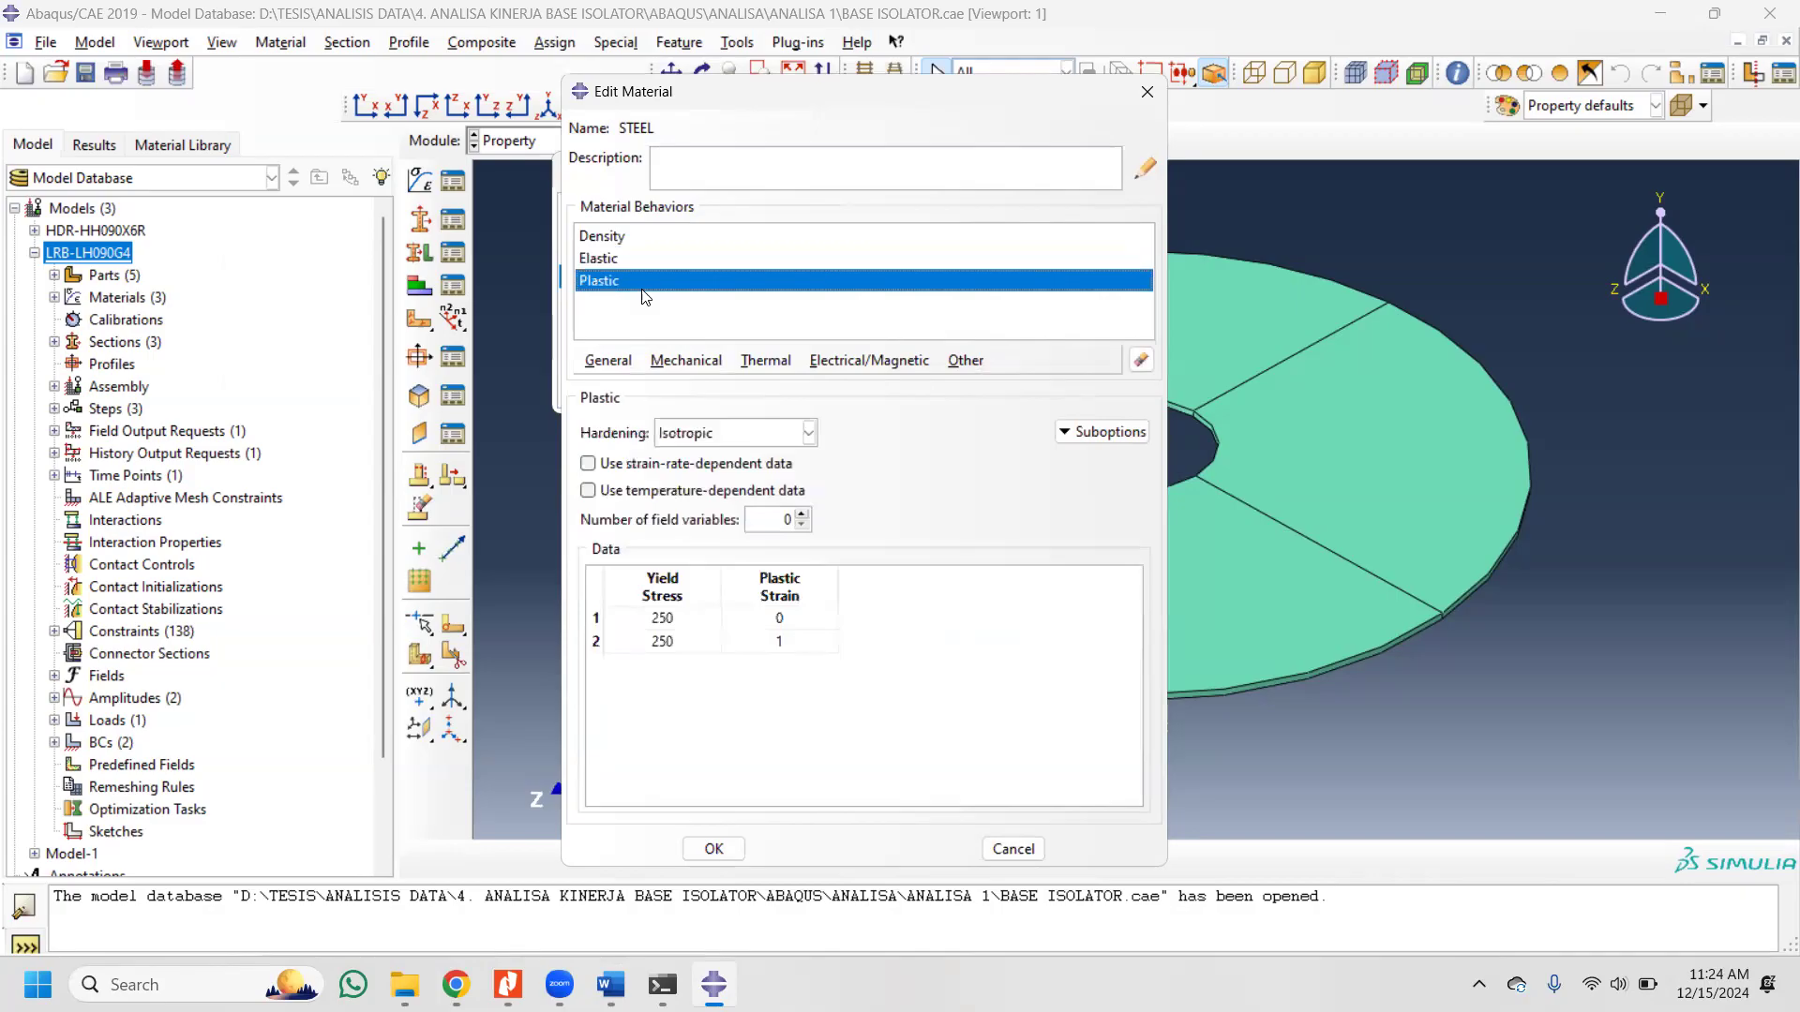
left_click(632, 264)
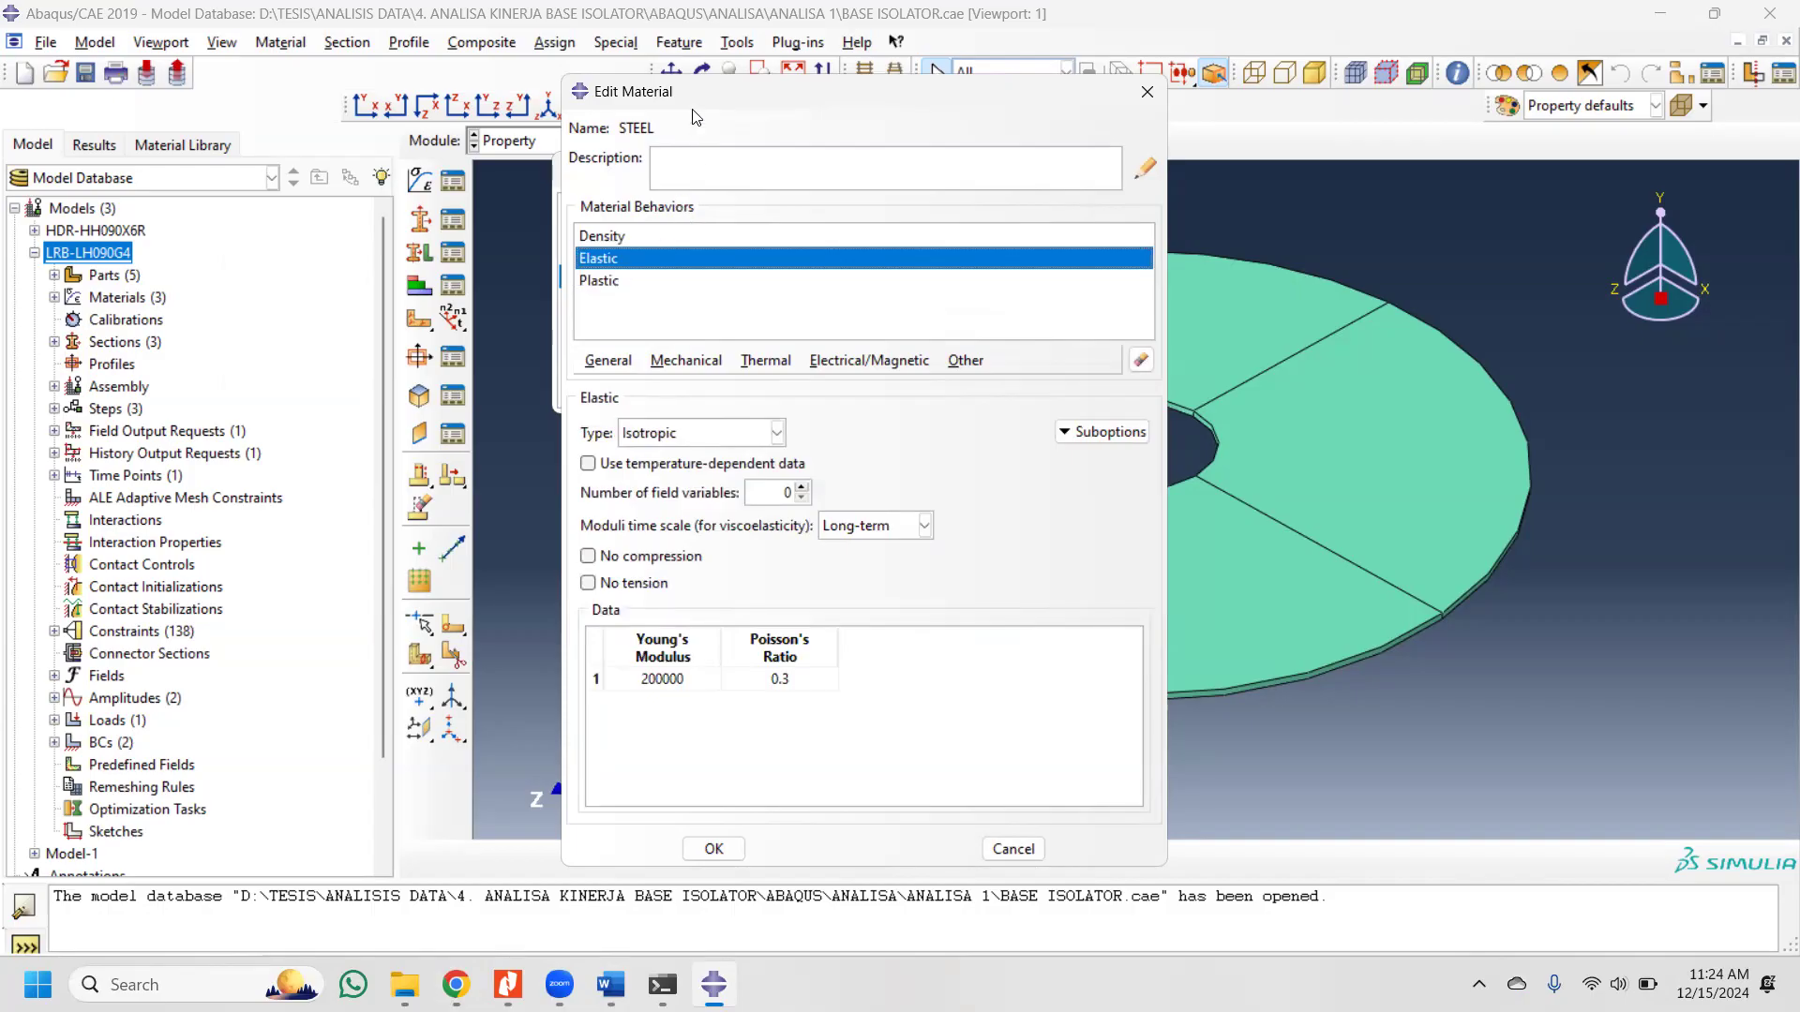
left_click_drag(694, 117, 580, 206)
left_click(1031, 181)
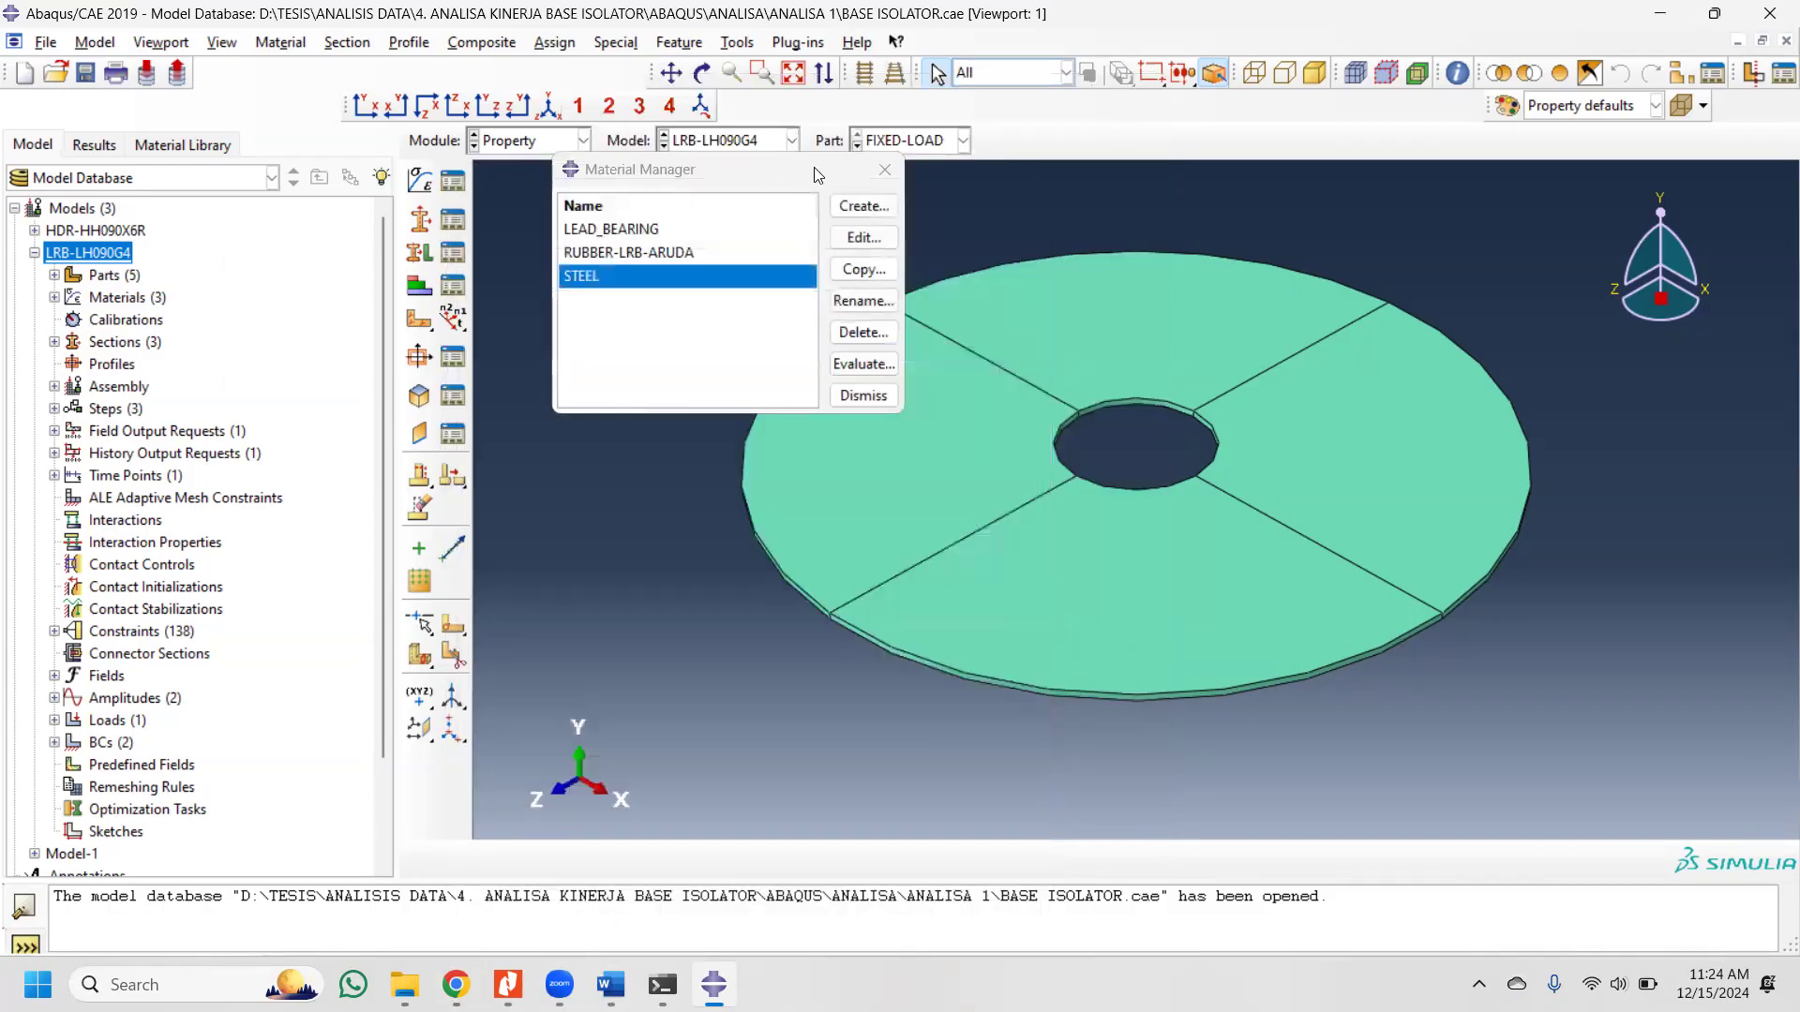
double_click(575, 178)
Step: Switch to the Assembly module and preview the FIXED-LOAD, Lead, Load-plate, RUBBER and STEEL parts for creating an instance
left_click(582, 140)
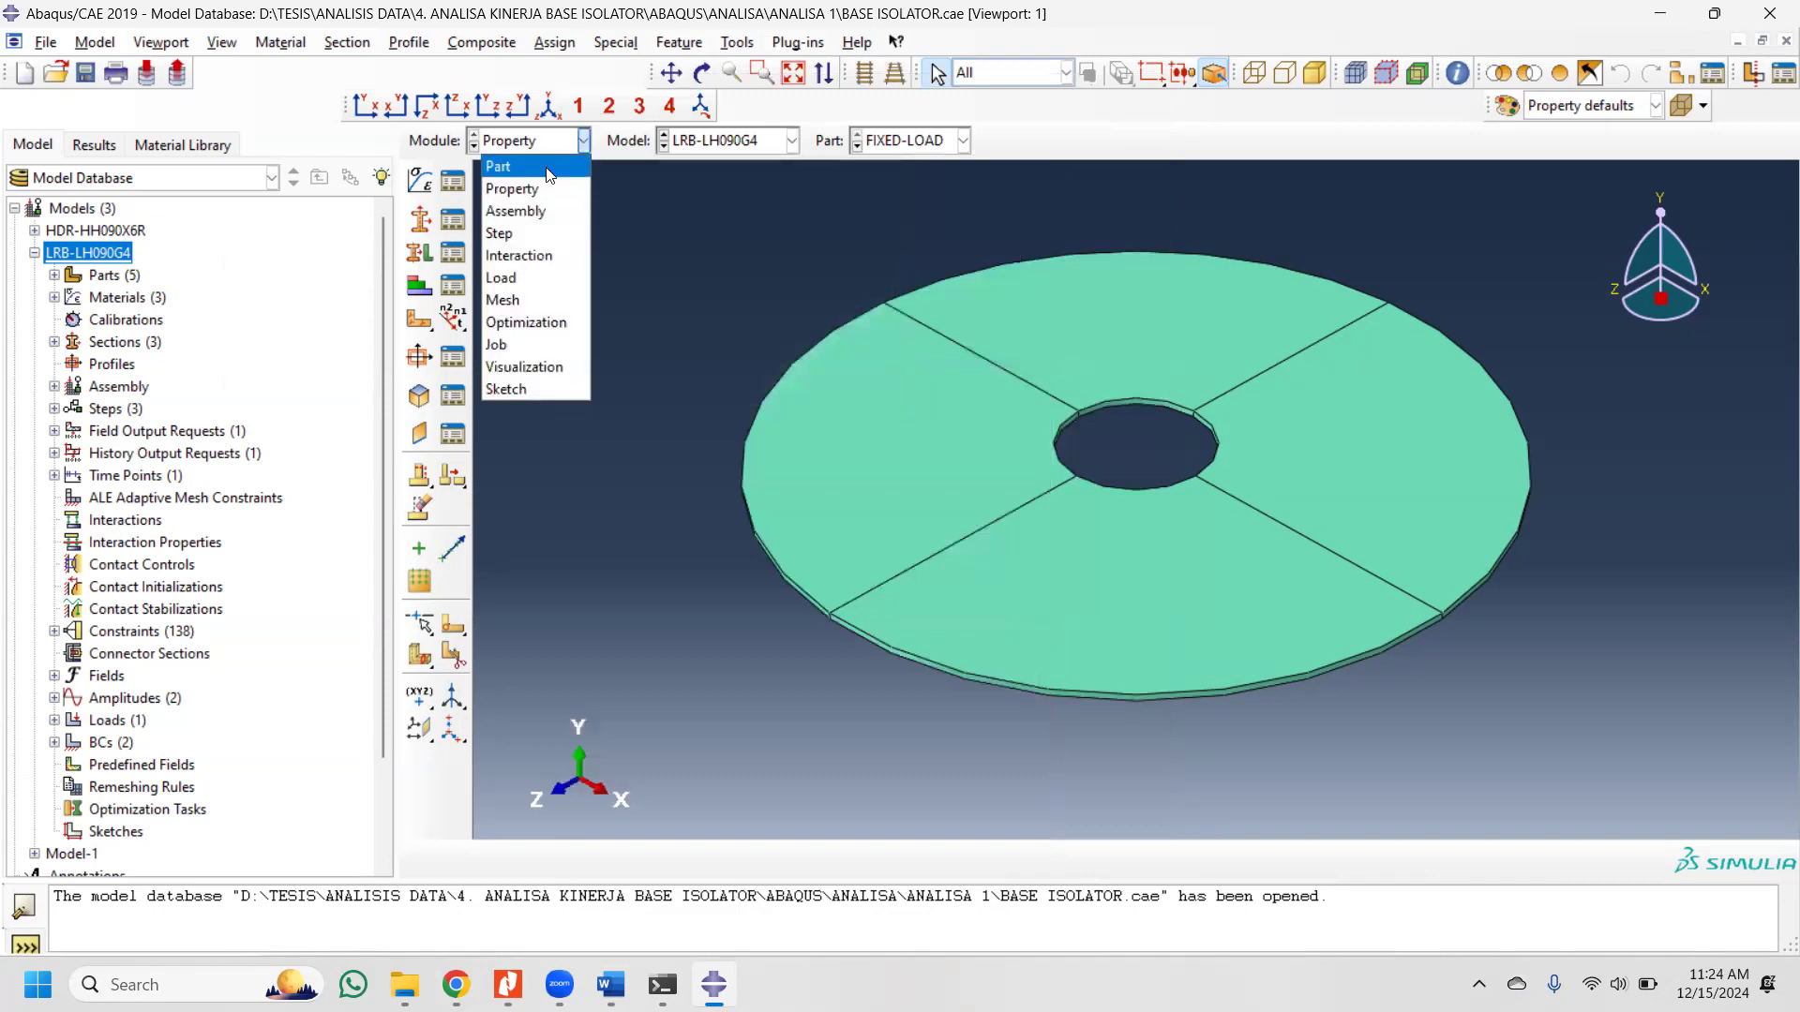
left_click(564, 212)
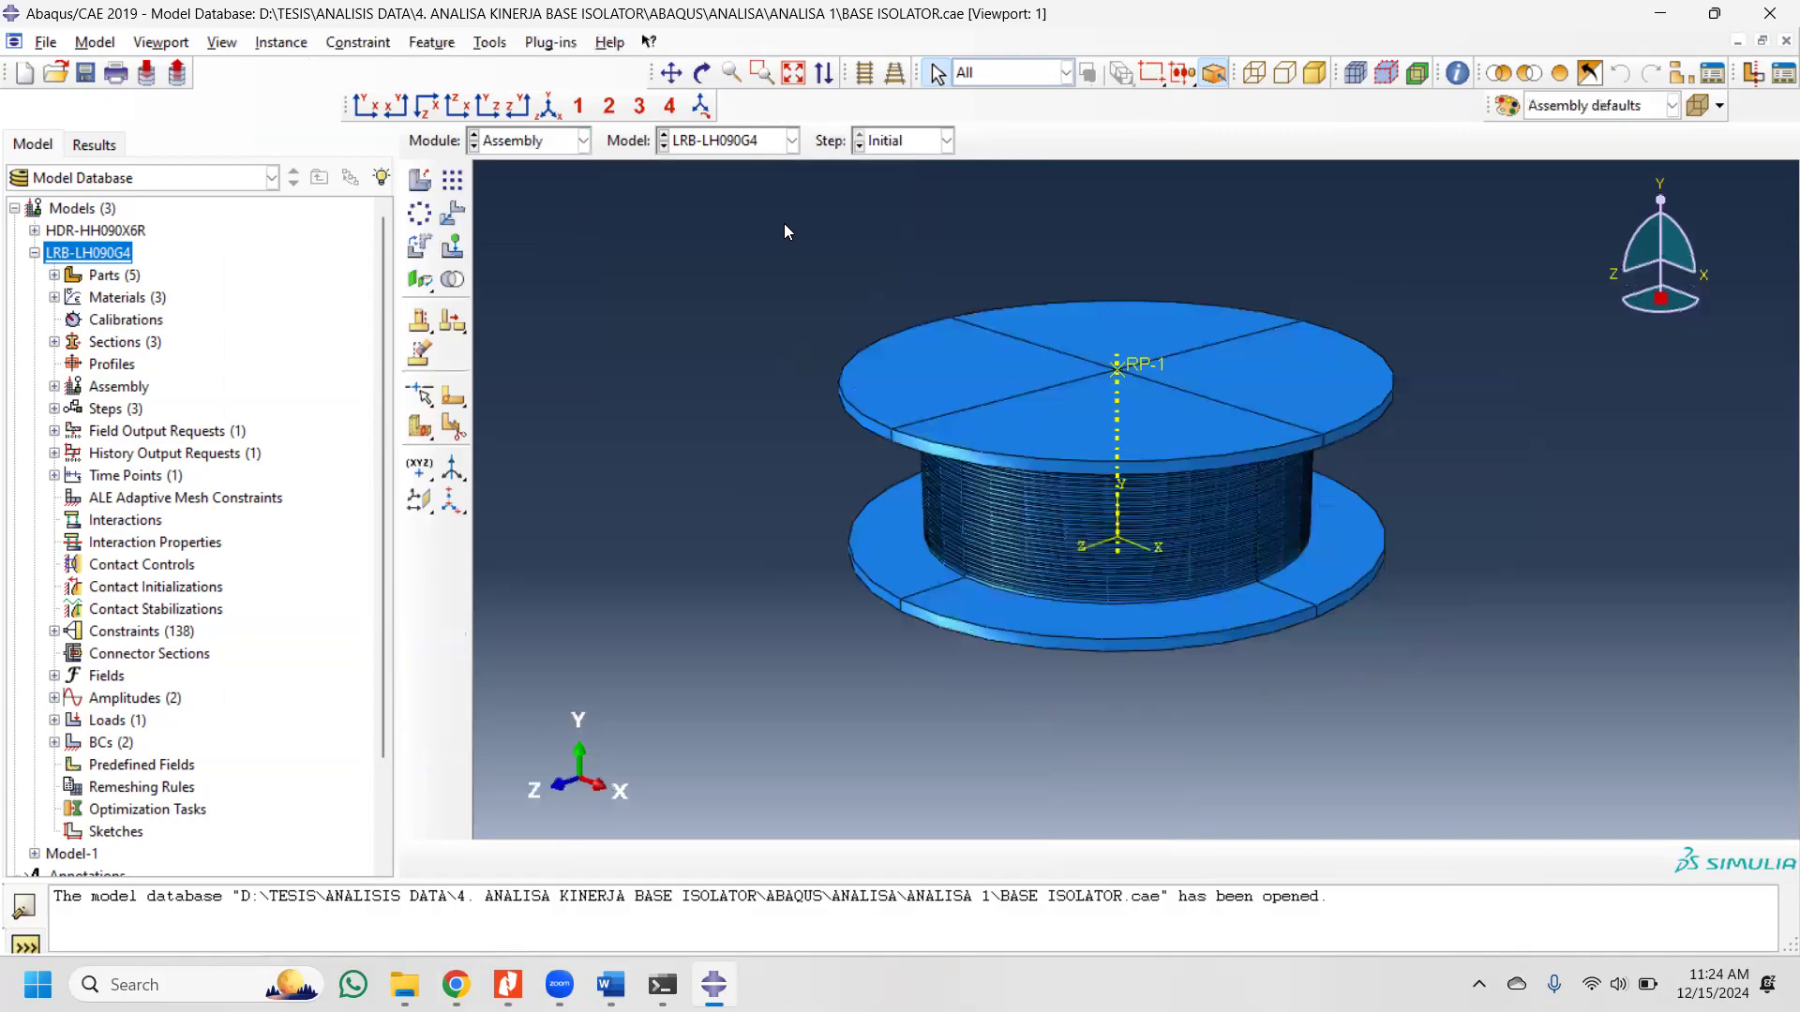
left_click(428, 188)
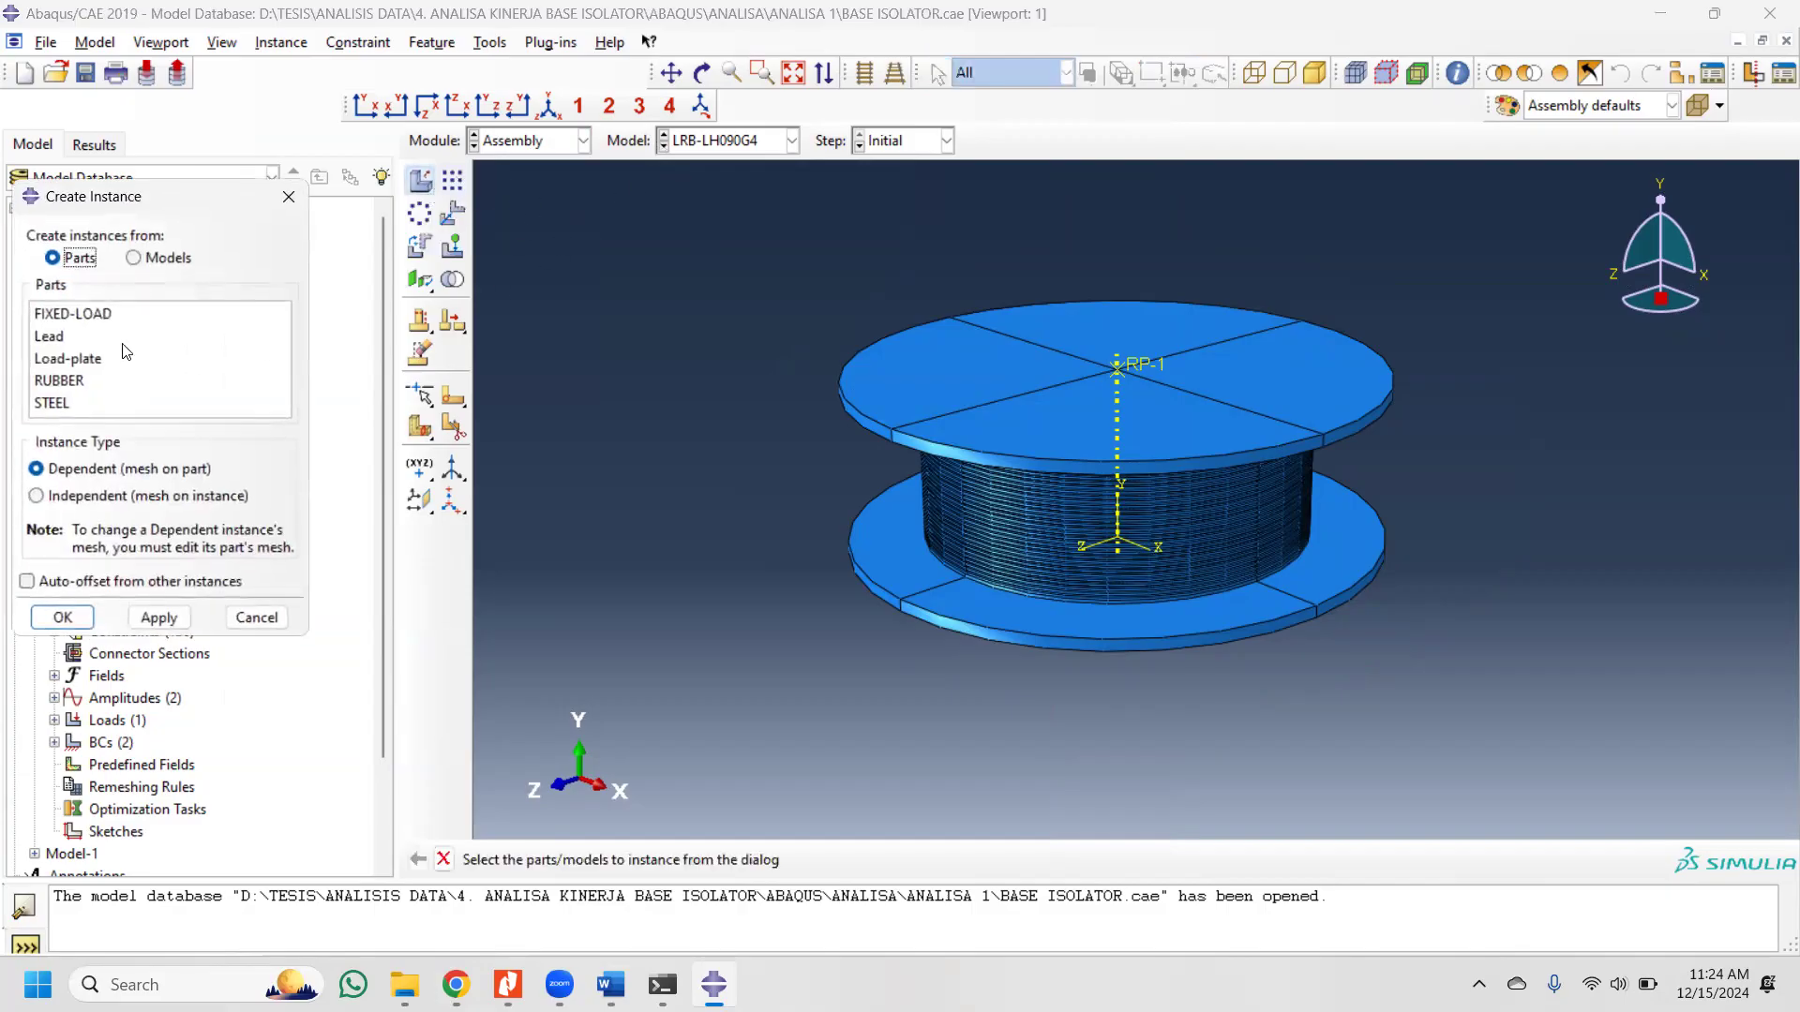
left_click(105, 316)
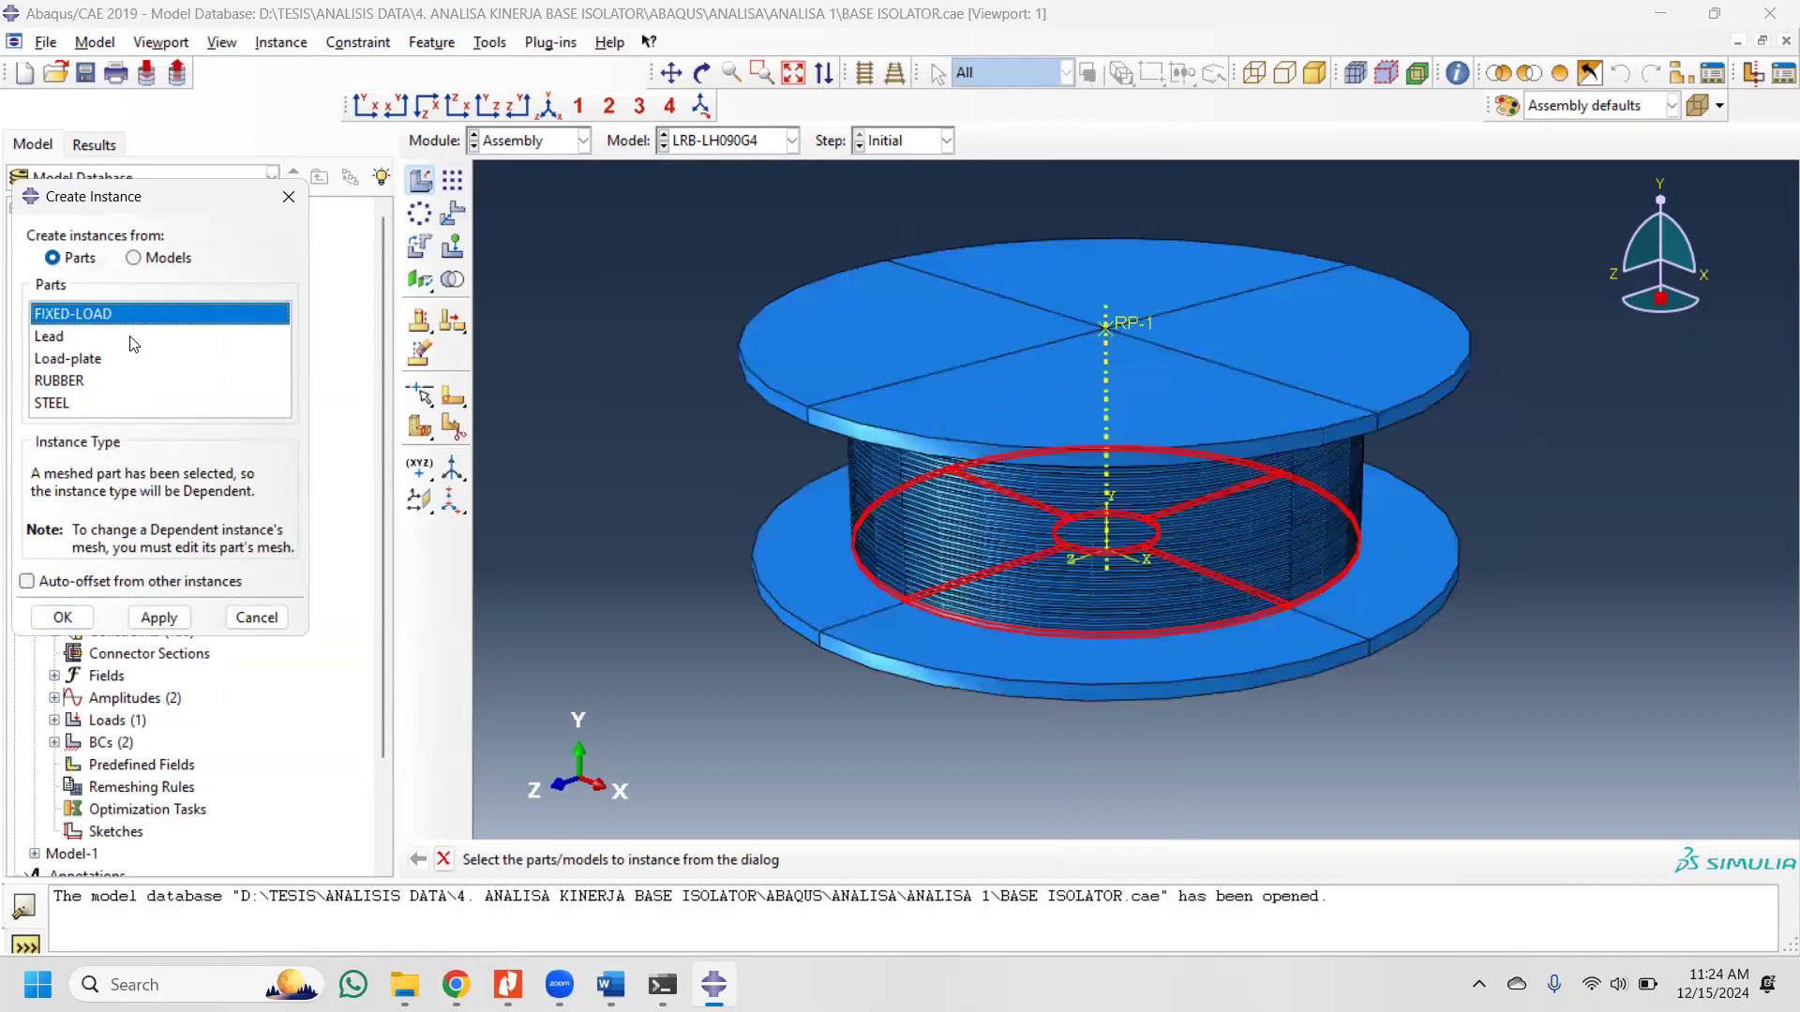
left_click(131, 339)
left_click(129, 360)
left_click(132, 380)
left_click(120, 357)
left_click(120, 345)
left_click(124, 375)
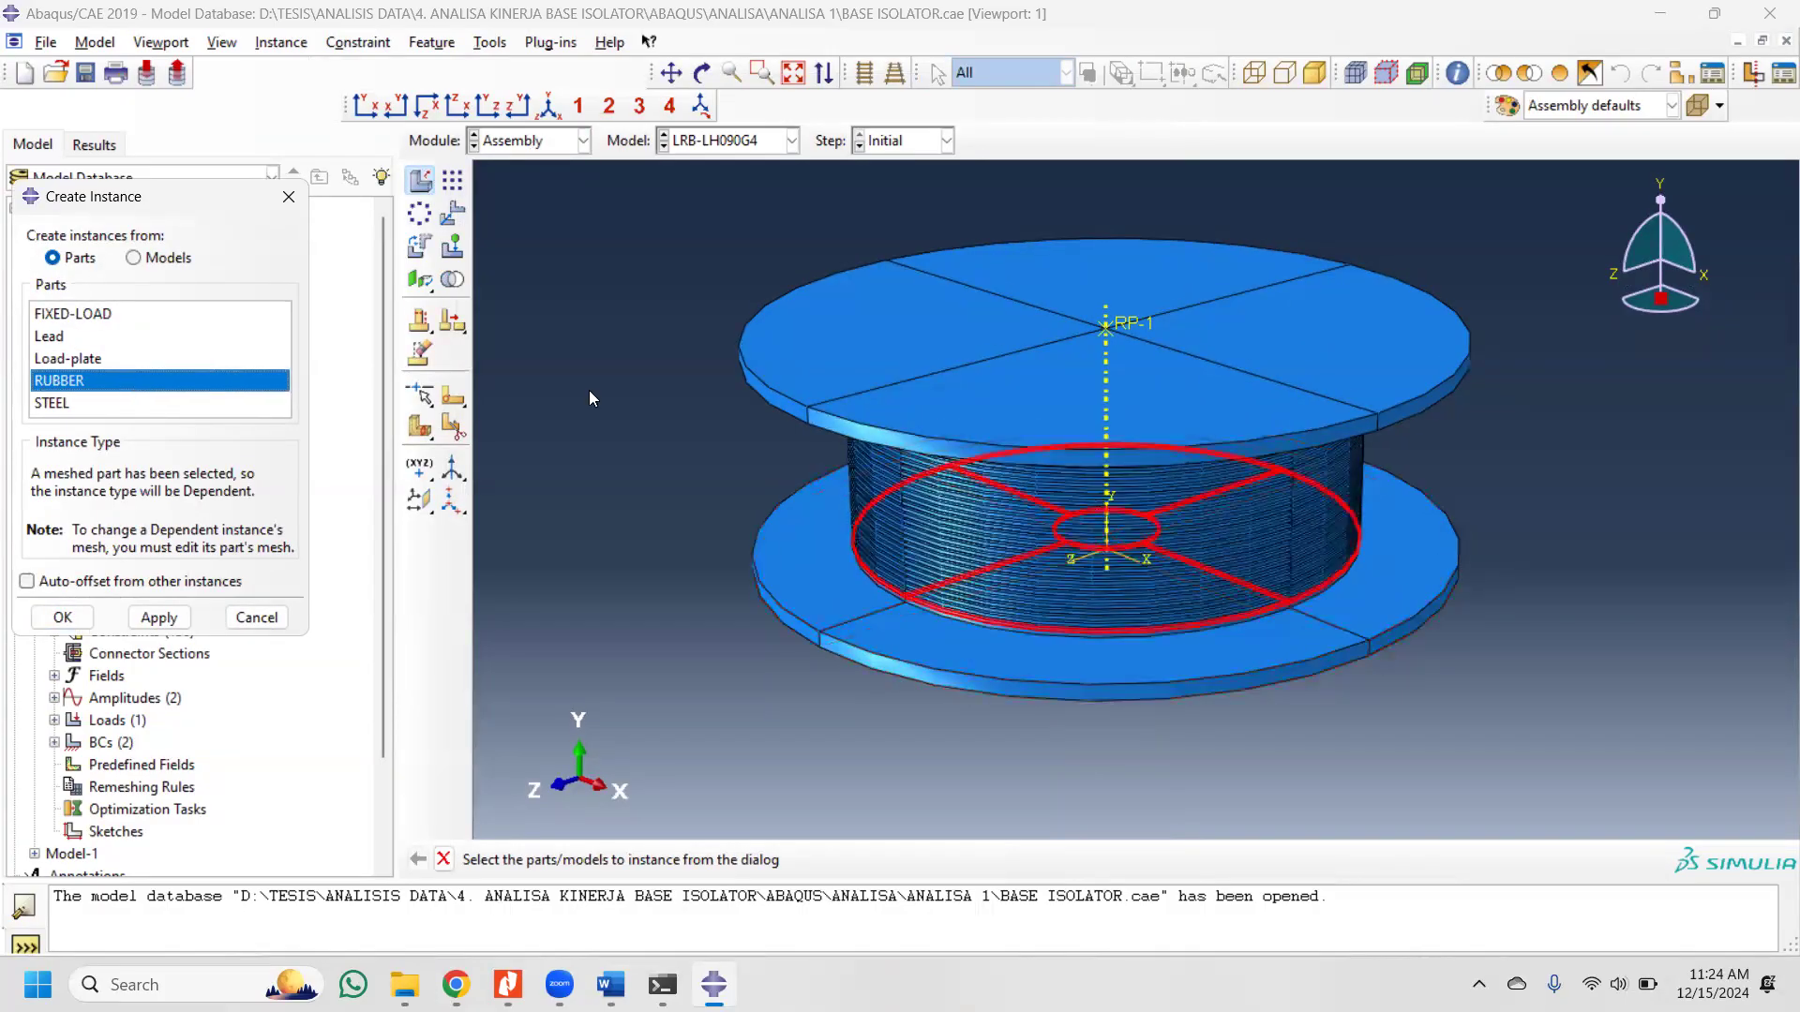
left_click(178, 406)
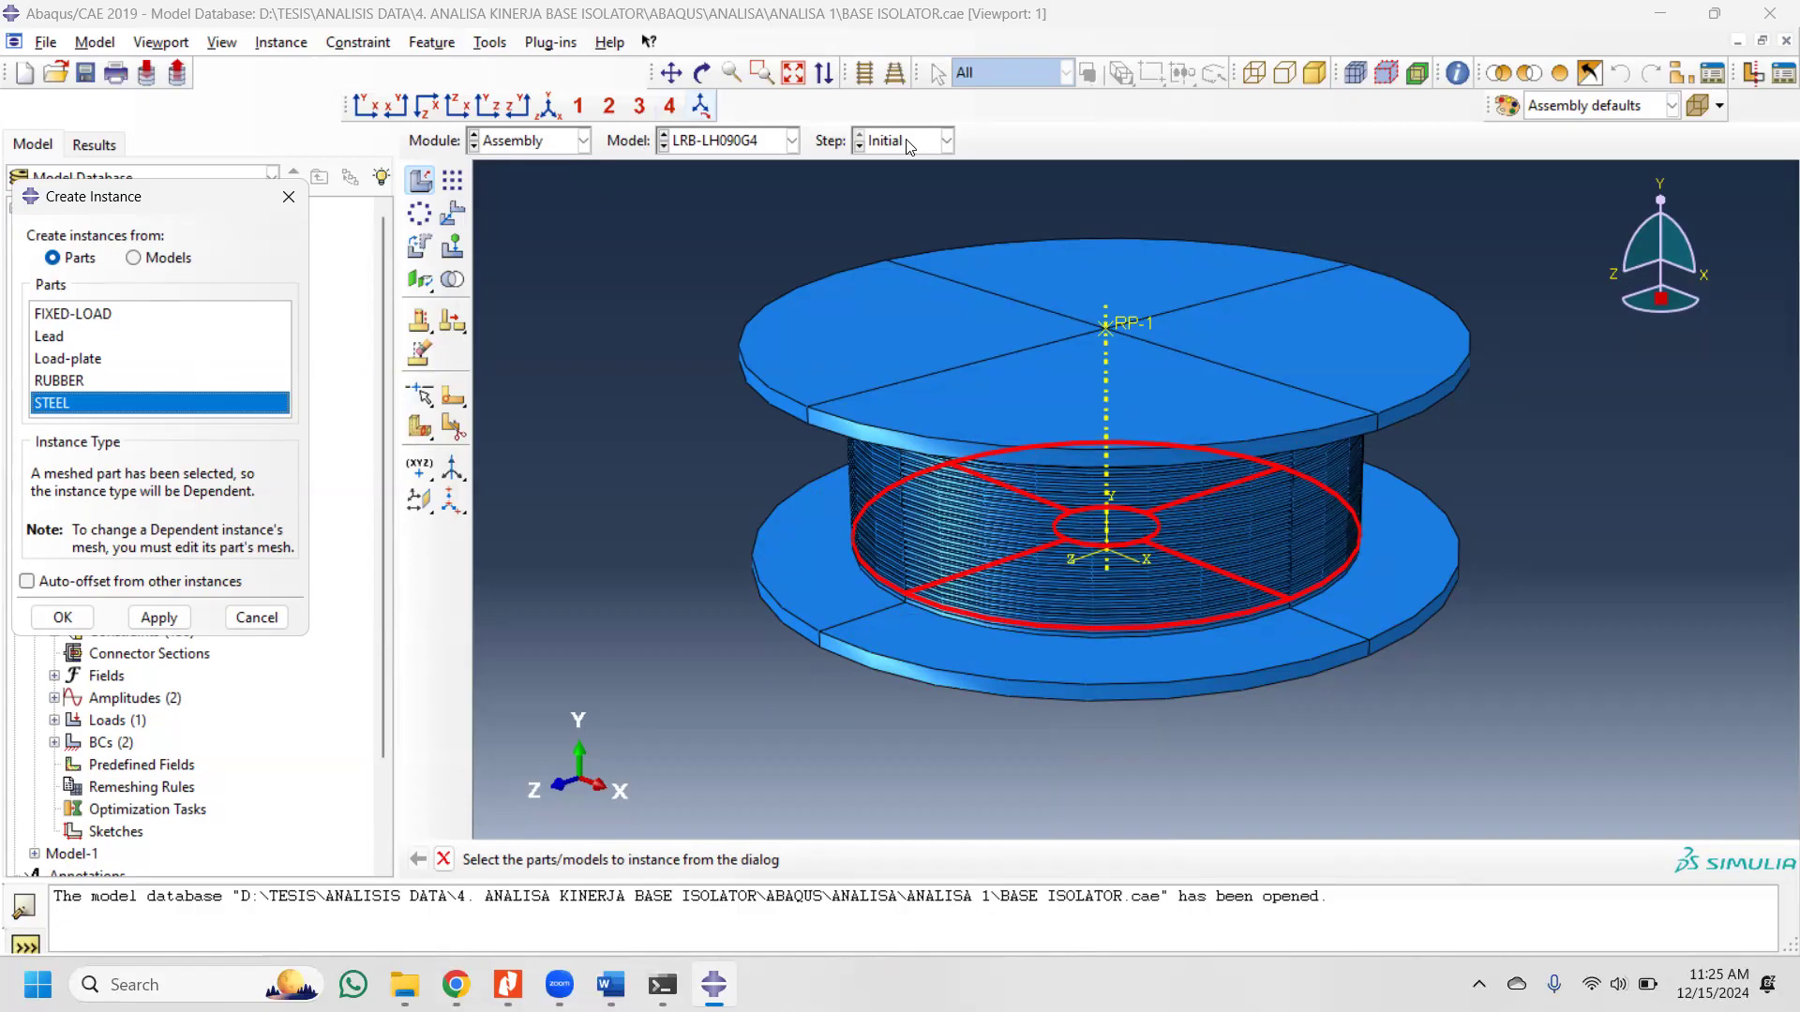
Step: Examine the assembled isolator's end plates and stacked layers from the side and slightly below
left_click(702, 73)
left_click_drag(1254, 611, 1203, 673)
scroll(247, 455, "down", 2)
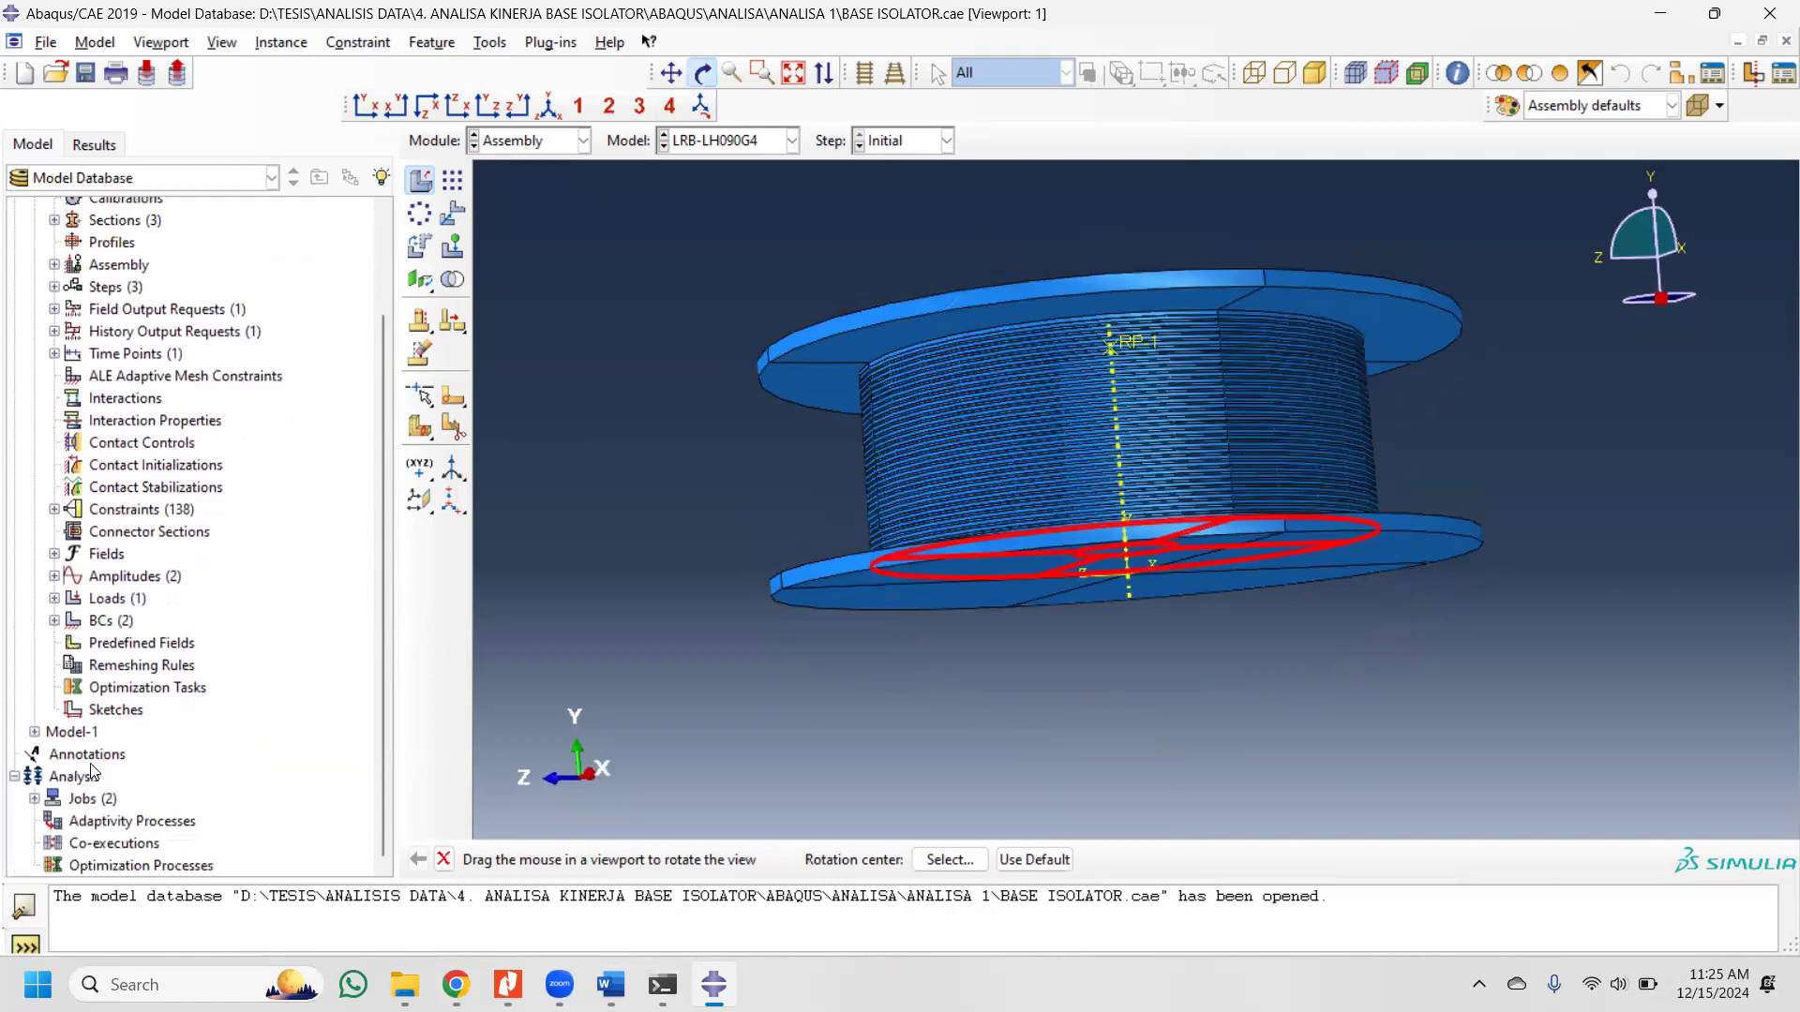
scroll(164, 386, "up", 2)
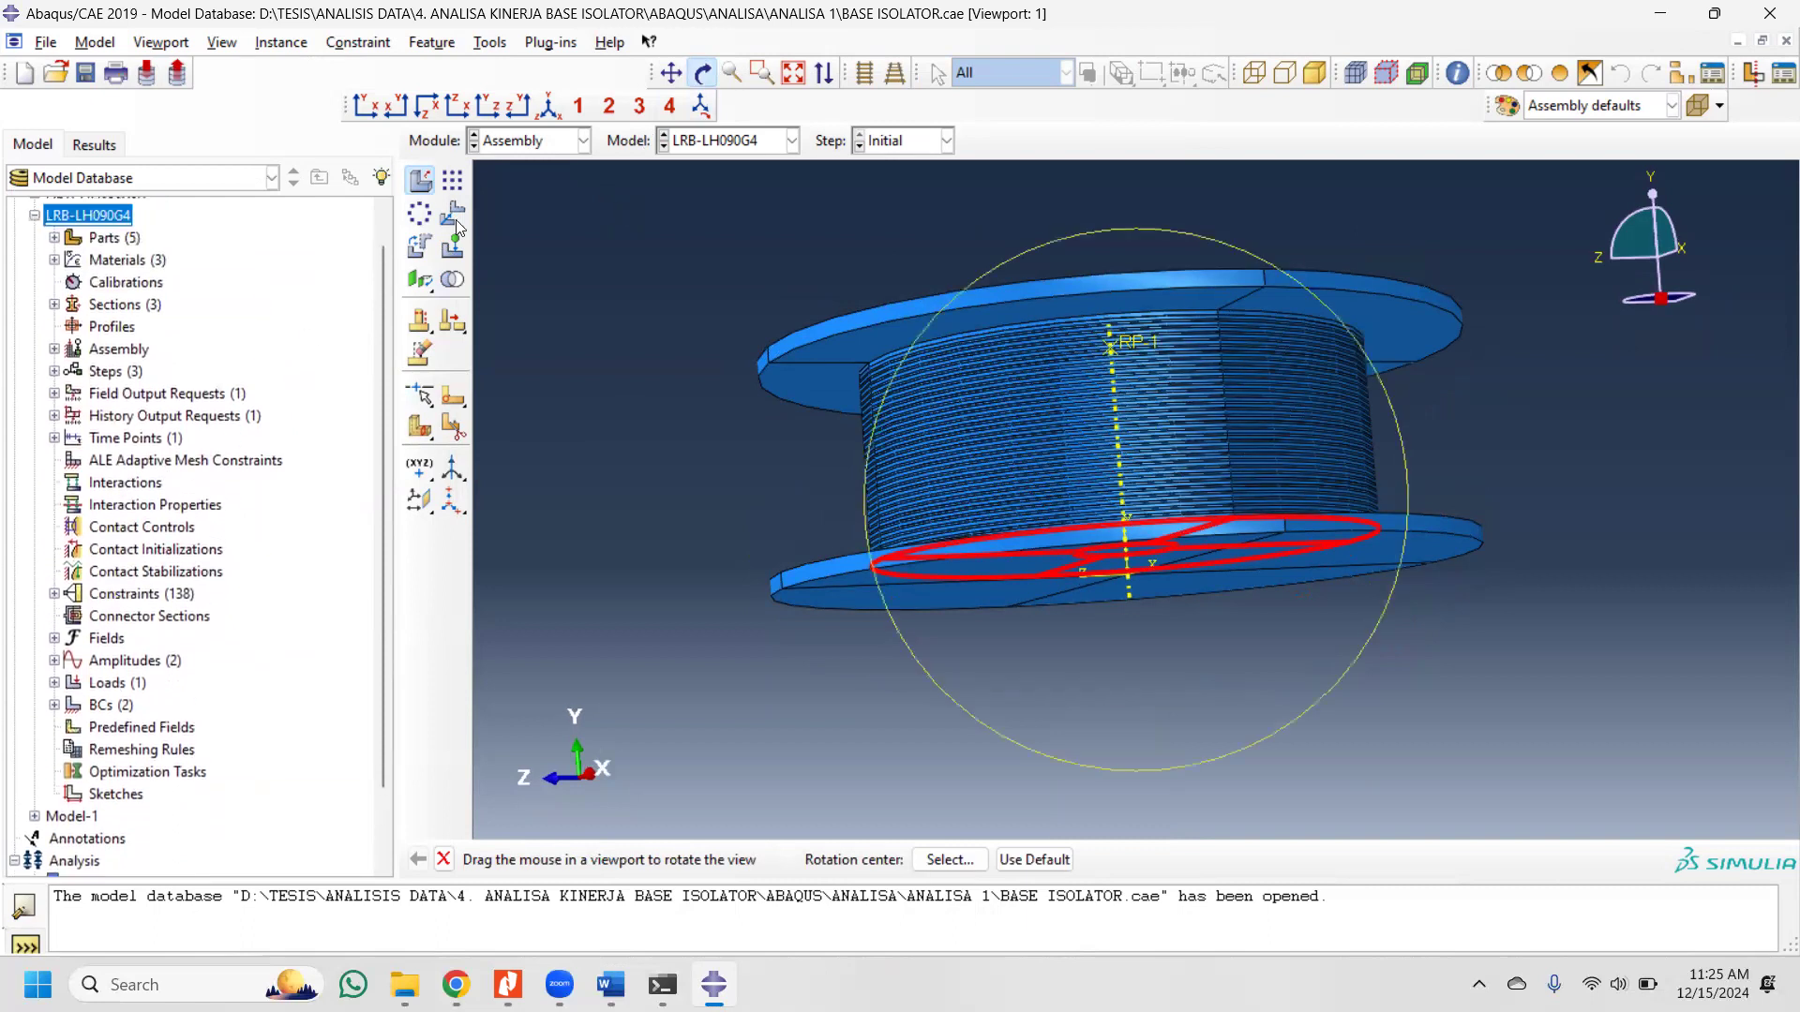
scroll(491, 230, "up", 2)
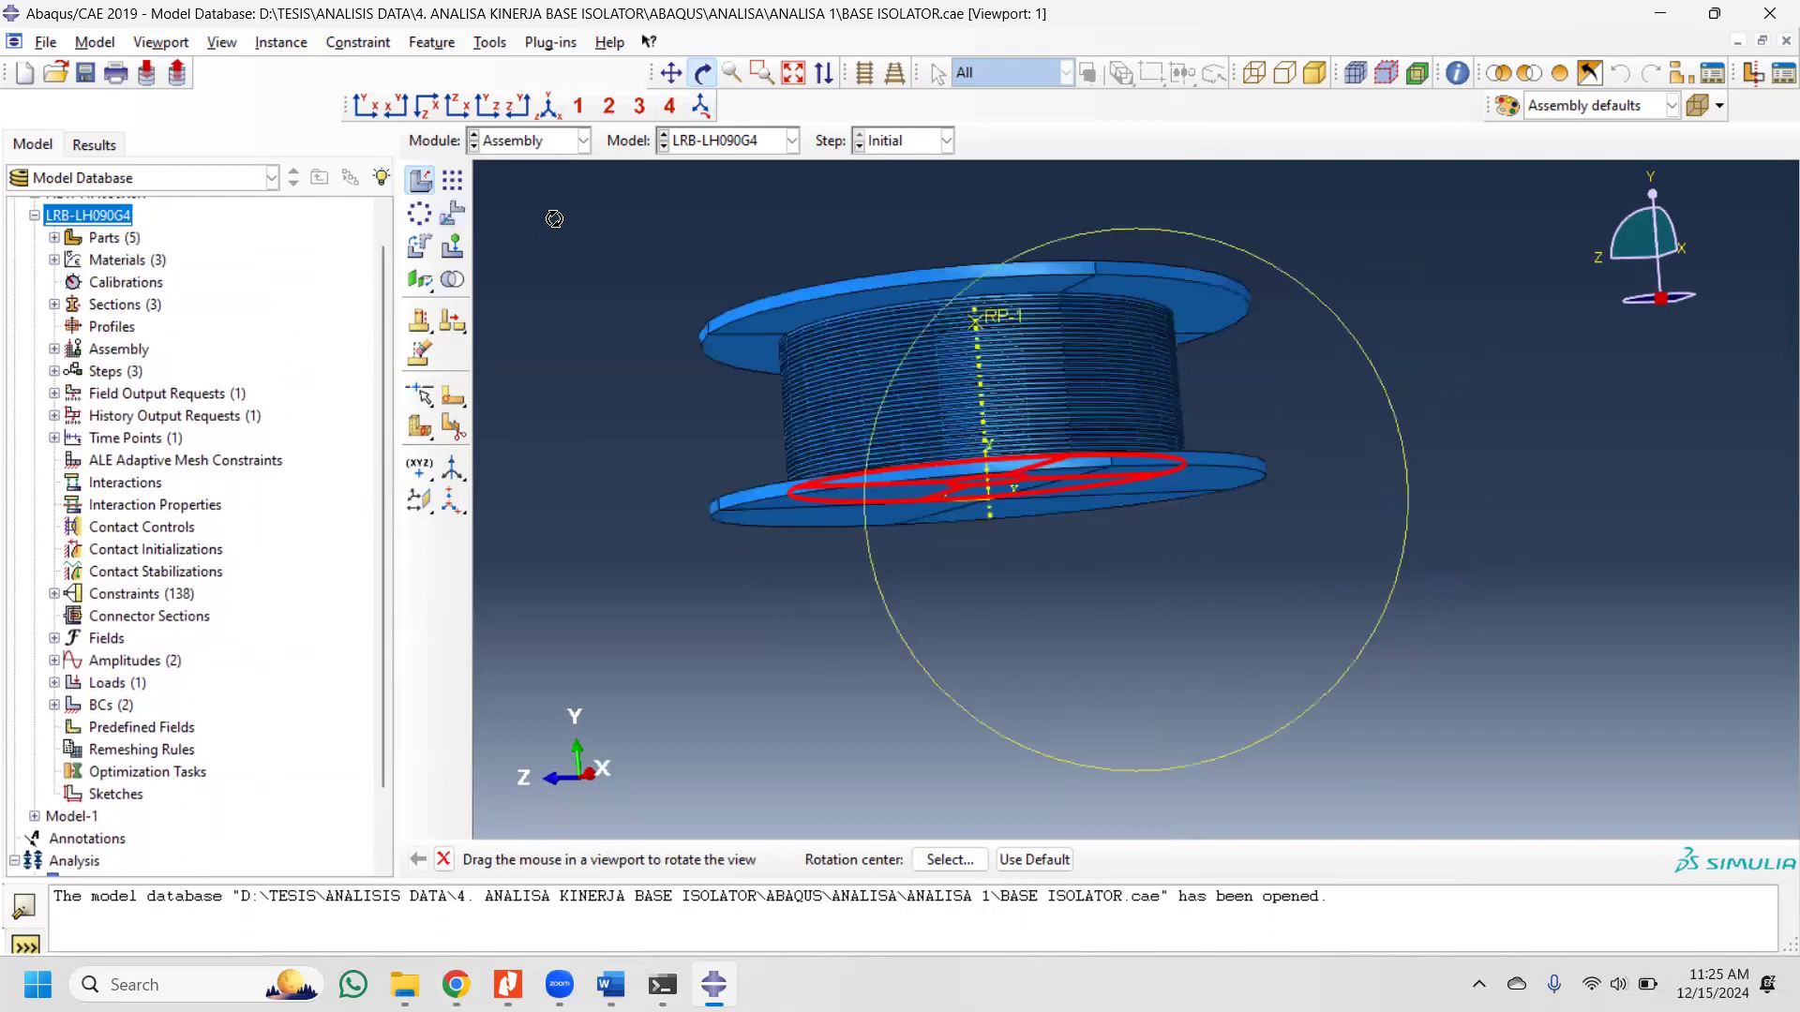
Step: Switch to the Step module and examine the basic settings of Step-1 and Step-2, closing each without changes
left_click(553, 142)
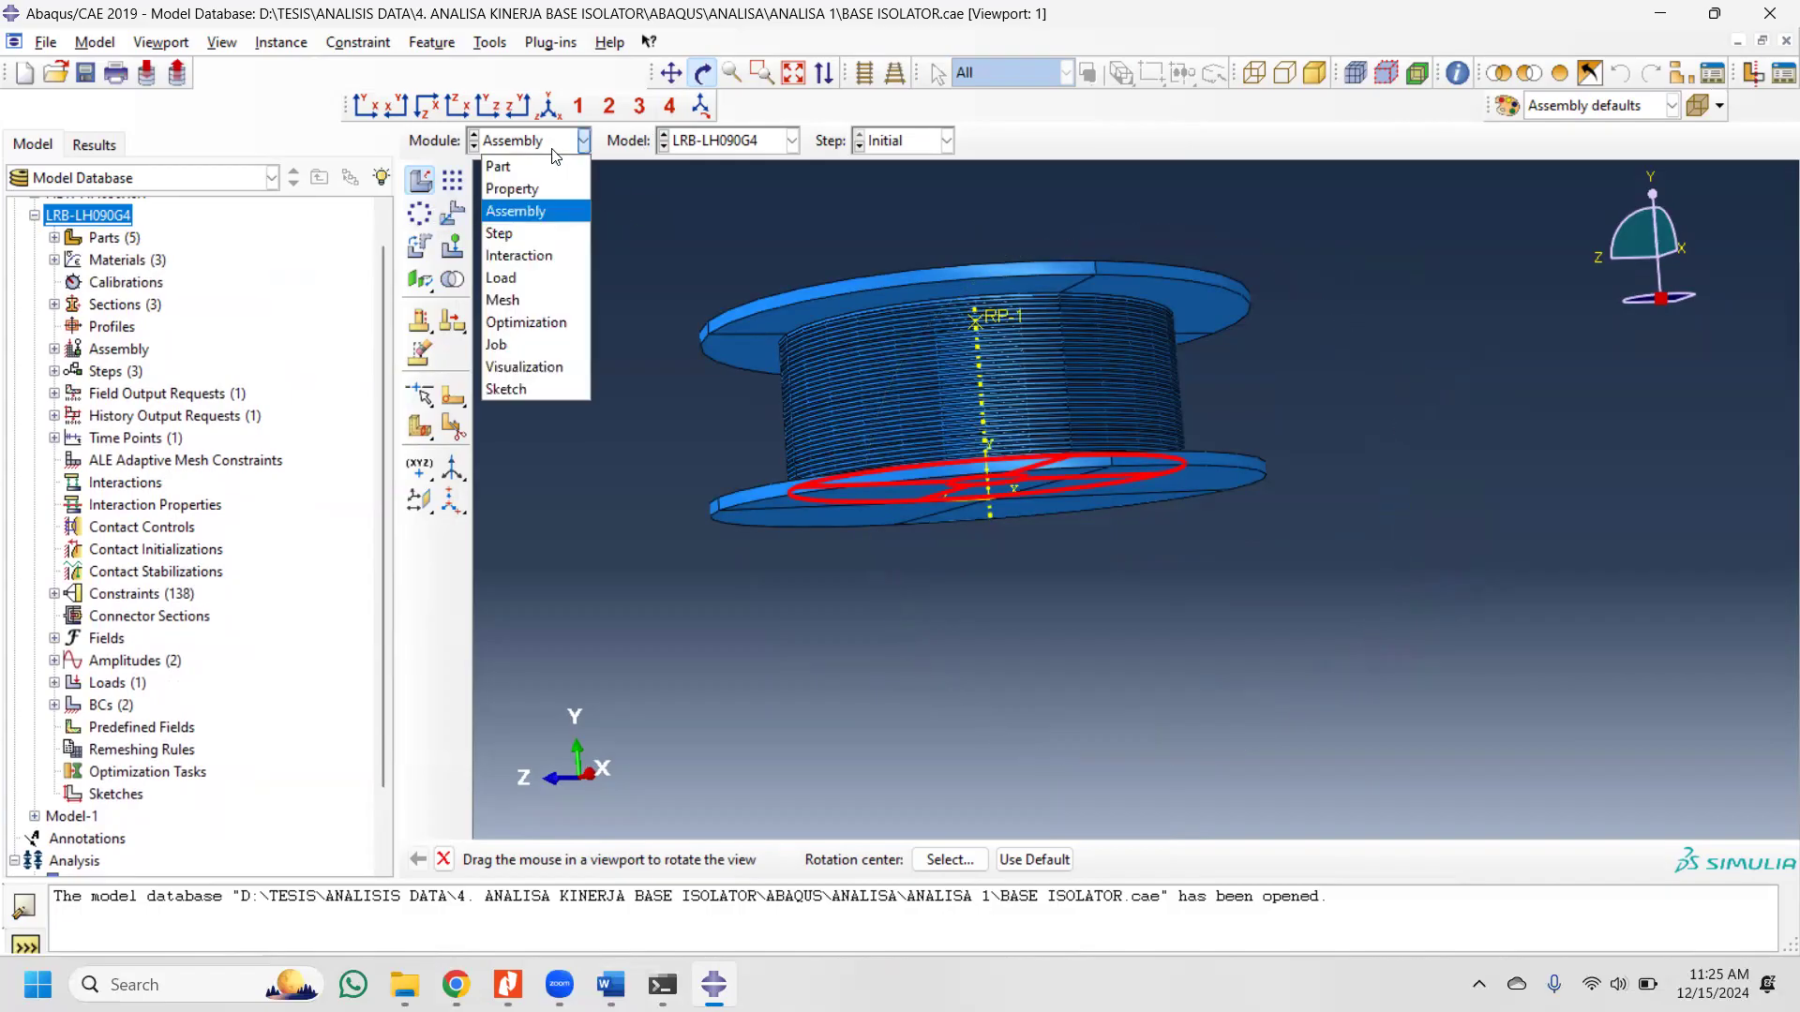
left_click(540, 231)
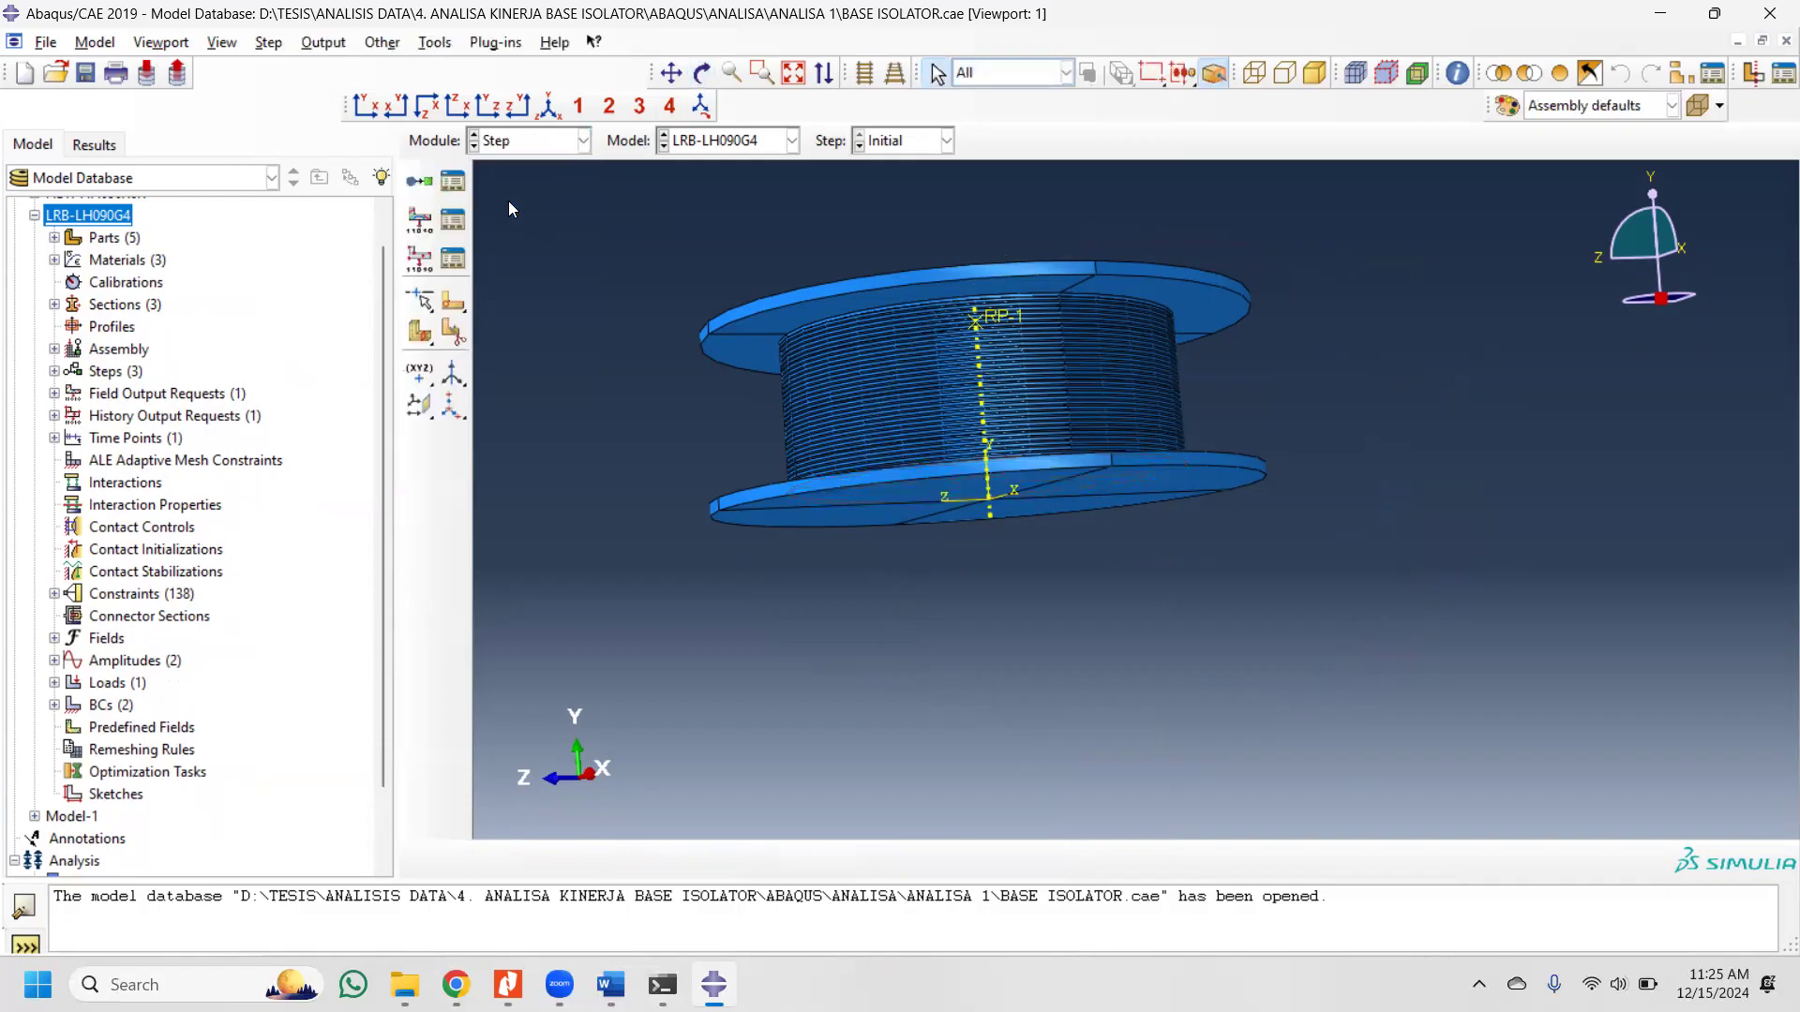
left_click(453, 181)
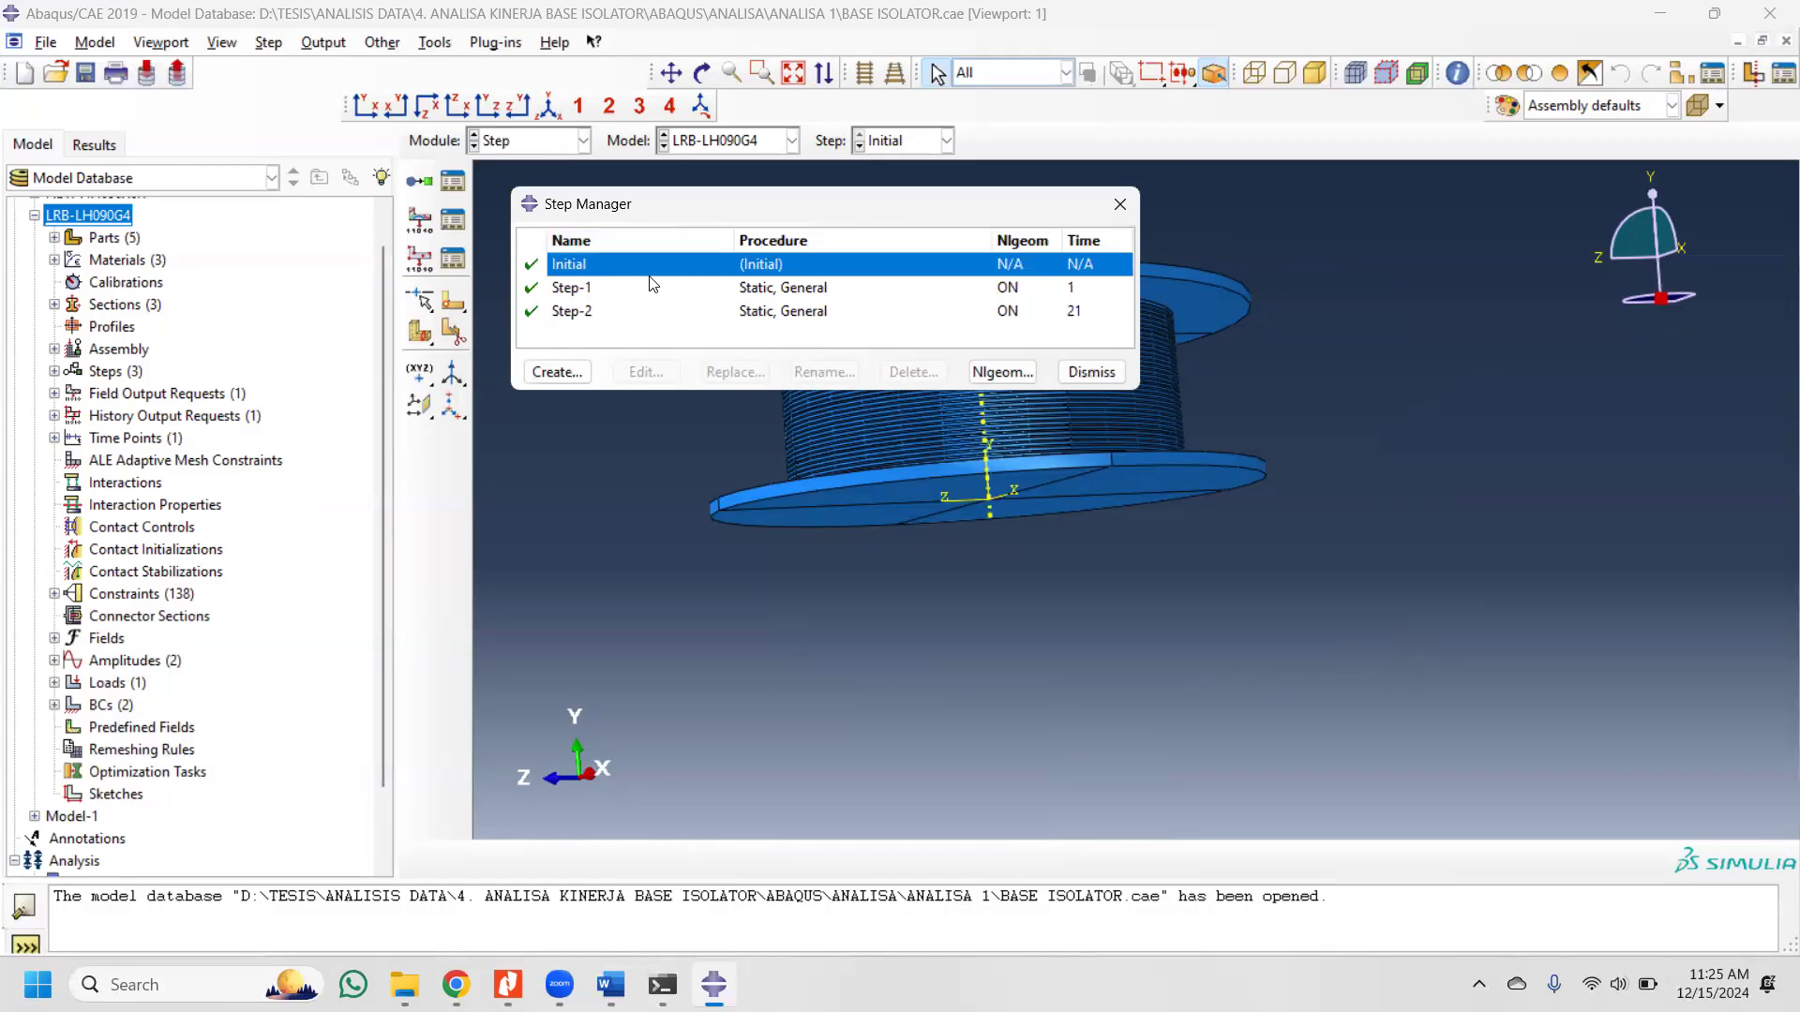
double_click(816, 290)
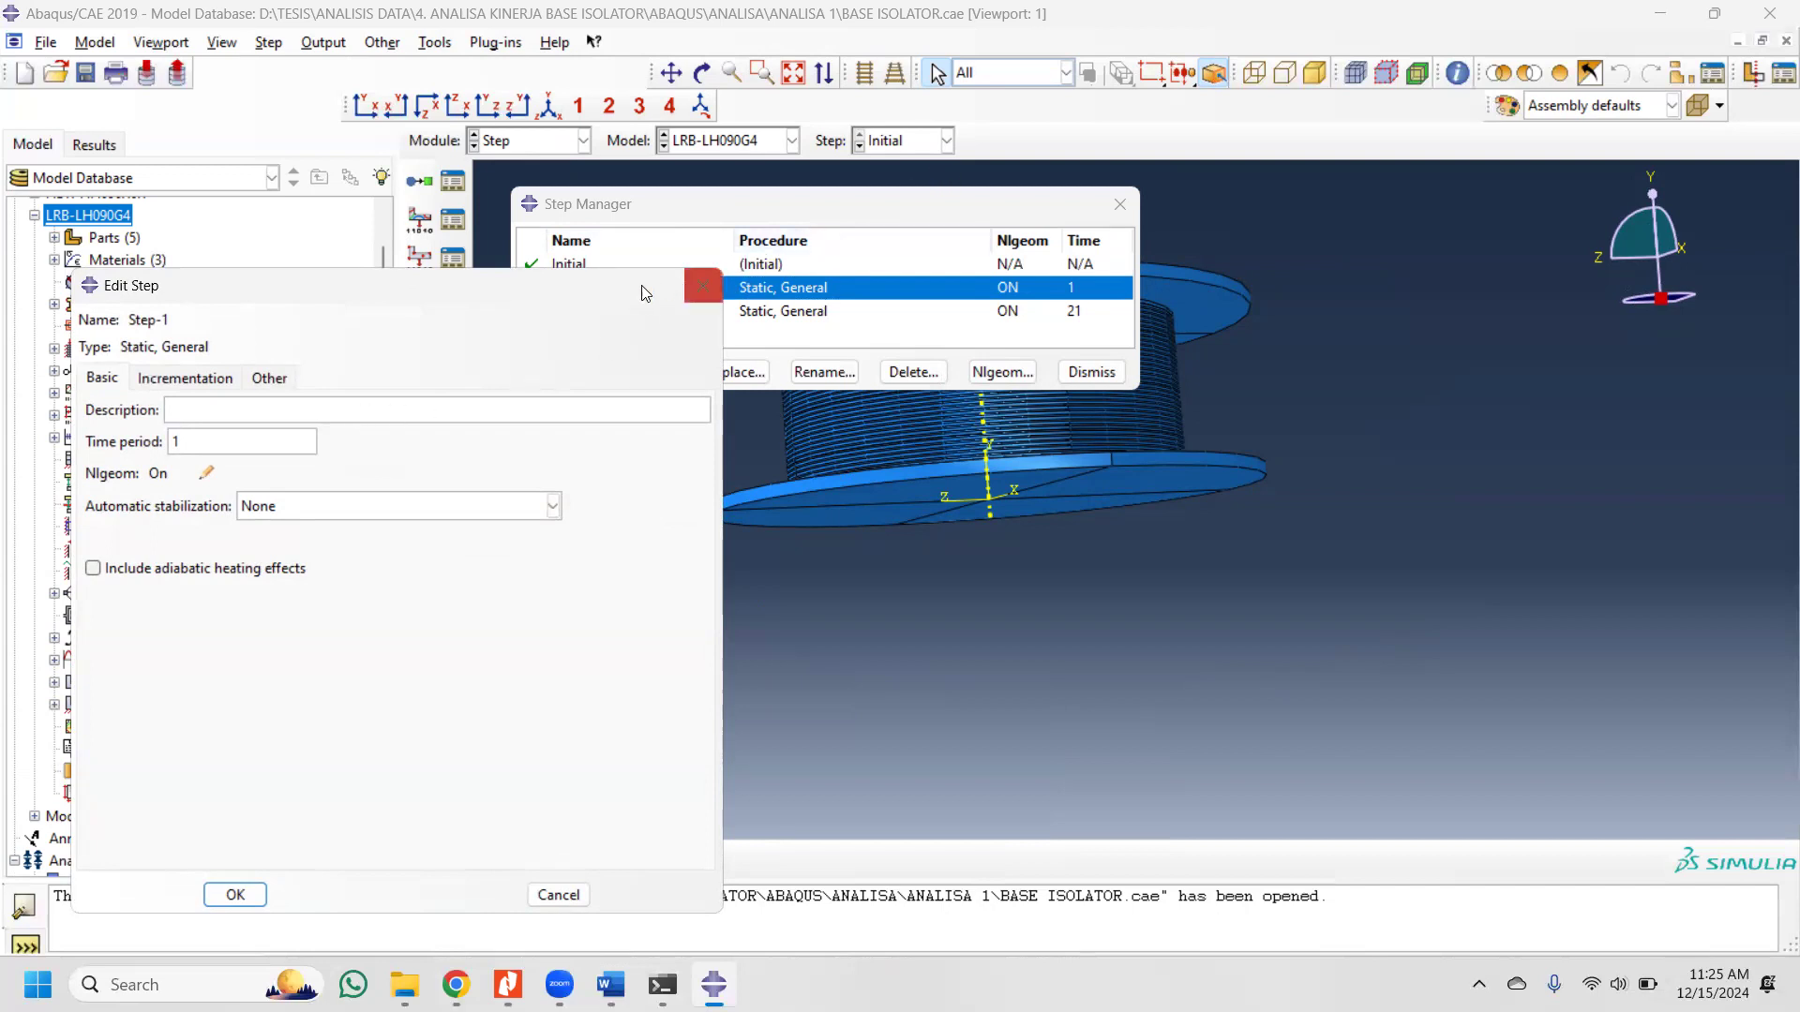
left_click_drag(689, 291, 679, 363)
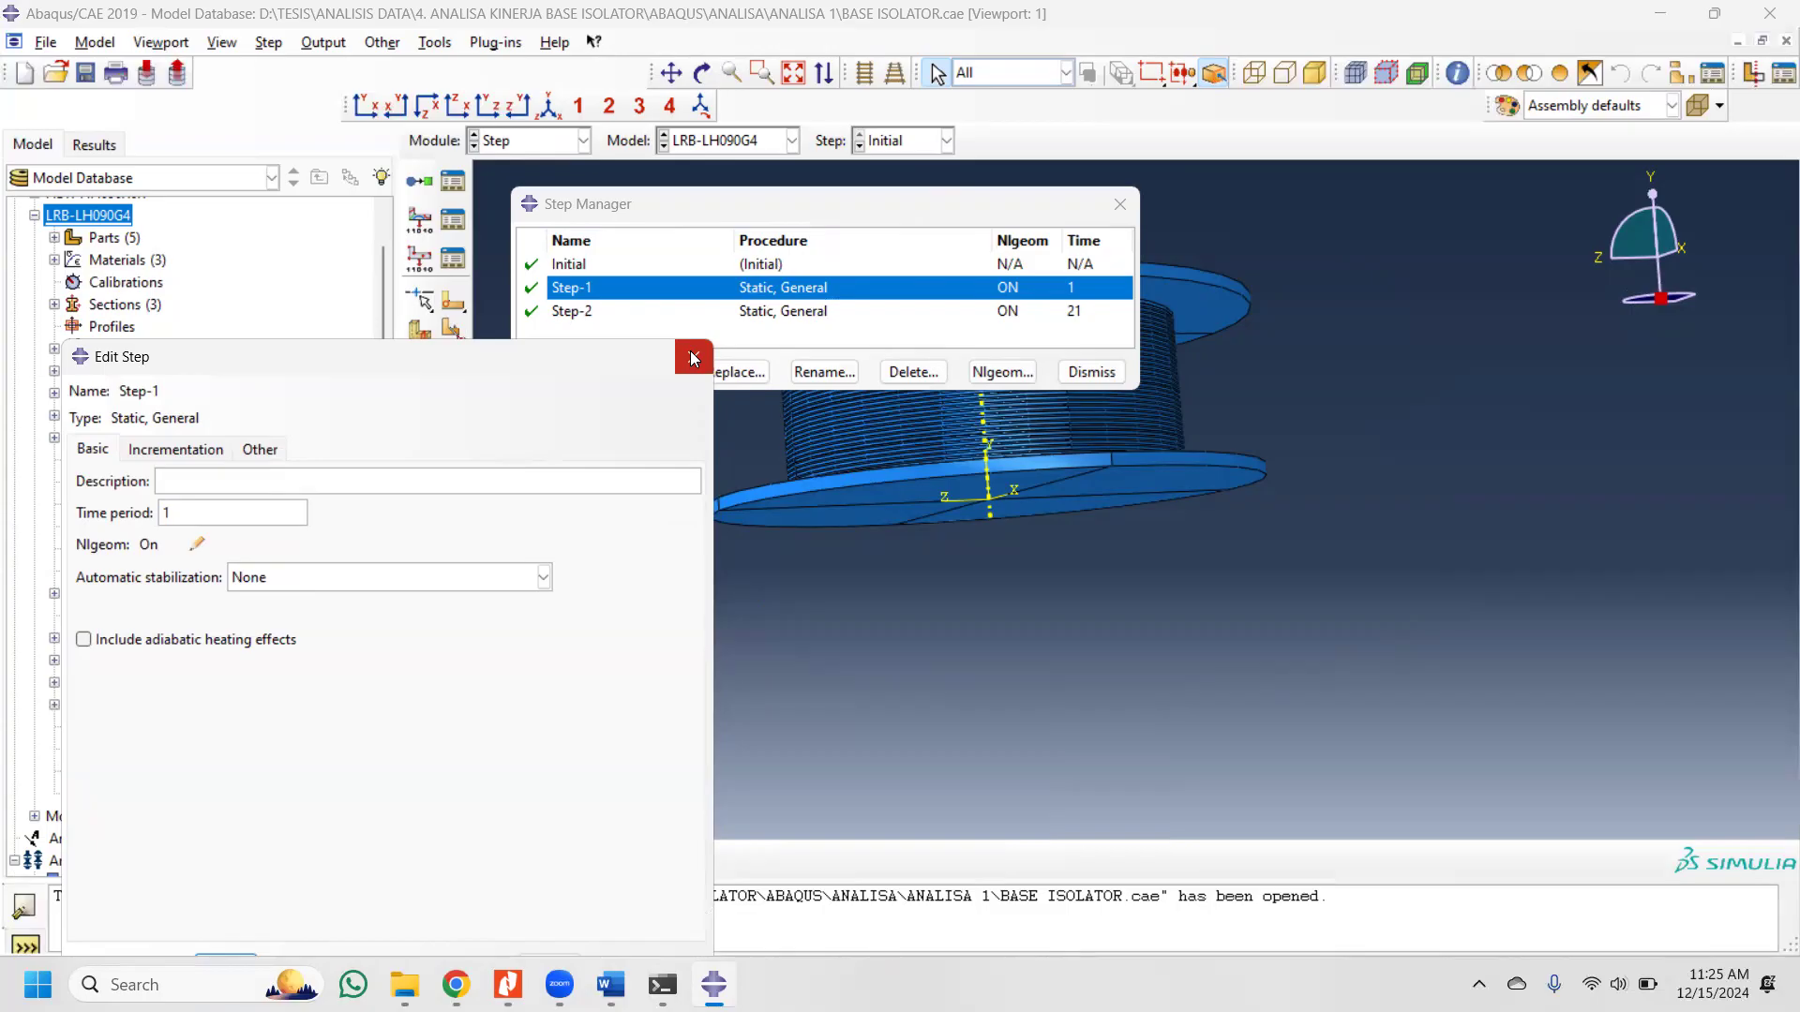
left_click(692, 357)
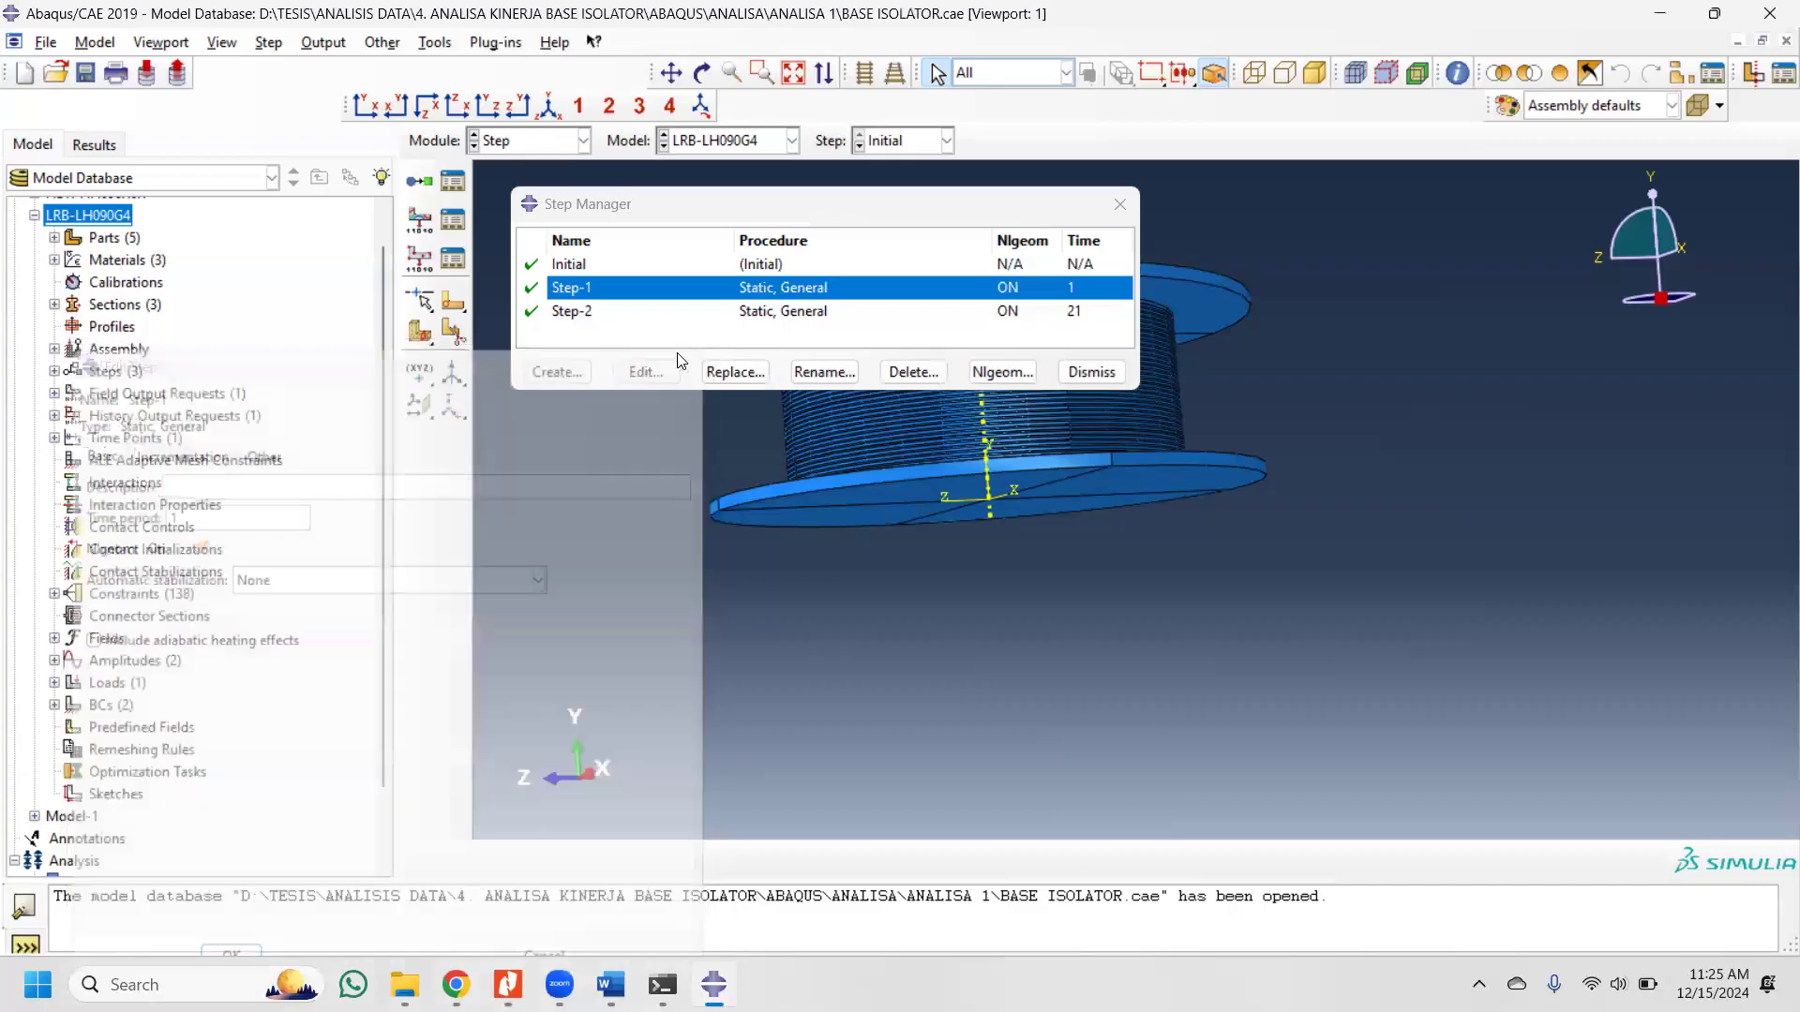
double_click(643, 313)
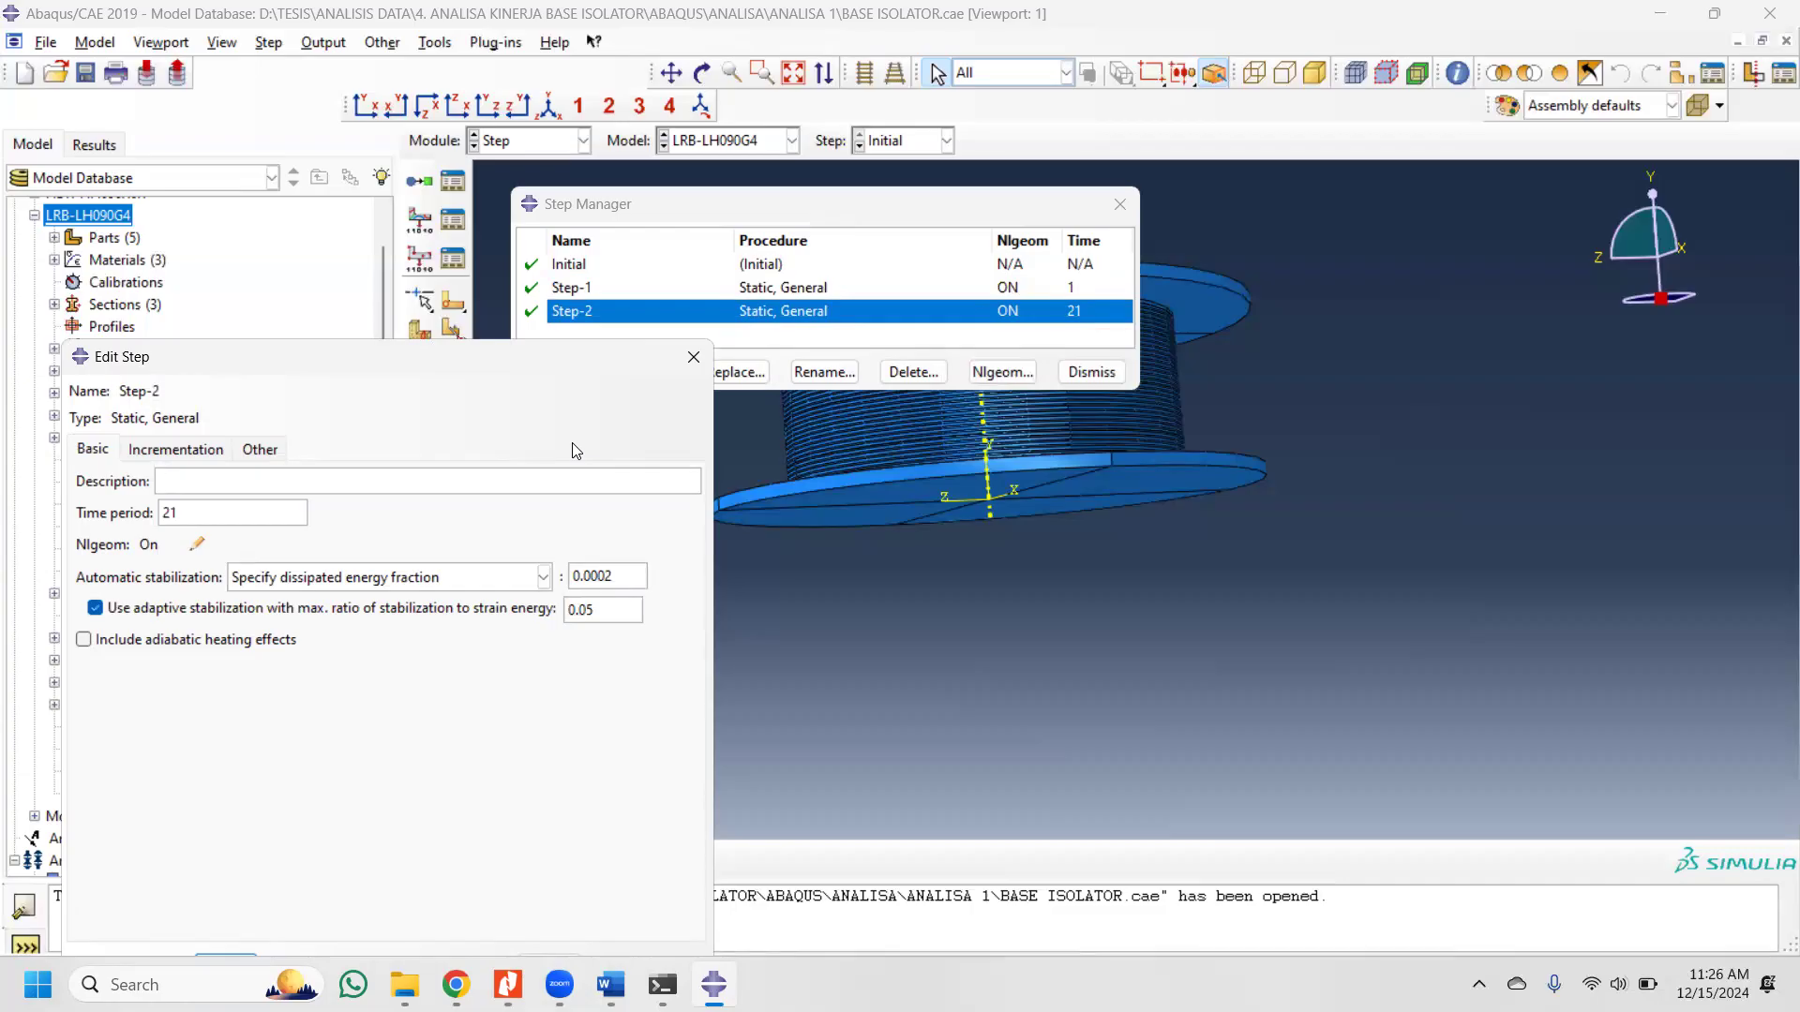
left_click(693, 358)
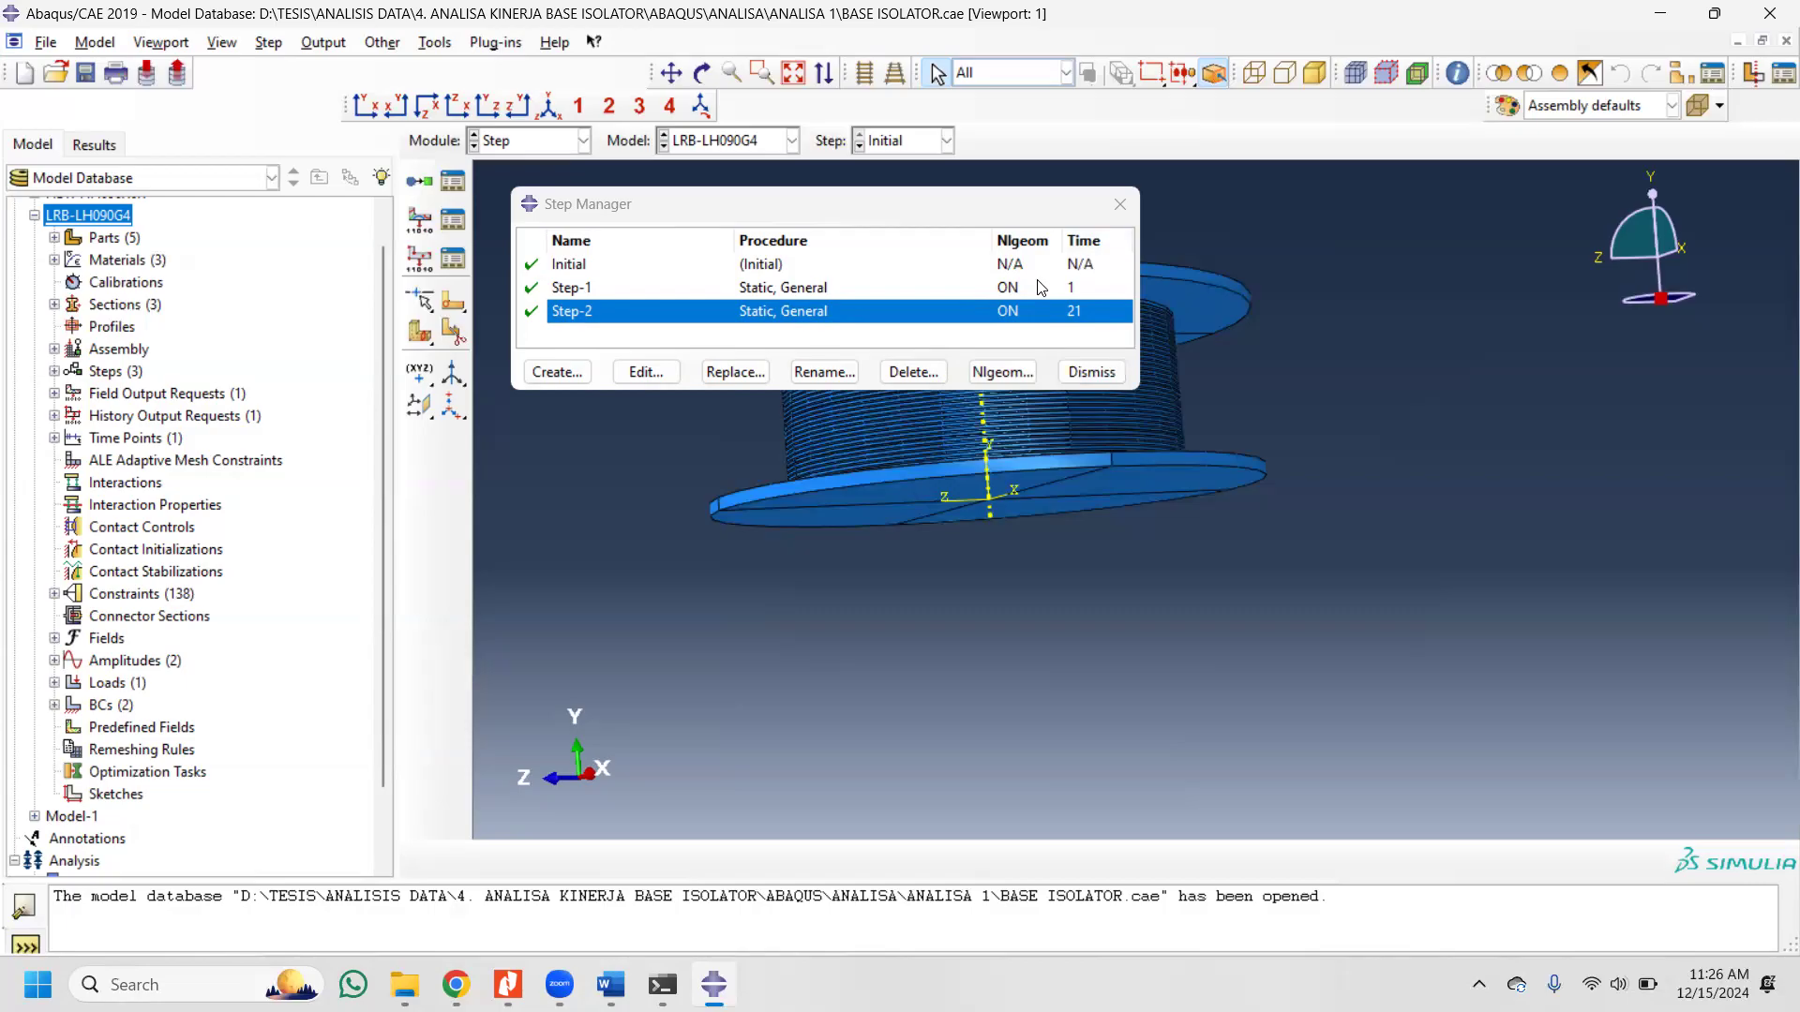
Step: Close the Step Manager, switch to the Interaction module and show the isolator from the front
left_click(1102, 375)
left_click(525, 141)
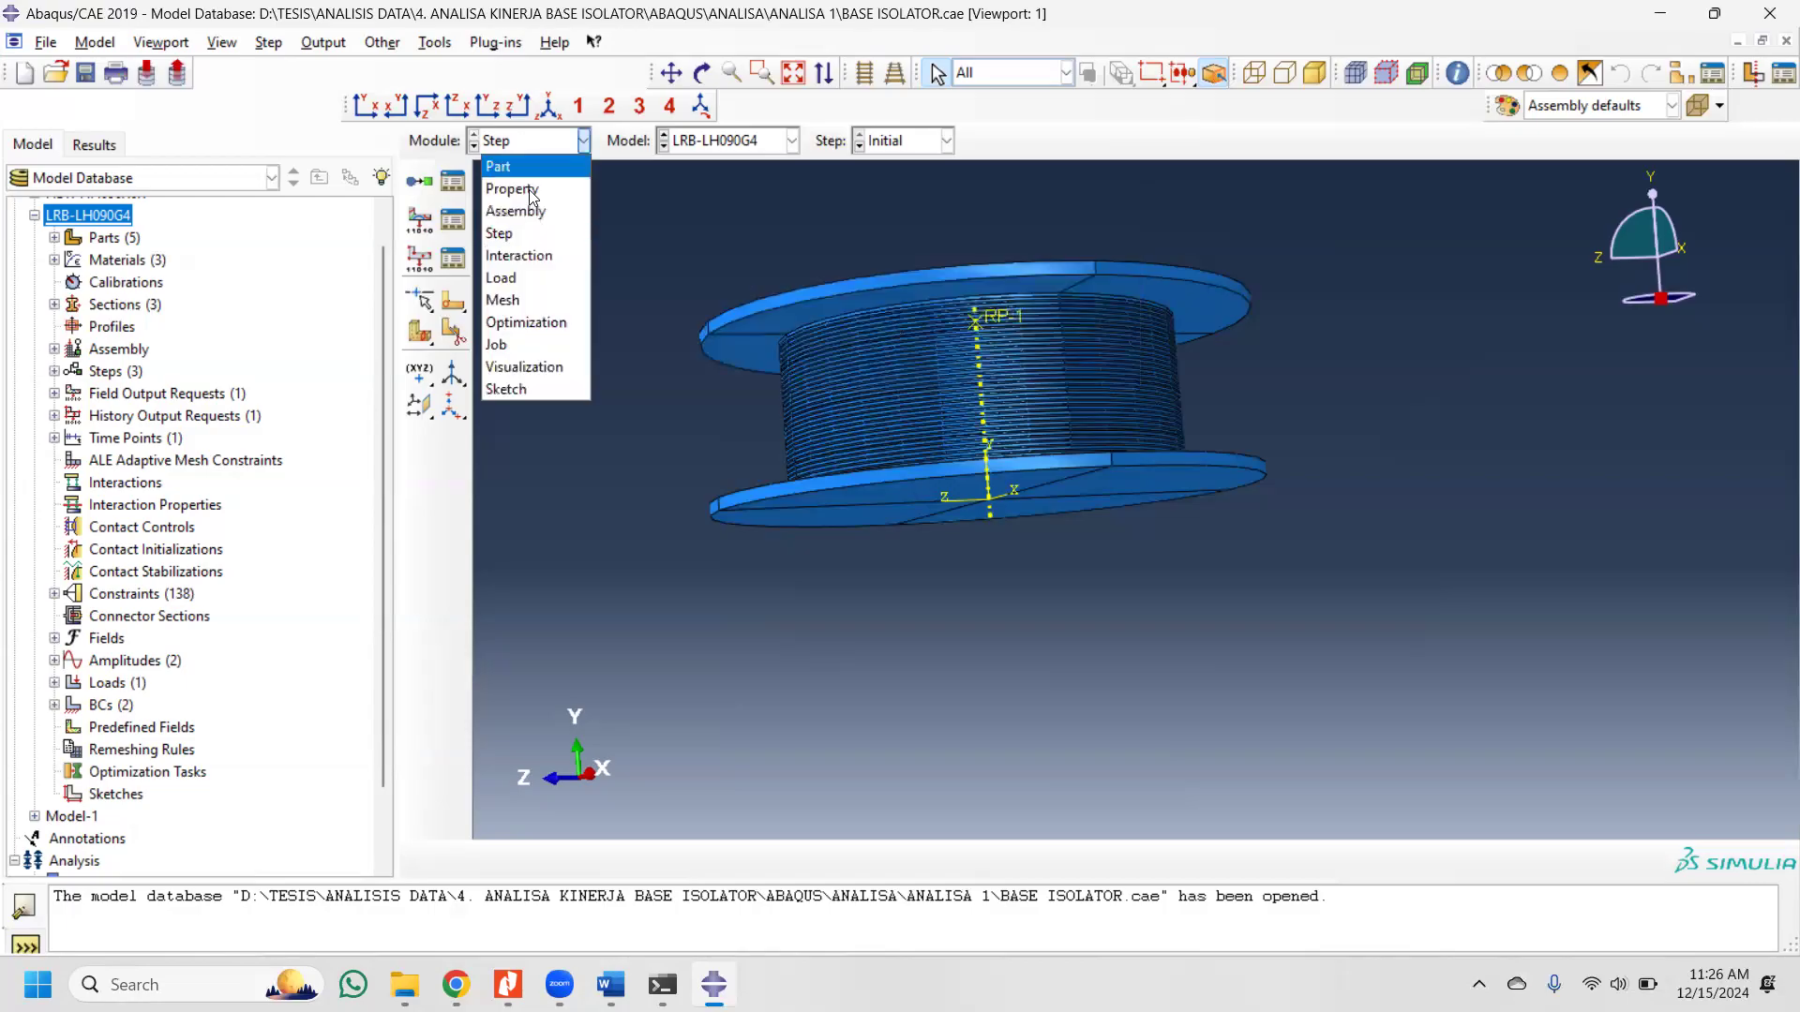
left_click(553, 258)
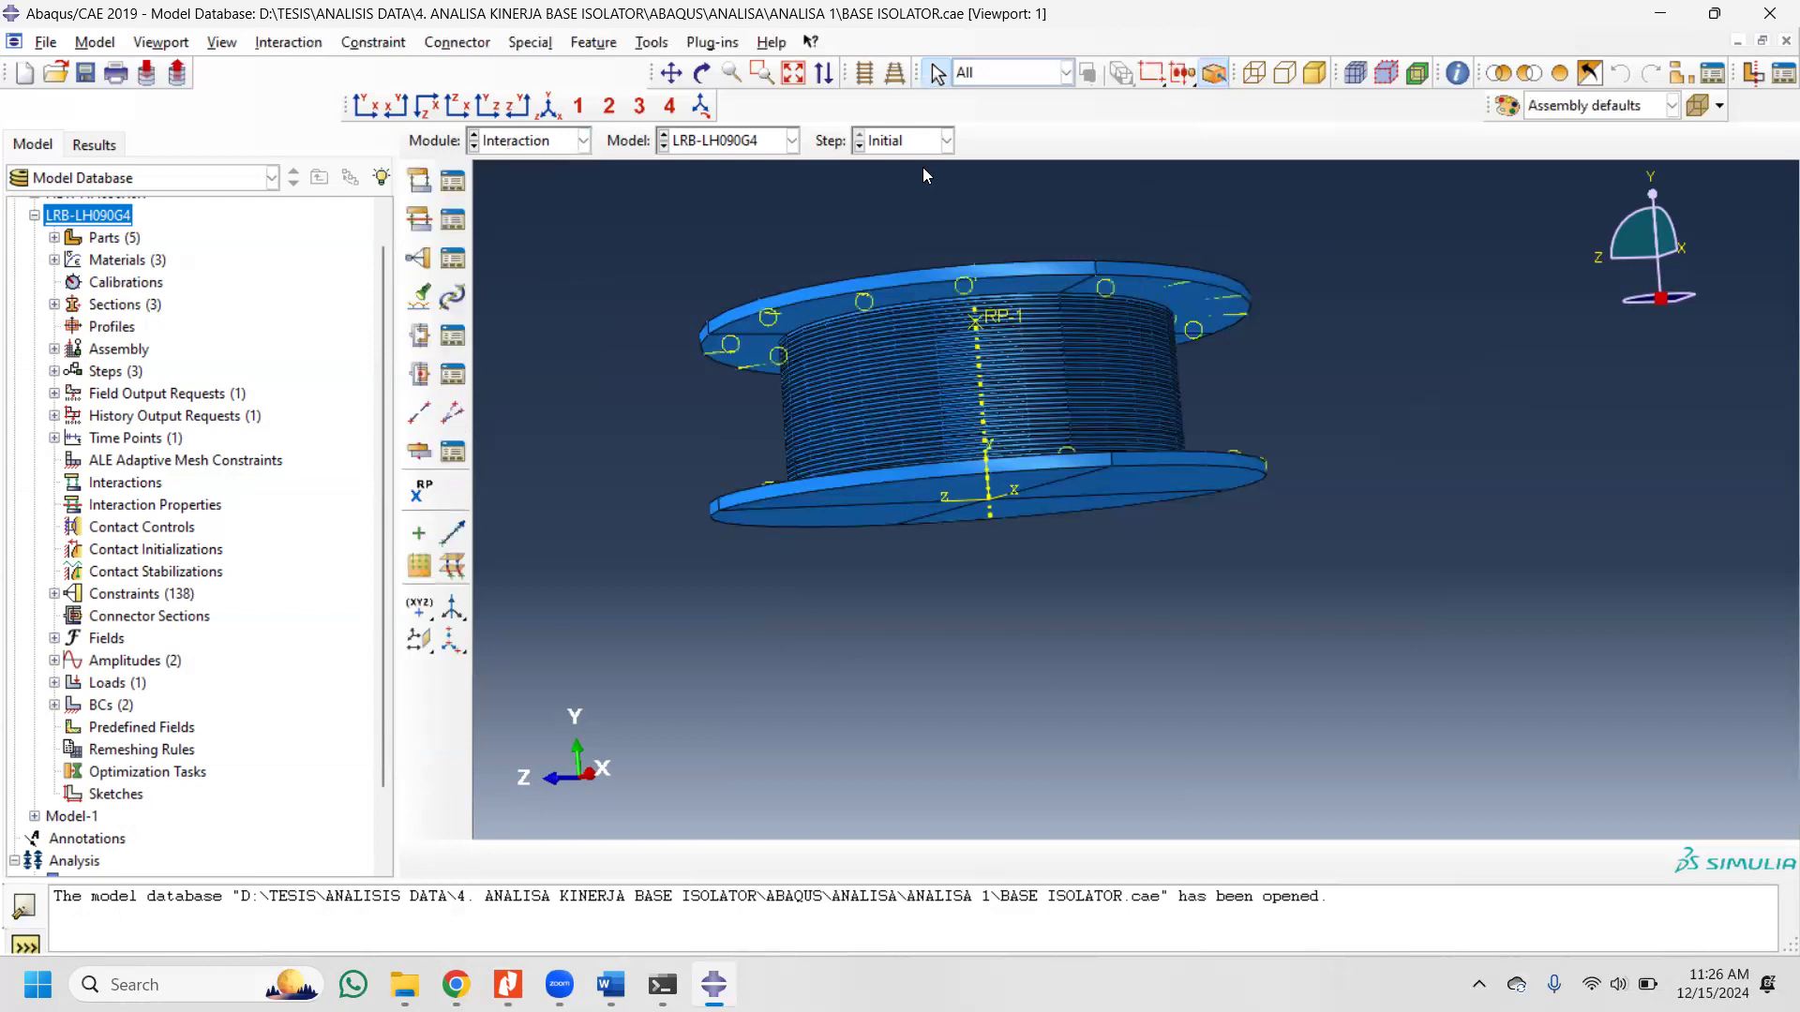
left_click(367, 105)
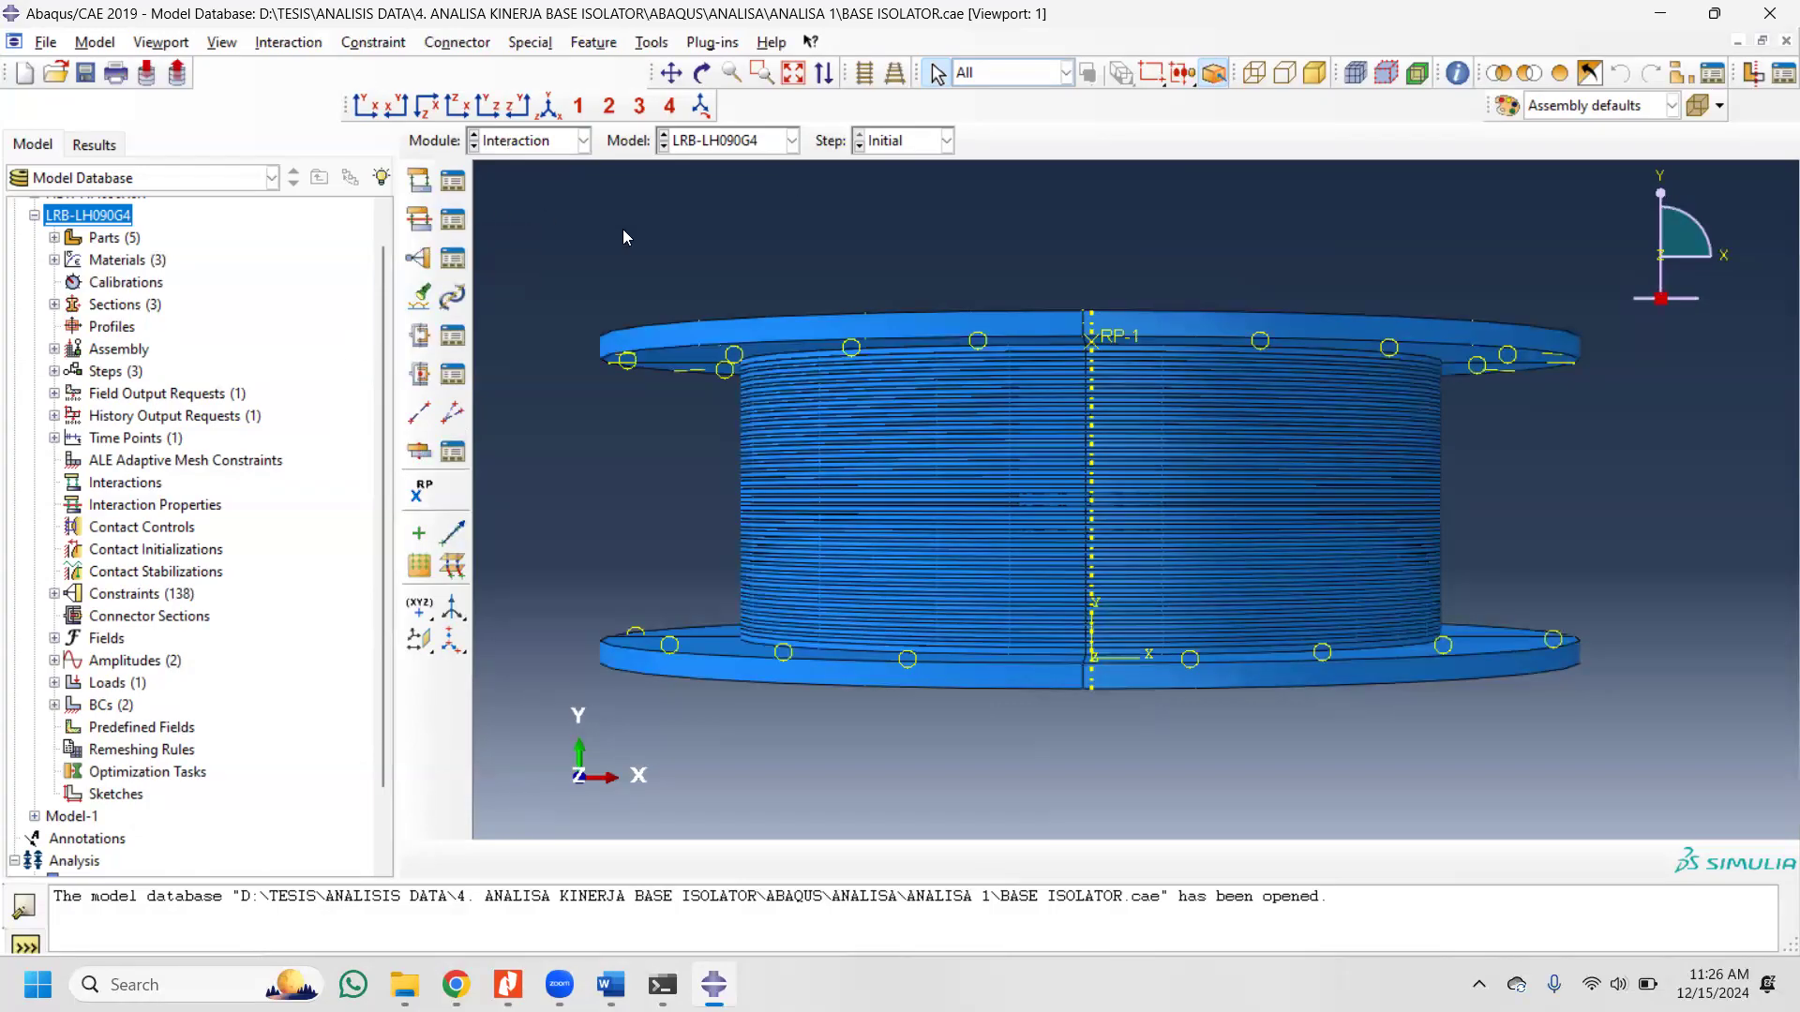
Step: Check the model's existing interactions and interaction properties in their managers, closing each
left_click(453, 188)
left_click(563, 230)
left_click(446, 233)
left_click(501, 272)
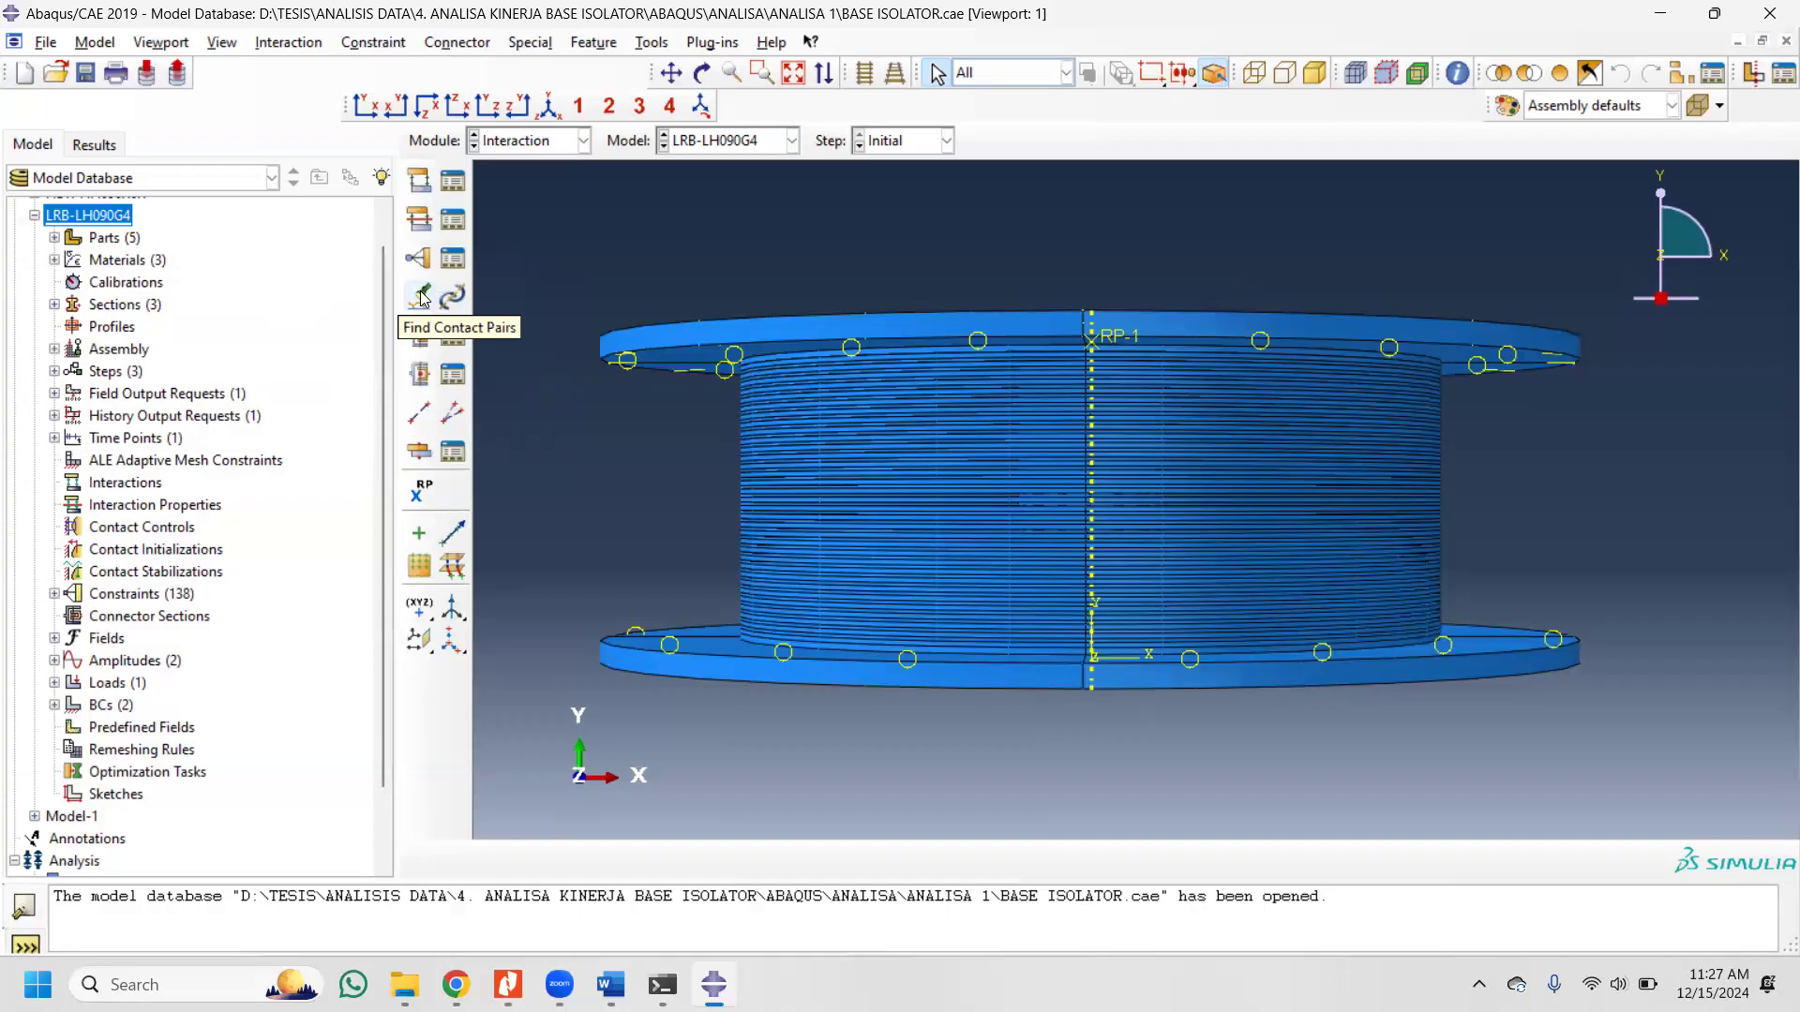
Step: Find contact pairs across the whole model and look through the list of candidates
left_click(420, 296)
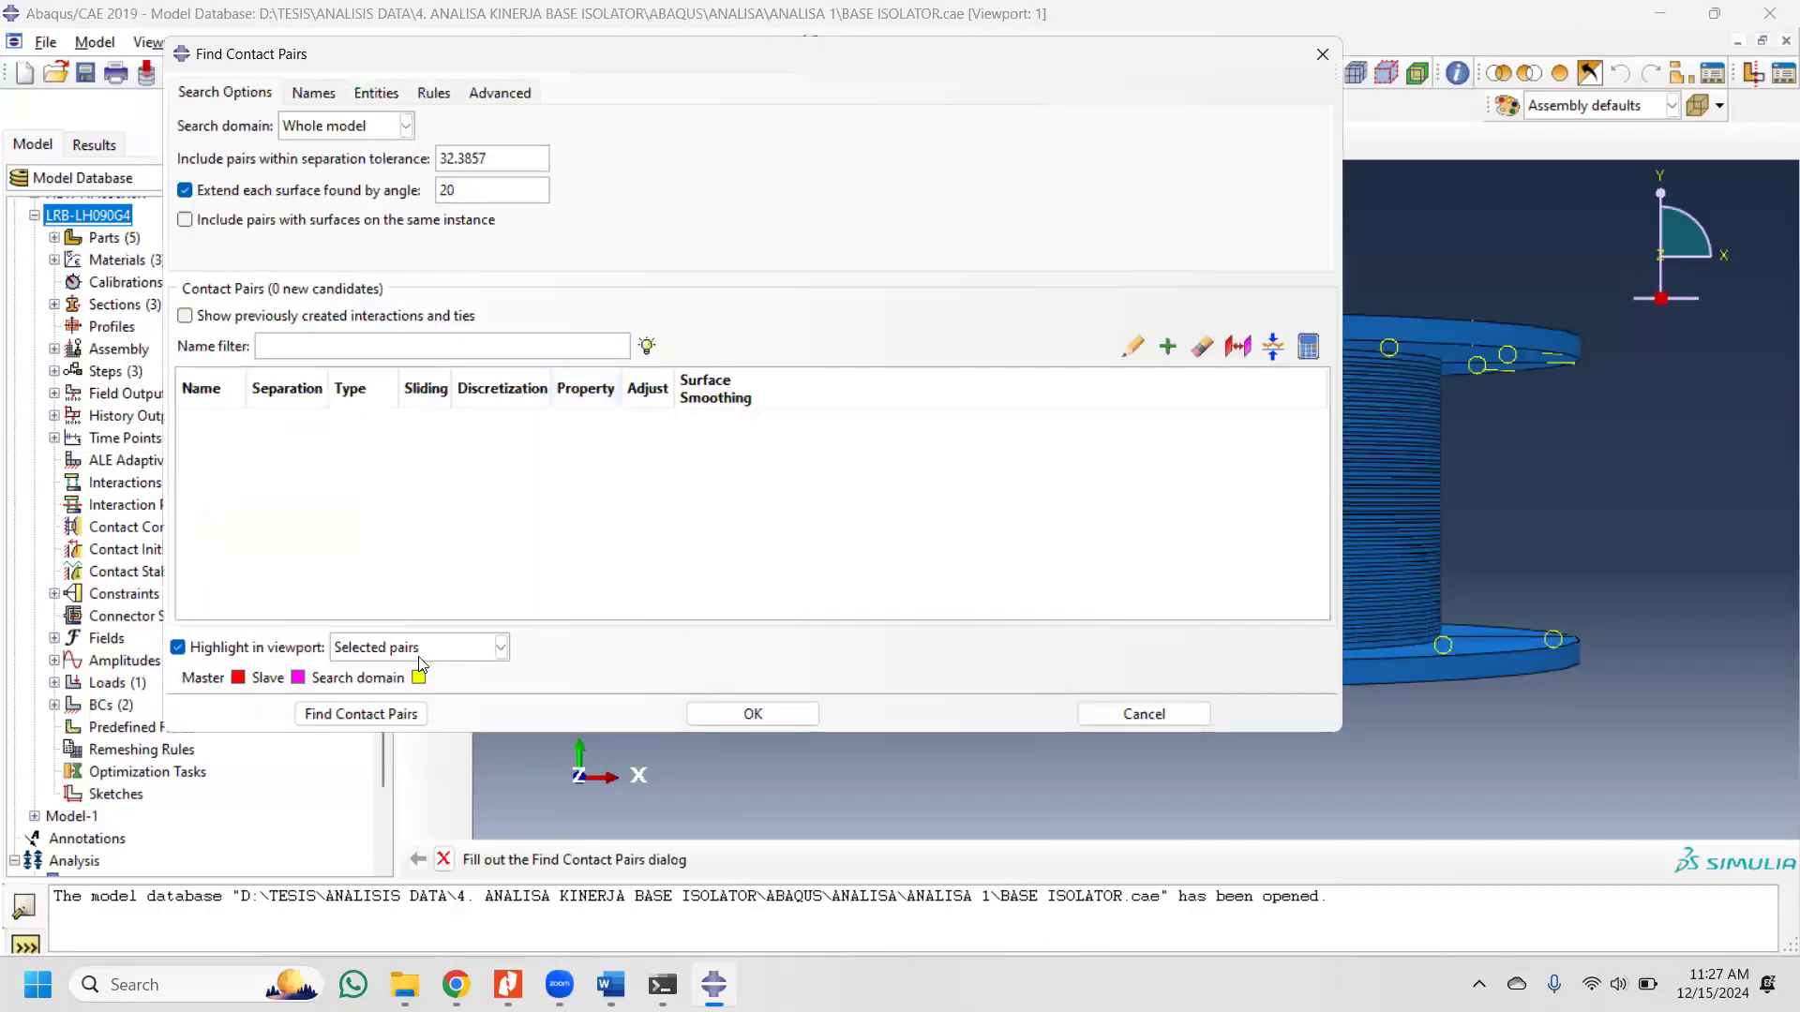
left_click(413, 715)
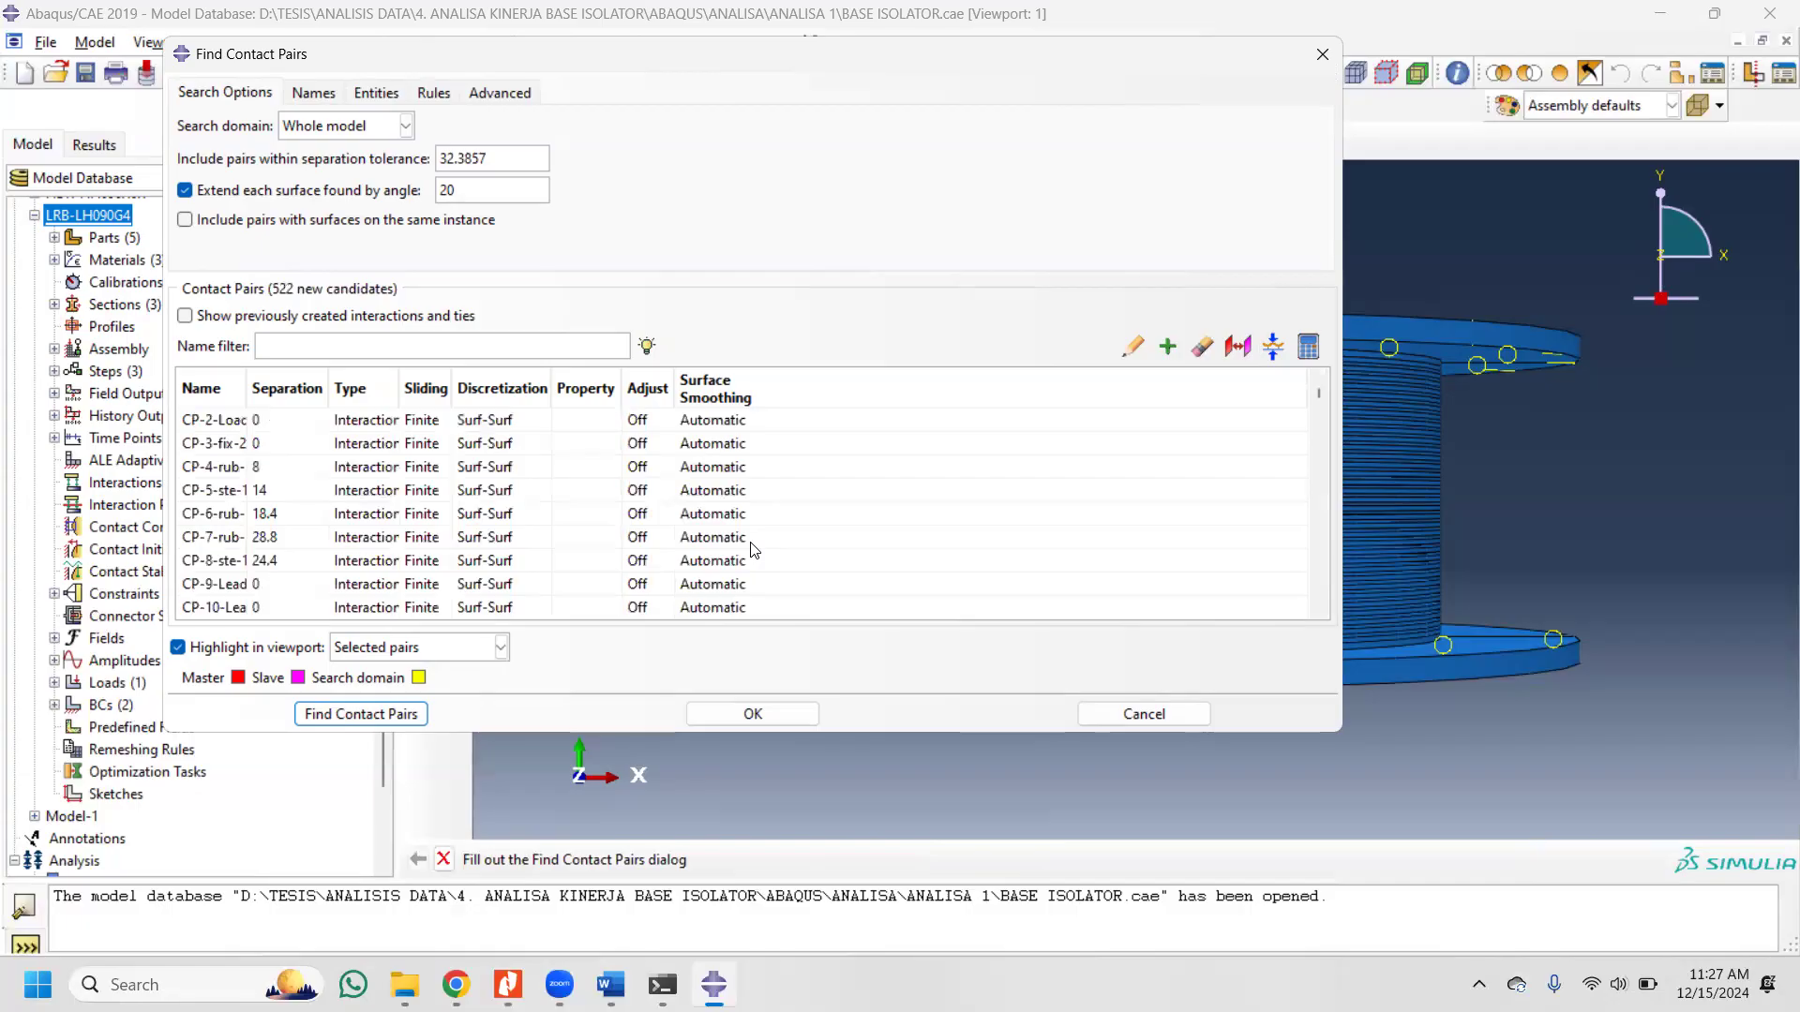
scroll(241, 488, "down", 11)
scroll(243, 485, "up", 4)
scroll(258, 479, "up", 7)
Step: Examine the slave adjustment and discretization options available for all contact pair candidates
double_click(642, 390)
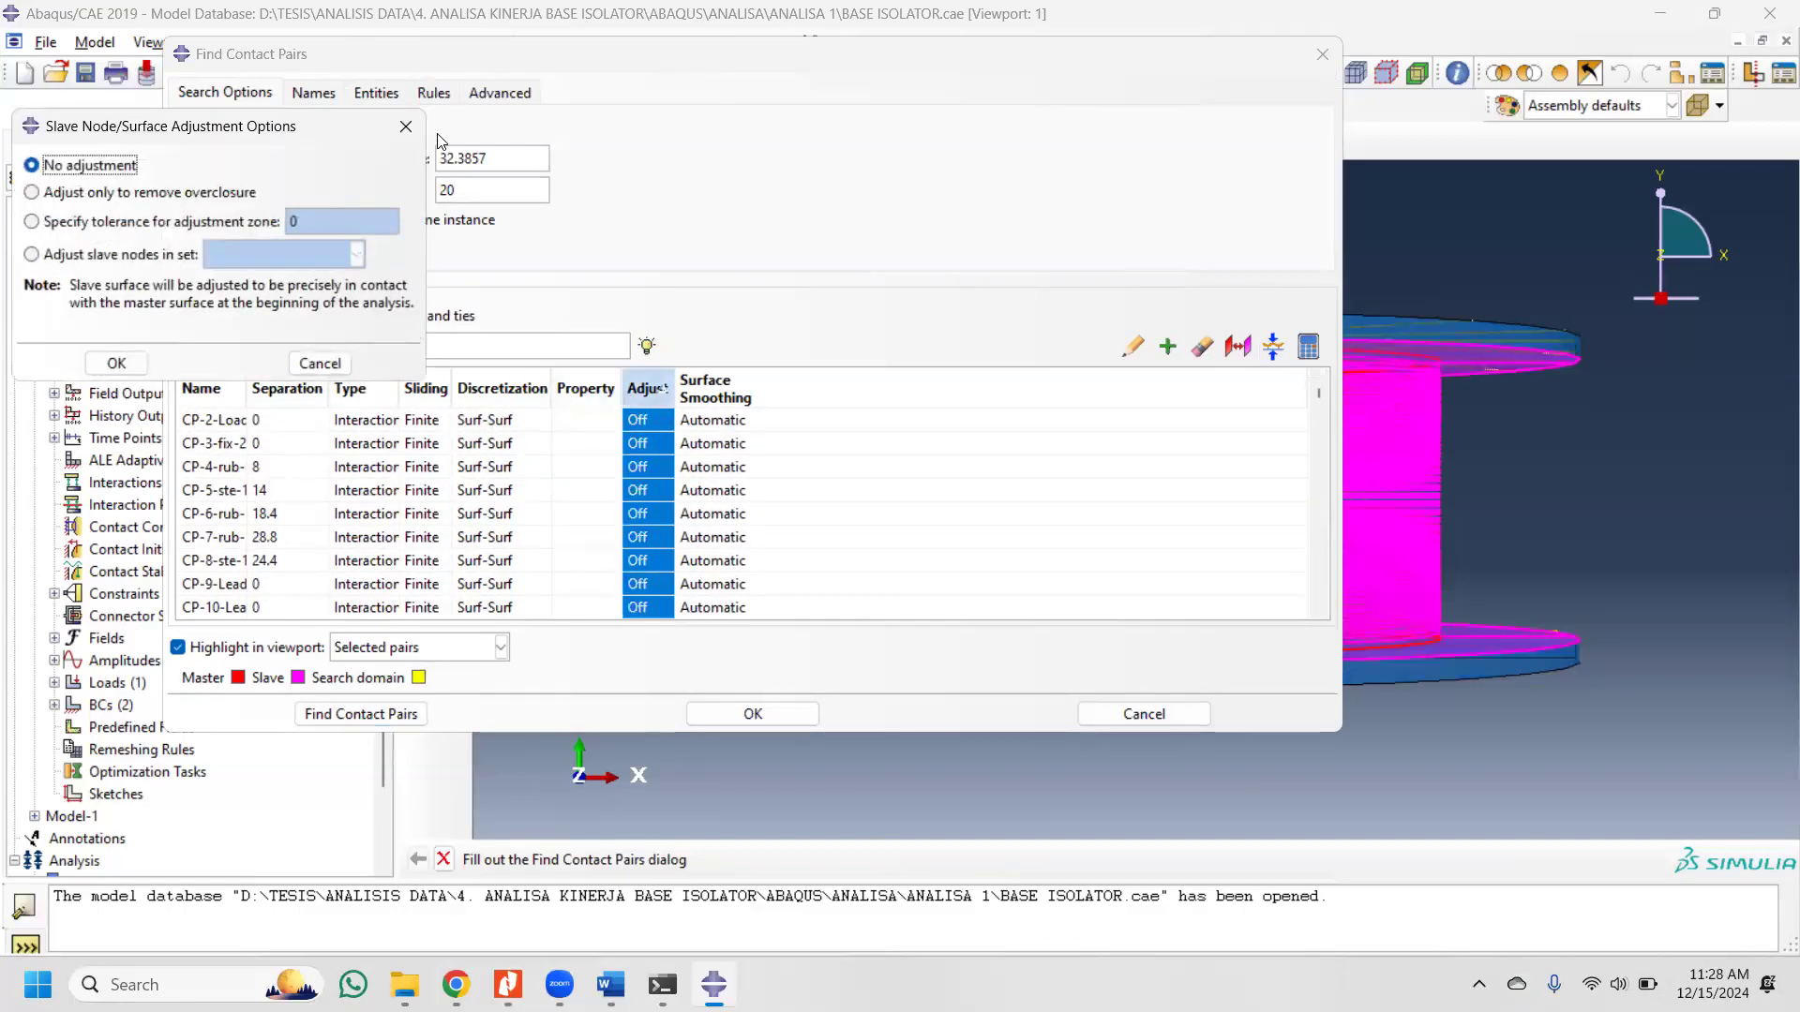
left_click(406, 126)
left_click(476, 391)
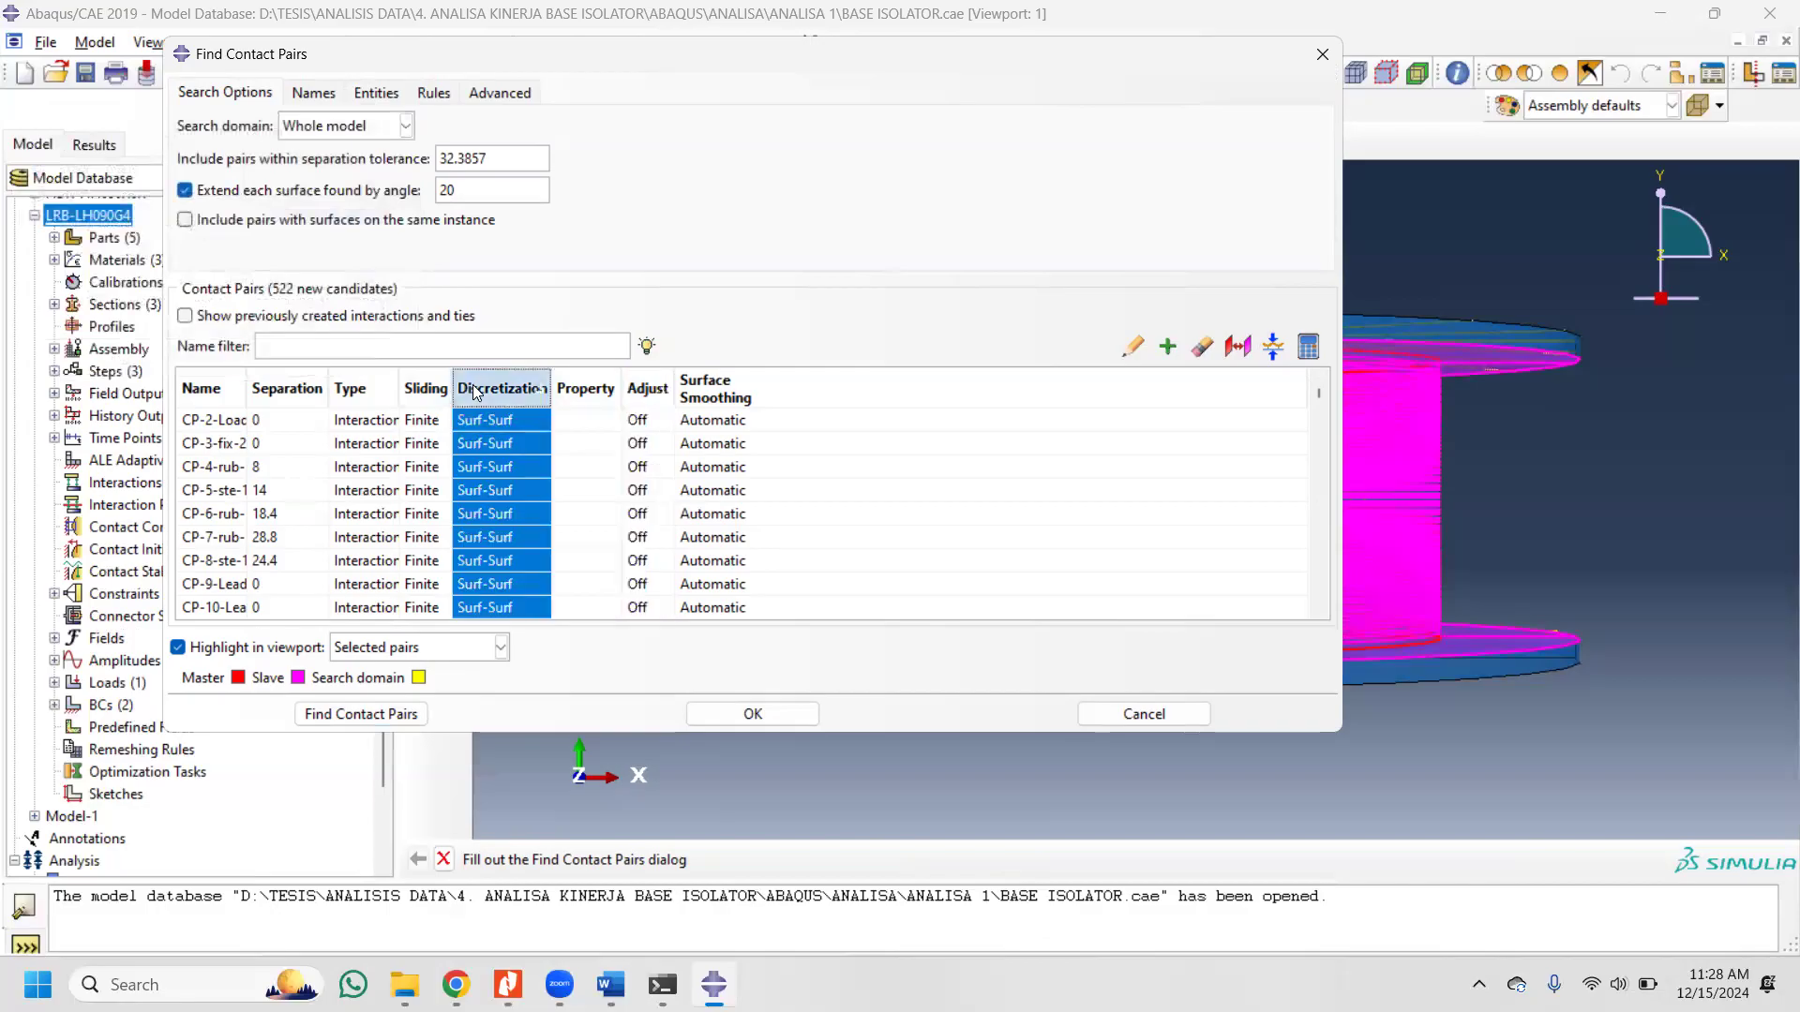
double_click(476, 392)
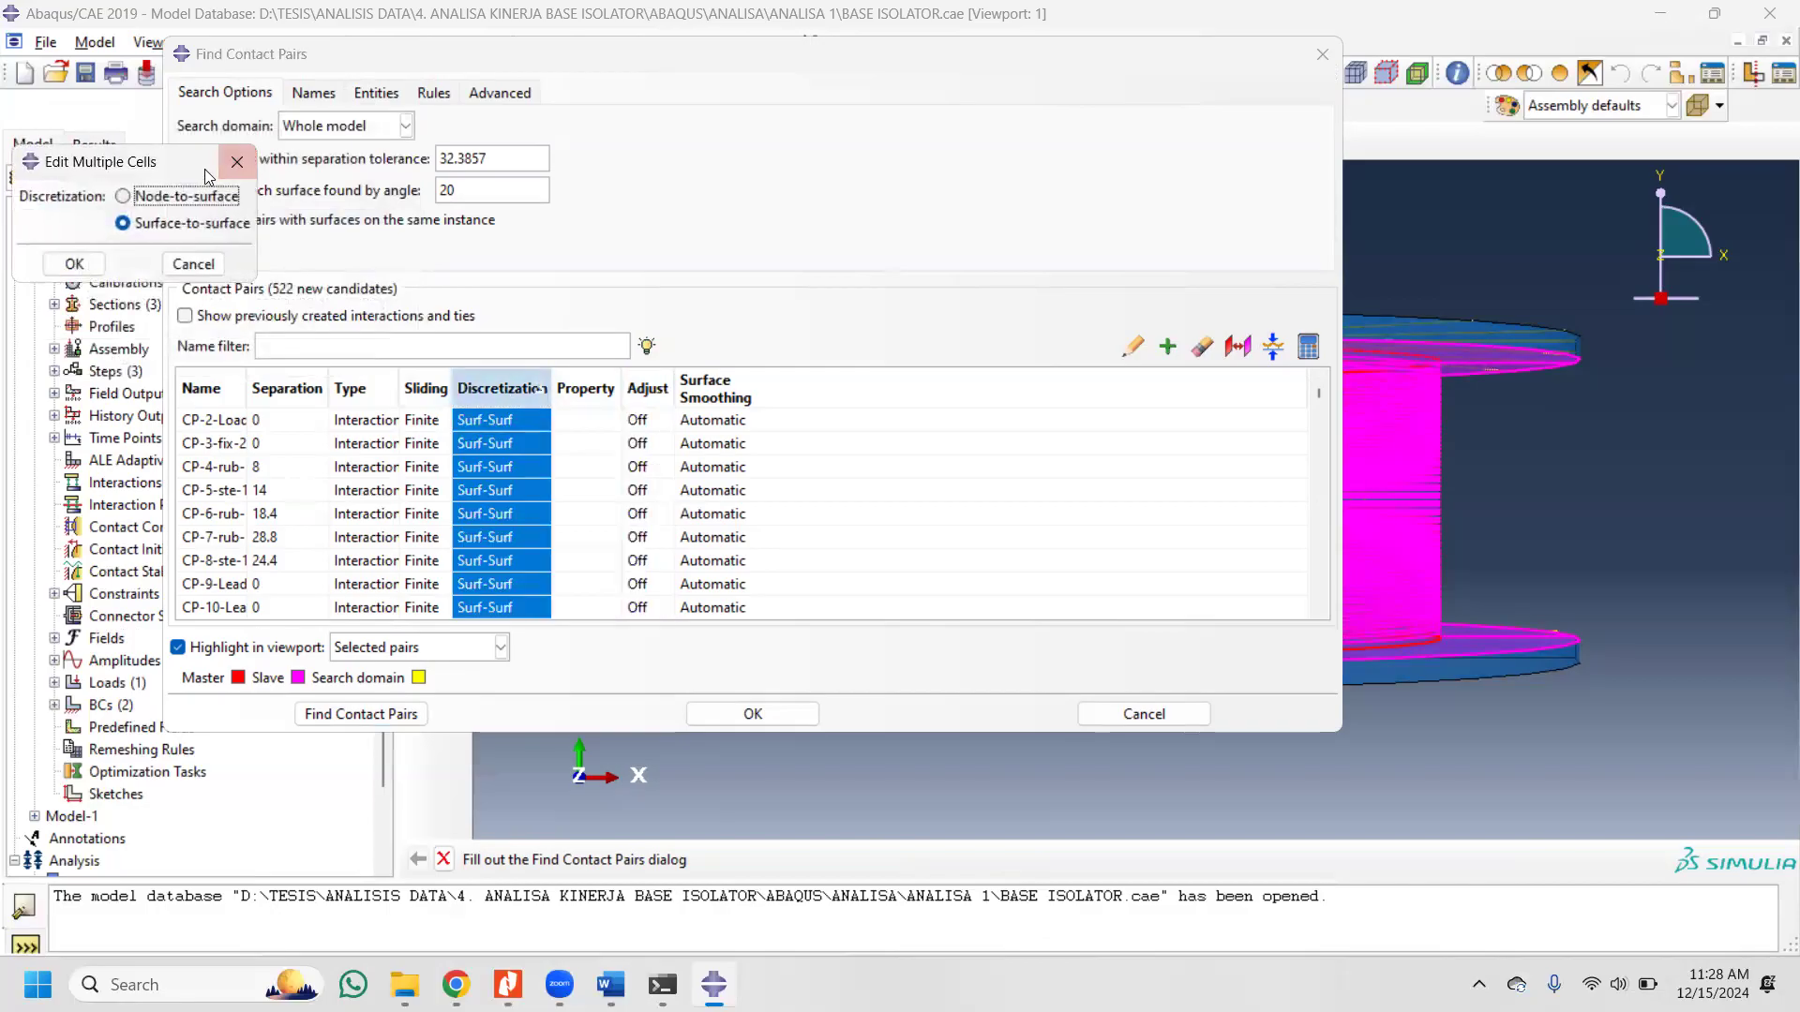
Step: Try changing the type of all contact pair candidates to Tie constraint, discarding the changes on closing
left_click(391, 392)
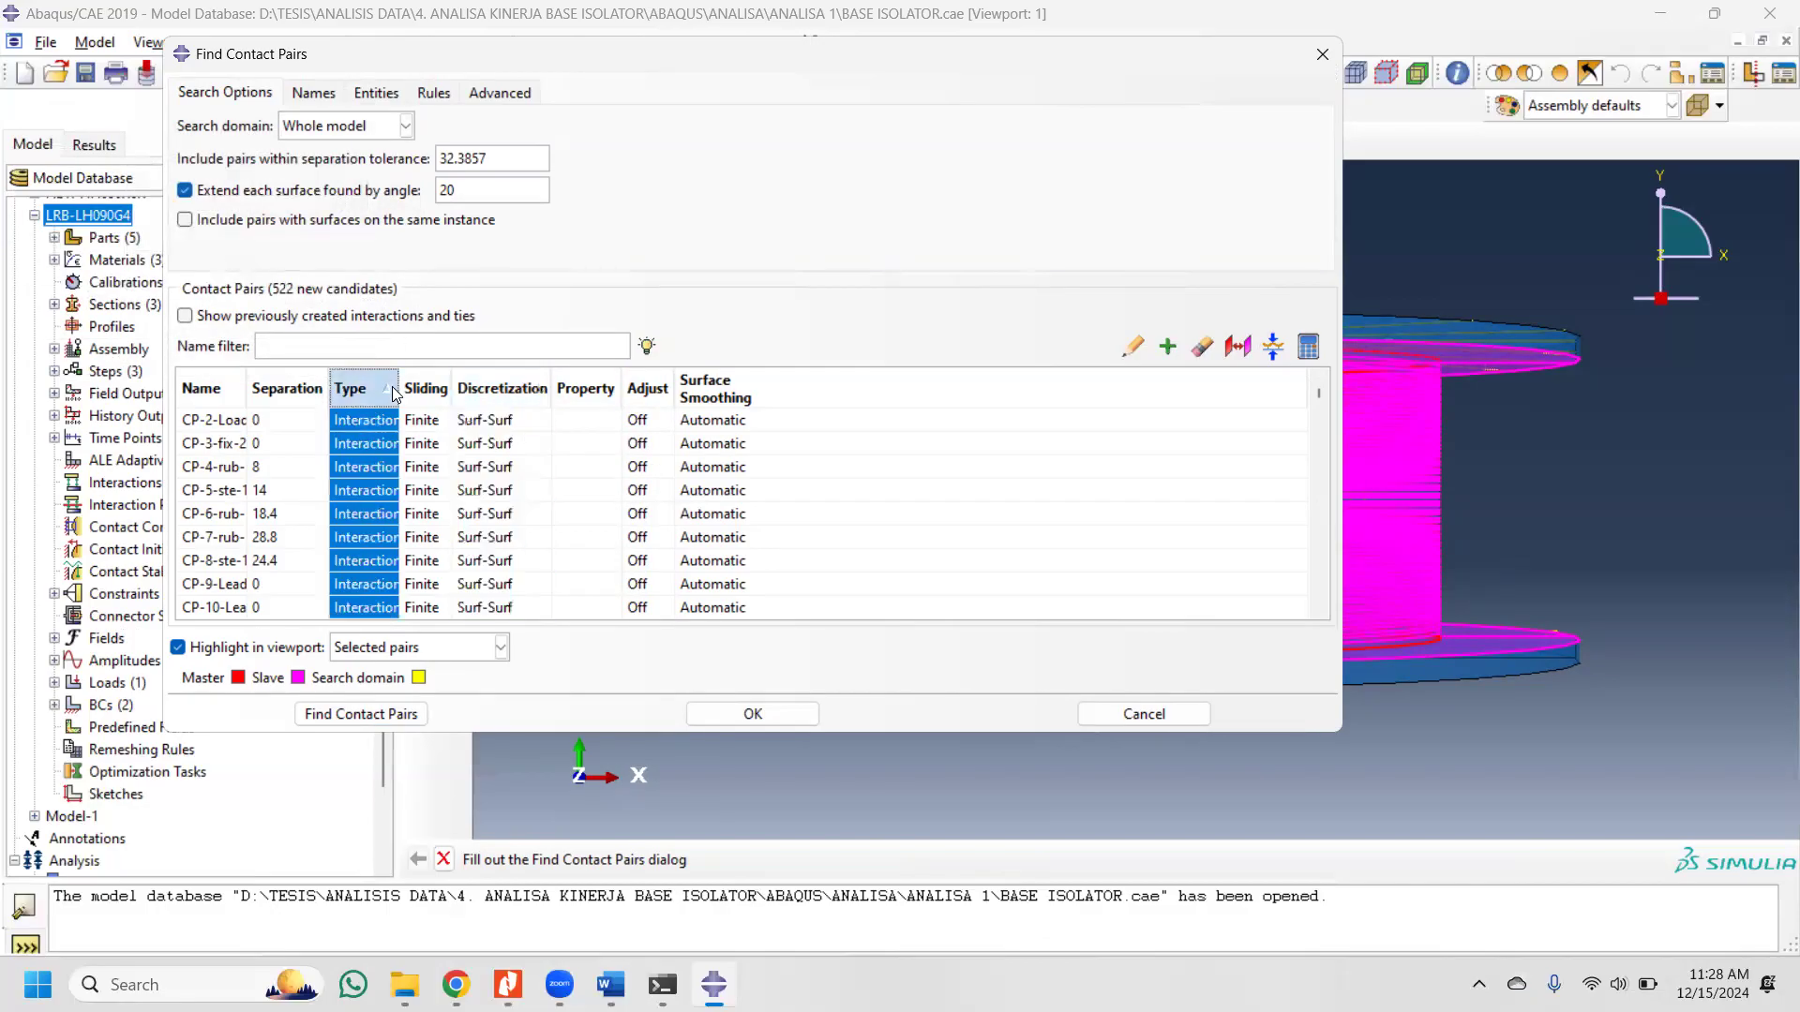
double_click(394, 394)
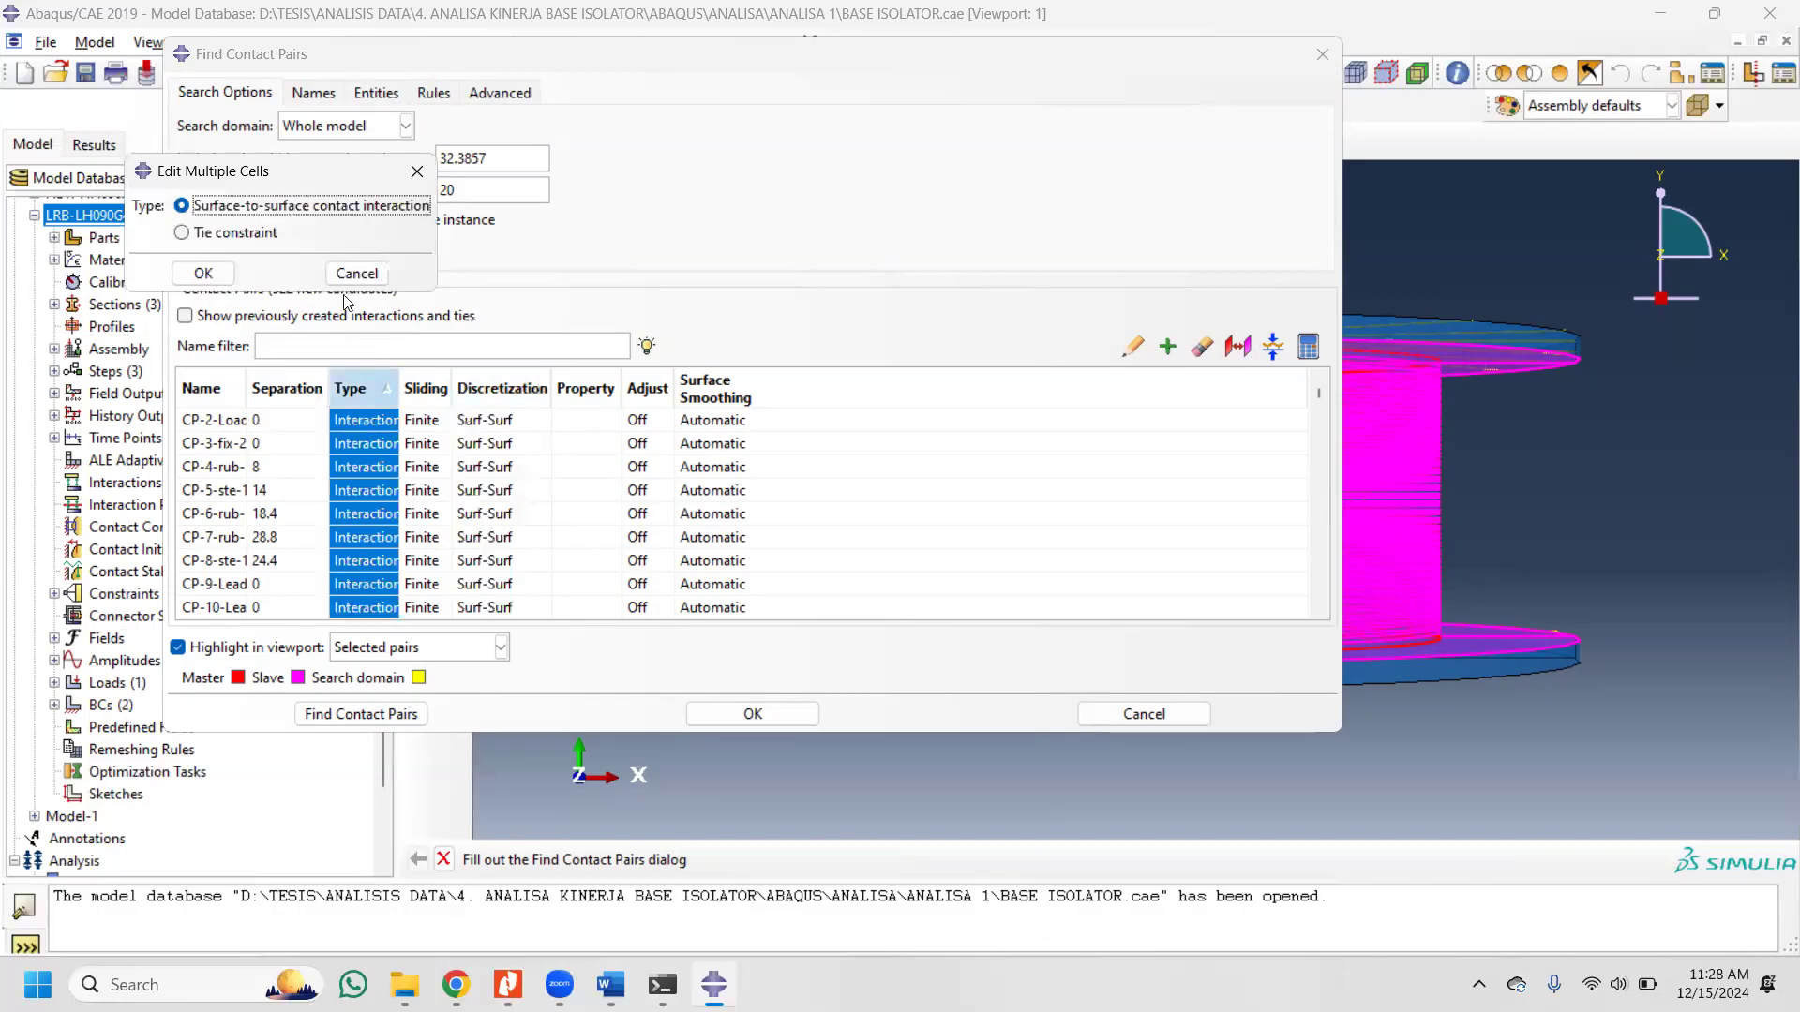
left_click(259, 232)
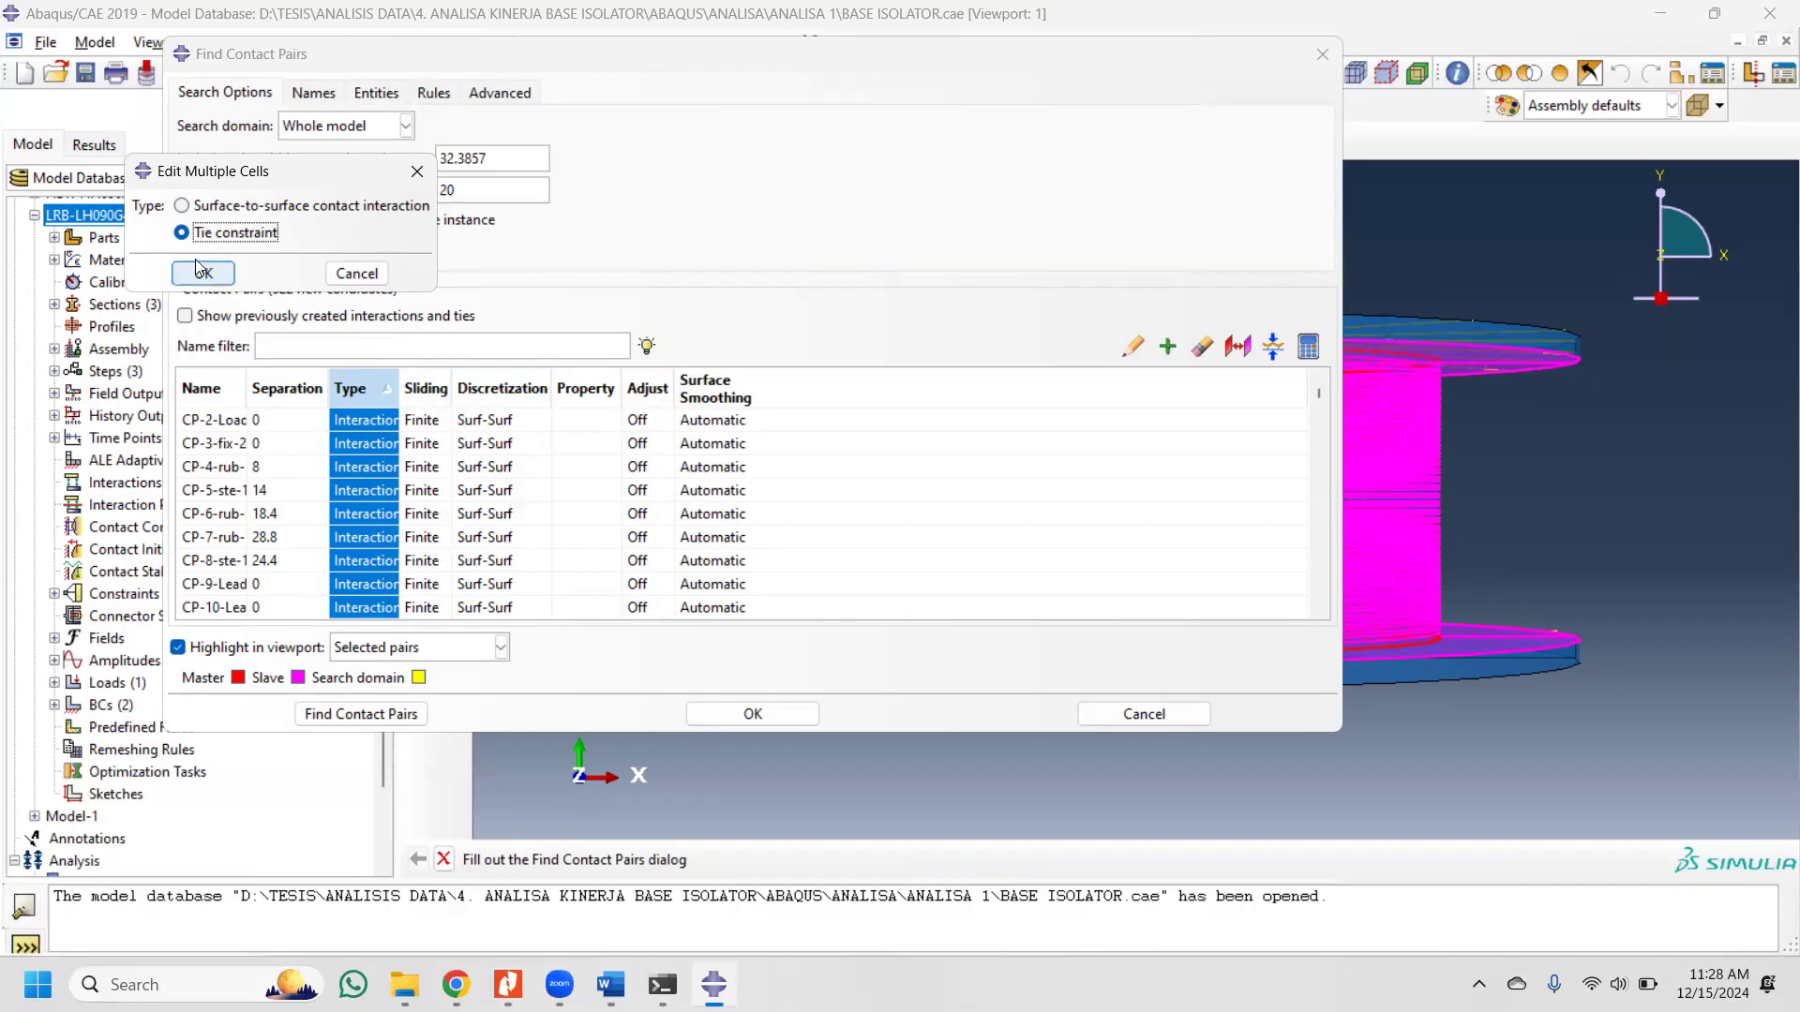
left_click(205, 273)
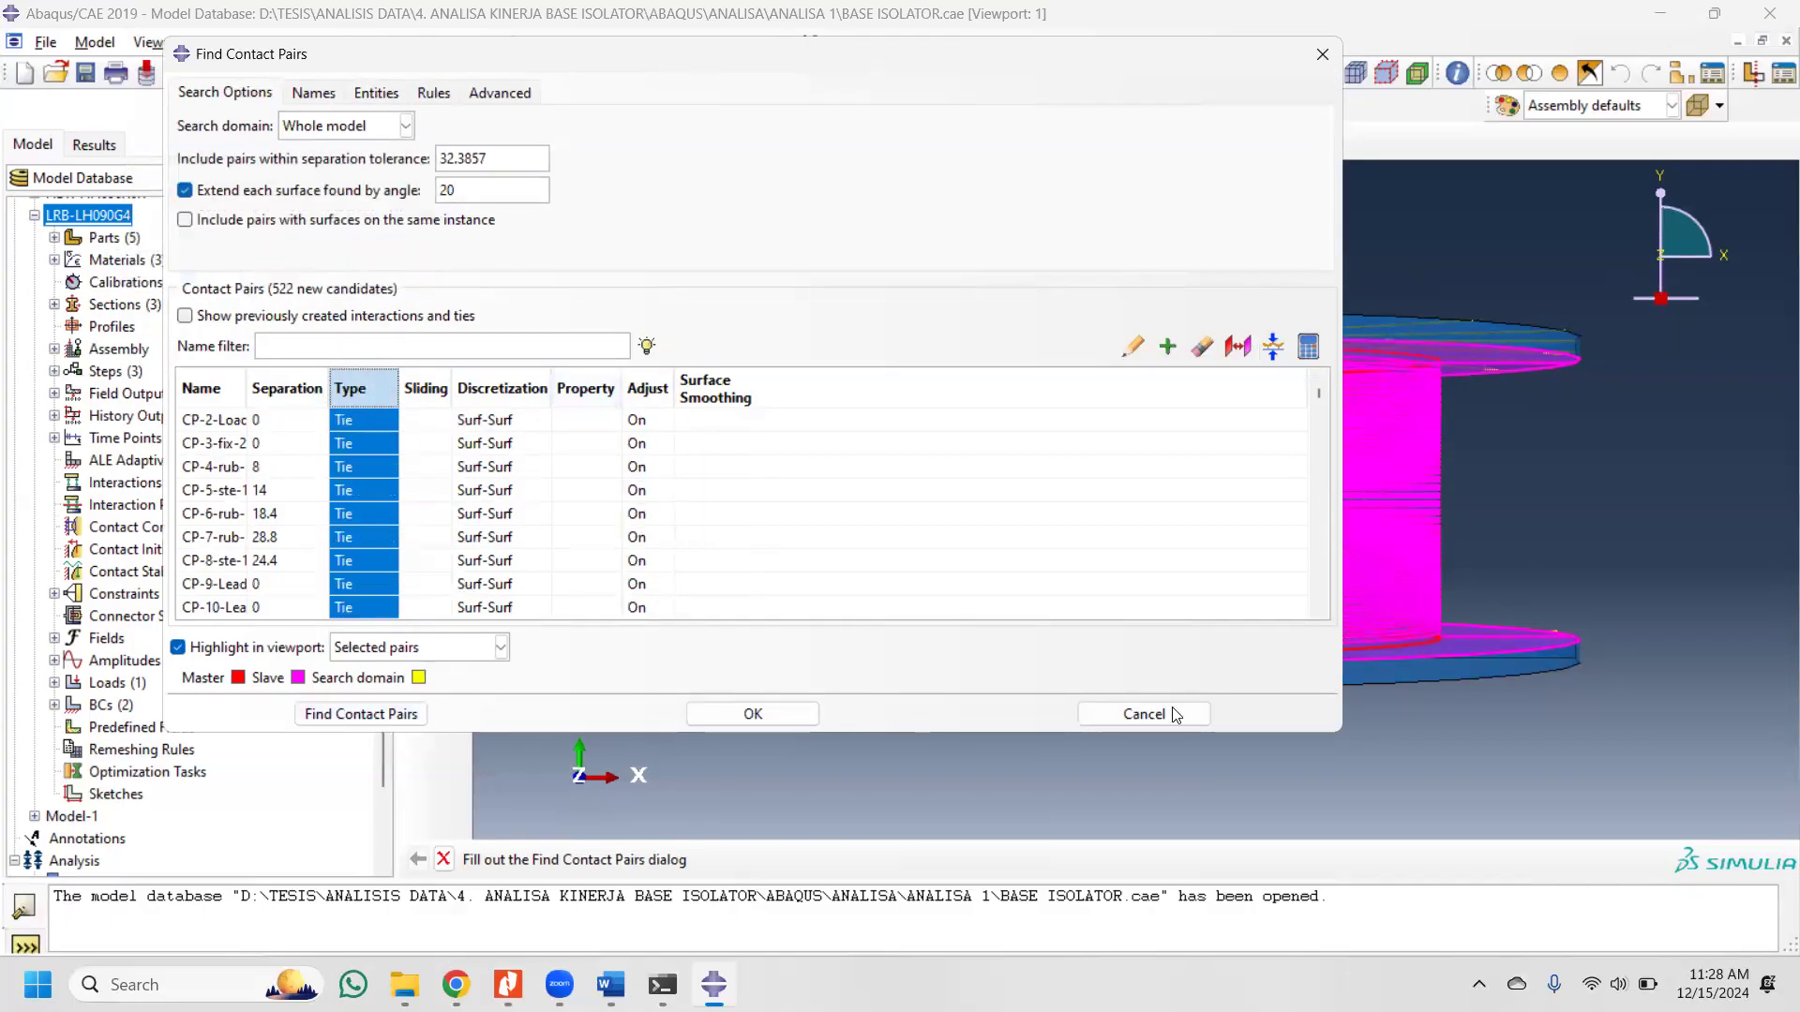
left_click(1105, 716)
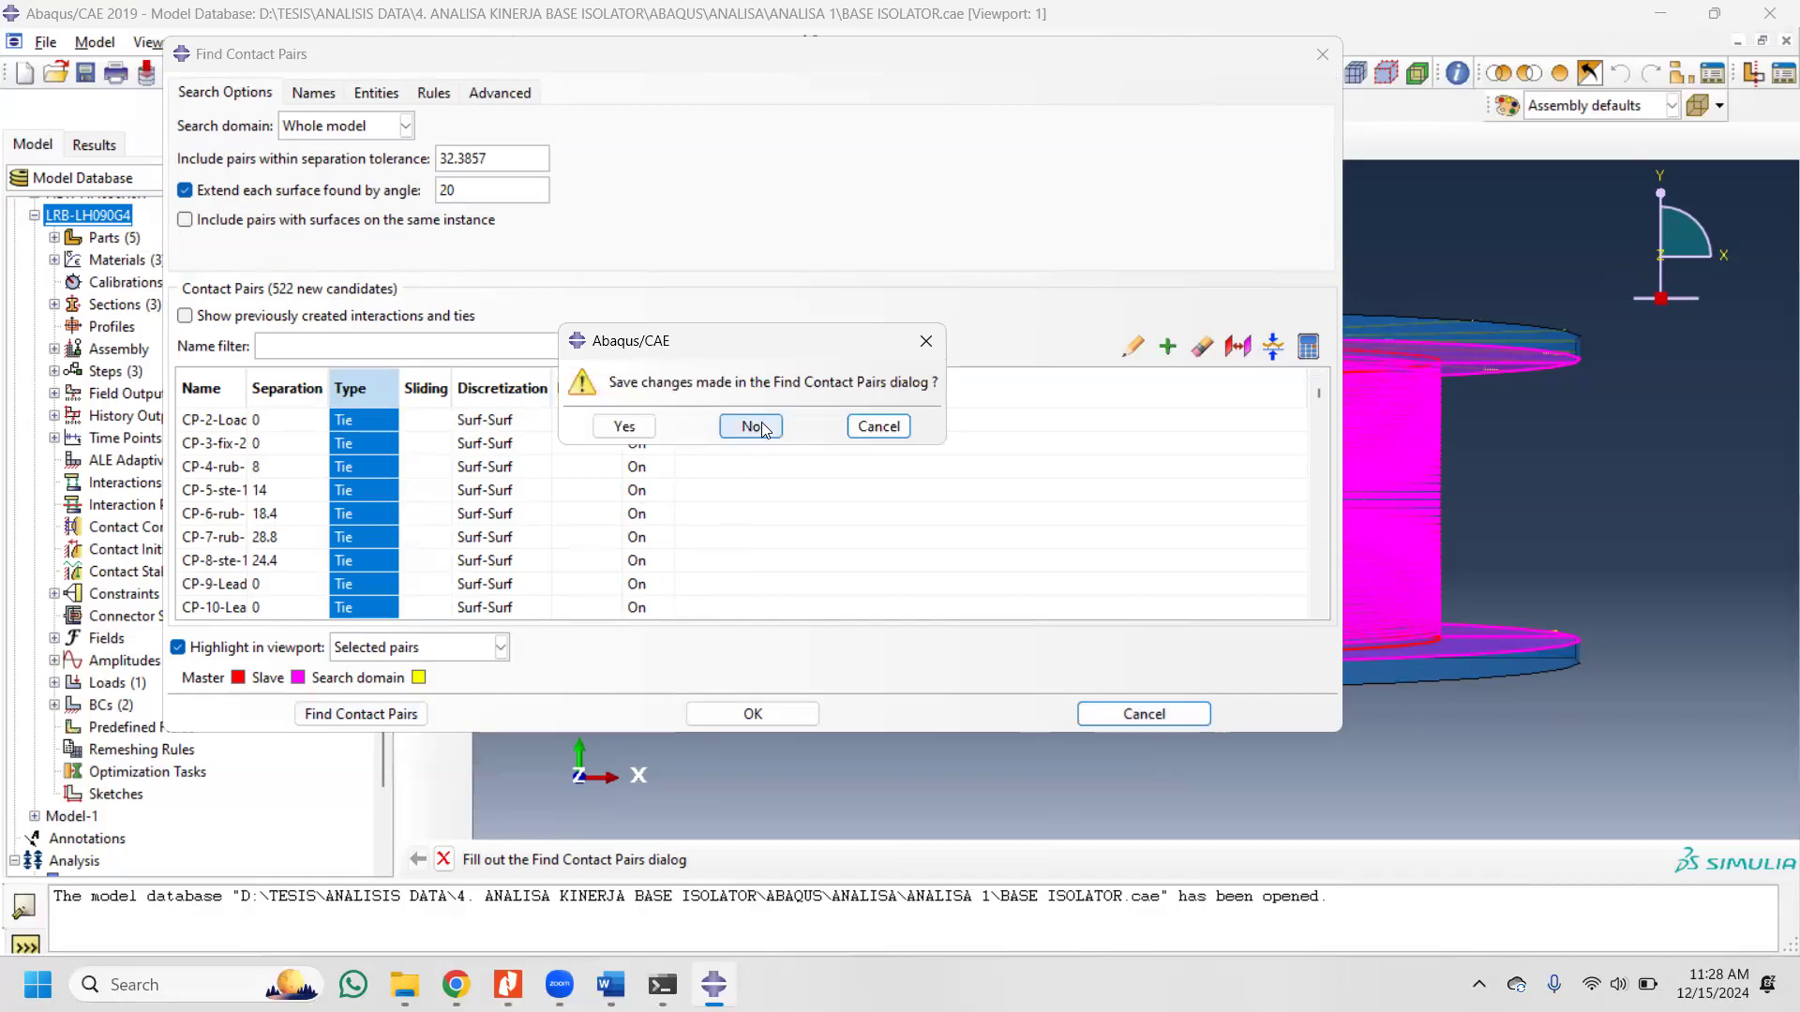
left_click(763, 428)
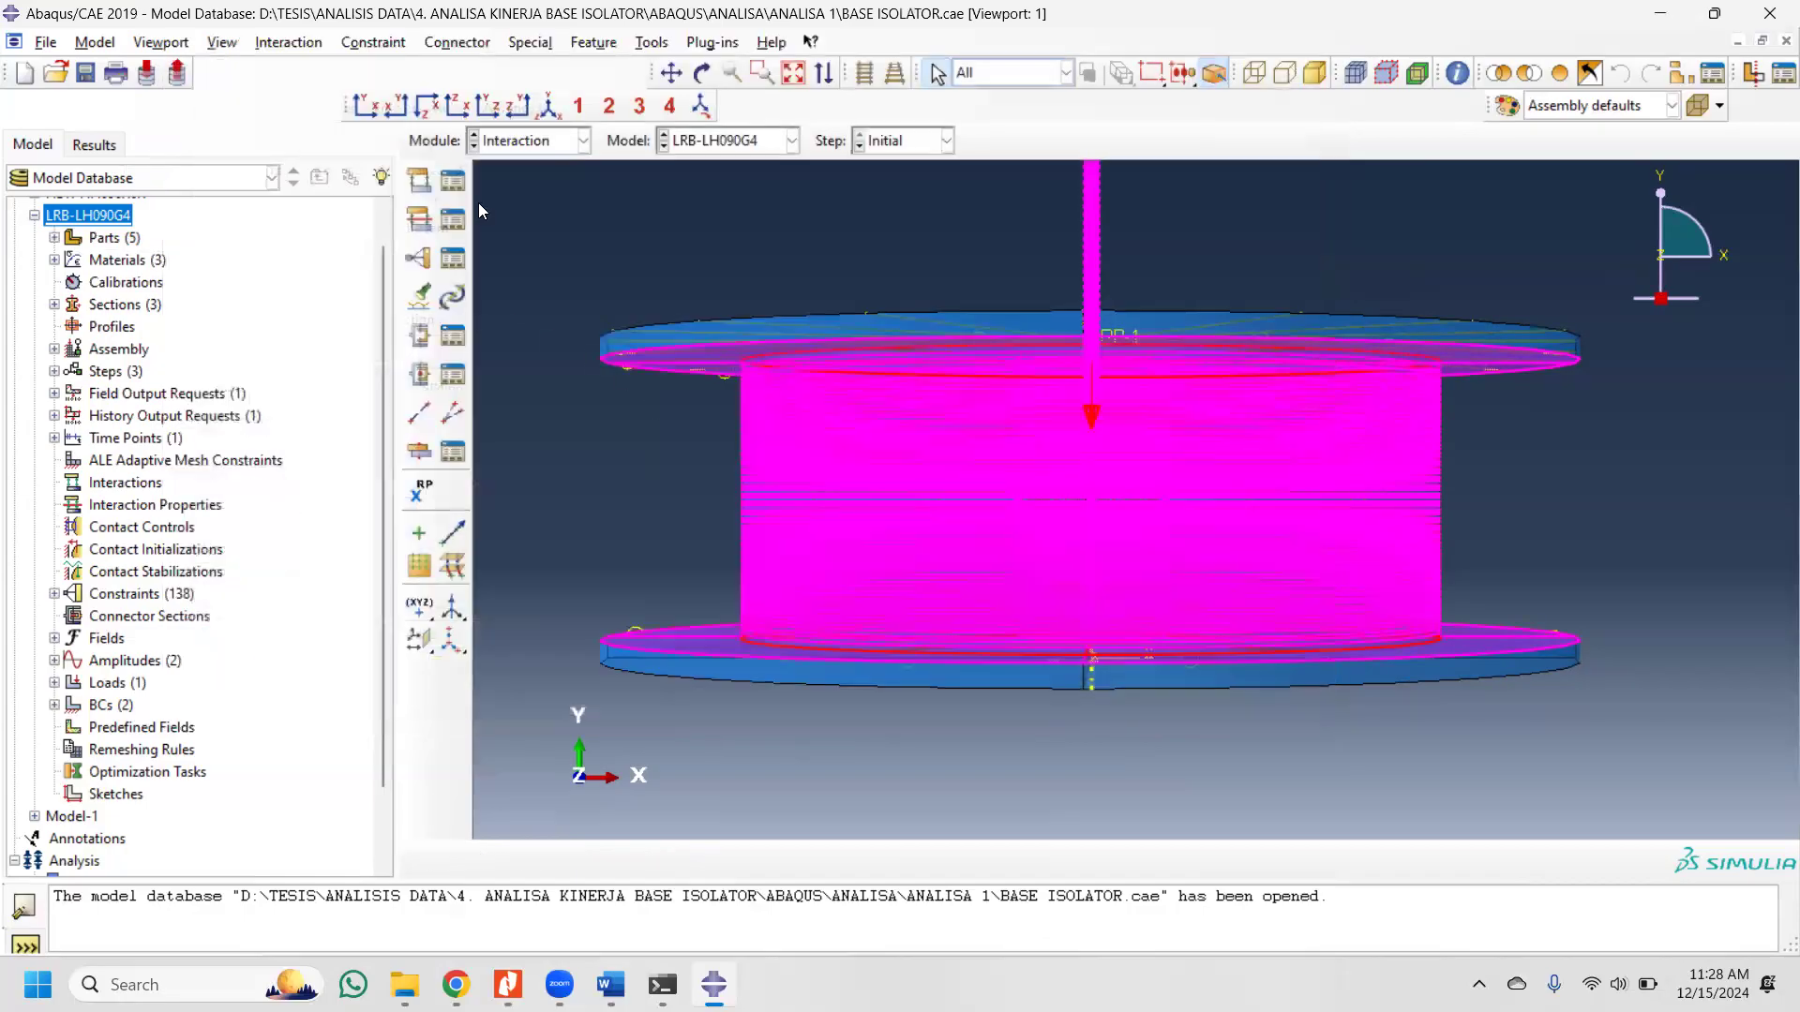
Step: Look at the interaction types offered for the Initial step, tilt the isolator, and check the Interaction Manager
left_click(421, 180)
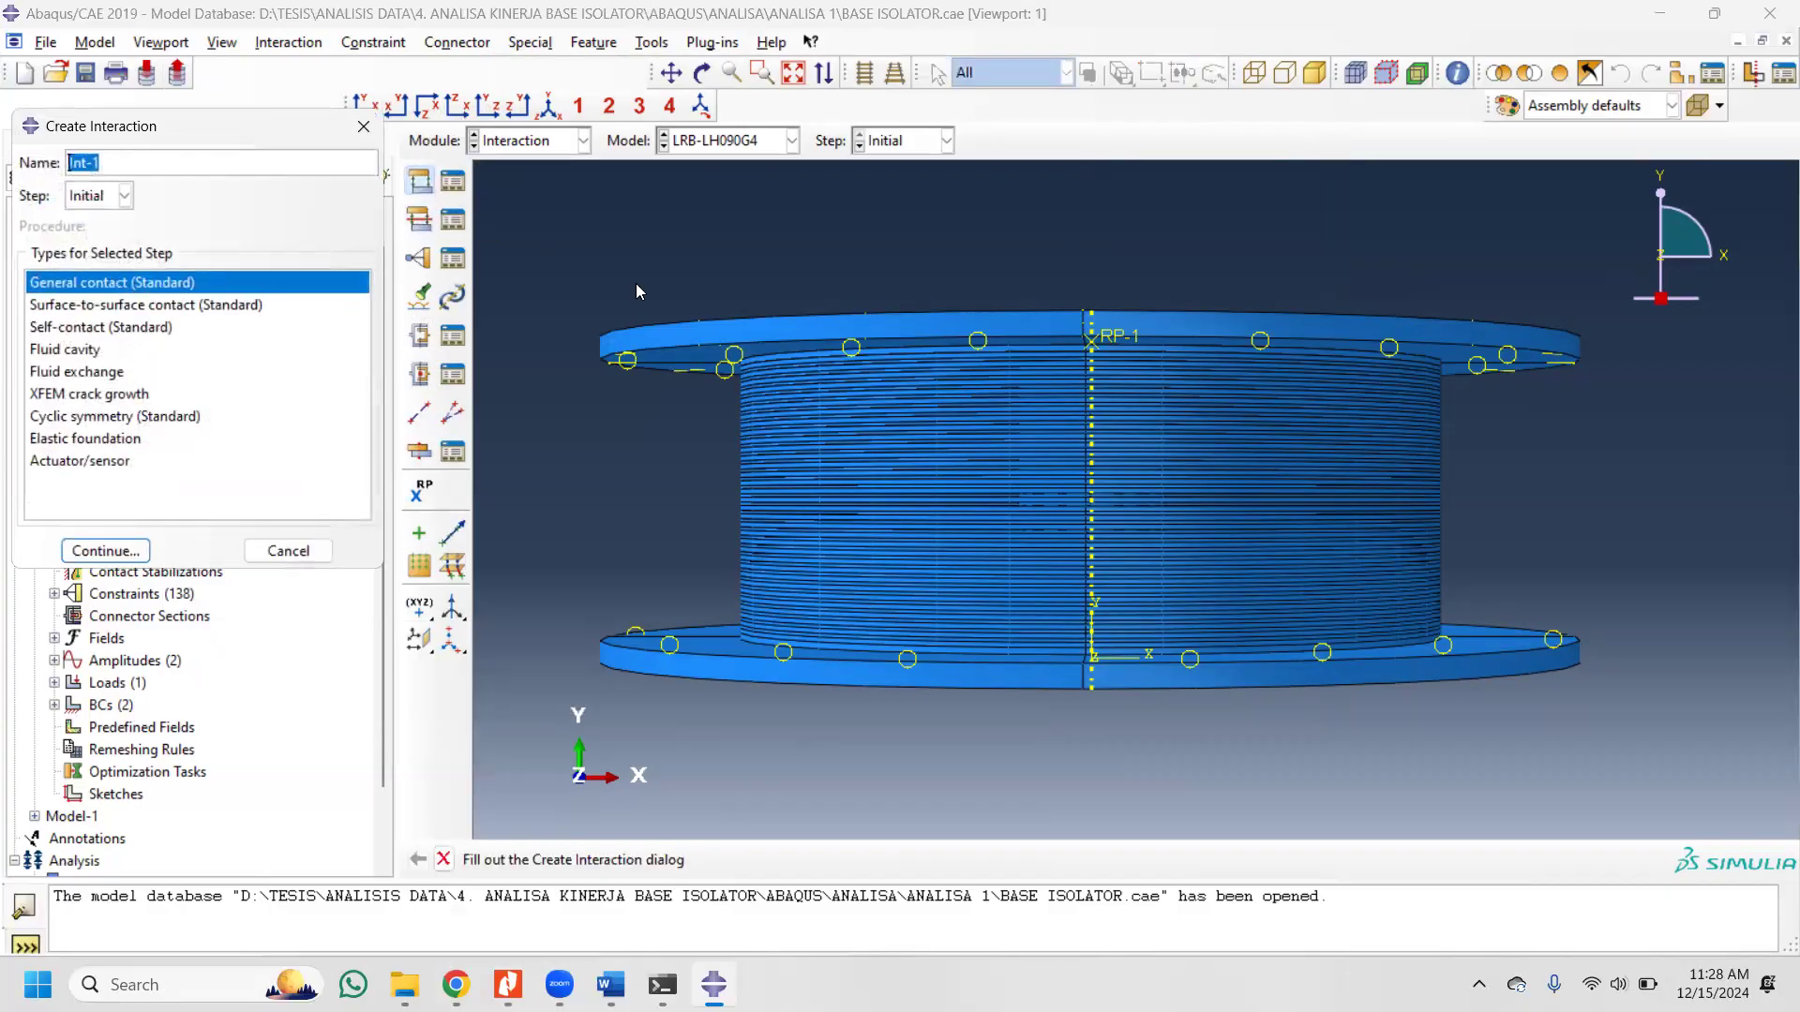
left_click(702, 74)
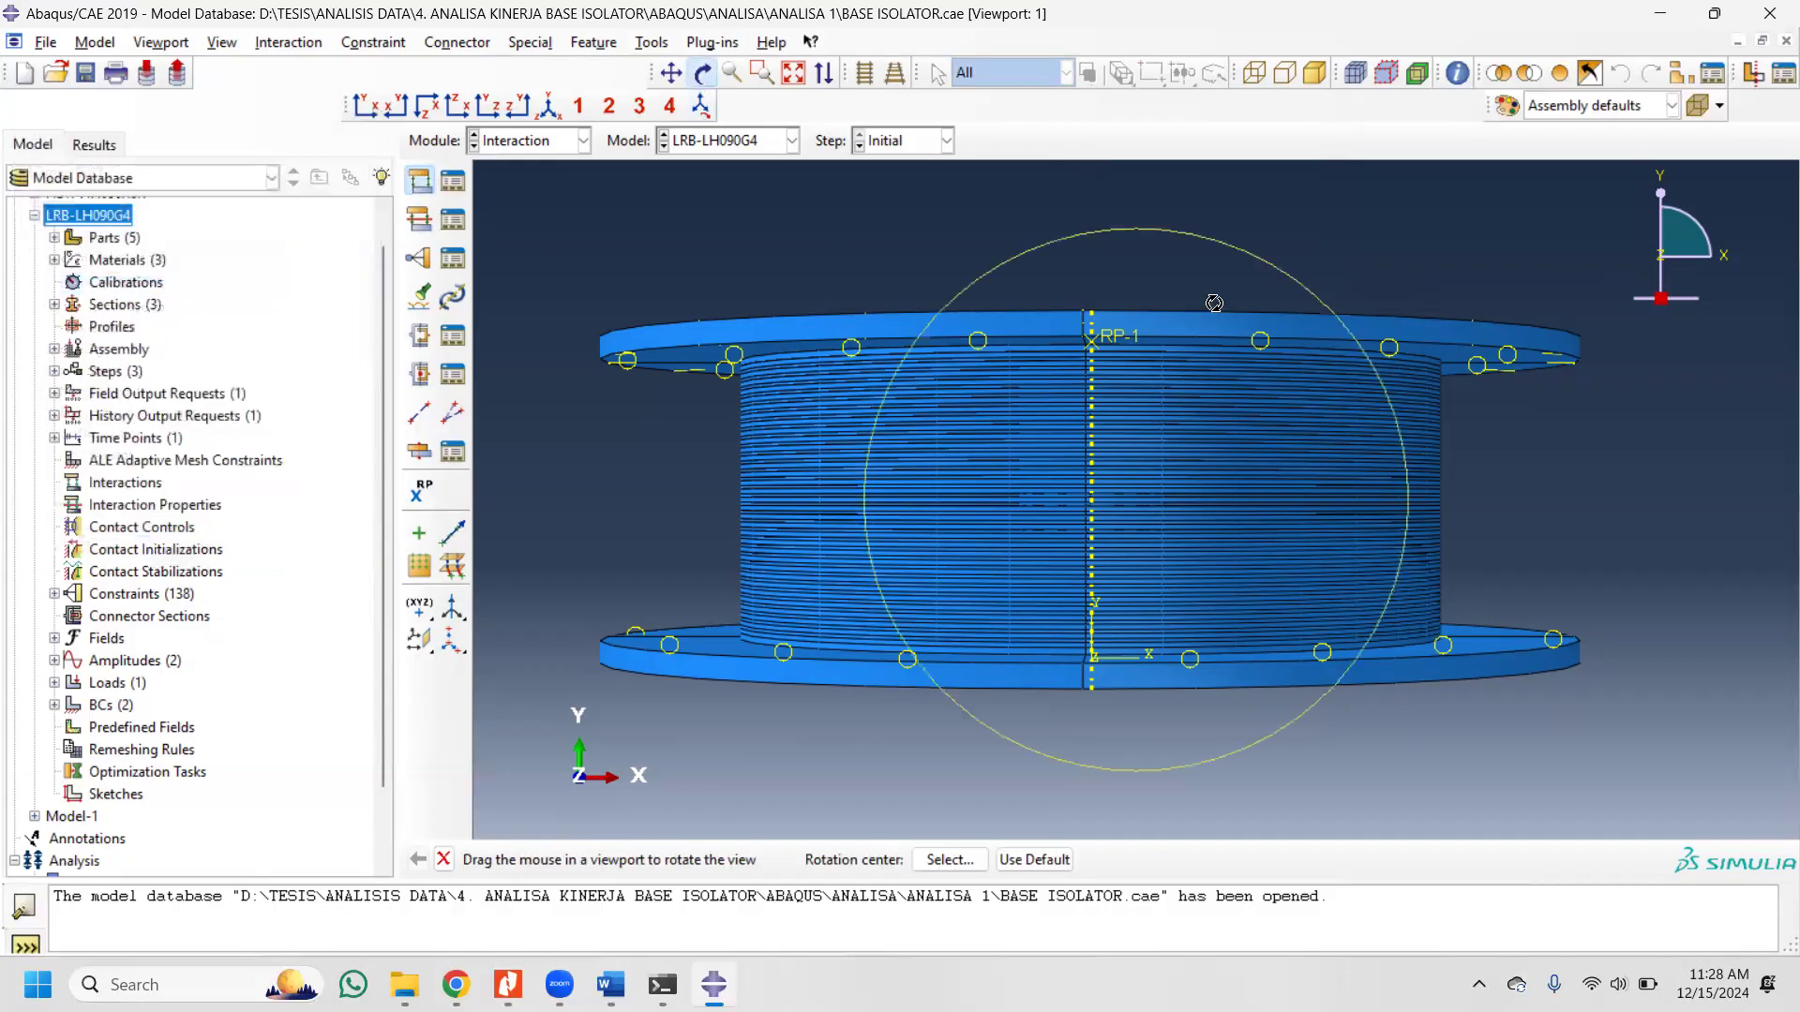
mouse_move(1241, 436)
left_mouse_down()
mouse_move(1230, 546)
mouse_move(1214, 393)
mouse_move(1221, 459)
left_mouse_up()
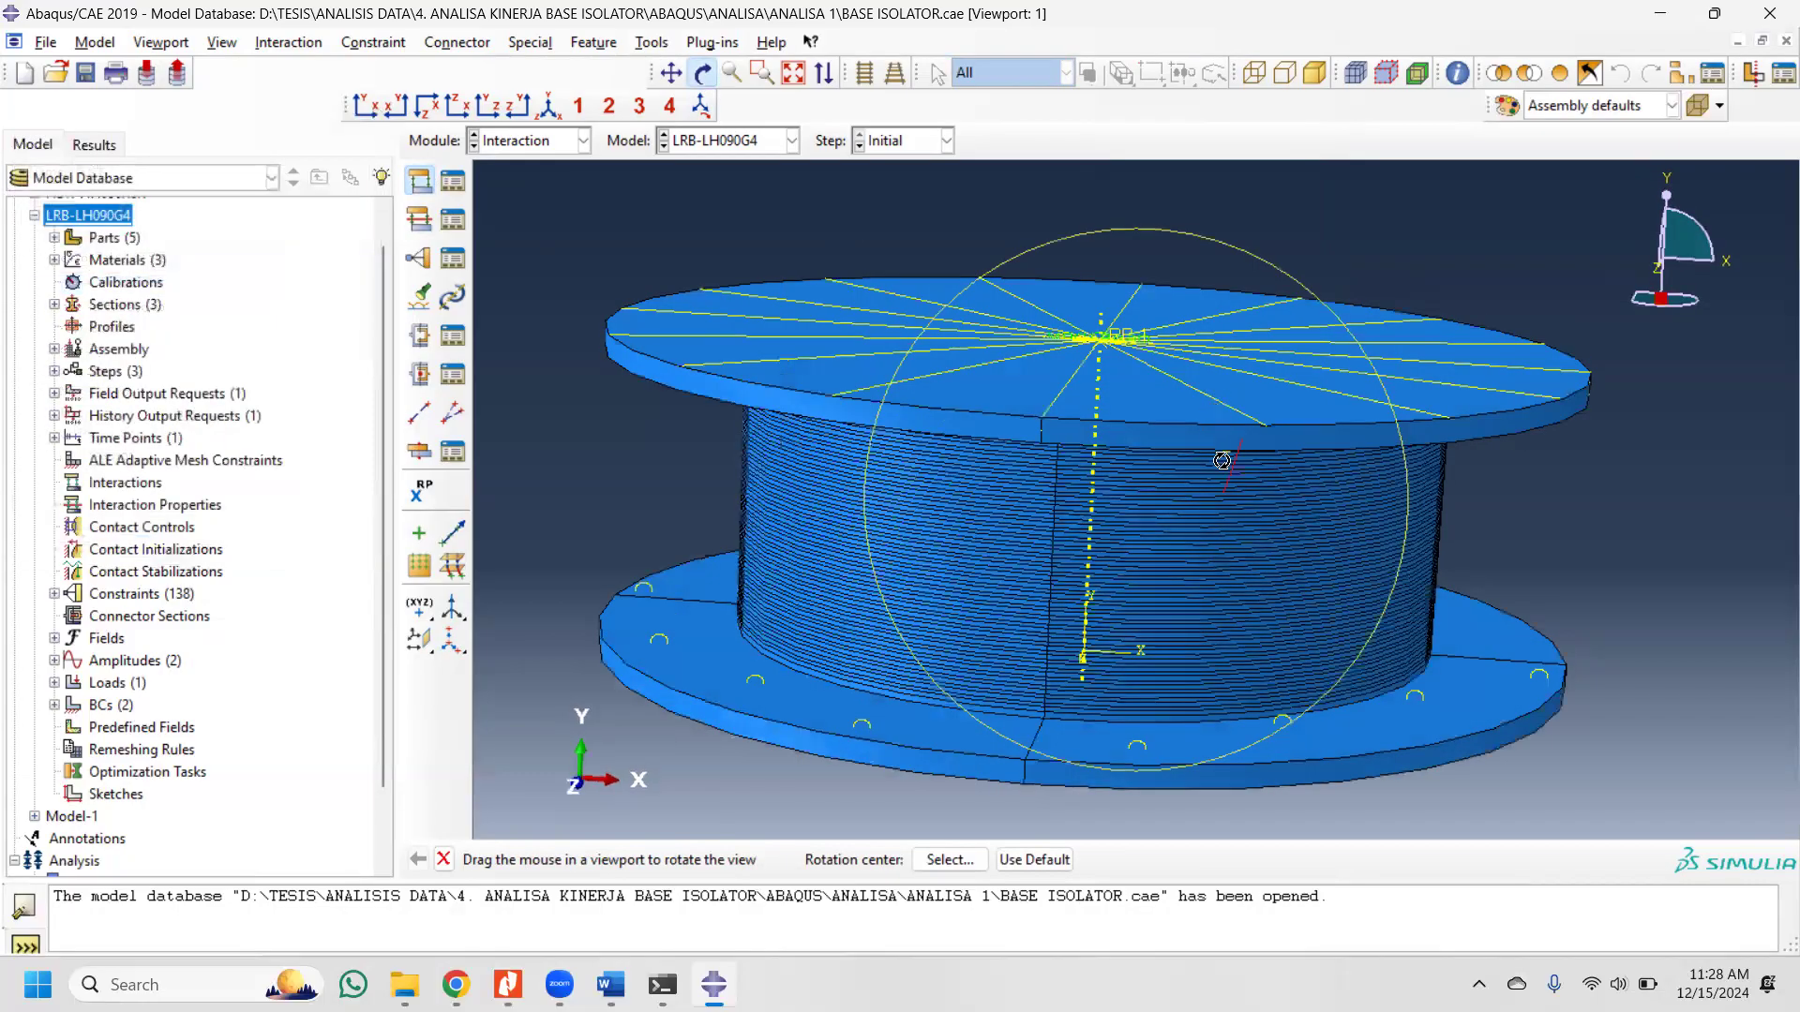
left_click(452, 181)
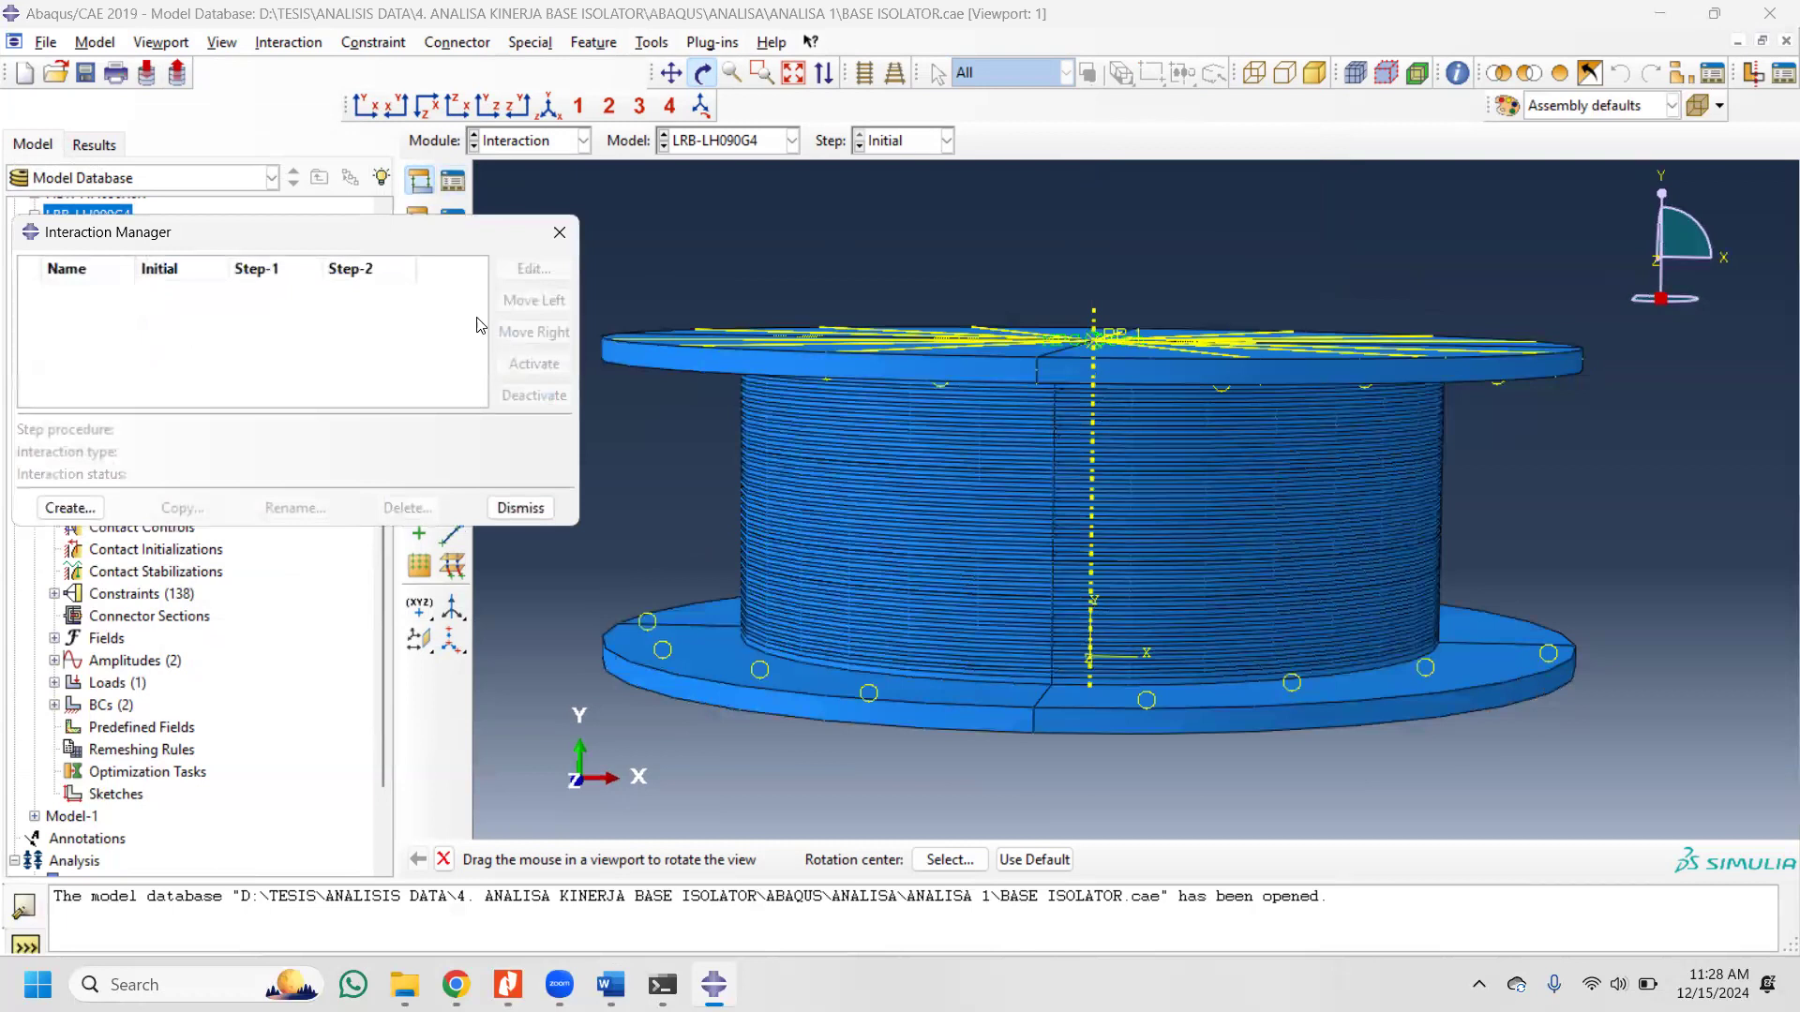
left_click(558, 227)
Step: Look through the full list of constraints in the Constraint Manager down to its last entry and close it
left_click(452, 258)
left_click(452, 258)
left_click(454, 262)
scroll(494, 441, "down", 20)
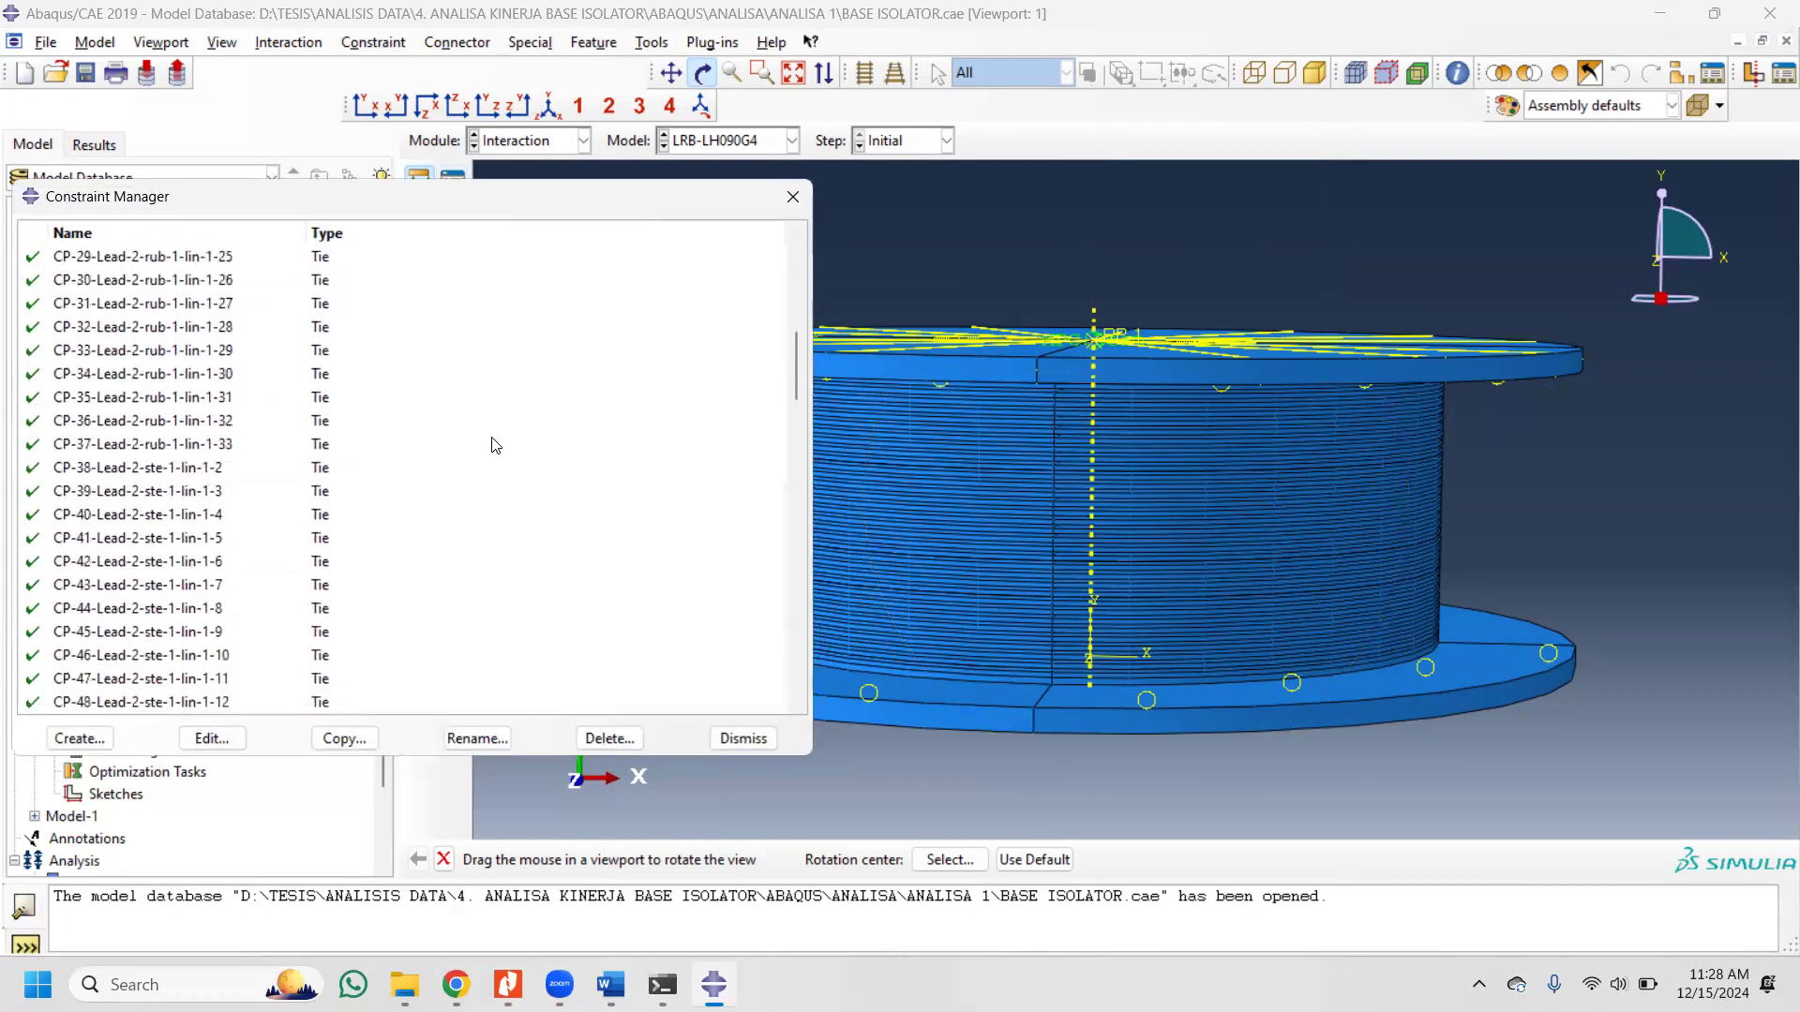
left_click_drag(795, 511, 792, 709)
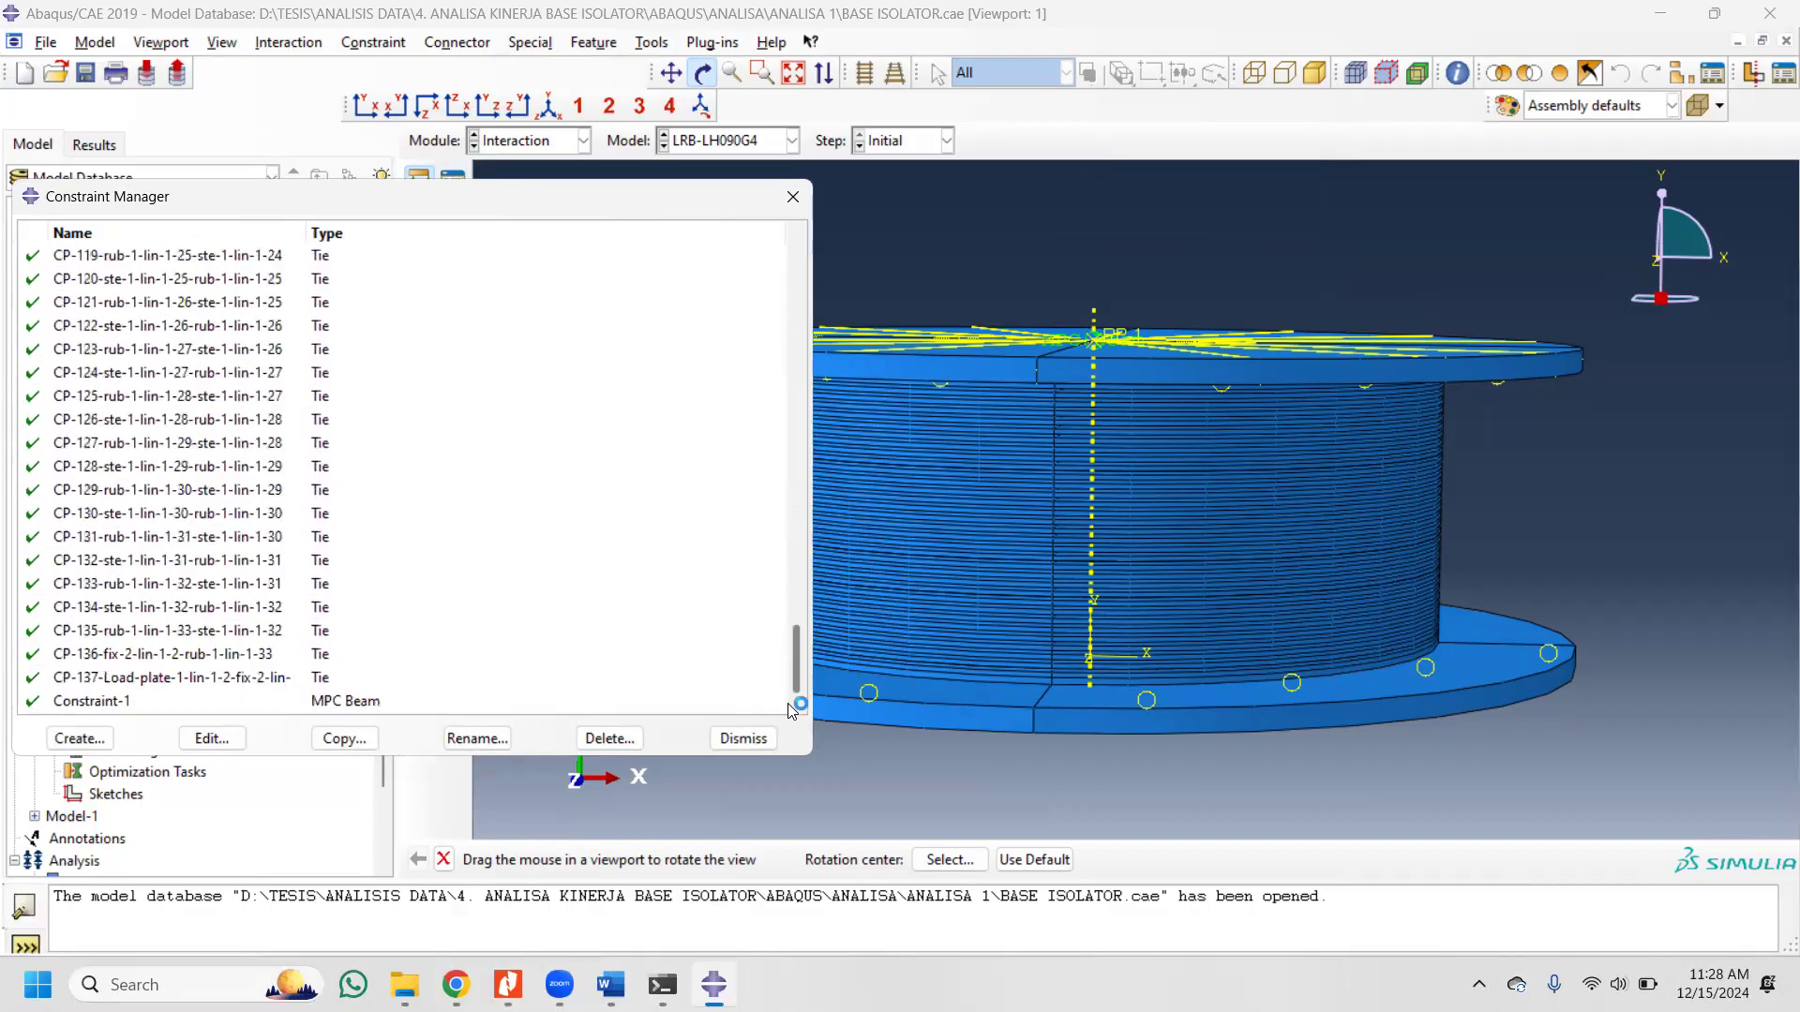
left_click(793, 196)
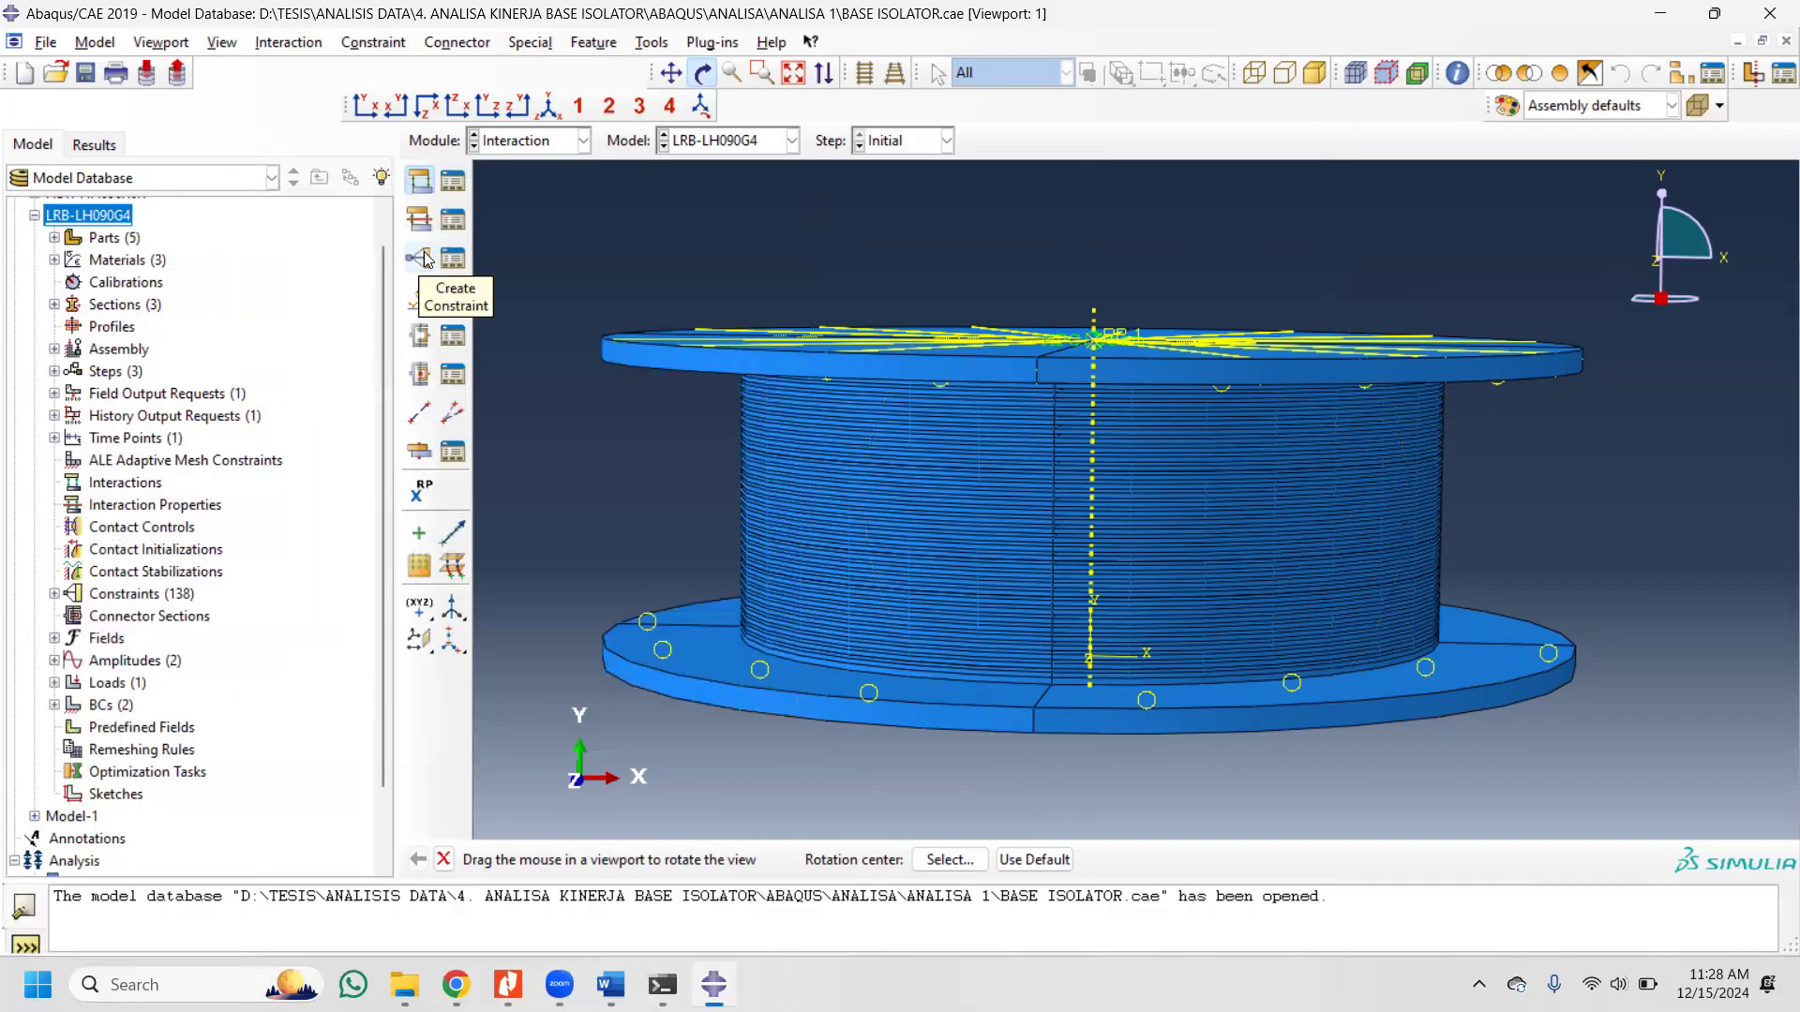
Step: Examine the control point, slave nodes and MPC type of Constraint-1, closing it and the Constraint Manager without changes
left_click(453, 259)
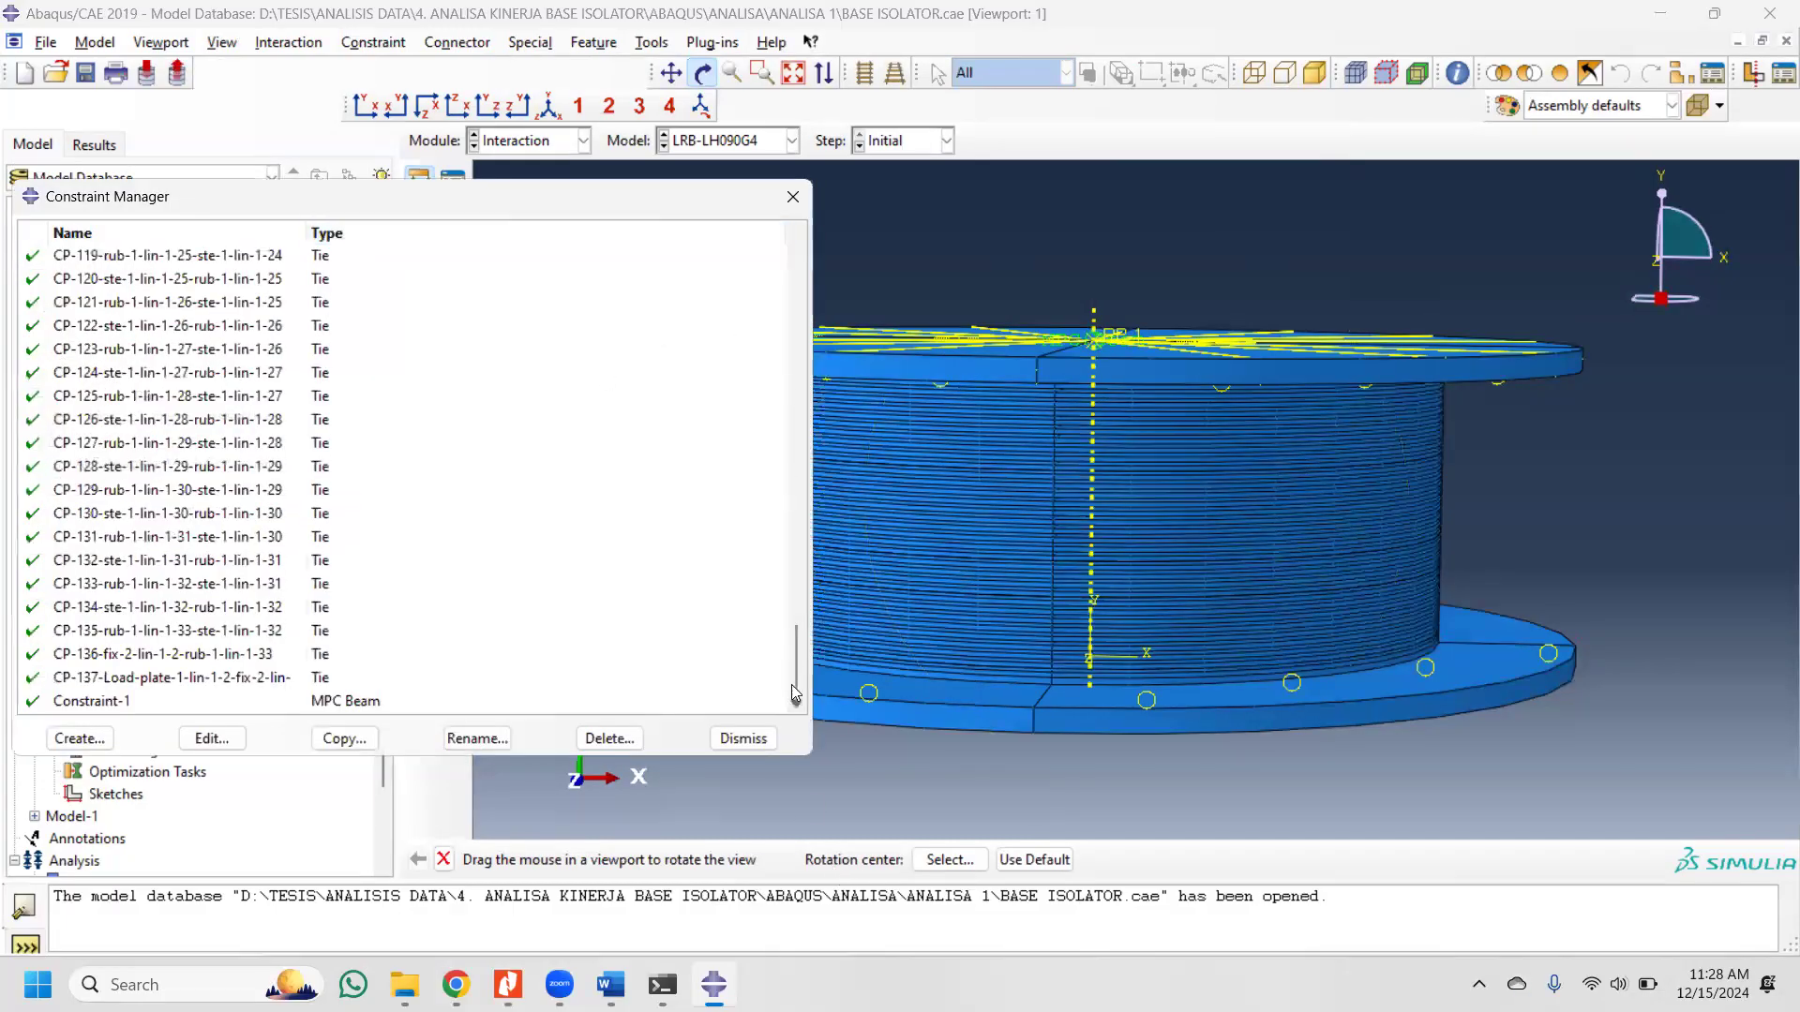
left_click(256, 703)
double_click(256, 702)
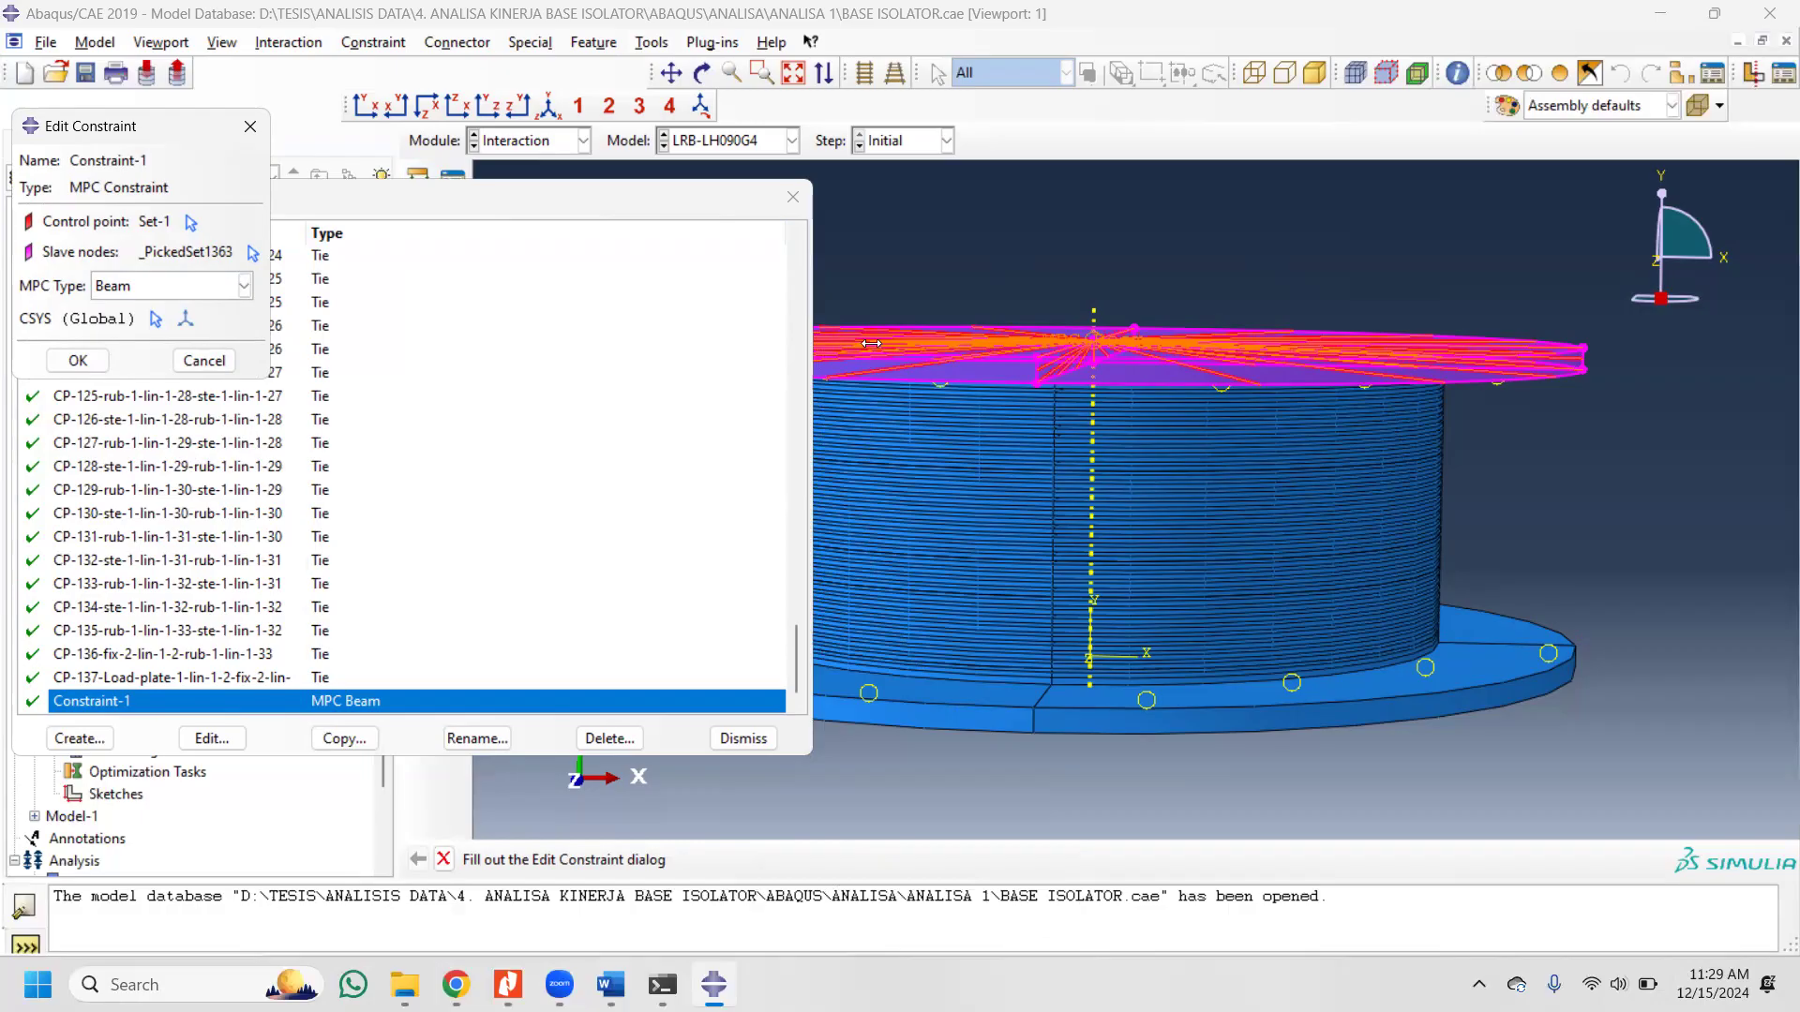
left_click(209, 285)
left_click(209, 285)
left_click(251, 126)
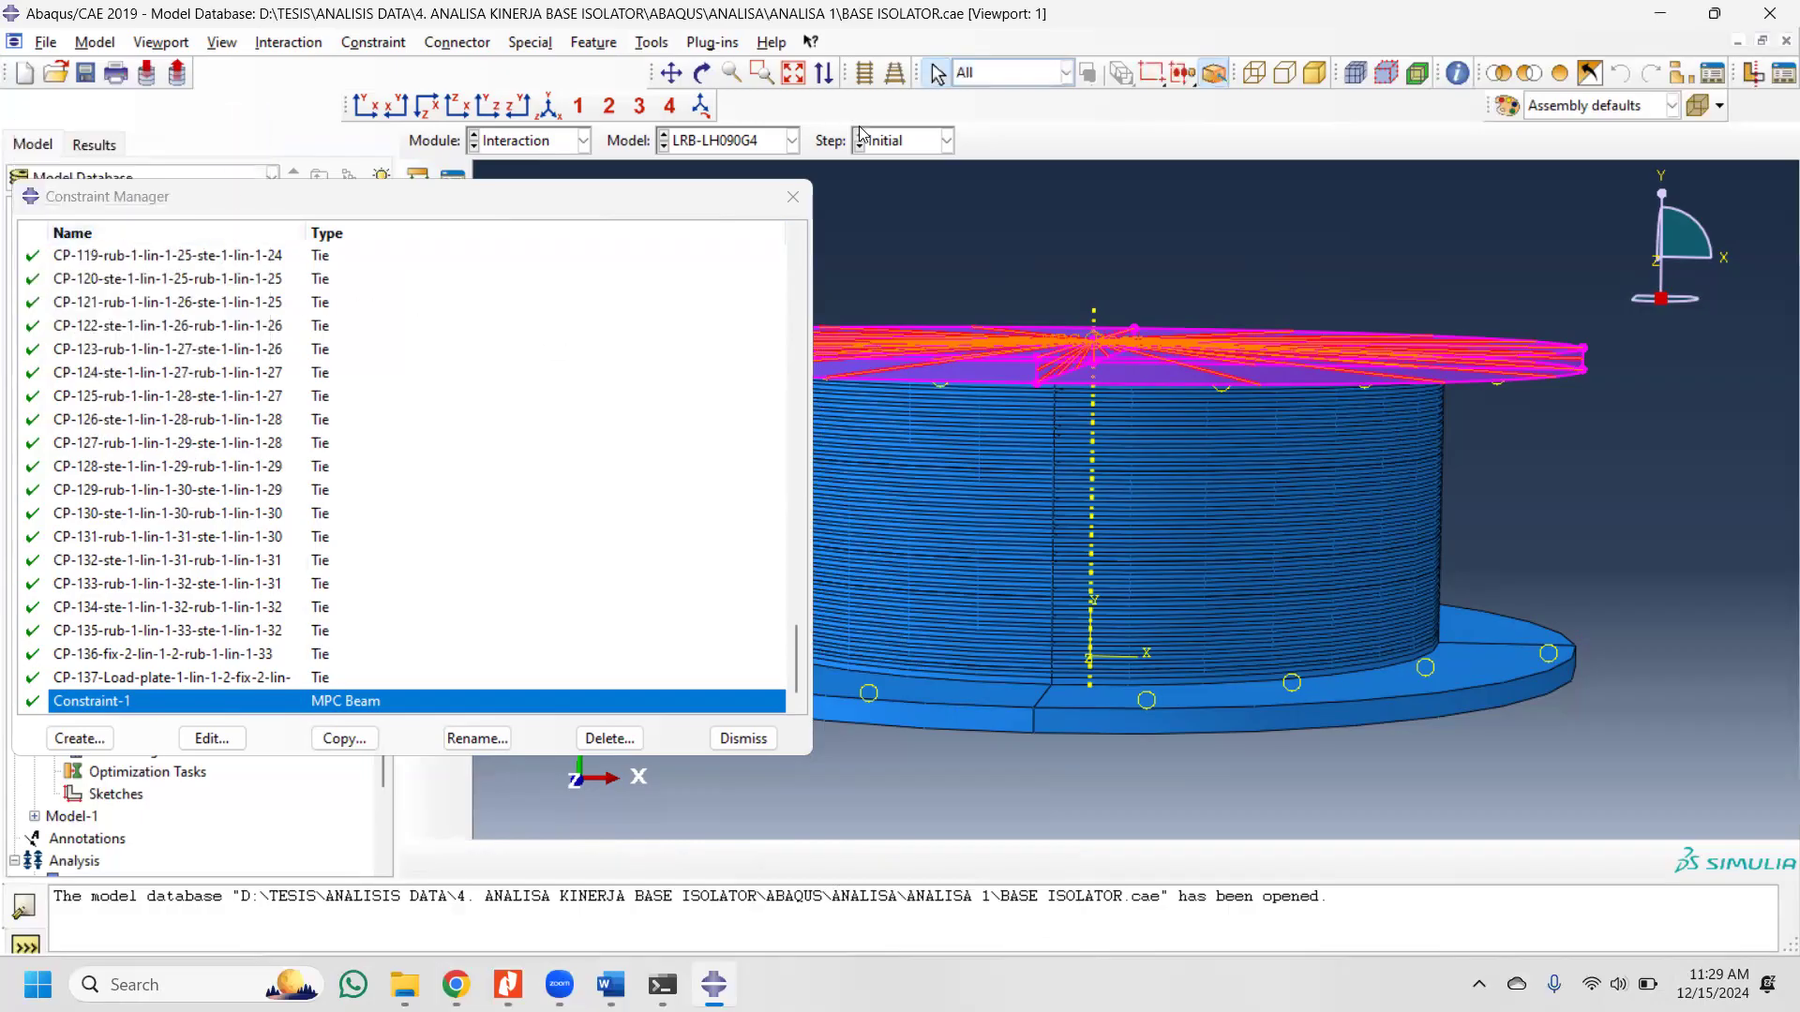
left_click(792, 197)
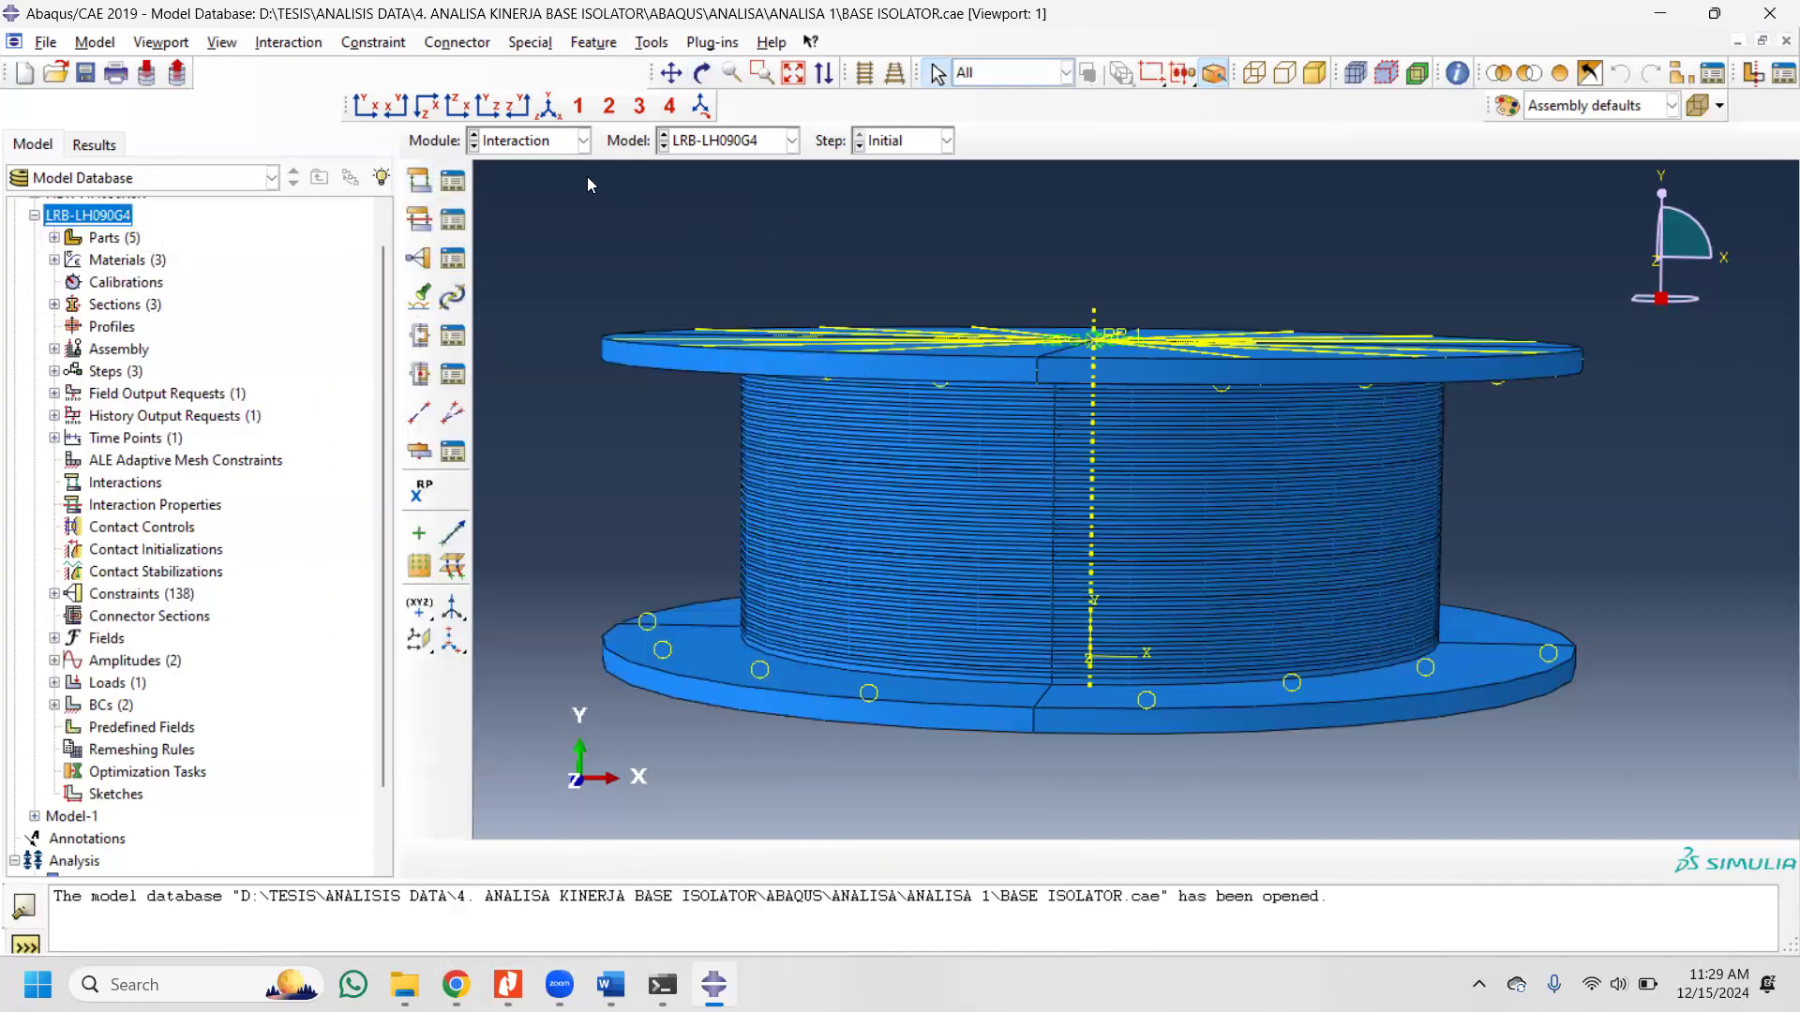
Step: Examine the MPC constraint lines across the isolator's top plate from above
left_click(702, 72)
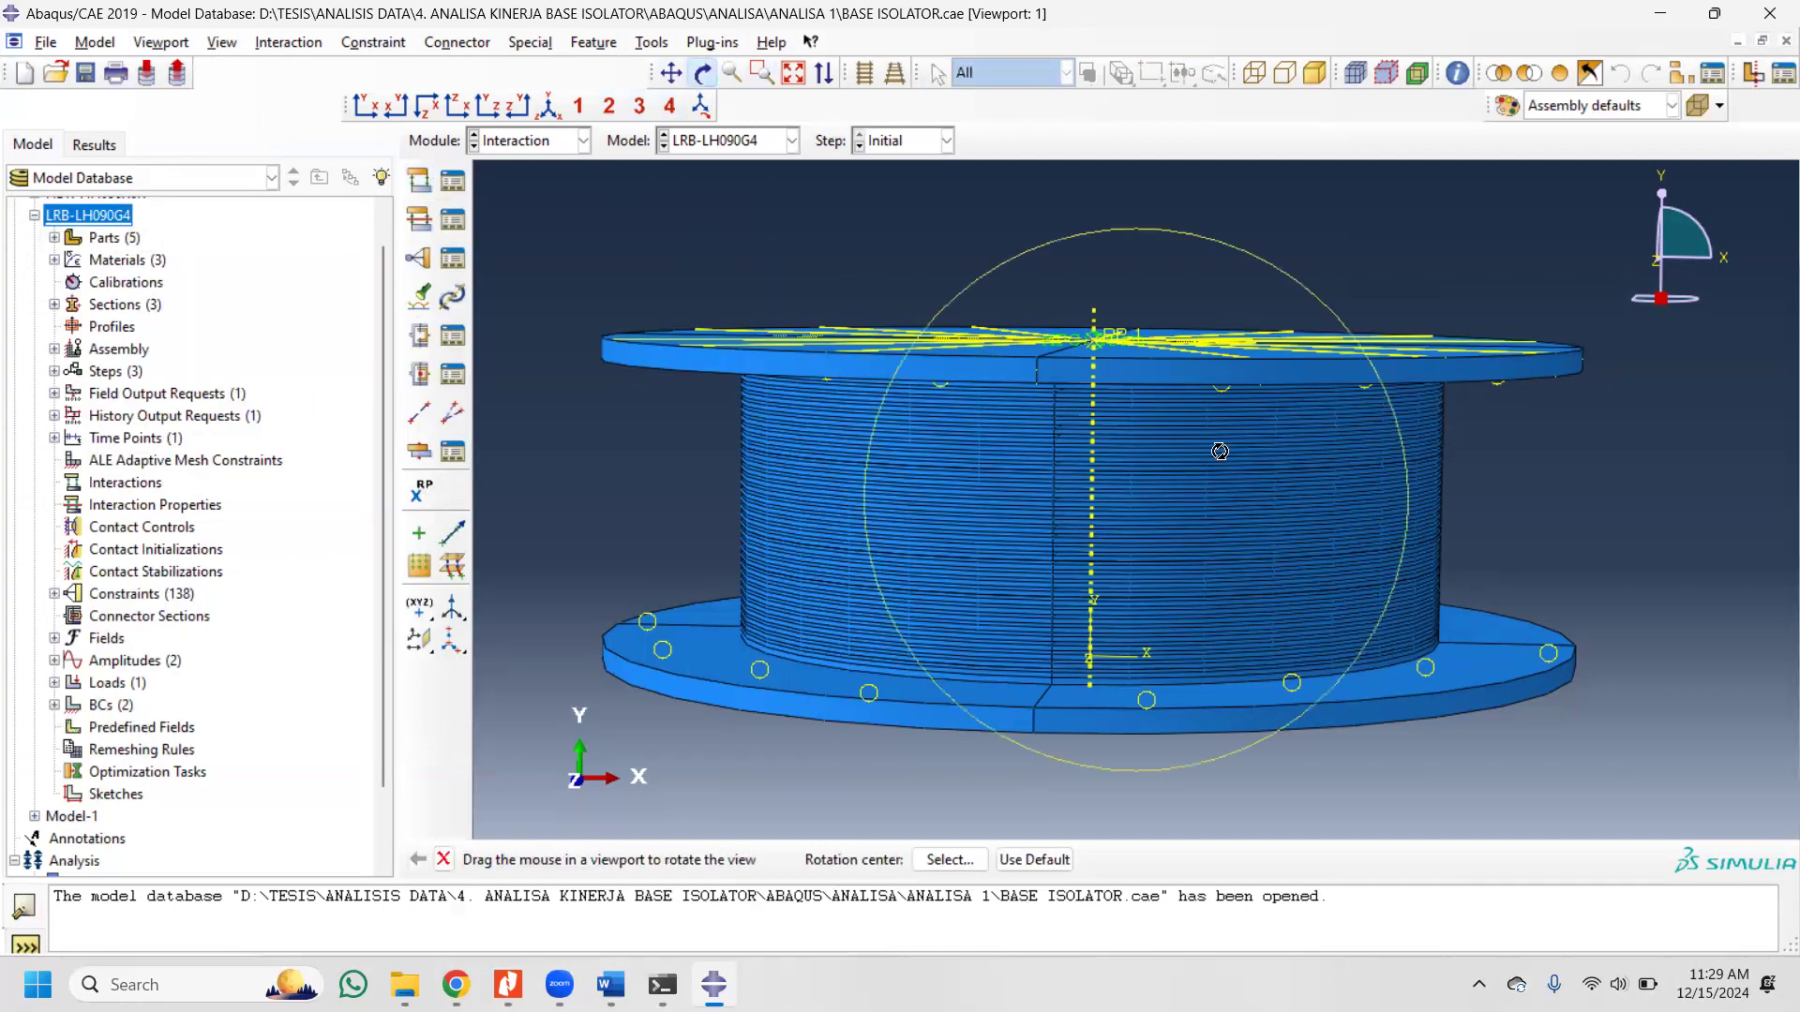
left_click_drag(1219, 451, 1149, 553)
left_click_drag(1027, 497, 667, 195)
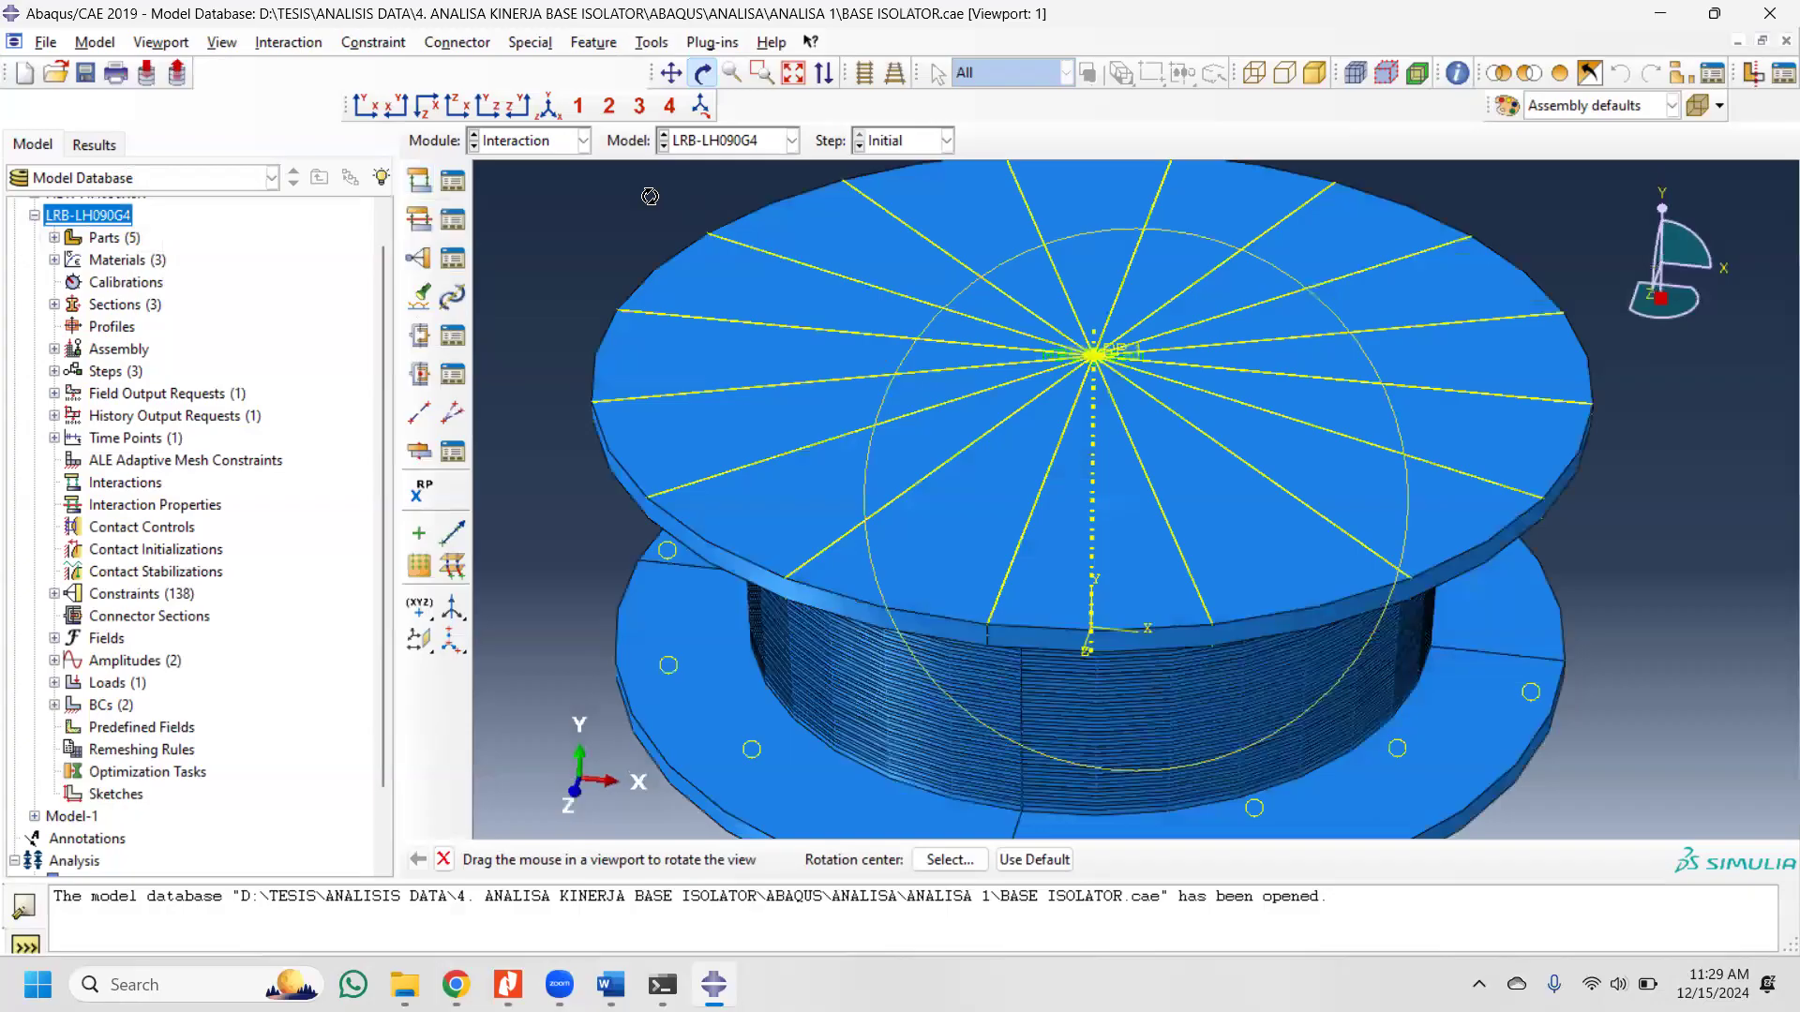
Step: Switch to the Load module and bring up the Load Manager, clear of the creation tools
left_click(555, 145)
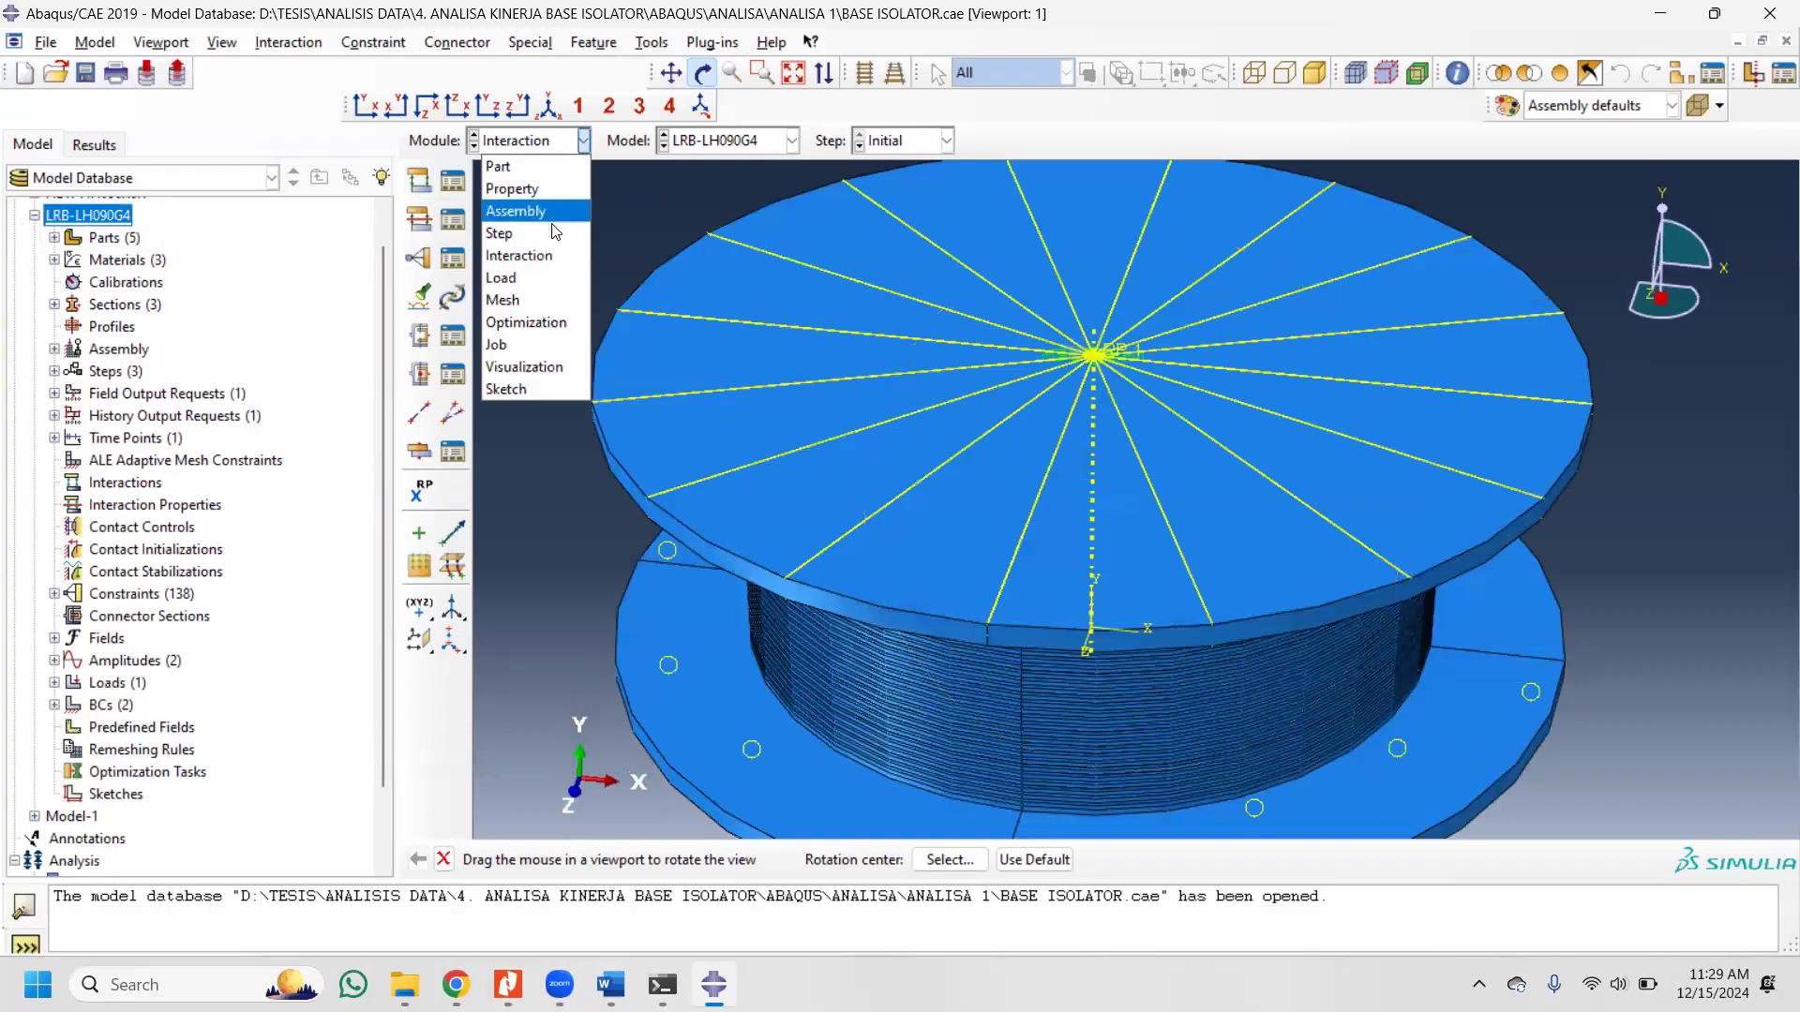
left_click(615, 191)
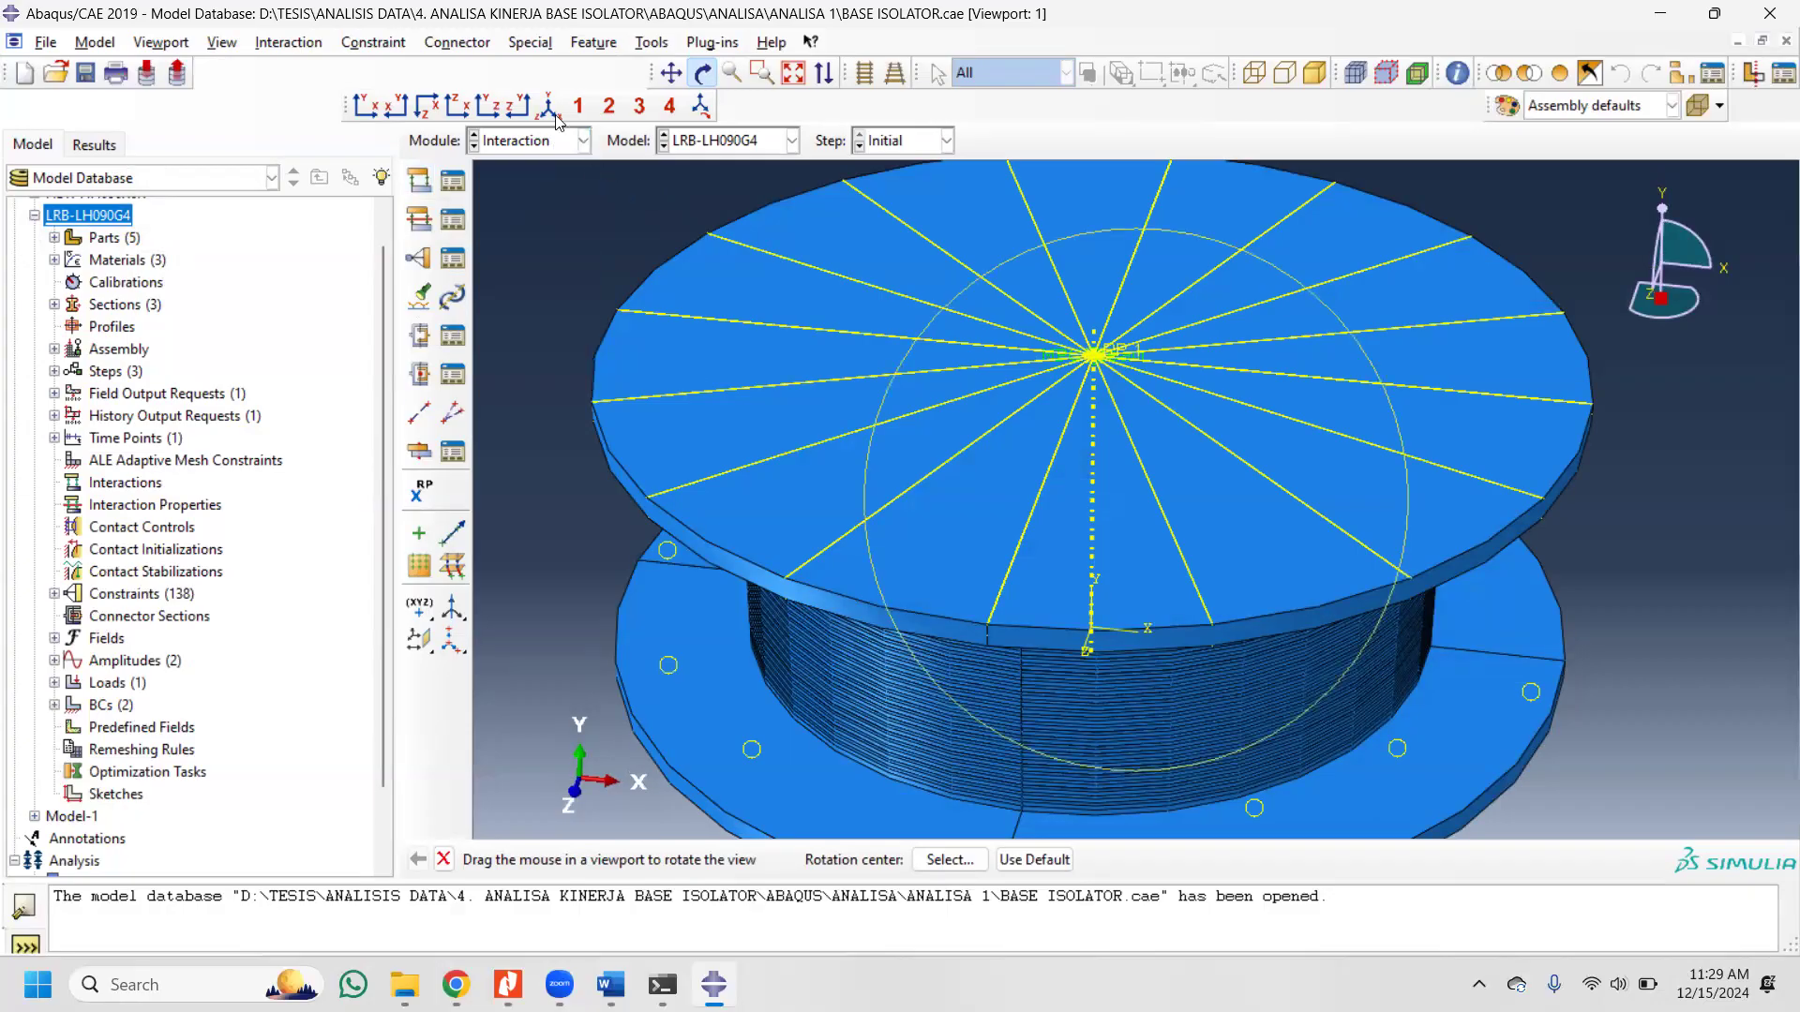
left_click(549, 140)
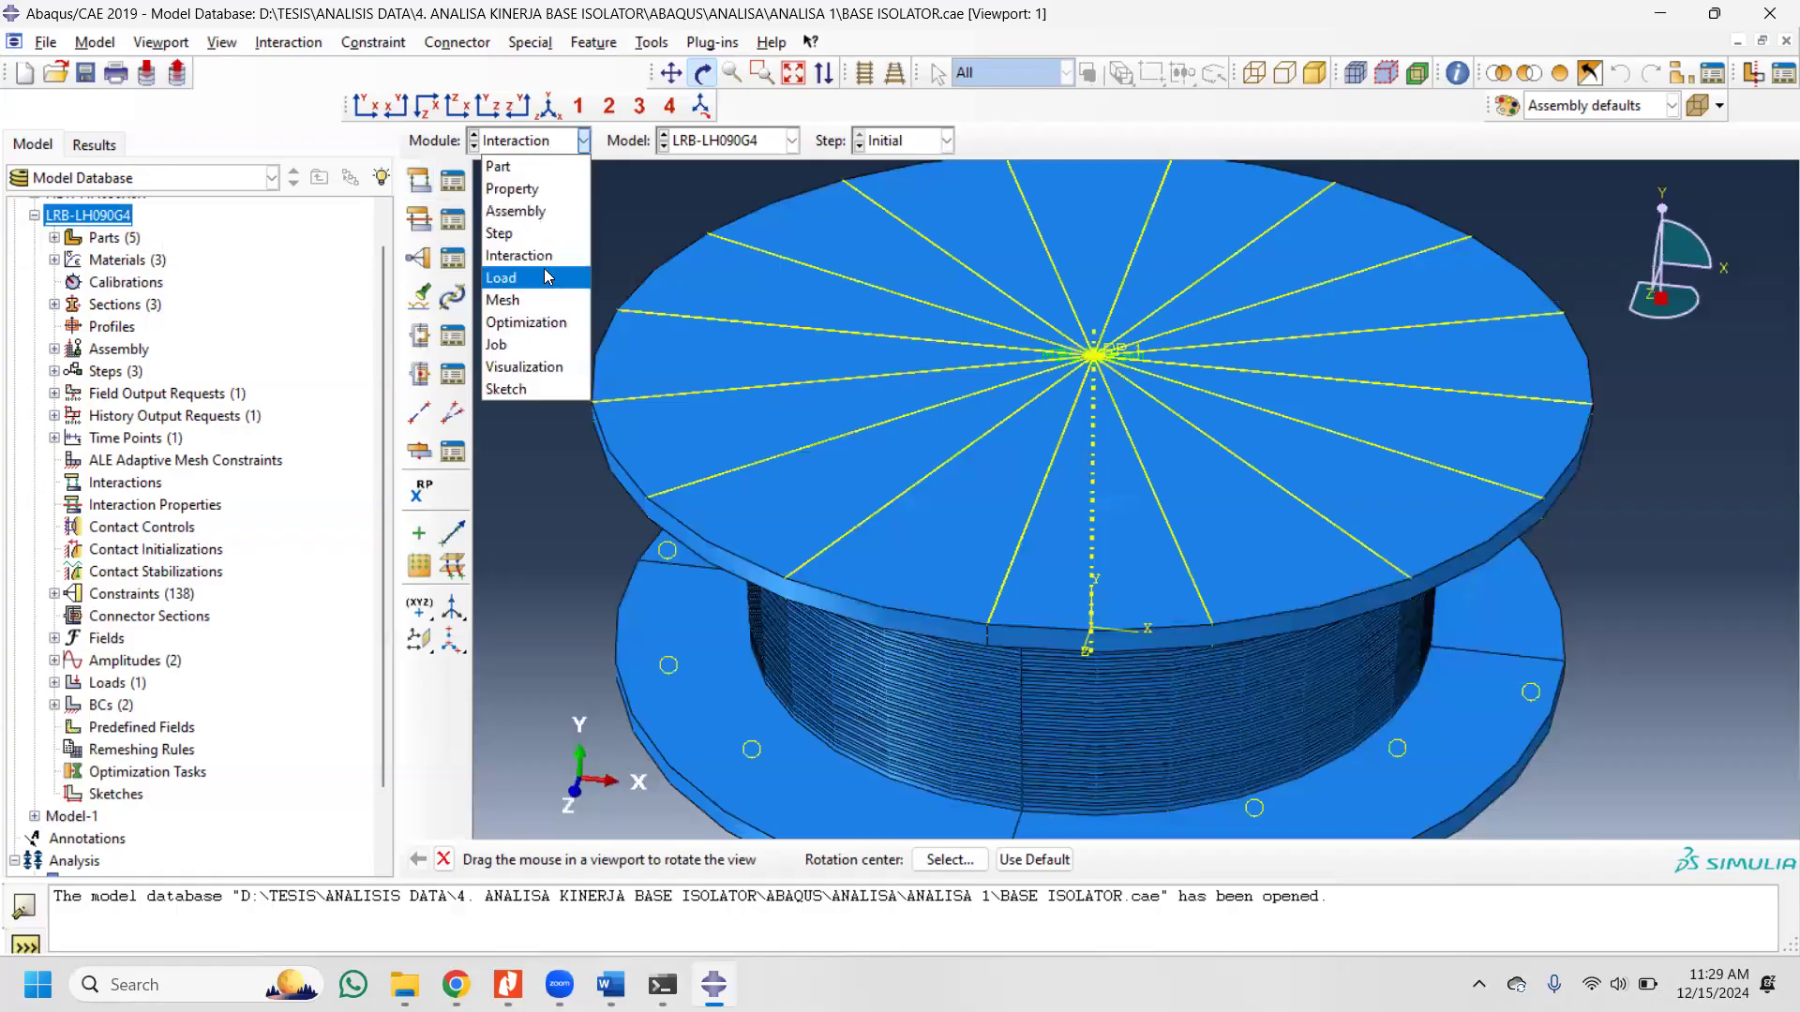
left_click(550, 265)
left_click(453, 180)
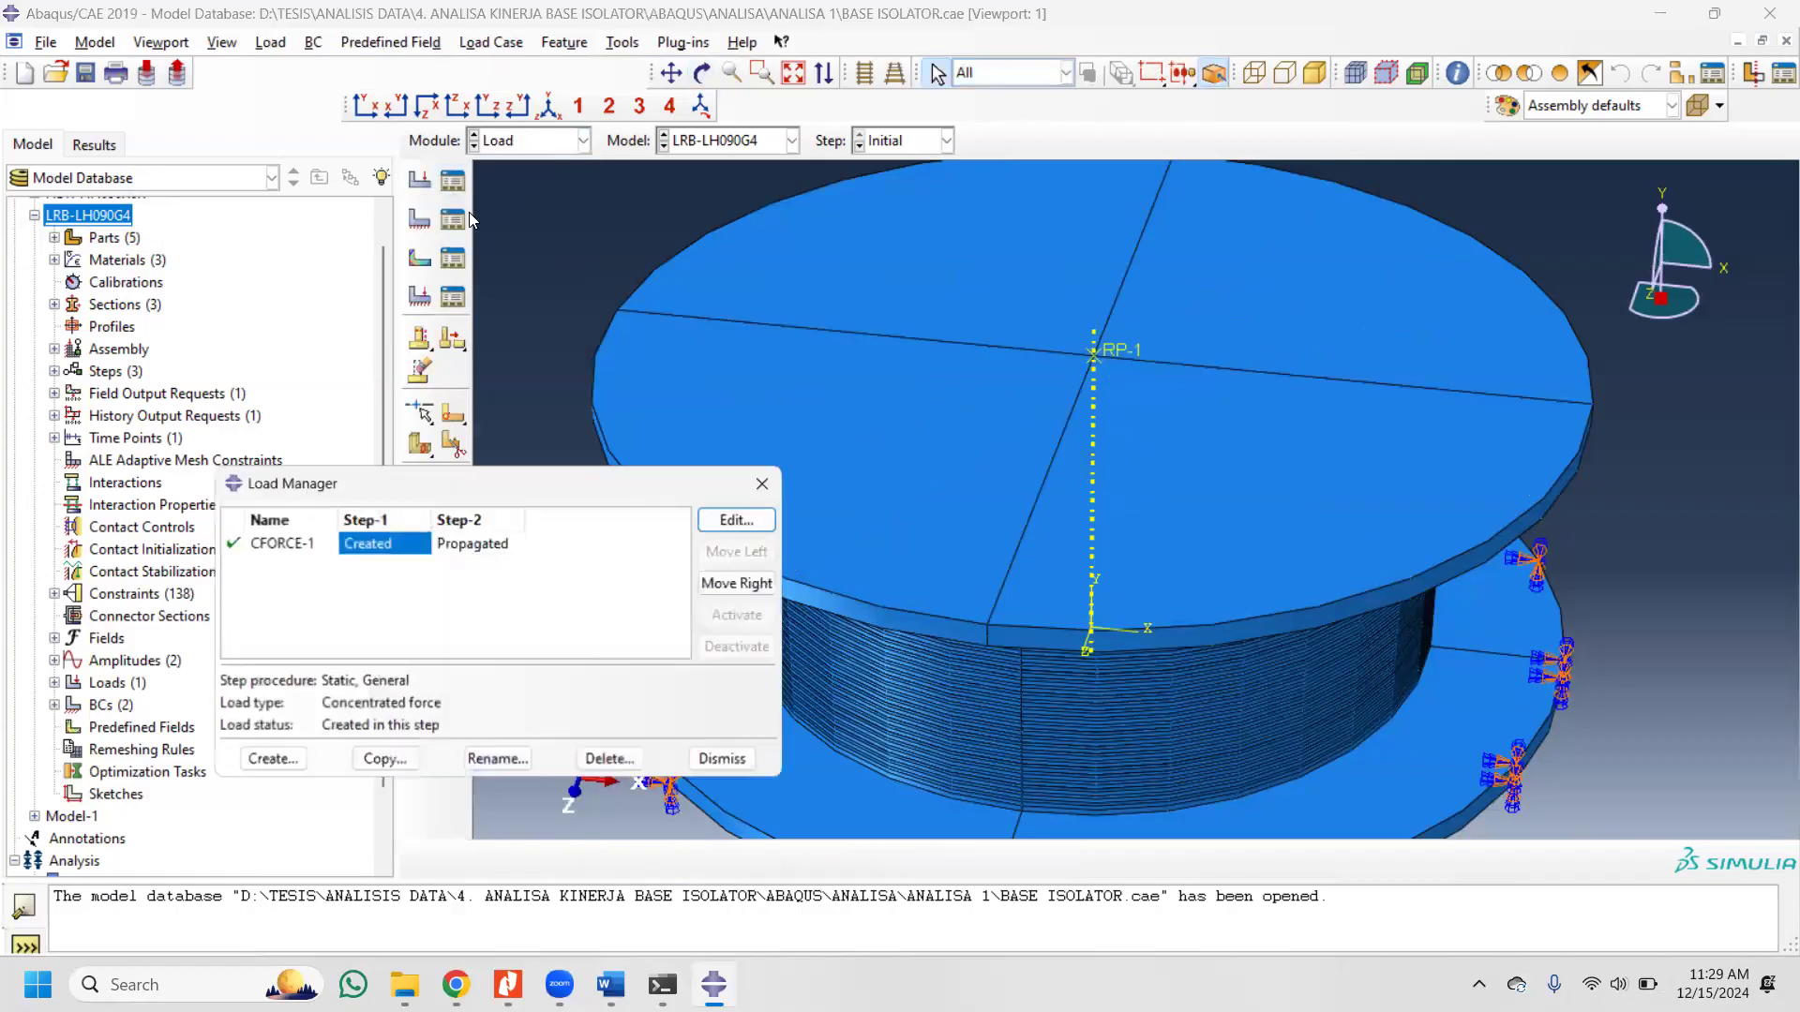
left_click_drag(489, 471, 489, 347)
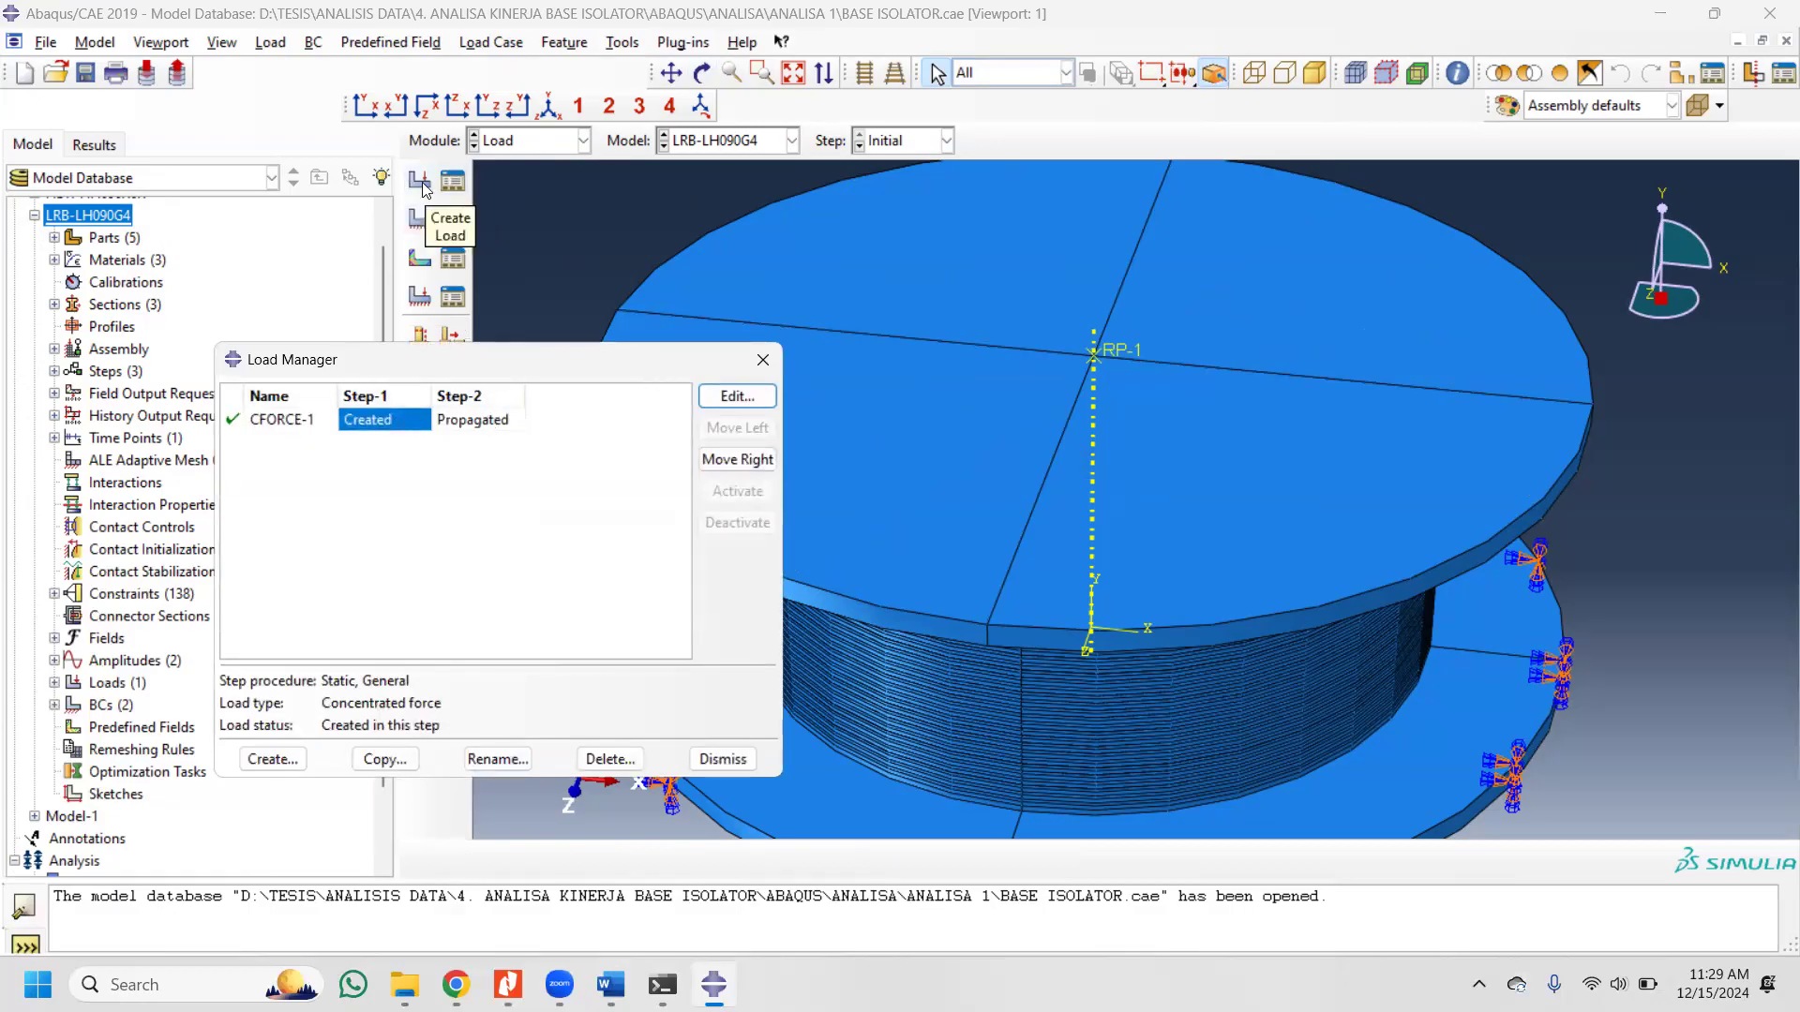
Step: Examine the components and amplitude of the CFORCE-1 concentrated force against the isolator's front view, and close the load dialogs
left_click(737, 396)
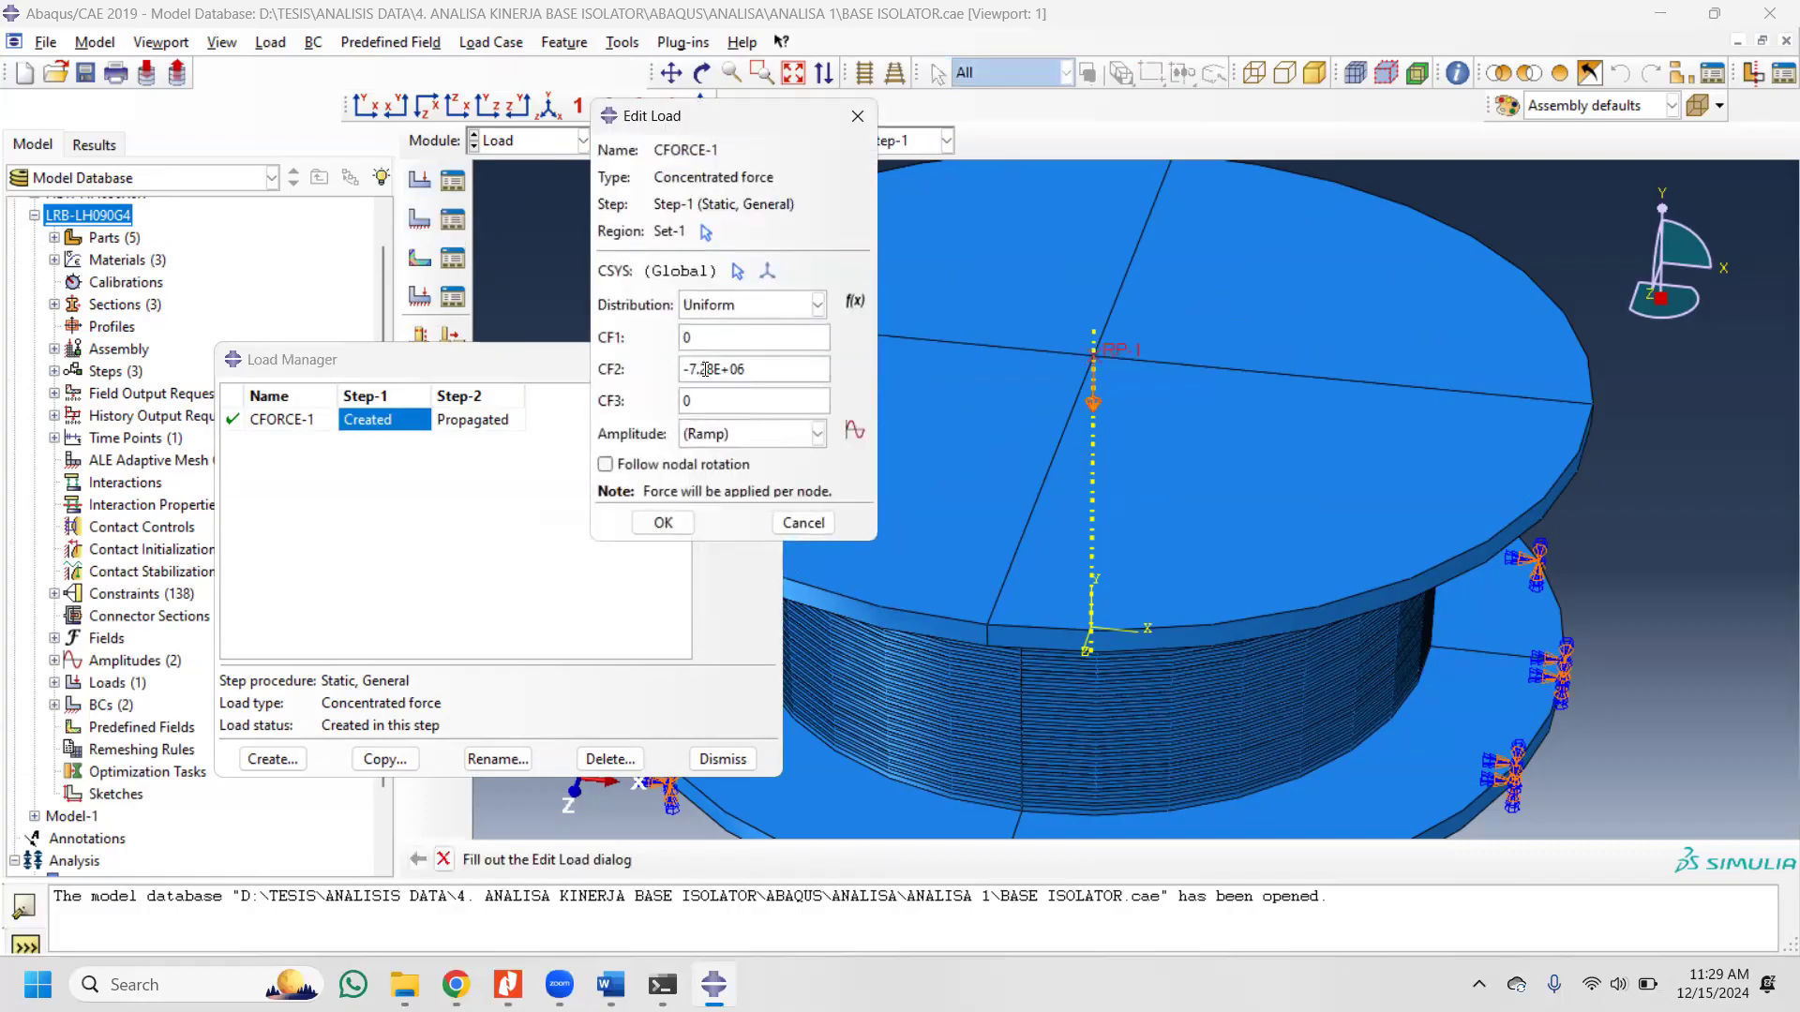
left_click(376, 111)
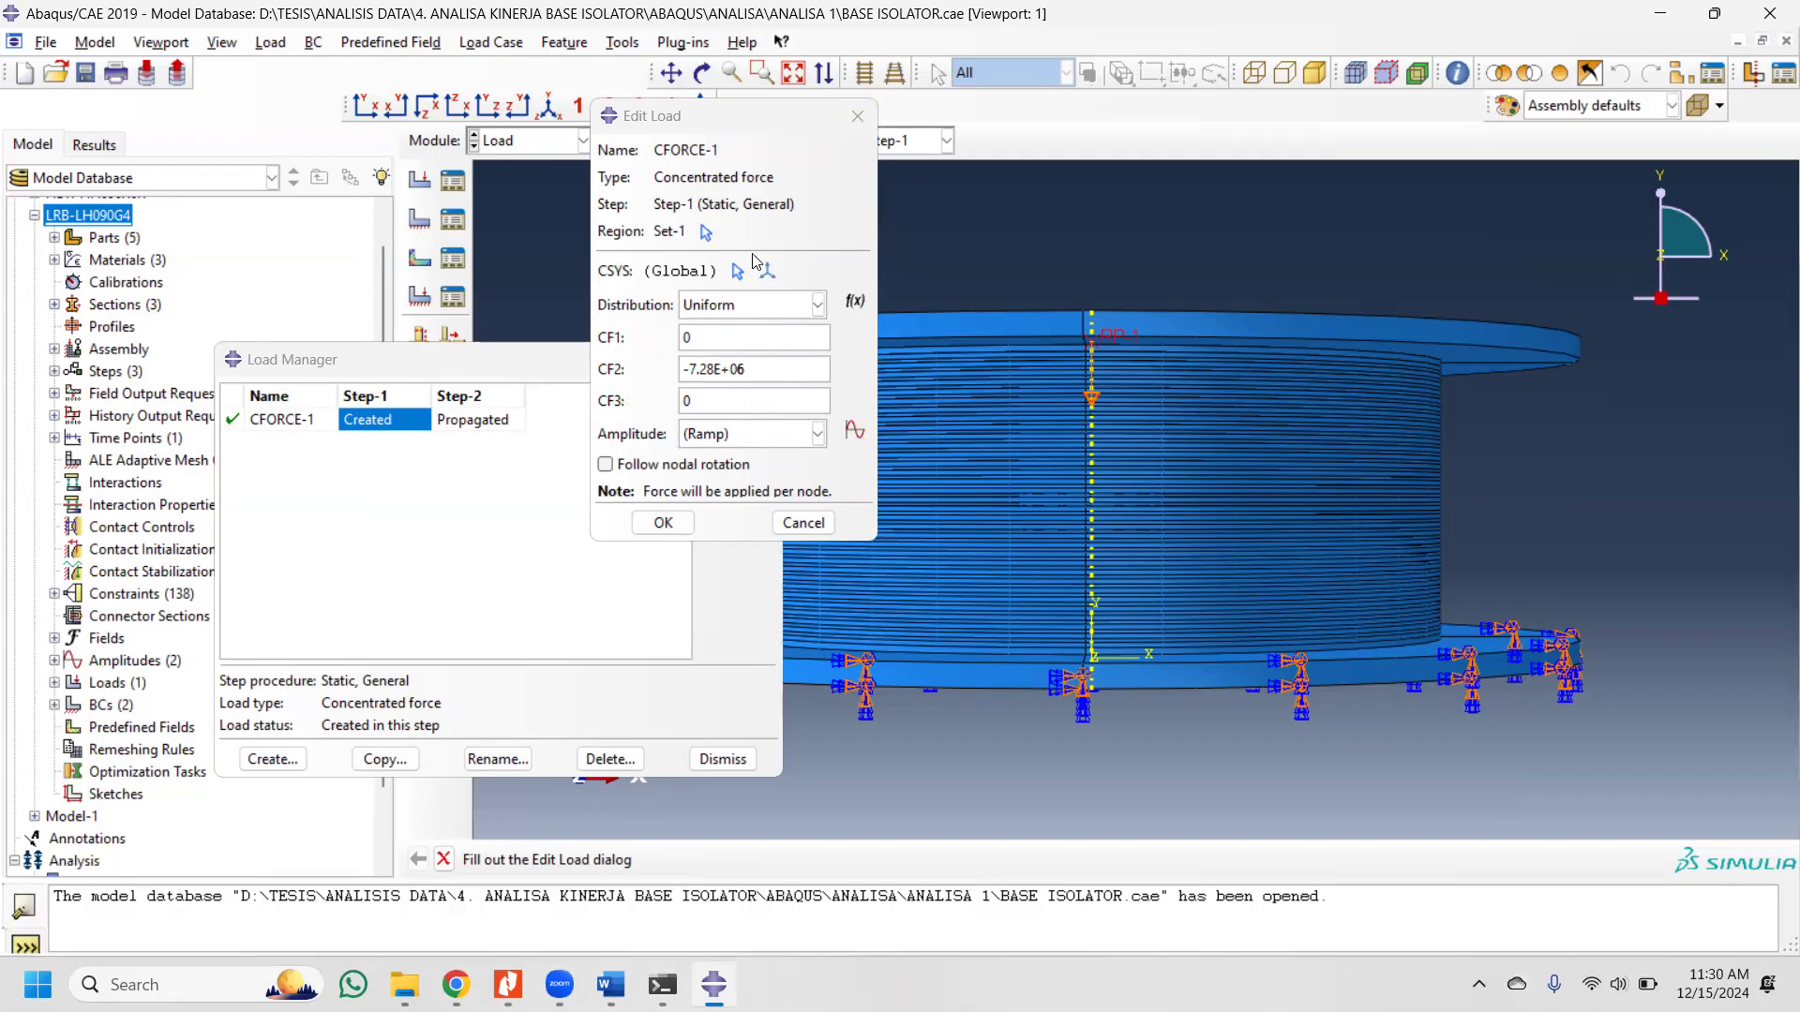
left_click_drag(698, 115, 1150, 130)
left_click_drag(574, 376, 483, 190)
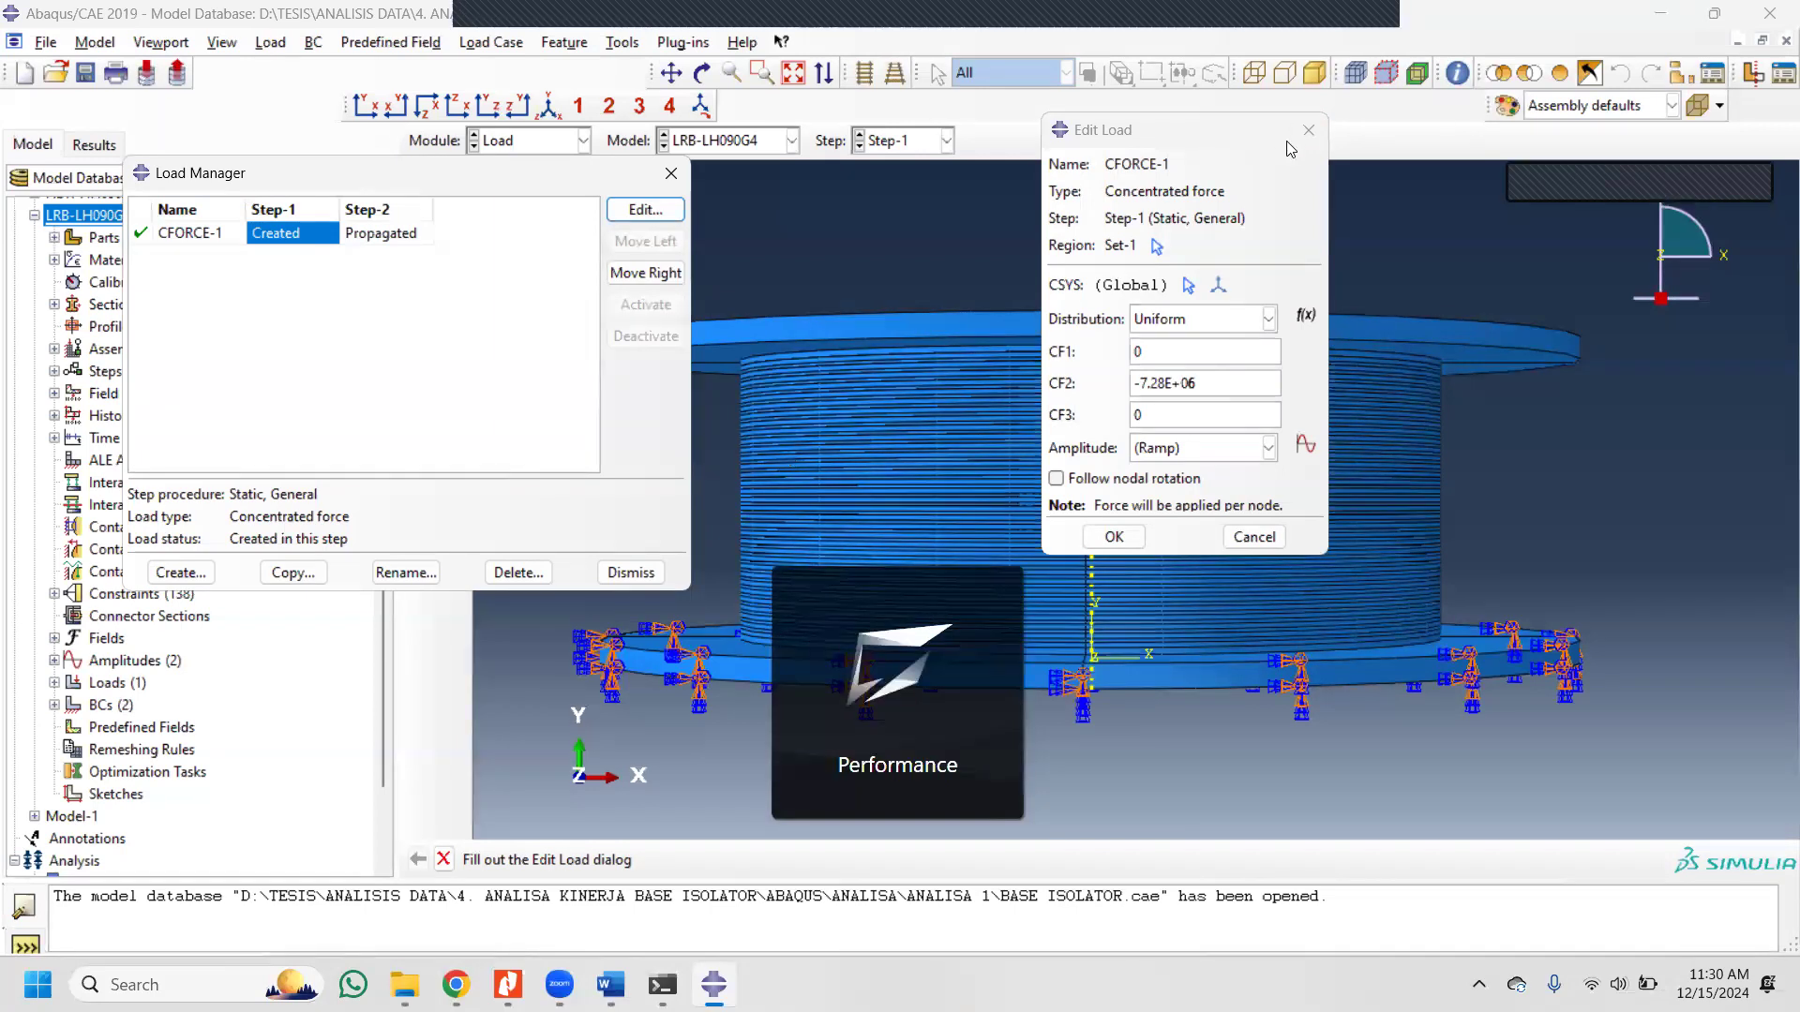
left_click(687, 175)
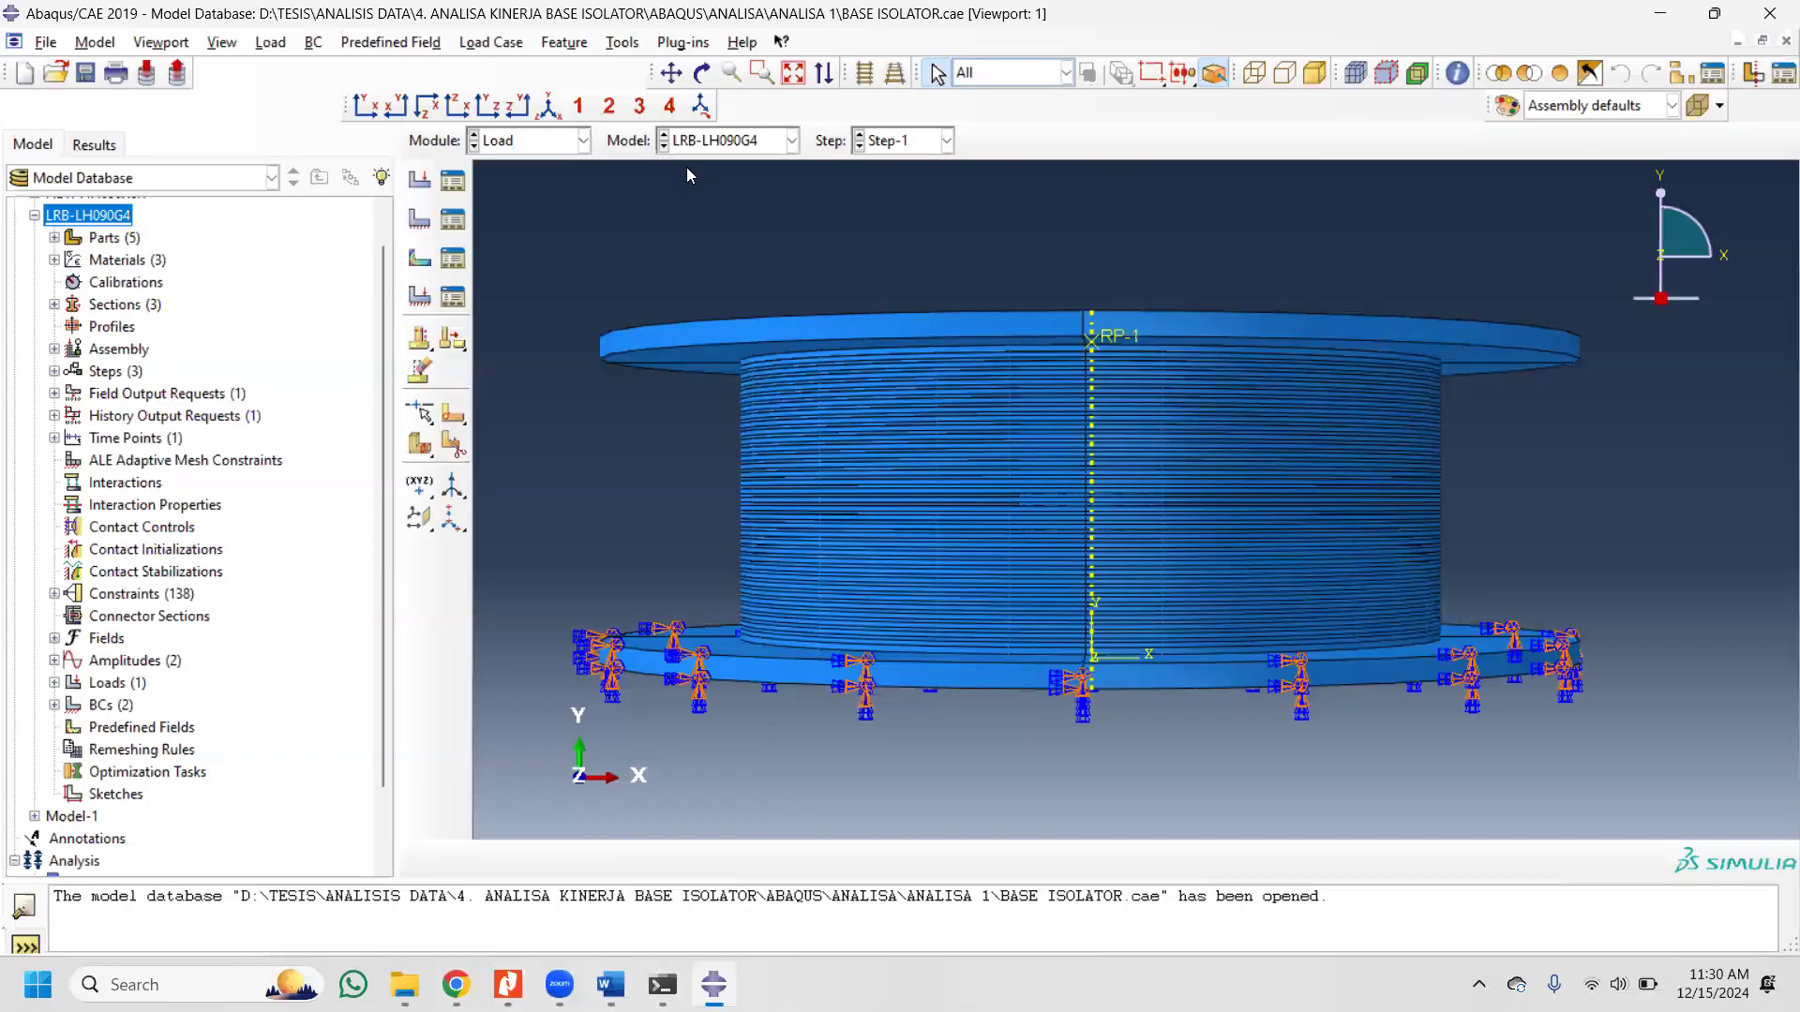
Step: Bring up the Boundary Condition Manager and place it clear of the isolator
left_click(453, 261)
left_click_drag(450, 293, 914, 279)
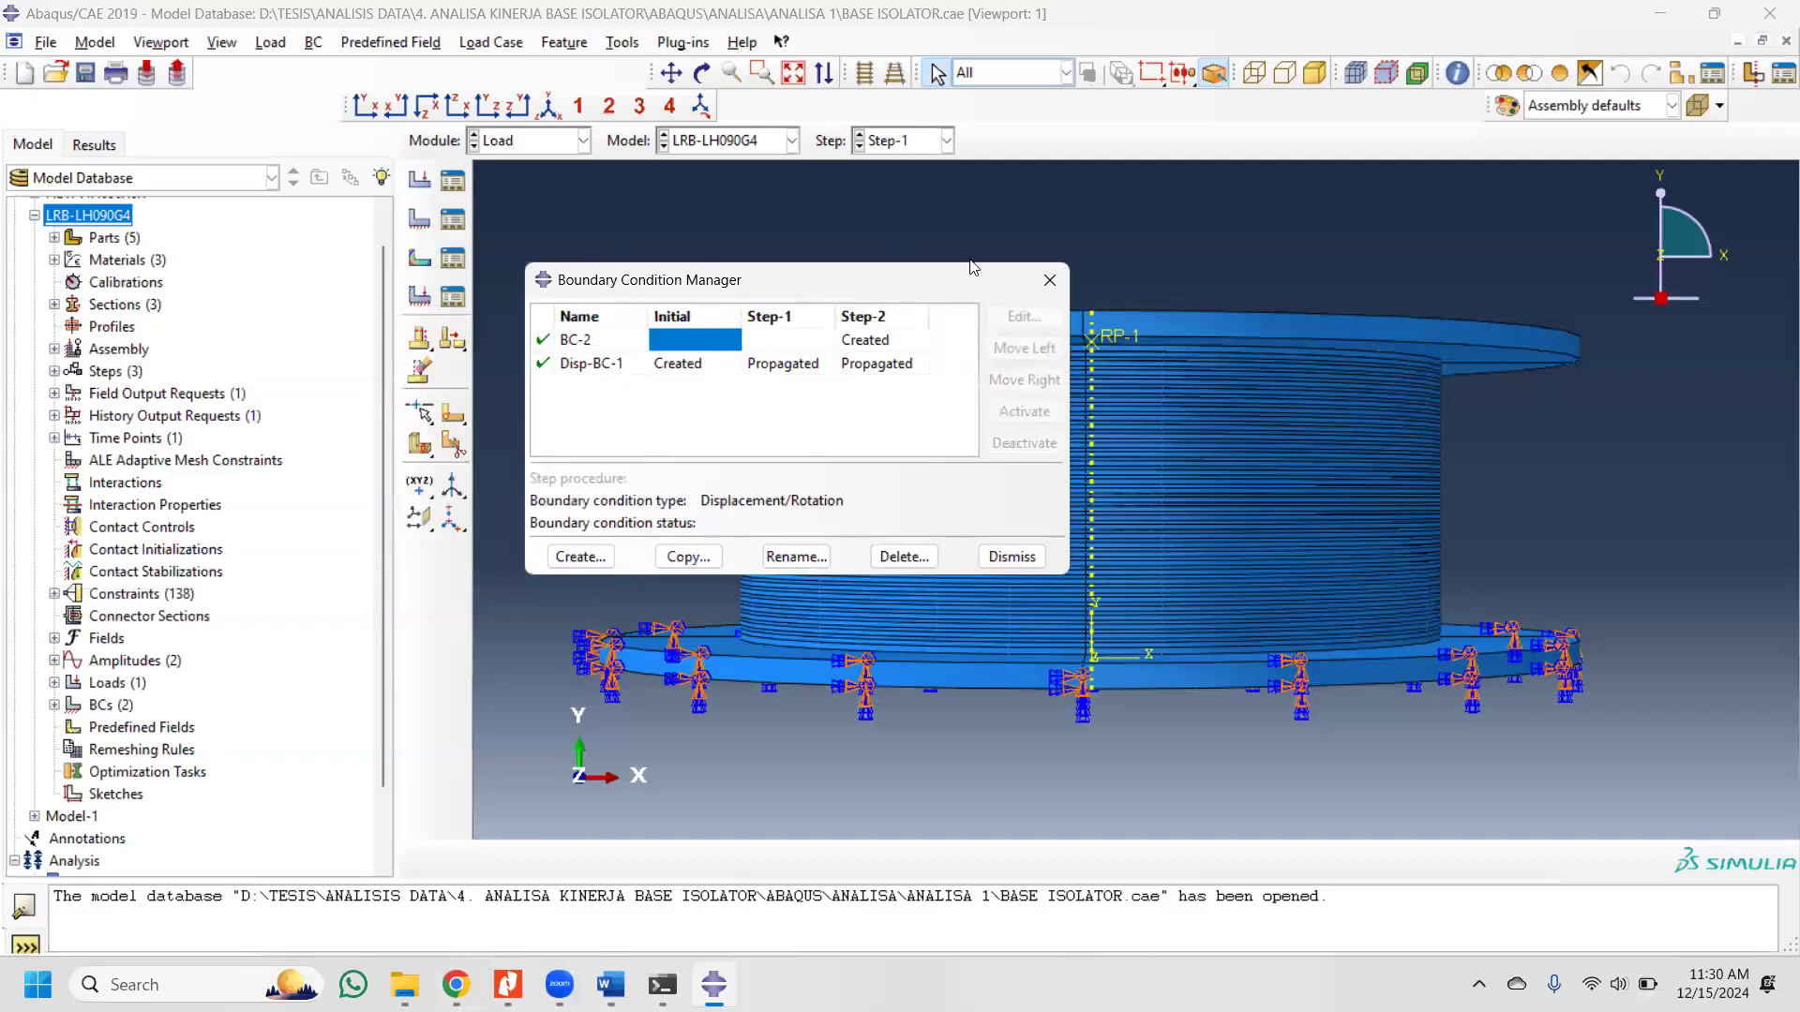
left_click(1051, 279)
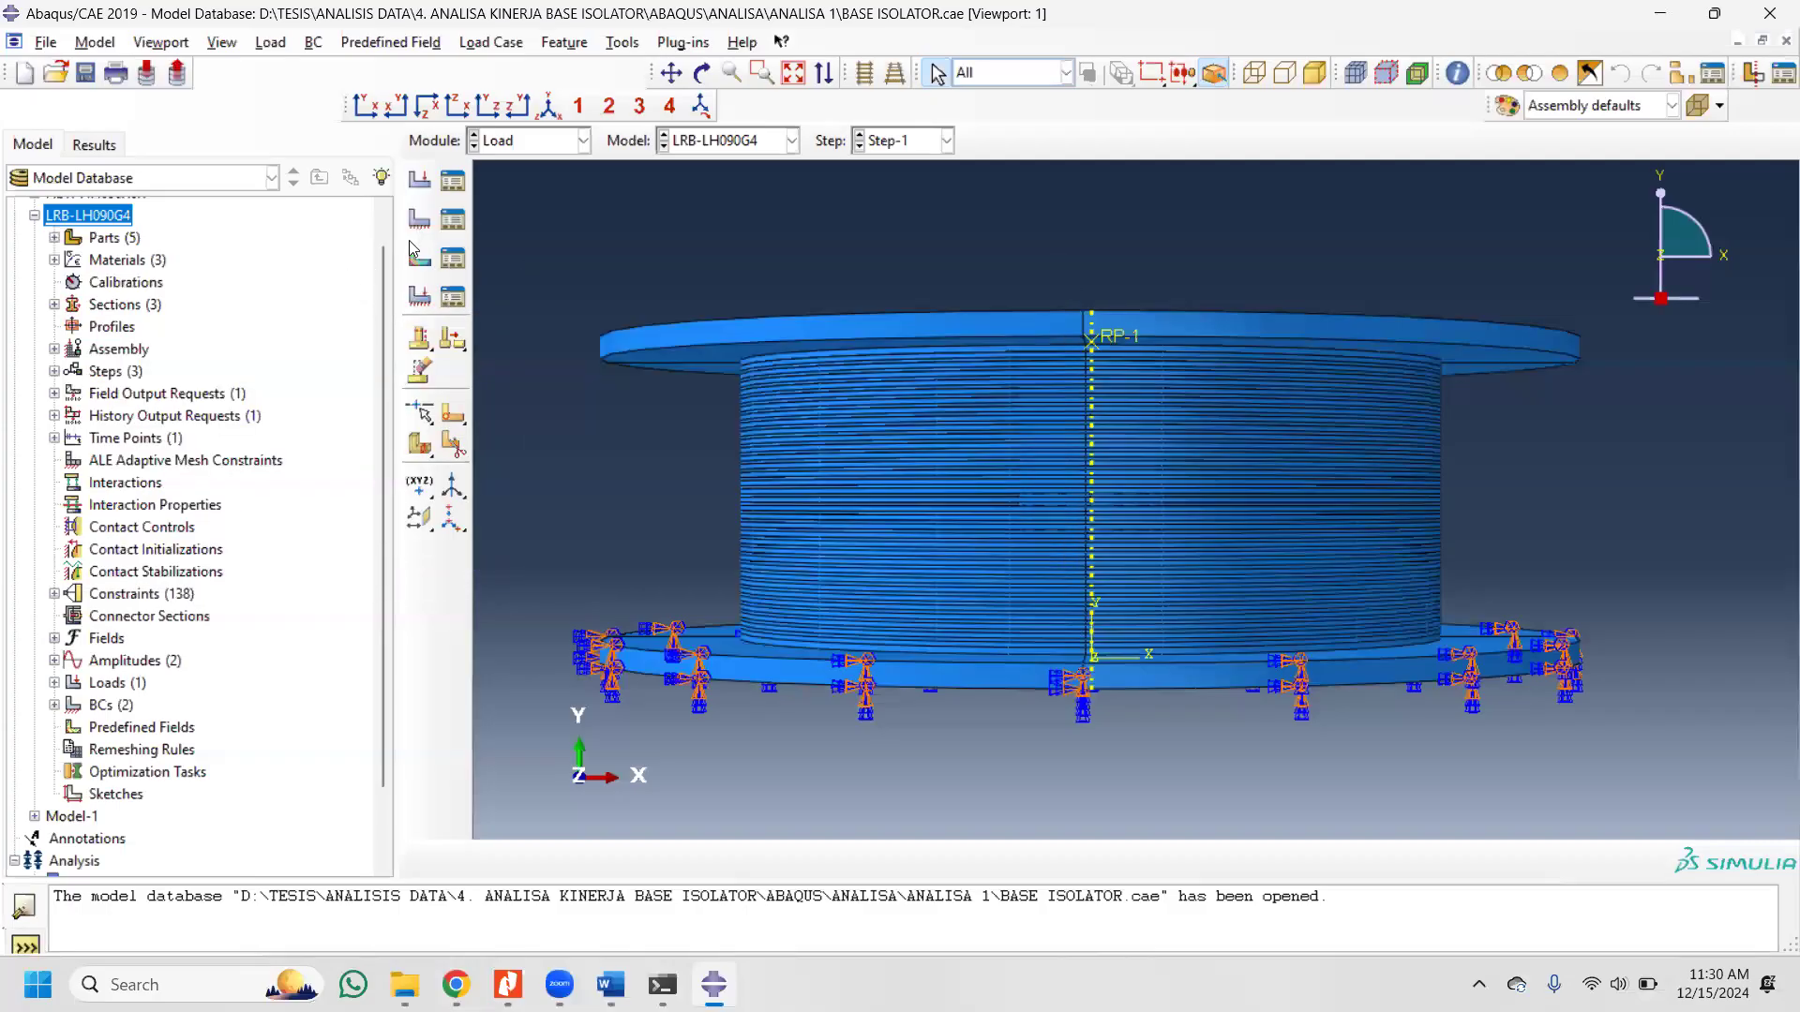
left_click(452, 220)
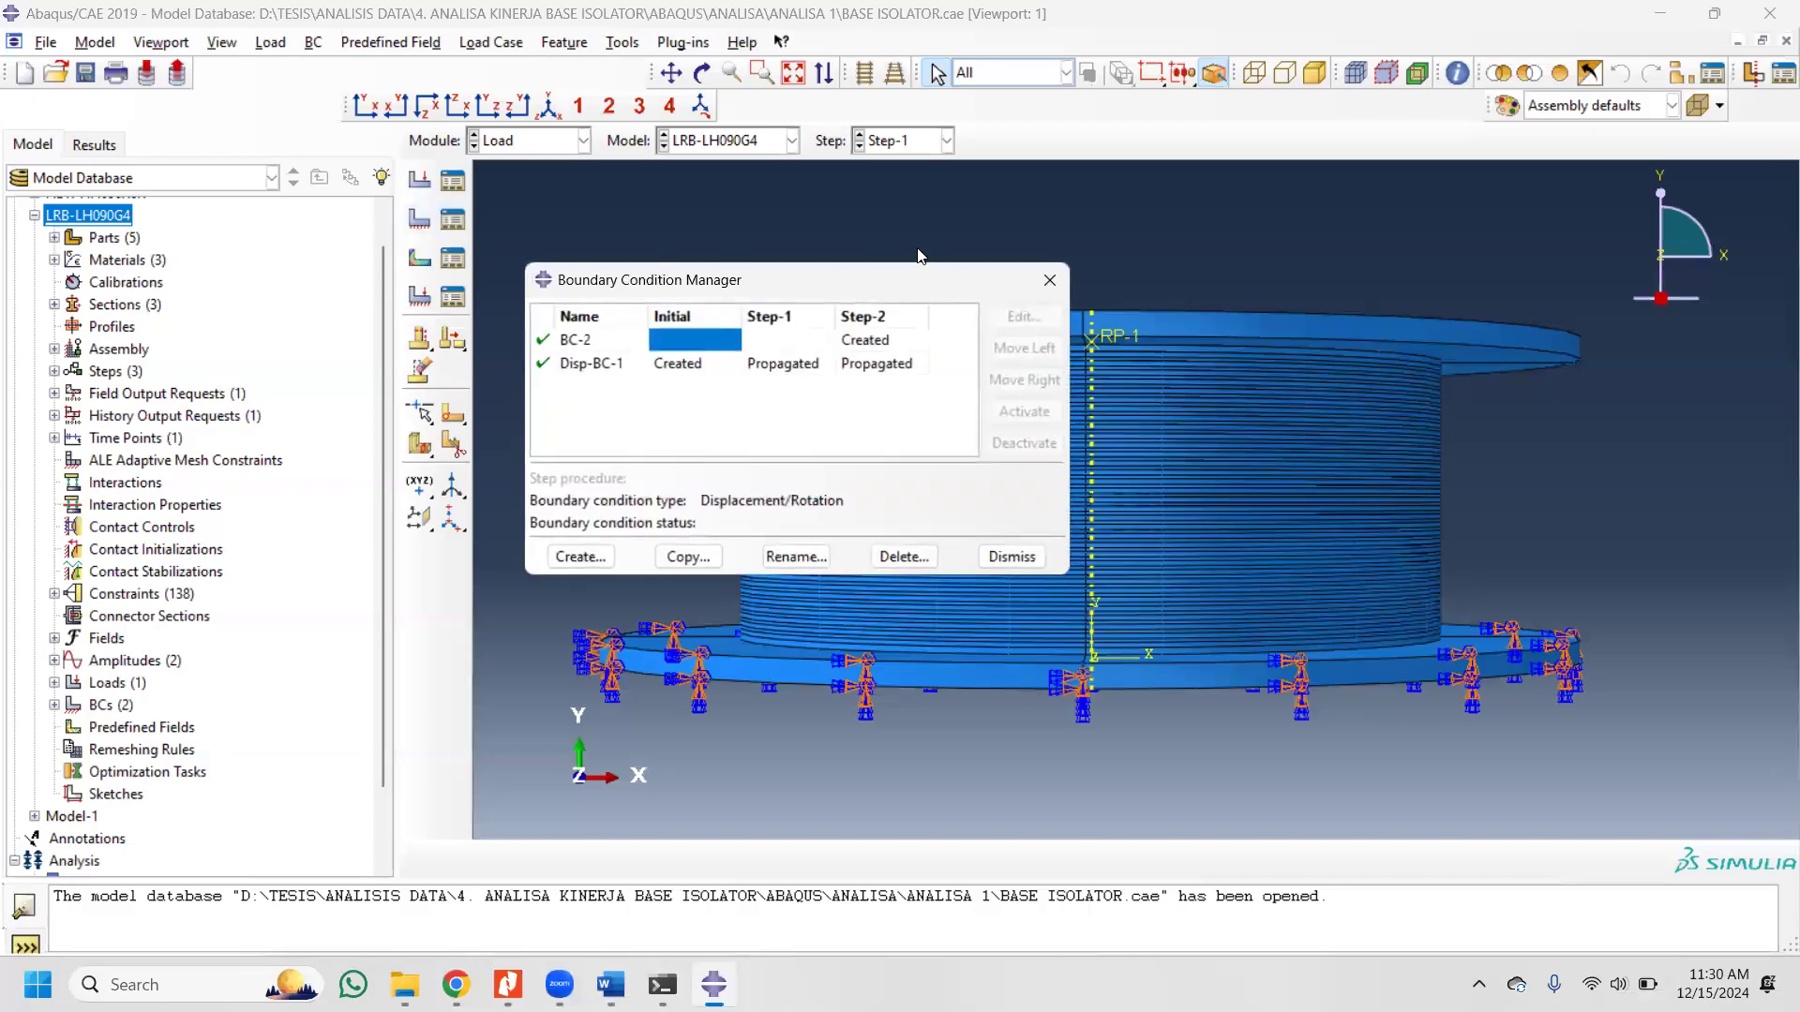
left_click_drag(908, 266, 908, 223)
left_click_drag(797, 245, 328, 225)
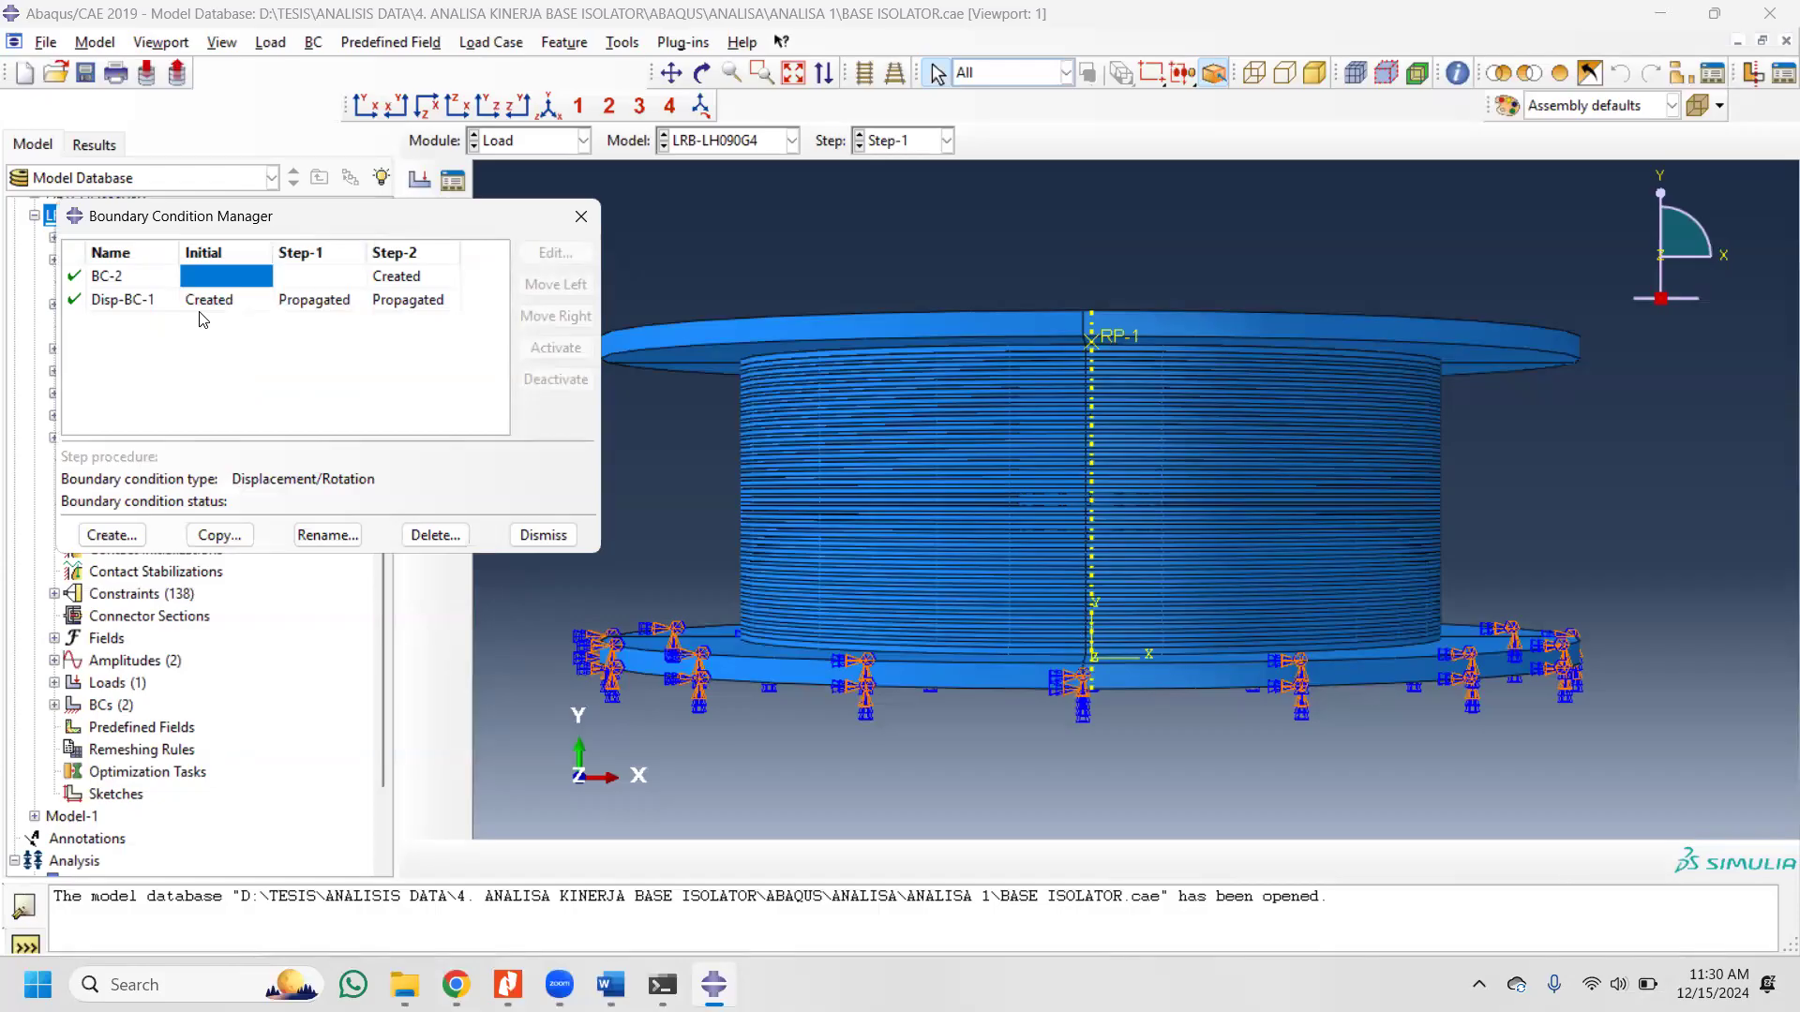
Step: Examine BC-2's displacement, rotation and amplitude settings, tilt the isolator to see its arrows at RP-1, and close the Boundary Condition Manager
left_click(134, 300)
left_click(132, 277)
left_click(530, 253)
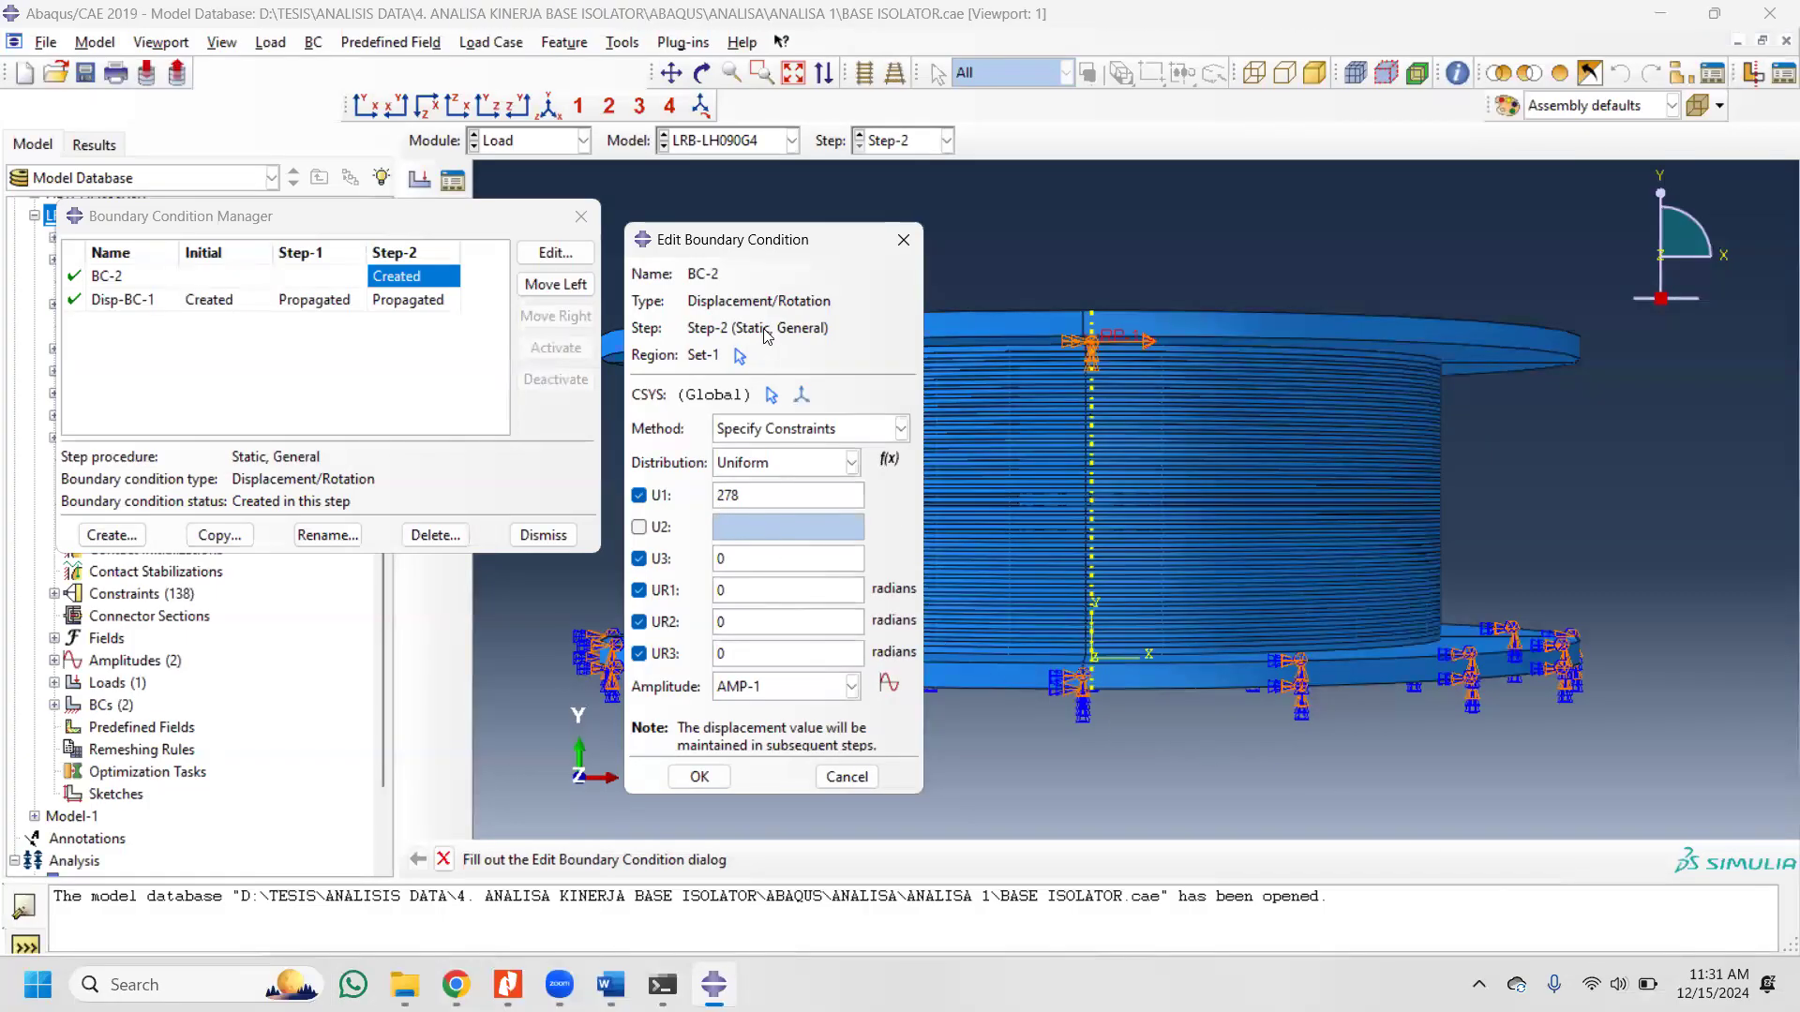
left_click_drag(775, 239, 393, 241)
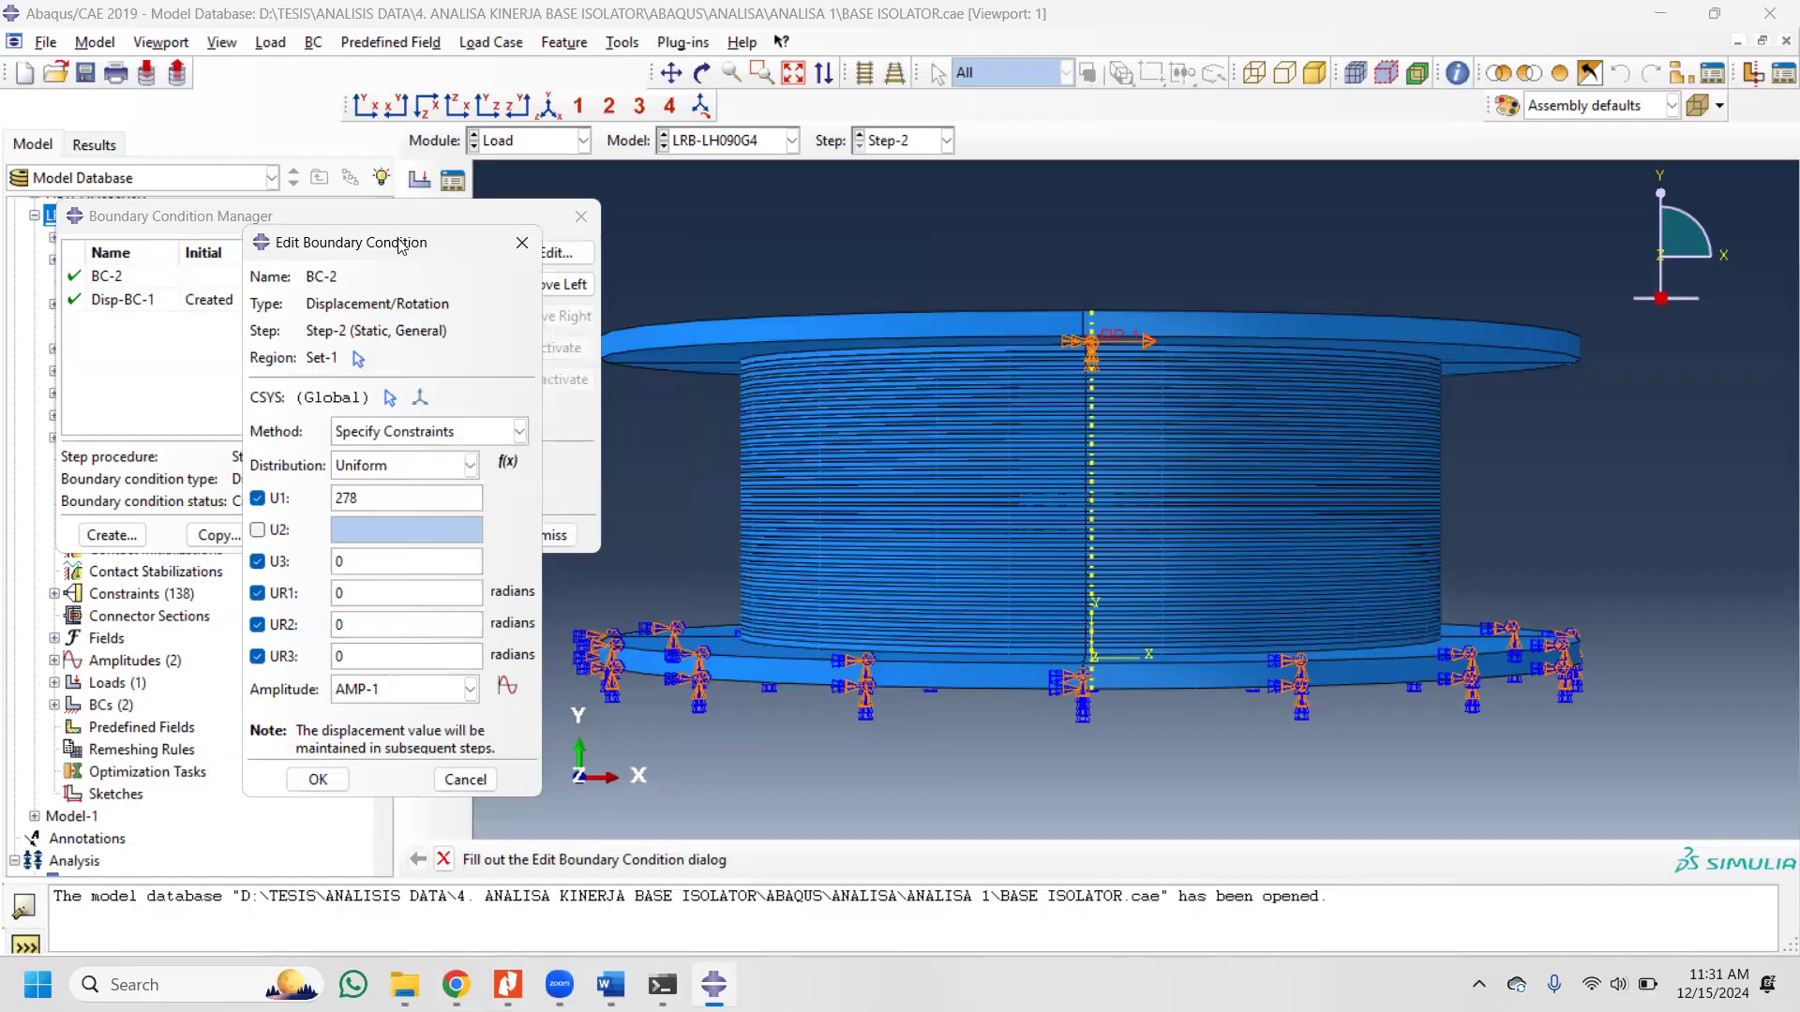
left_click_drag(397, 247, 527, 284)
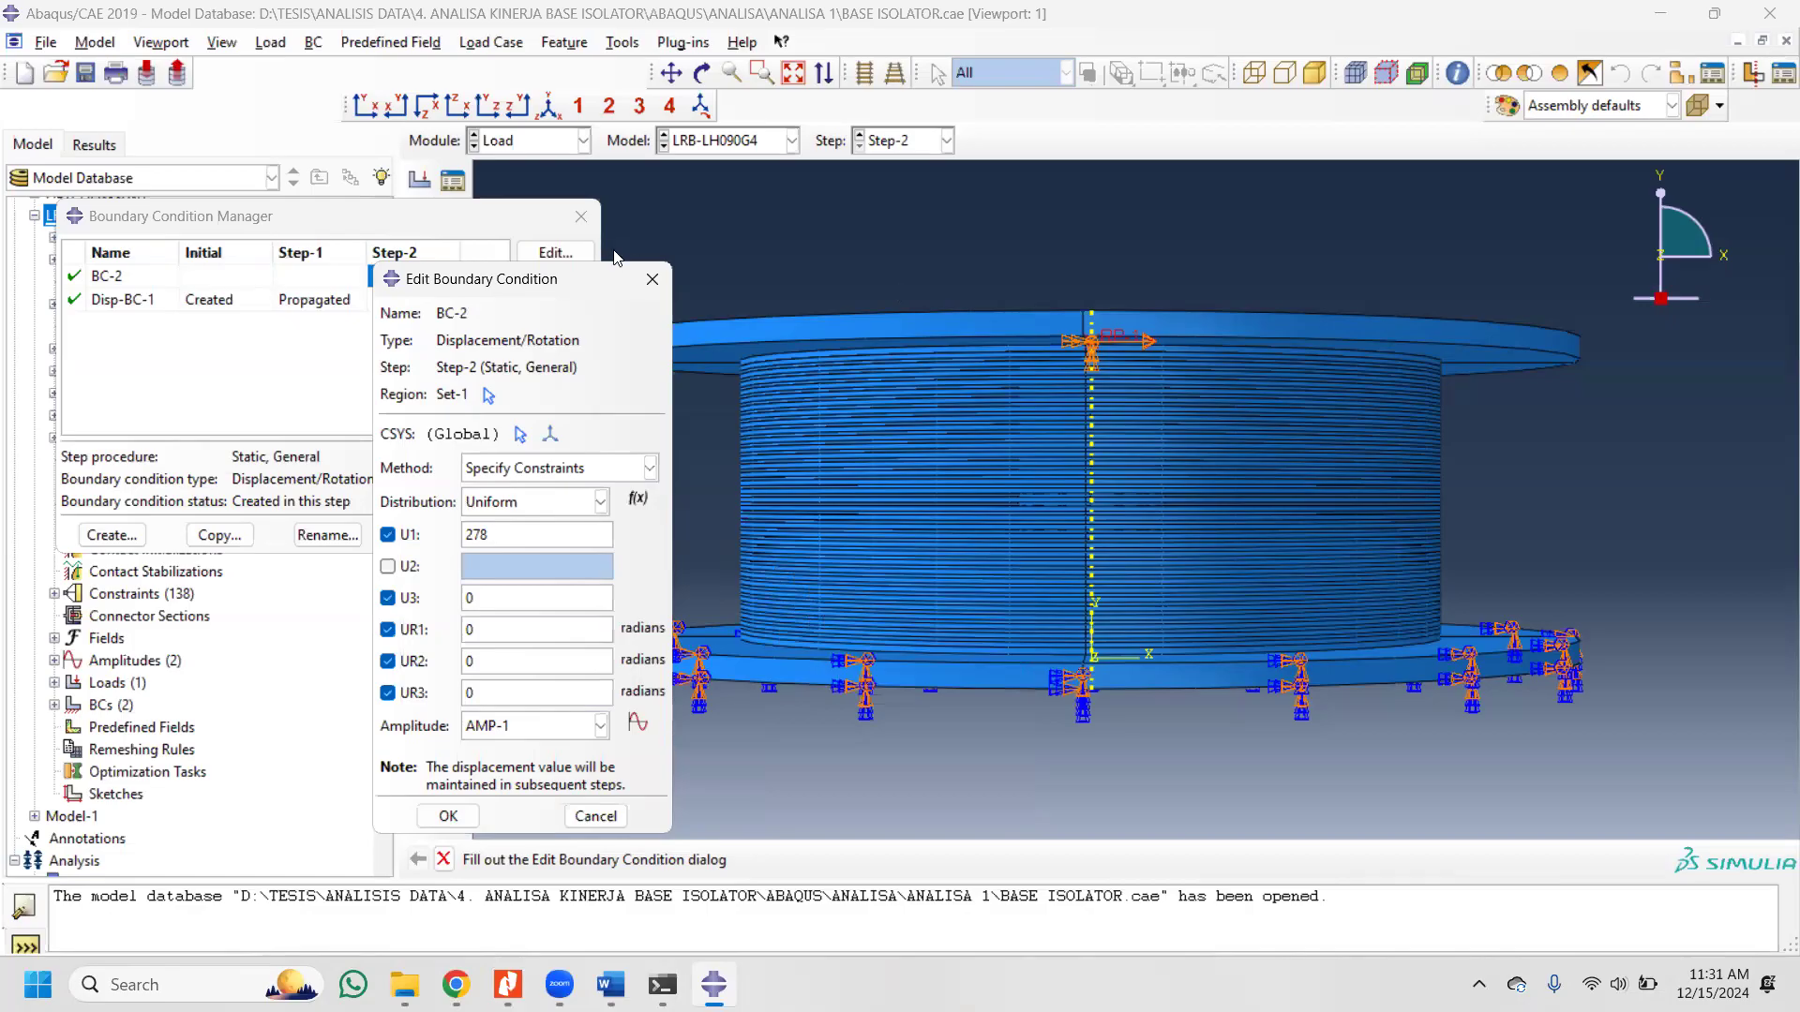
left_click(448, 816)
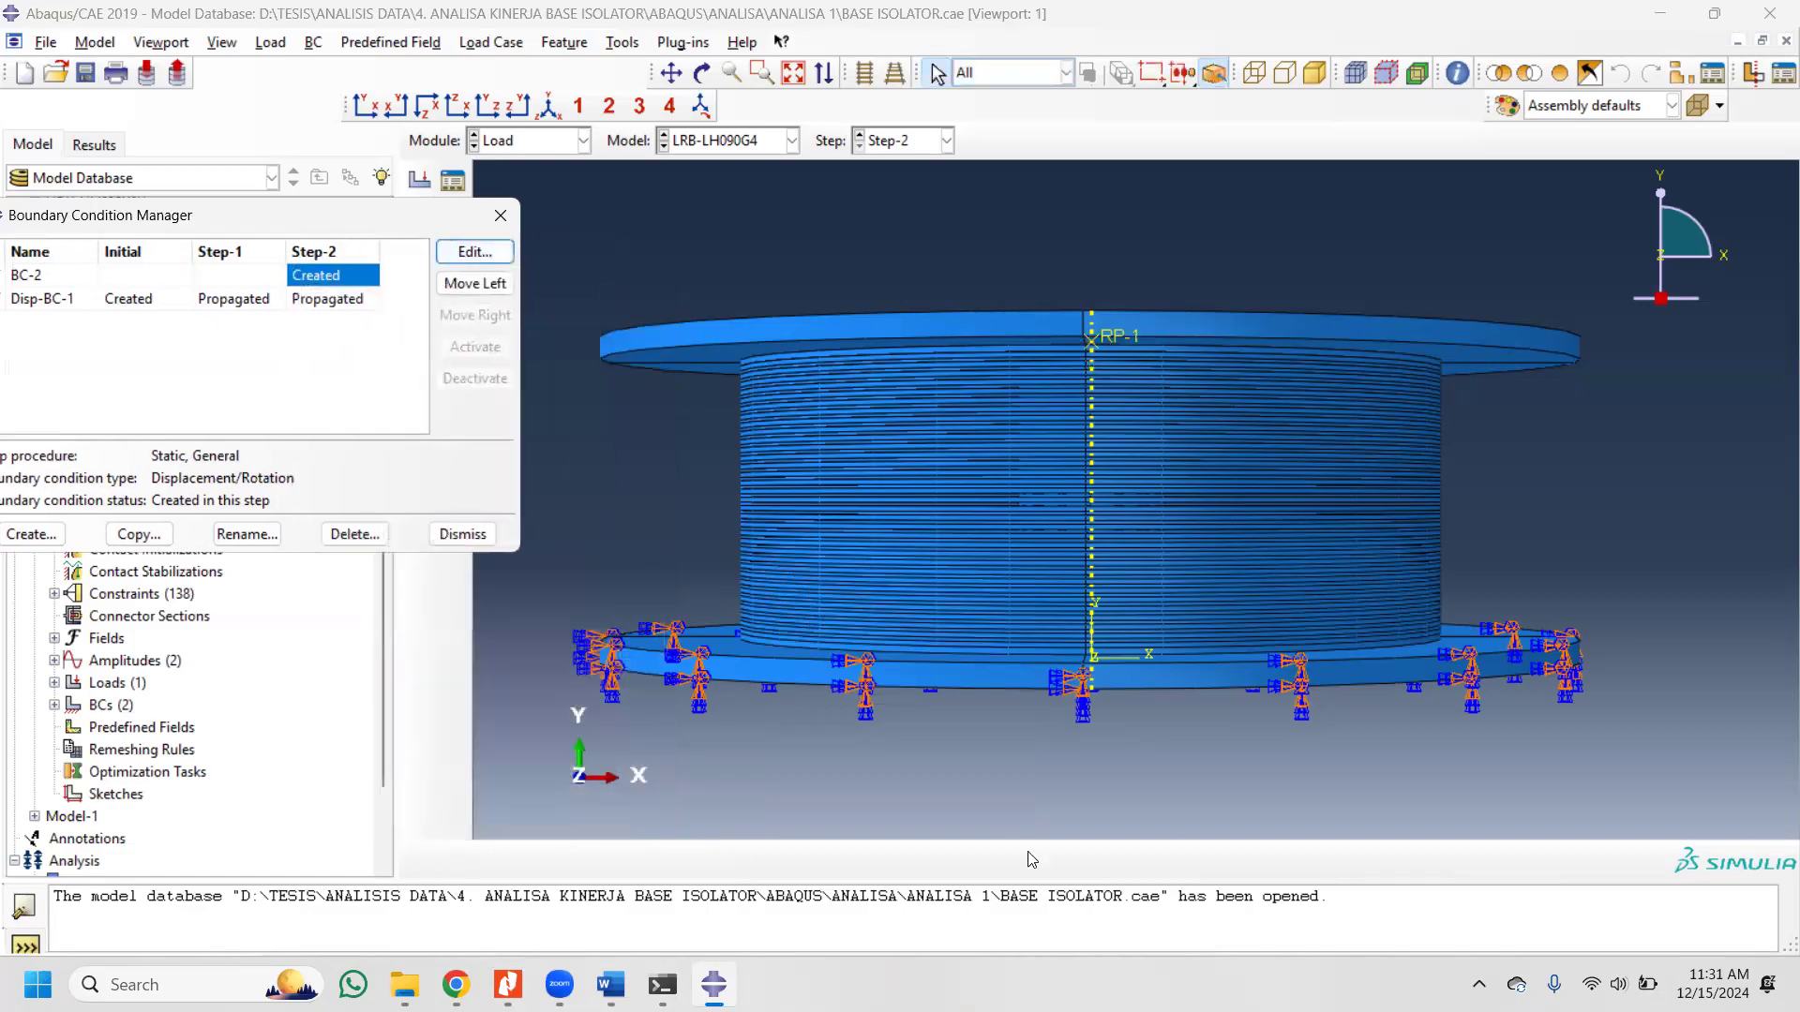
left_click(702, 74)
left_click_drag(1207, 468, 1130, 365)
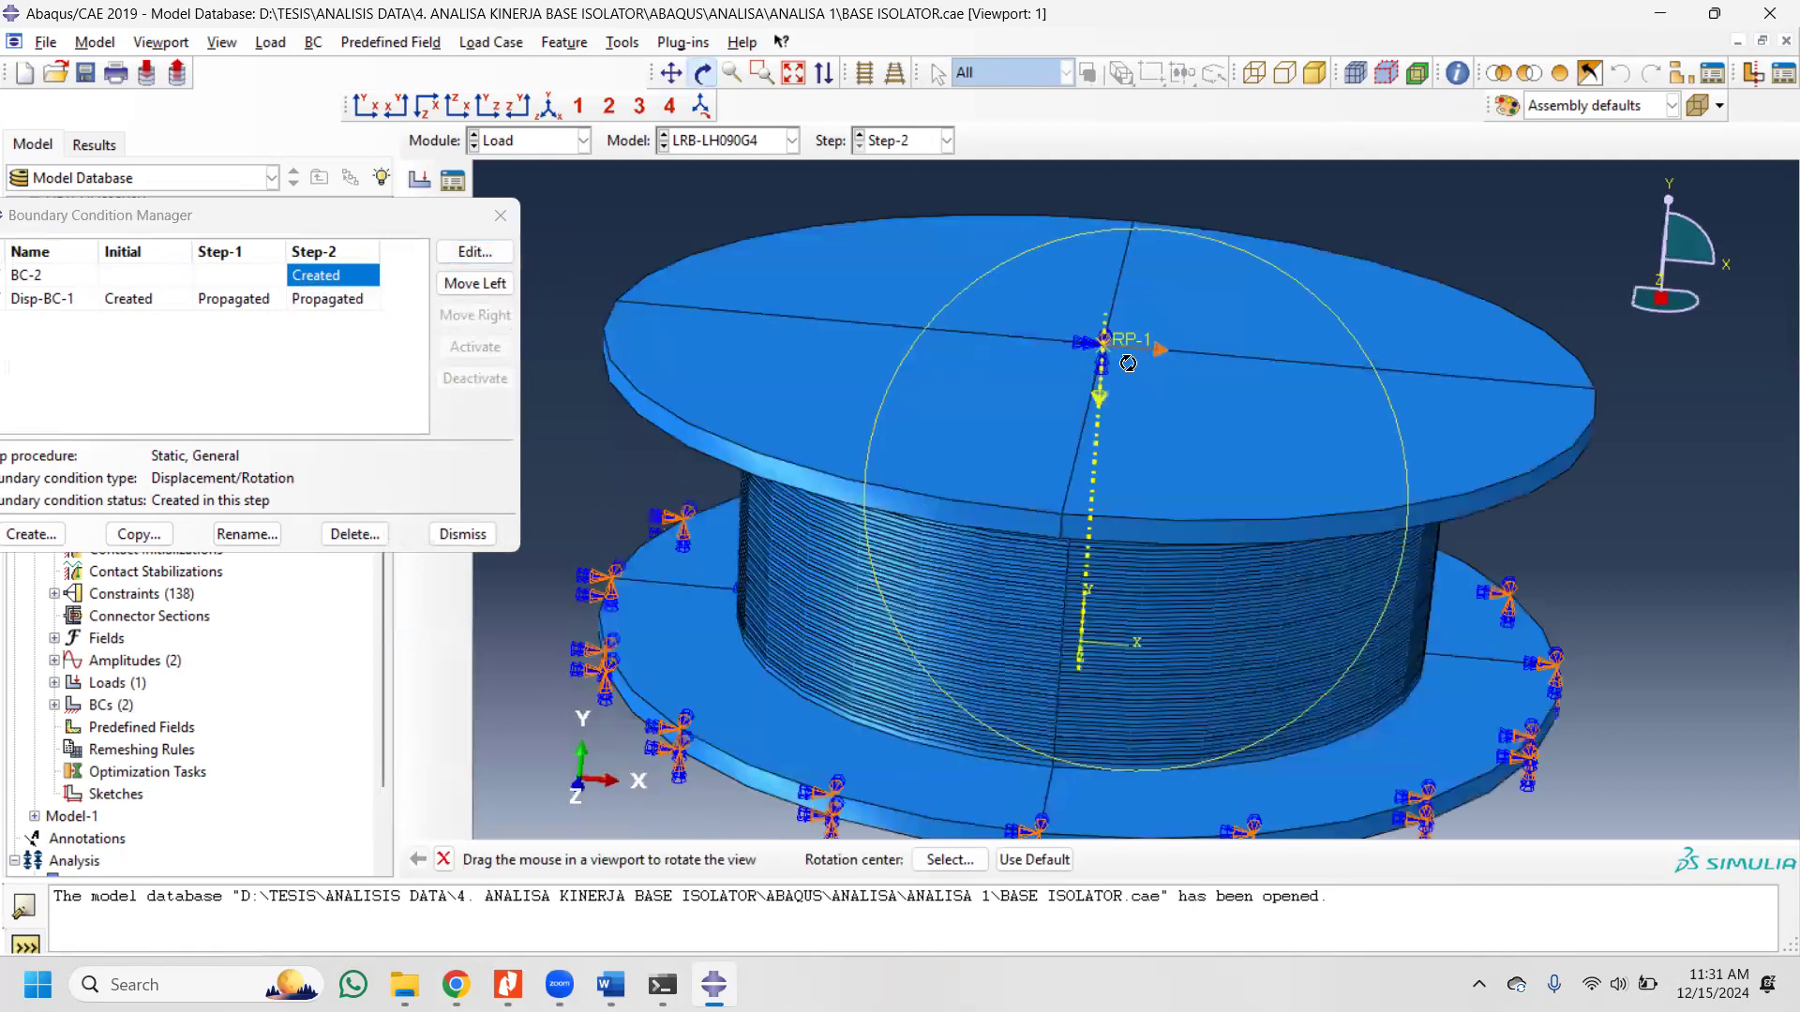
left_click(501, 214)
Step: Examine the type and fixed region of Disp-BC-1, leaving it unchanged, and close the Boundary Condition Manager
left_click(542, 143)
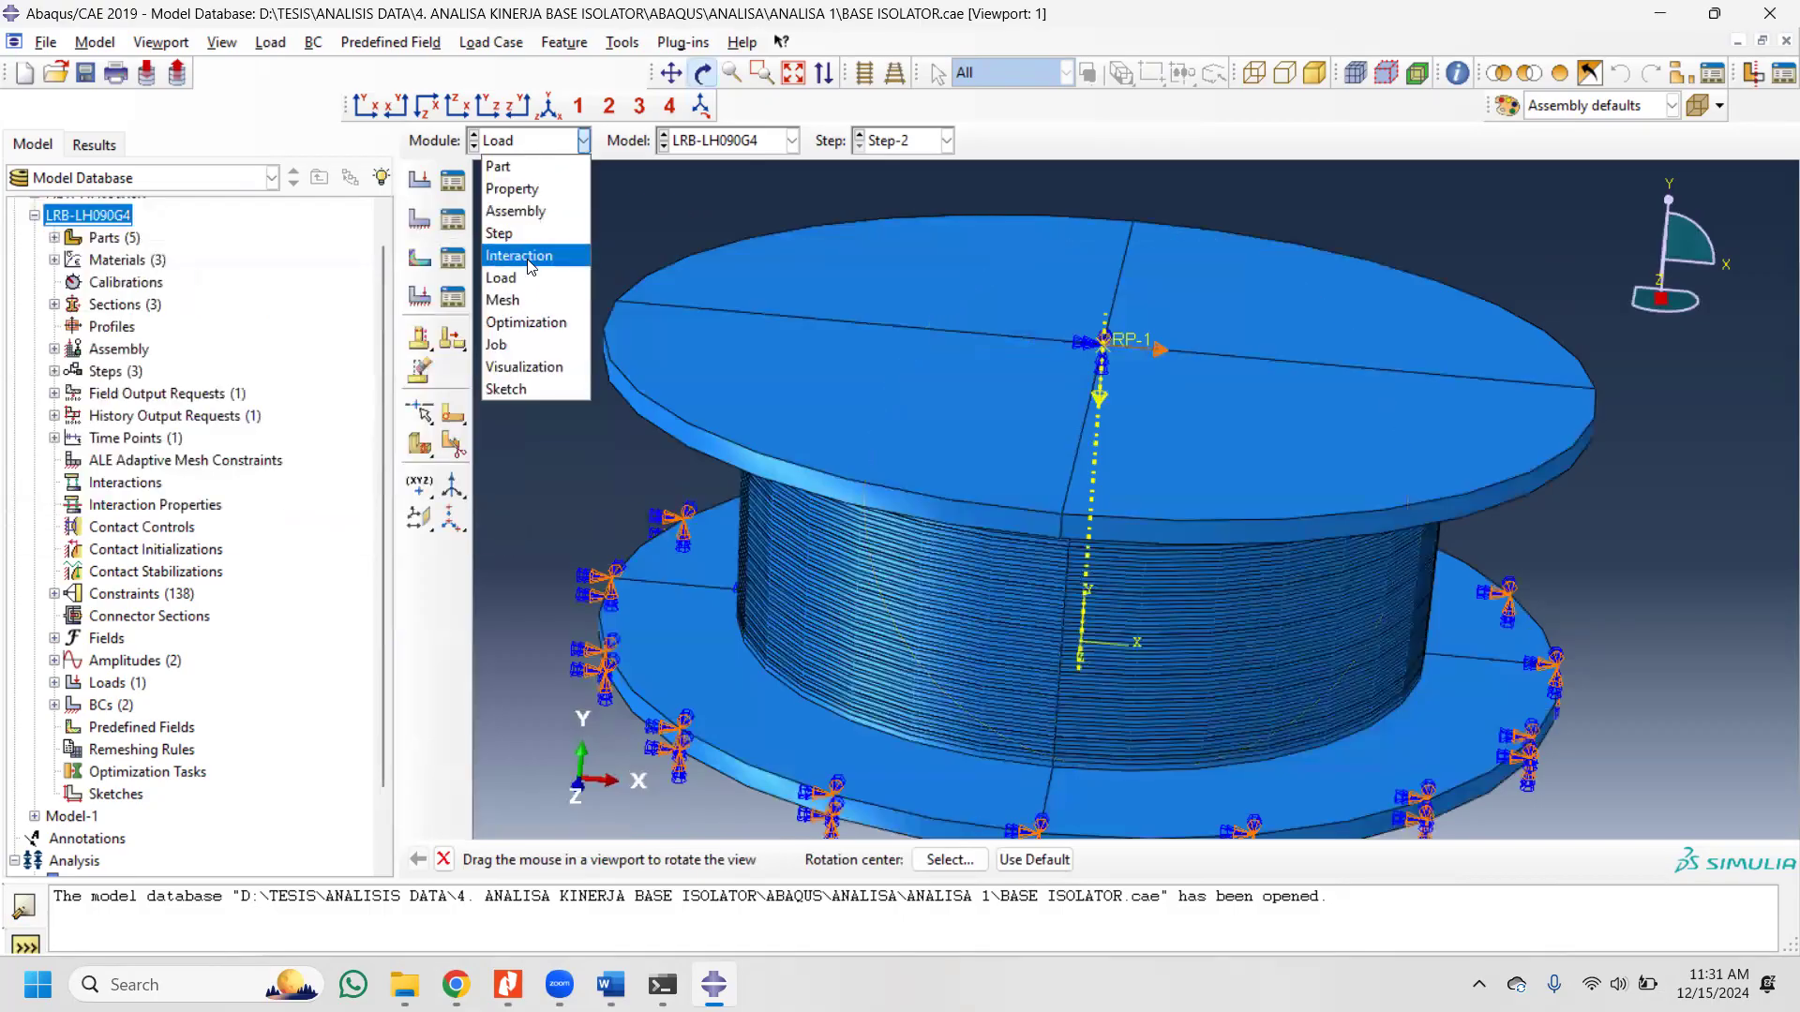
left_click(565, 150)
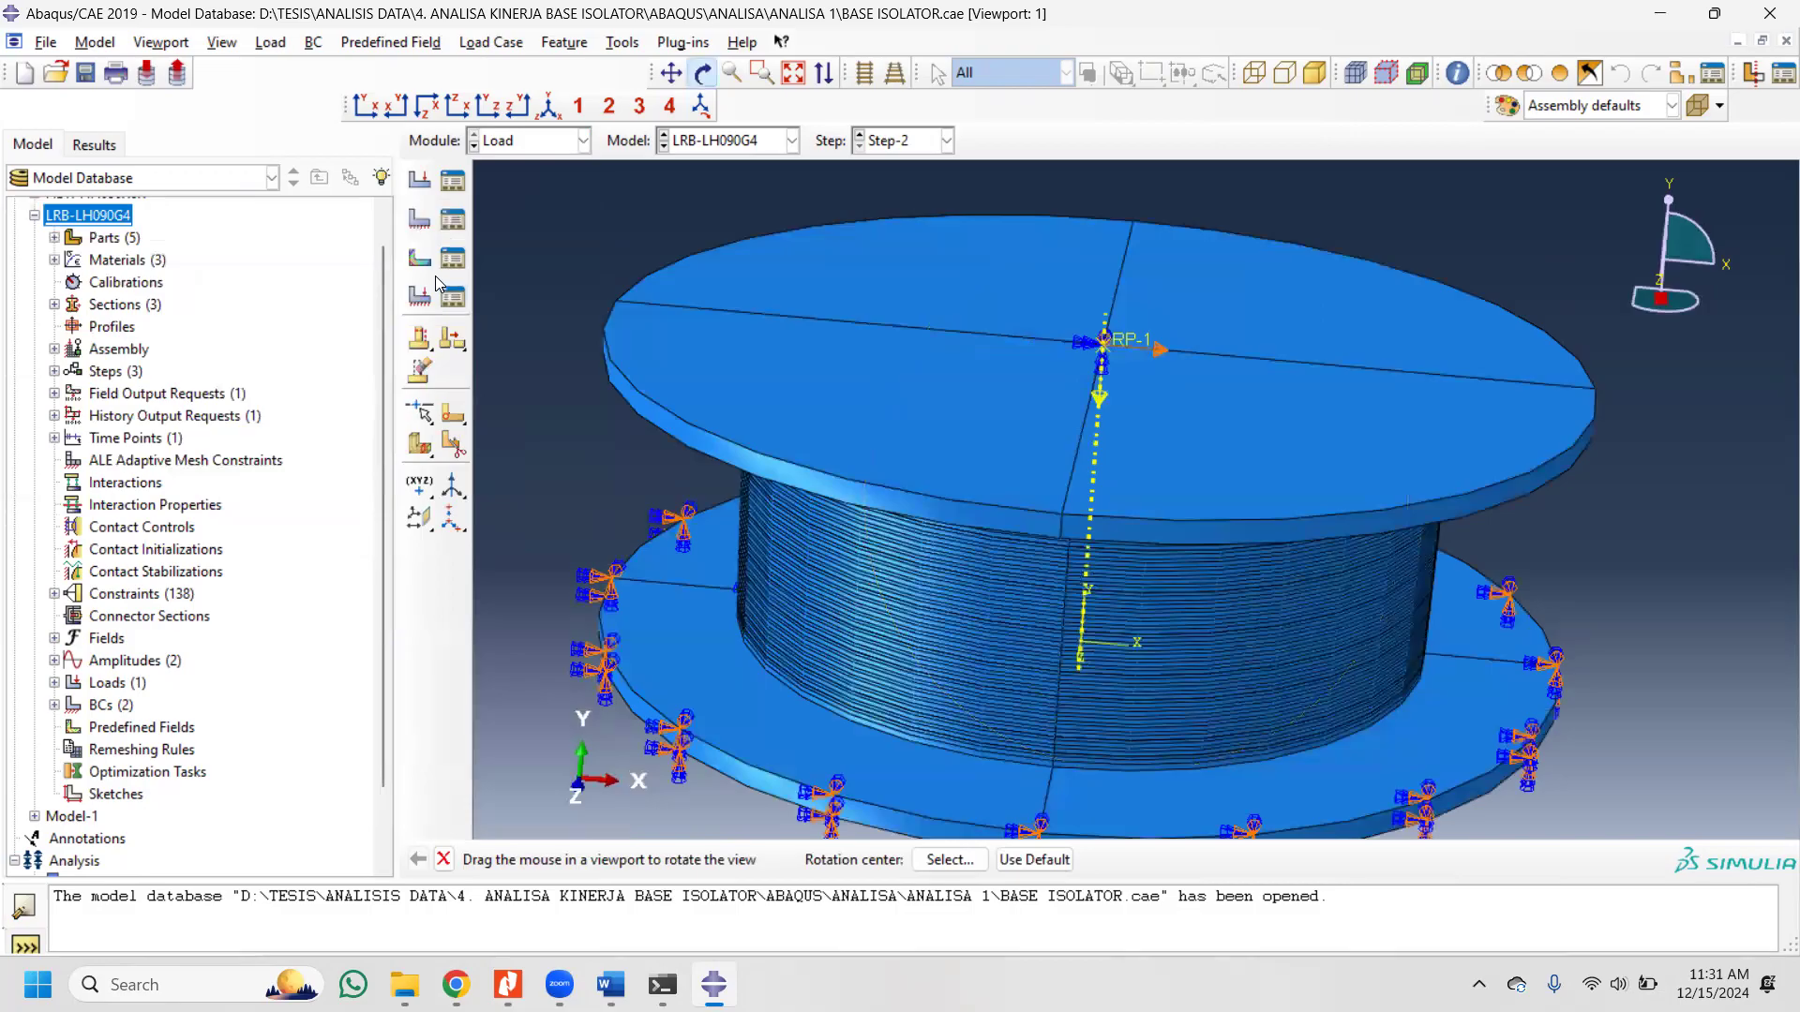
left_click(450, 219)
left_click(50, 304)
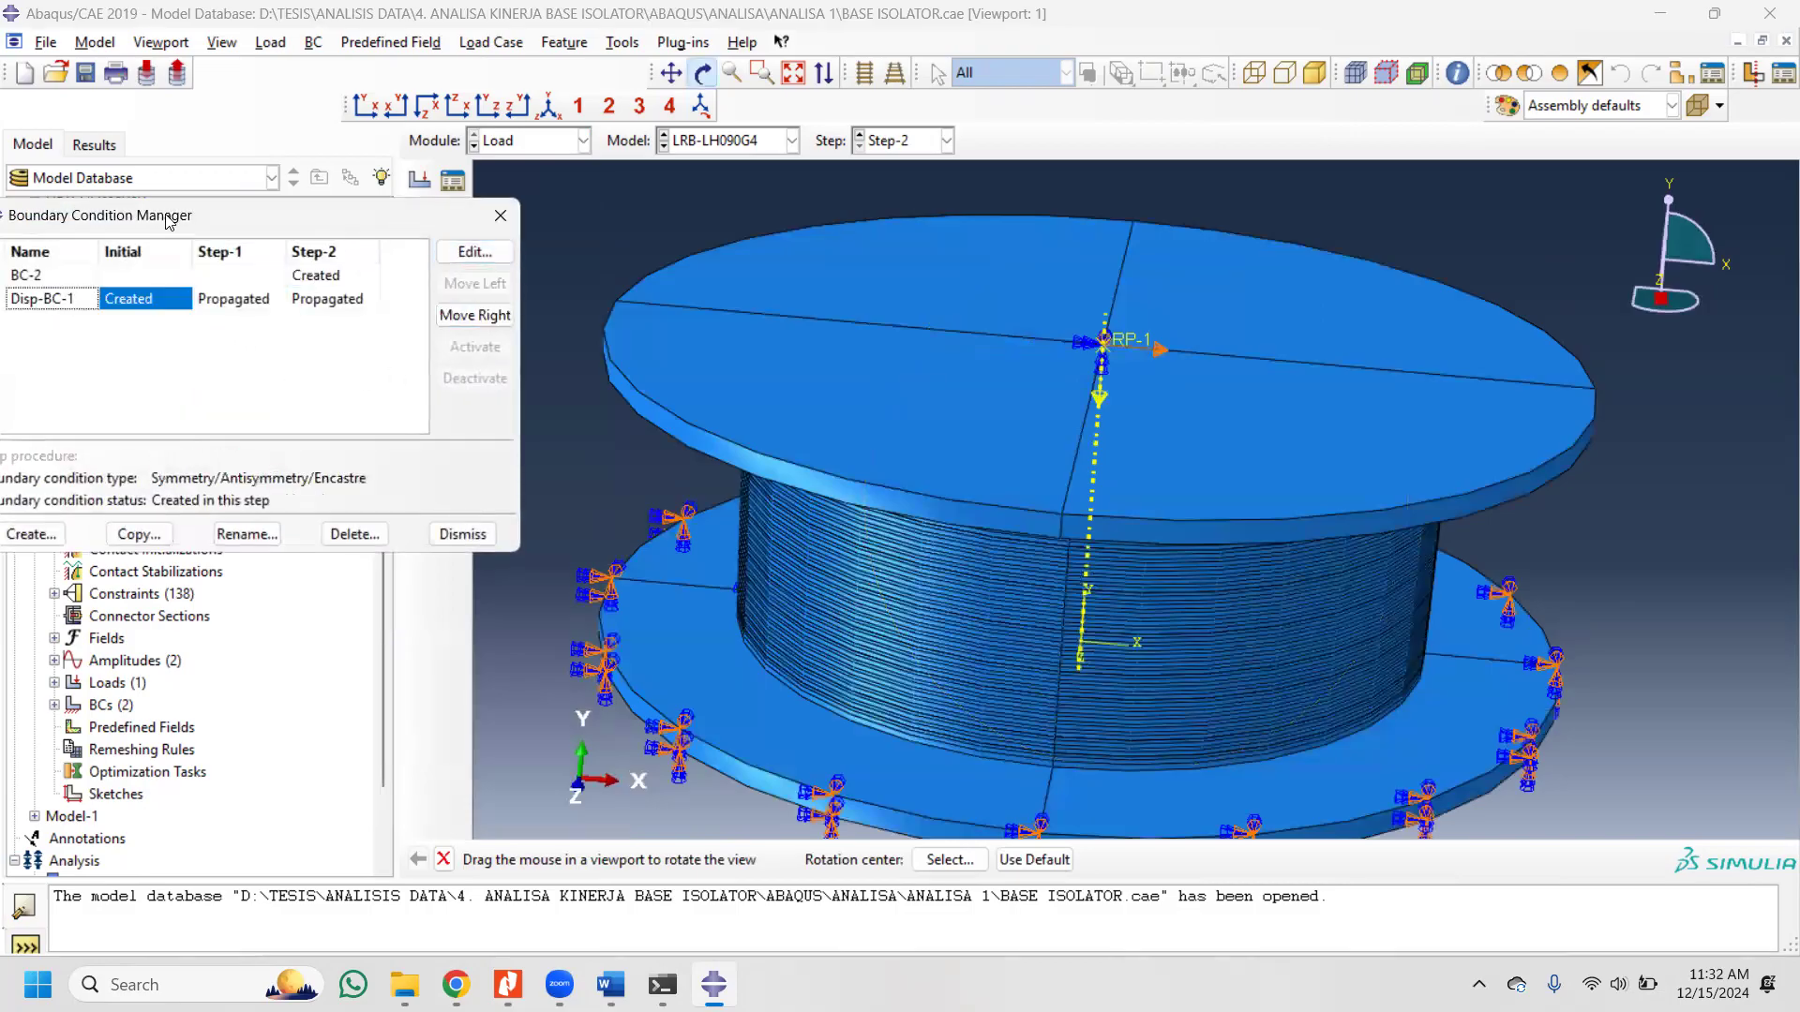
left_click_drag(169, 218, 511, 129)
left_click(814, 162)
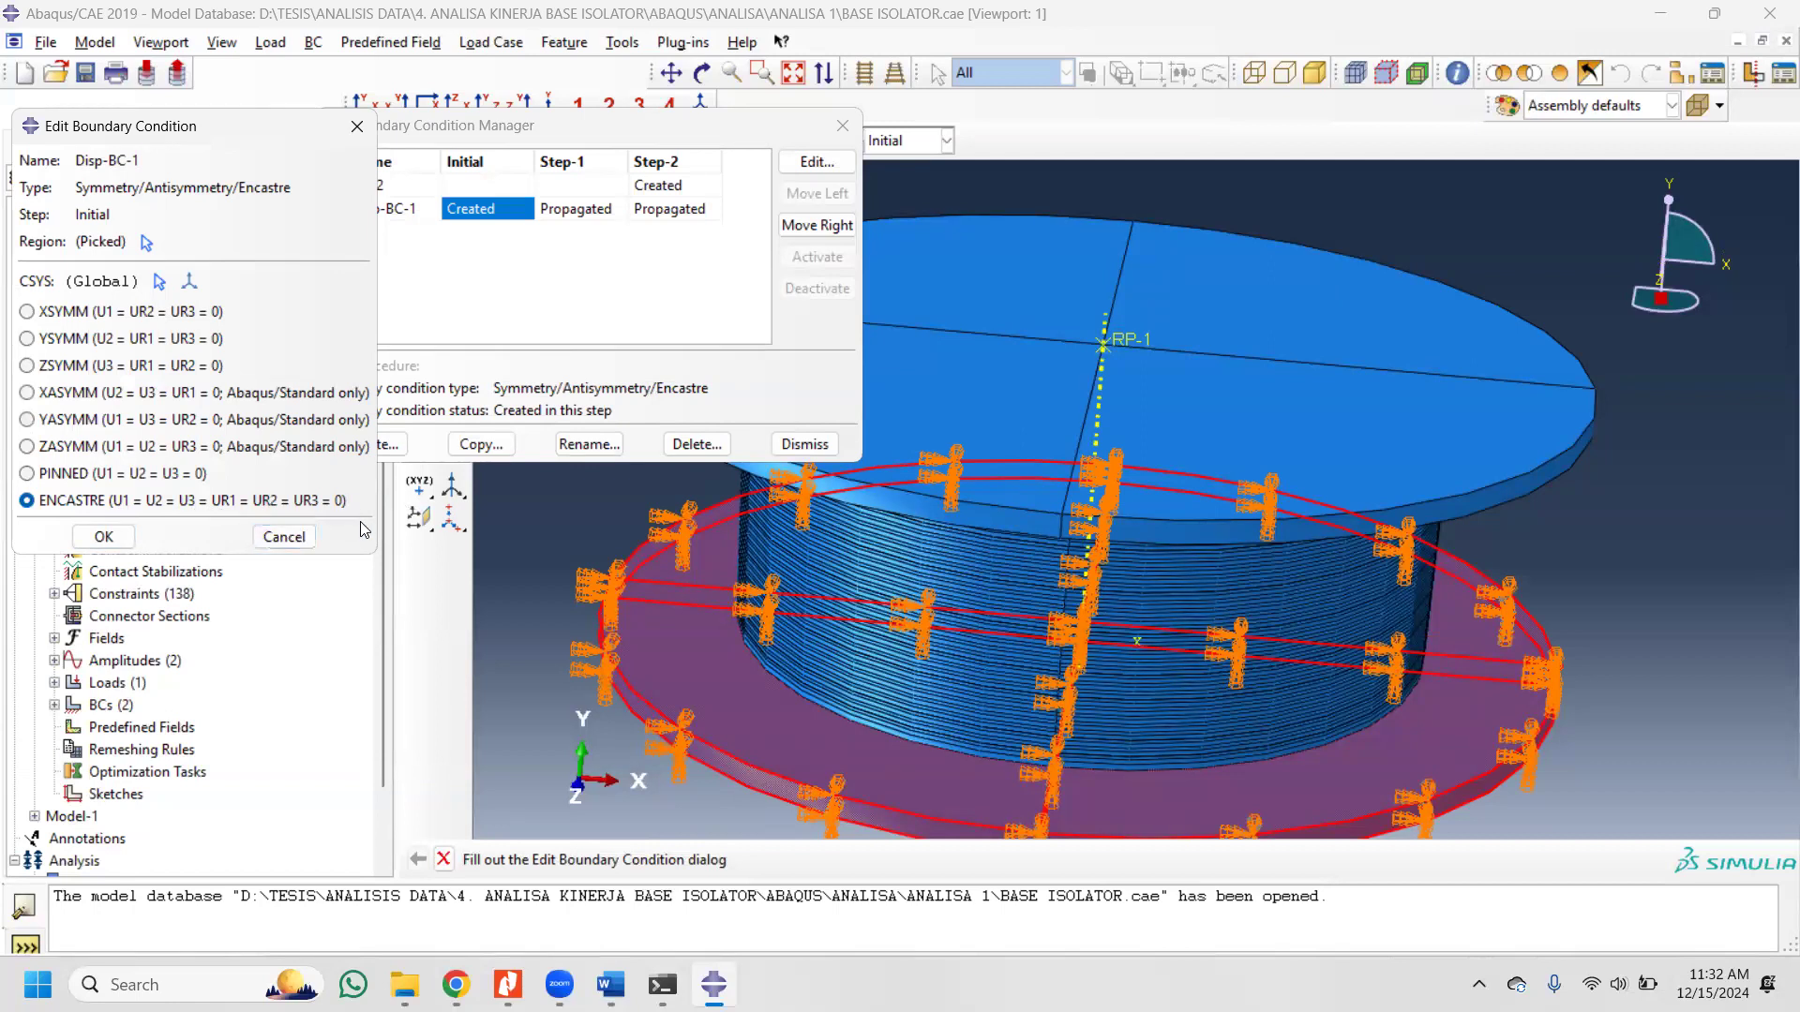
left_click(311, 535)
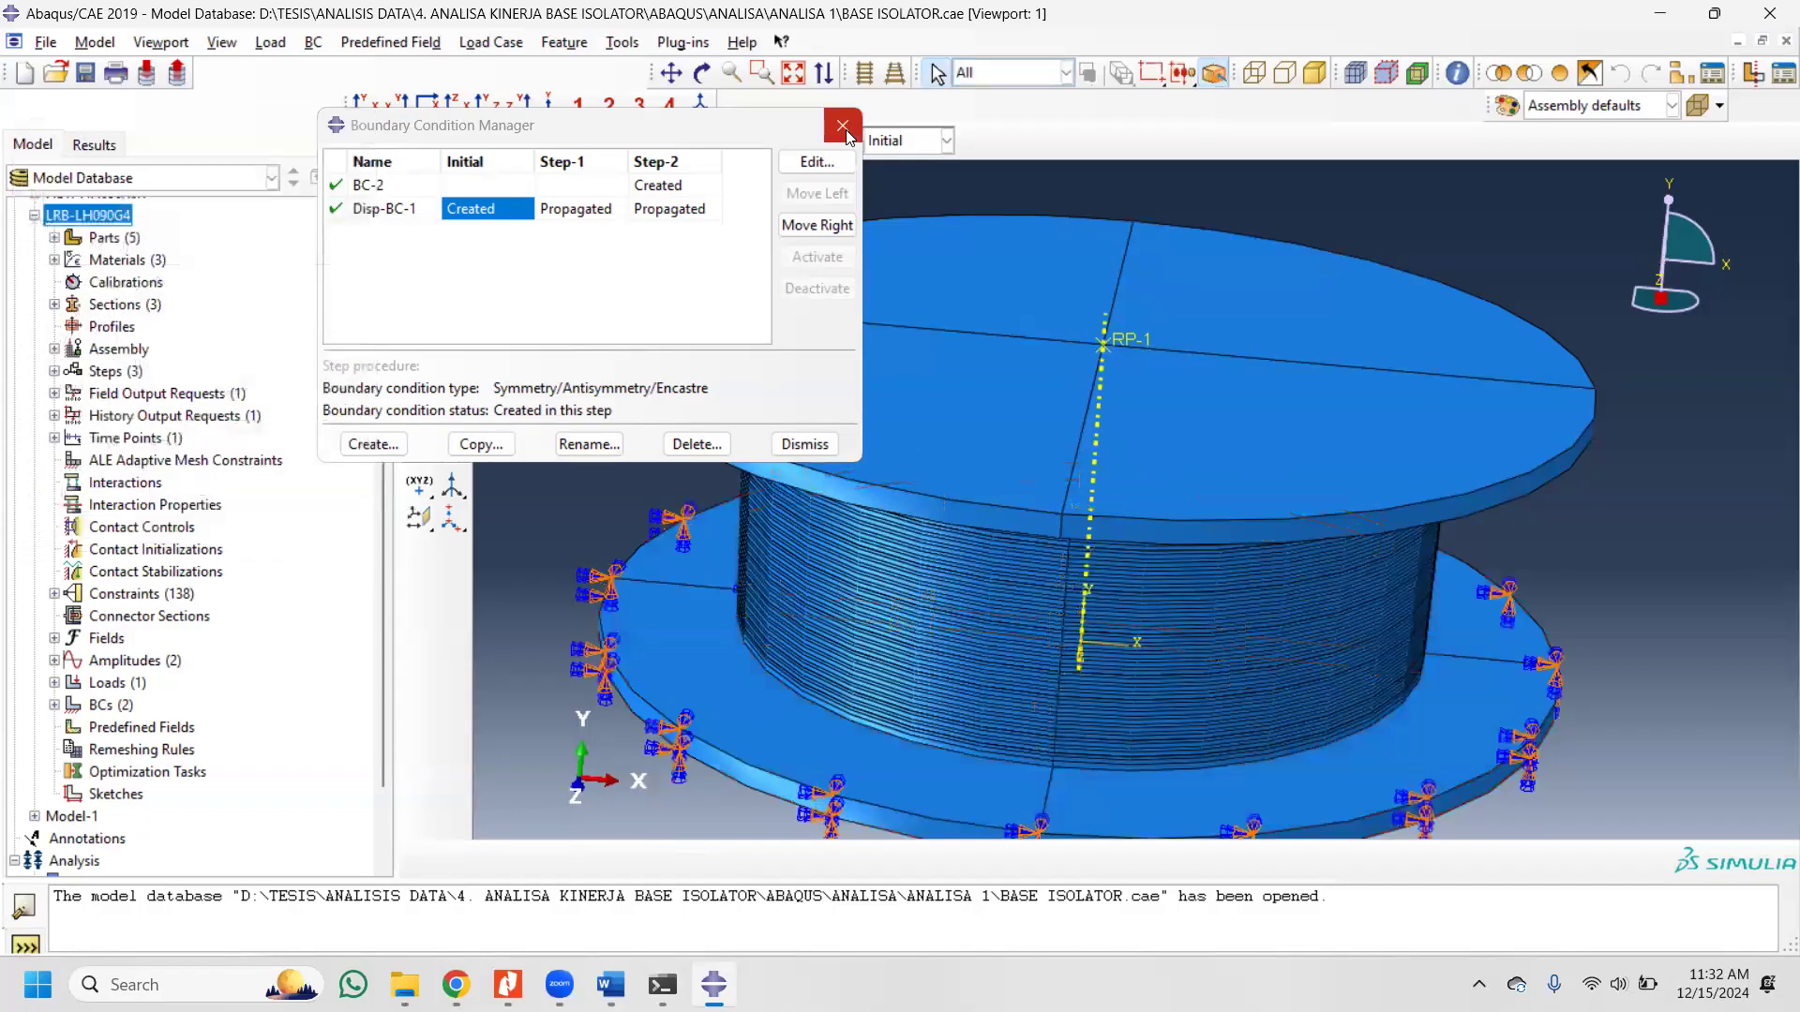
left_click(843, 126)
Step: Switch to the Mesh module, look over the meshed isolator, and try to seed the assembly's part instances
left_click(583, 141)
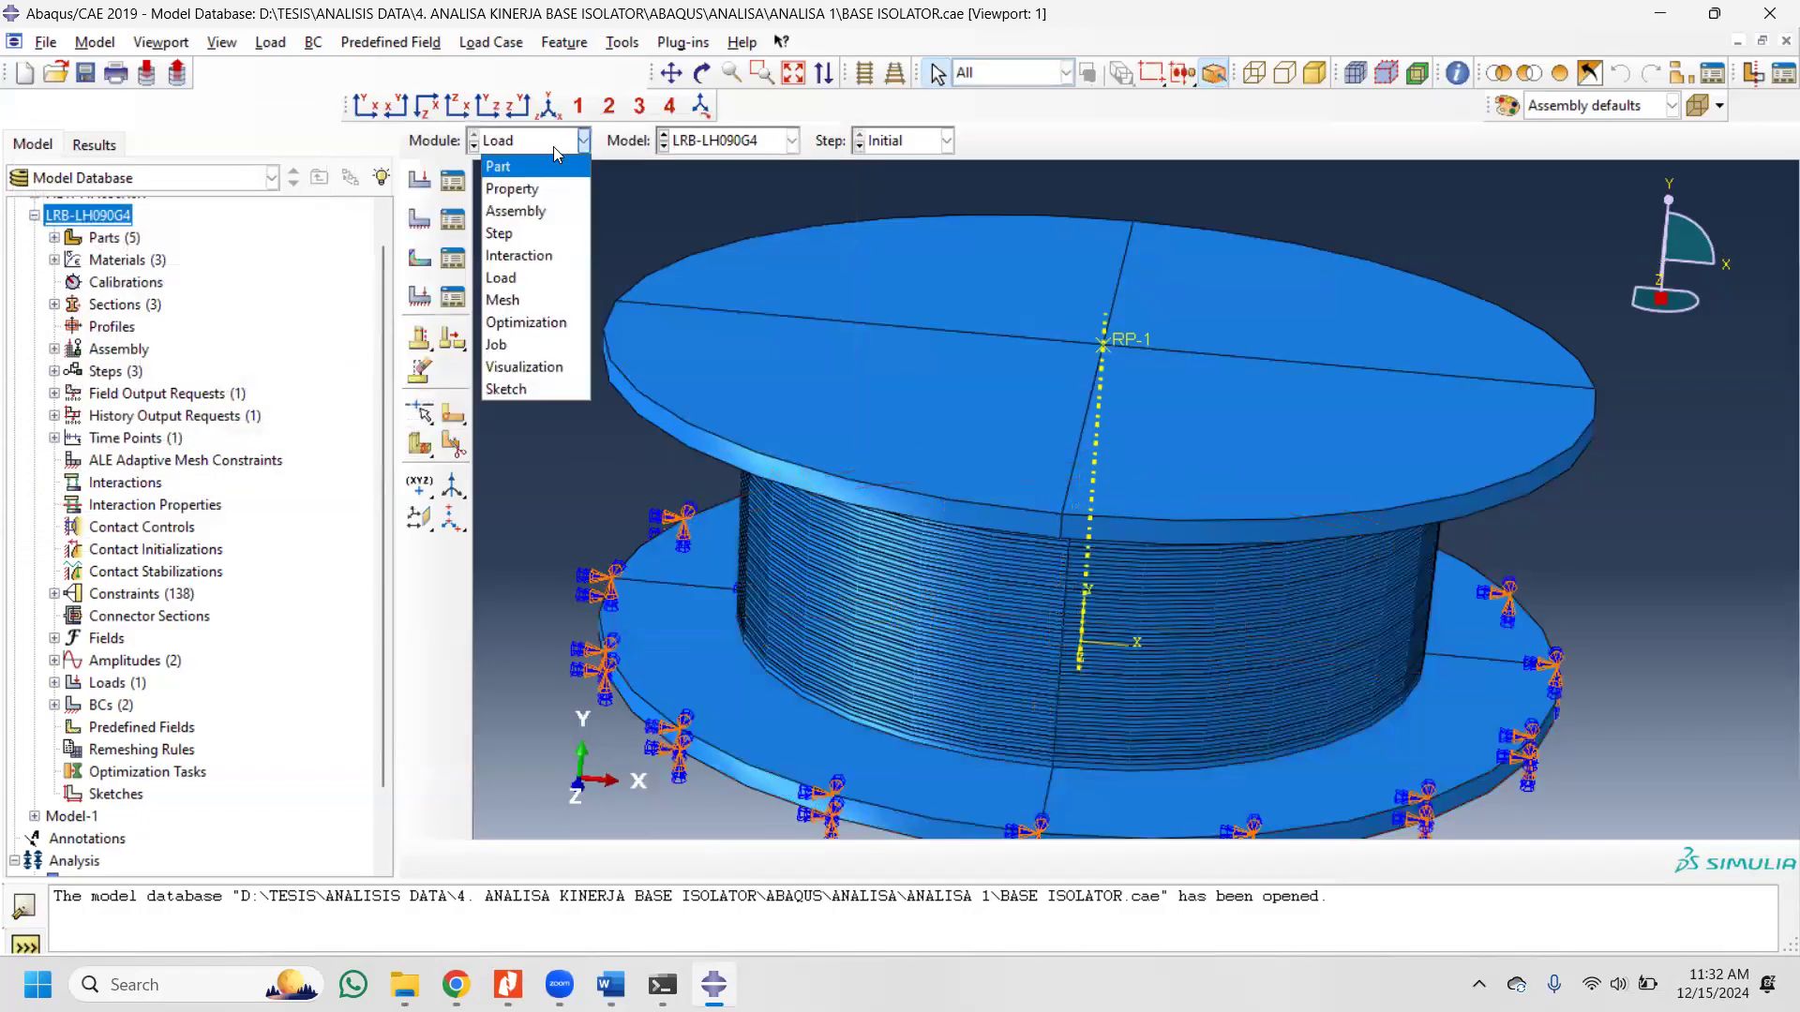
left_click(539, 301)
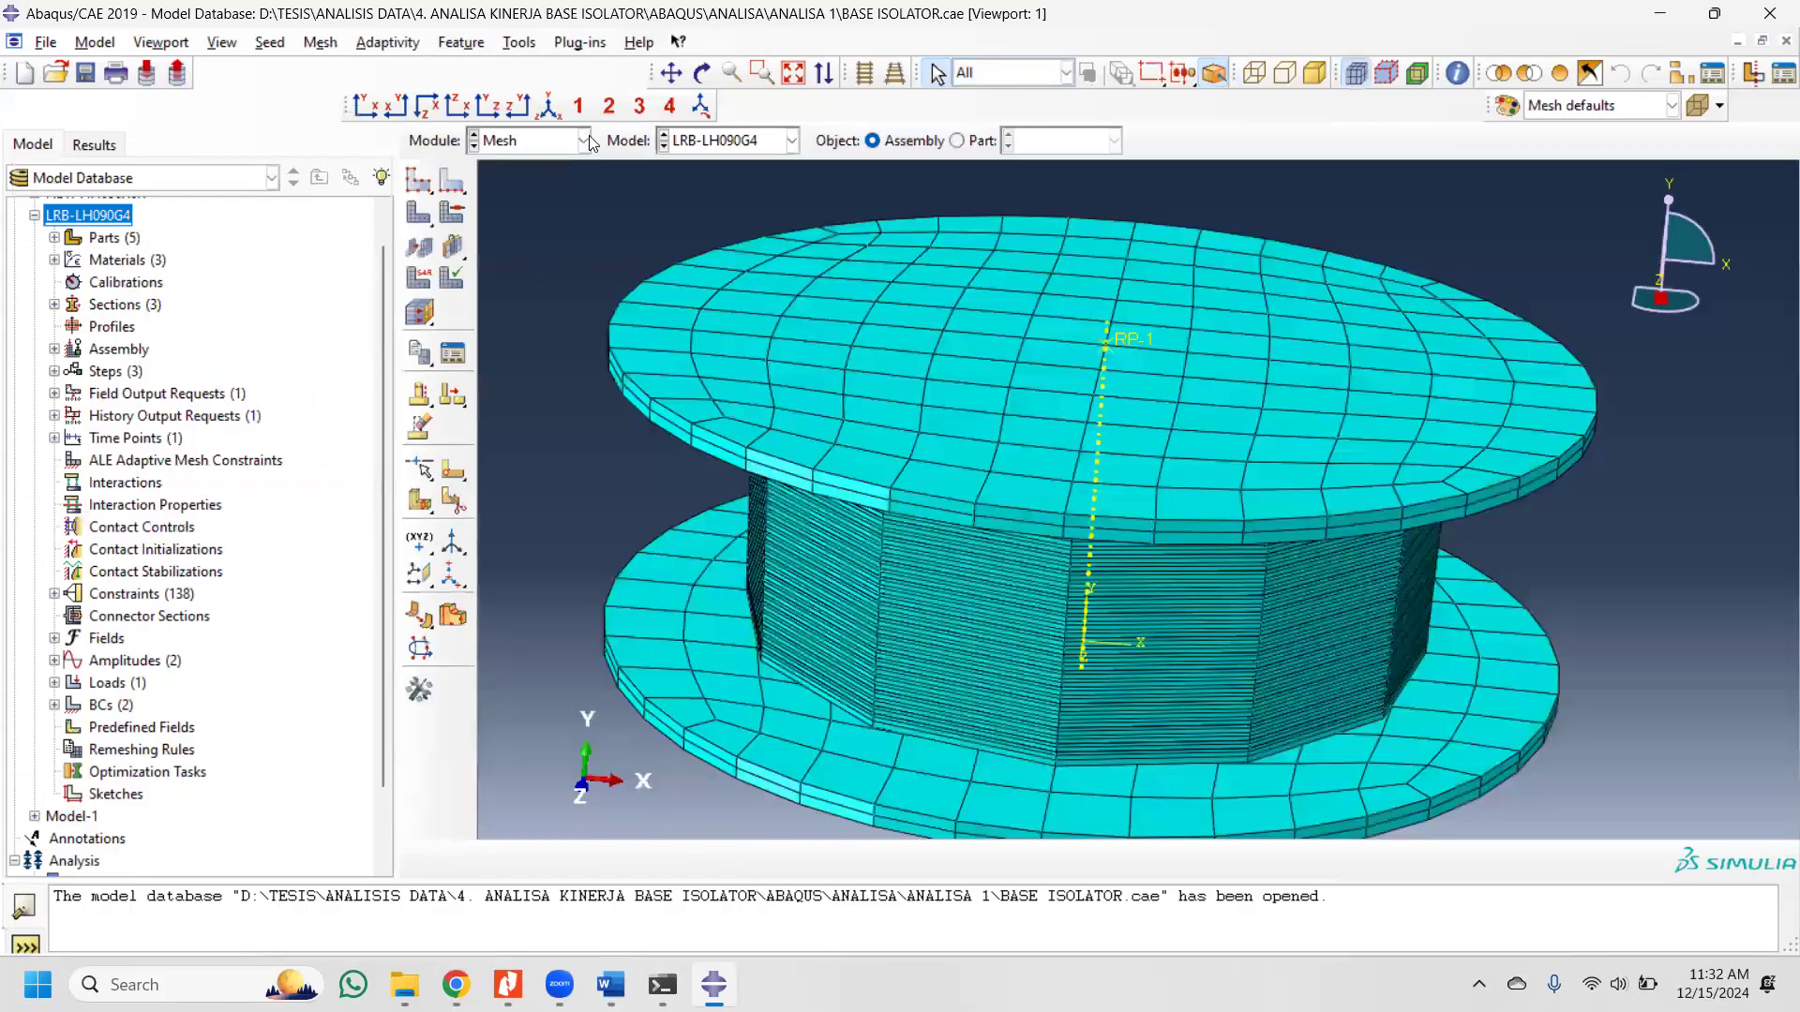
left_click(702, 72)
left_click_drag(946, 549, 906, 526)
left_click(419, 180)
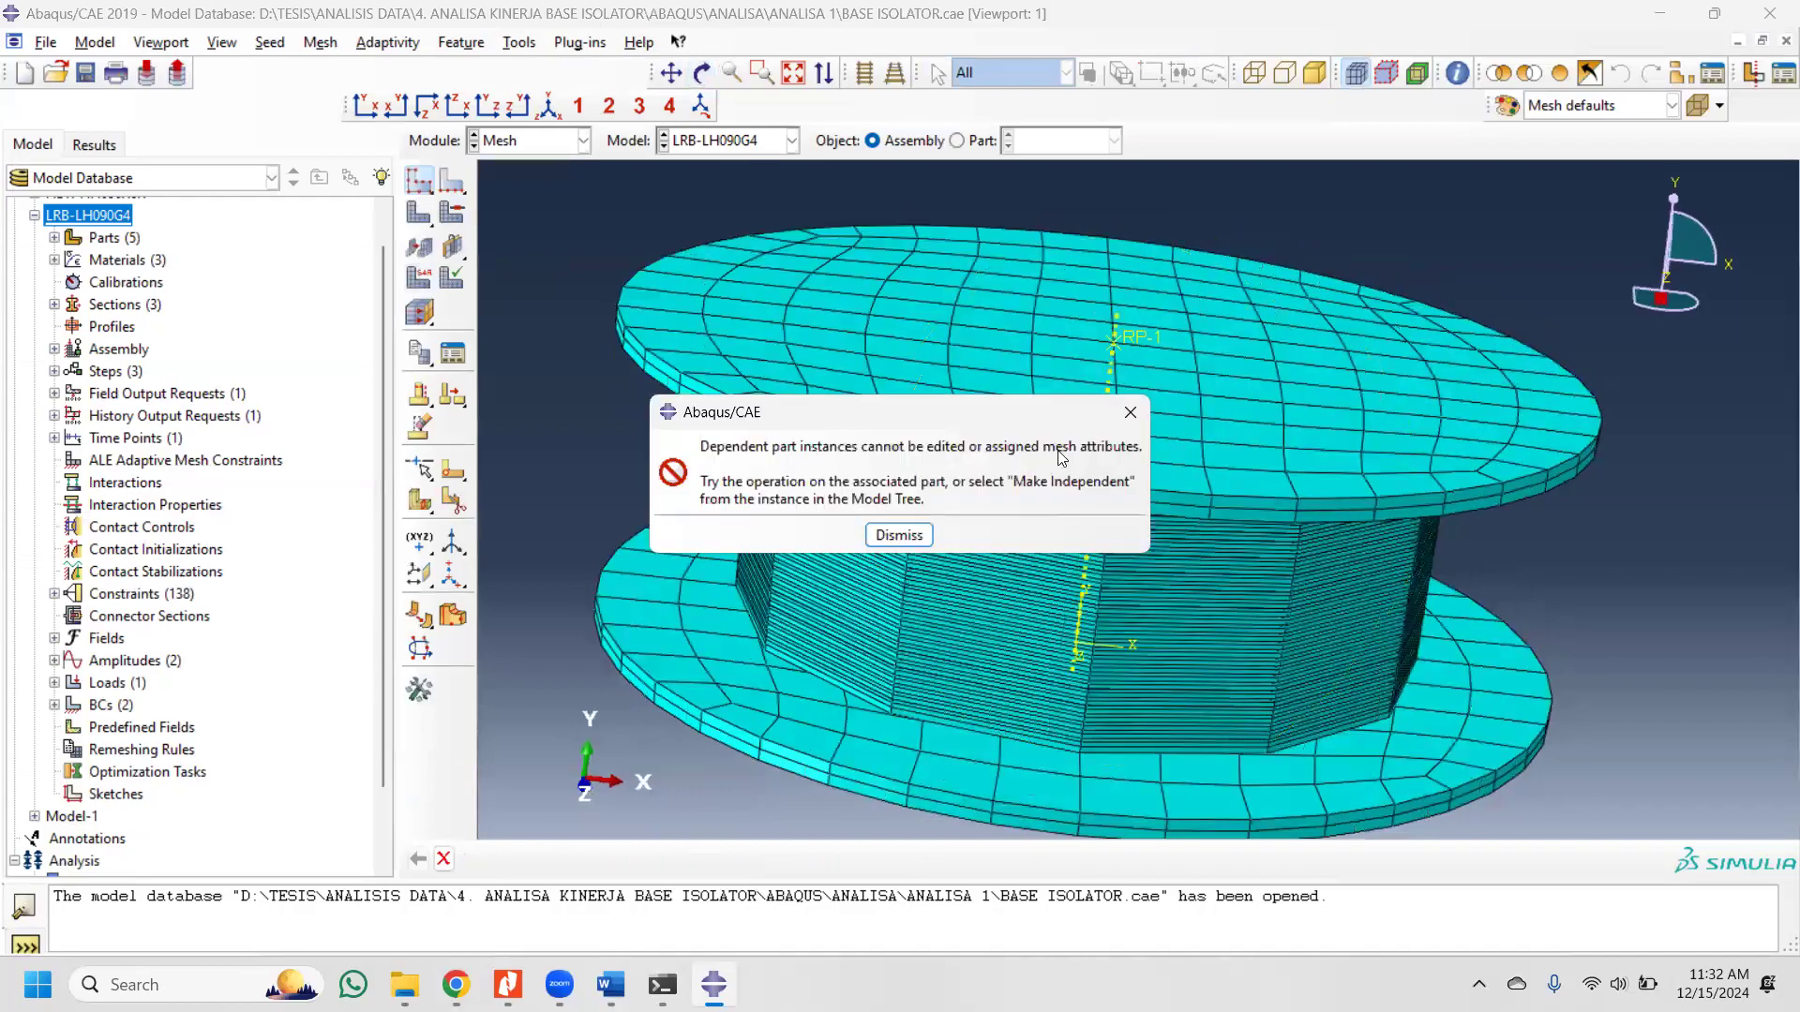
left_click(1130, 412)
Step: Show the FIXED-LOAD part's mesh and check its global seed settings without changing them
left_click(993, 140)
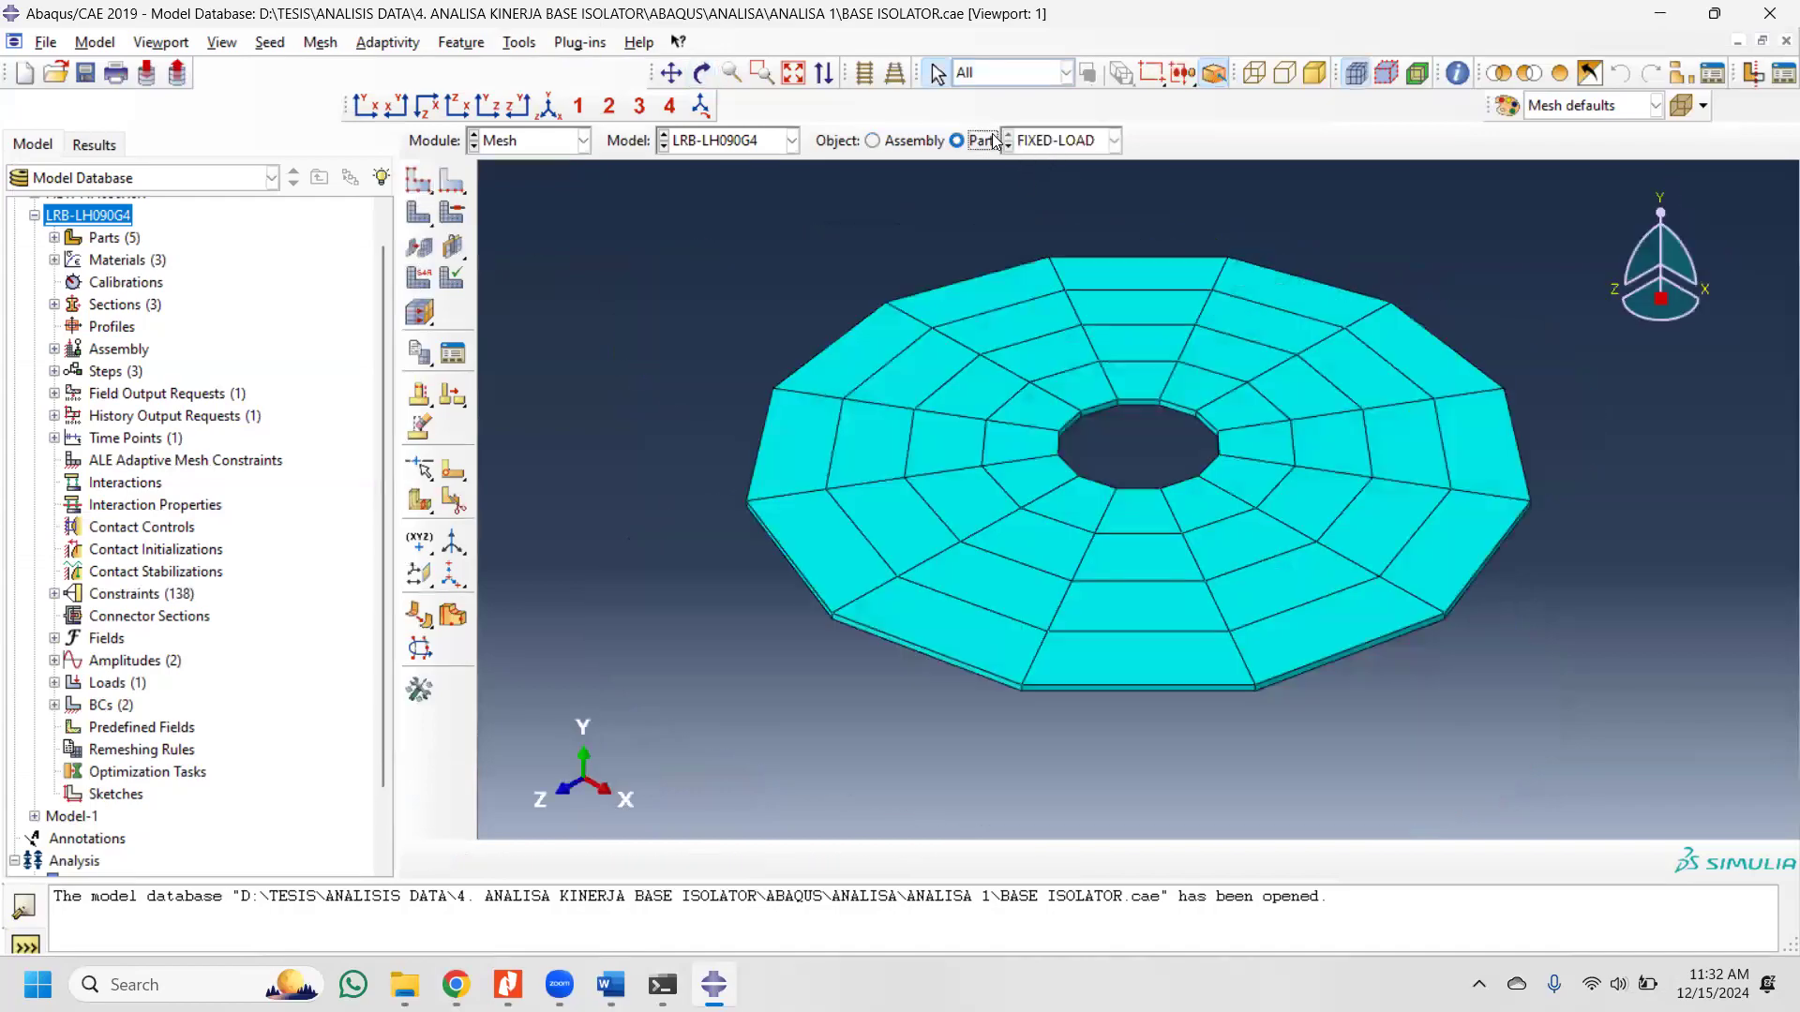
left_click(1053, 139)
left_click(1054, 165)
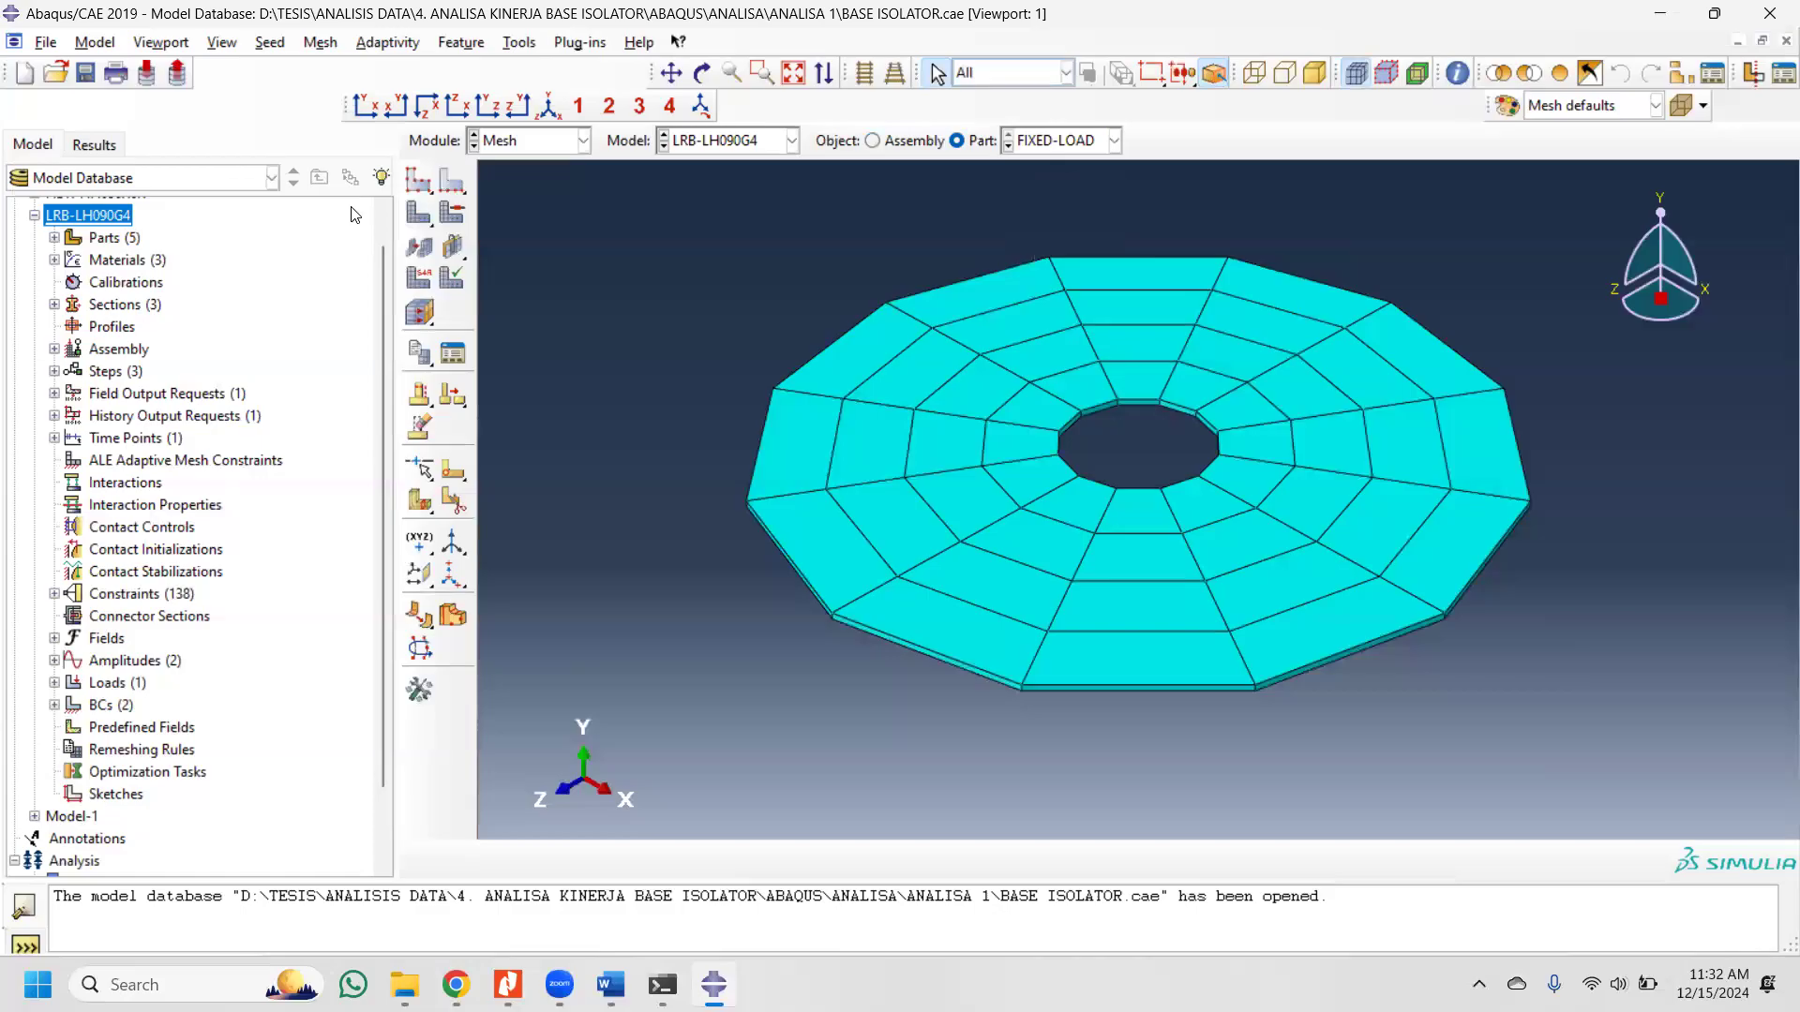
left_click(419, 181)
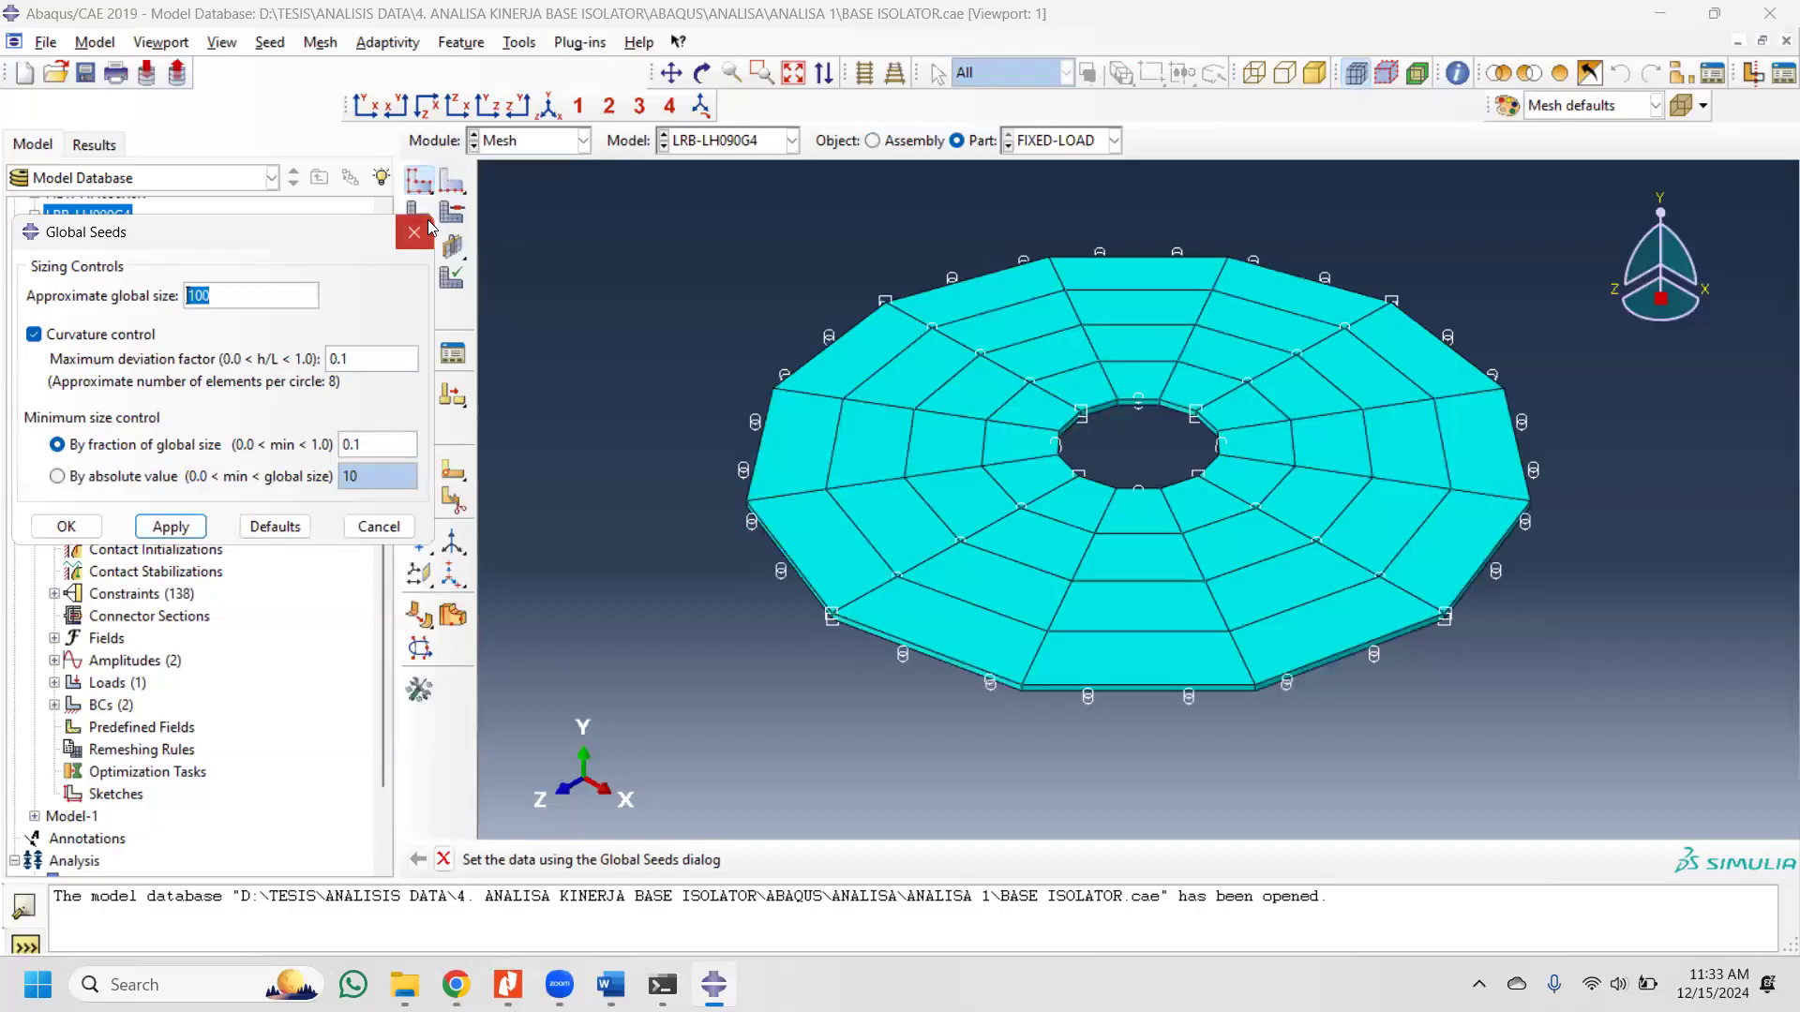
left_click(414, 232)
Step: Show the Lead part's mesh and check its global seed settings without changing them
left_click(1055, 142)
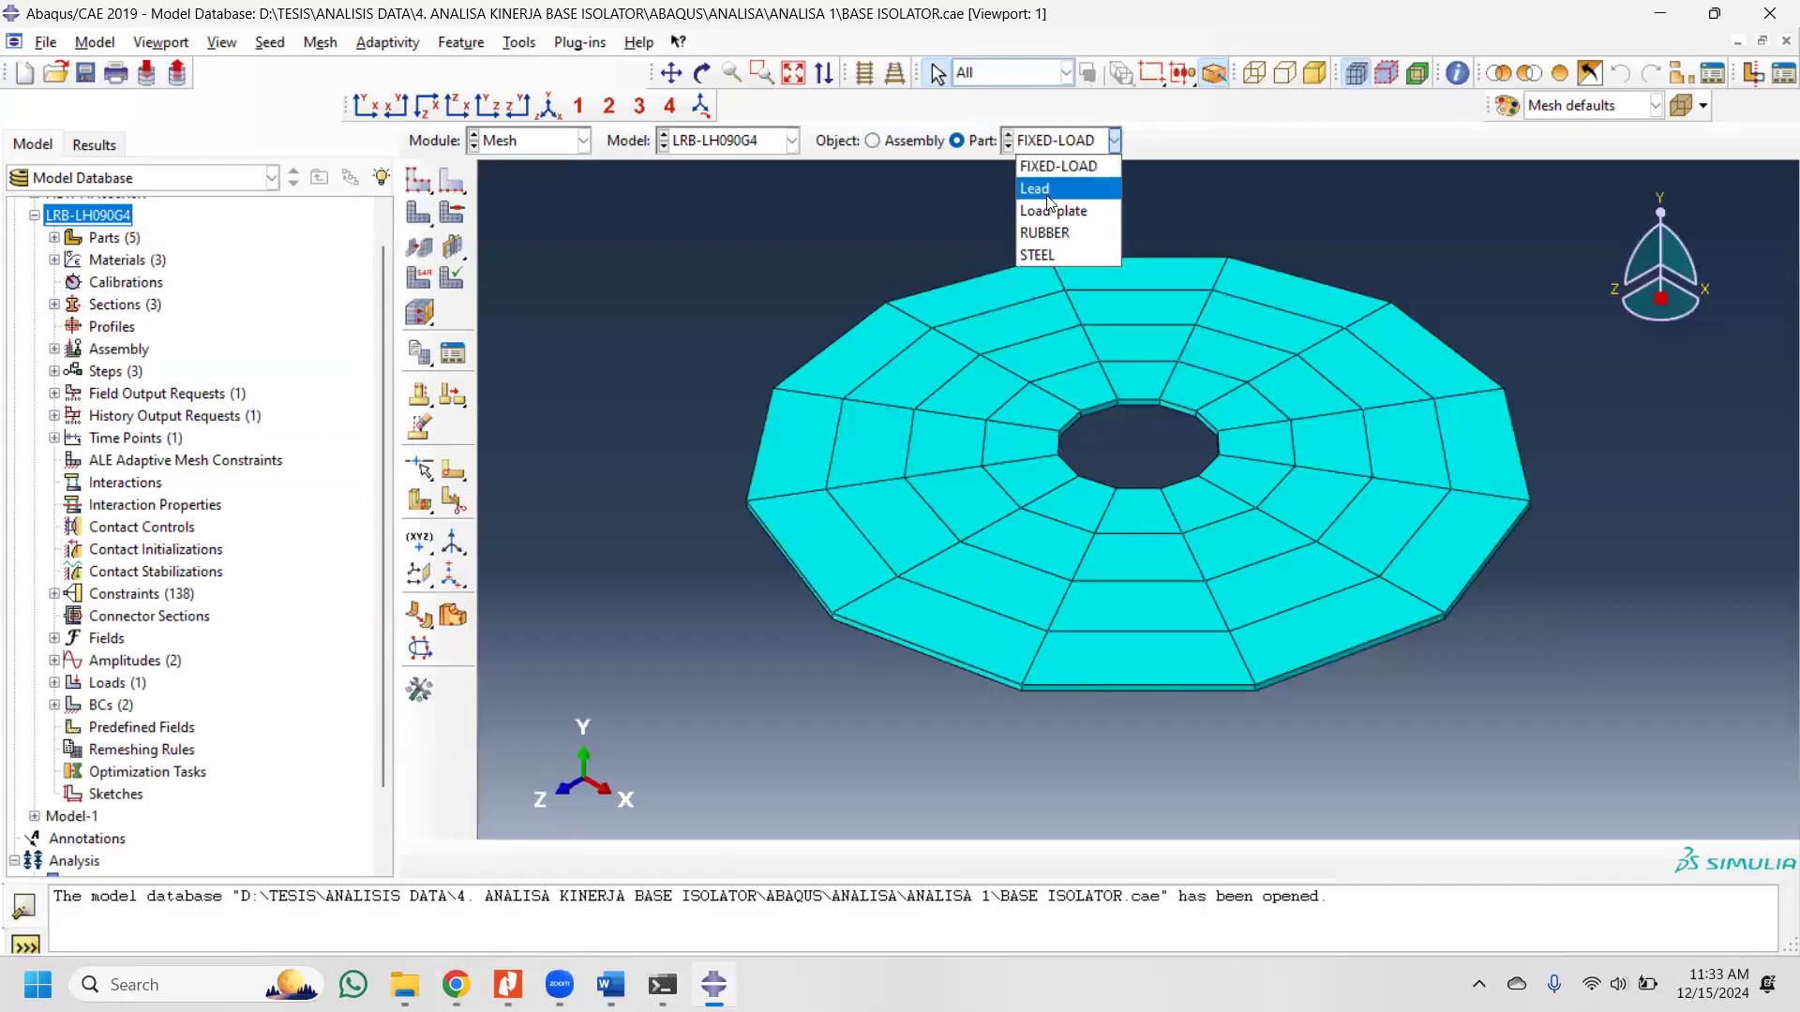
left_click(1041, 189)
left_click(1052, 146)
left_click(418, 180)
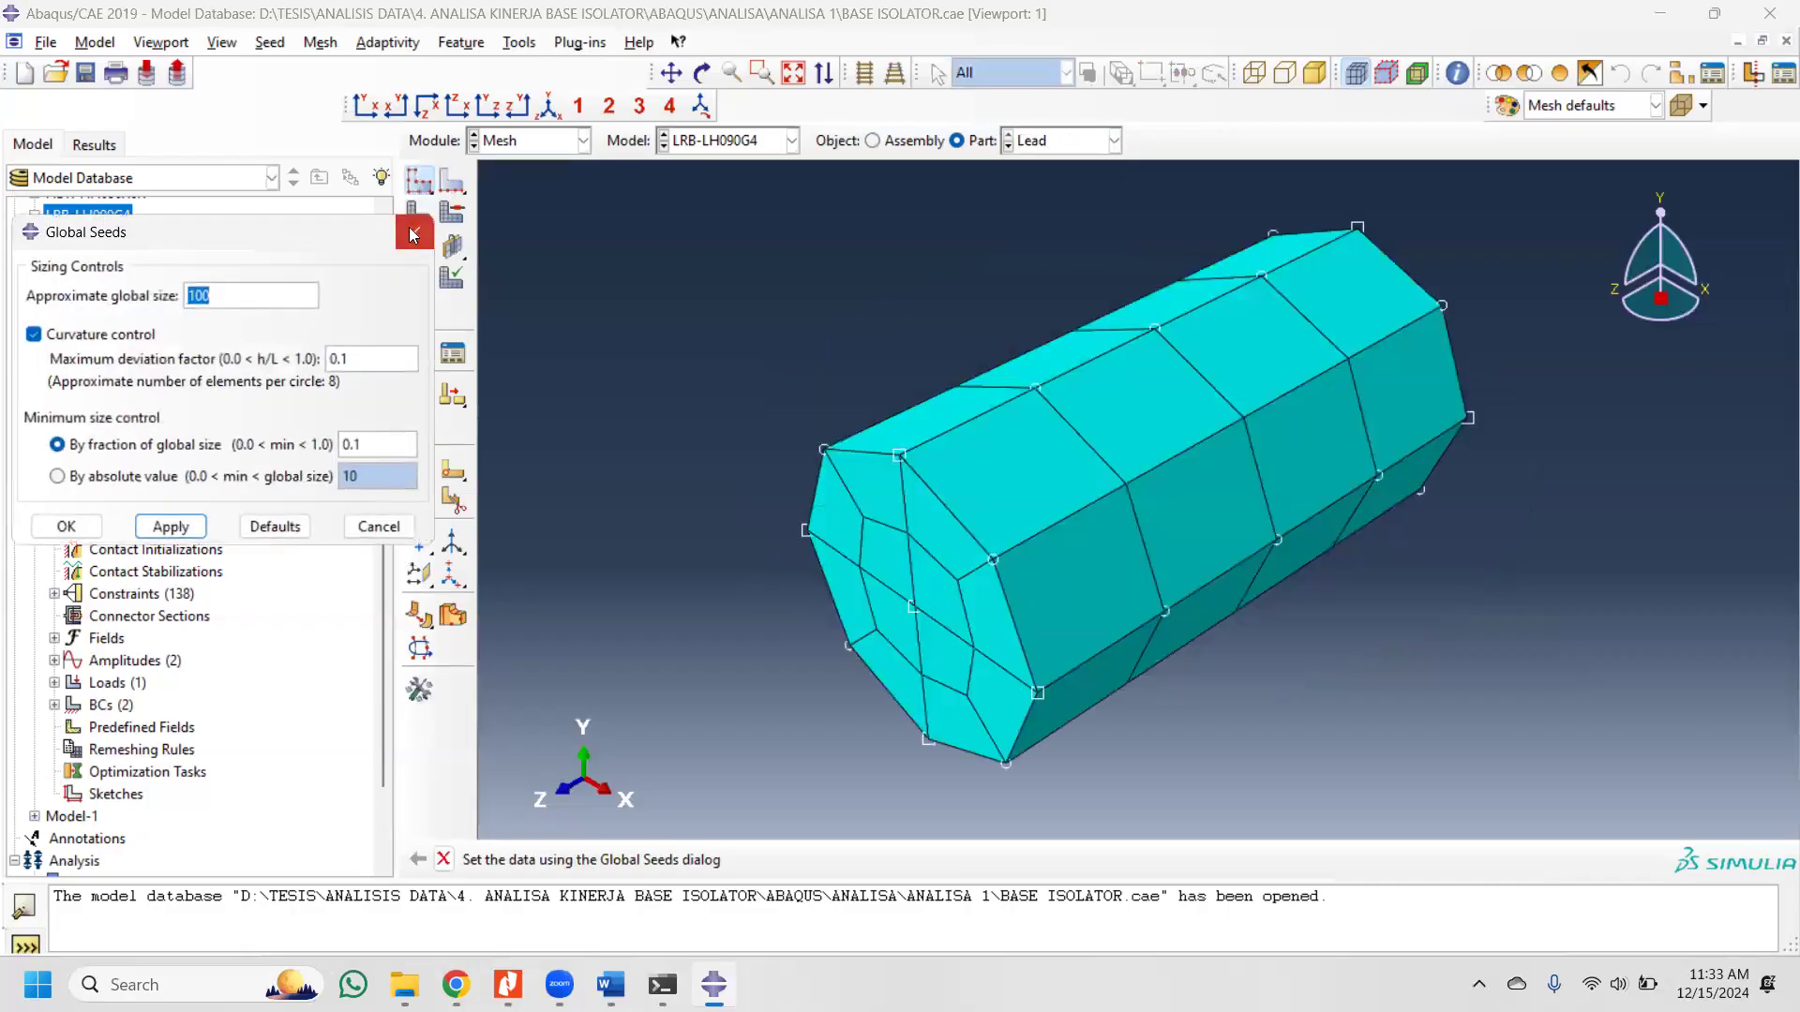
left_click(413, 231)
Step: Show the Load-plate part's mesh and check its global seed settings without changing them
left_click(1052, 142)
left_click(1054, 210)
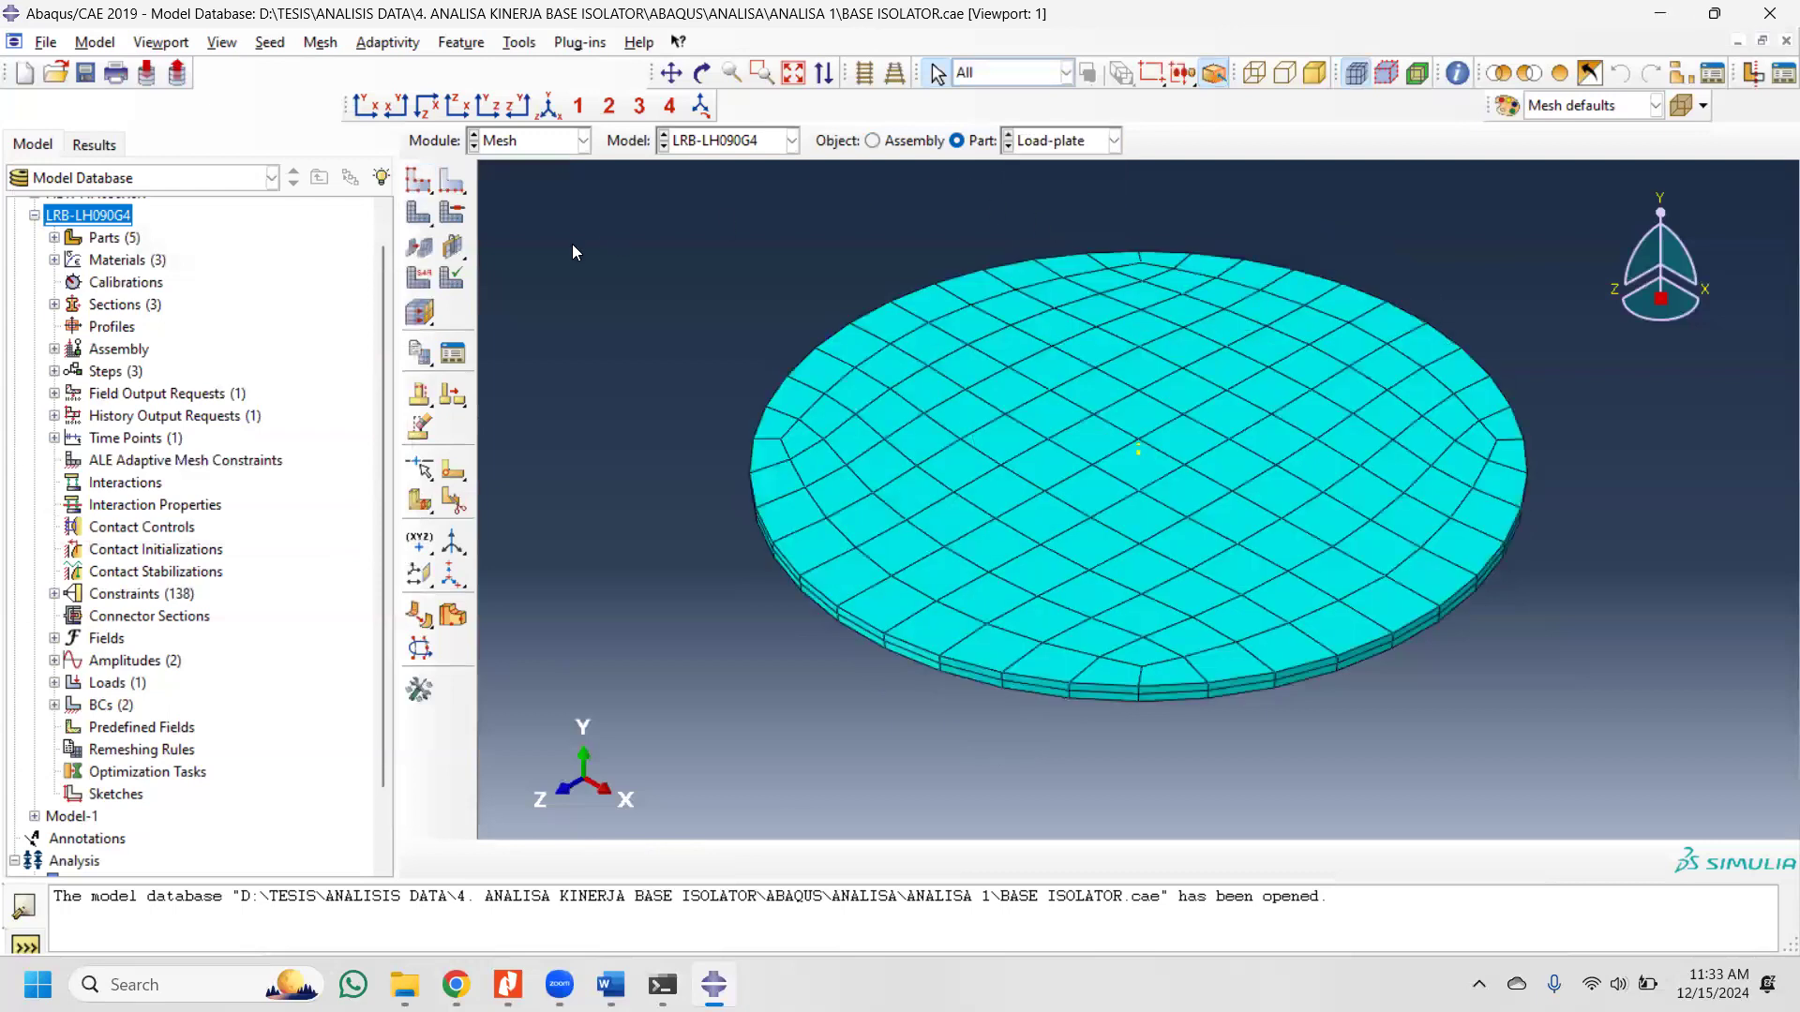
left_click(418, 180)
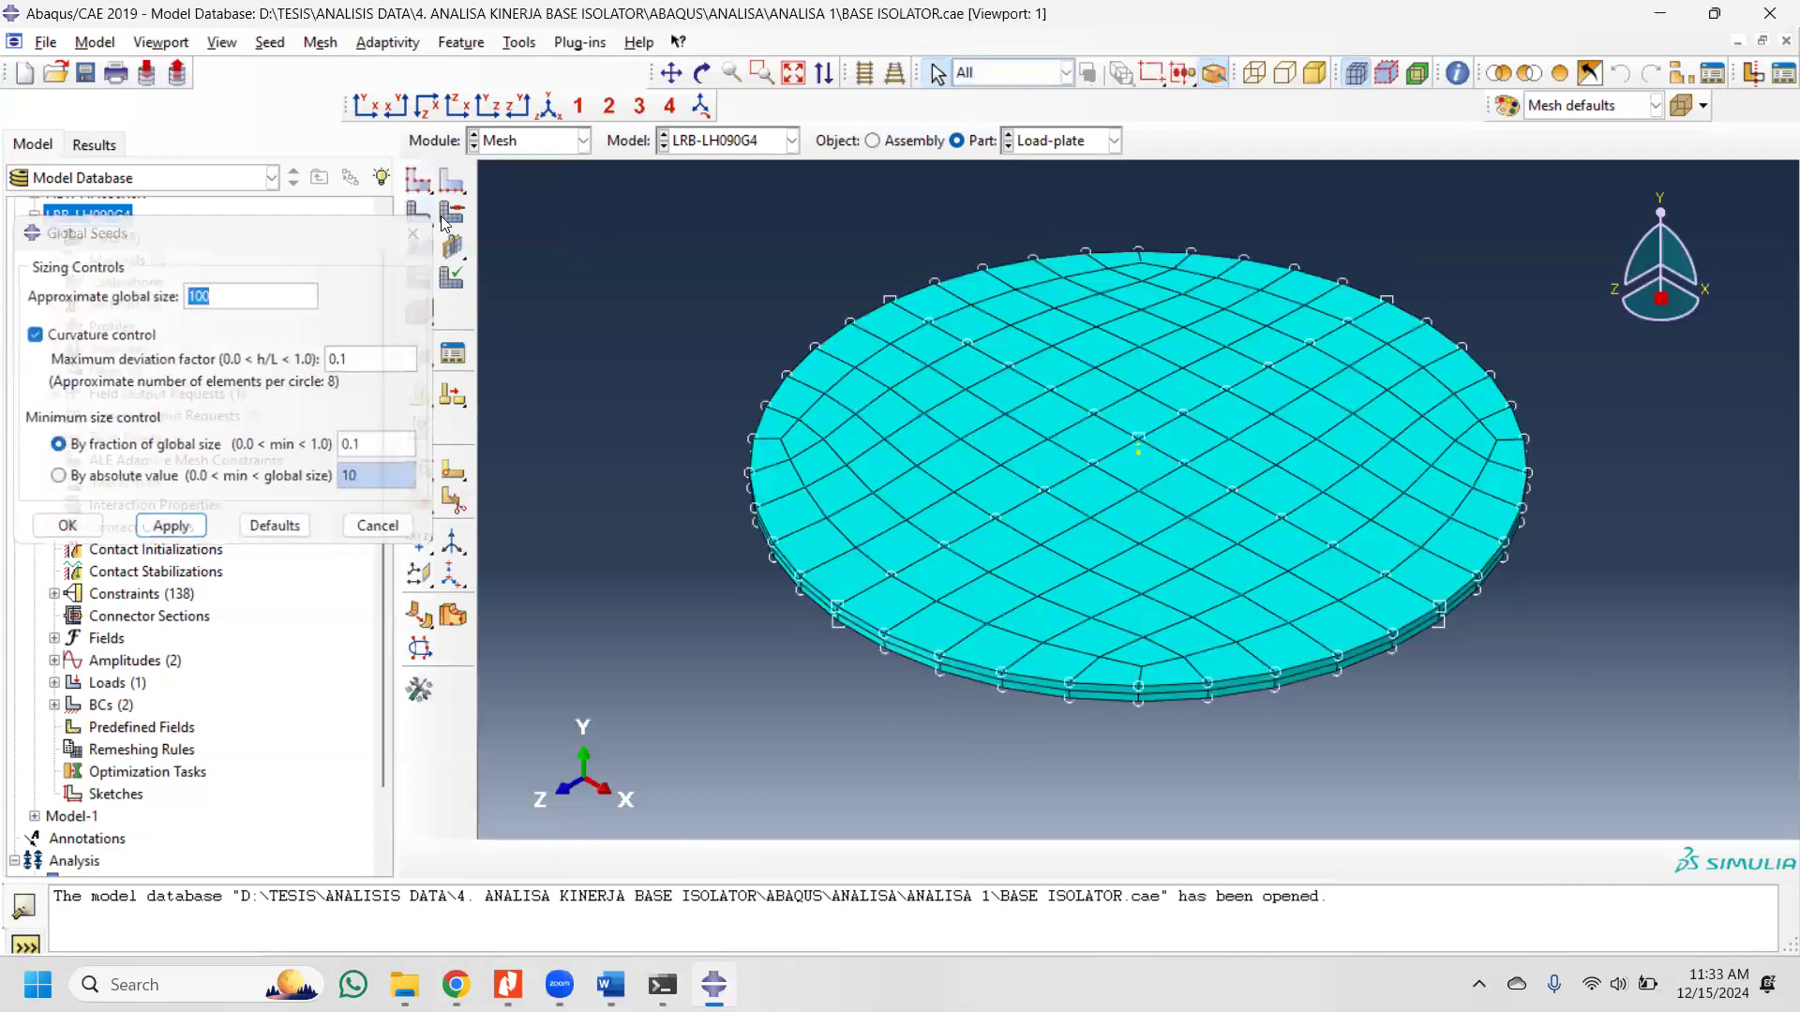
left_click(411, 233)
Step: Show the RUBBER part's mesh and check its global seed settings without changing them
left_click(1052, 142)
left_click(1052, 230)
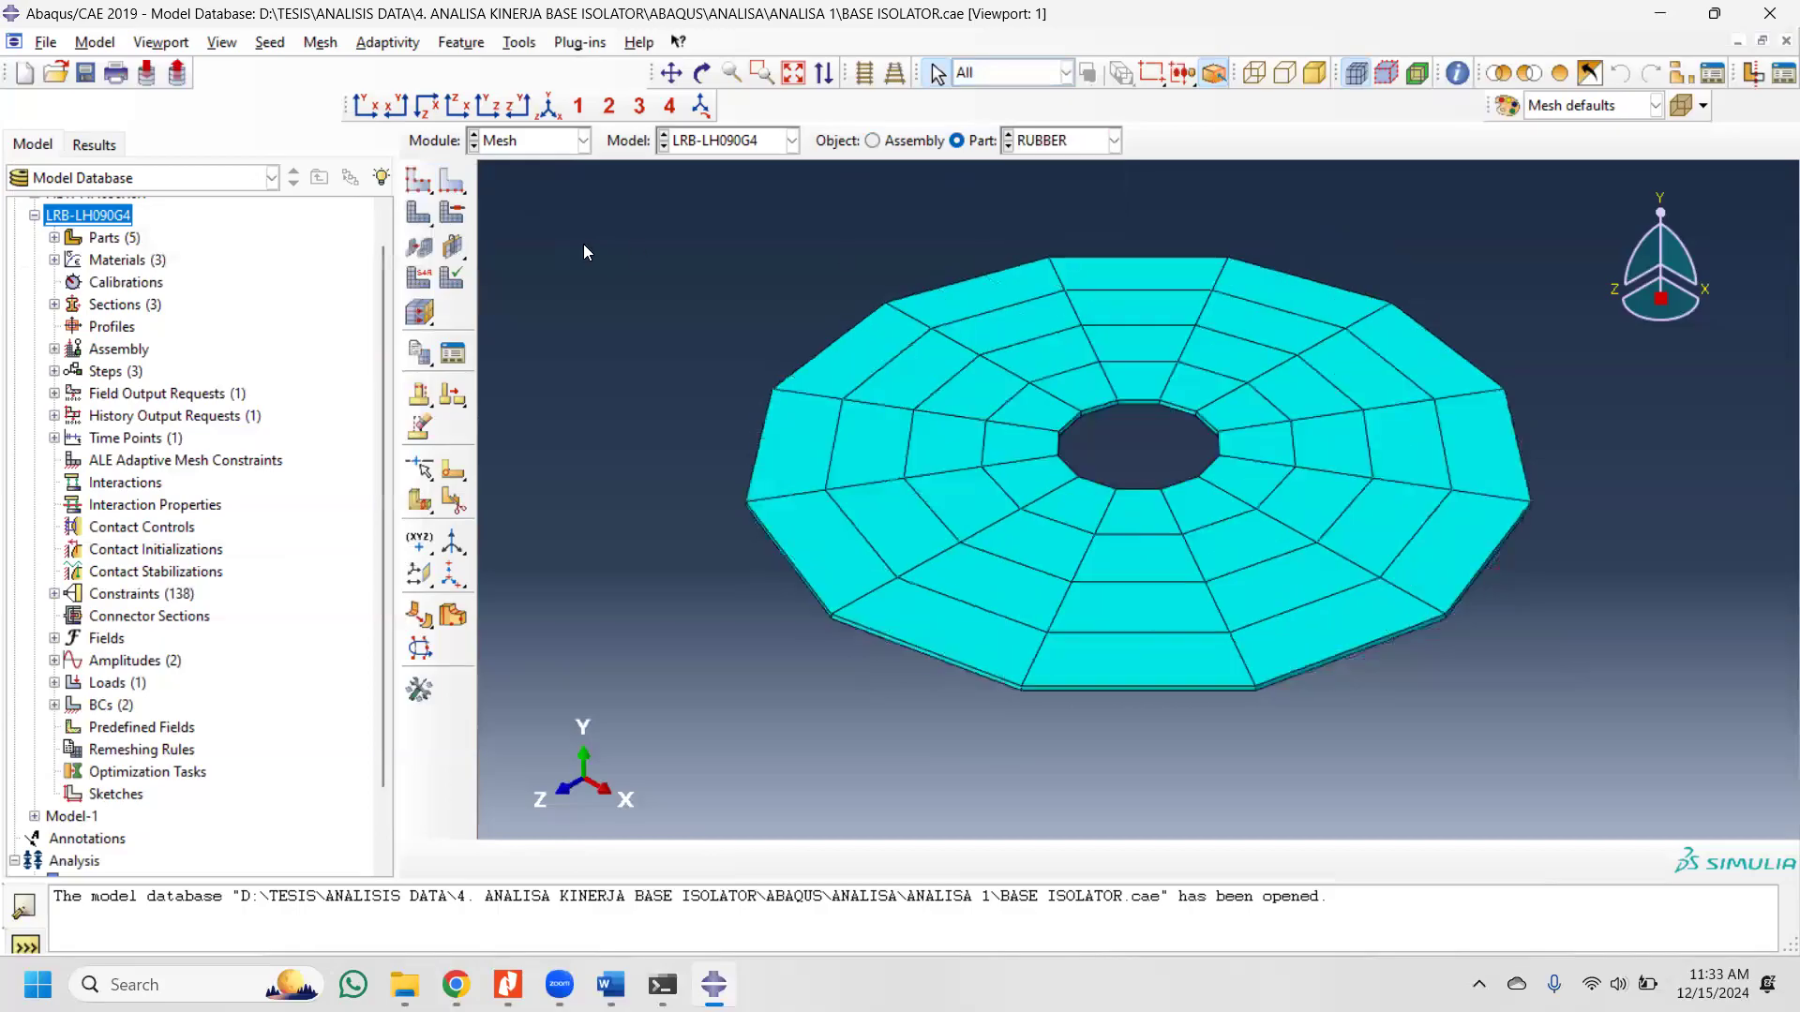
left_click(436, 184)
left_click(411, 233)
Step: Show the STEEL part's mesh and check its global seed settings without changing them
left_click(1104, 143)
left_click(1041, 255)
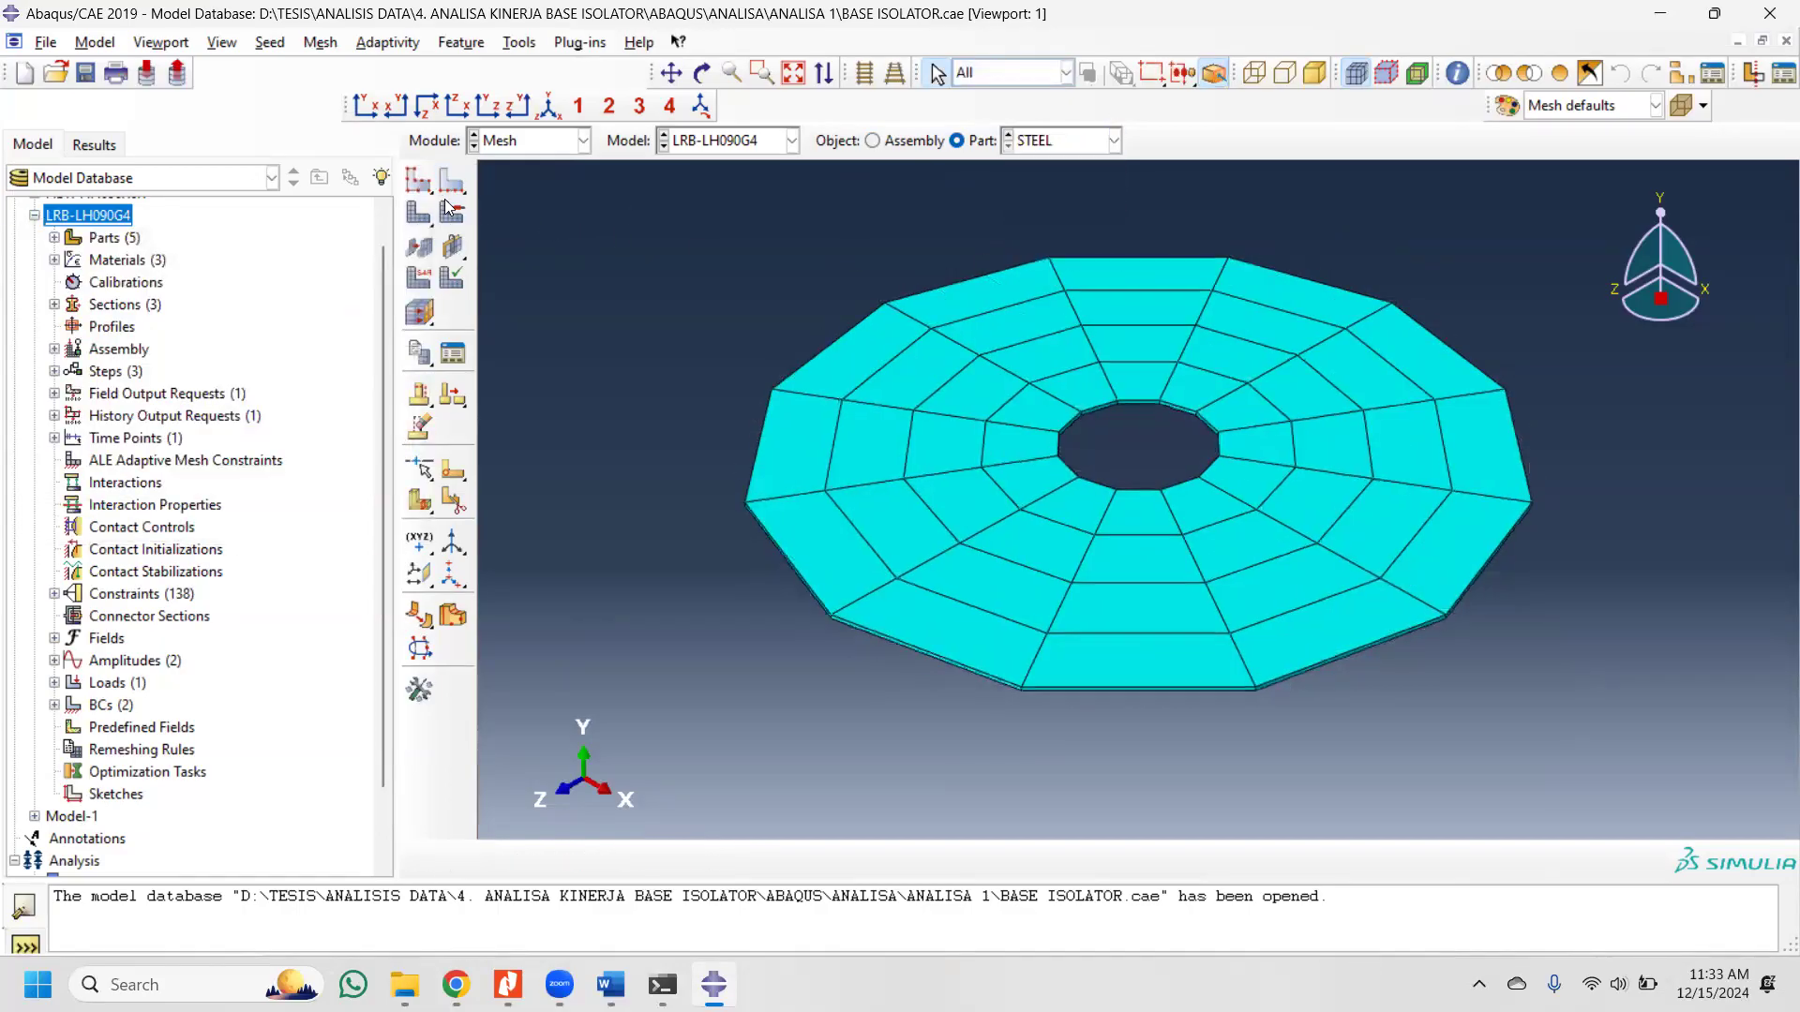
left_click(419, 180)
left_click(414, 230)
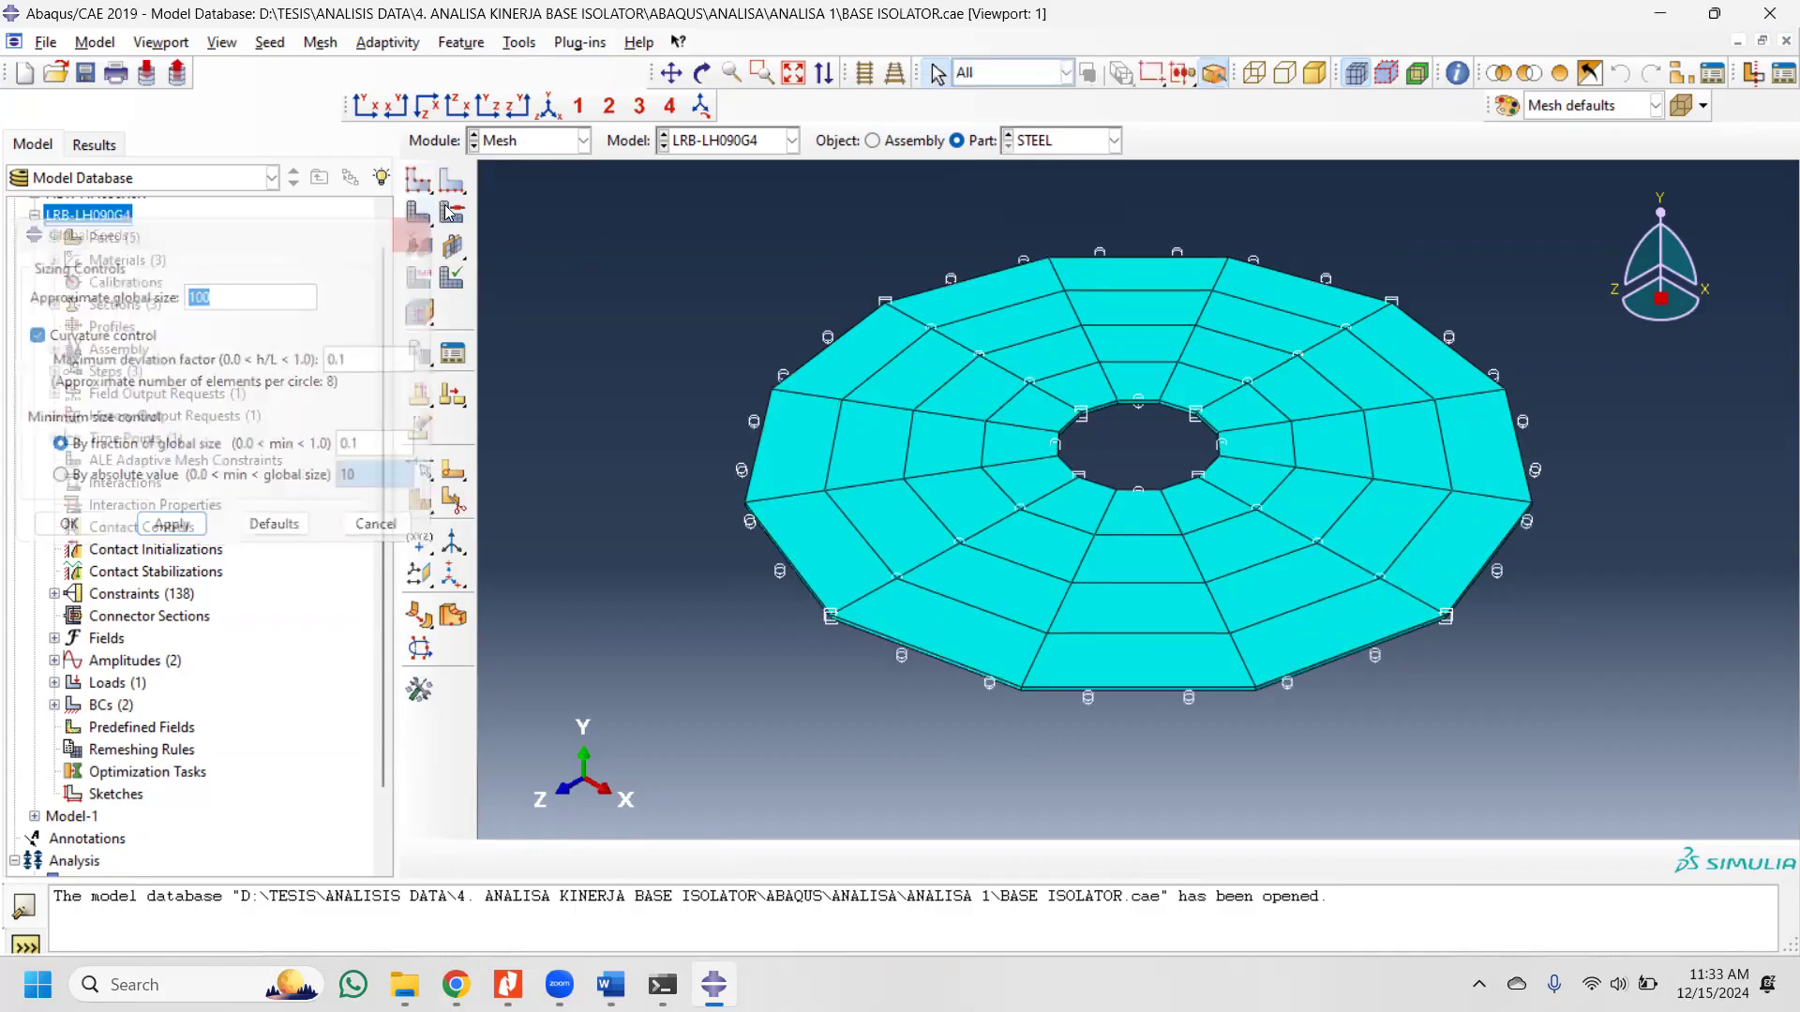
Step: Switch to the Job module and open the list of existing analysis jobs
left_click(531, 140)
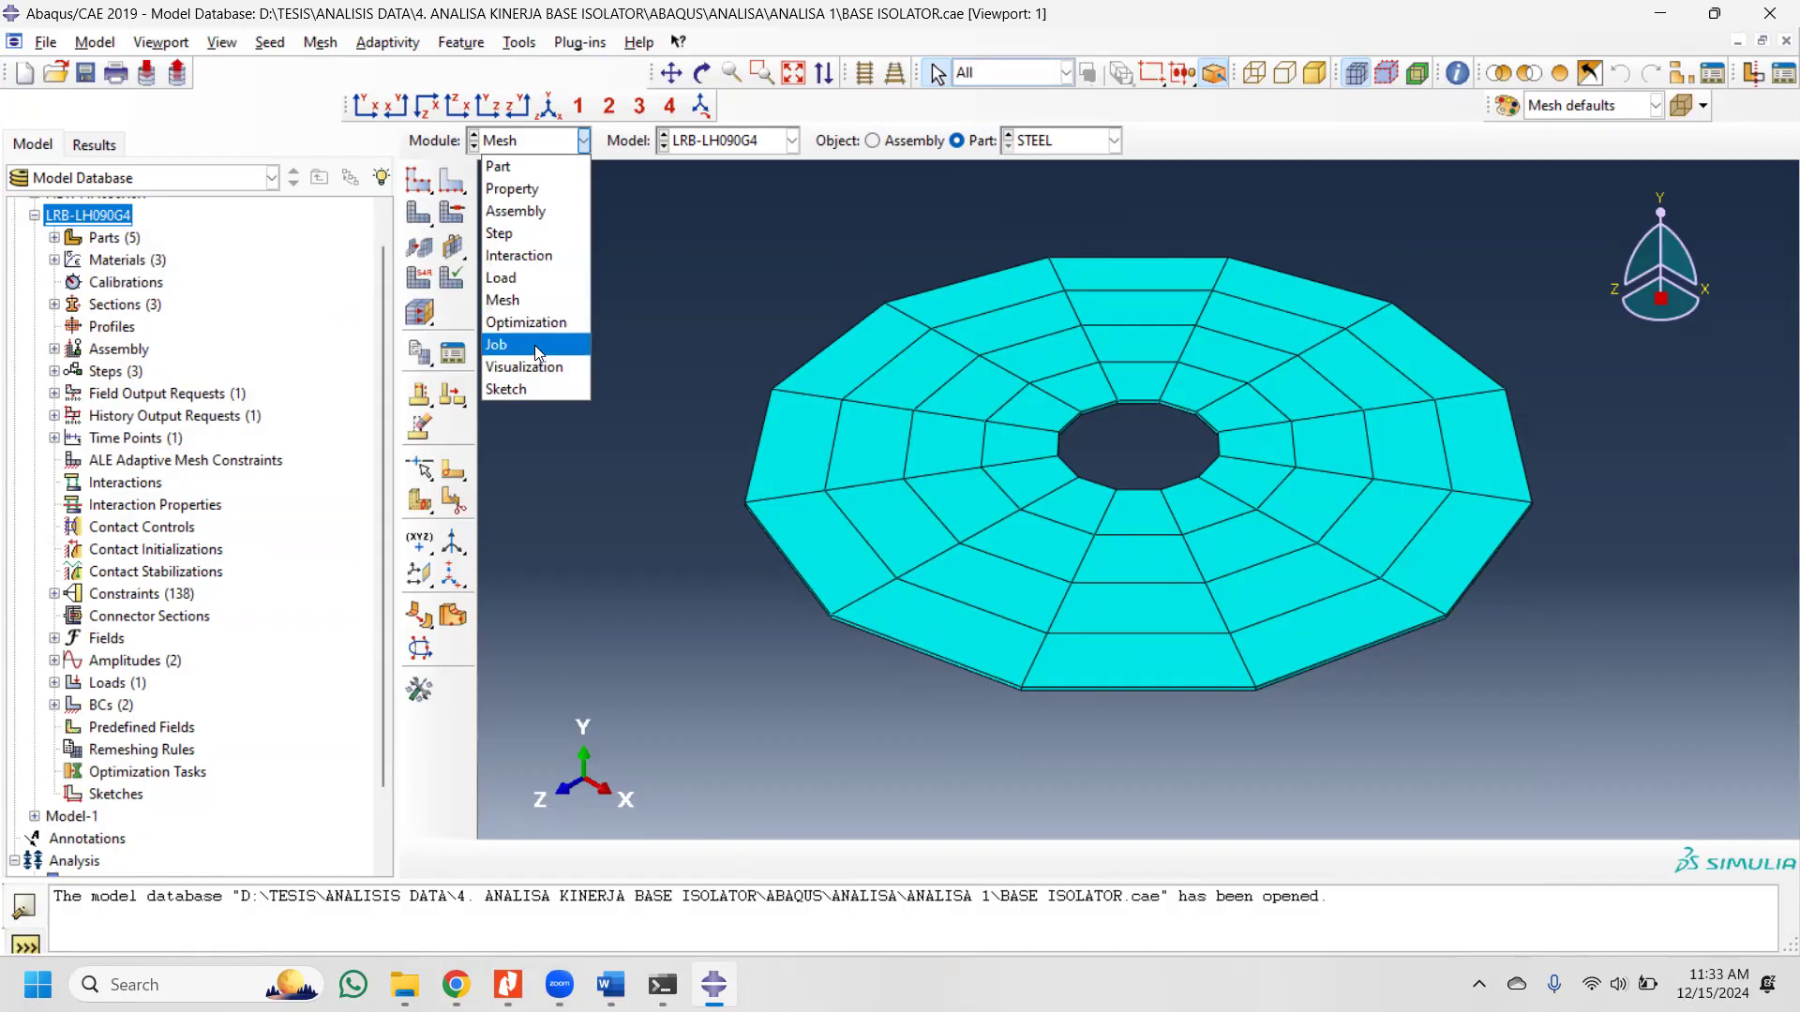
left_click(681, 249)
left_click(542, 140)
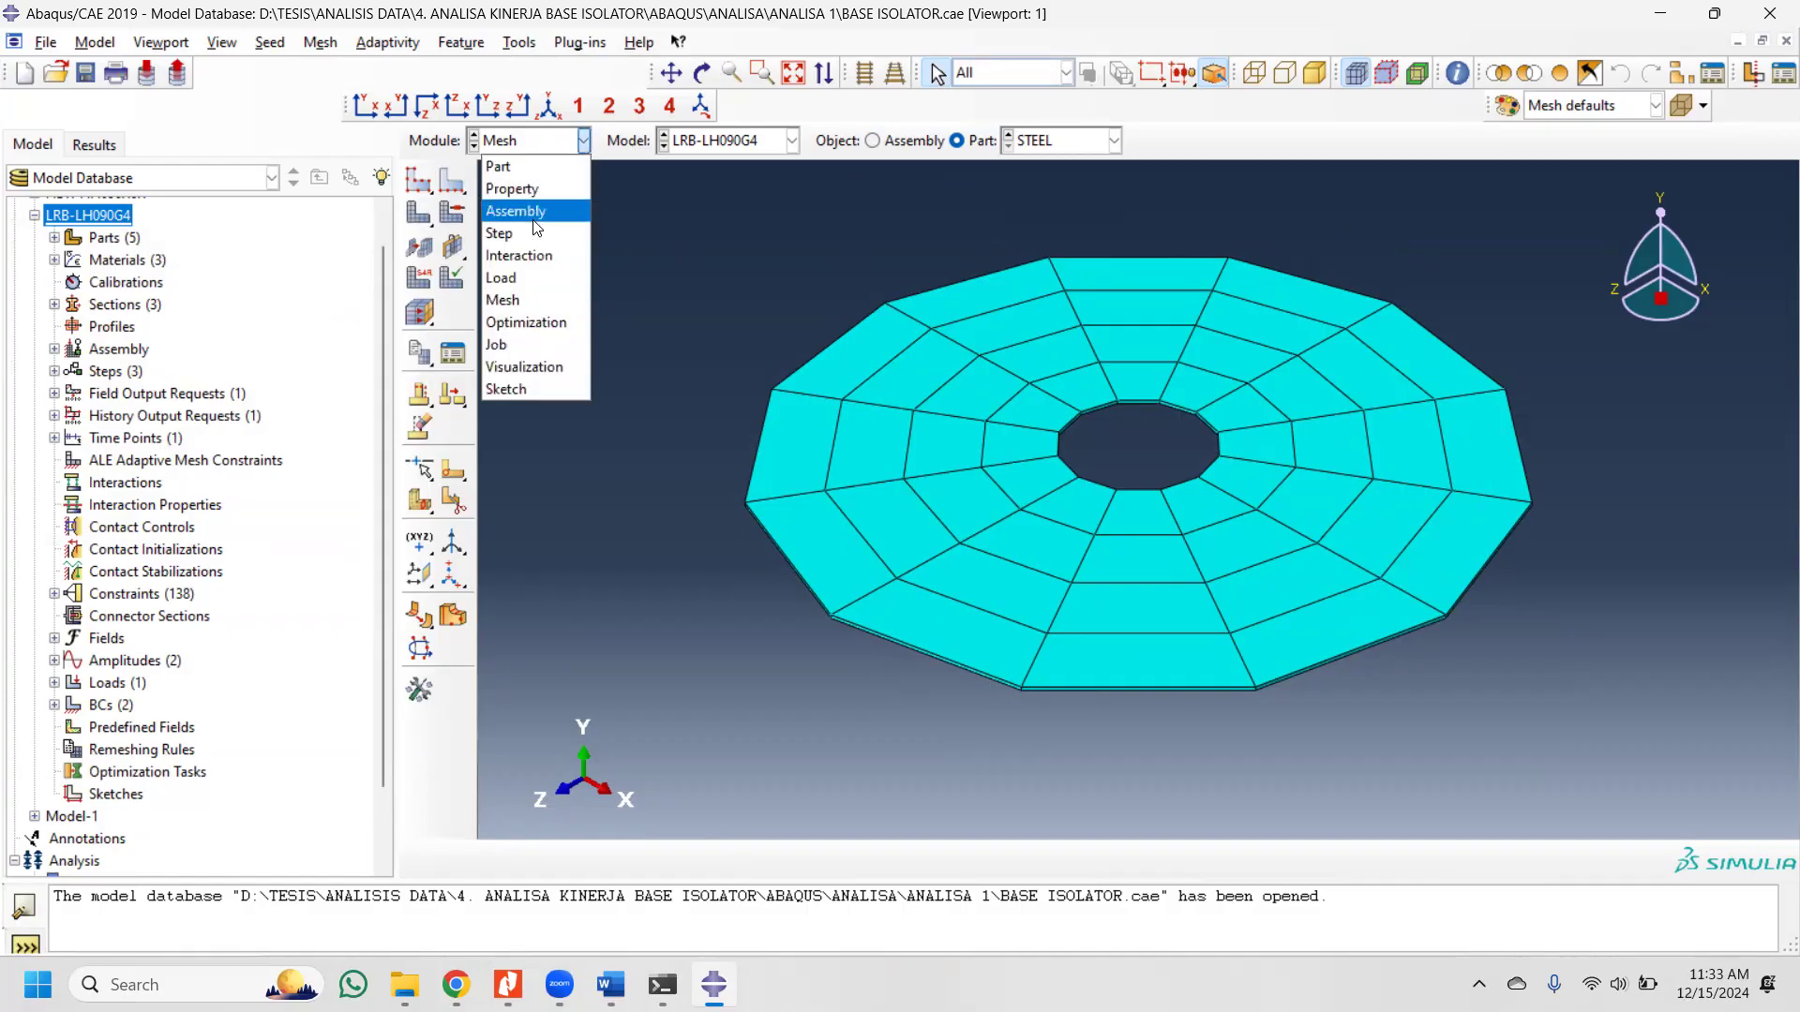
left_click(526, 342)
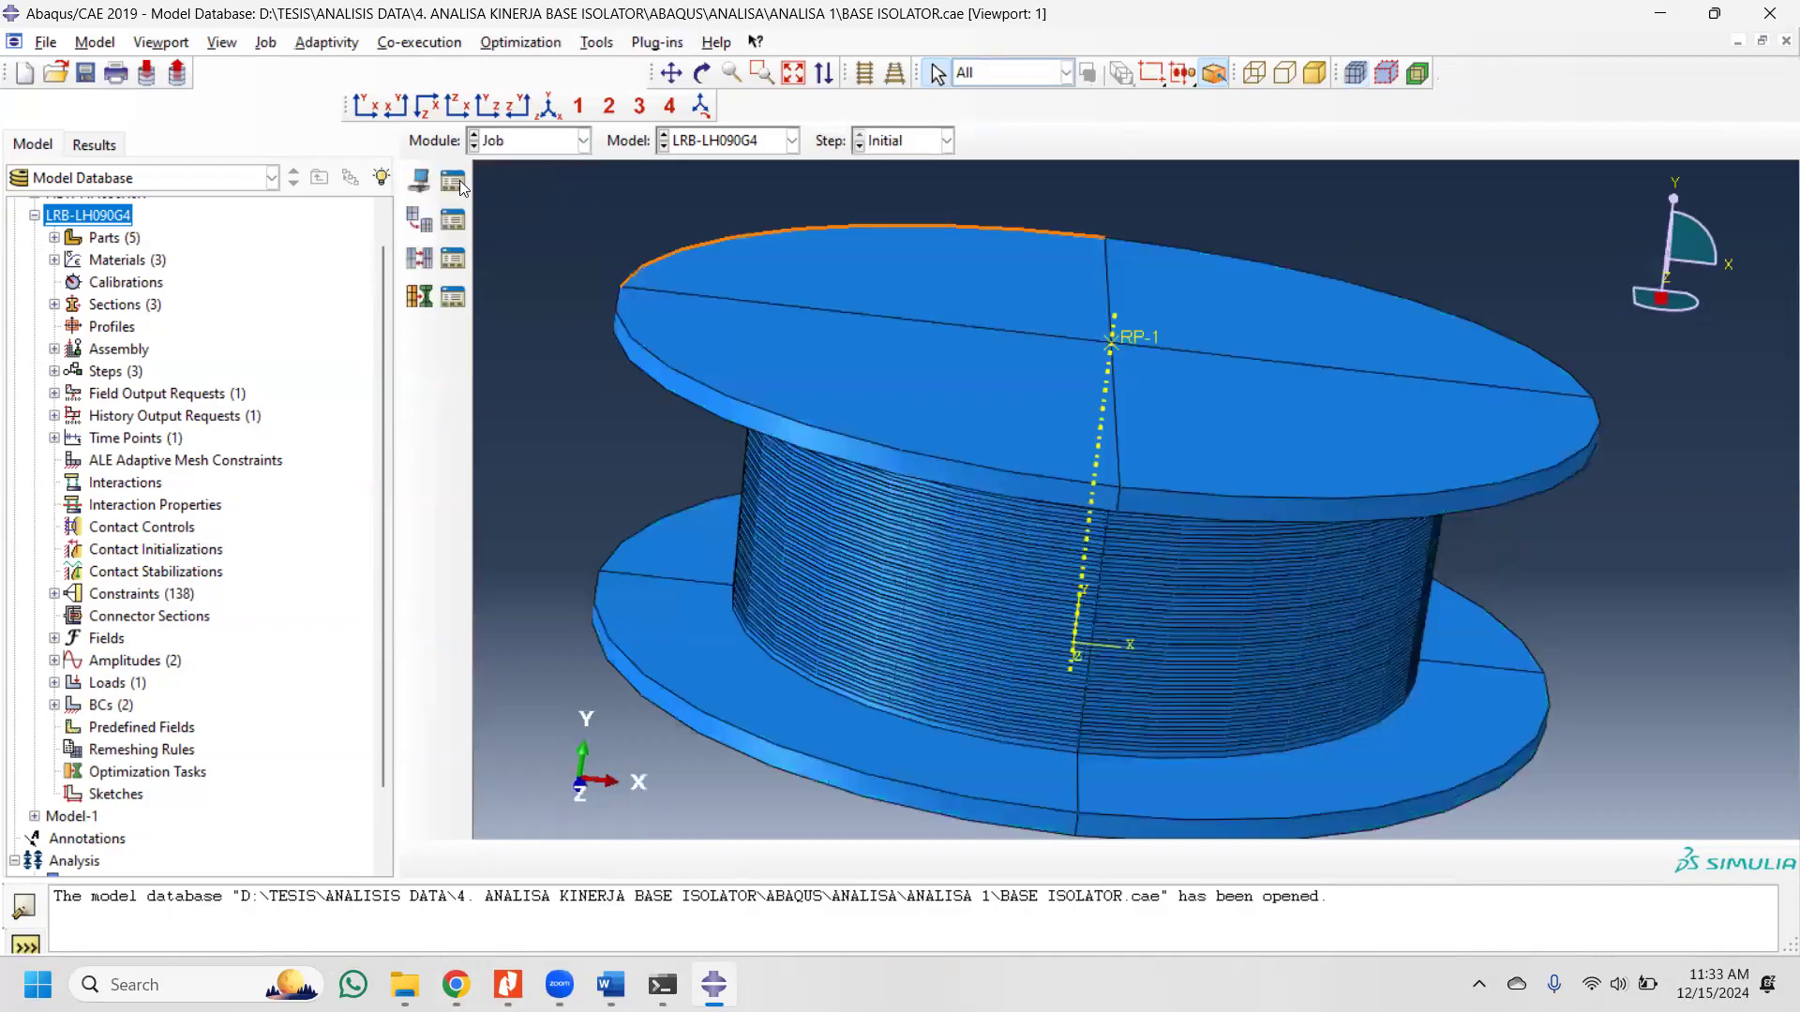
left_click(453, 181)
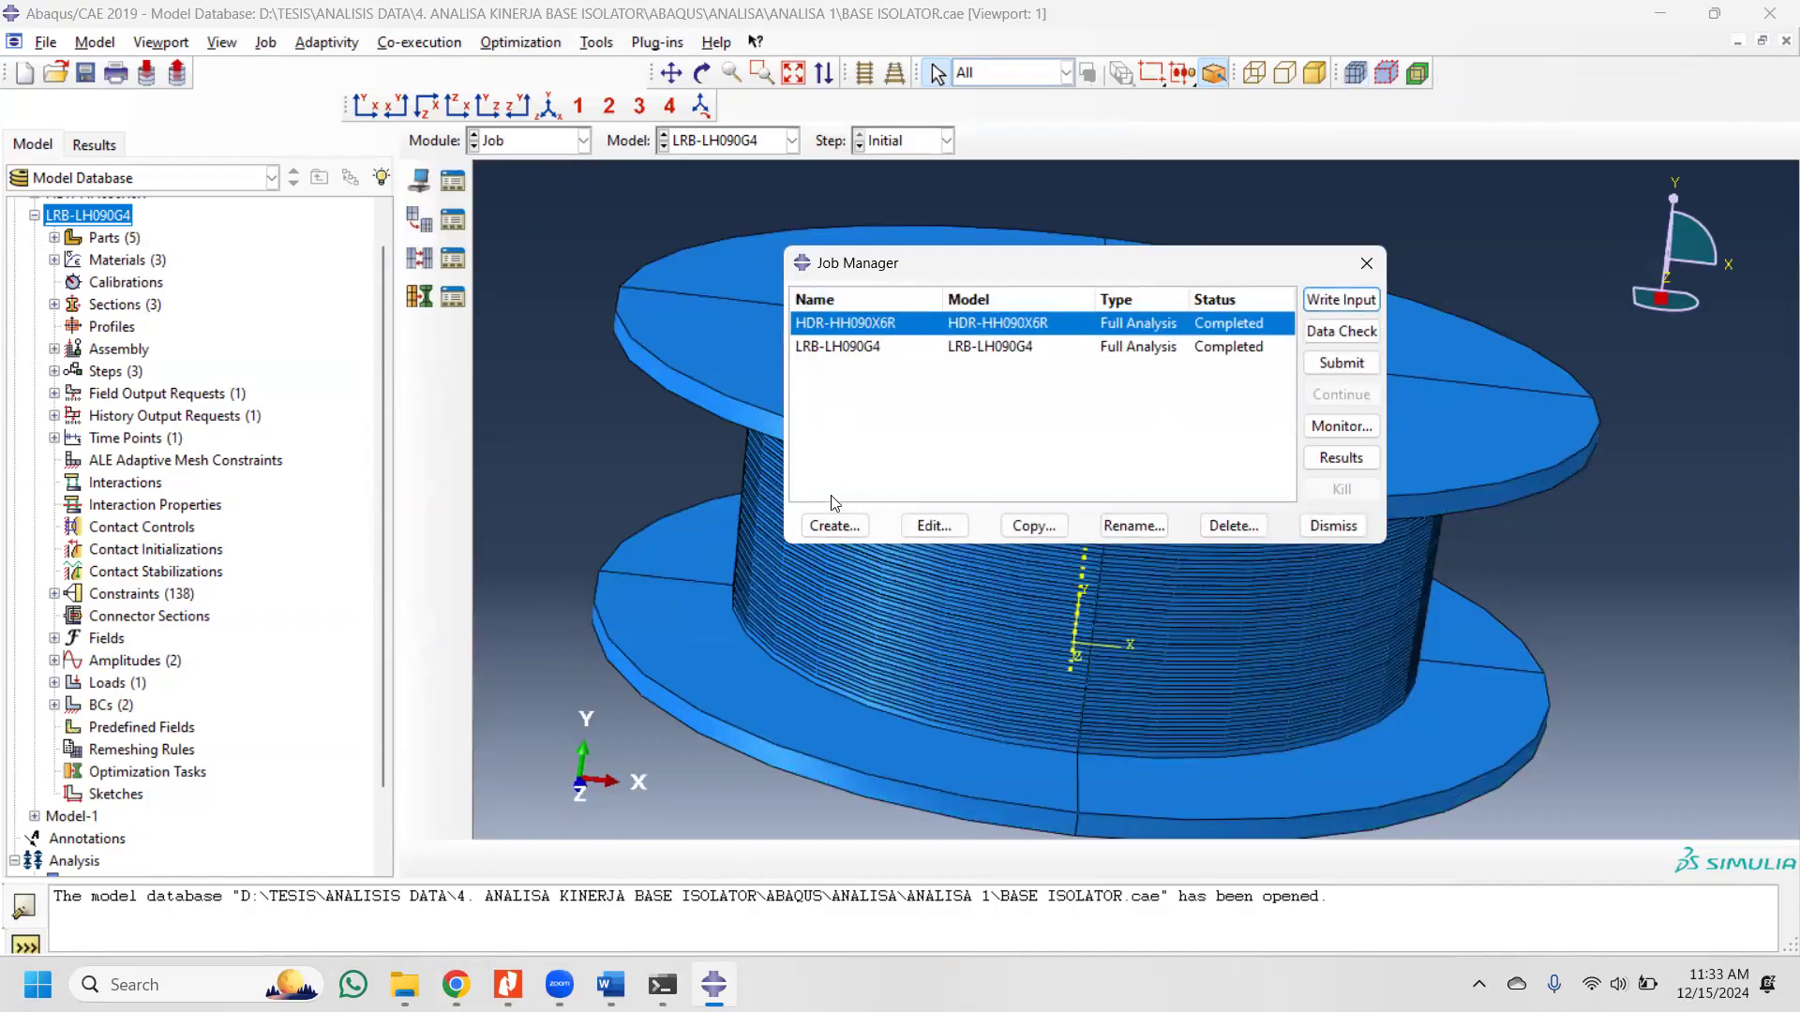
Step: Create a full-analysis job from model LRB-LH090G4, reviewing its general, memory, parallelization and precision options and keeping the defaults
left_click(834, 525)
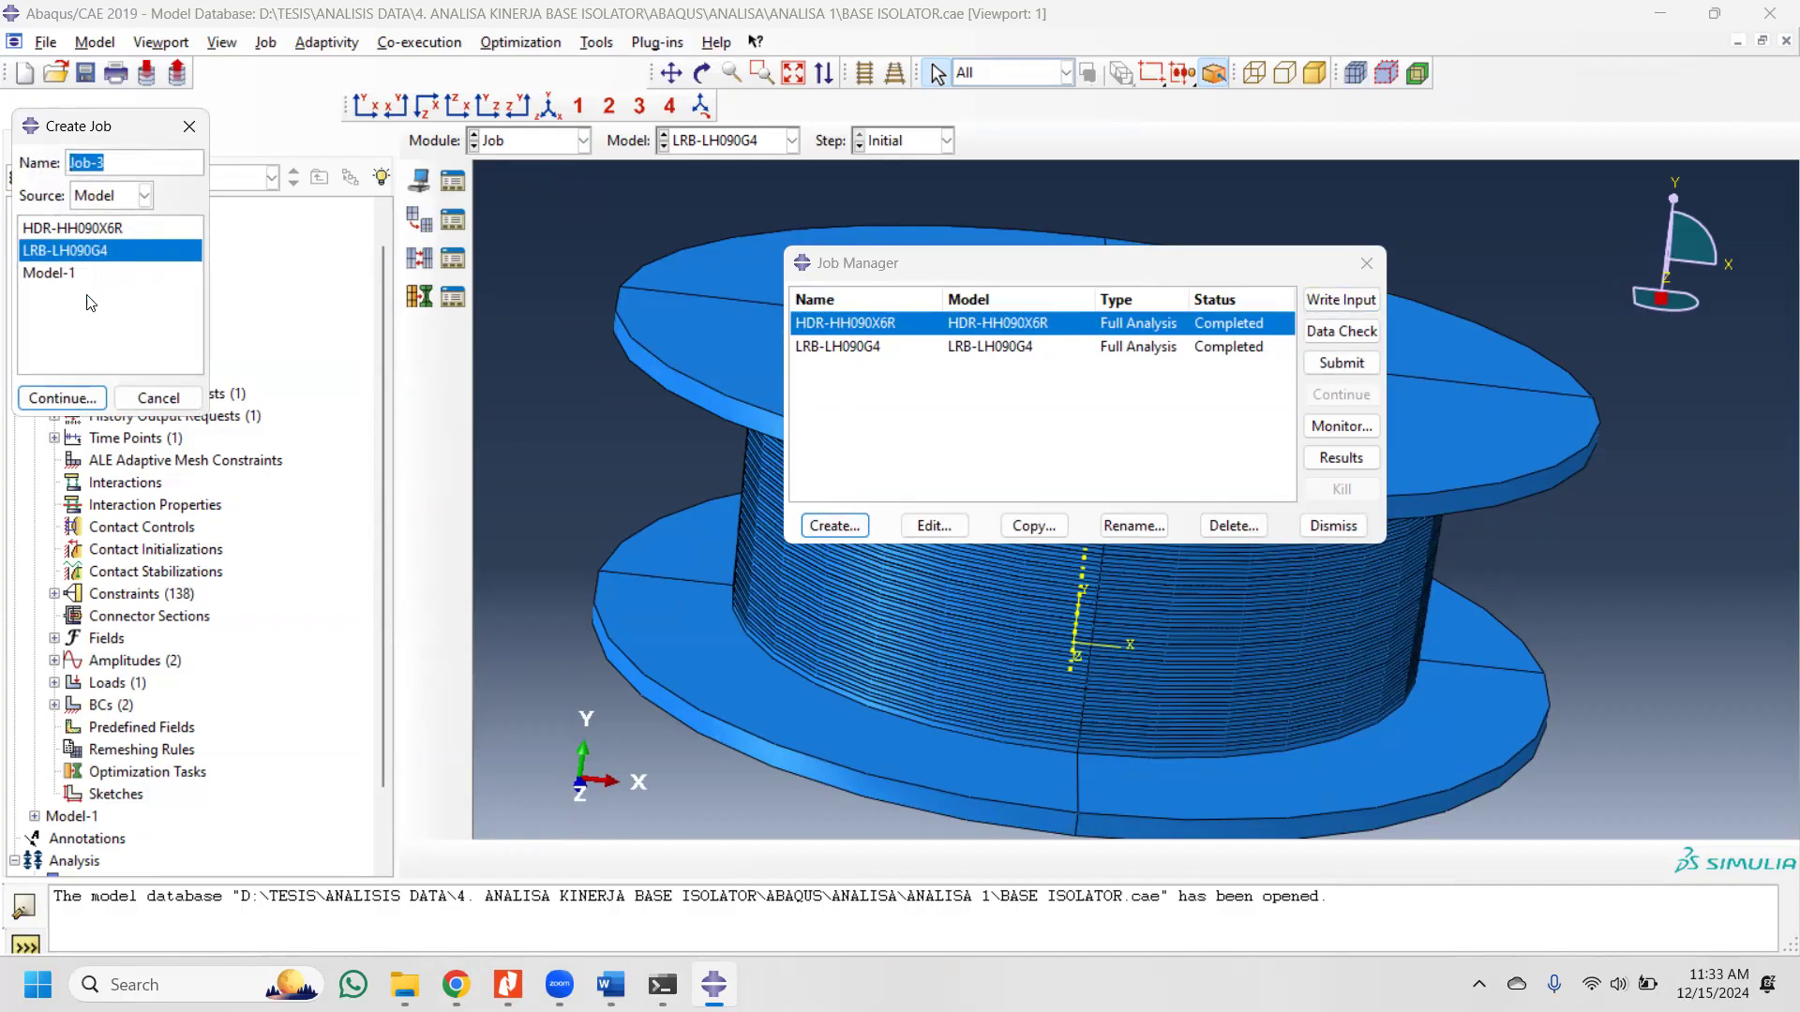
left_click(80, 400)
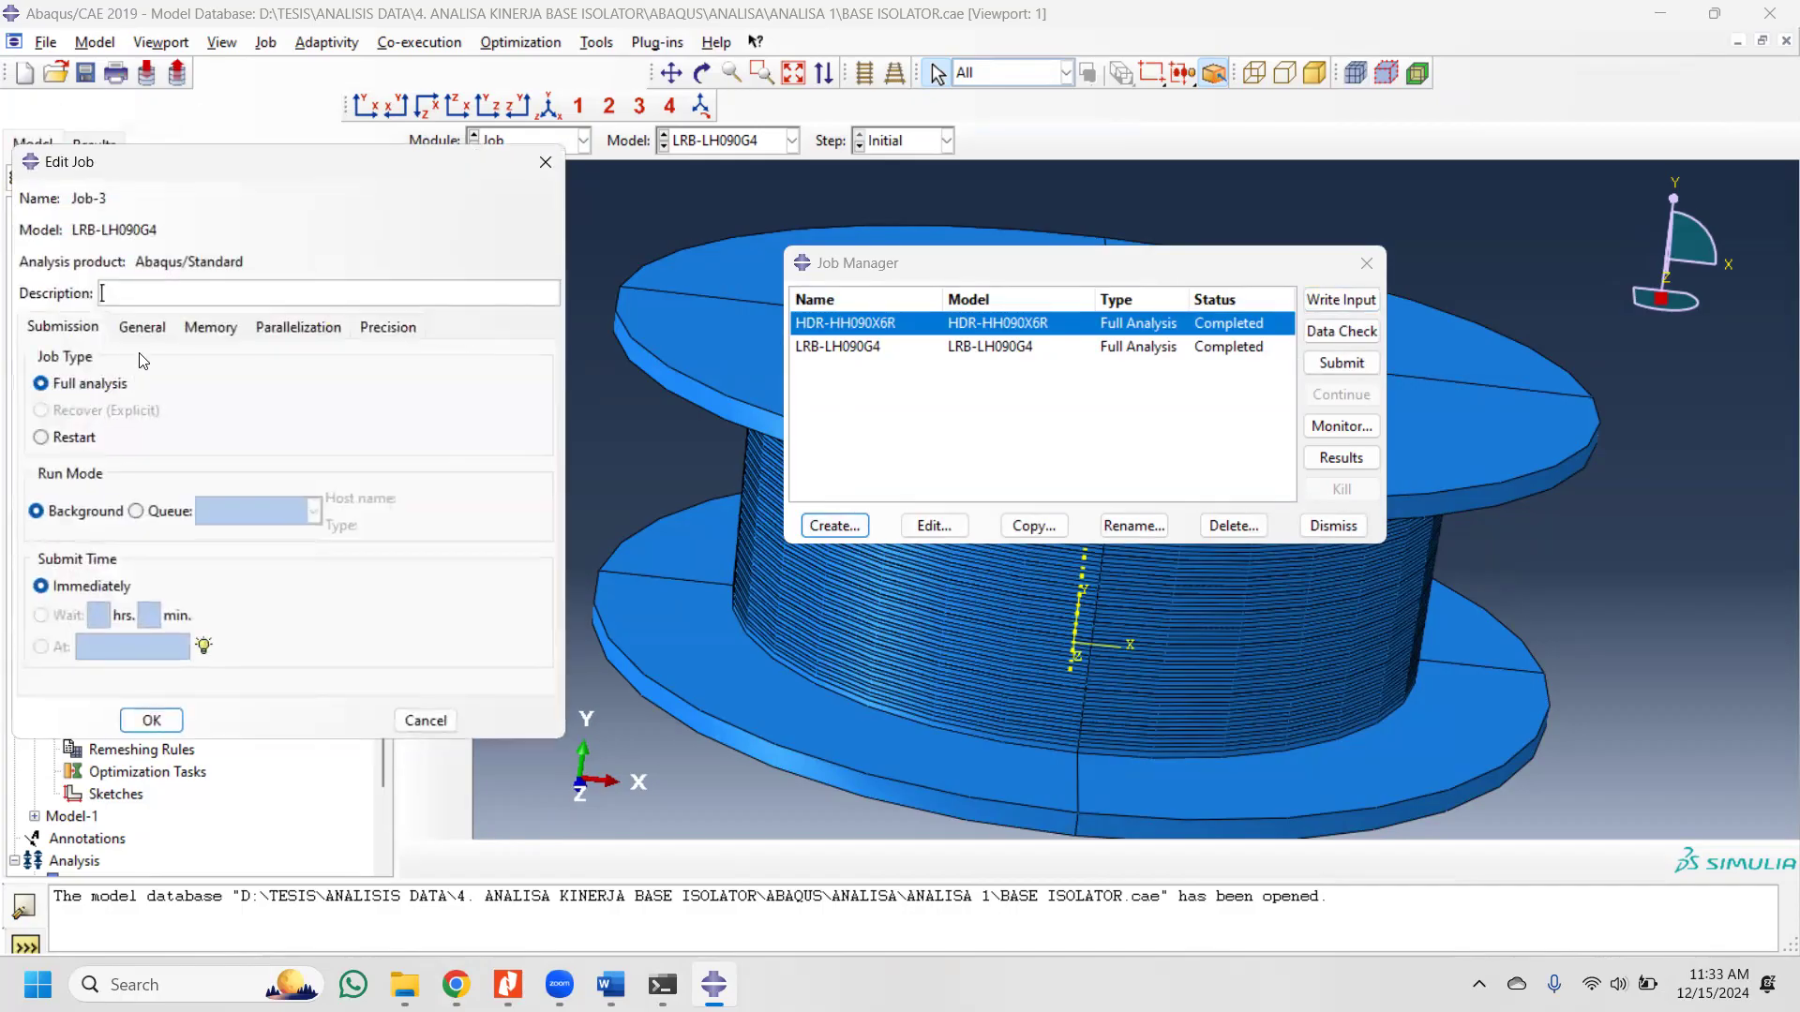
left_click(167, 328)
left_click(298, 327)
left_click(384, 328)
left_click(193, 328)
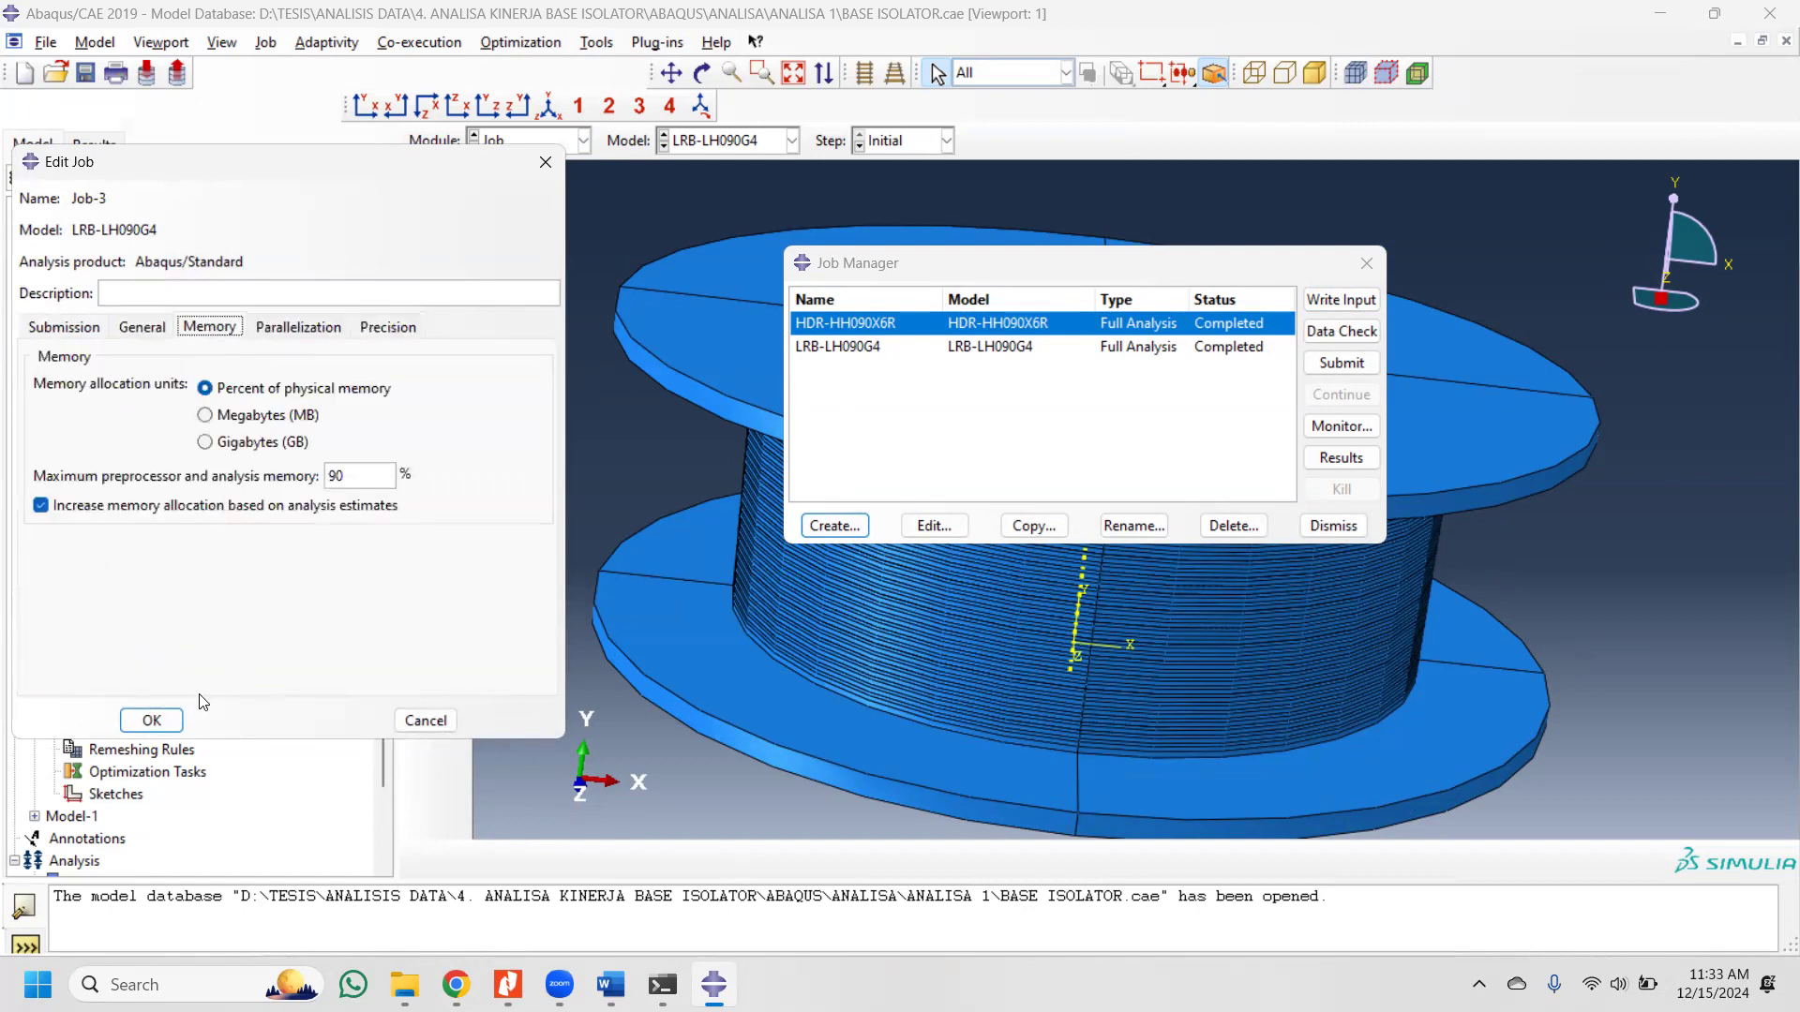
left_click(152, 720)
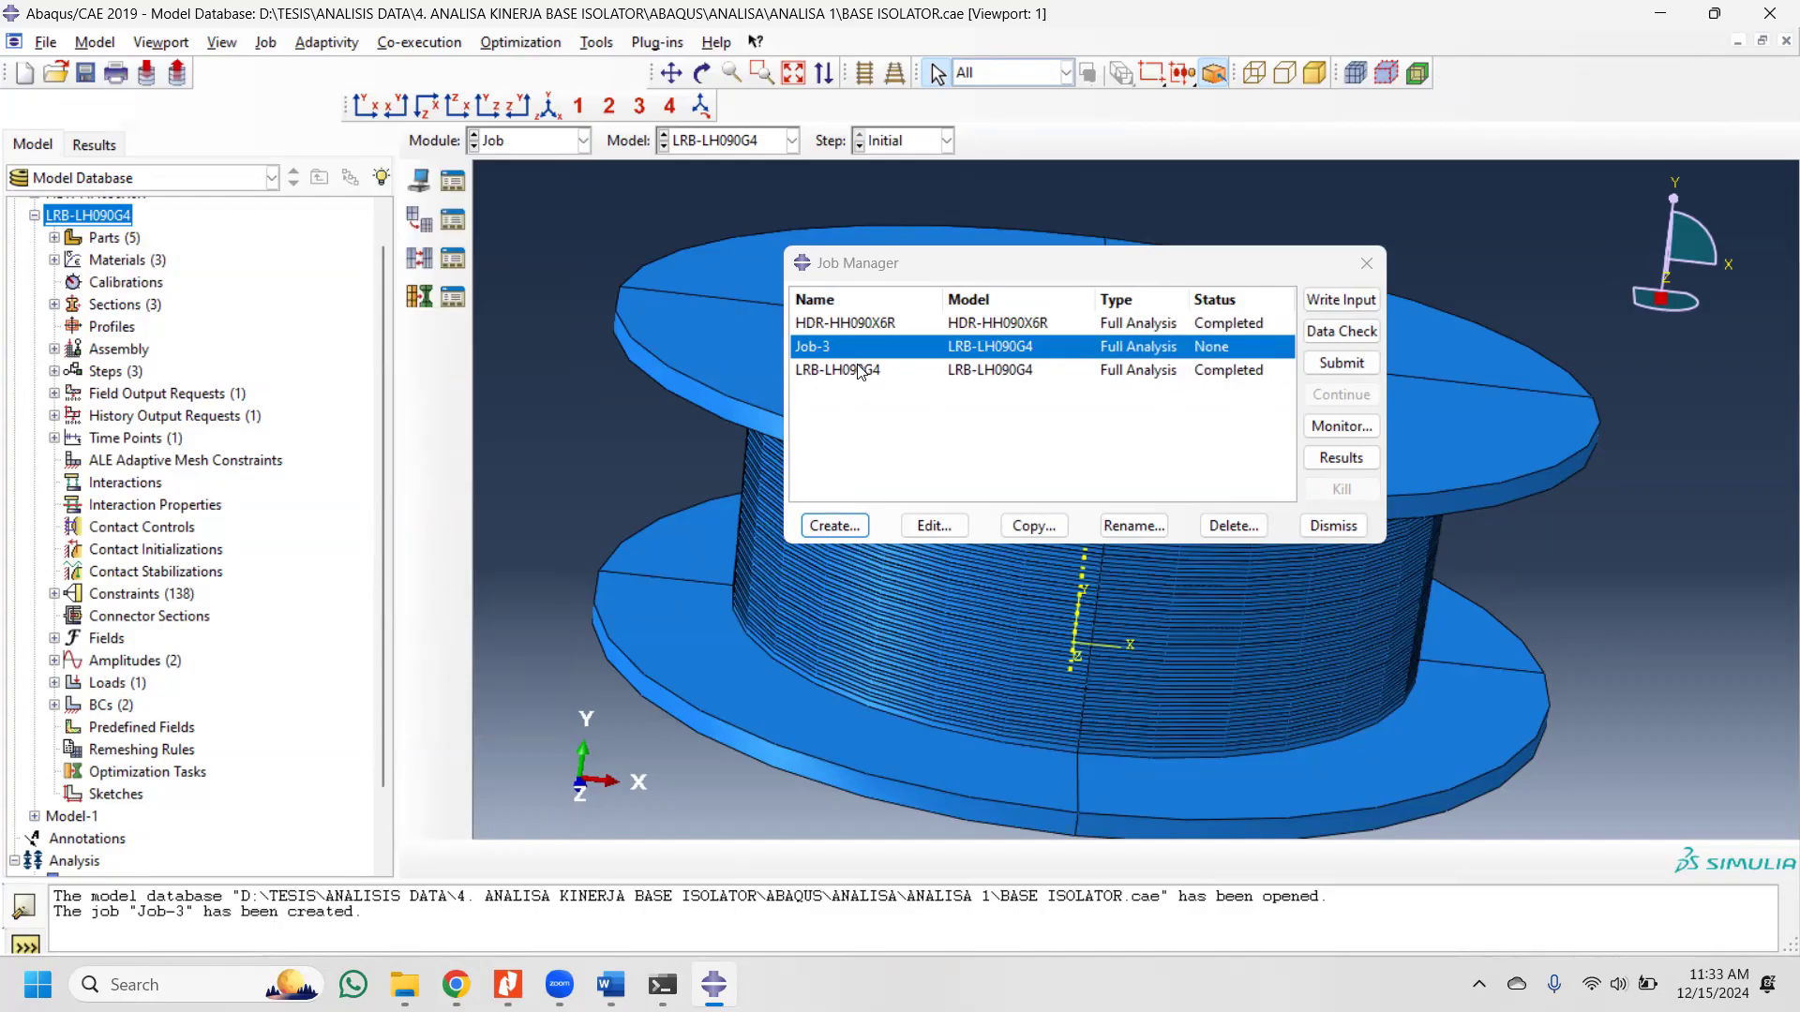
Step: Open the results of the completed LRB-LH090G4 job and show the isolator in the XY front view
left_click(915, 376)
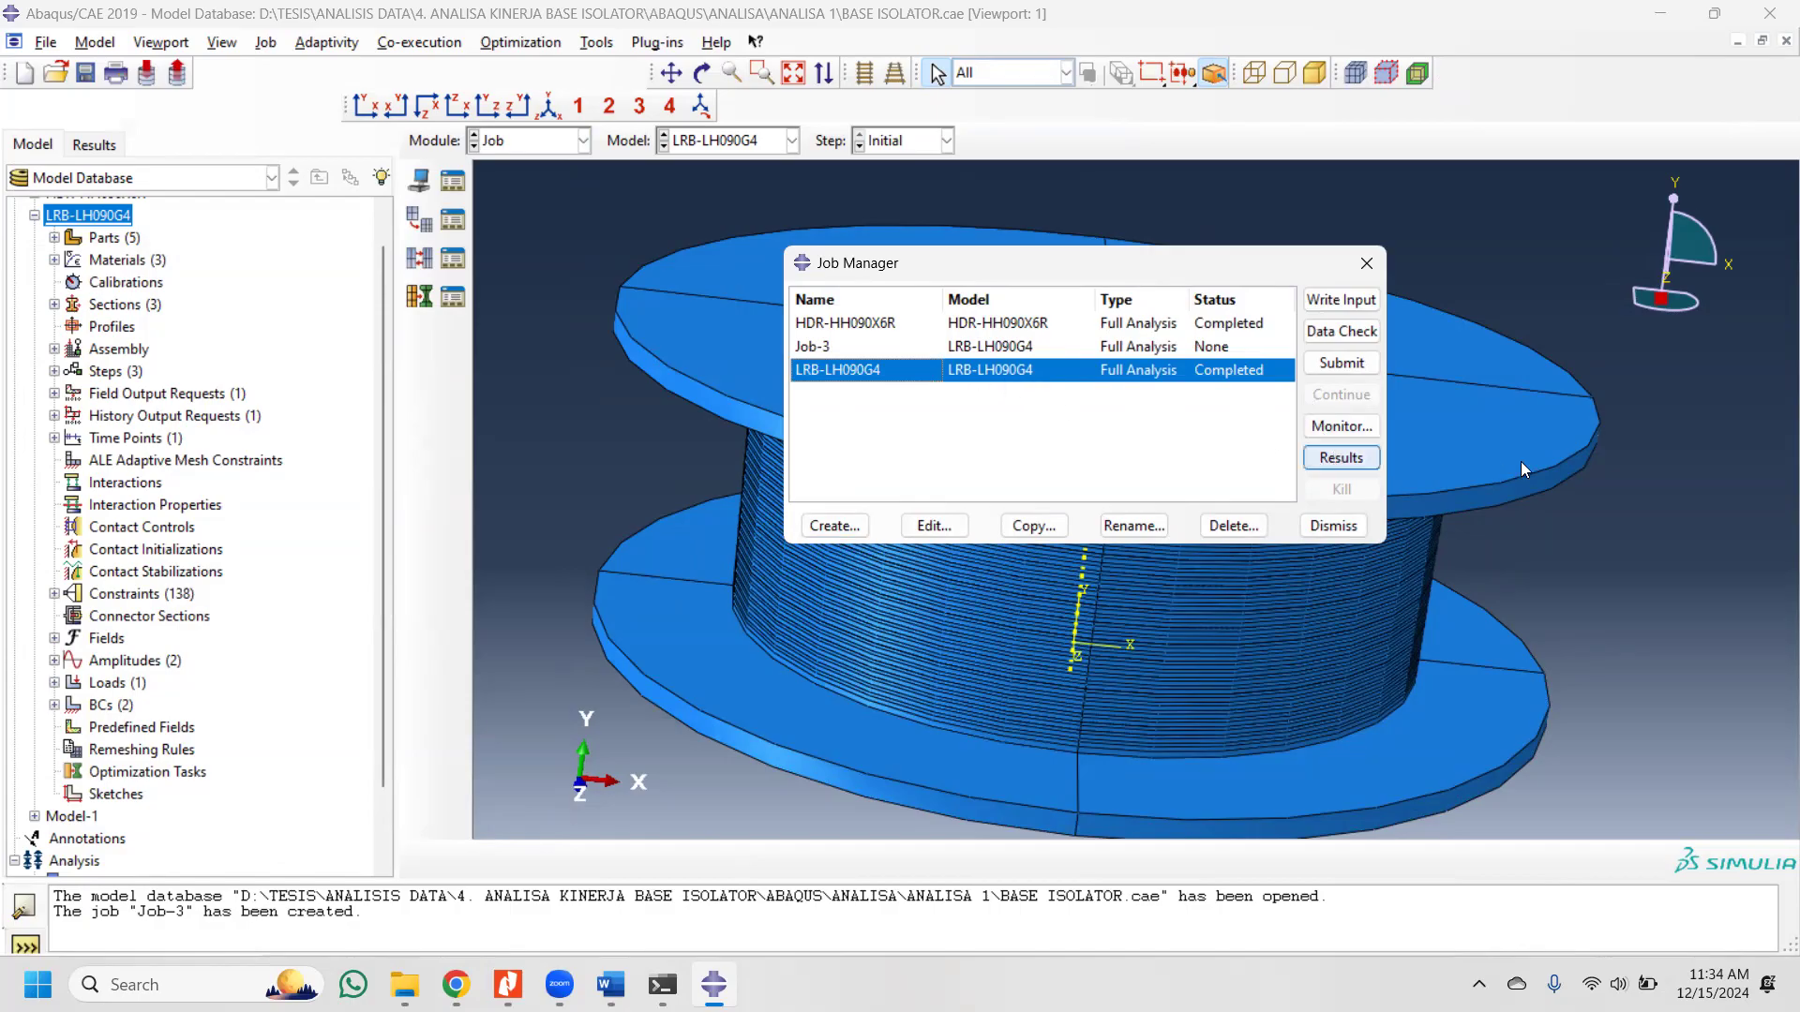
left_click(1362, 462)
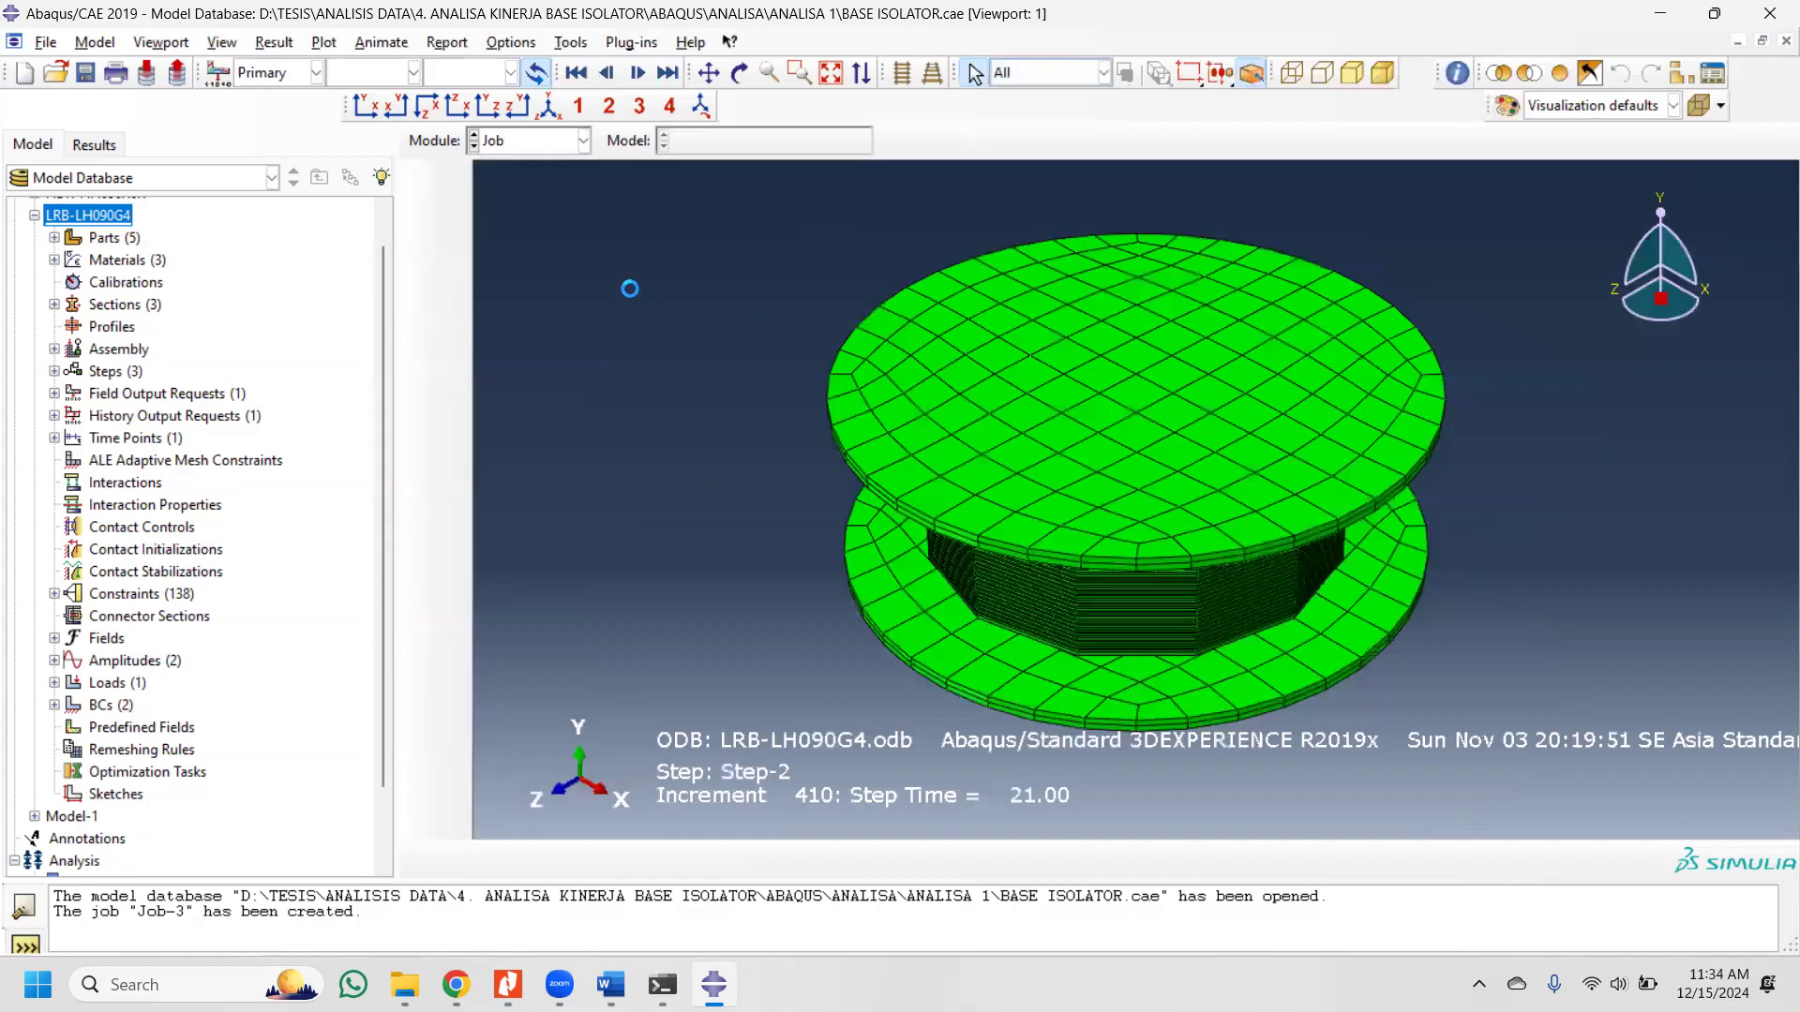
left_click(375, 106)
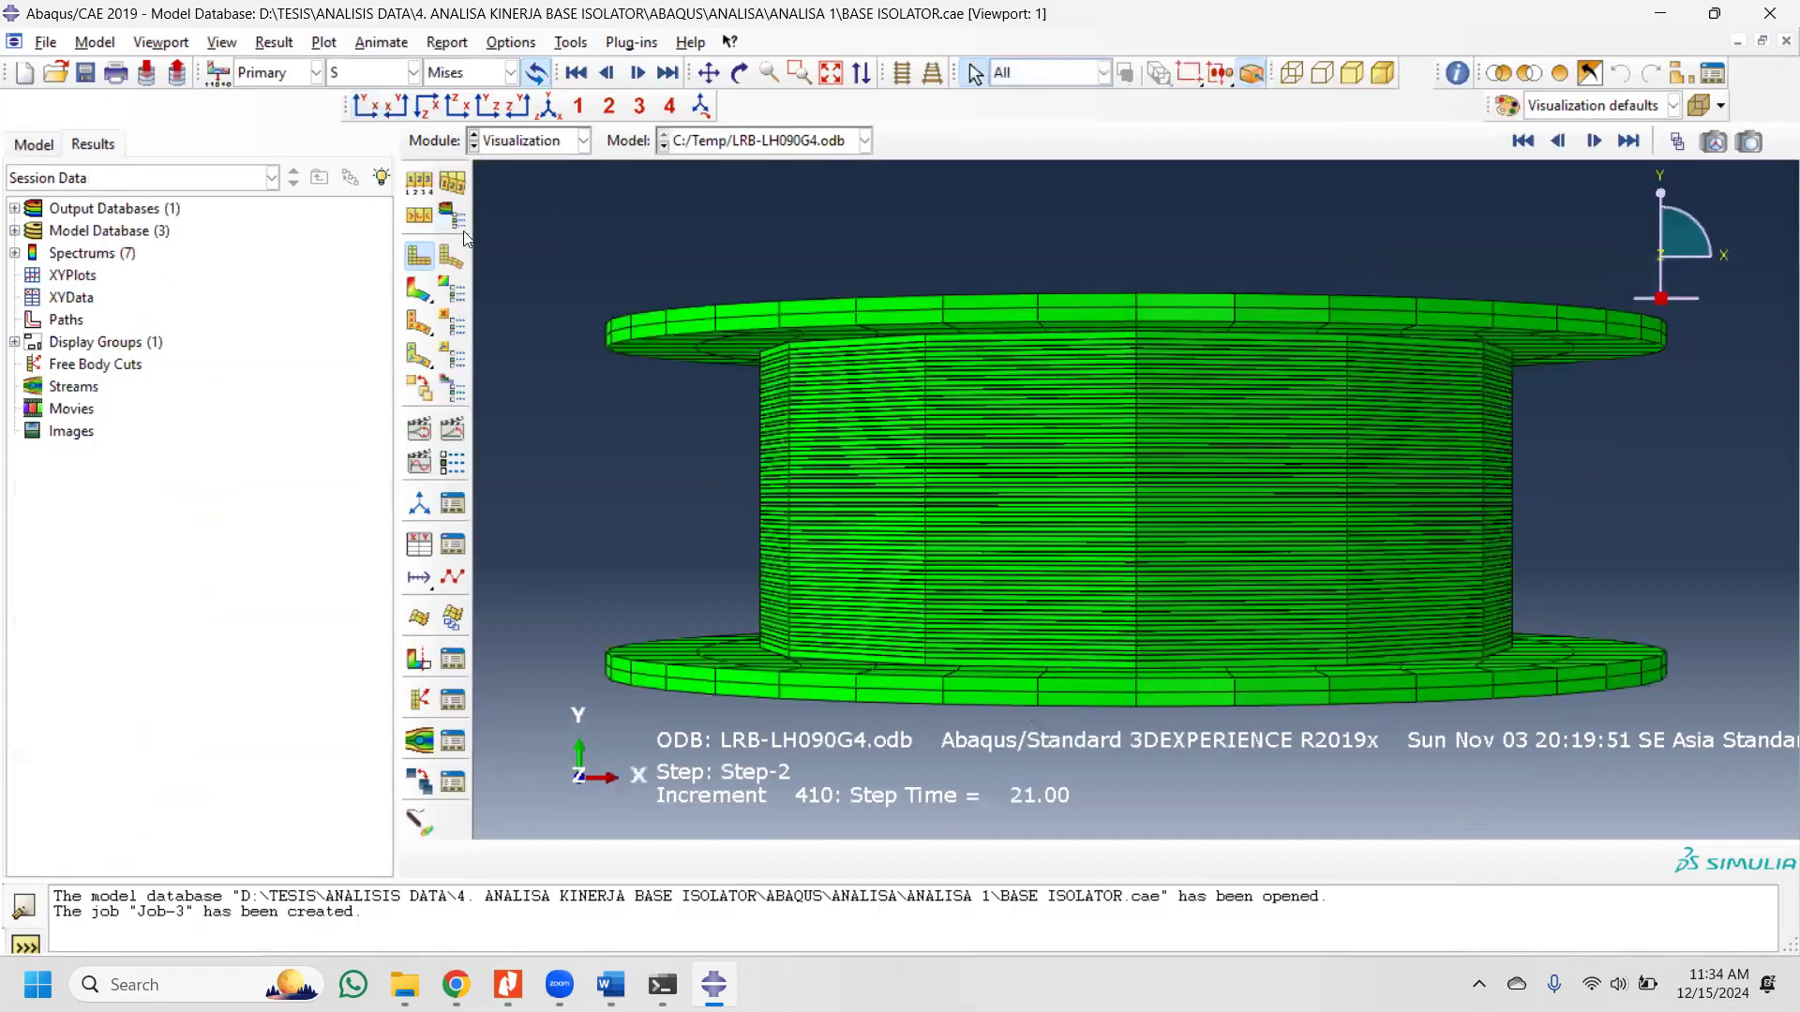
Step: Play the time-history animation of the isolator's deformed shape
left_click(460, 419)
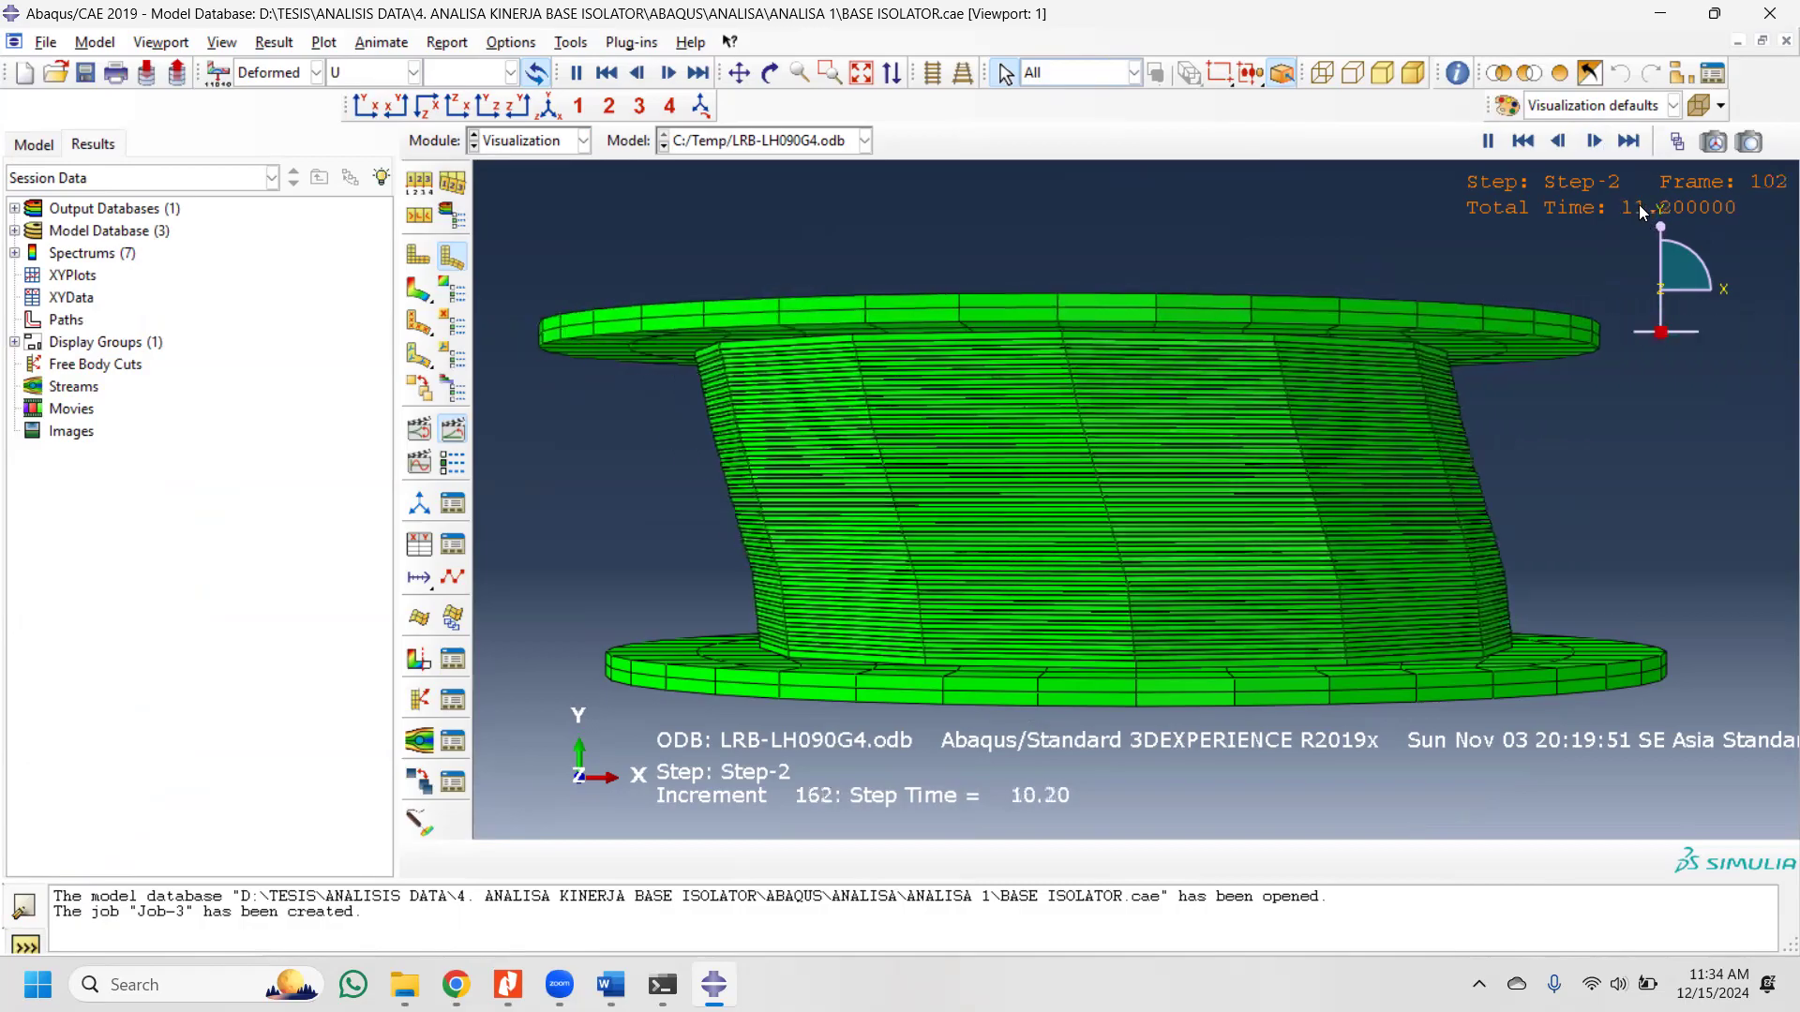
left_click(530, 140)
left_click(532, 145)
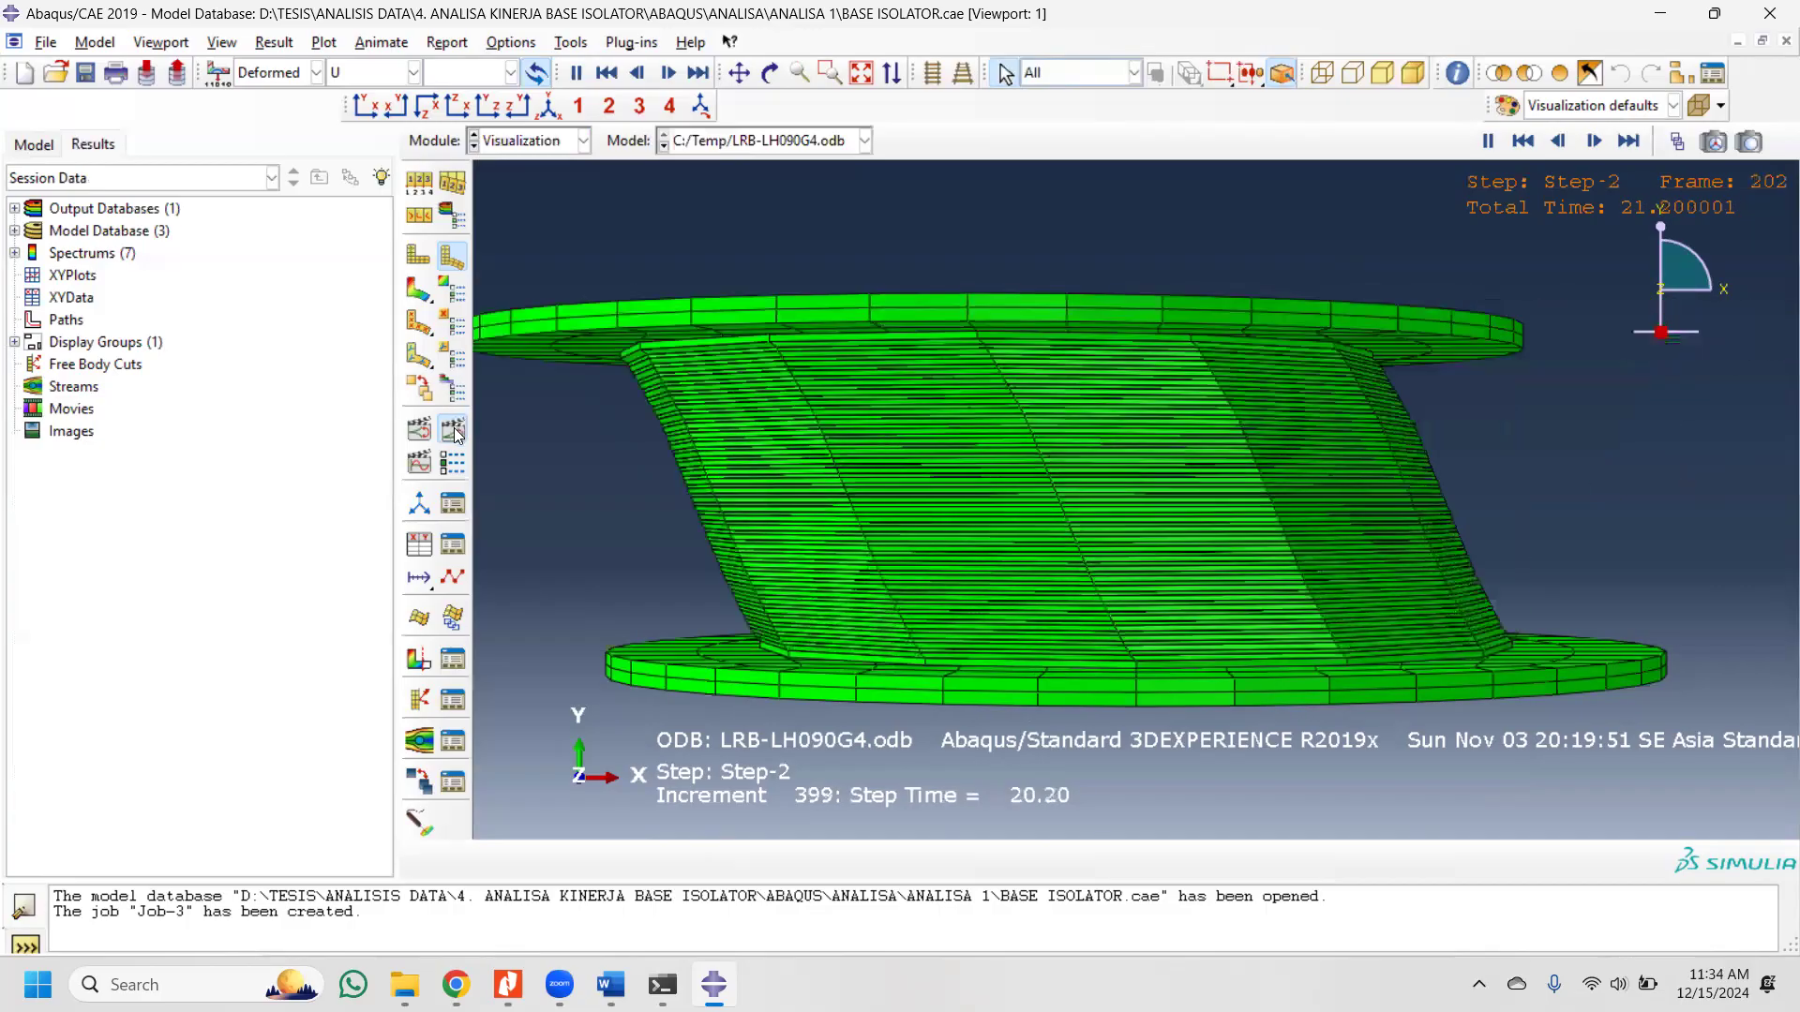
Step: Create XY data from ODB history output and plot reaction force RF1 and spatial displacement U1 together against time
left_click(455, 547)
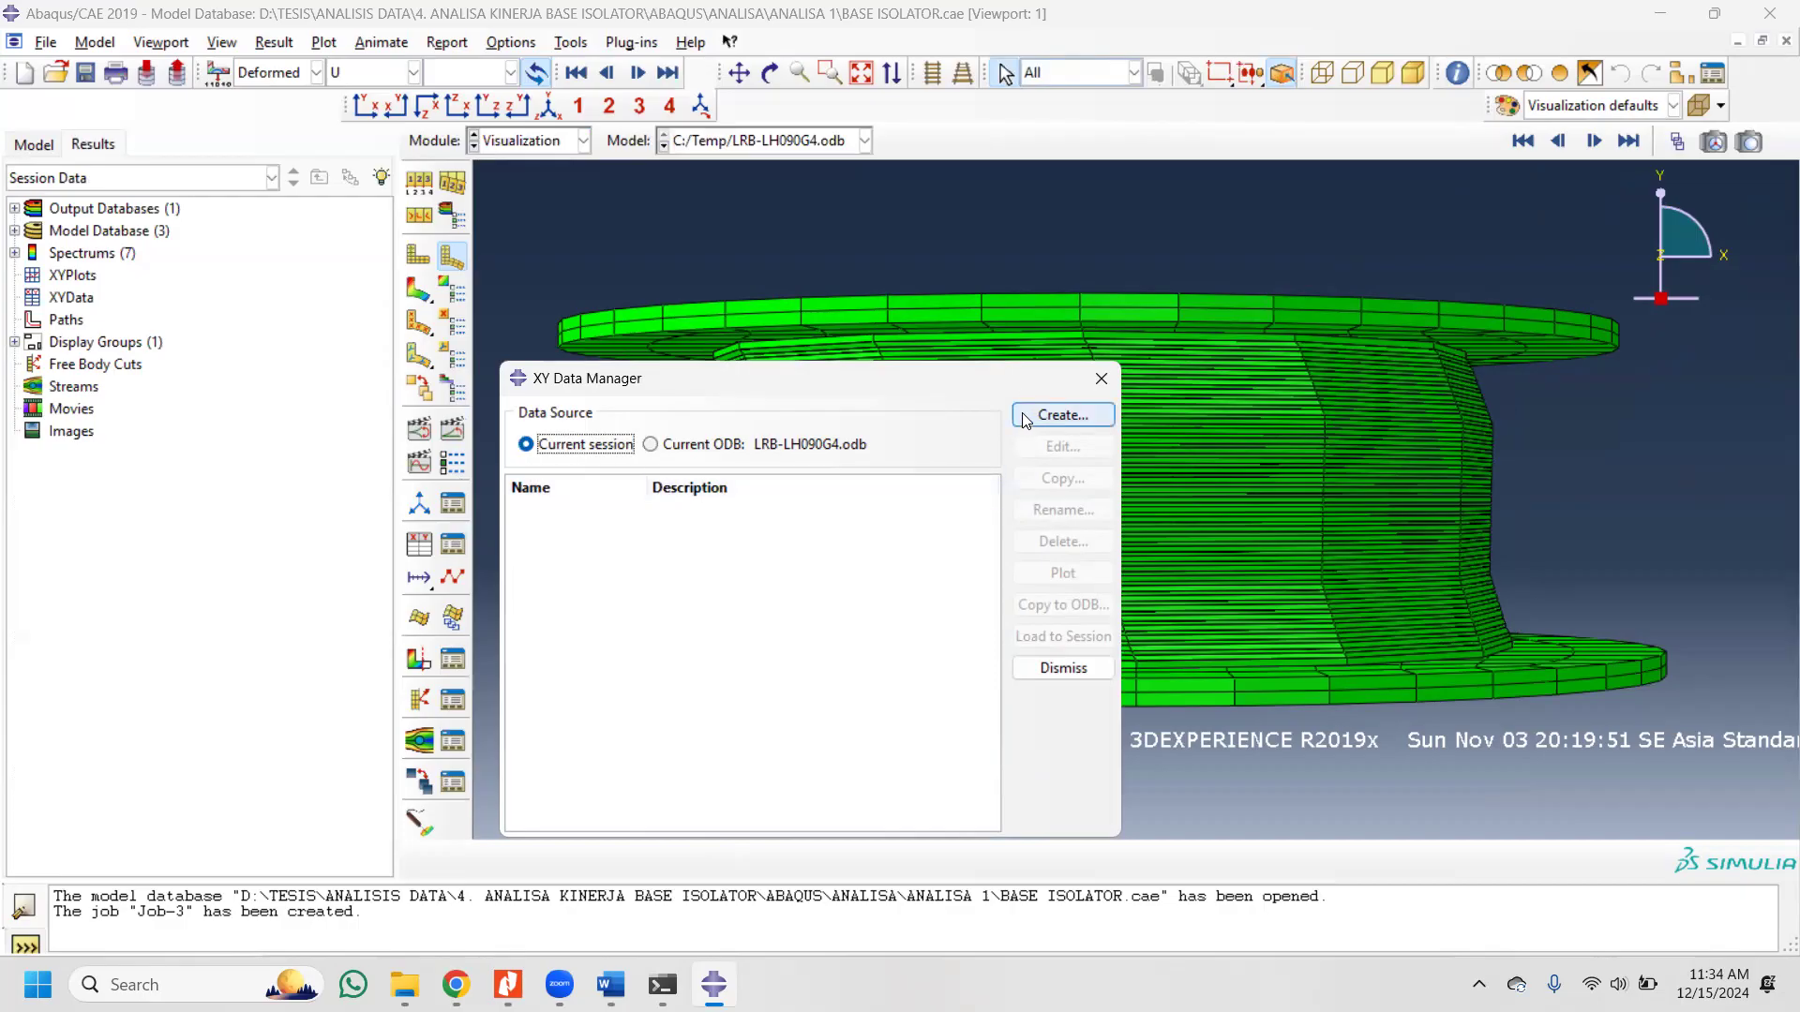
left_click(1102, 380)
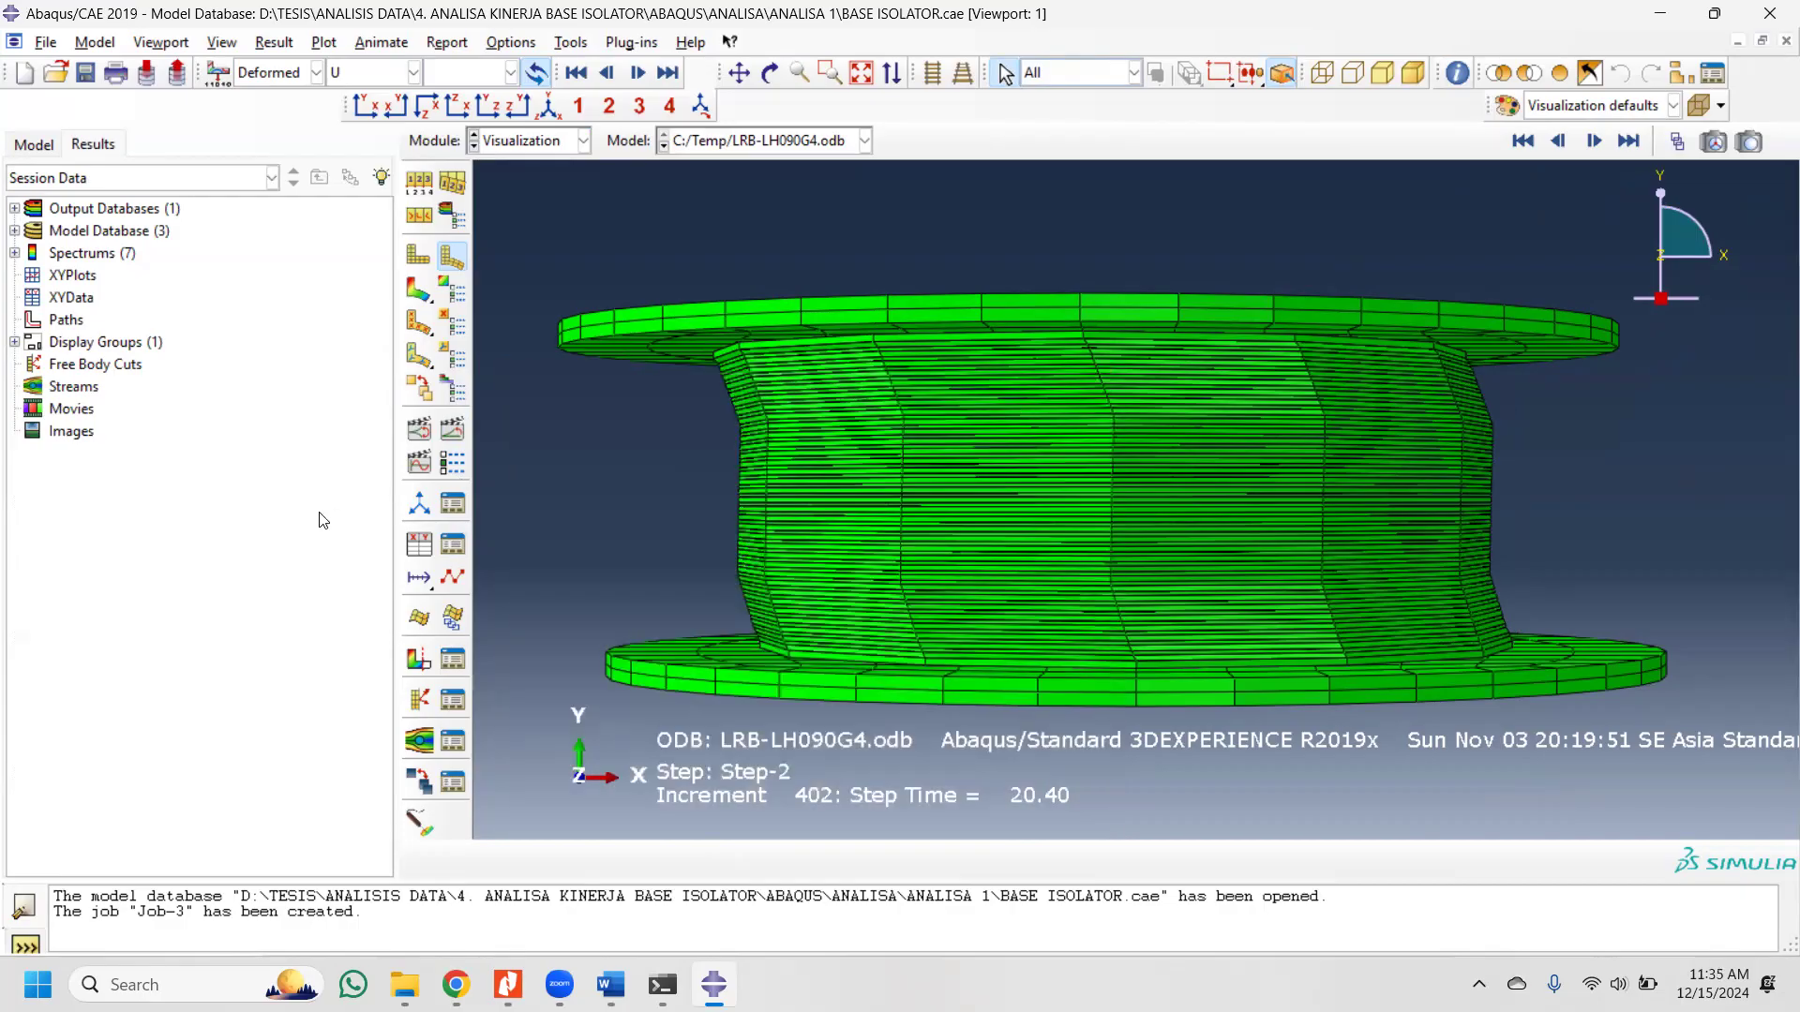
left_click(454, 548)
left_click_drag(847, 380, 820, 276)
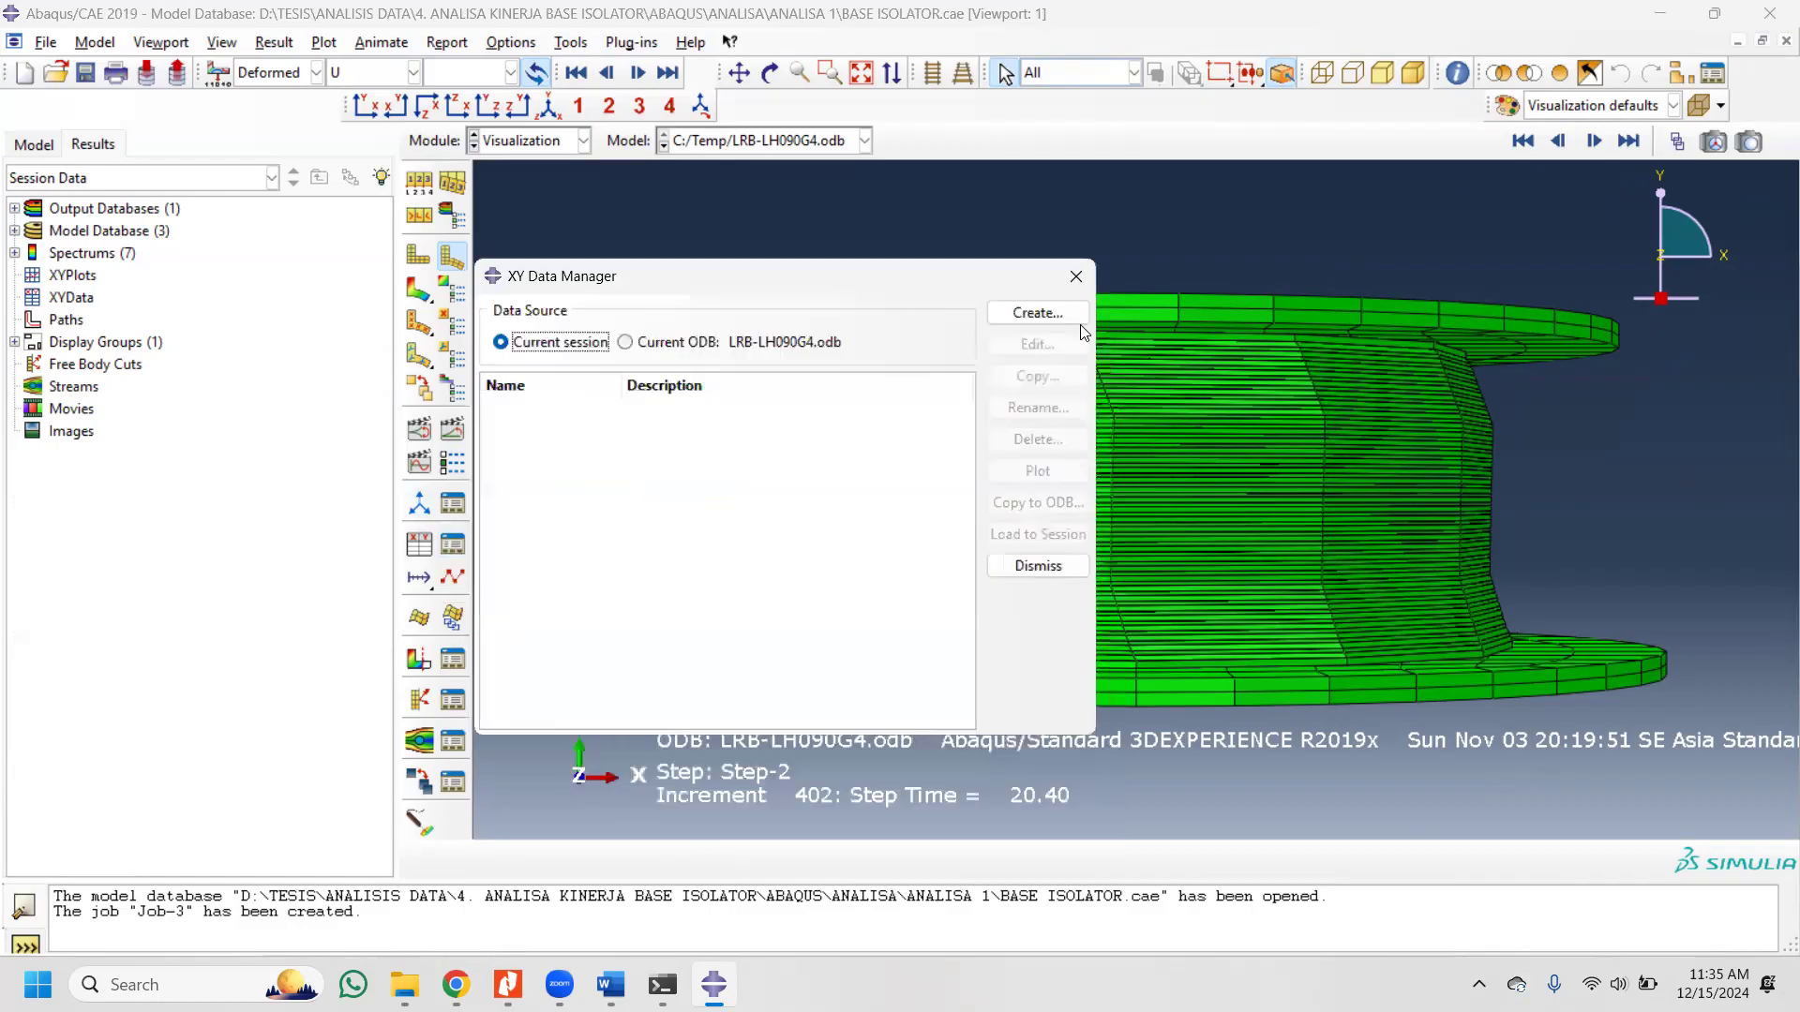
left_click(1040, 313)
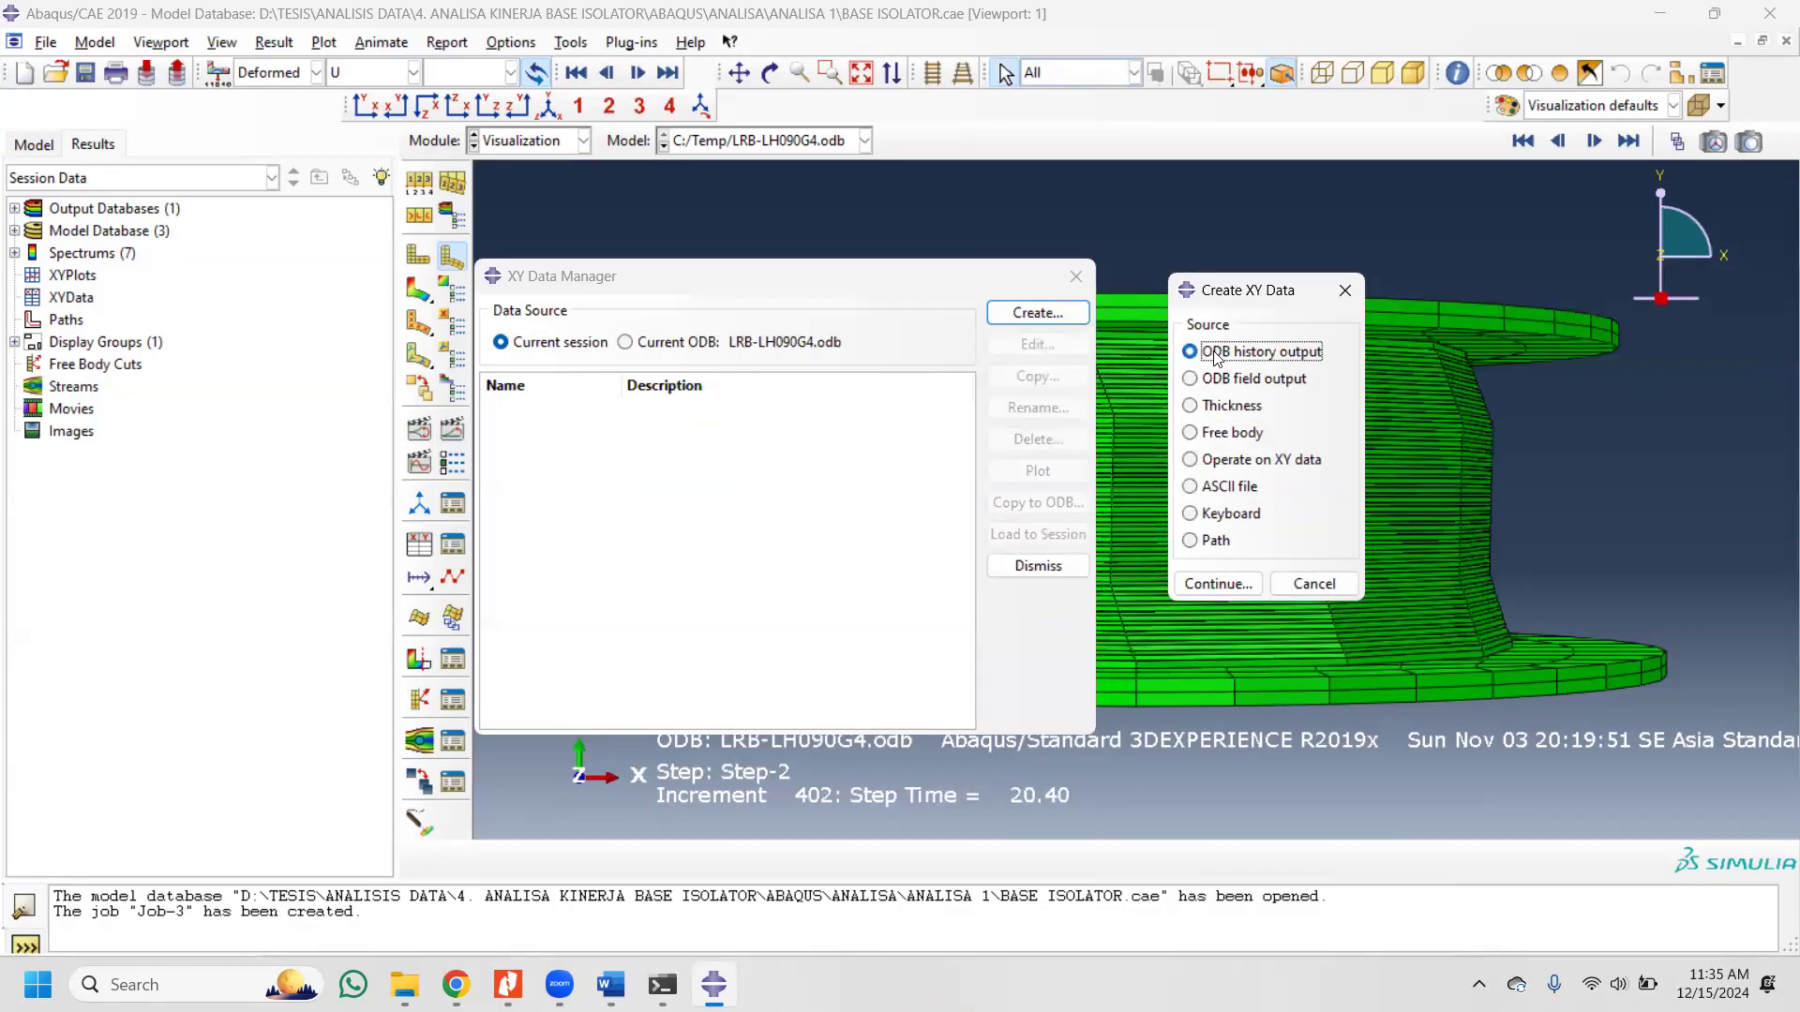
left_click(1209, 583)
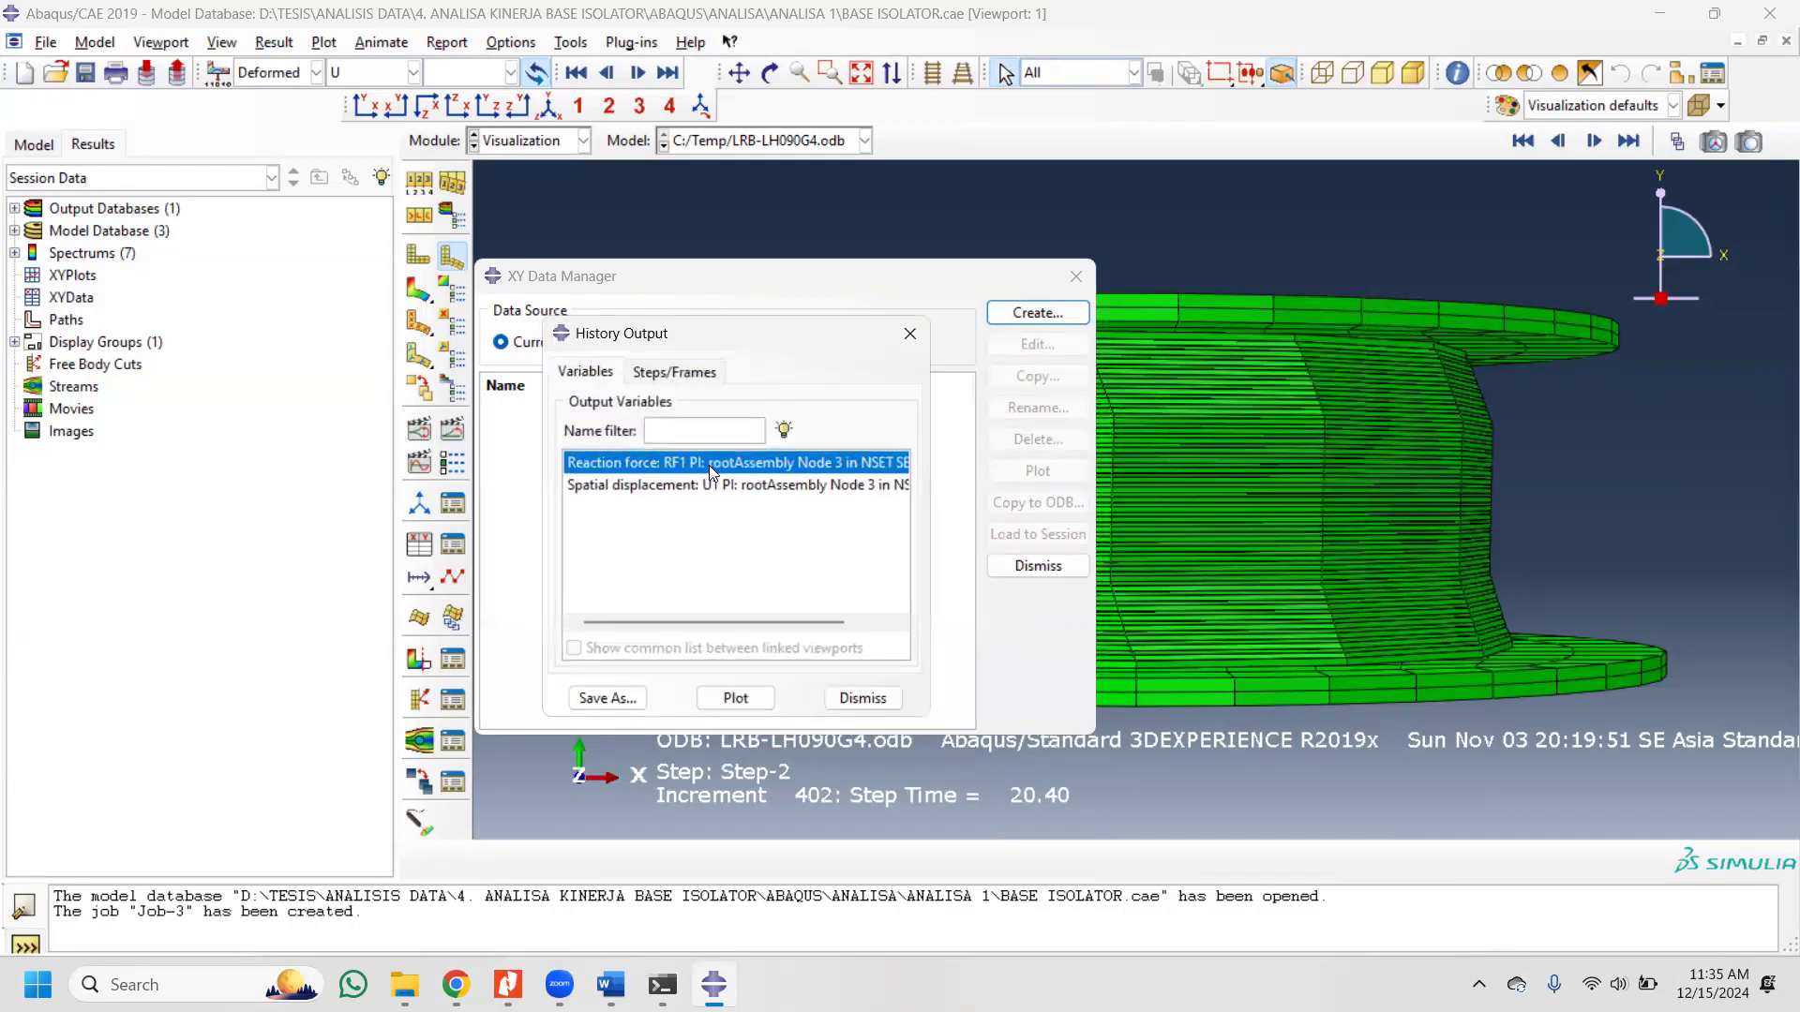
left_click(687, 486, "shift")
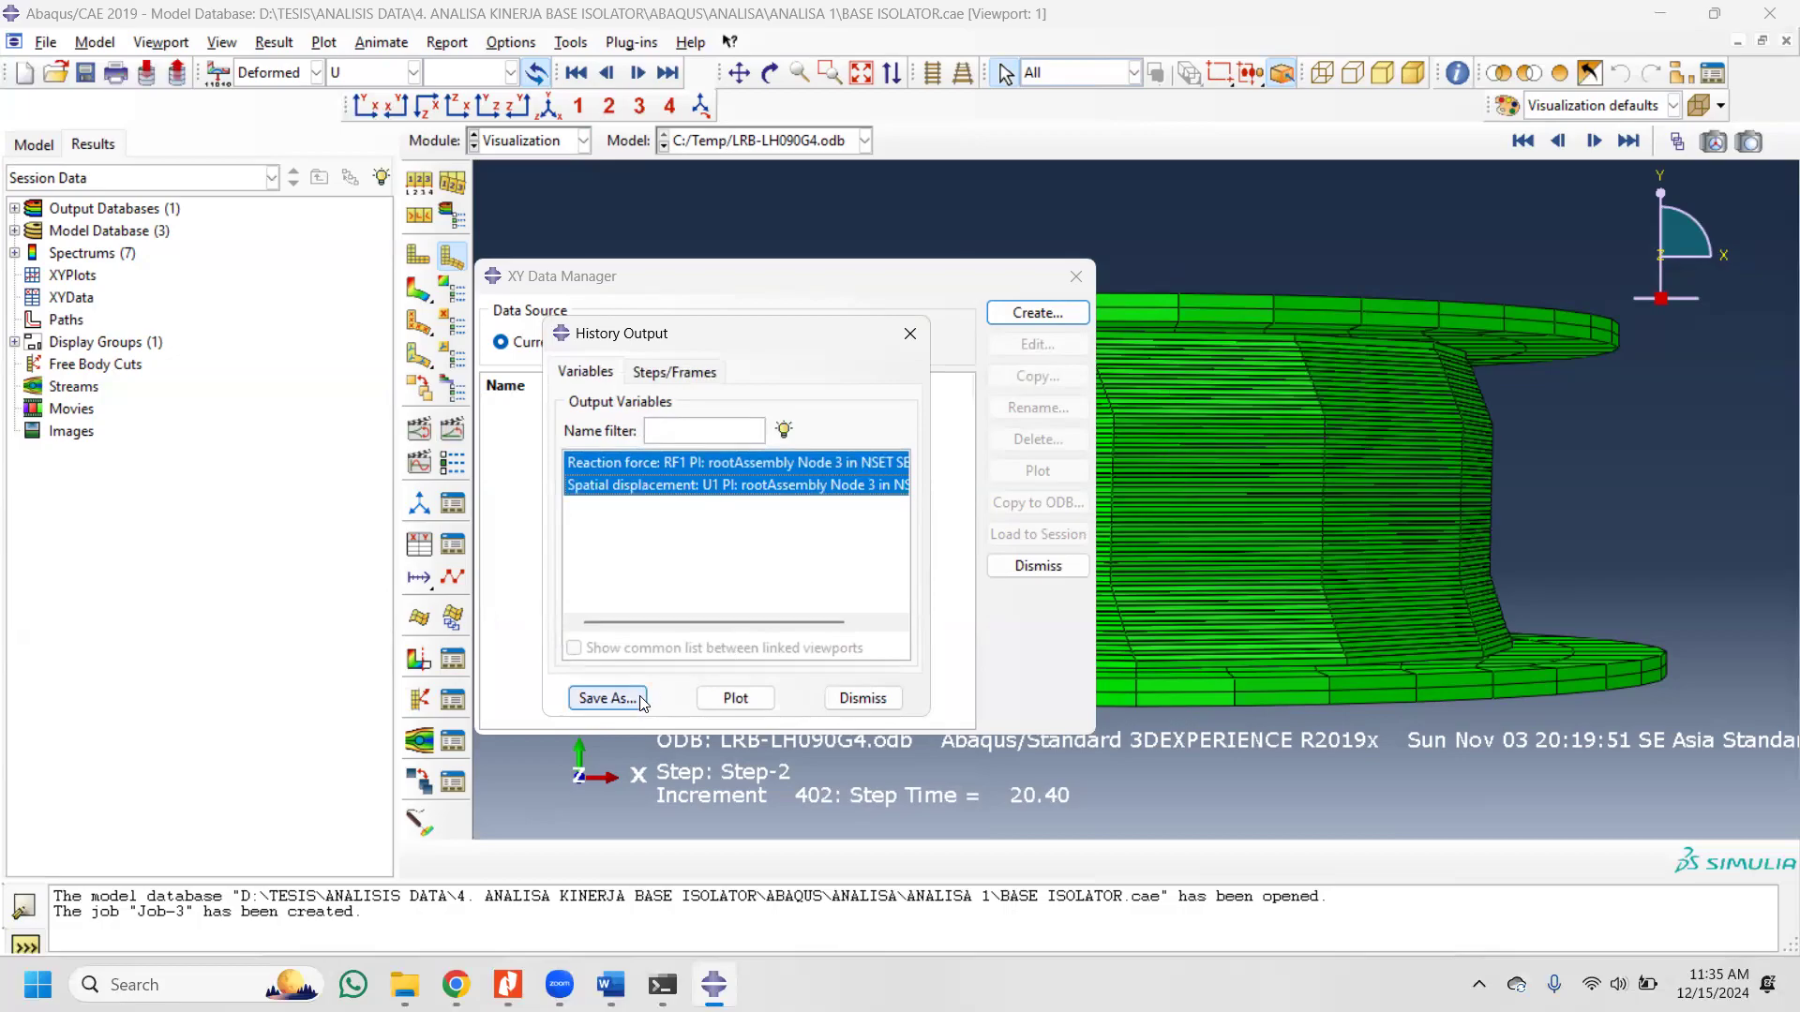
left_click(708, 699)
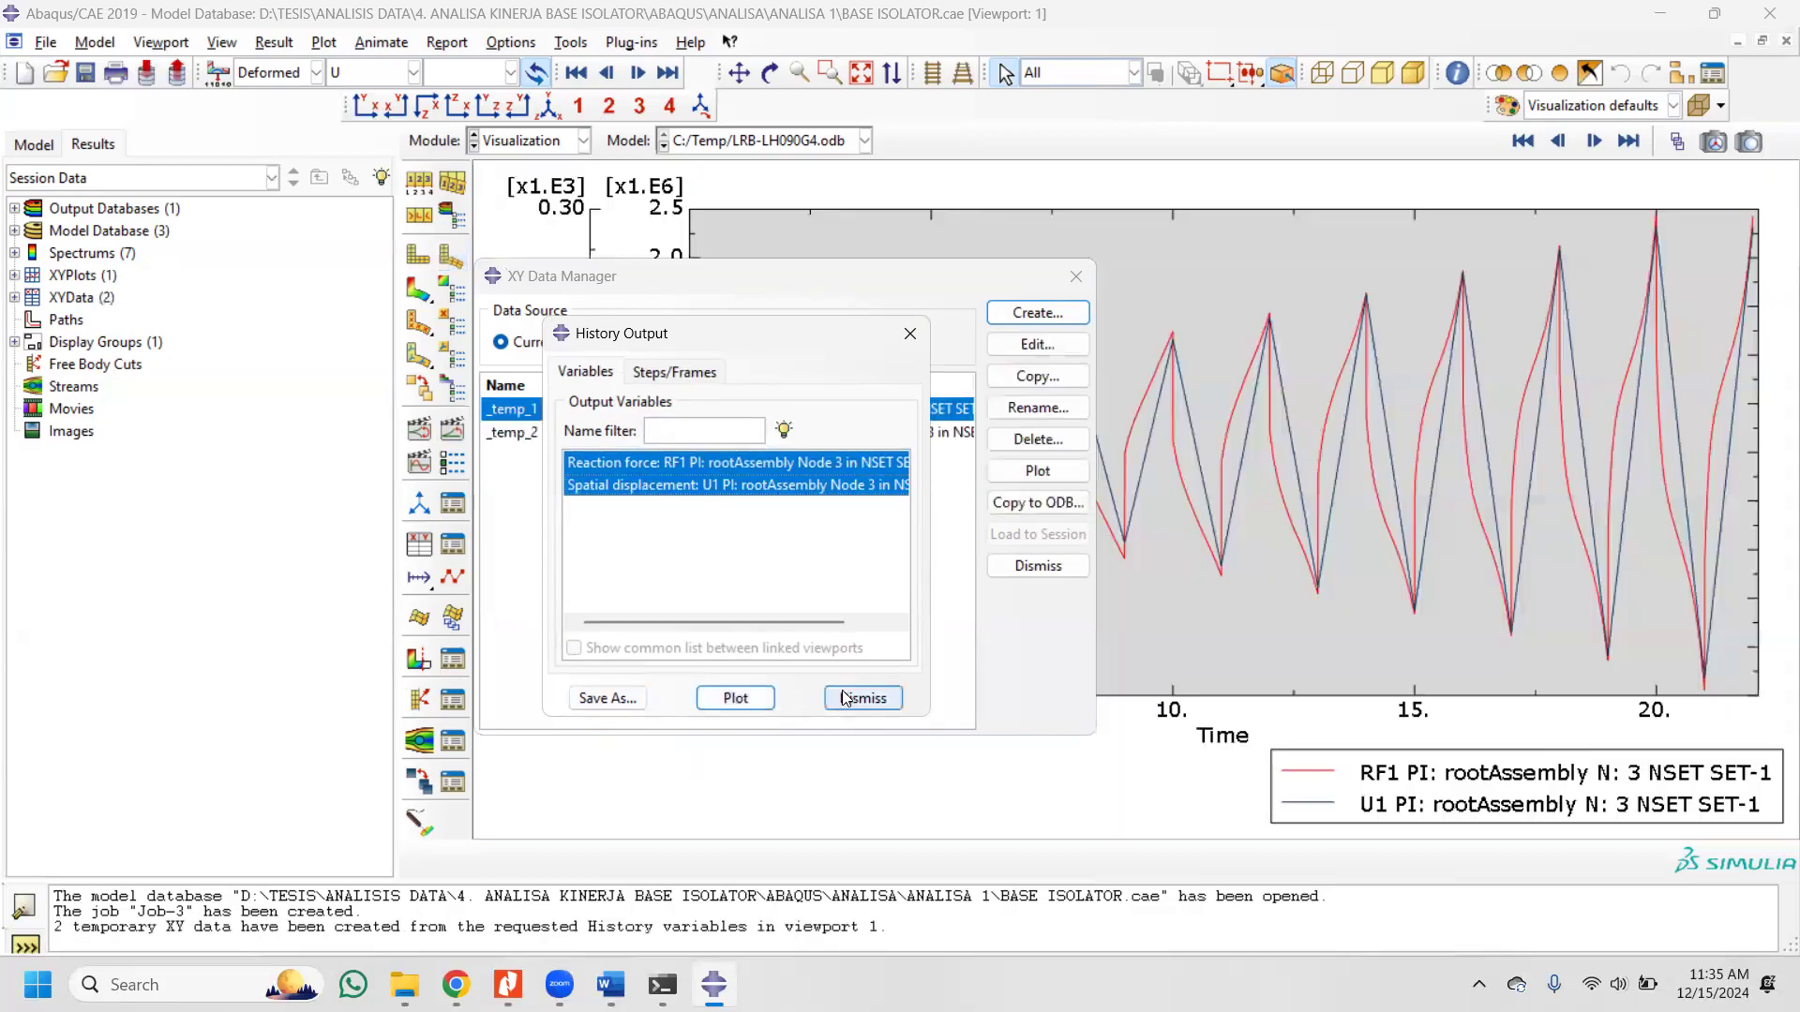
left_click(848, 698)
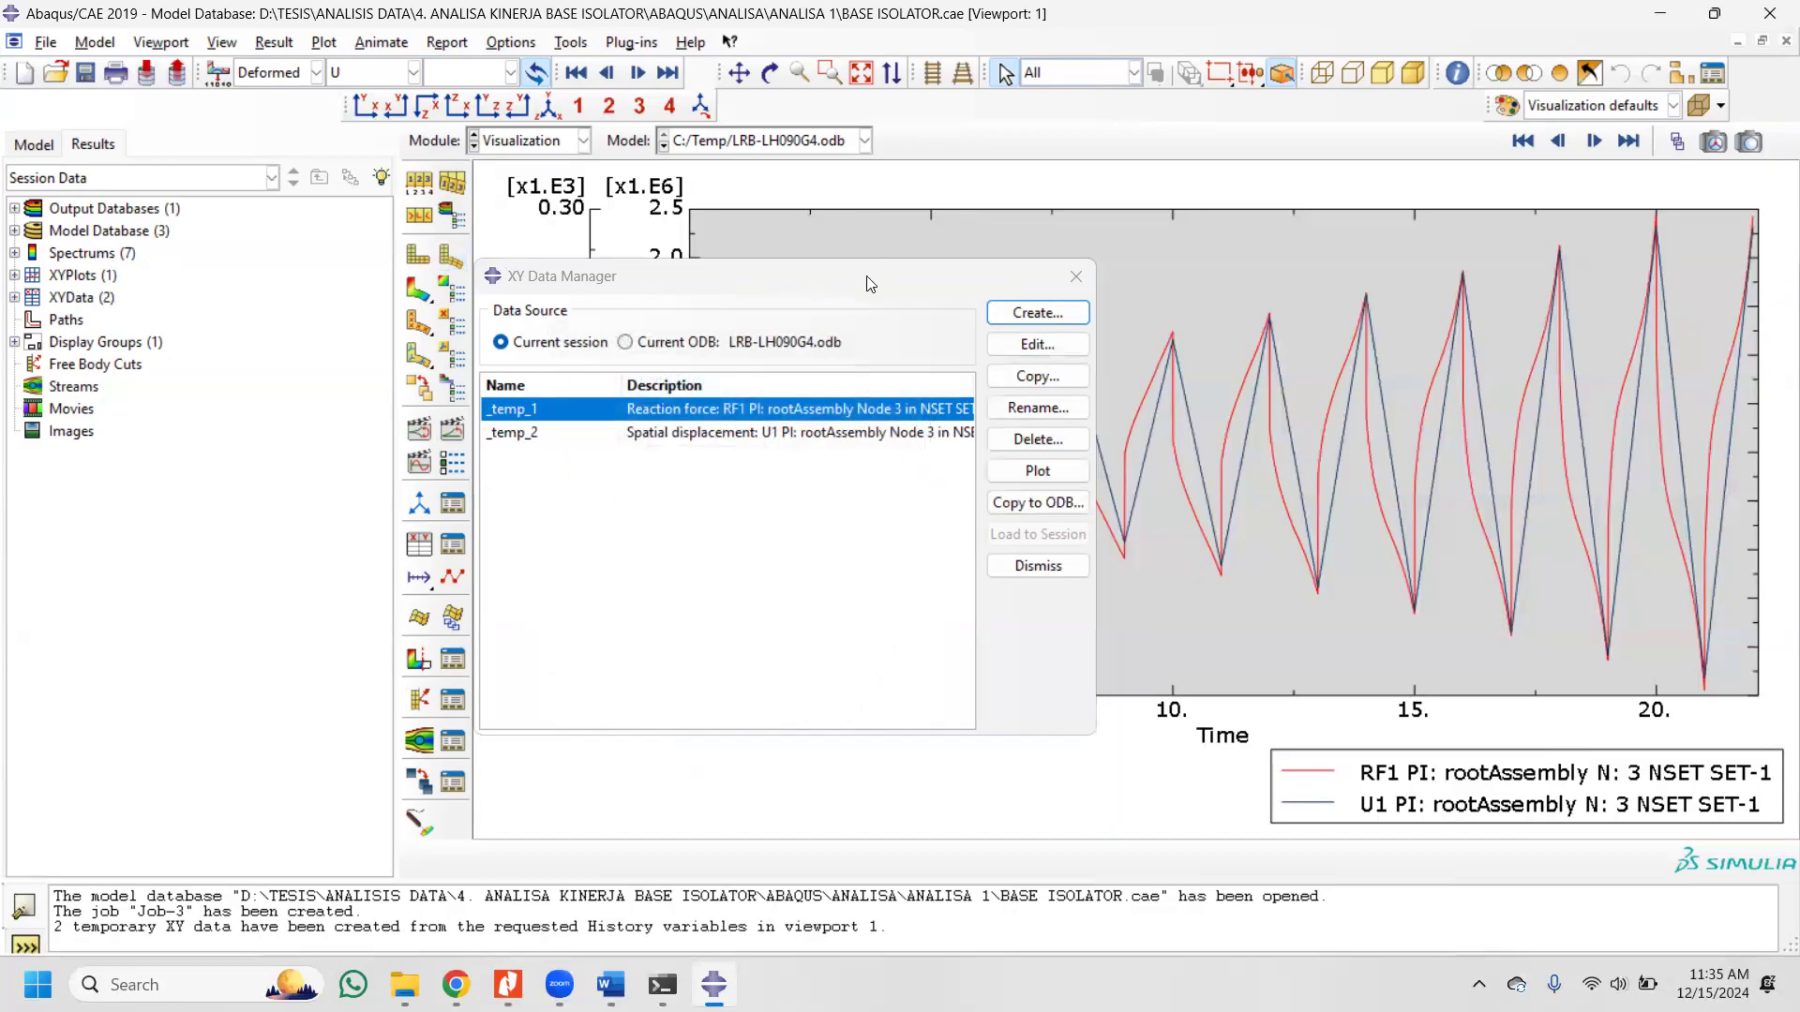
left_click_drag(866, 278, 648, 213)
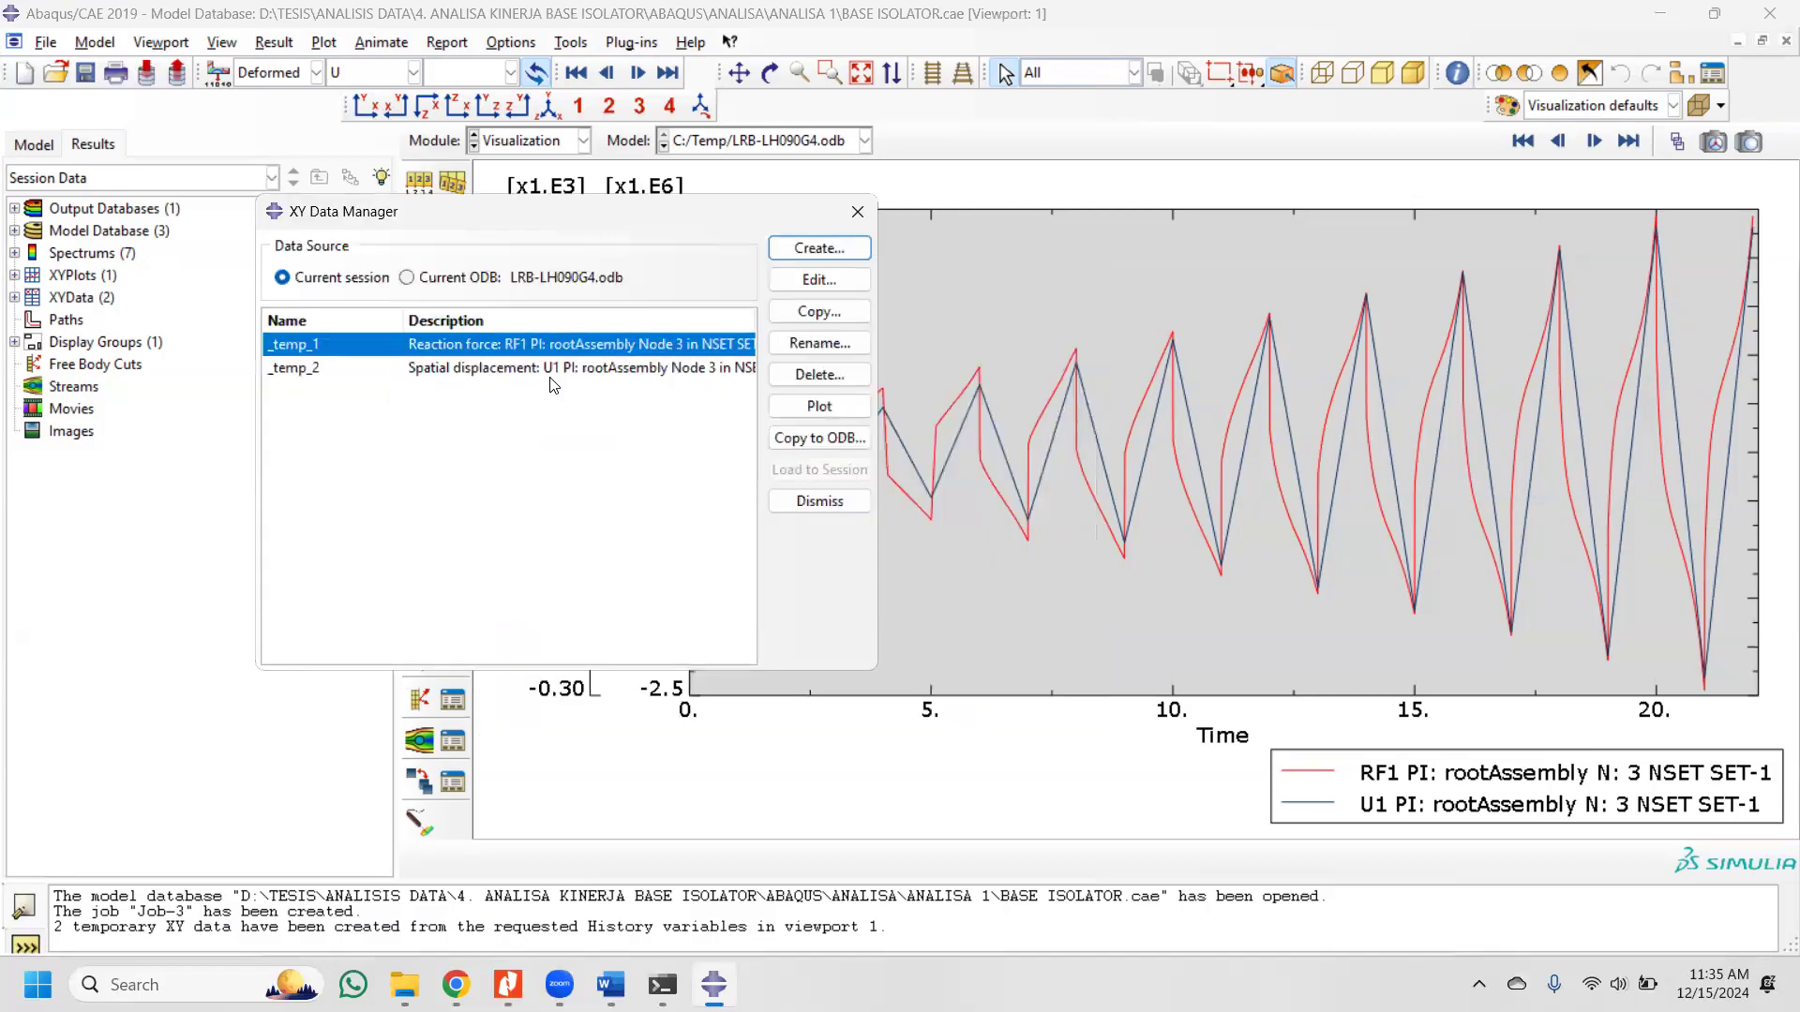
Step: Build an Operate on XY data expression that combines displacement "_temp_2" as X with reaction force "_temp_1" as Y
left_click(803, 253)
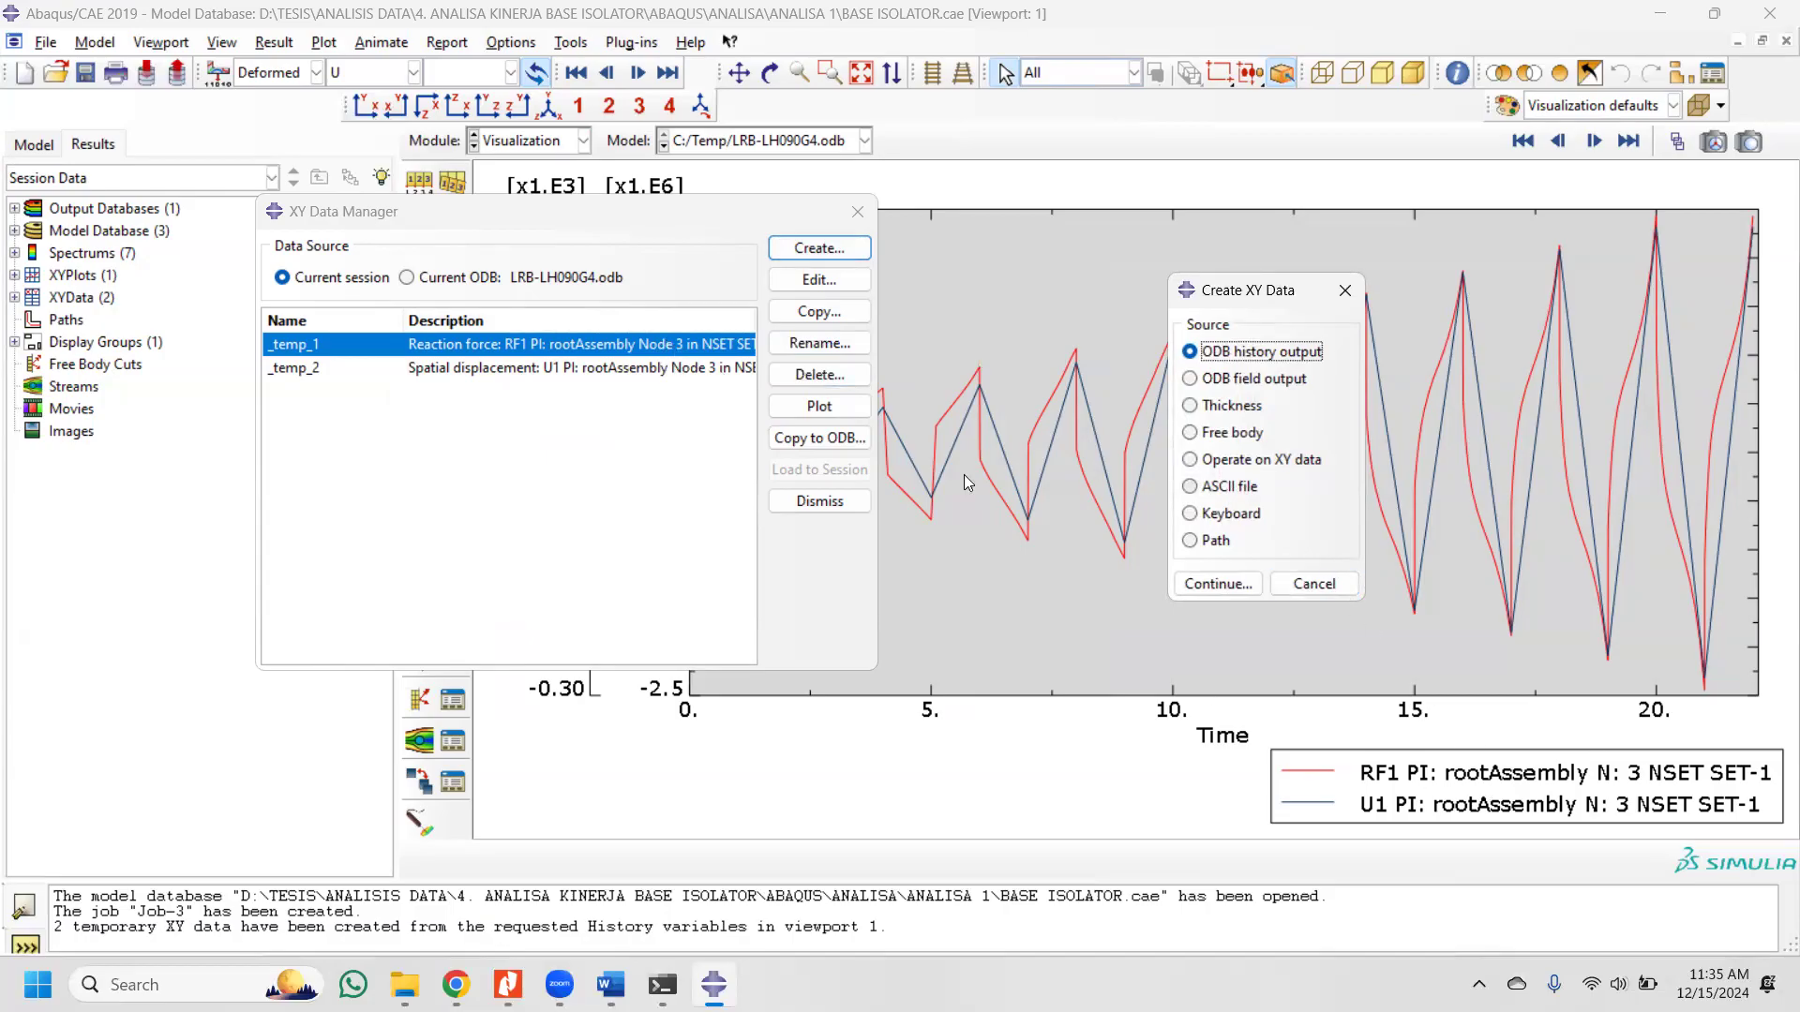
left_click(1324, 582)
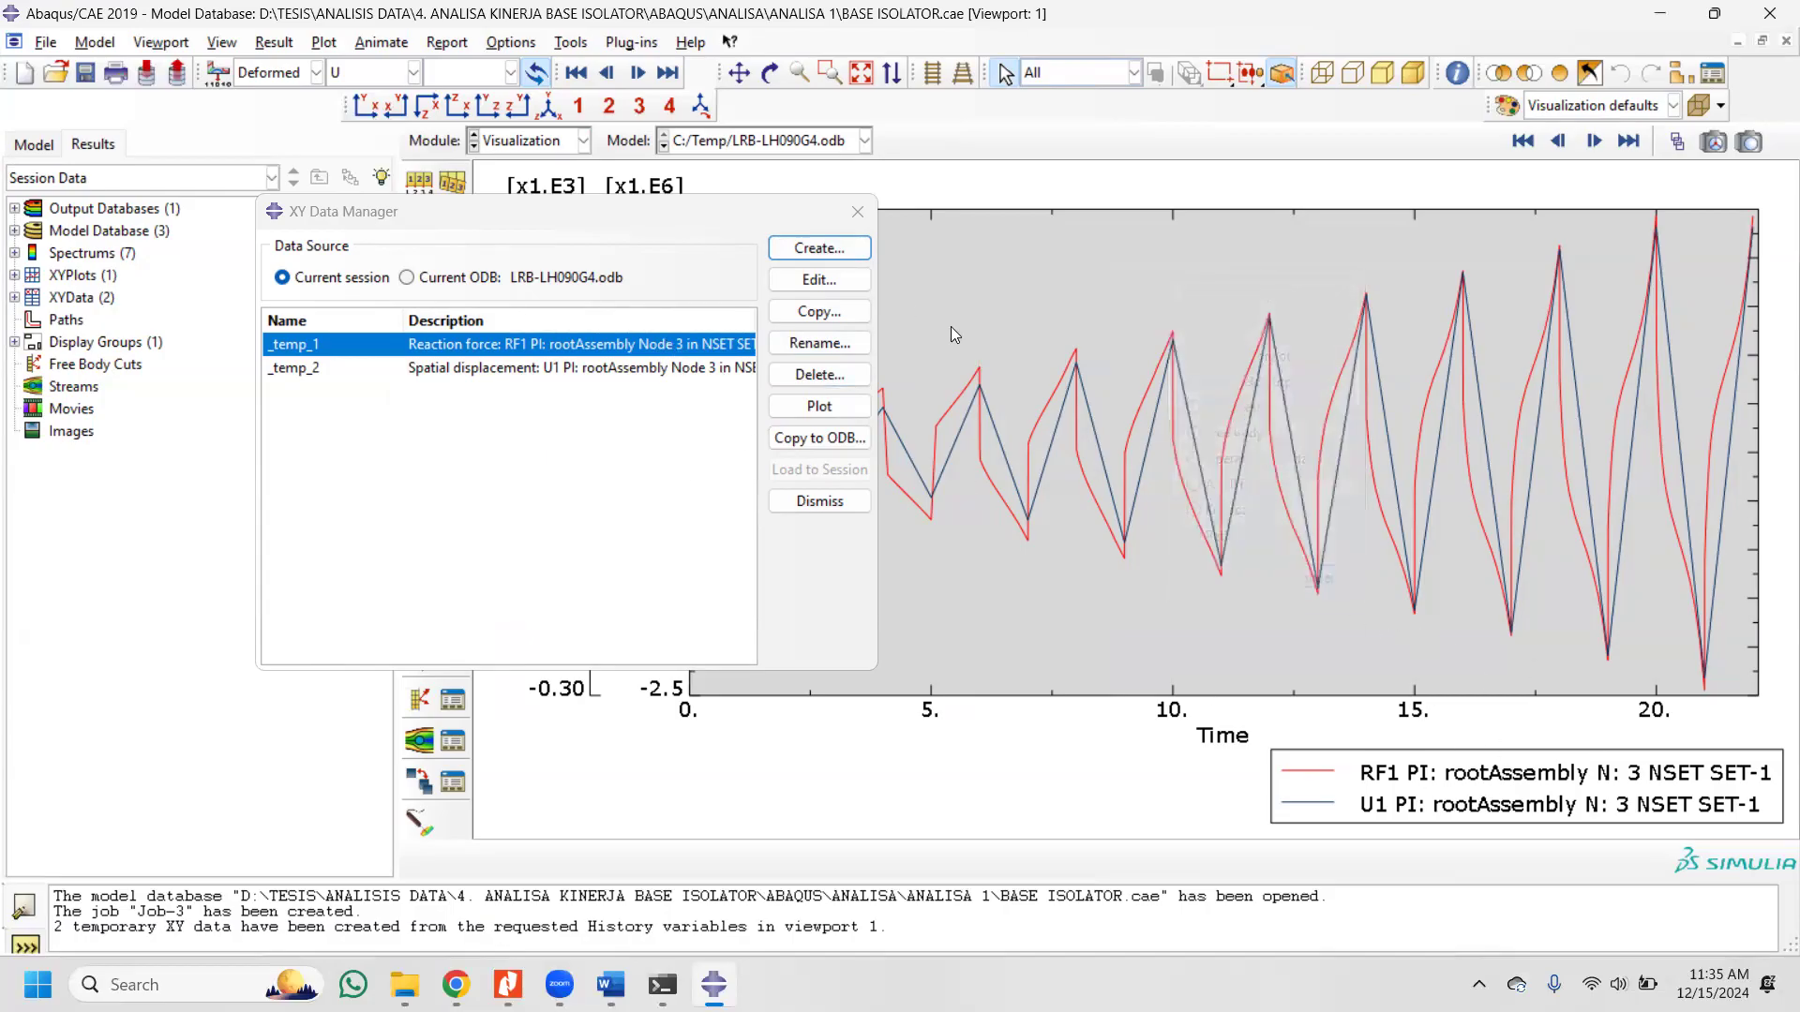
left_click(815, 248)
left_click(1256, 461)
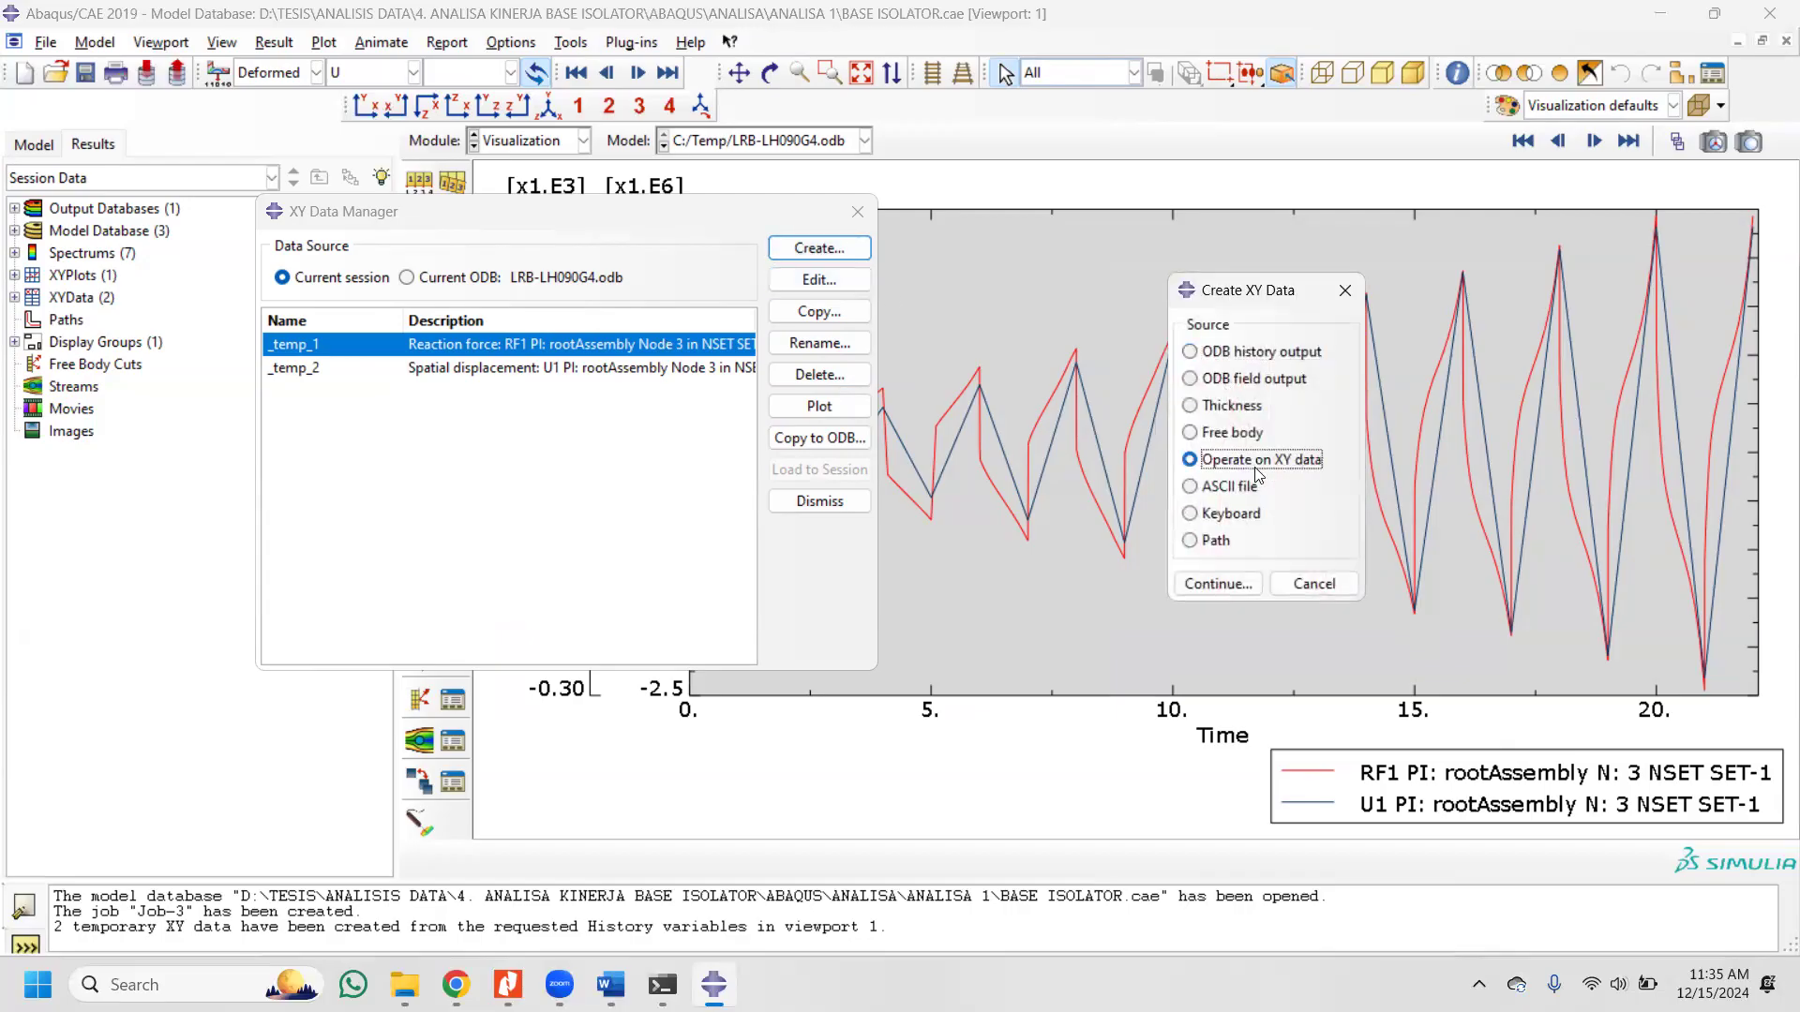
left_click(1239, 587)
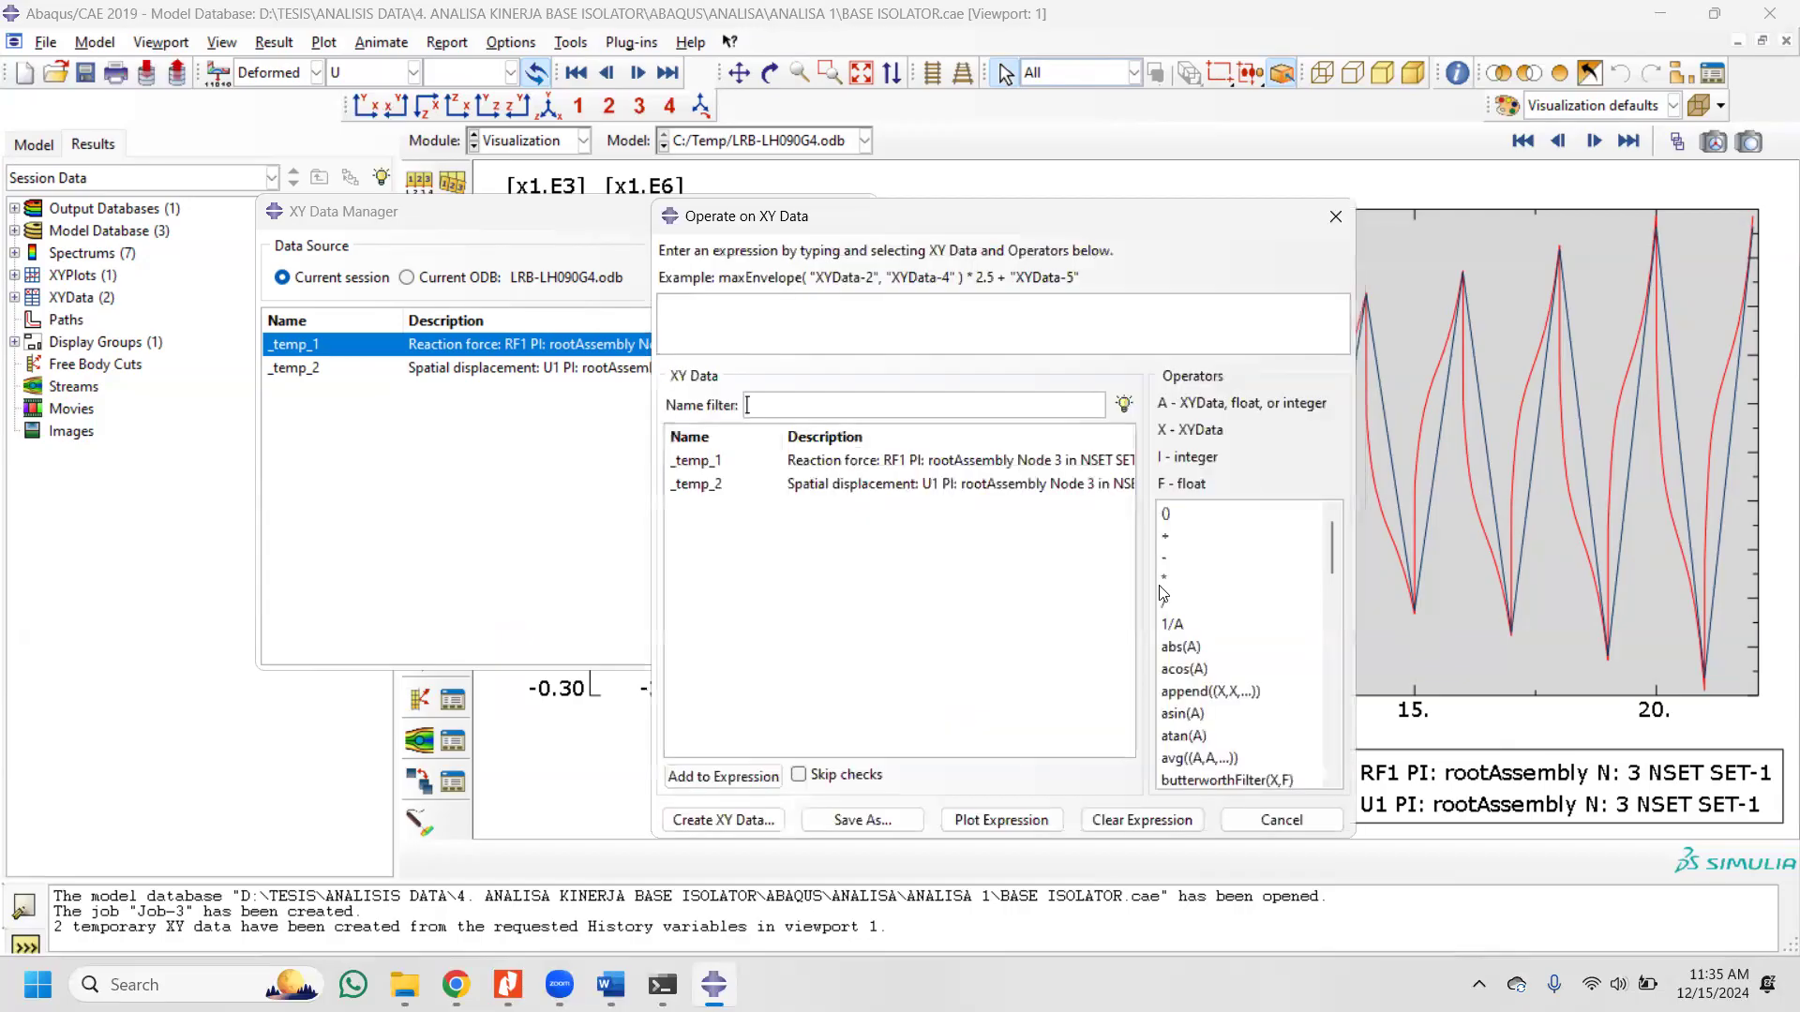
scroll(1246, 643, "down", 3)
double_click(1242, 647)
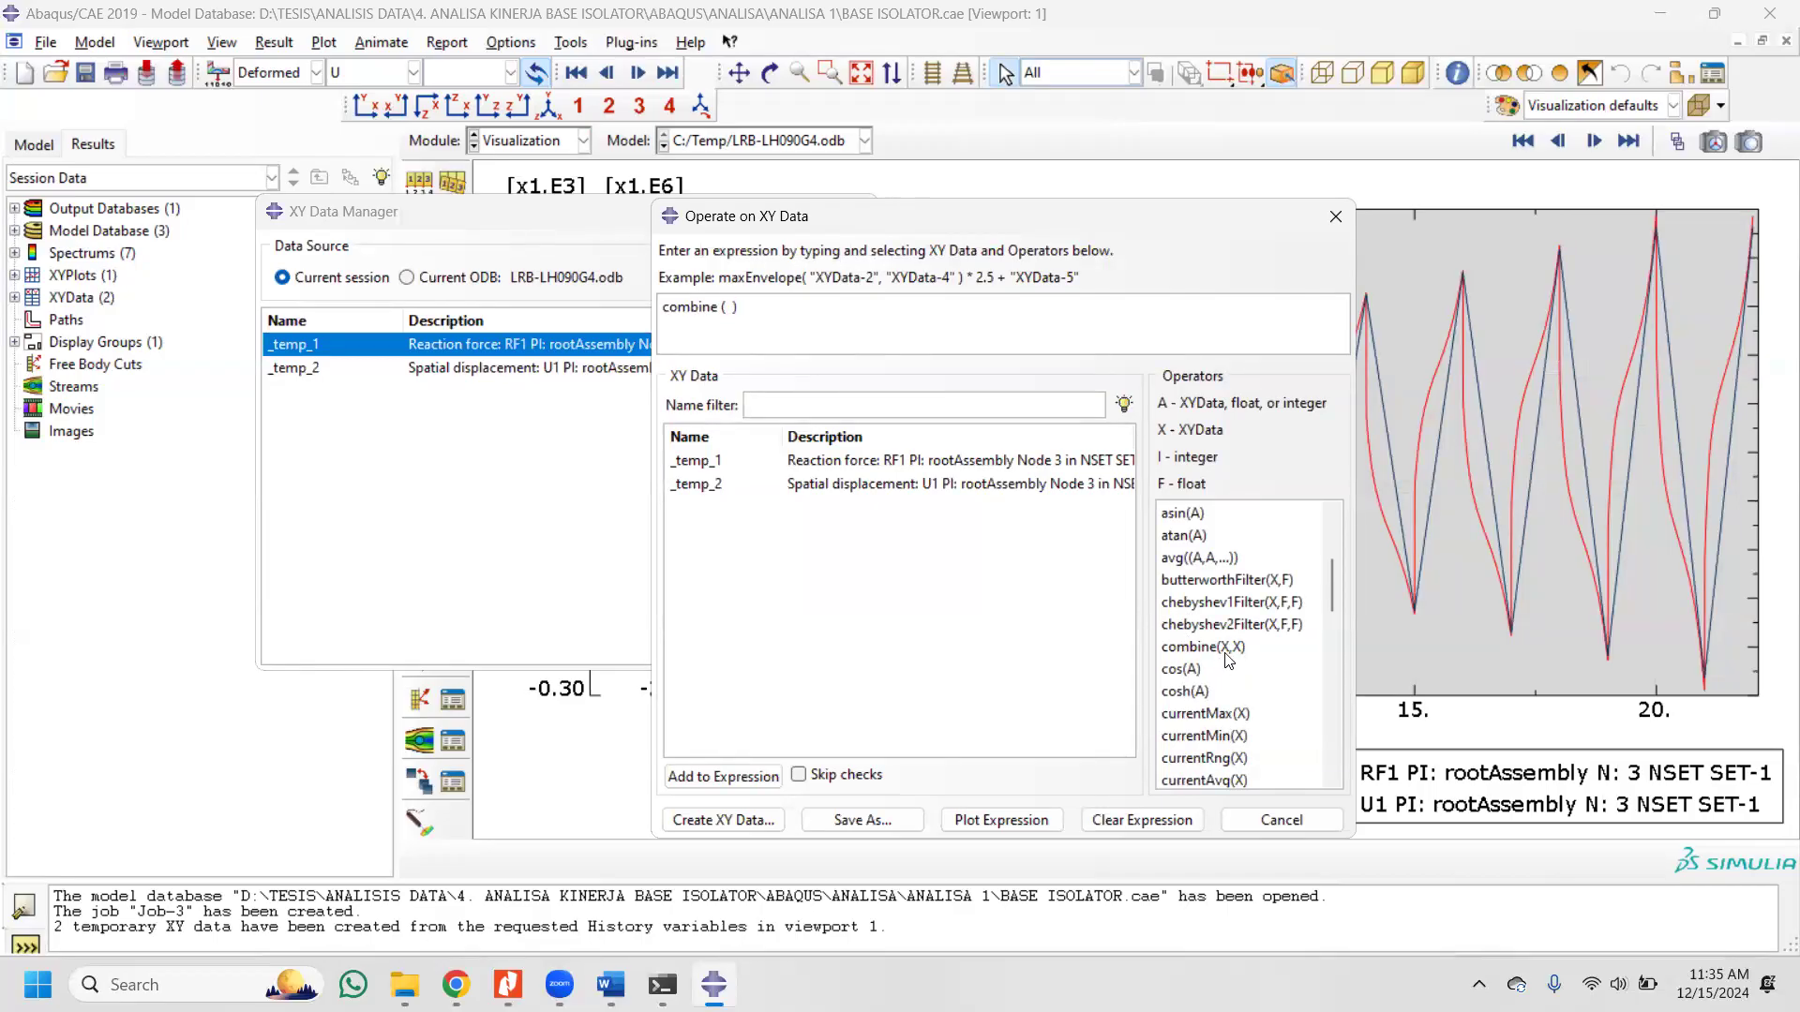
double_click(941, 485)
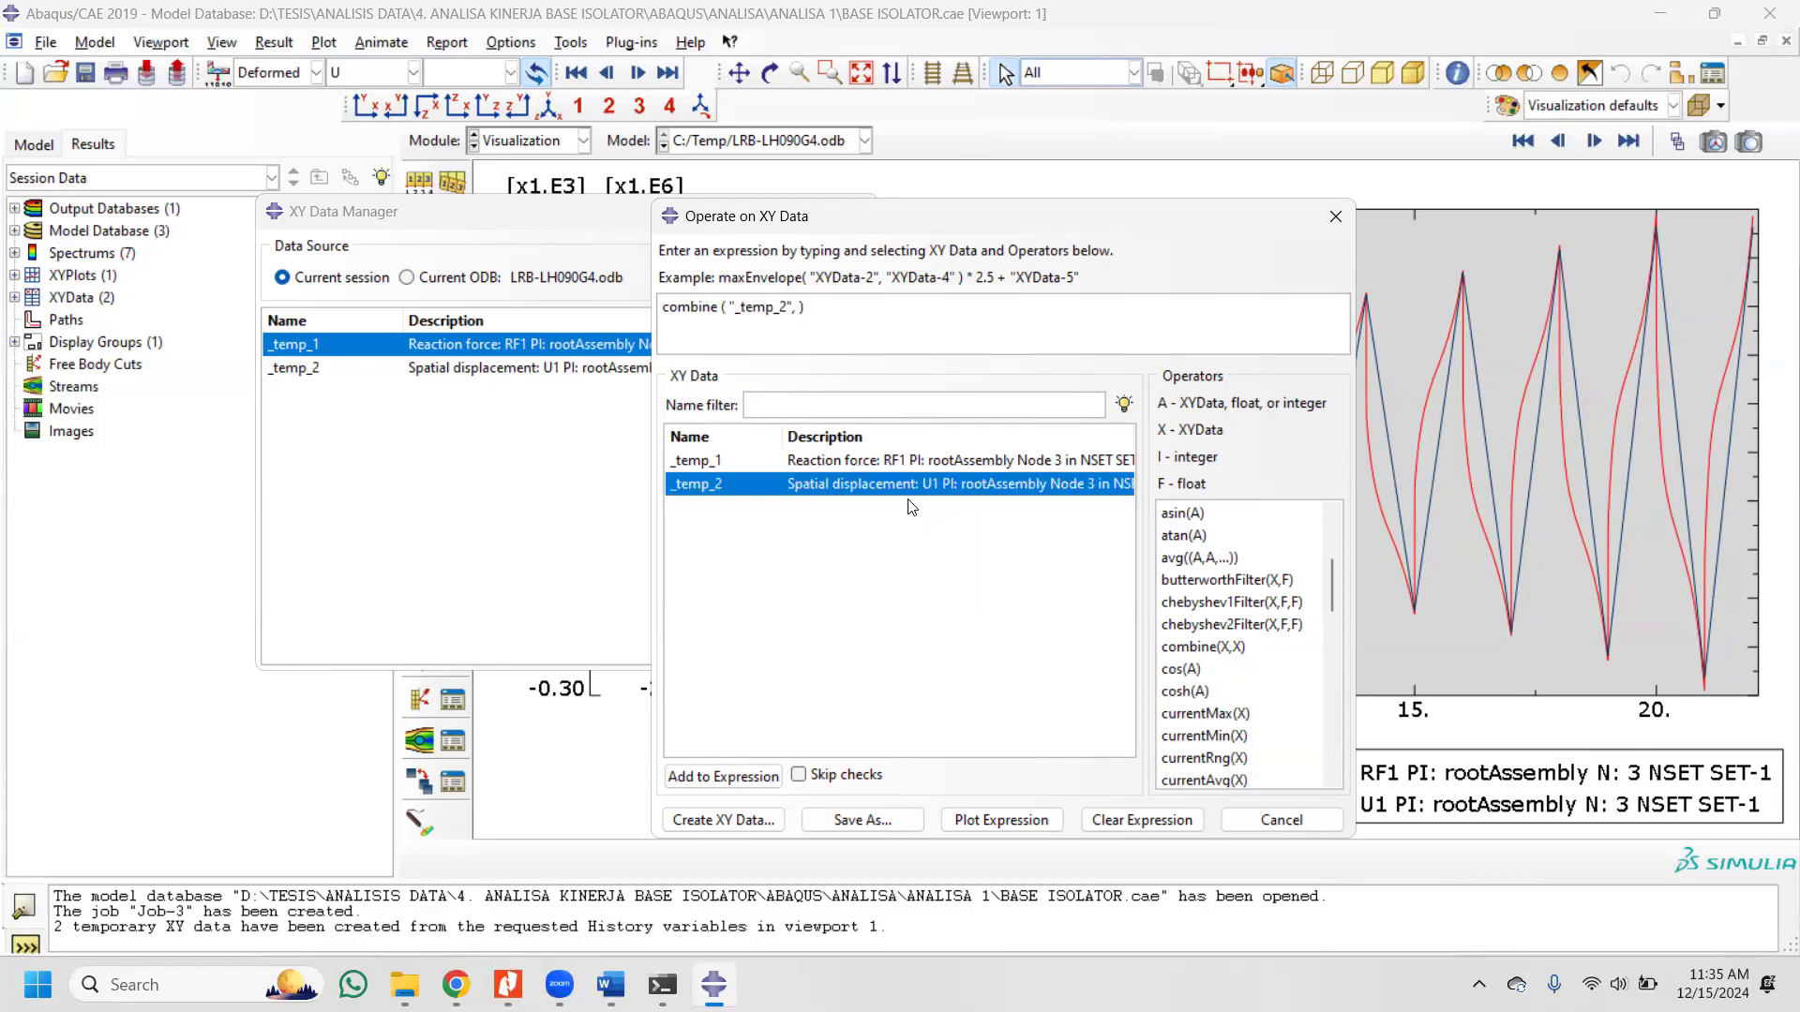
left_click(894, 459)
double_click(897, 461)
Step: Save the combined force-displacement data as XYData-1 and leave the expression editor
left_click(883, 811)
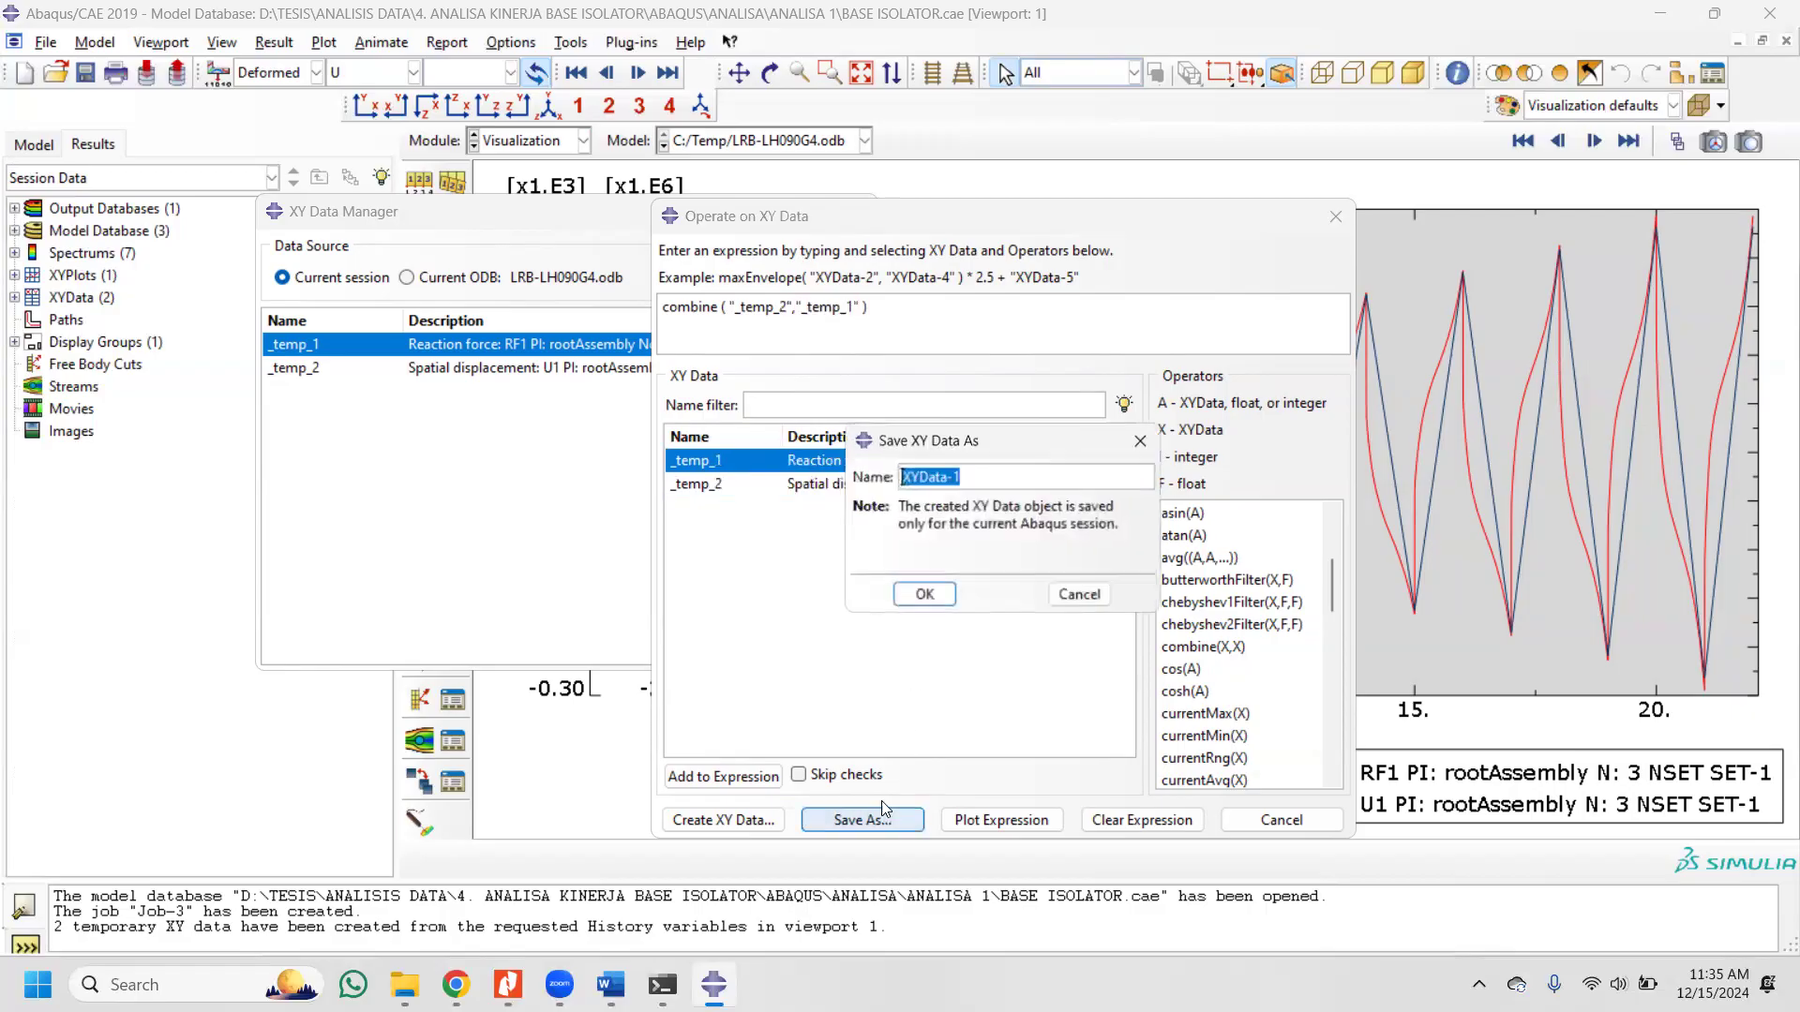
left_click(923, 597)
left_click(1281, 820)
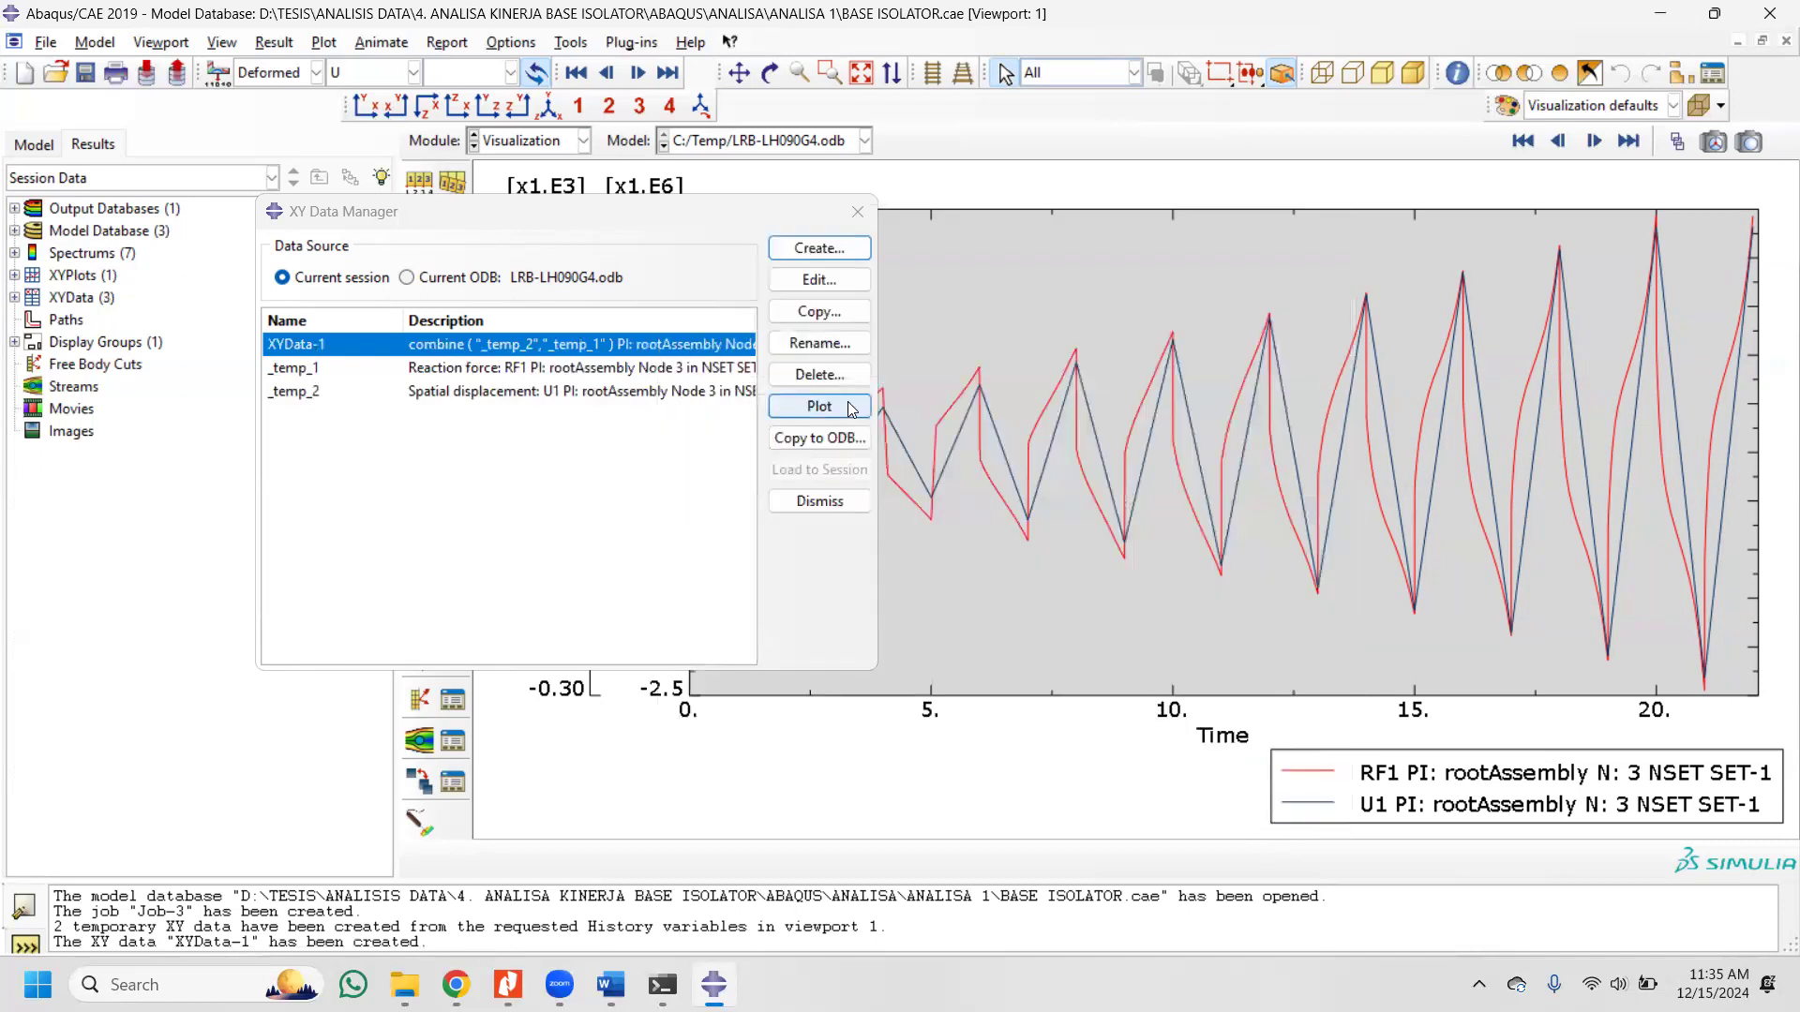
Step: Plot the XYData-1 force-displacement hysteresis curve and open its table of X and Y values
left_click(820, 406)
left_click_drag(732, 215, 479, 161)
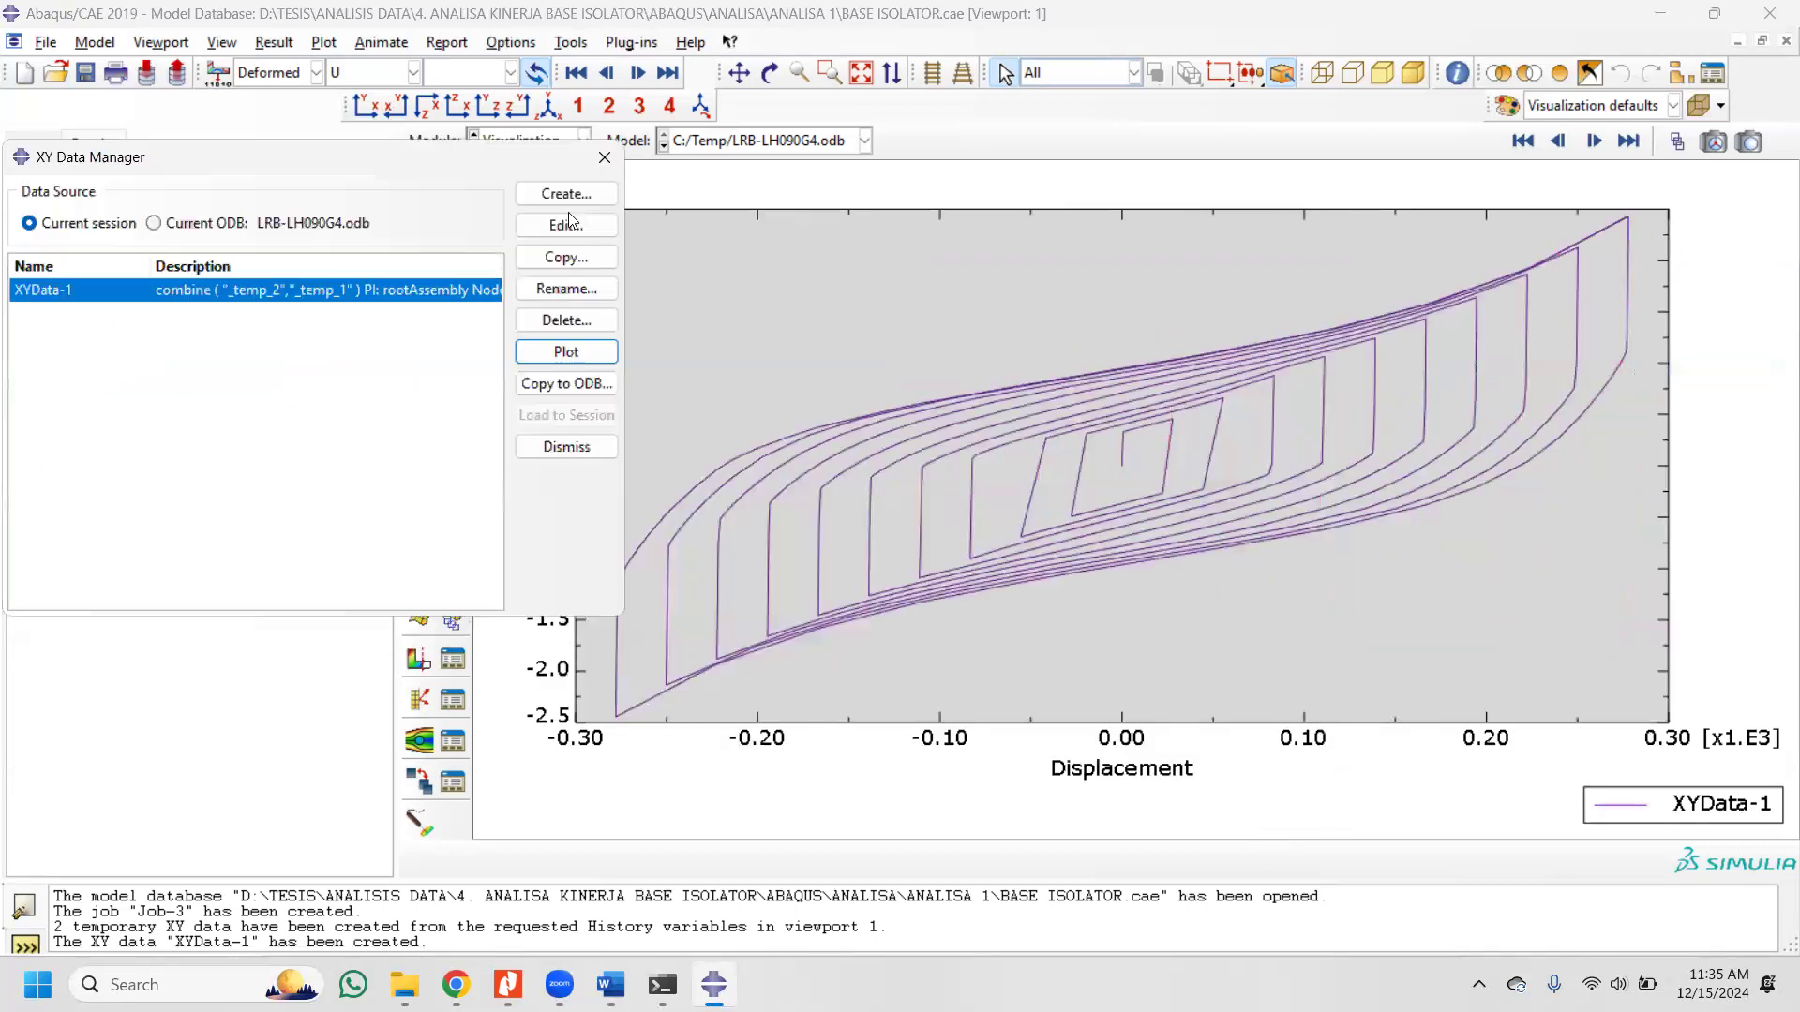
left_click(1198, 585)
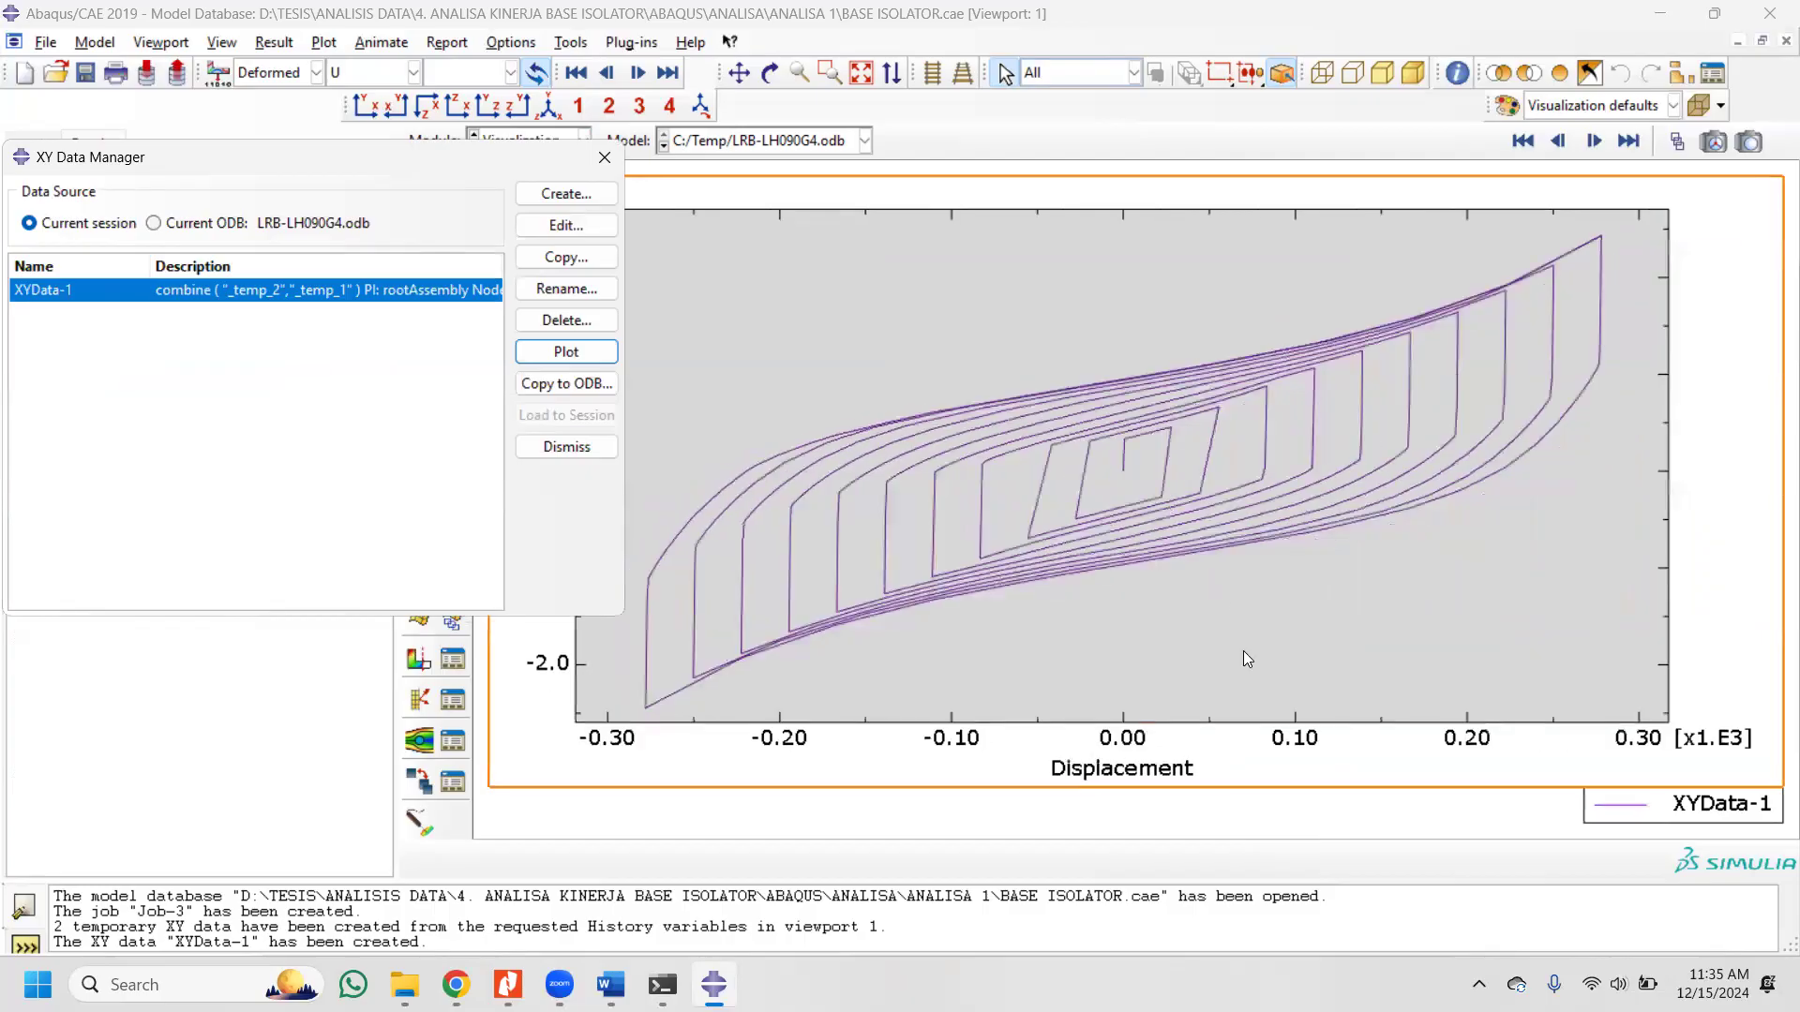
double_click(366, 287)
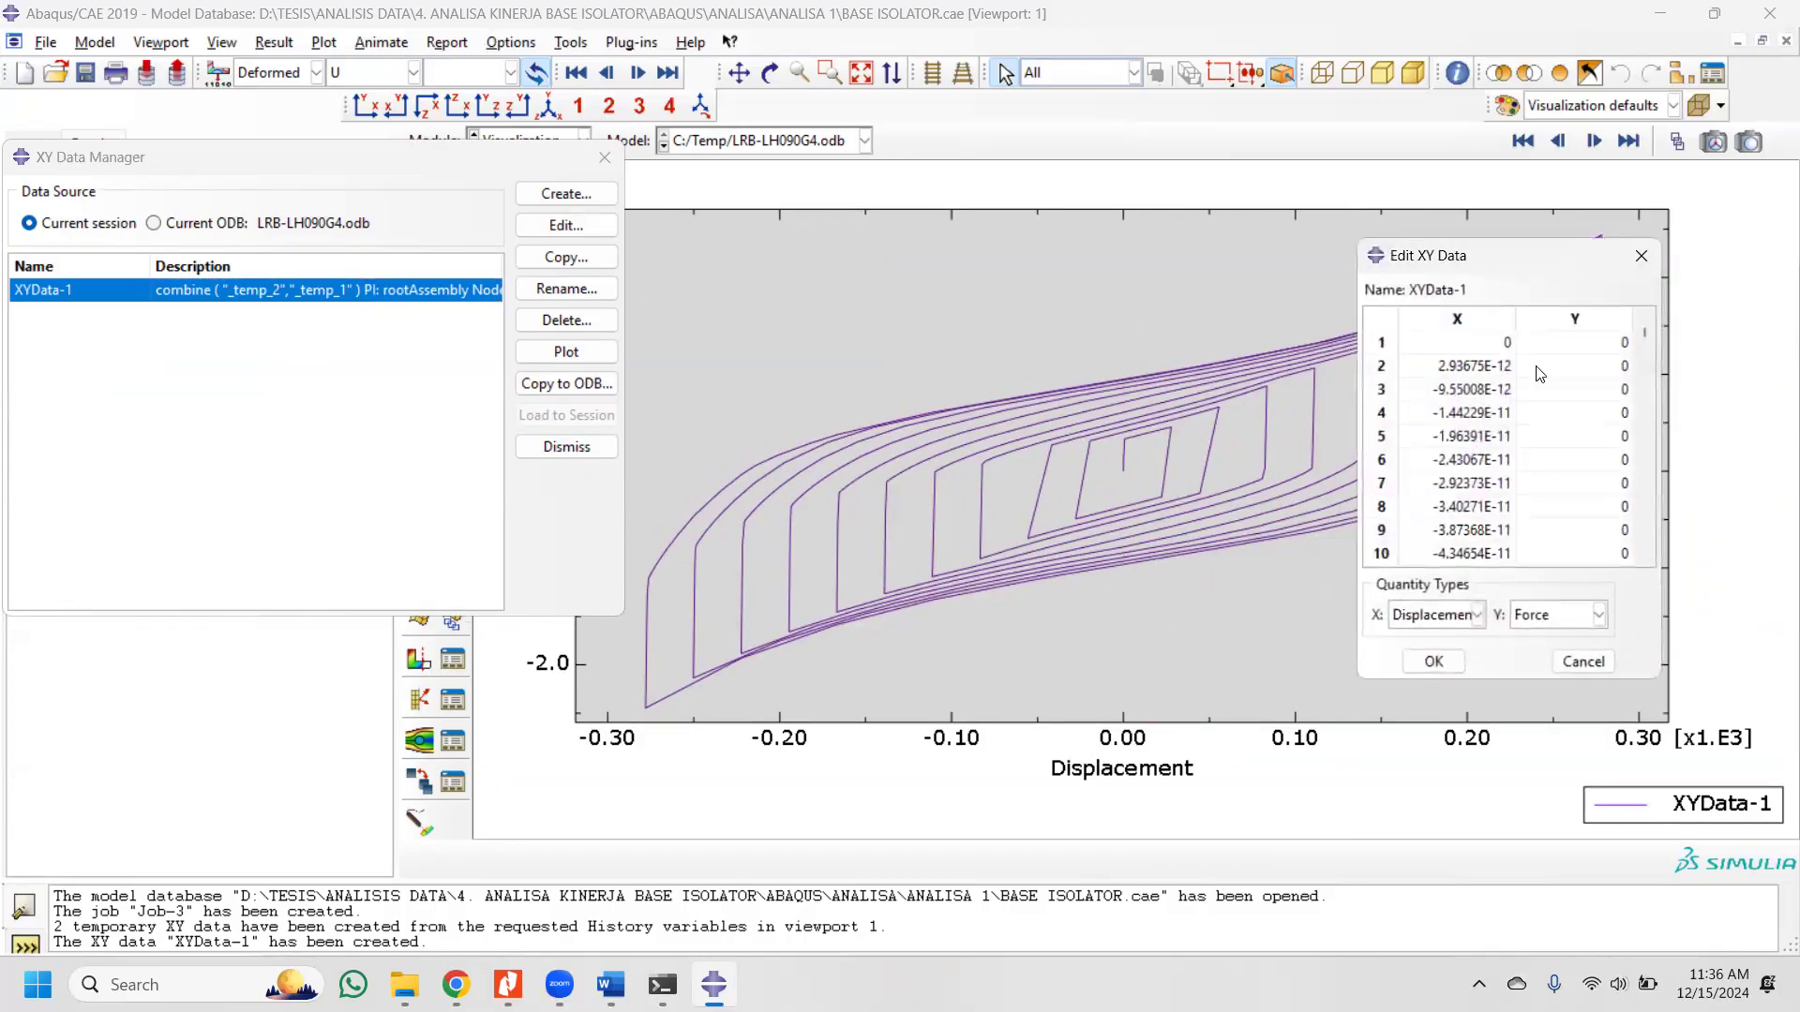
Step: Review and select the X and Y values of XYData-1, and close the table and the XY data manager
scroll(1462, 446, "down", 5)
scroll(1466, 455, "up", 5)
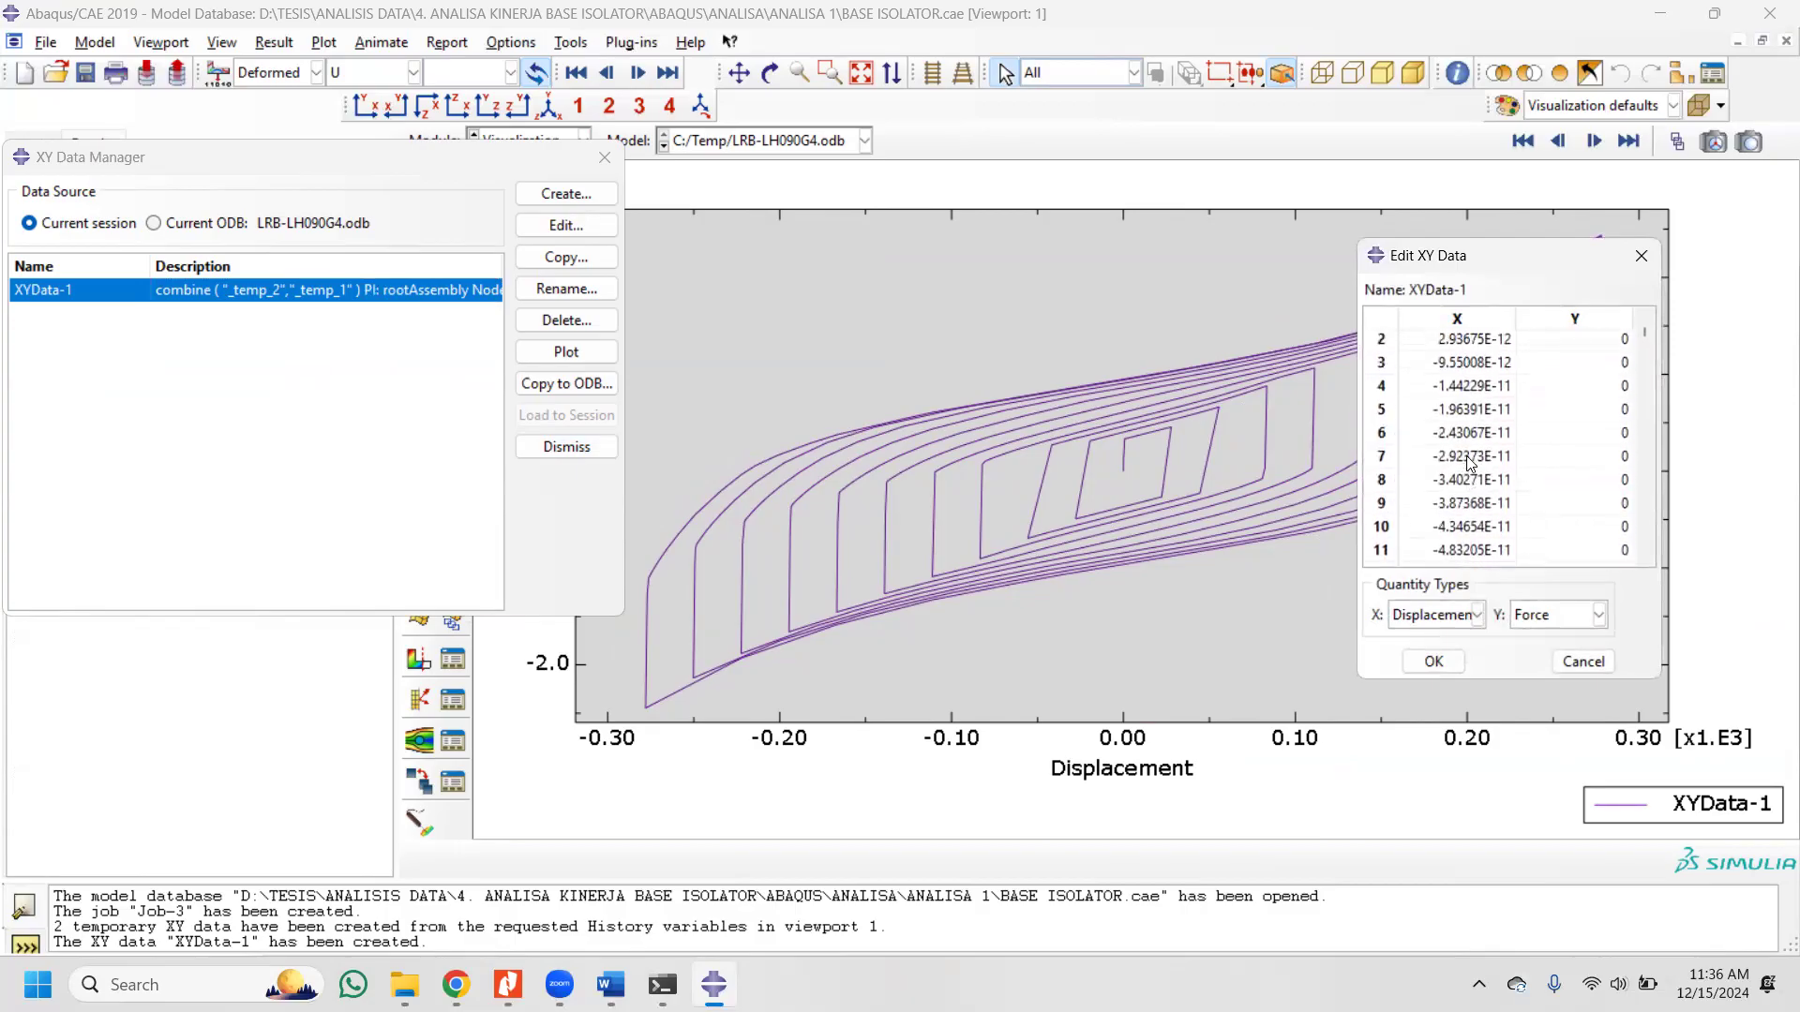
left_click_drag(1472, 368, 1620, 590)
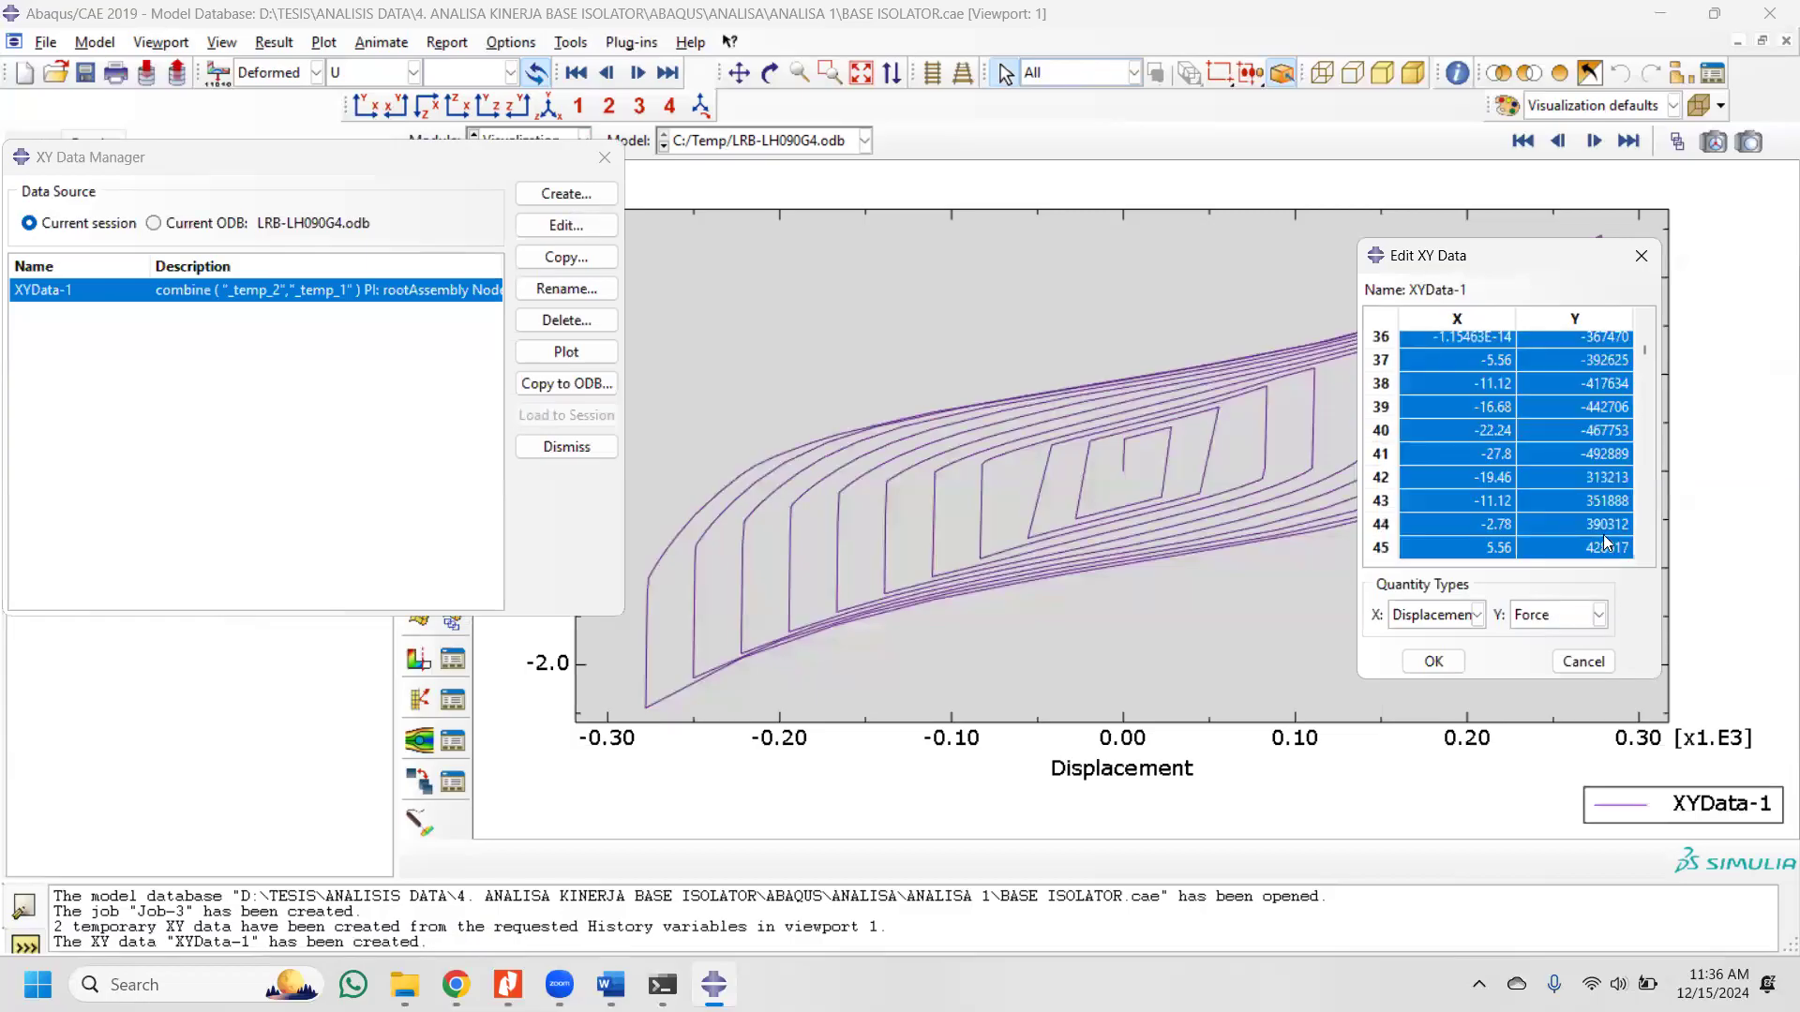
left_click(1641, 256)
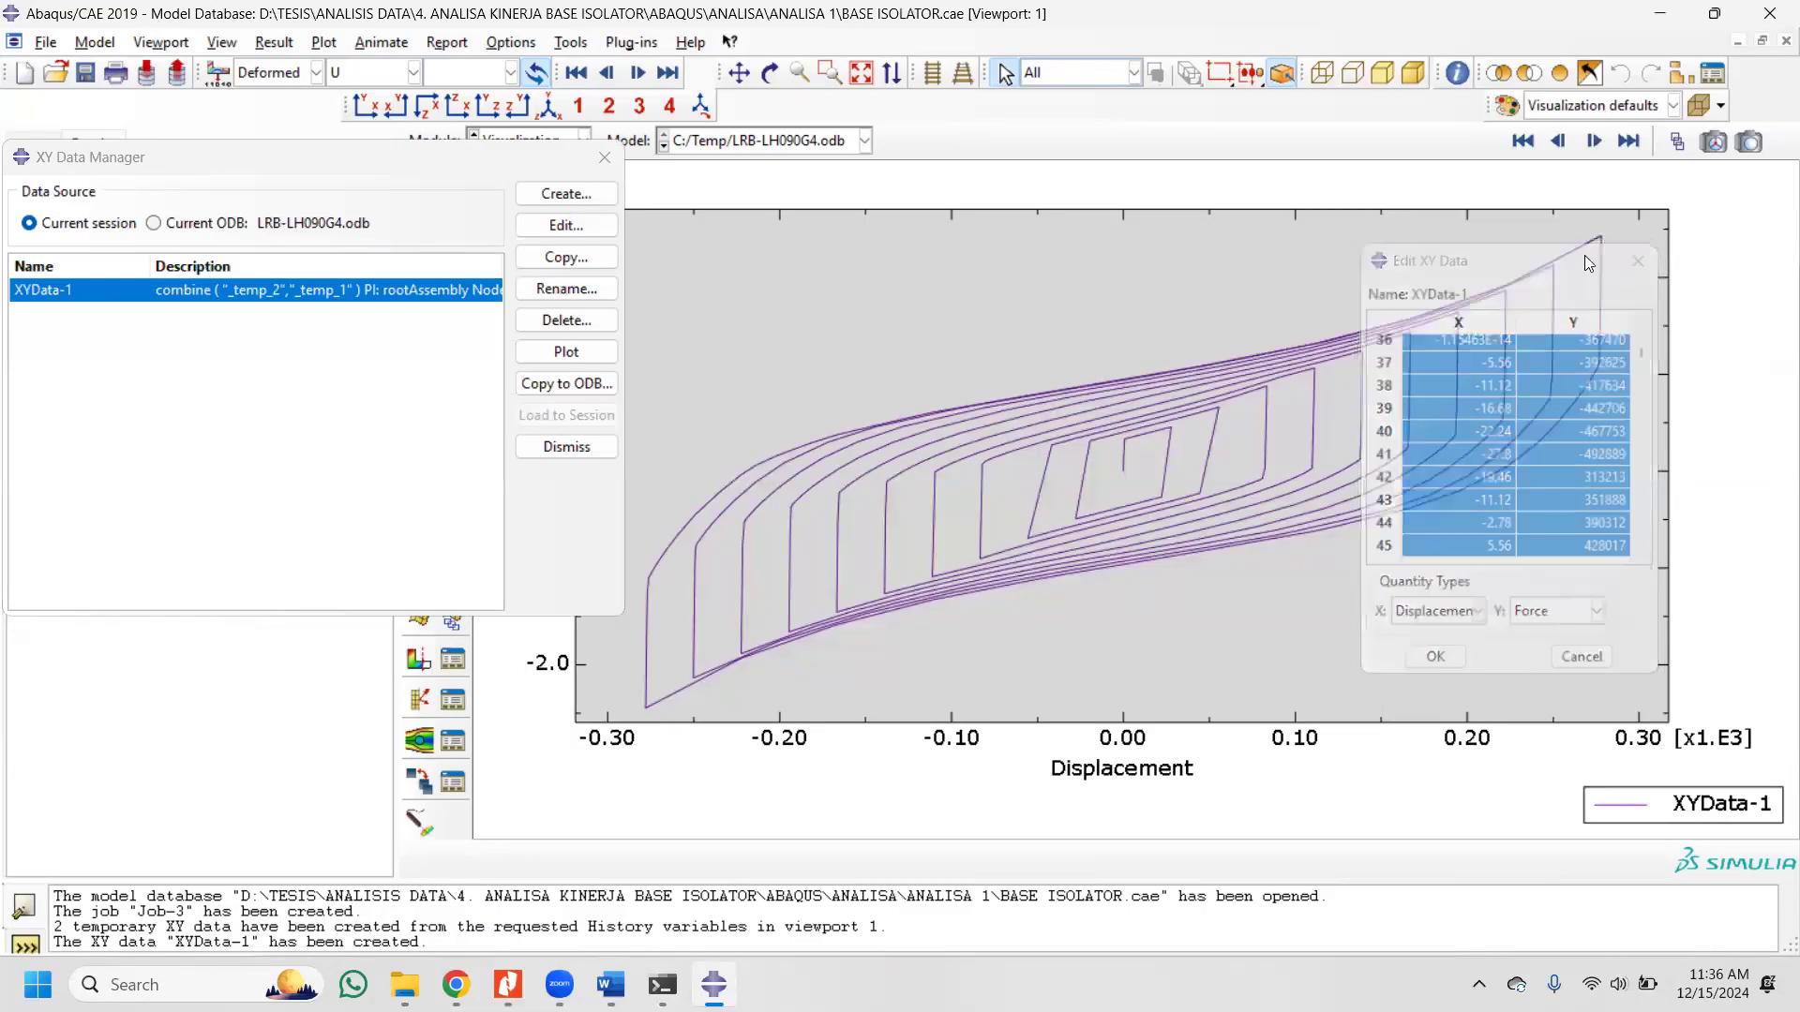
left_click(605, 158)
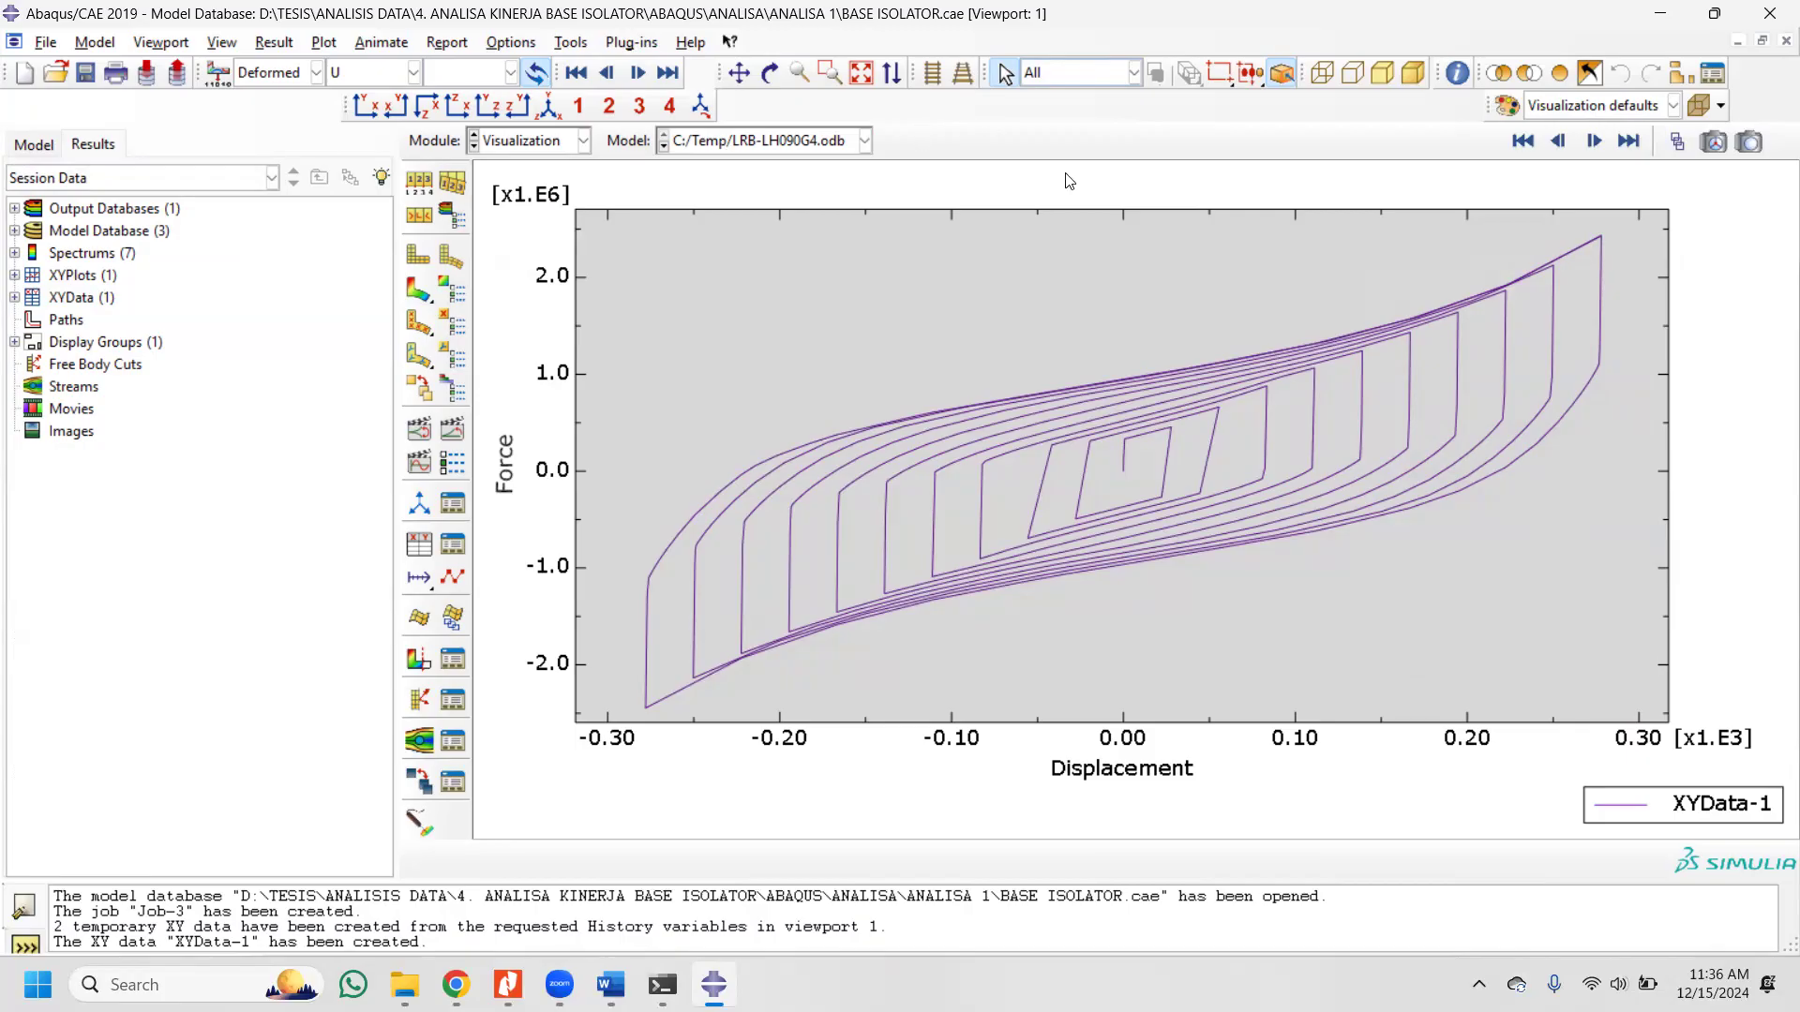
Step: Return from the results plot to the LRB-LH090G4 model, view it in the XY plane and switch to the Step module
left_click(517, 142)
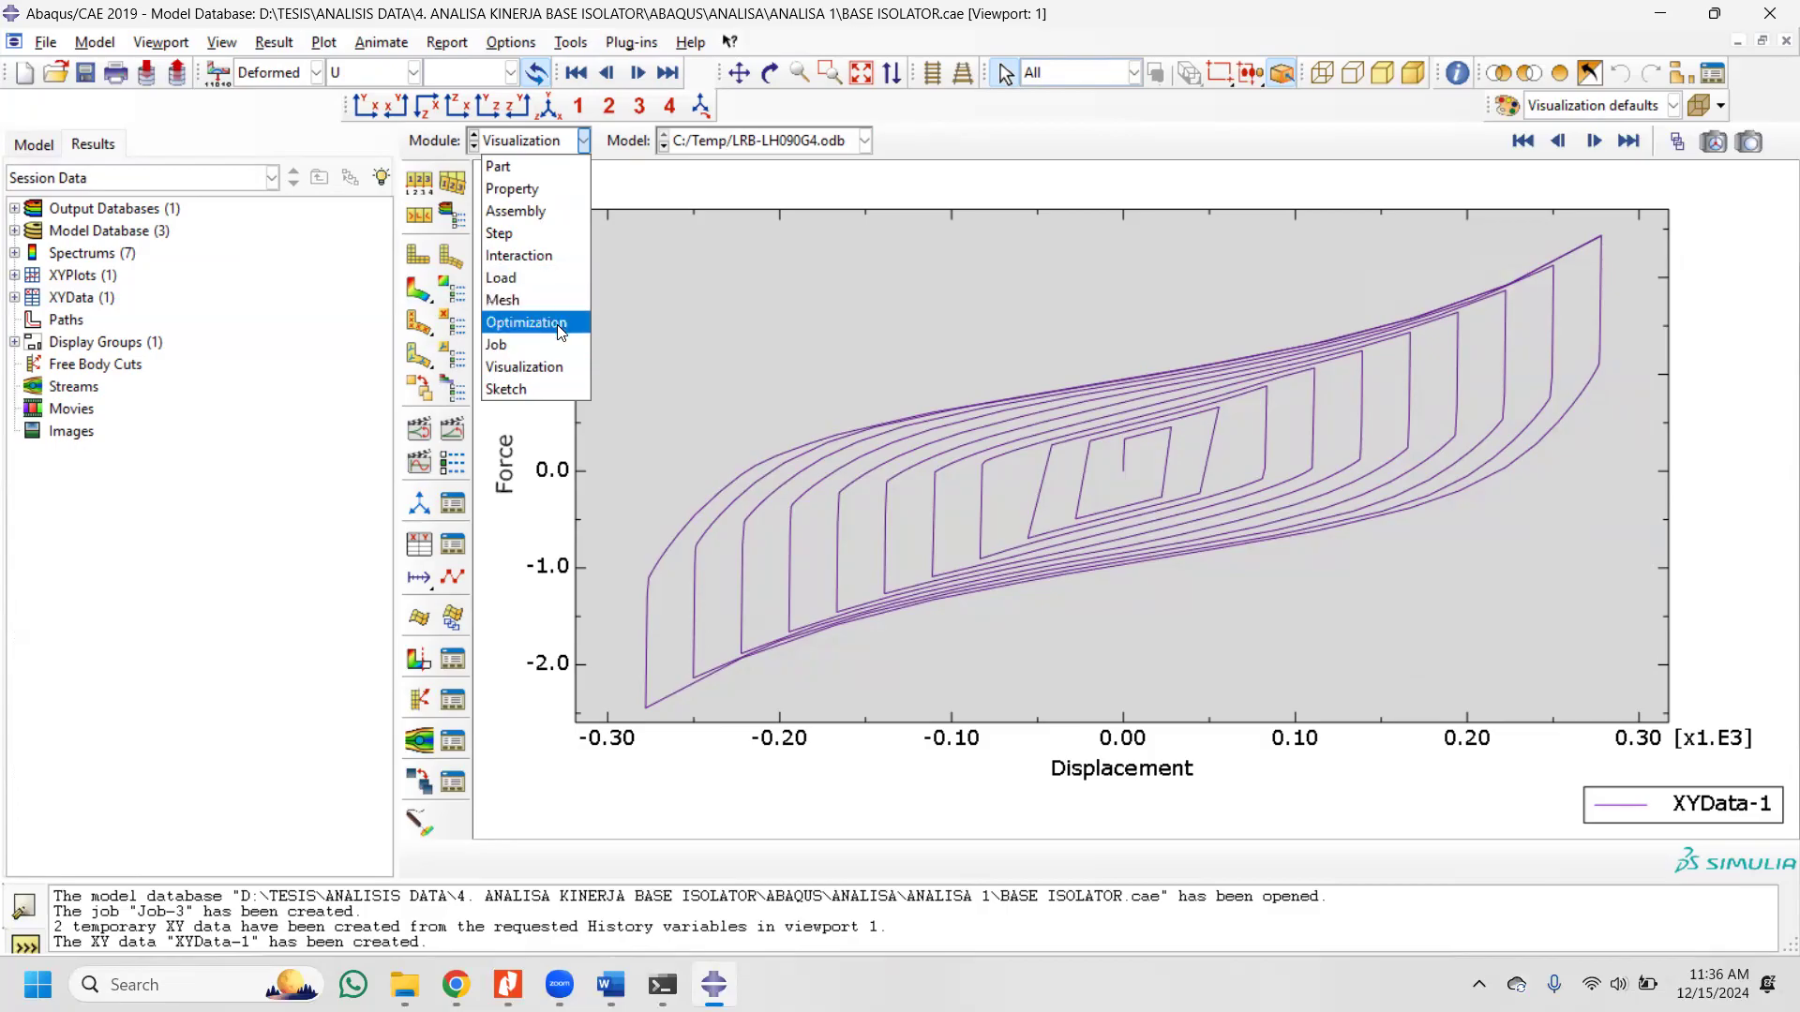
left_click(557, 277)
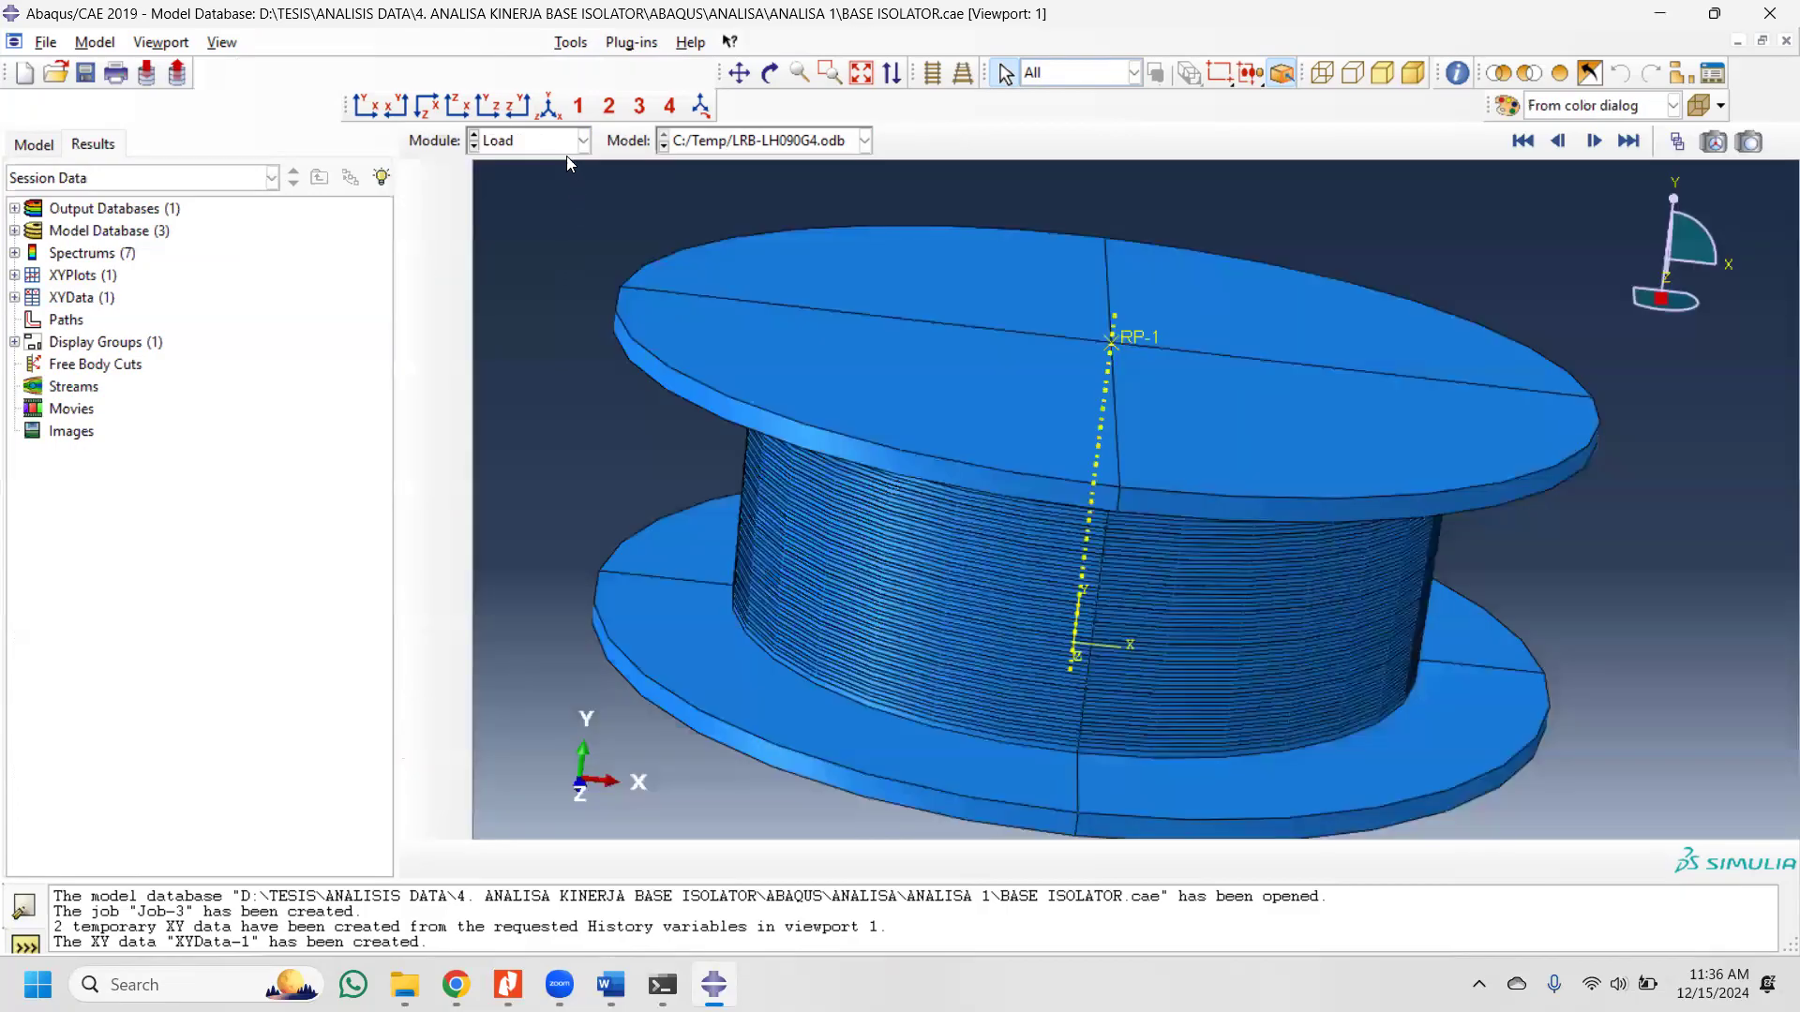
left_click(366, 105)
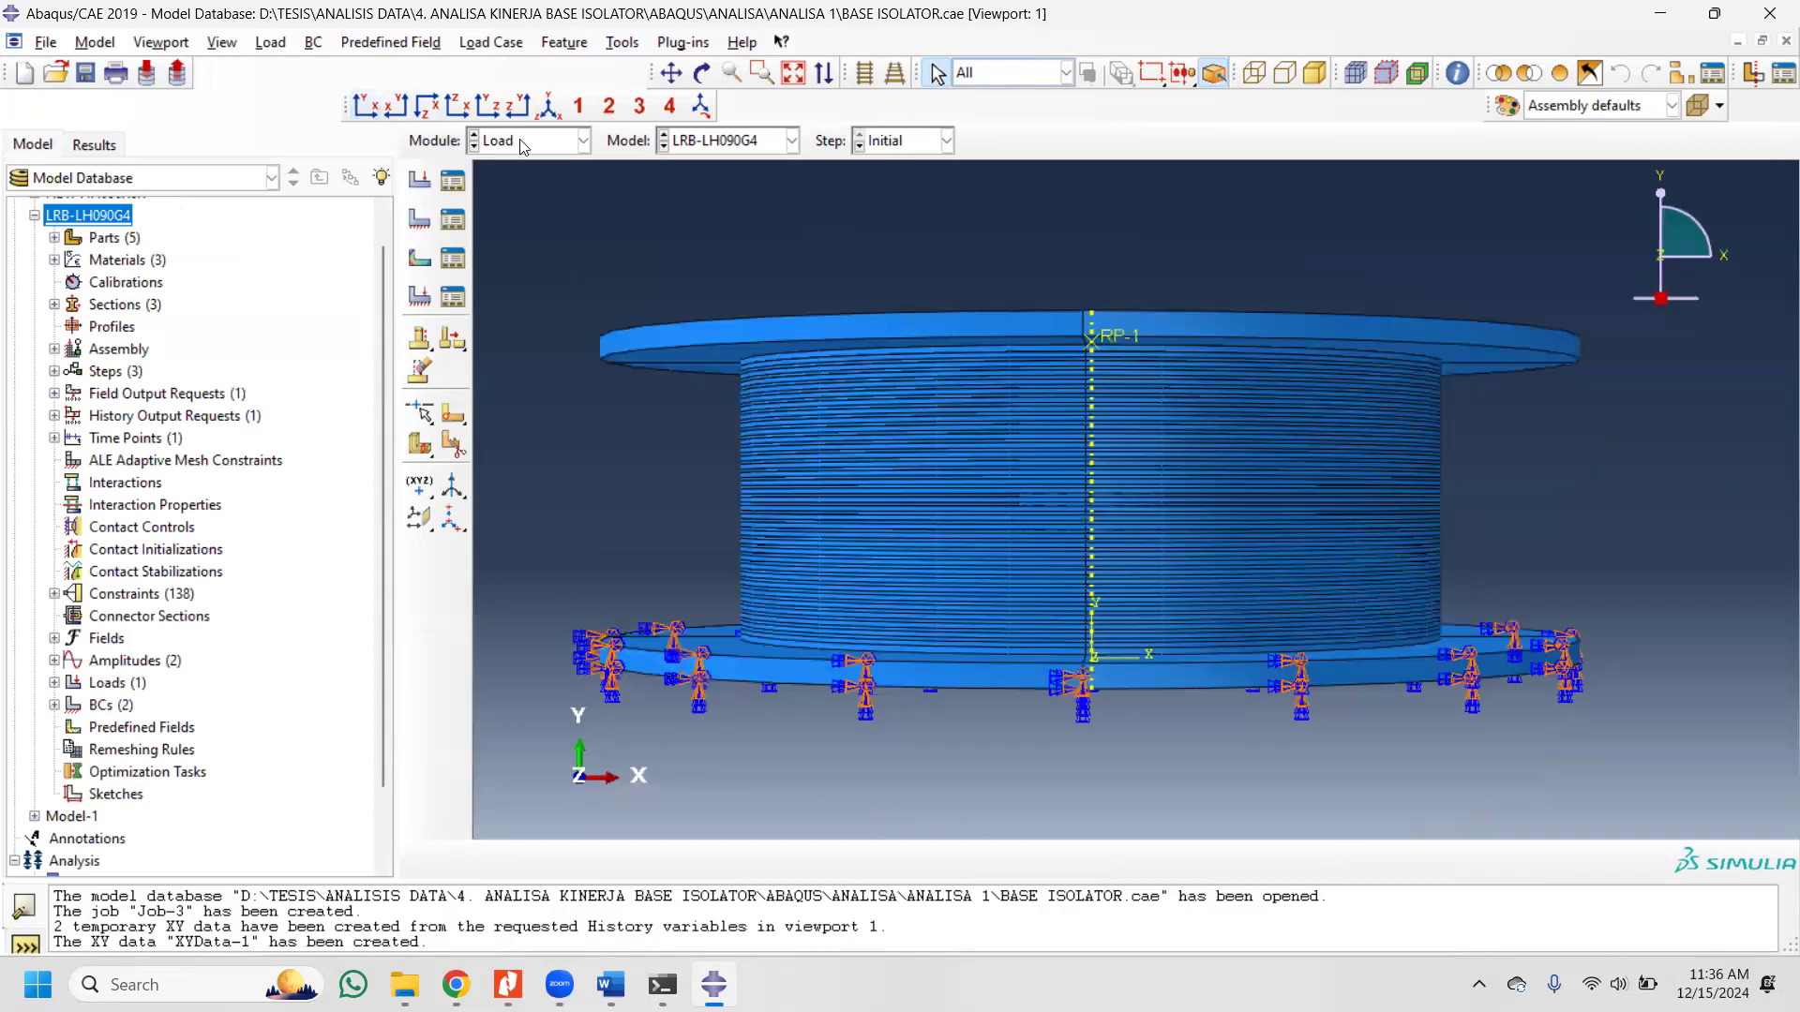
left_click(525, 140)
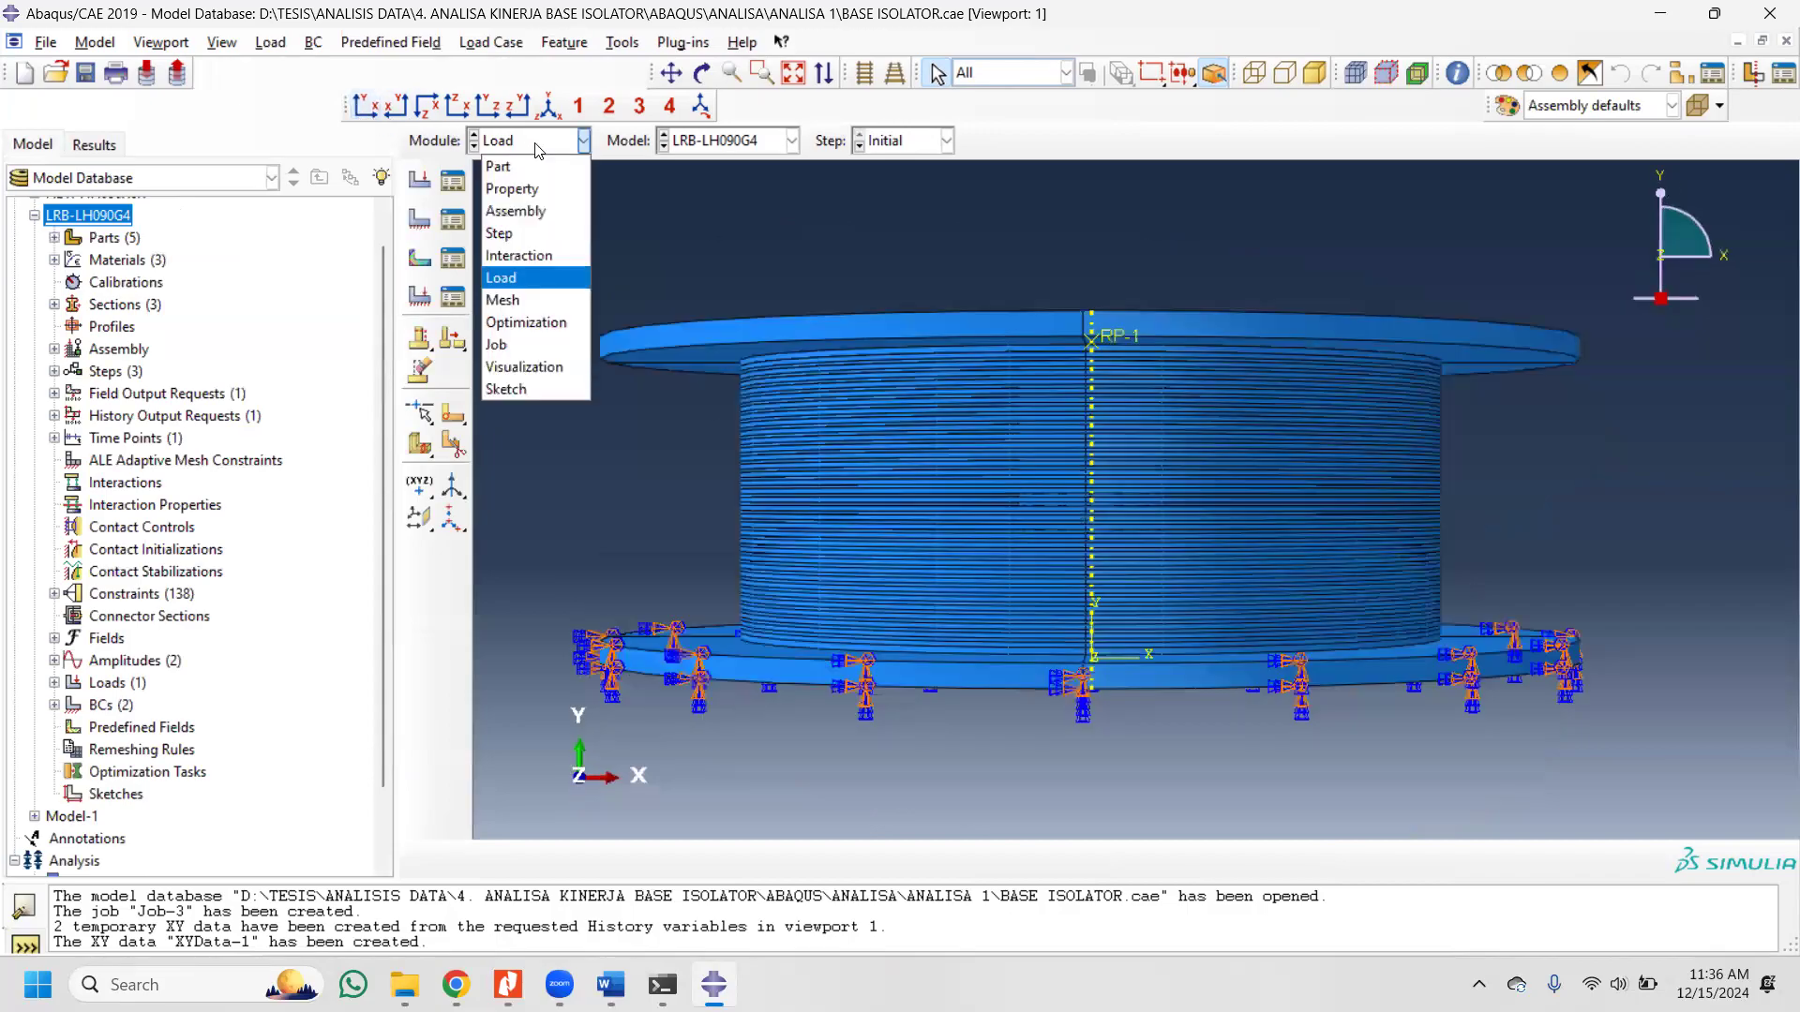
left_click(525, 234)
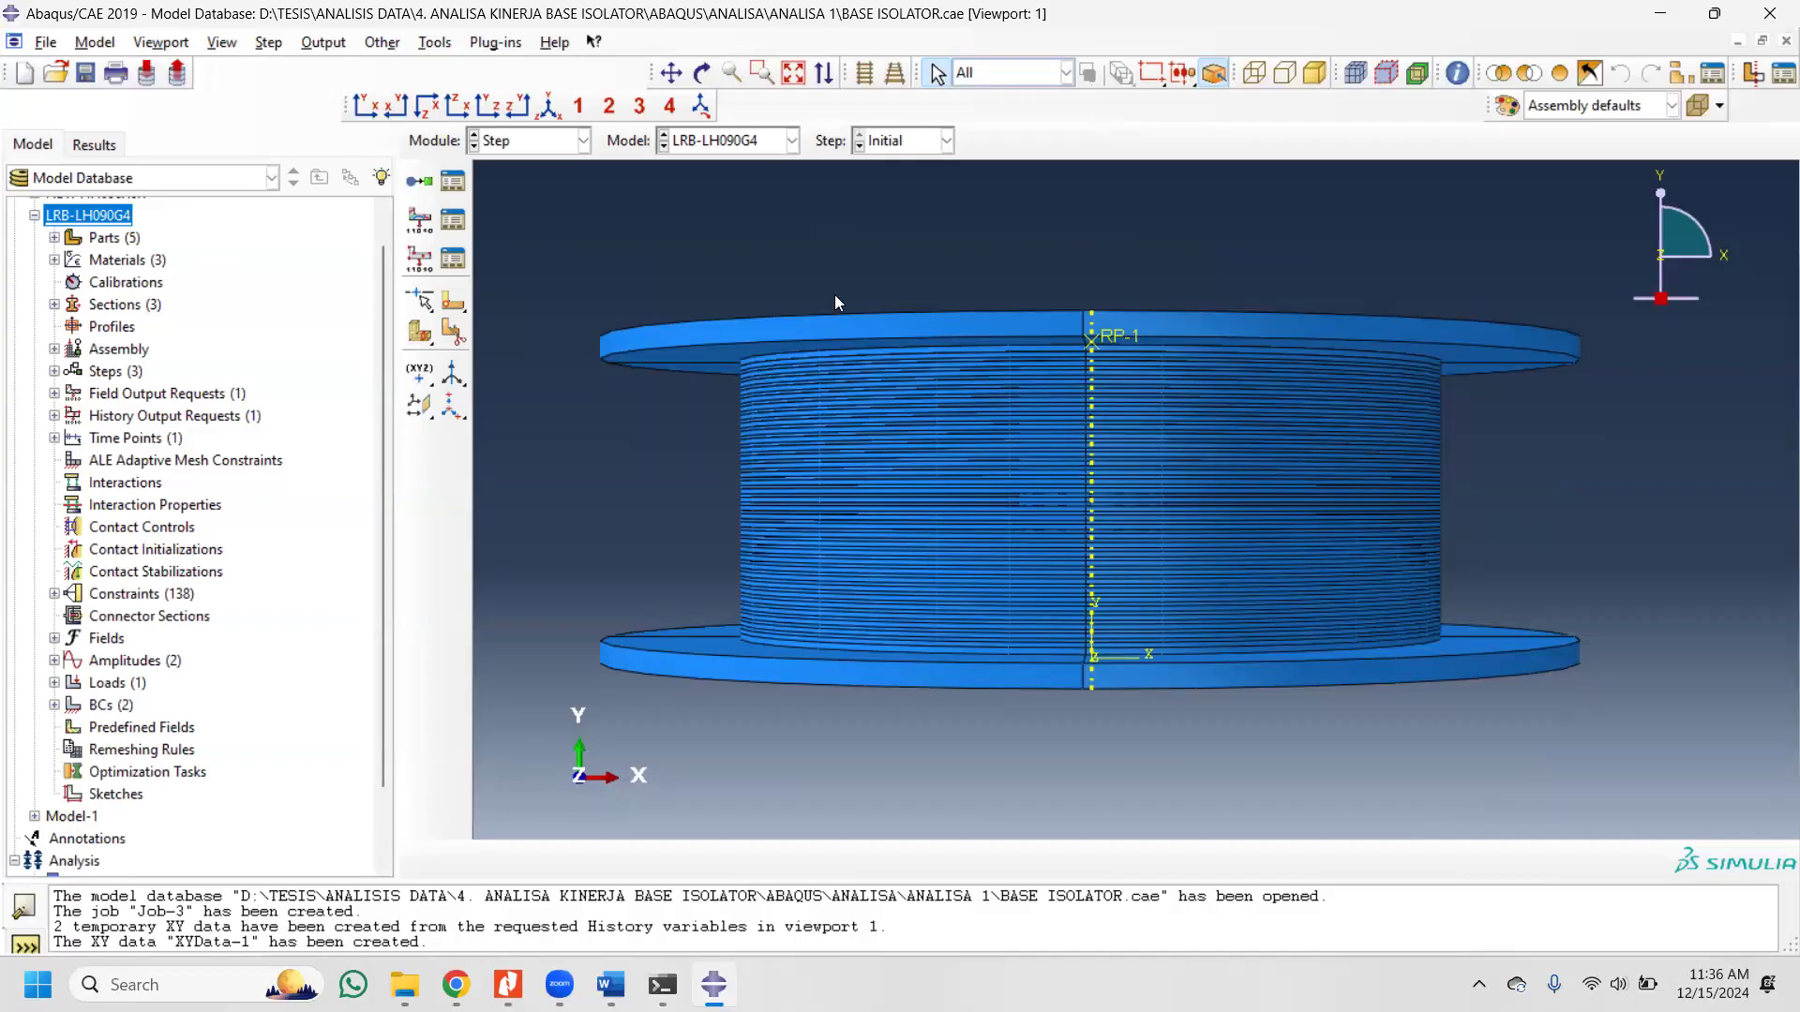
Step: Open the Step-1 settings of field output request F-Output-1
left_click(428, 223)
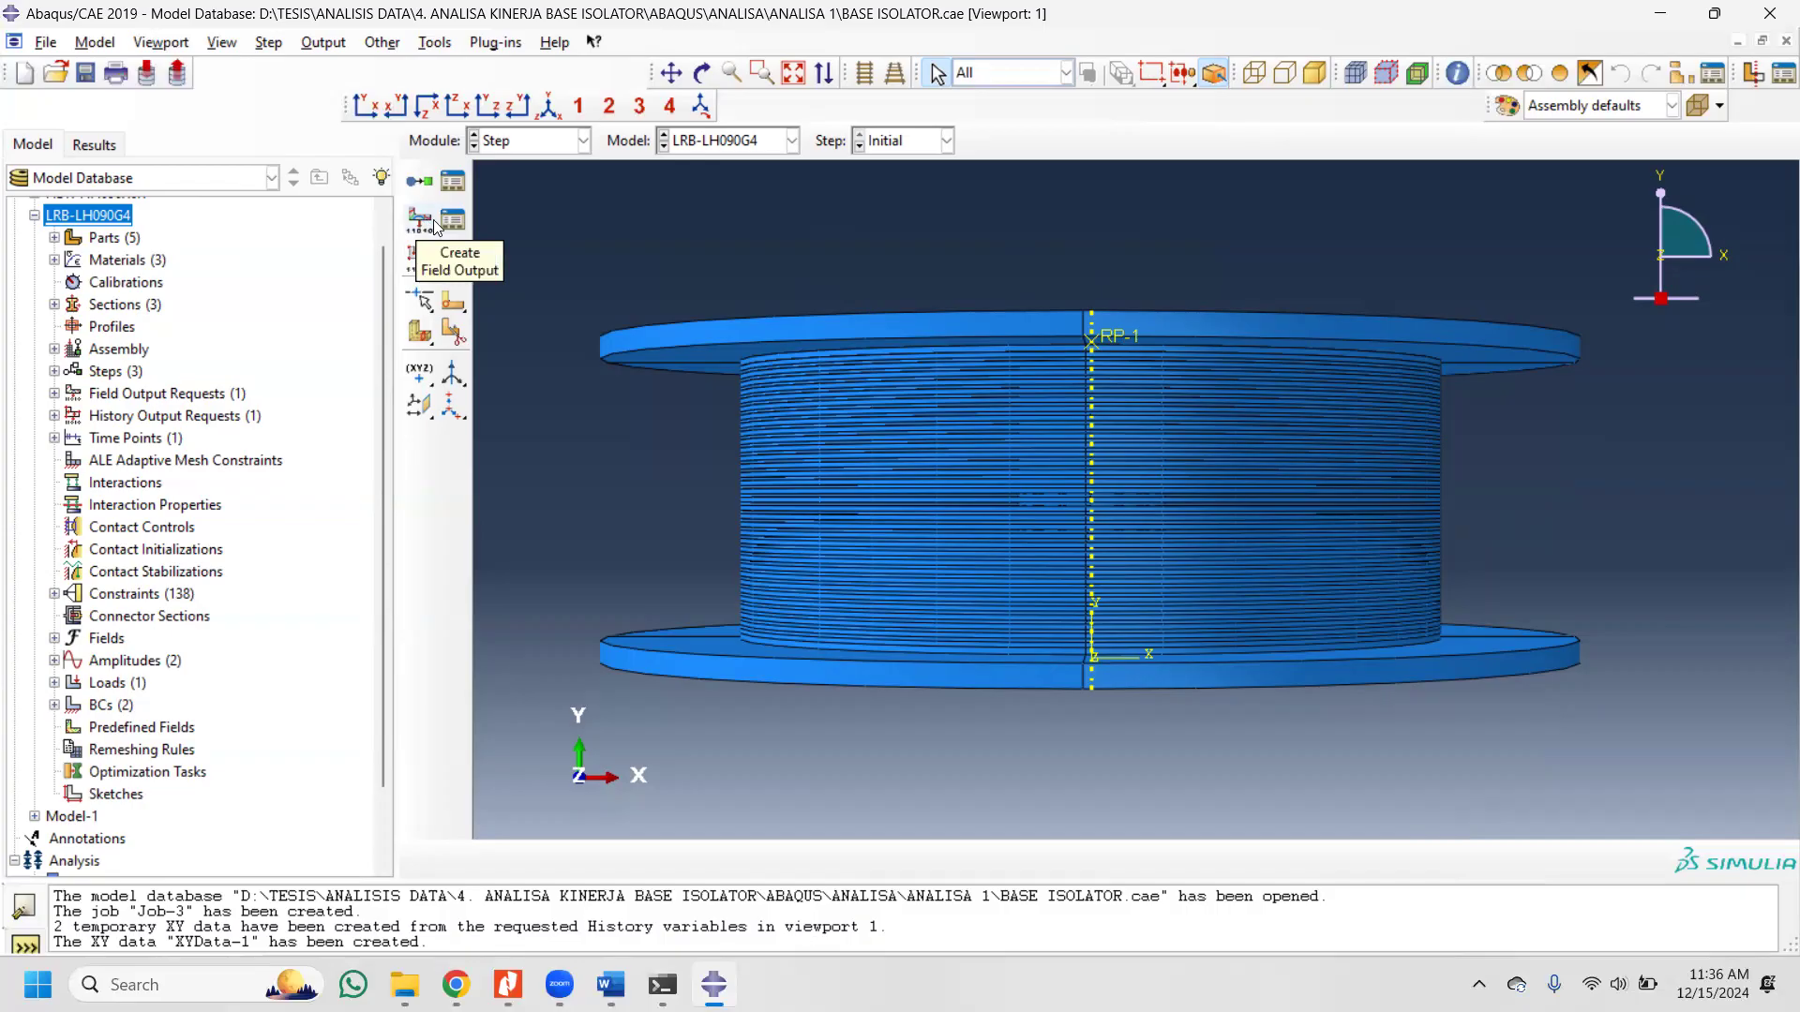
left_click_drag(376, 272, 535, 190)
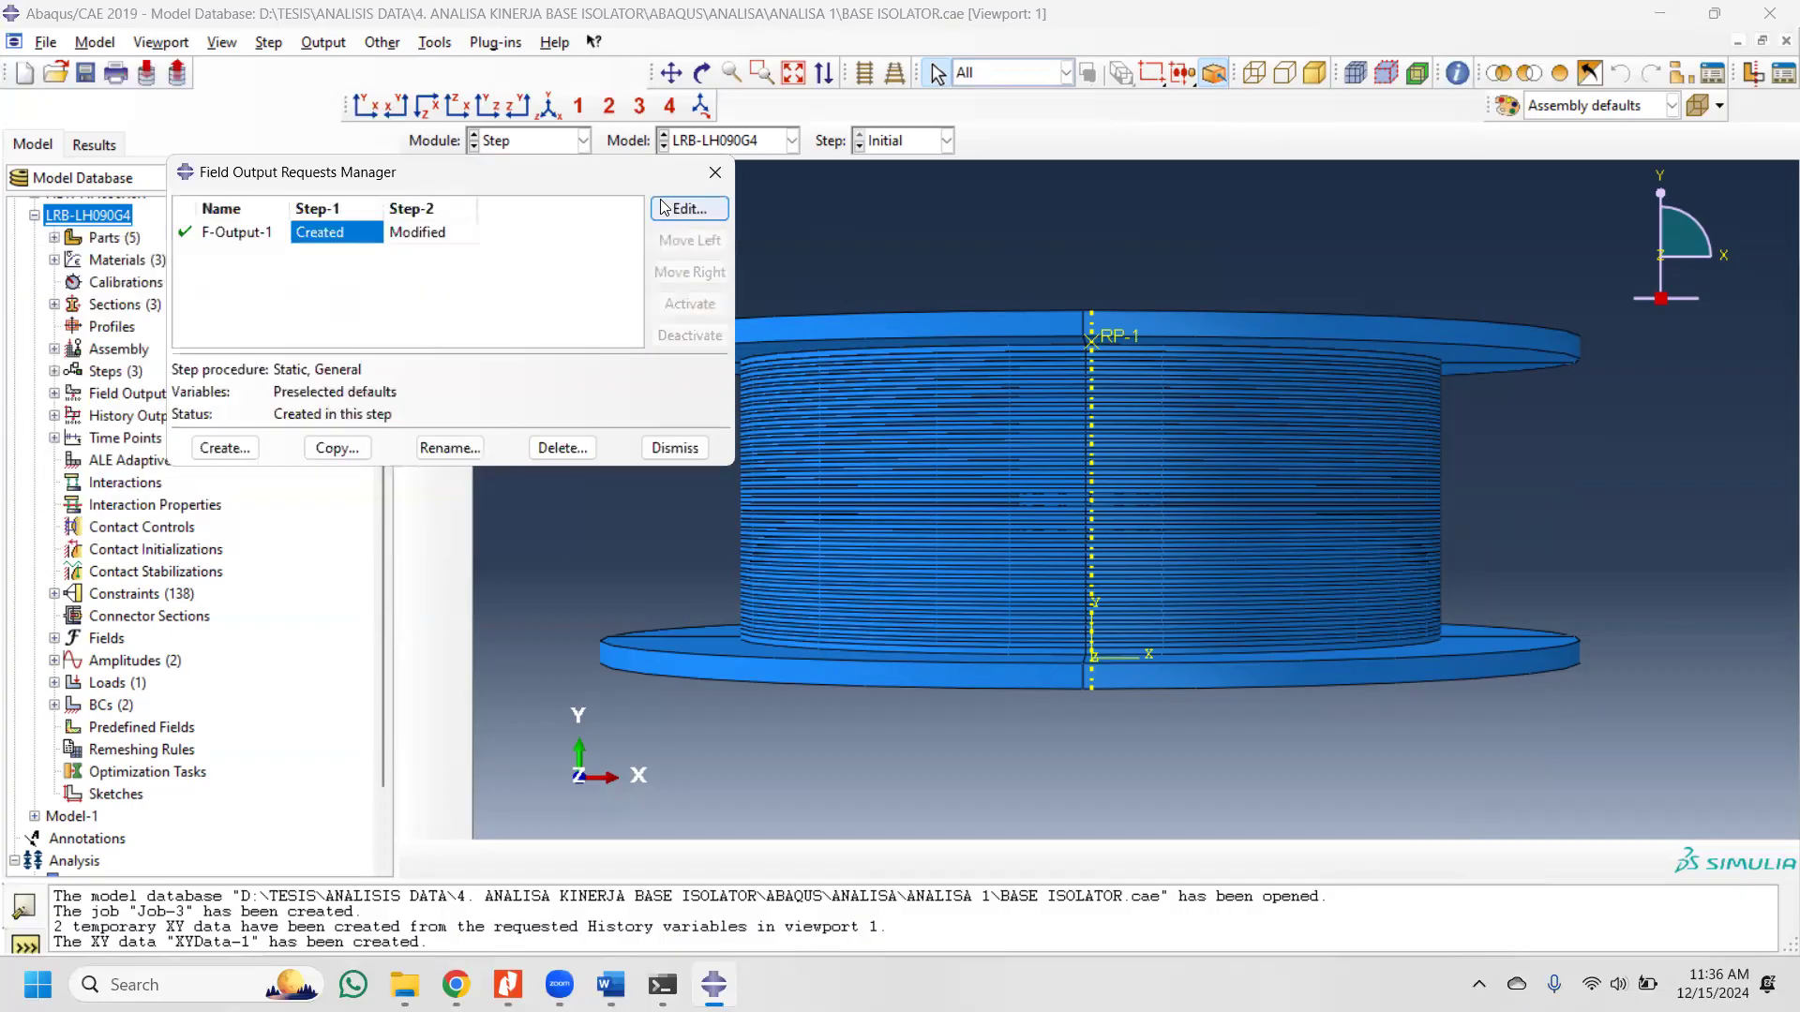
left_click(662, 210)
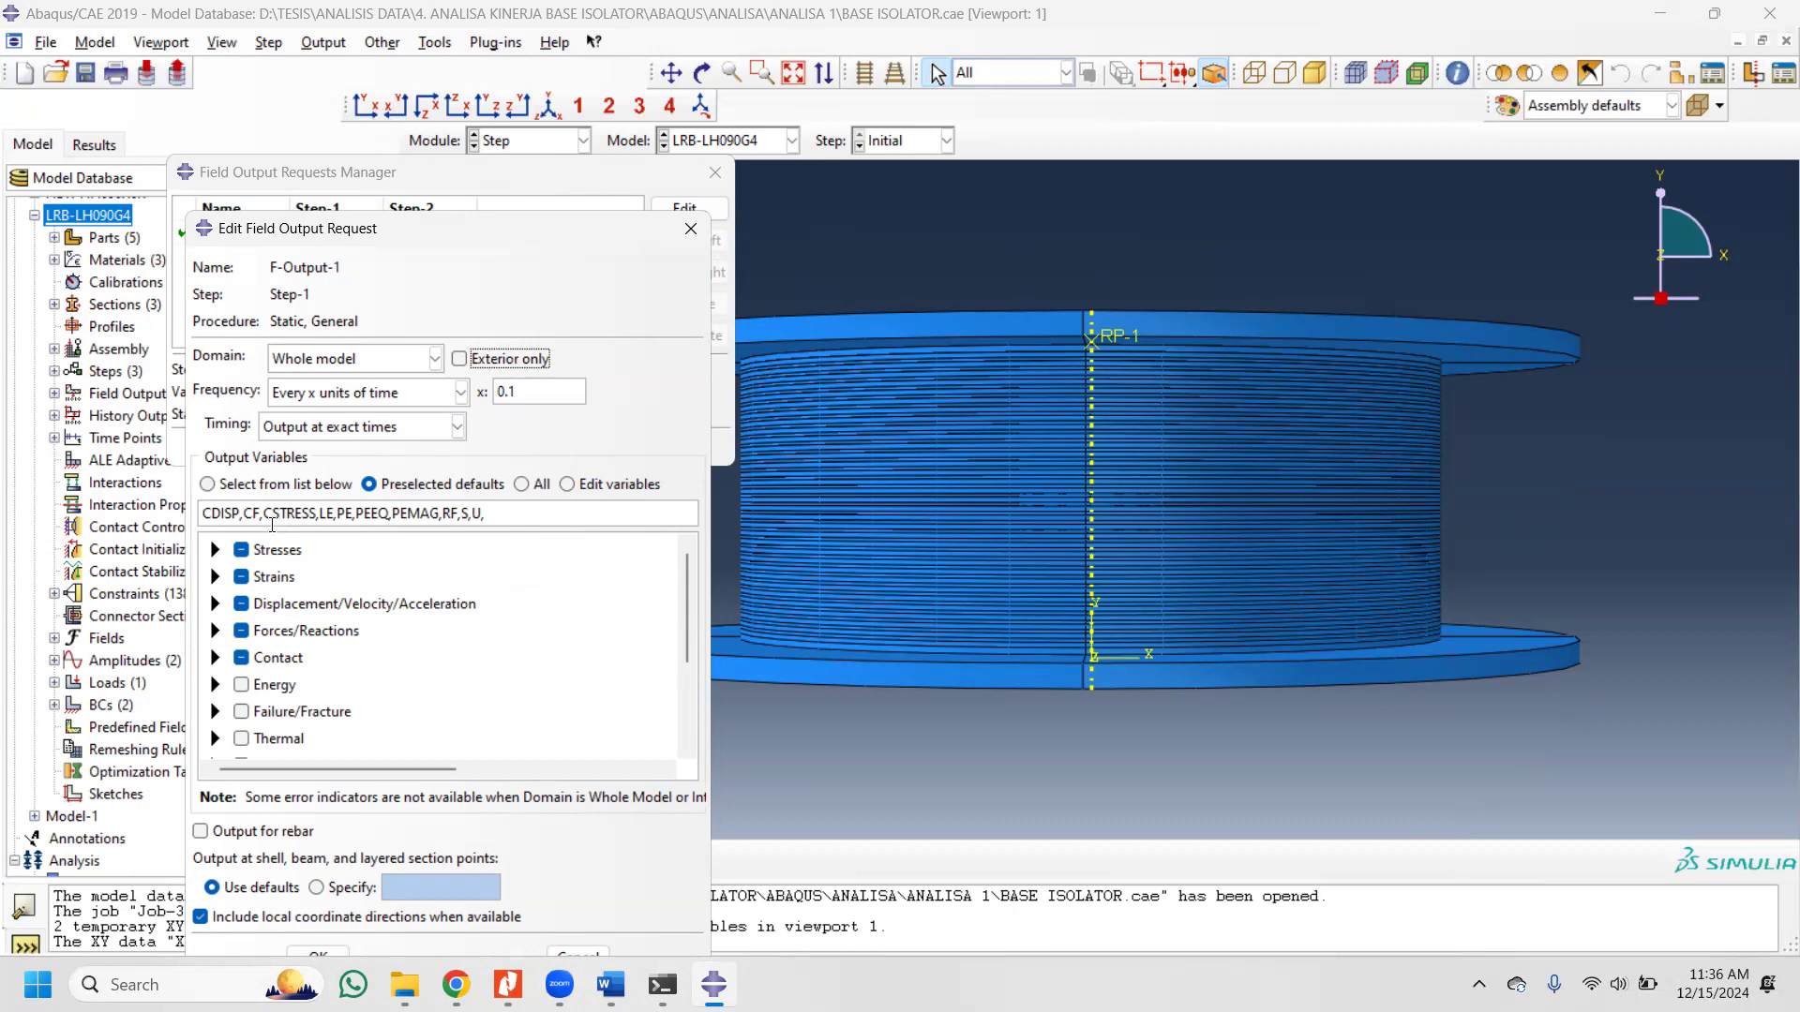
Step: Examine the stress, strain, displacement, force and contact output variables of F-Output-1, and close its settings and manager without changes
left_click(214, 553)
left_click(214, 552)
left_click(217, 578)
left_click(216, 578)
left_click(215, 604)
left_click(216, 605)
left_click(218, 632)
left_click(218, 632)
left_click(218, 659)
left_click(218, 659)
left_click_drag(487, 231, 434, 125)
left_click(556, 811)
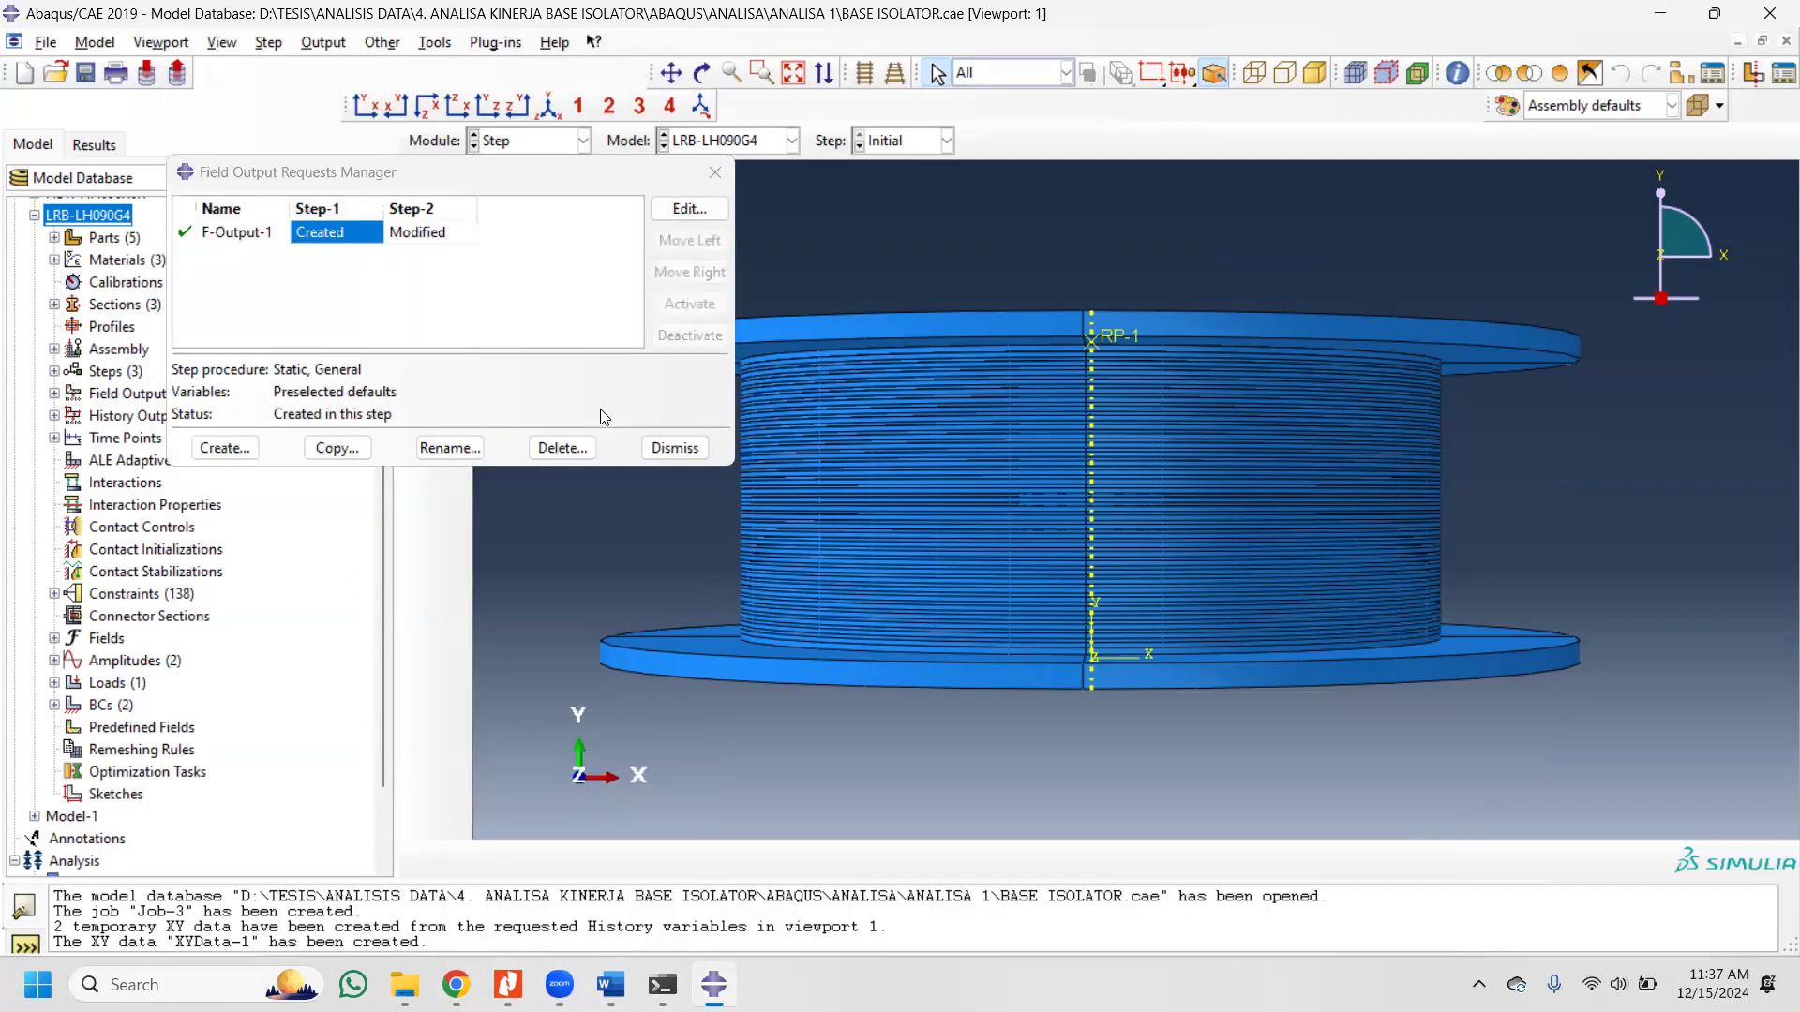
left_click(649, 452)
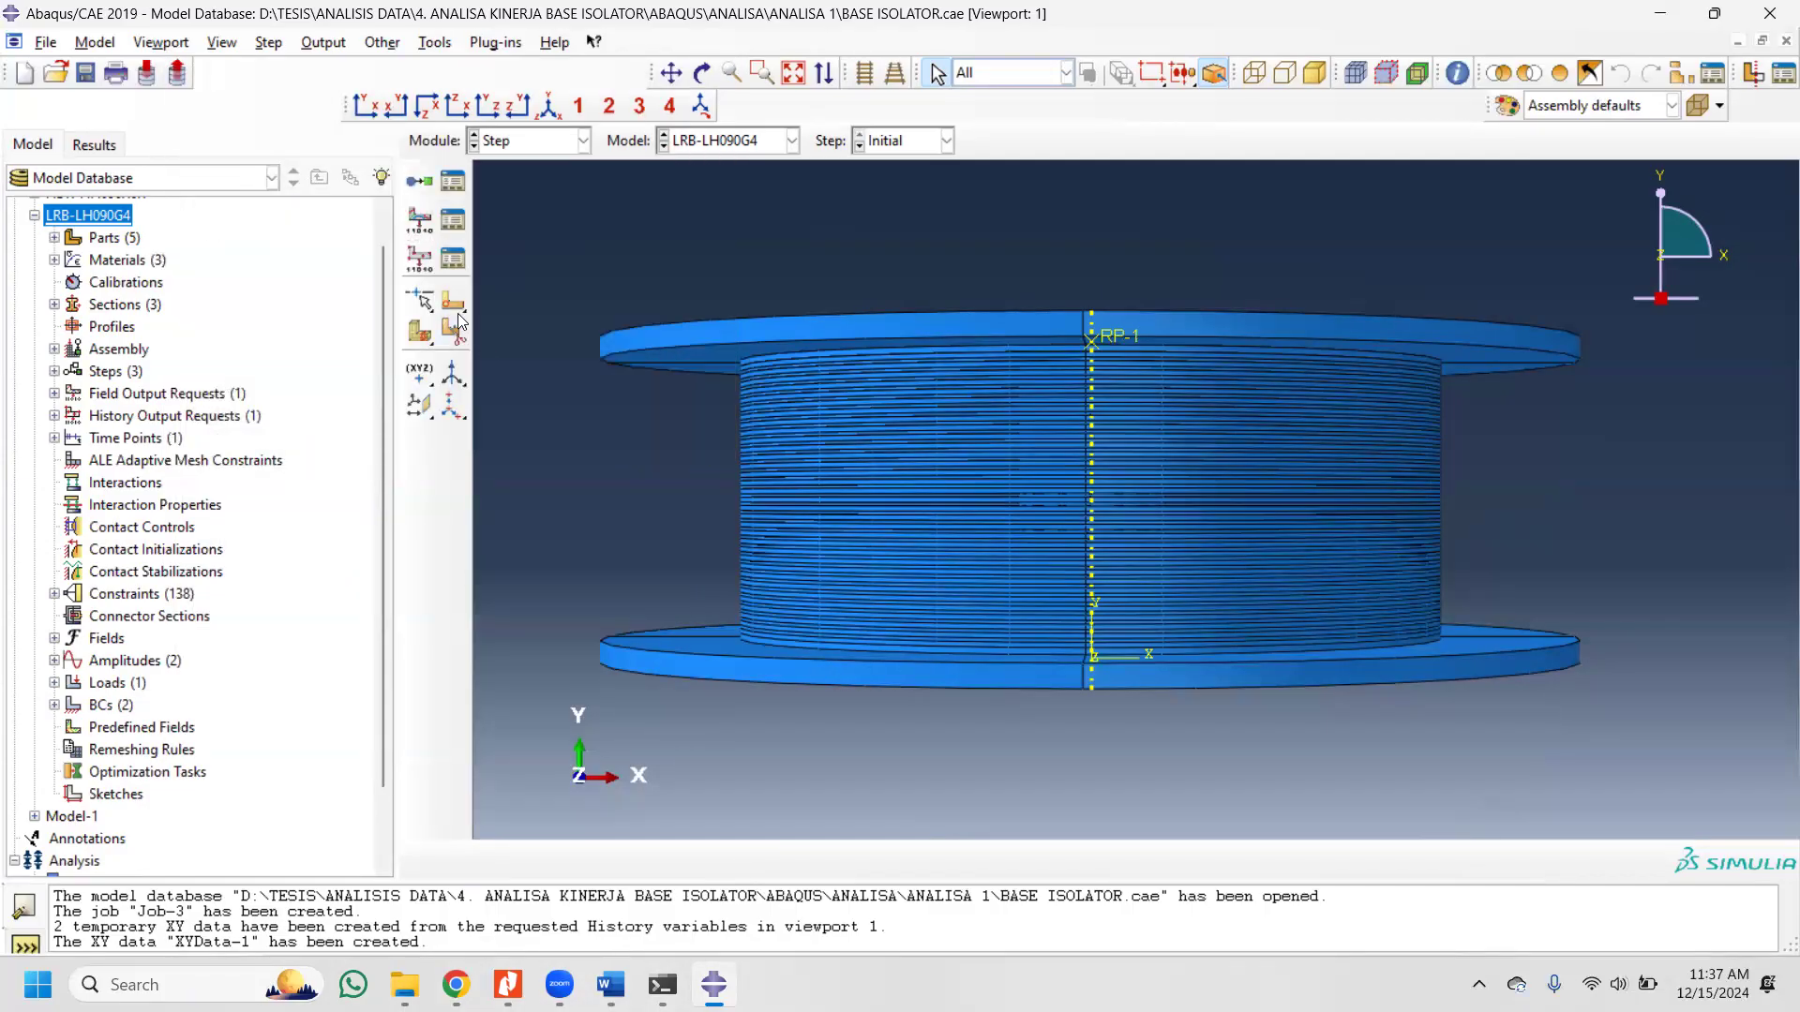
Step: Open the manager of history output requests and turn the model to show reference point RP-1 on the top plate
left_click(455, 264)
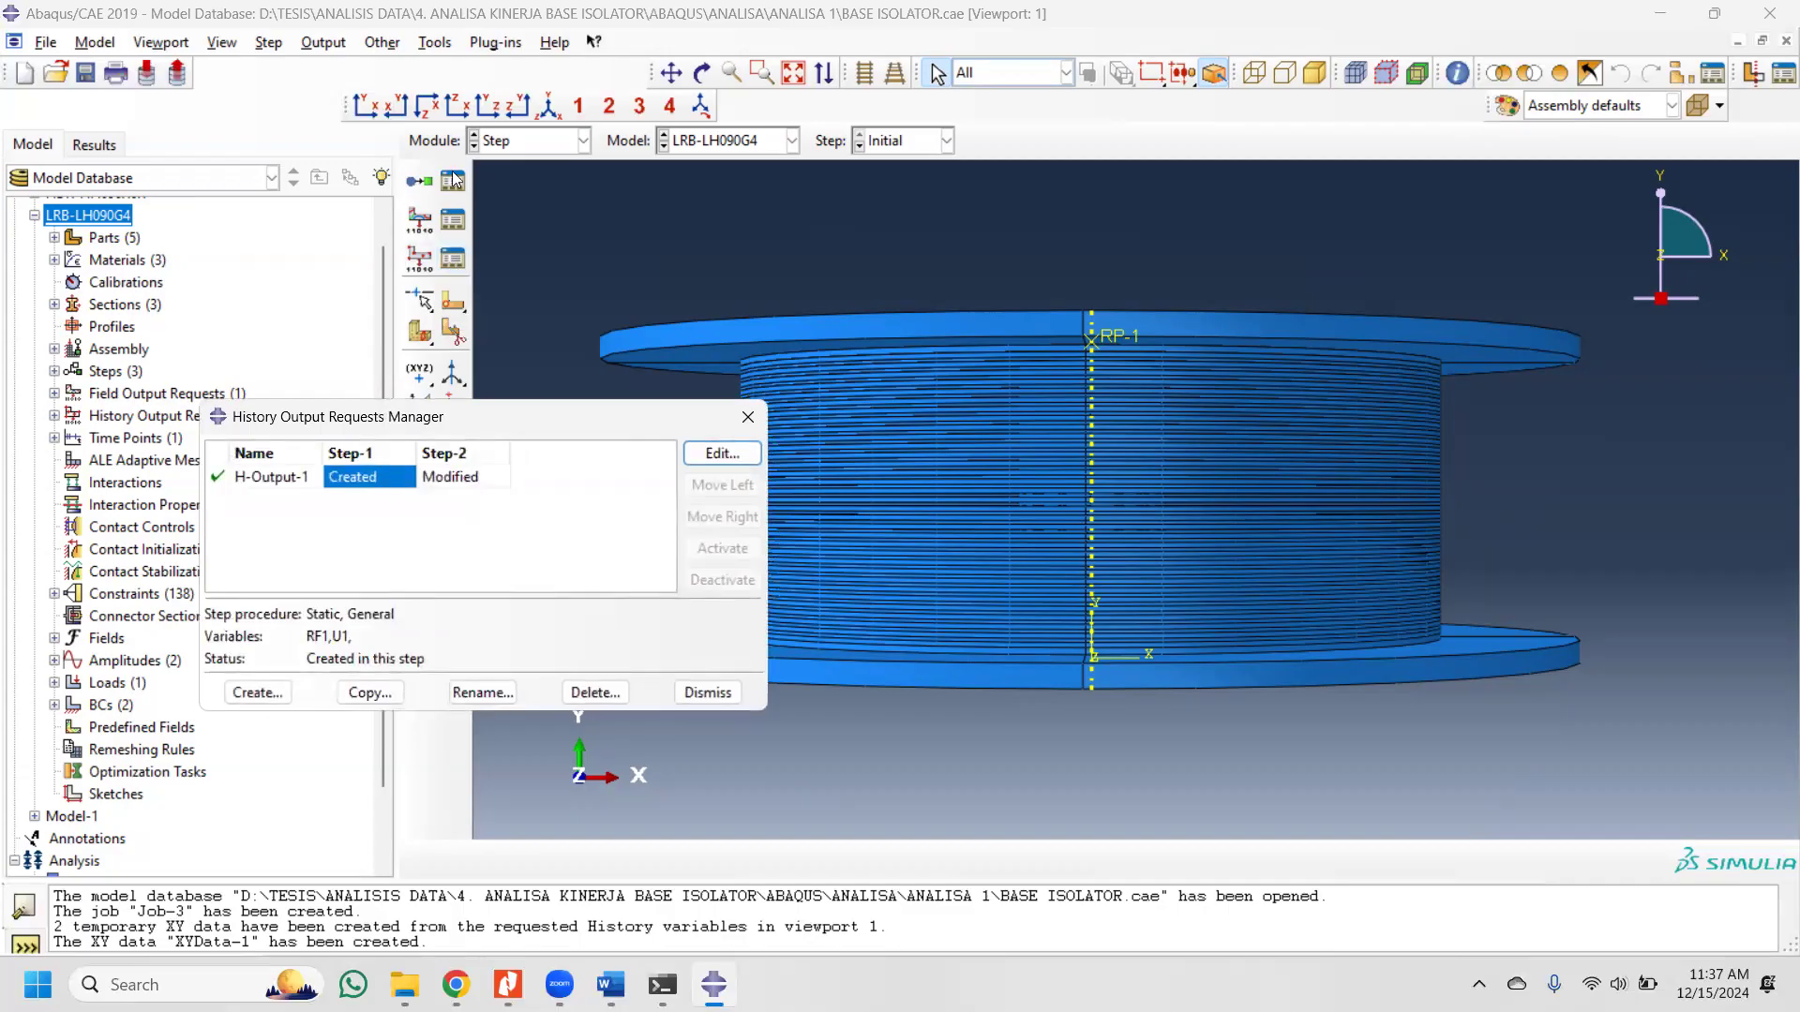
left_click_drag(548, 427, 323, 344)
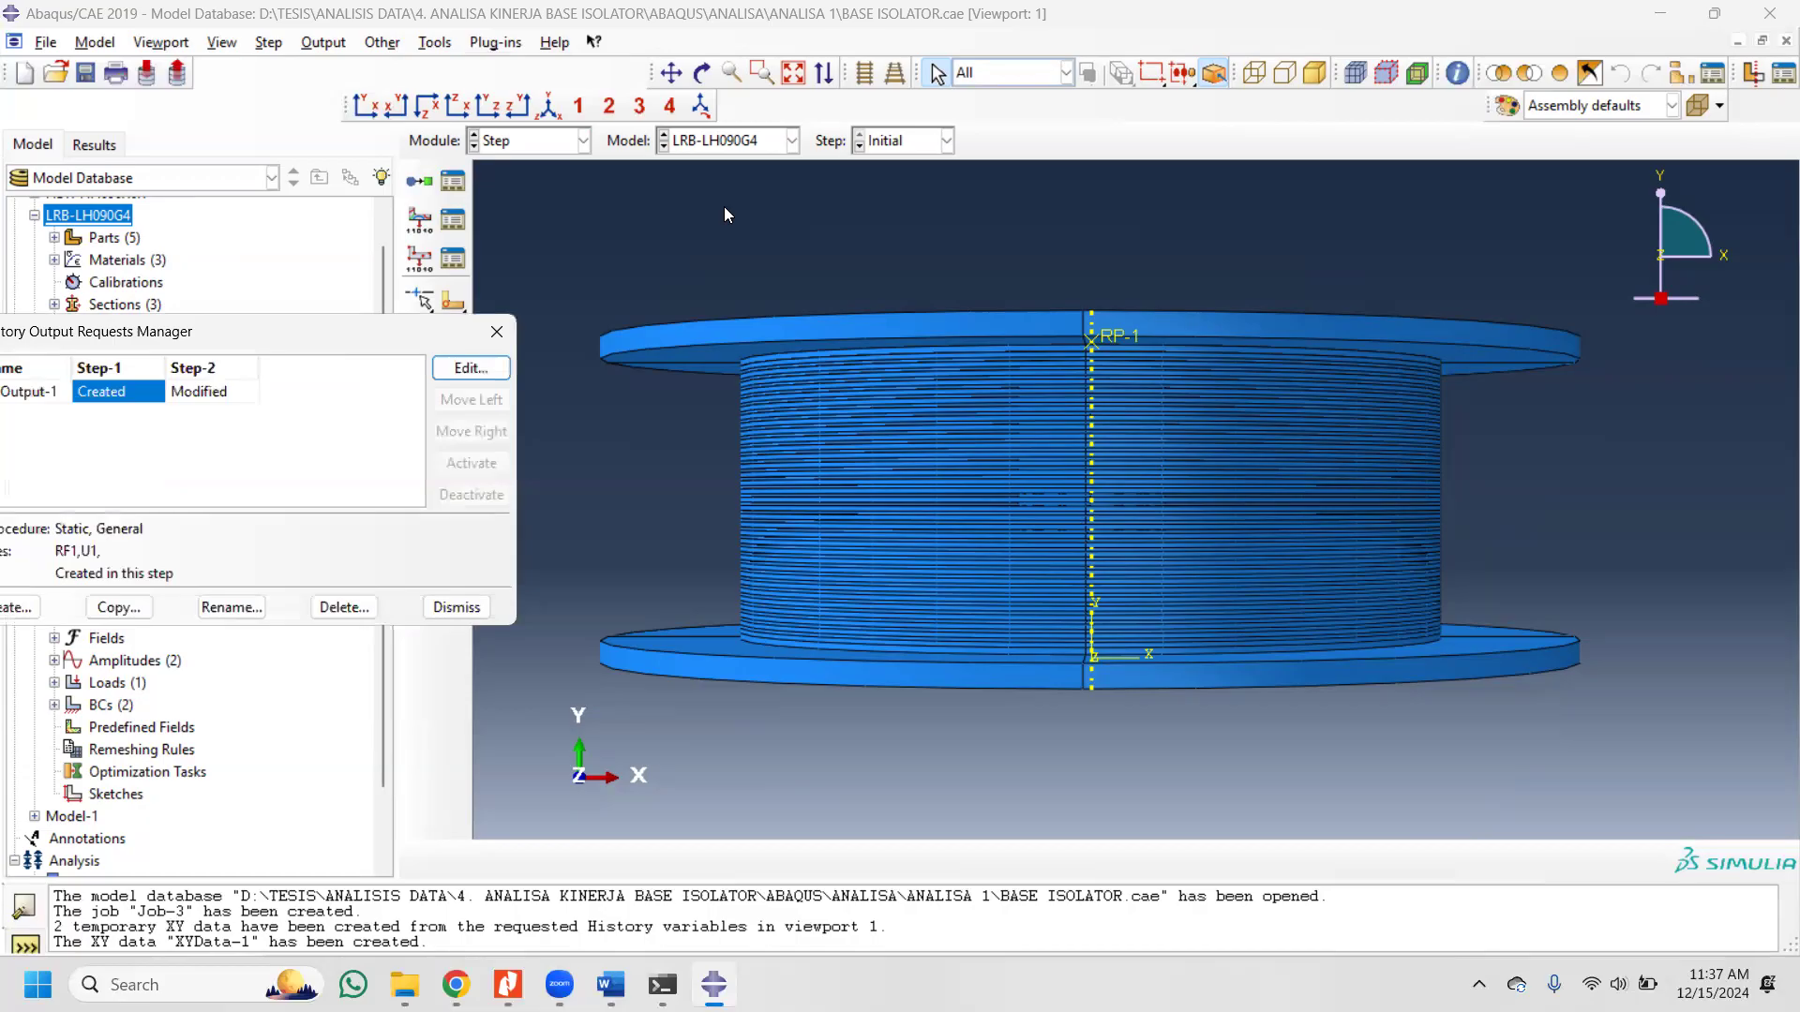
left_click(702, 72)
left_click_drag(951, 401, 1068, 379)
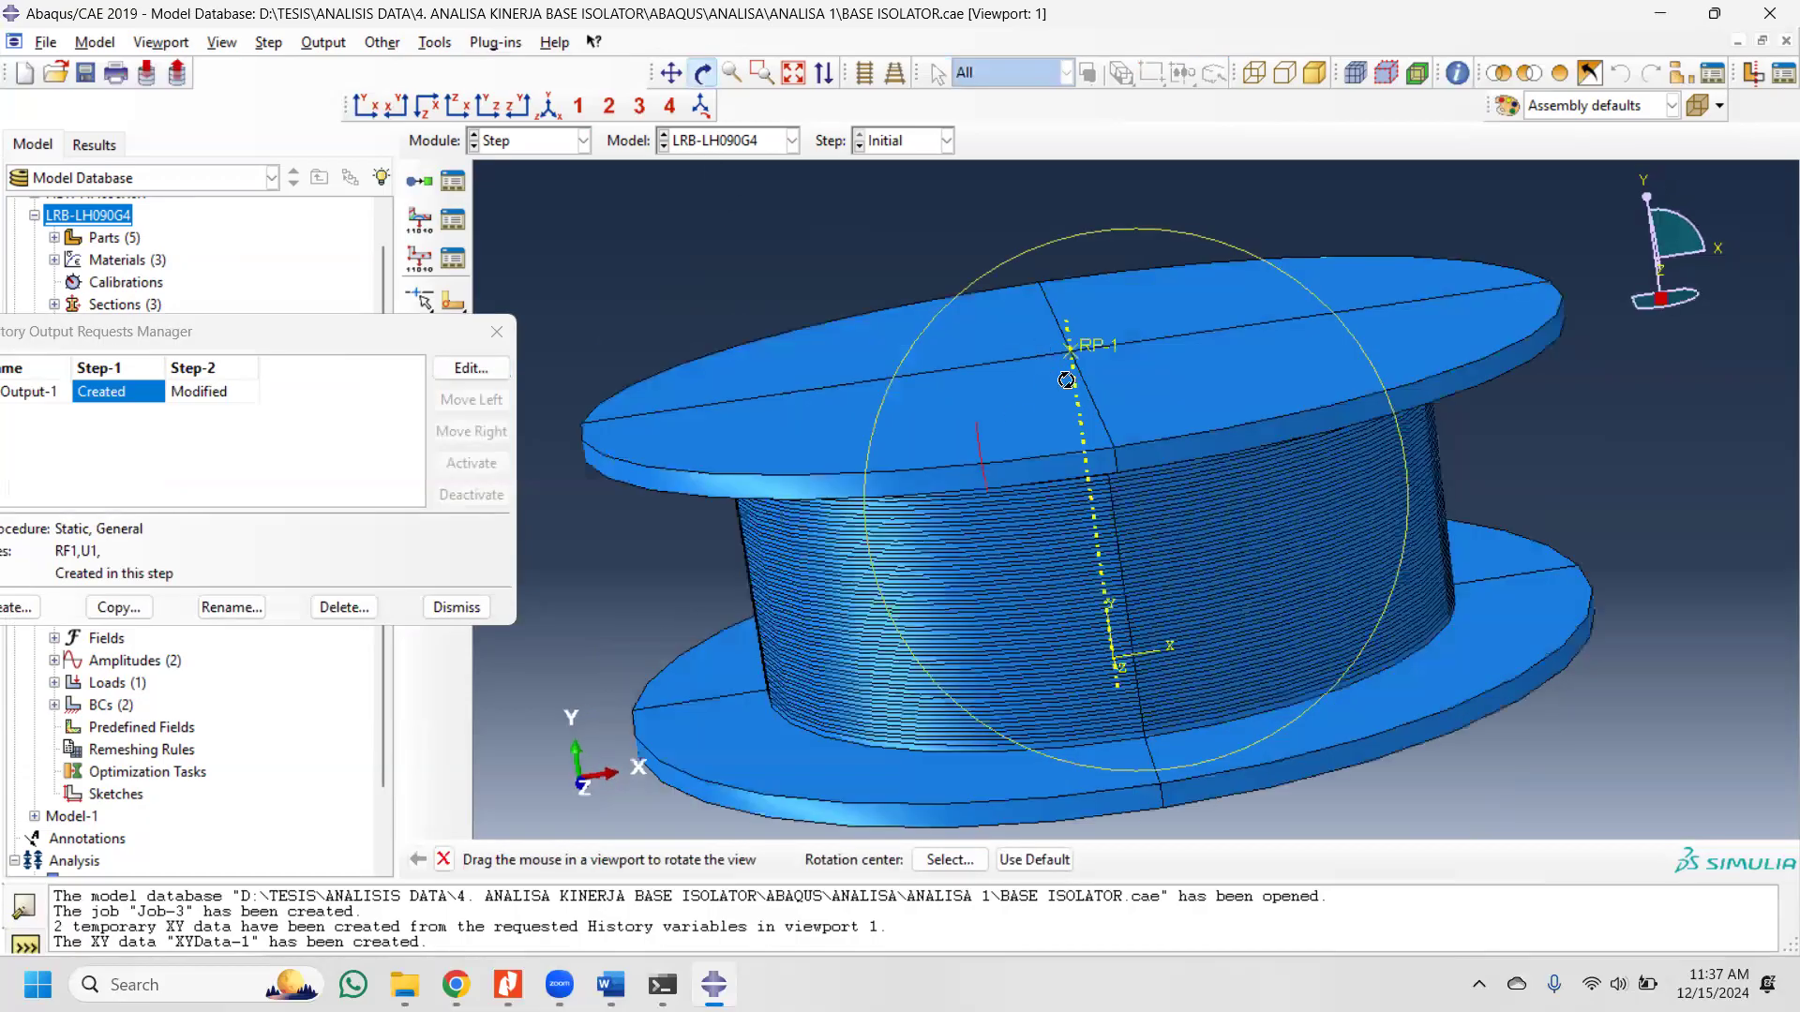
Step: Open the model's list of sets and try to create geometry set Set-2 for reference point RP-1
left_click(435, 43)
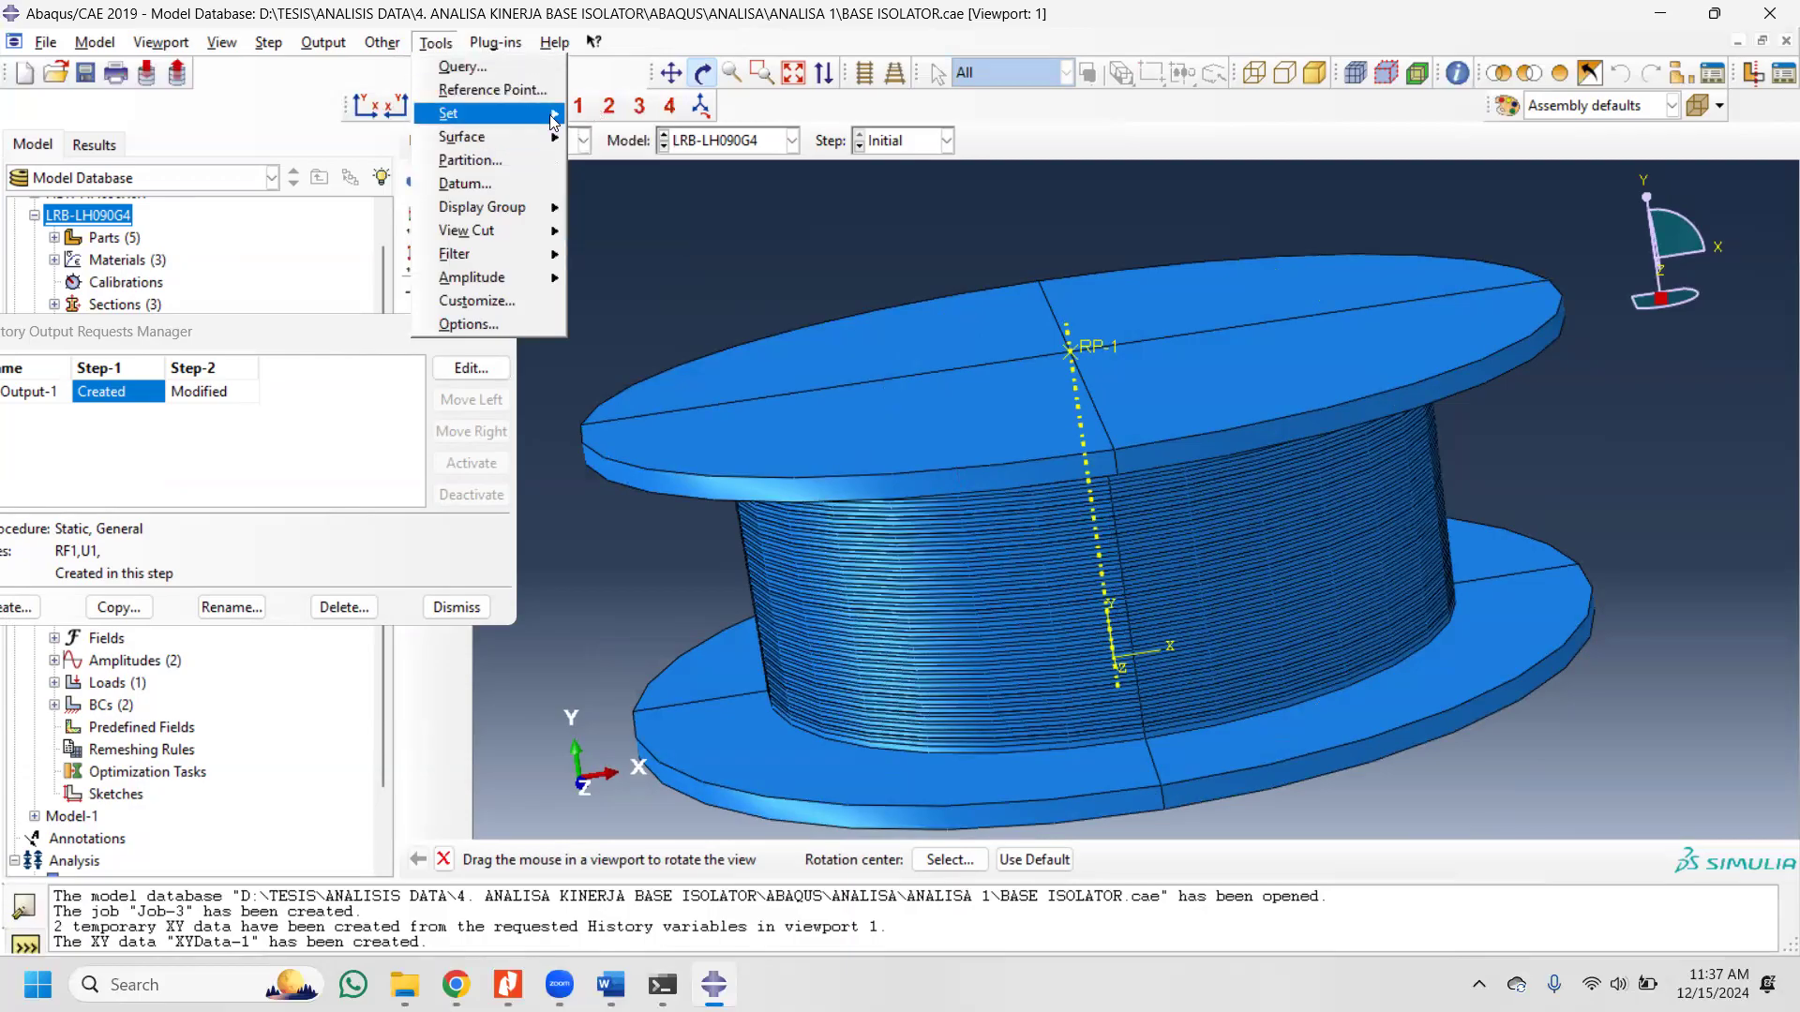
left_click(602, 114)
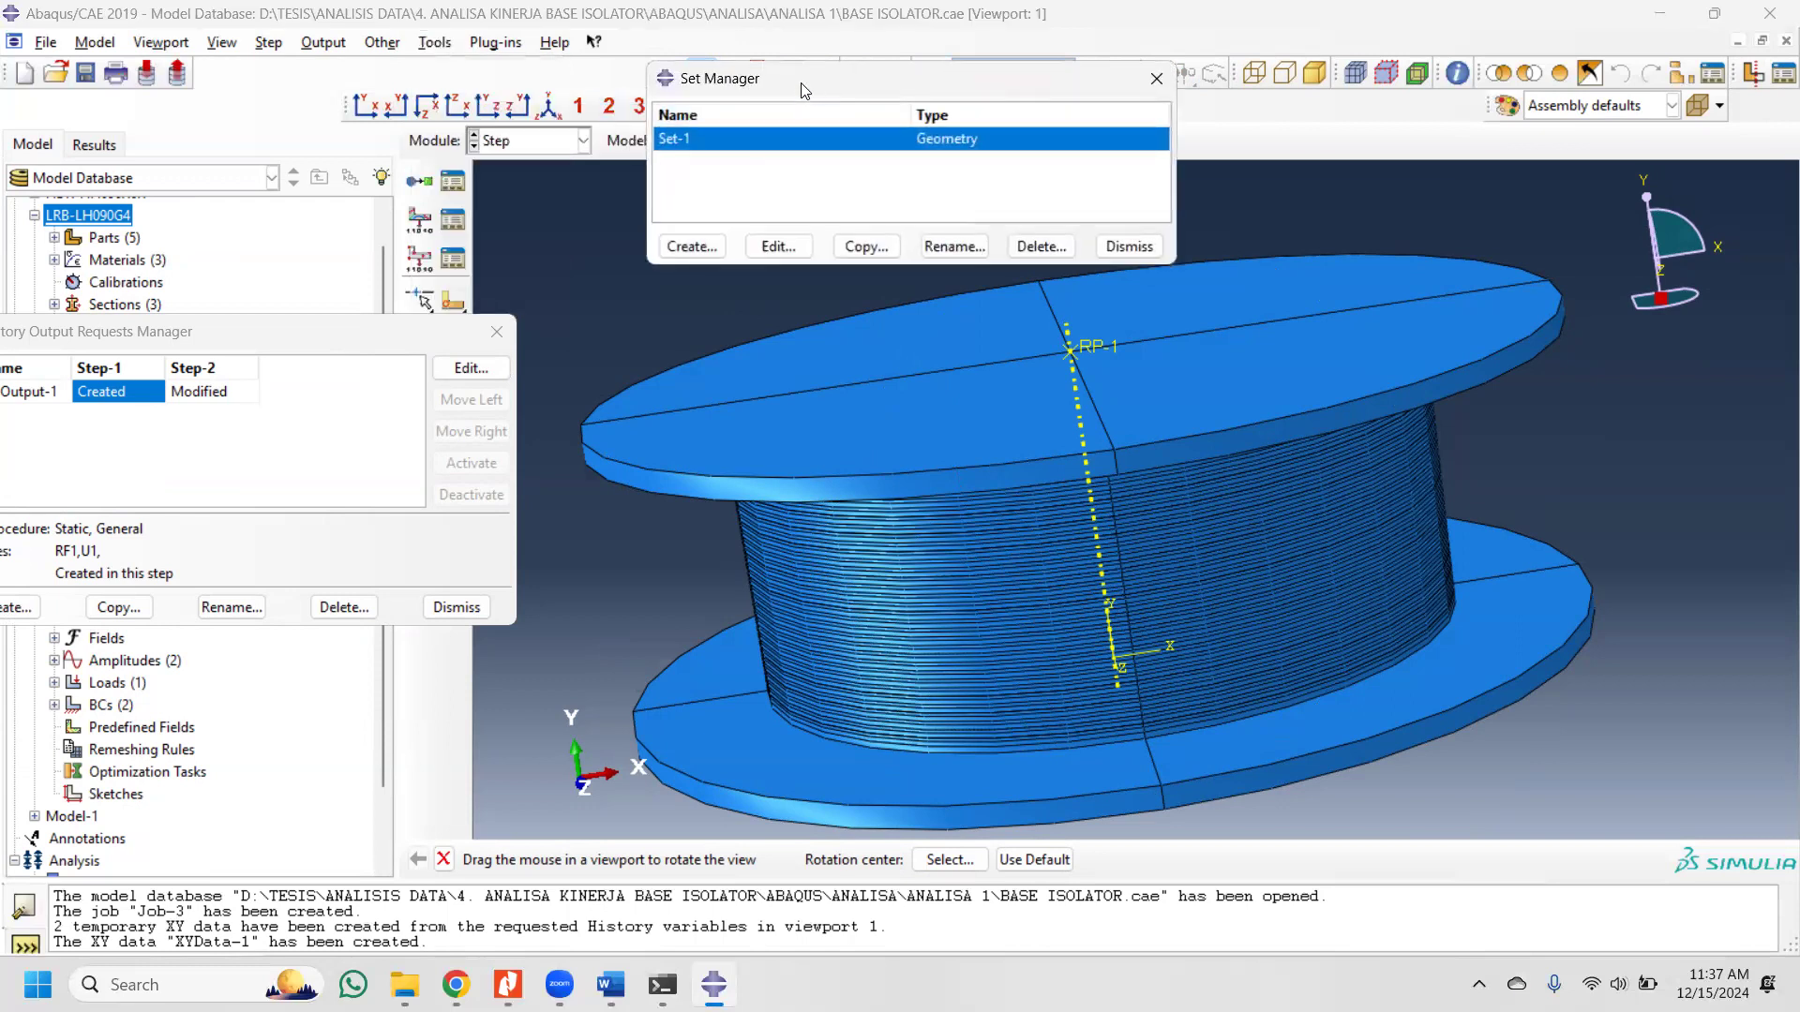
left_click_drag(806, 86, 247, 91)
left_click(161, 251)
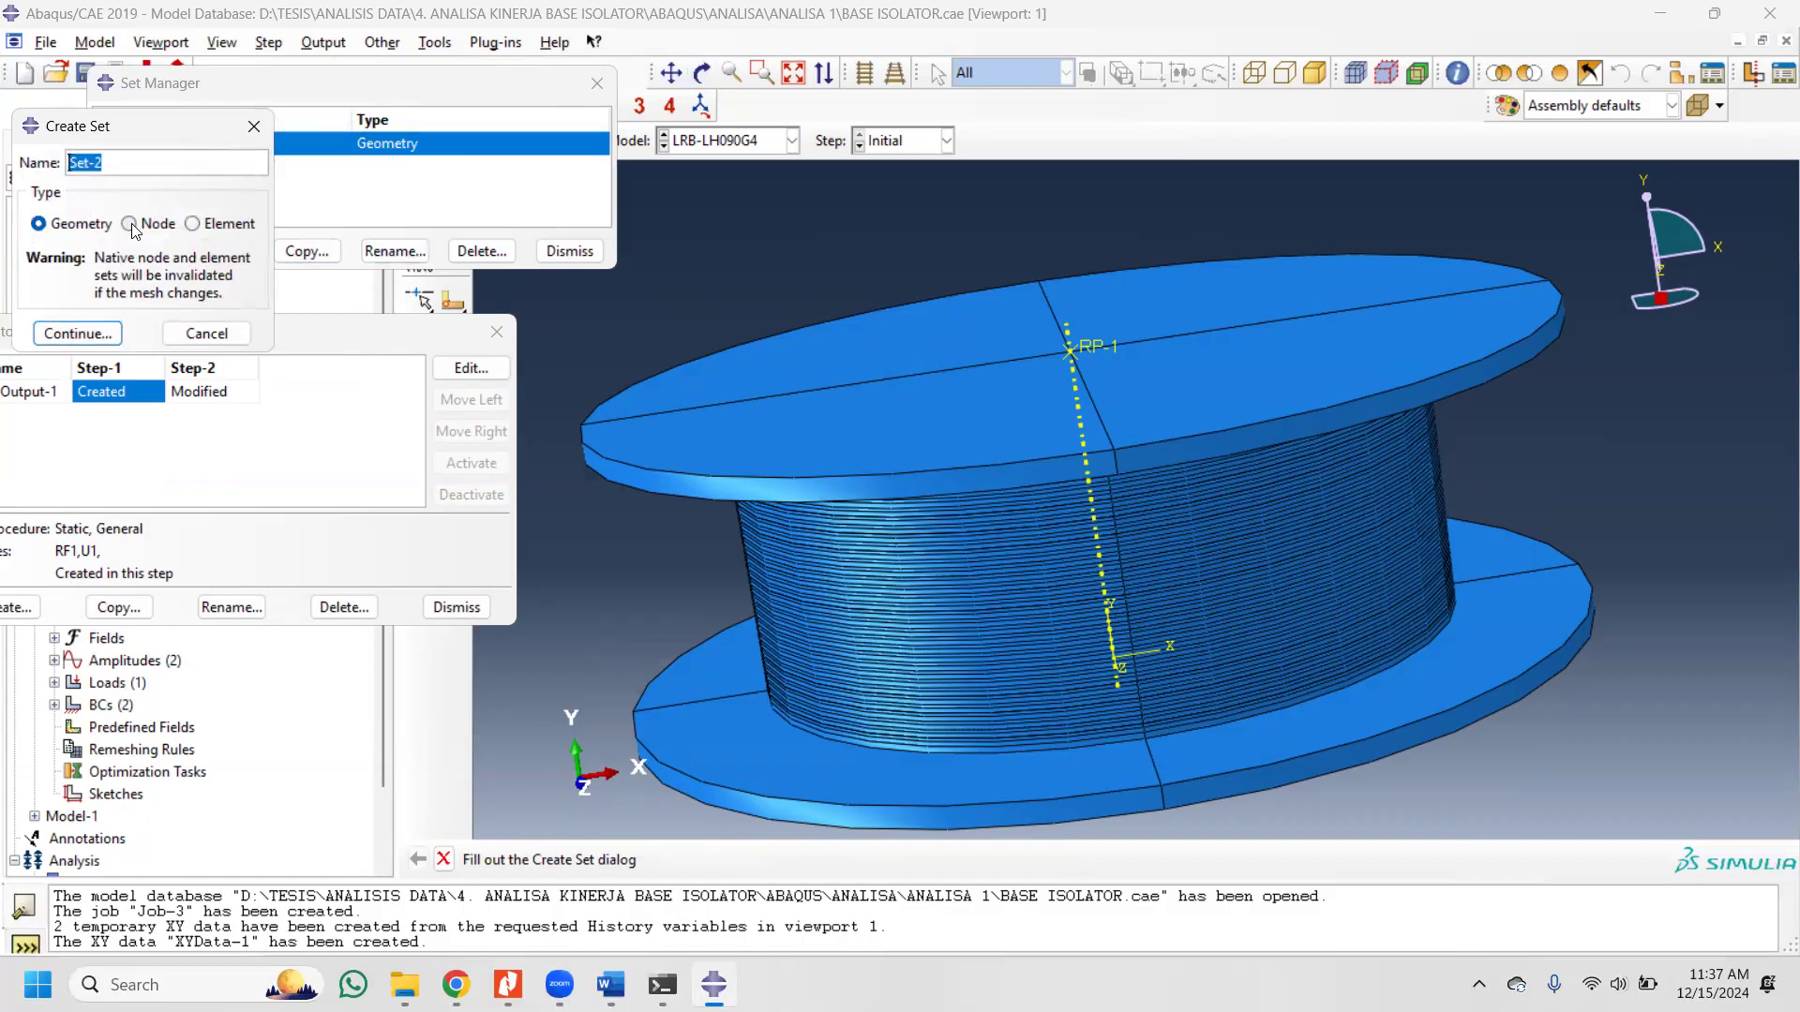
left_click(1072, 352)
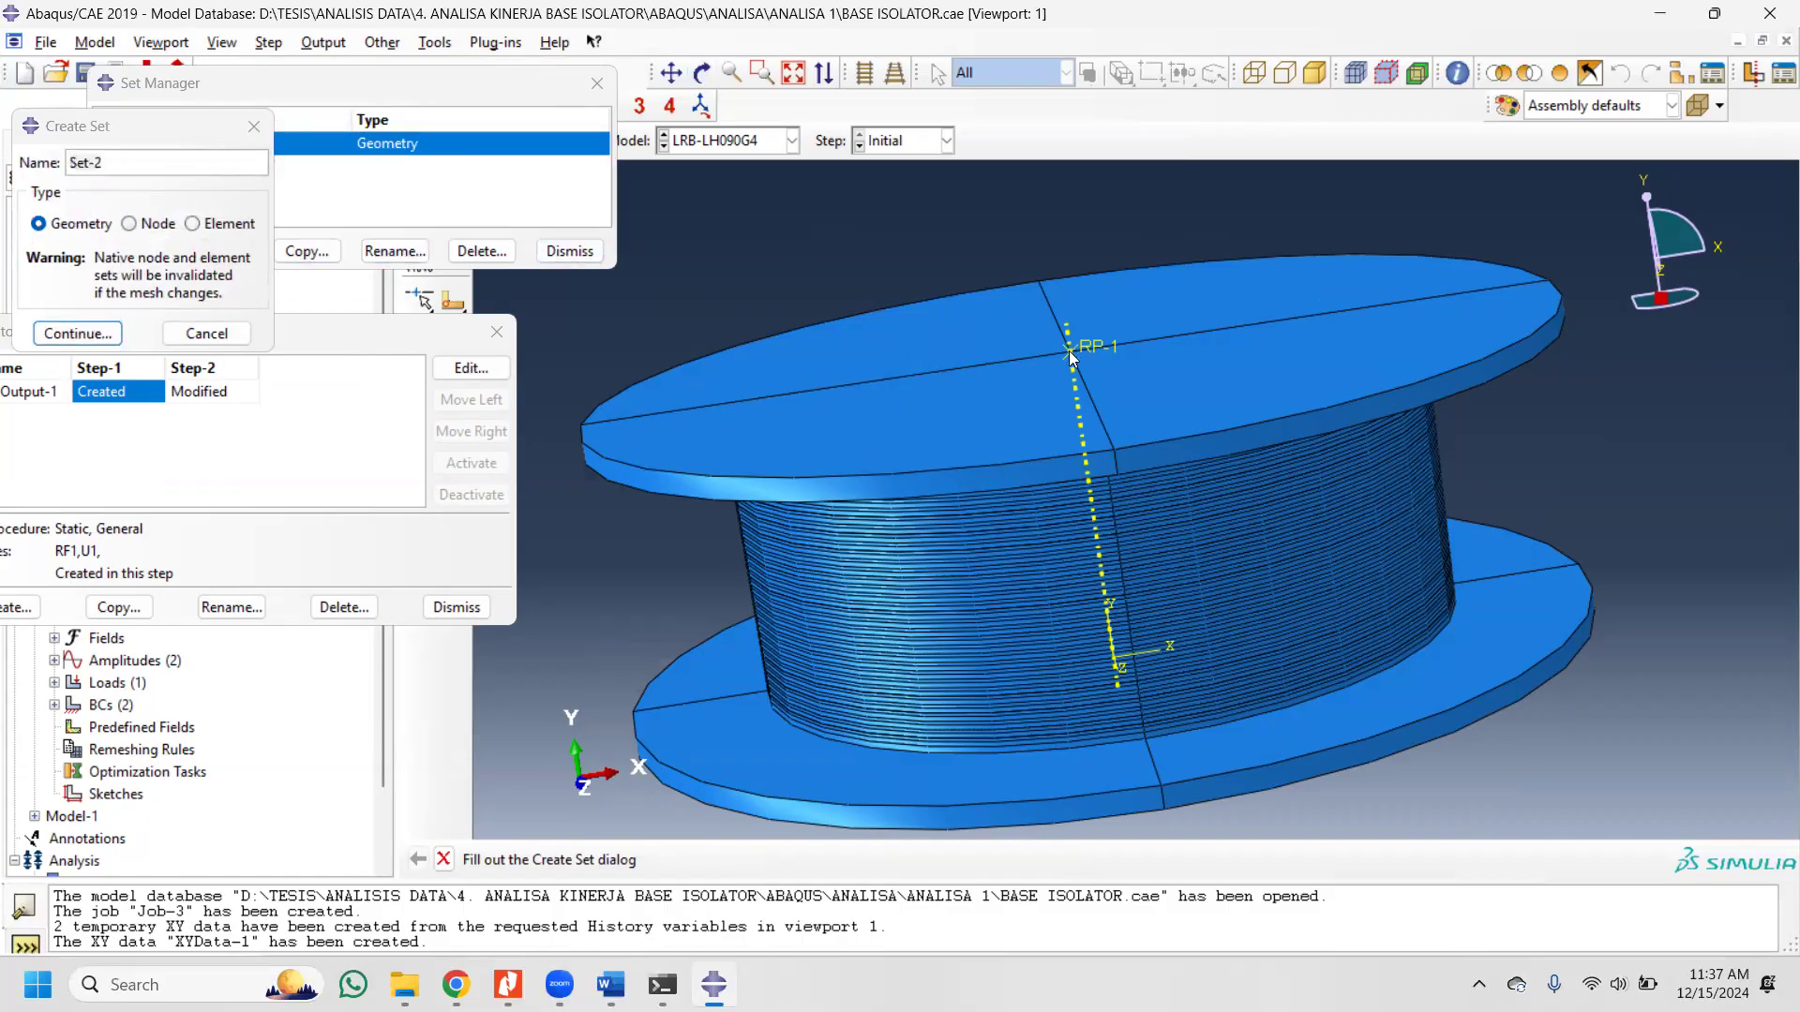
left_click(208, 335)
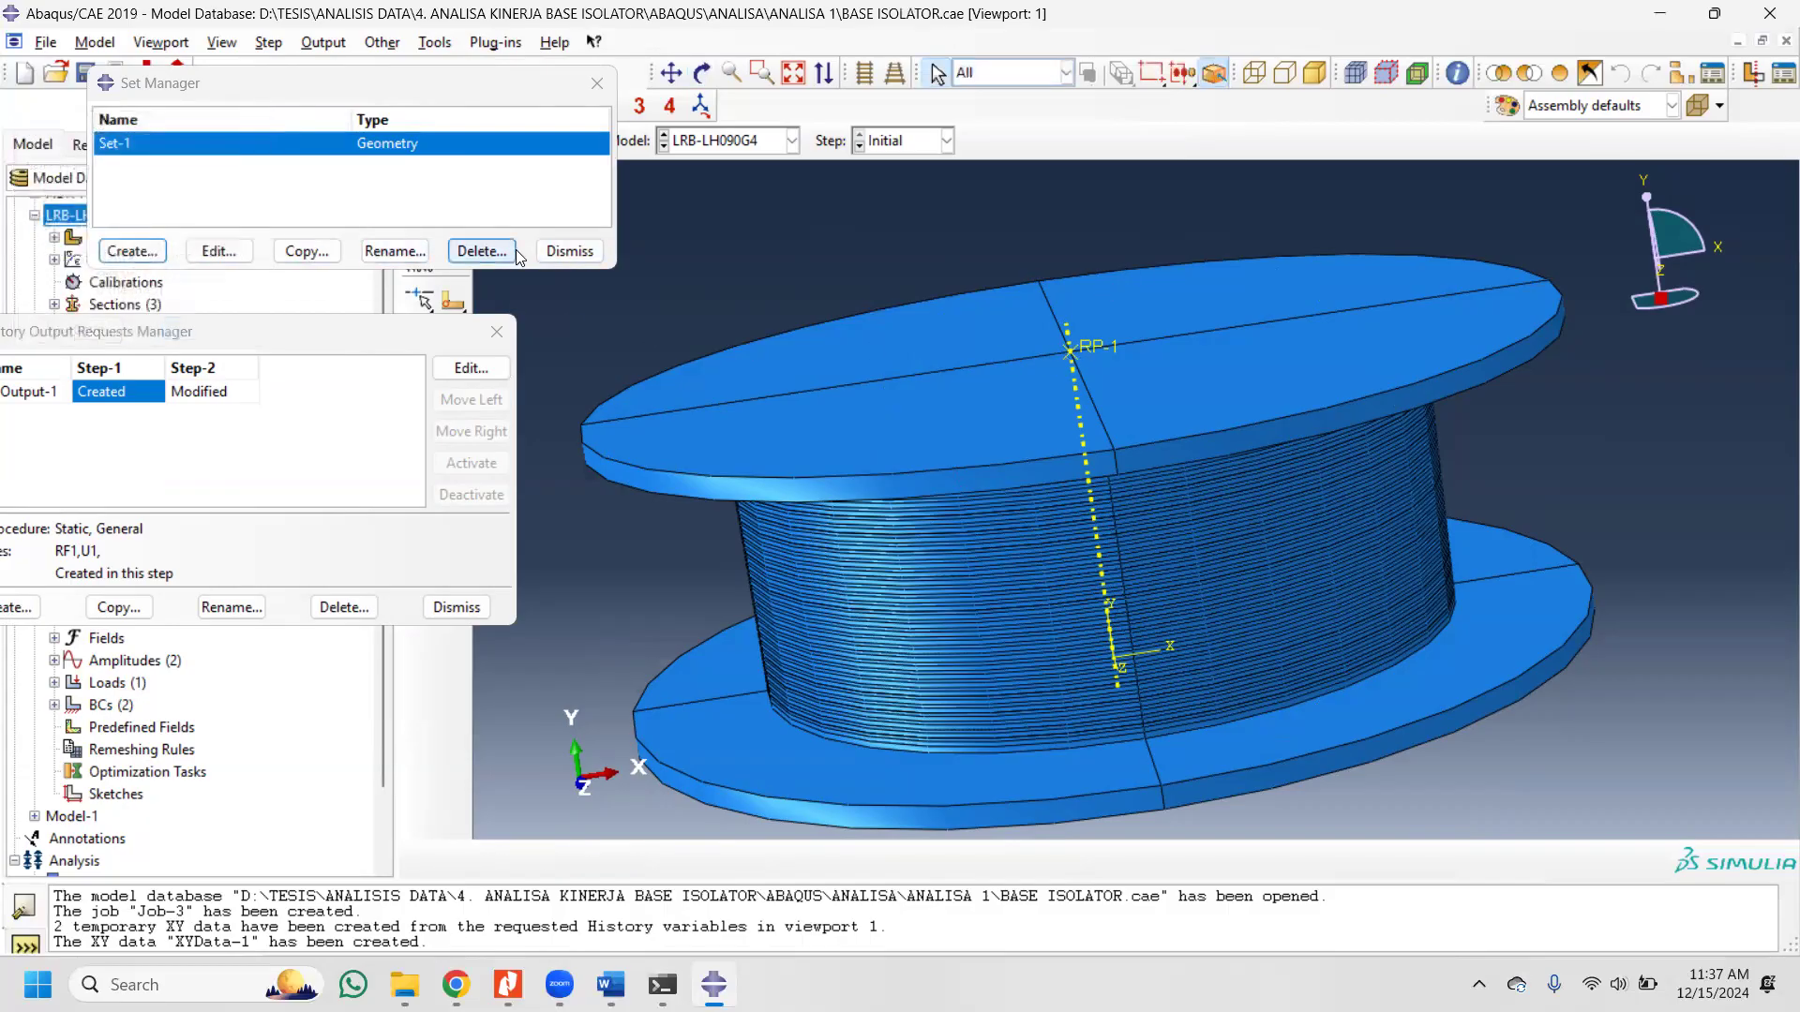
left_click(569, 251)
Step: Open the Step-1 settings of history output request H-Output-1
left_click_drag(292, 326, 965, 131)
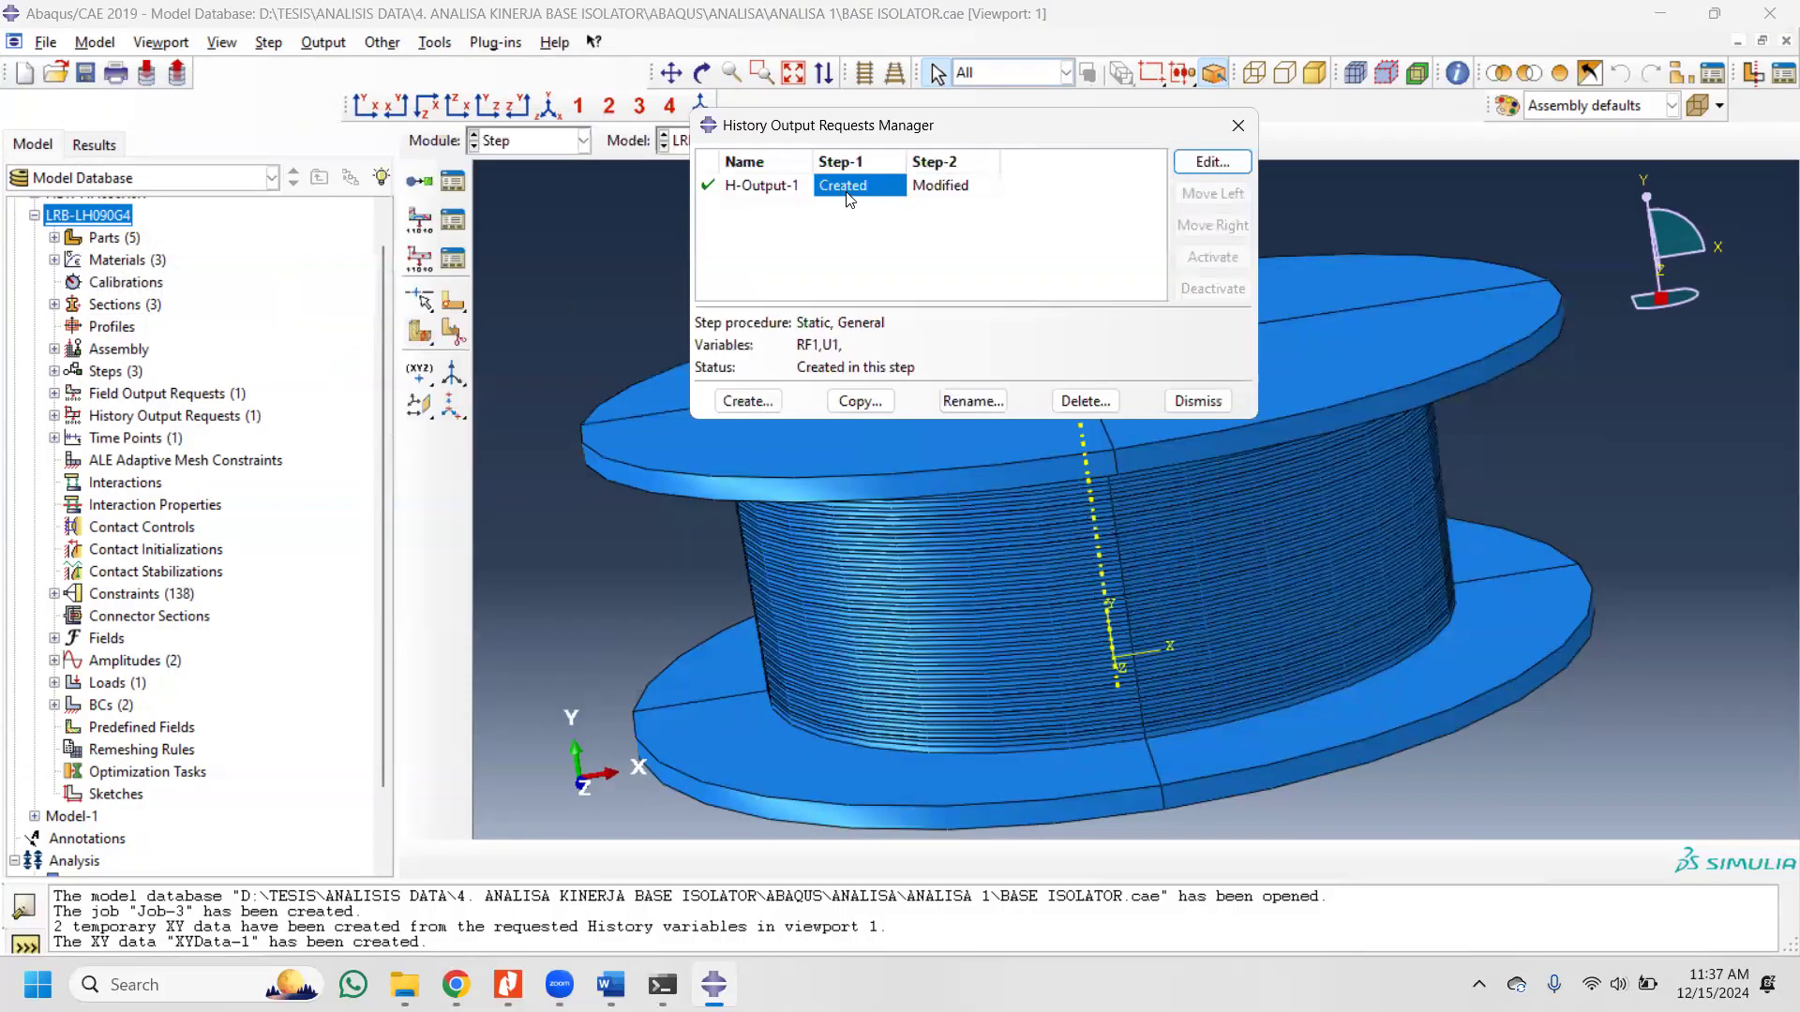
left_click(1246, 126)
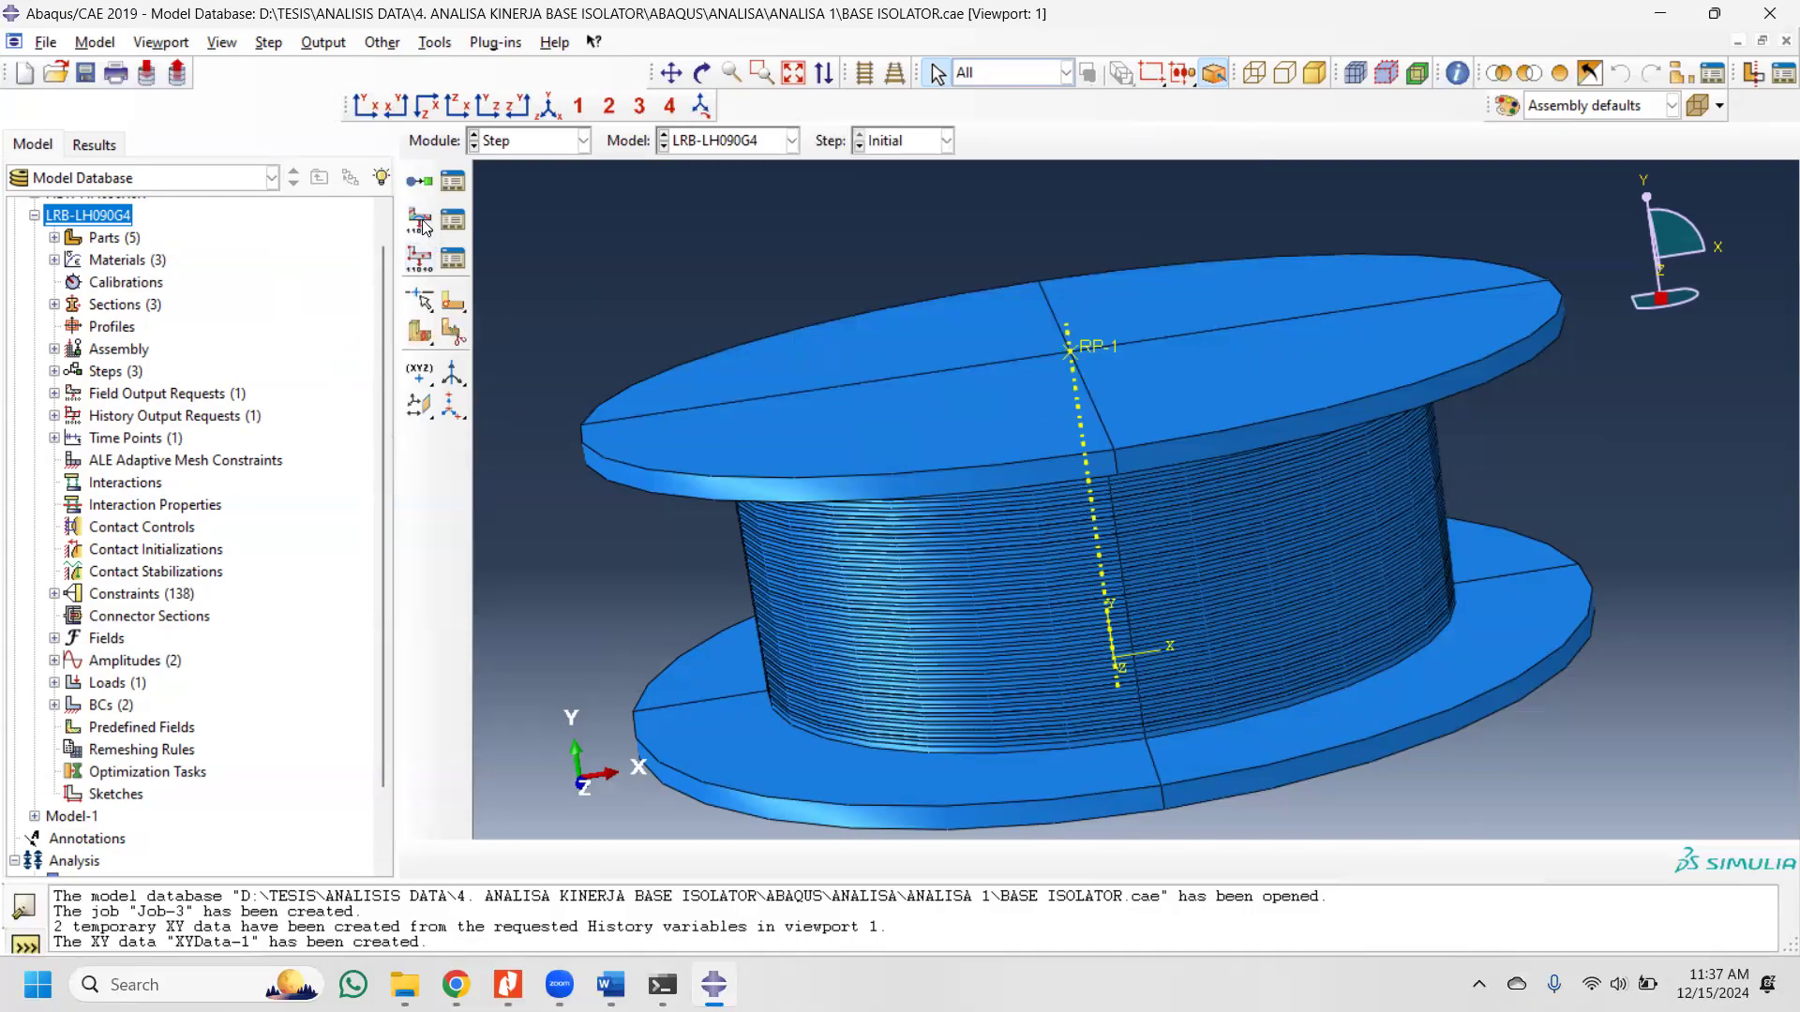
left_click(453, 260)
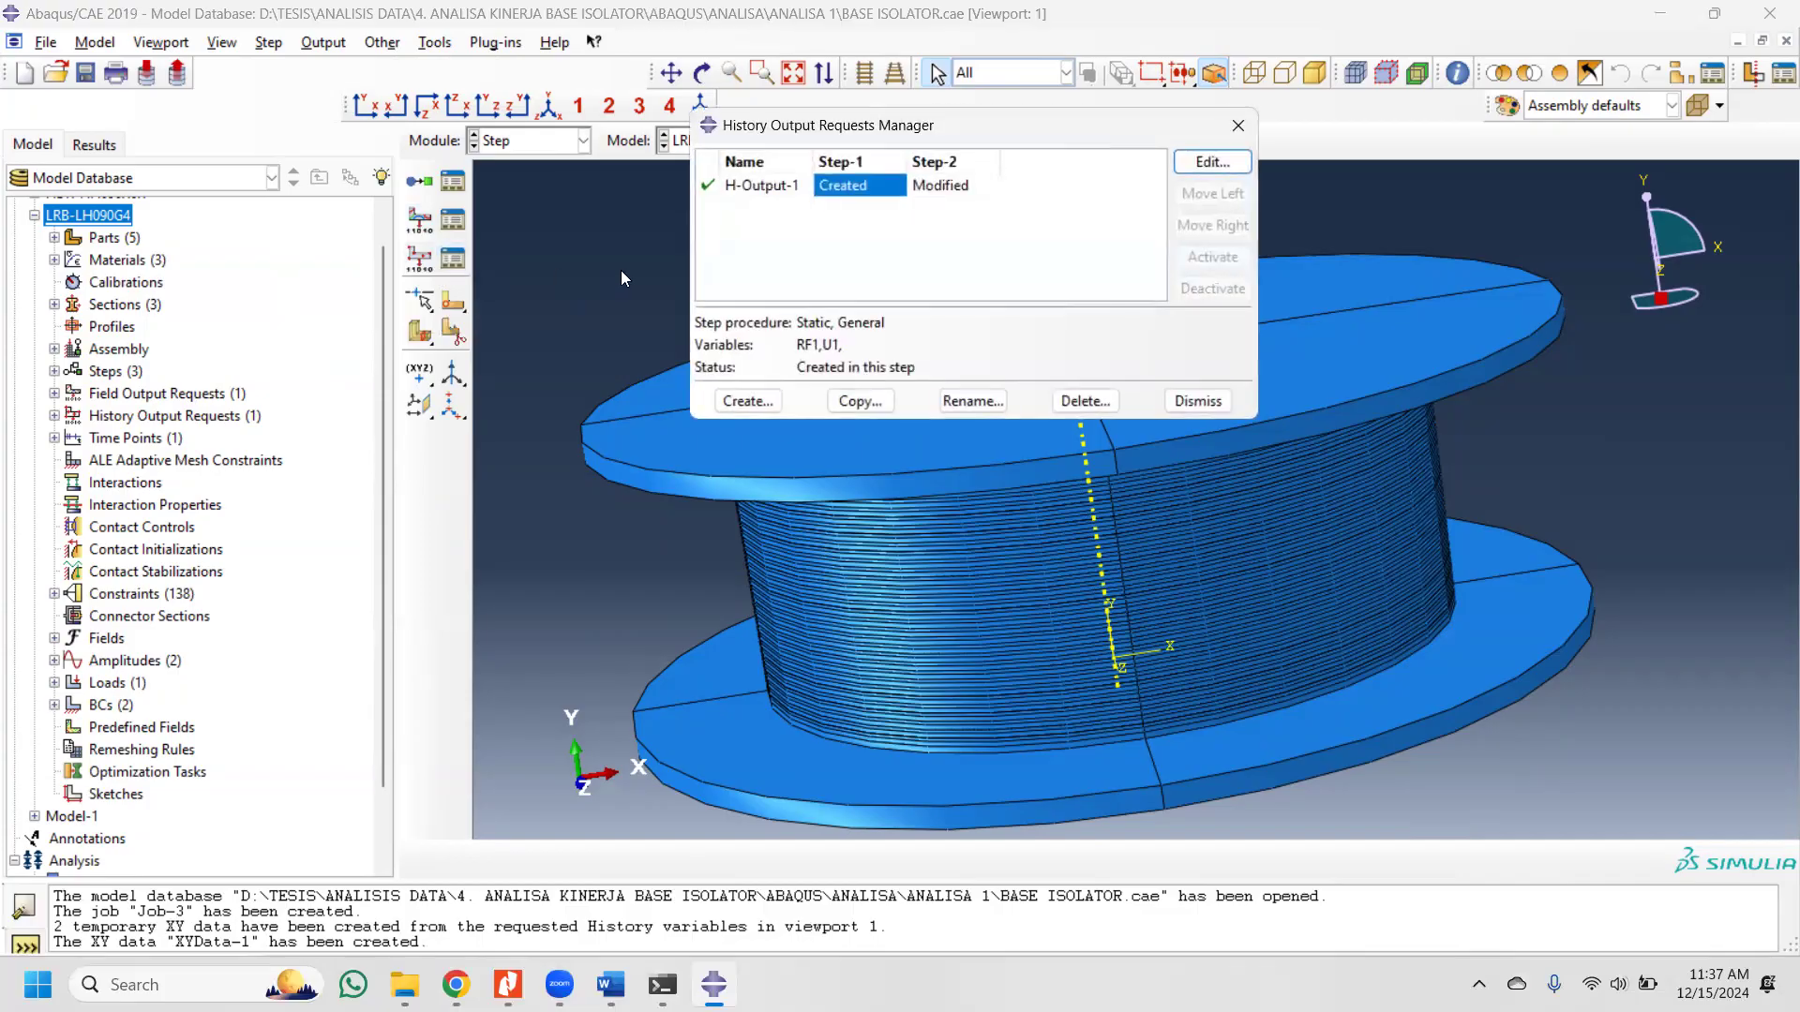
left_click(1212, 162)
left_click_drag(769, 168, 300, 49)
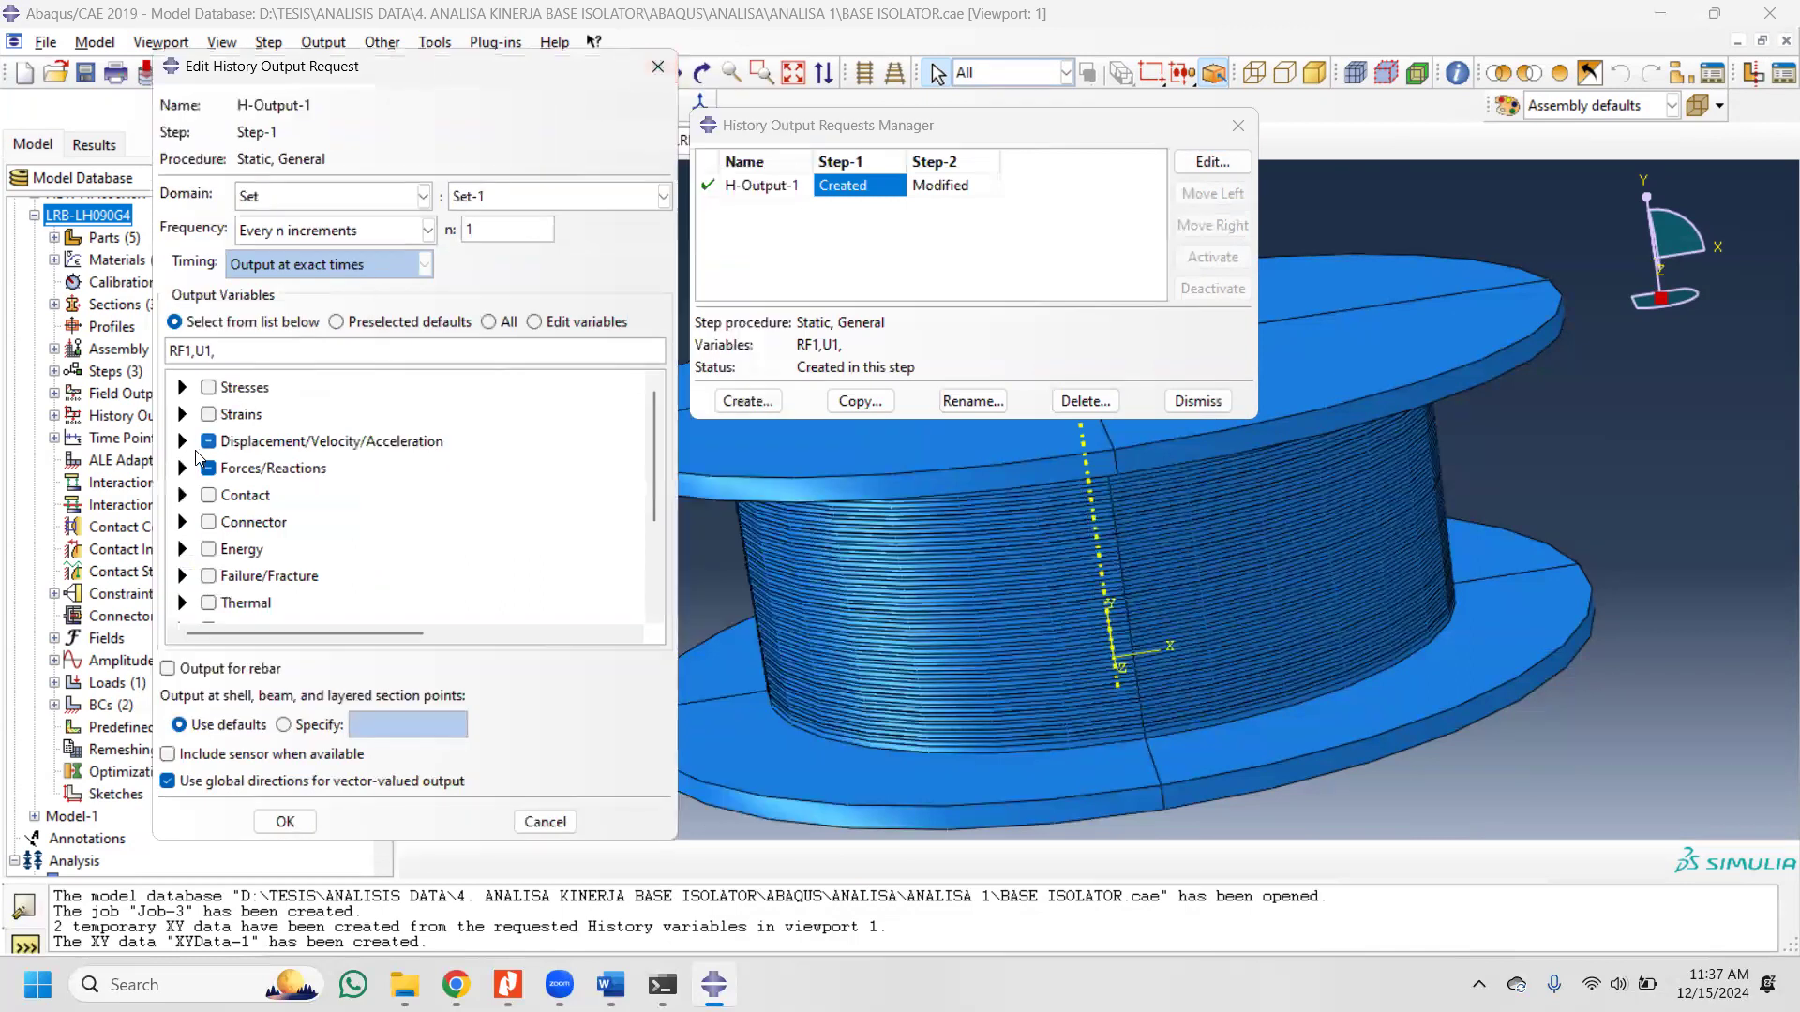
Step: Examine the displacement and reaction force variables and the set domain of H-Output-1, and close its settings and manager without changes
left_click(182, 440)
left_click(209, 463)
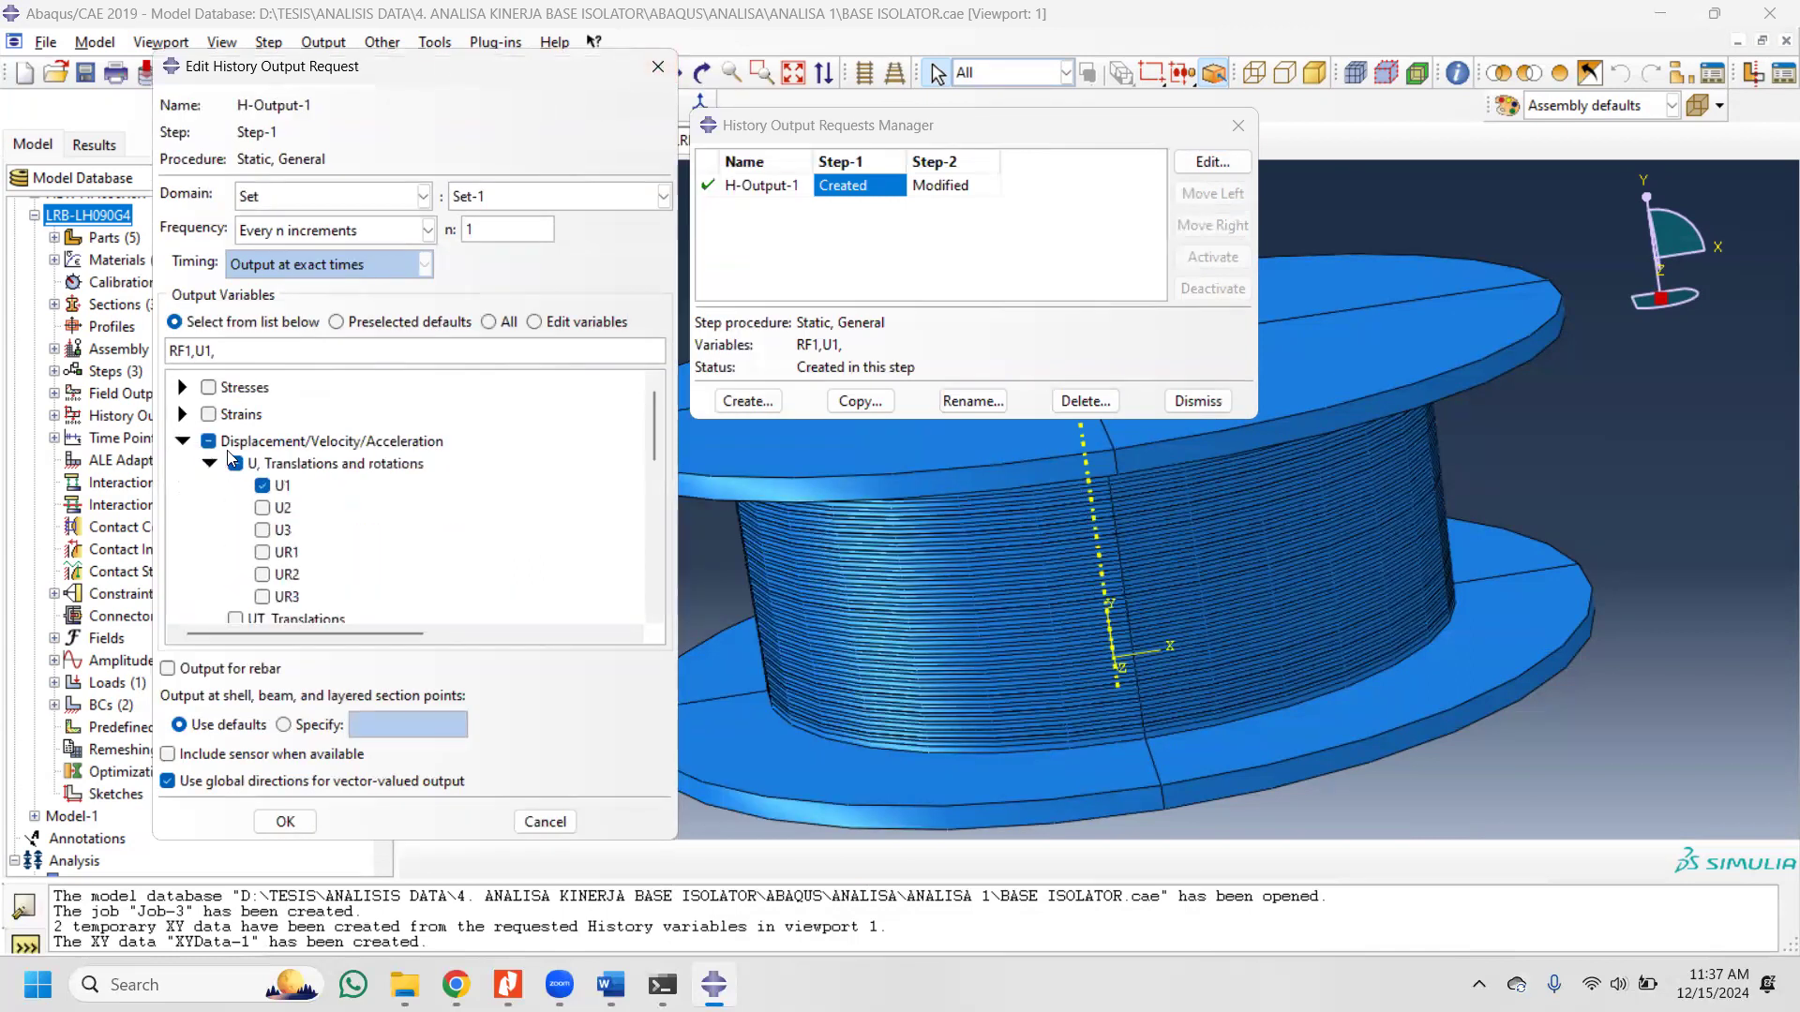
scroll(289, 461, "down", 1)
scroll(304, 471, "down", 7)
scroll(188, 485, "up", 2)
left_click(183, 473)
left_click(209, 496)
left_click(284, 522)
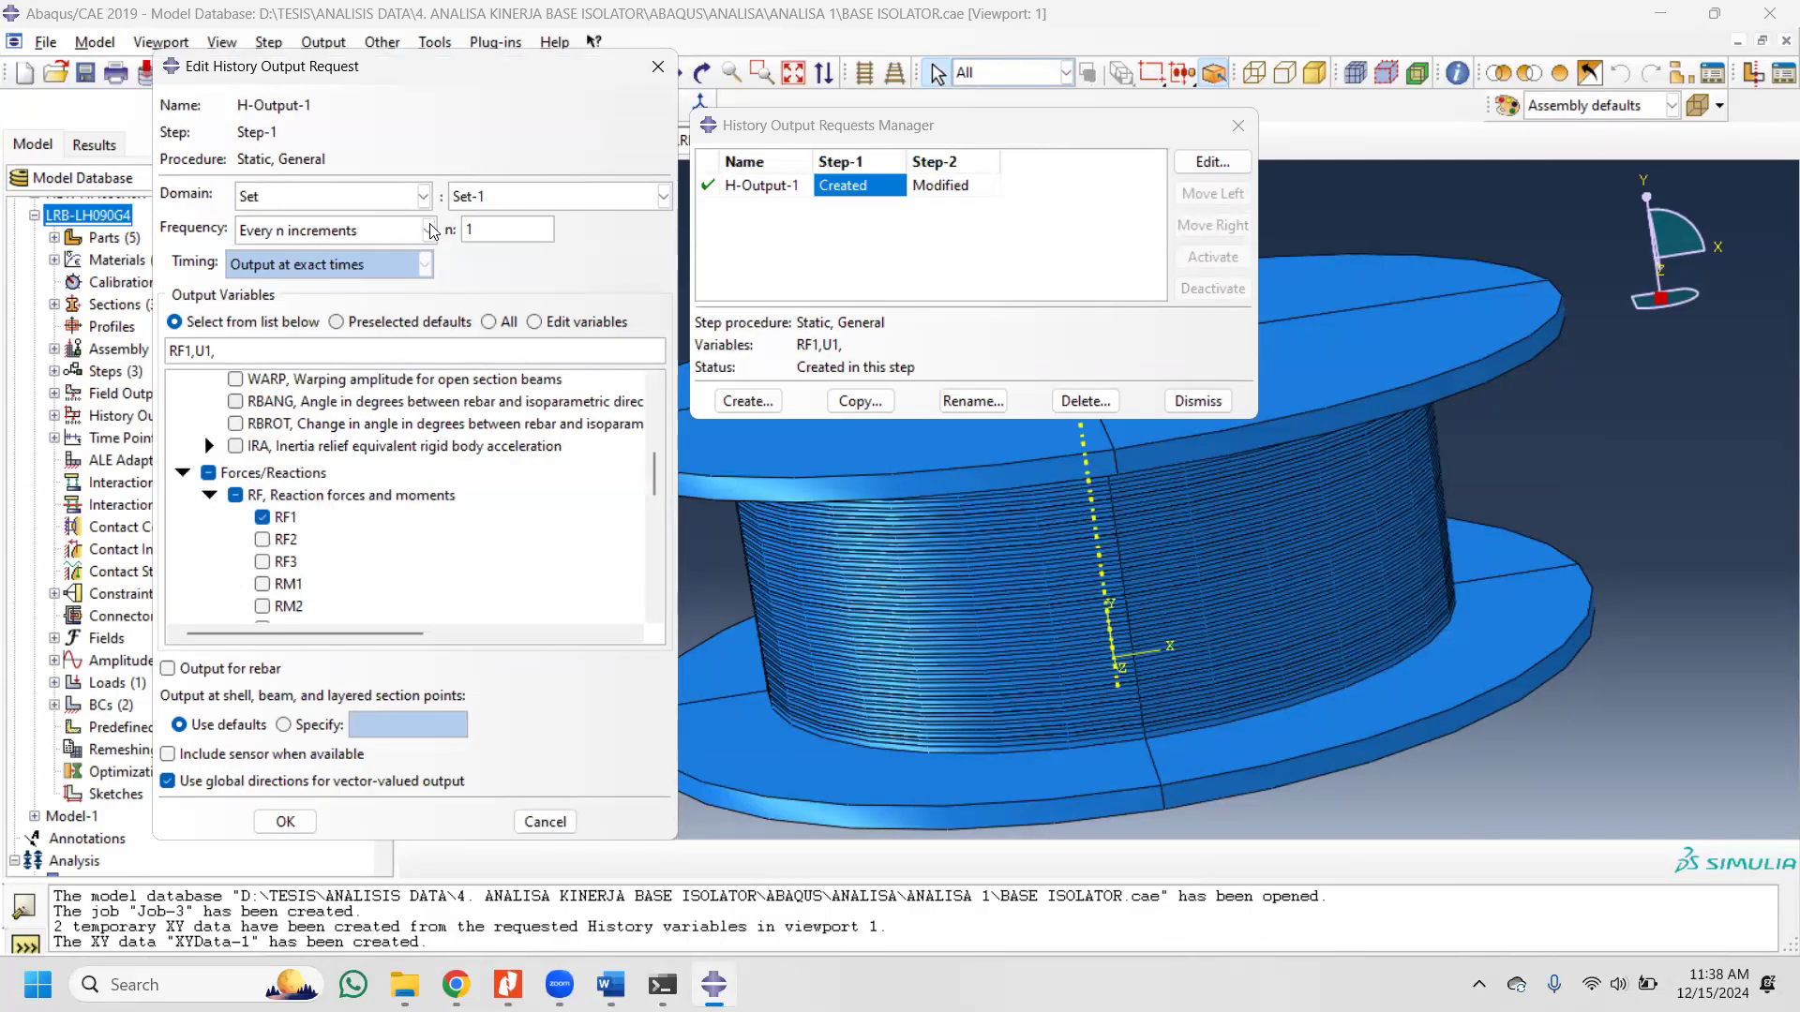
left_click(543, 196)
left_click(542, 196)
left_click(542, 821)
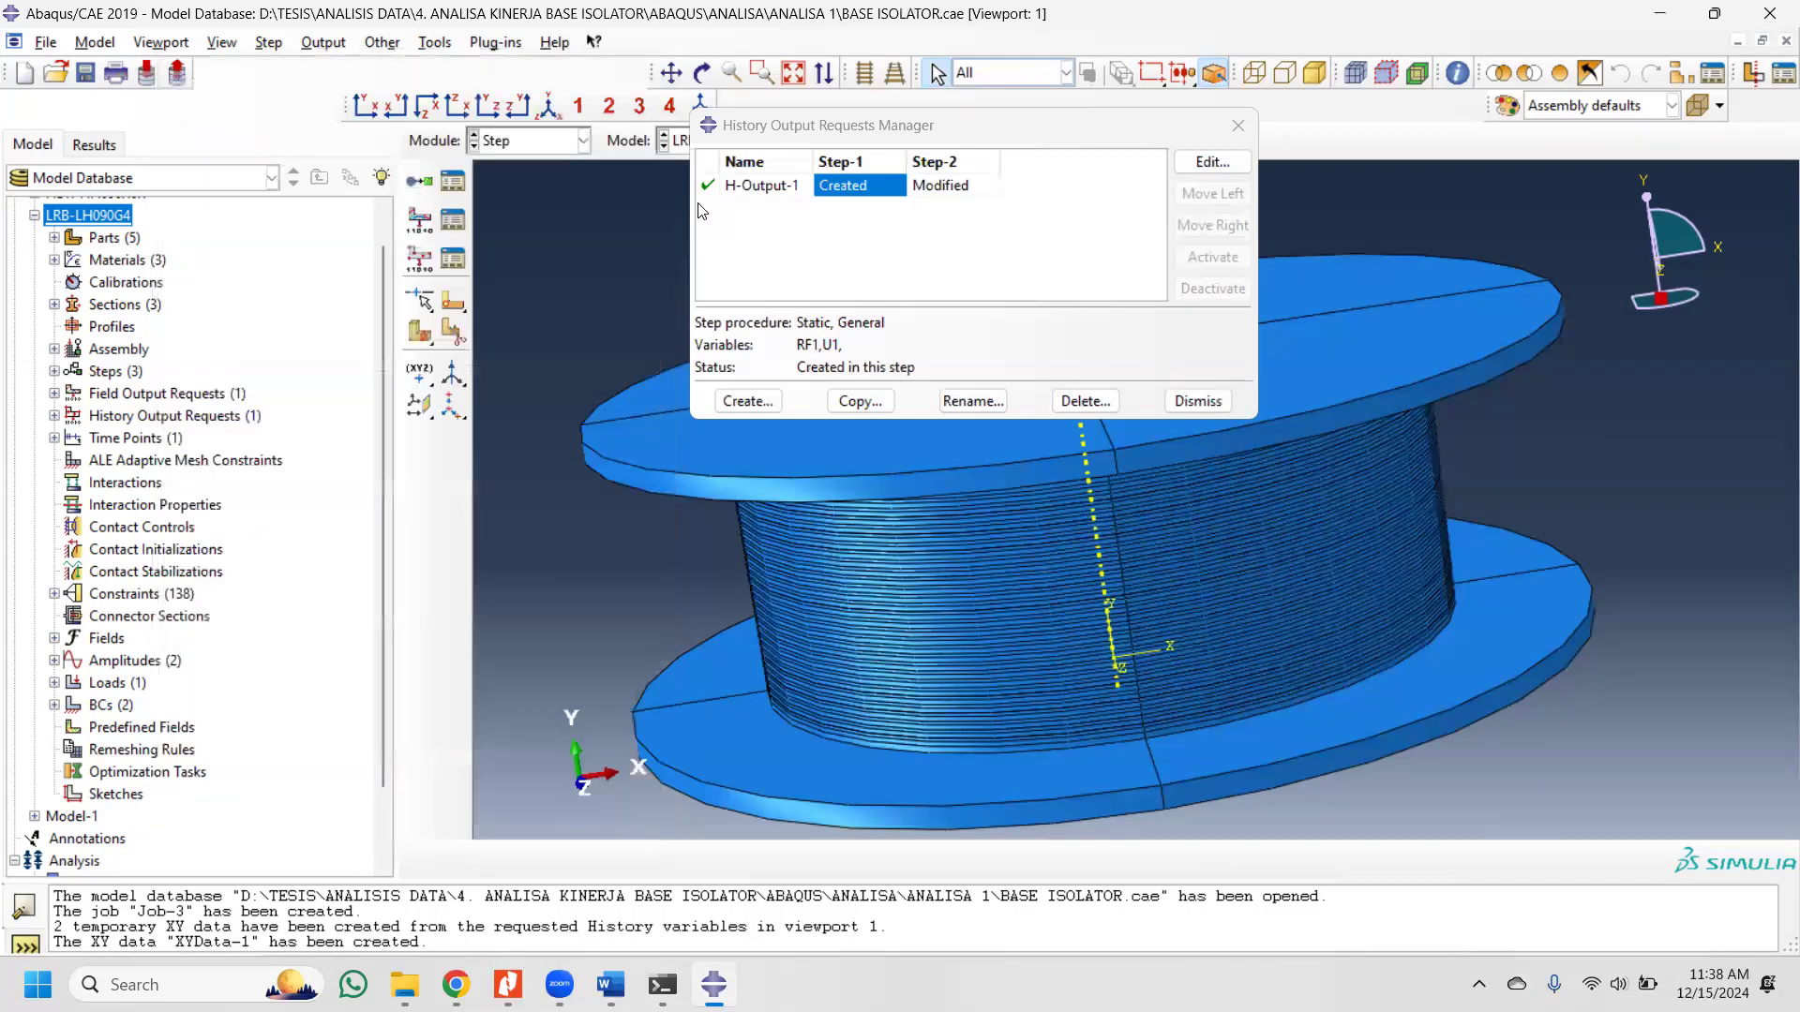
left_click(1238, 125)
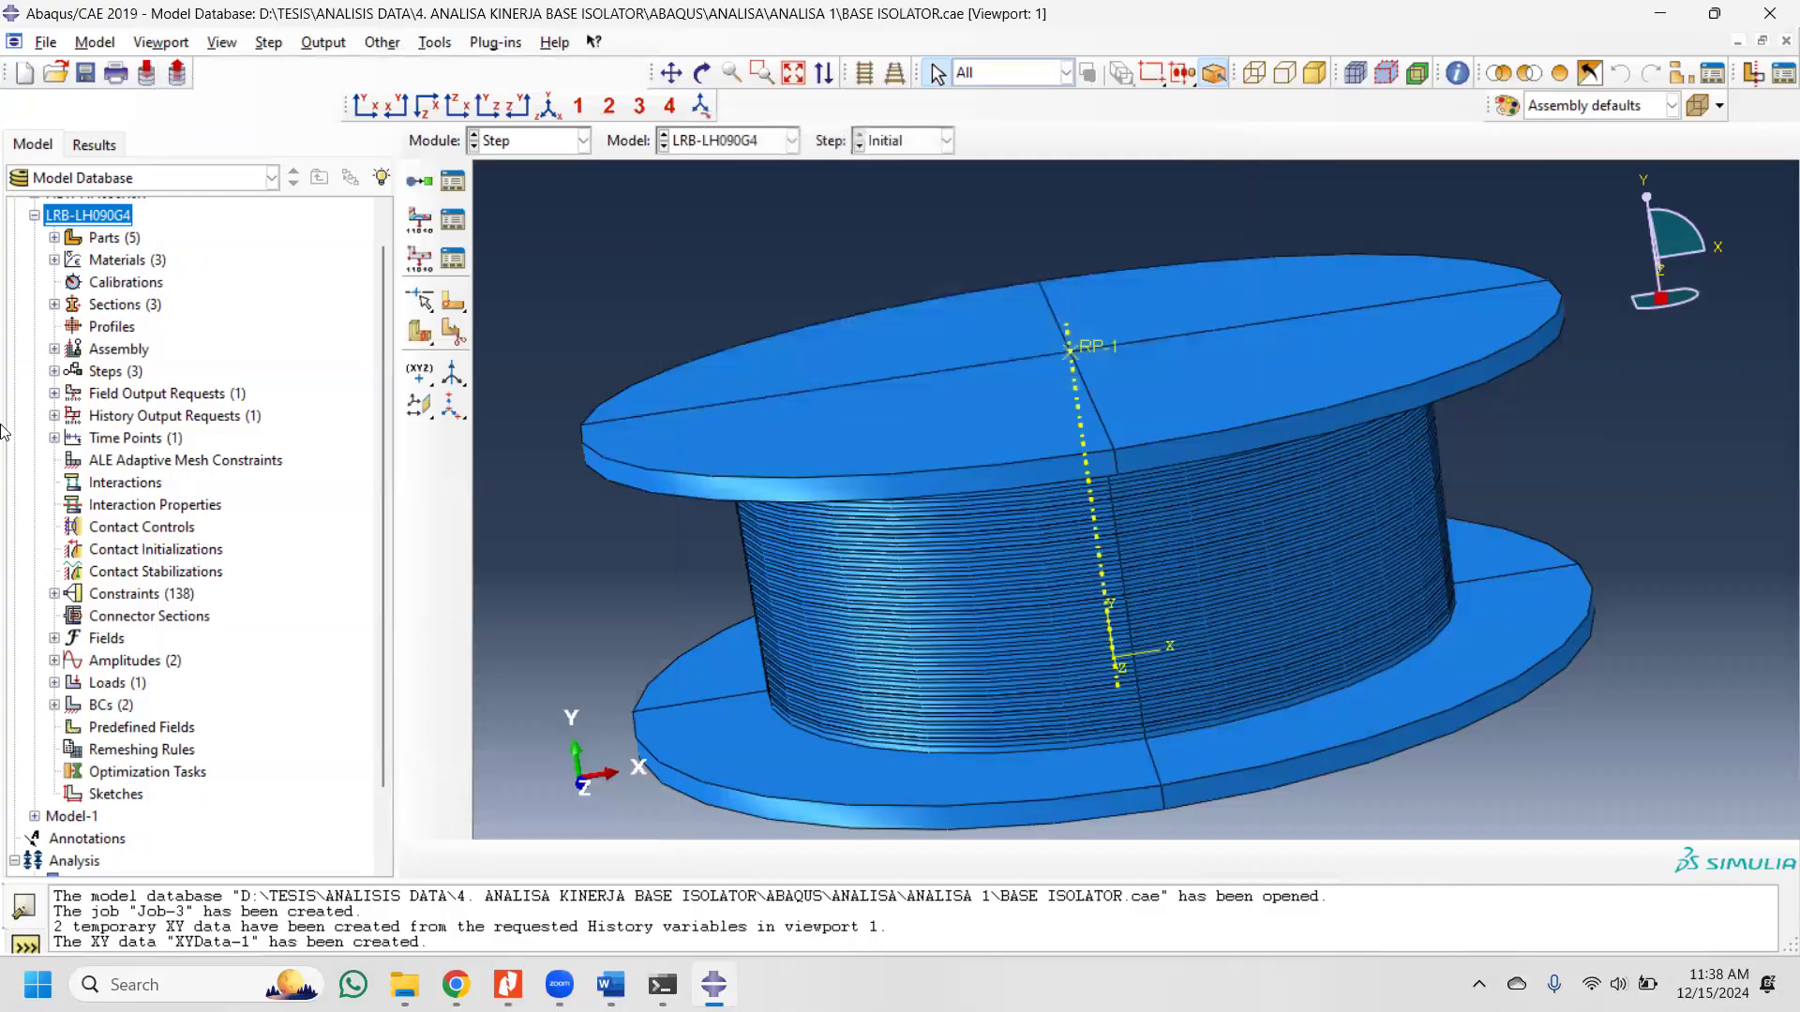
Step: Review the tabular time and amplitude data of amplitude AMP-1, and close it without changes
left_click(54, 660)
double_click(95, 681)
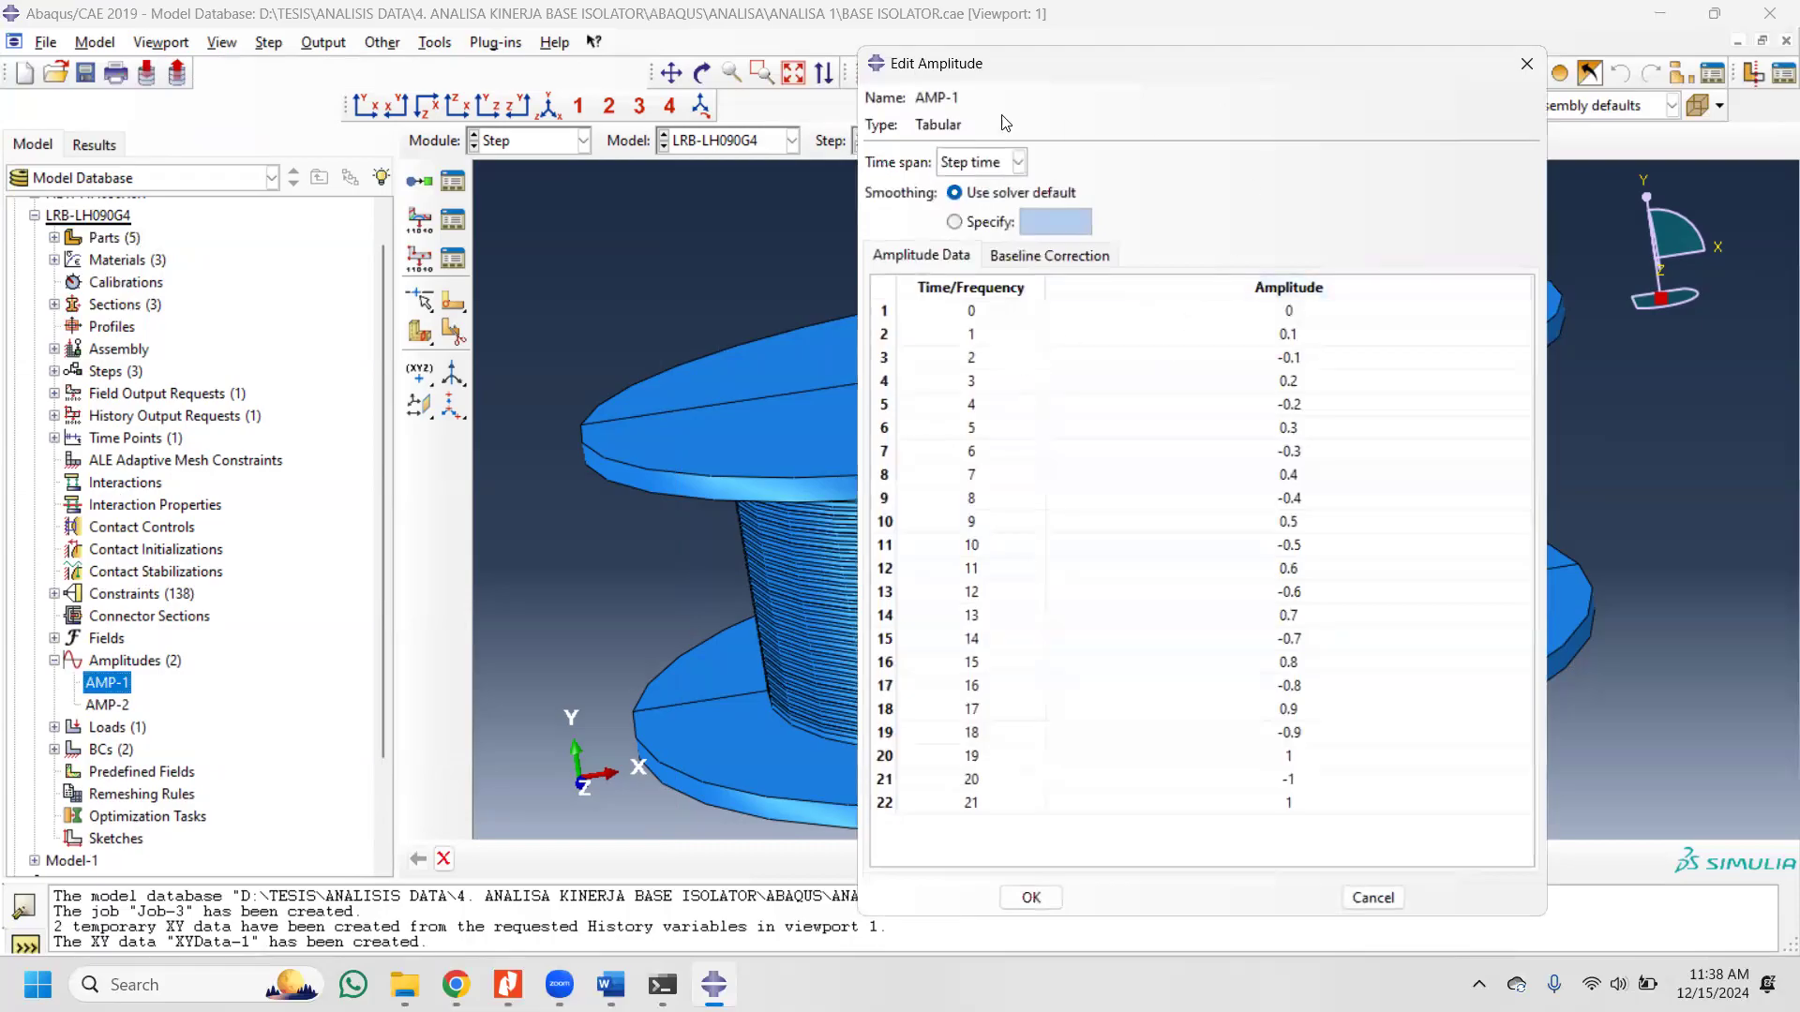
left_click_drag(1044, 78, 394, 83)
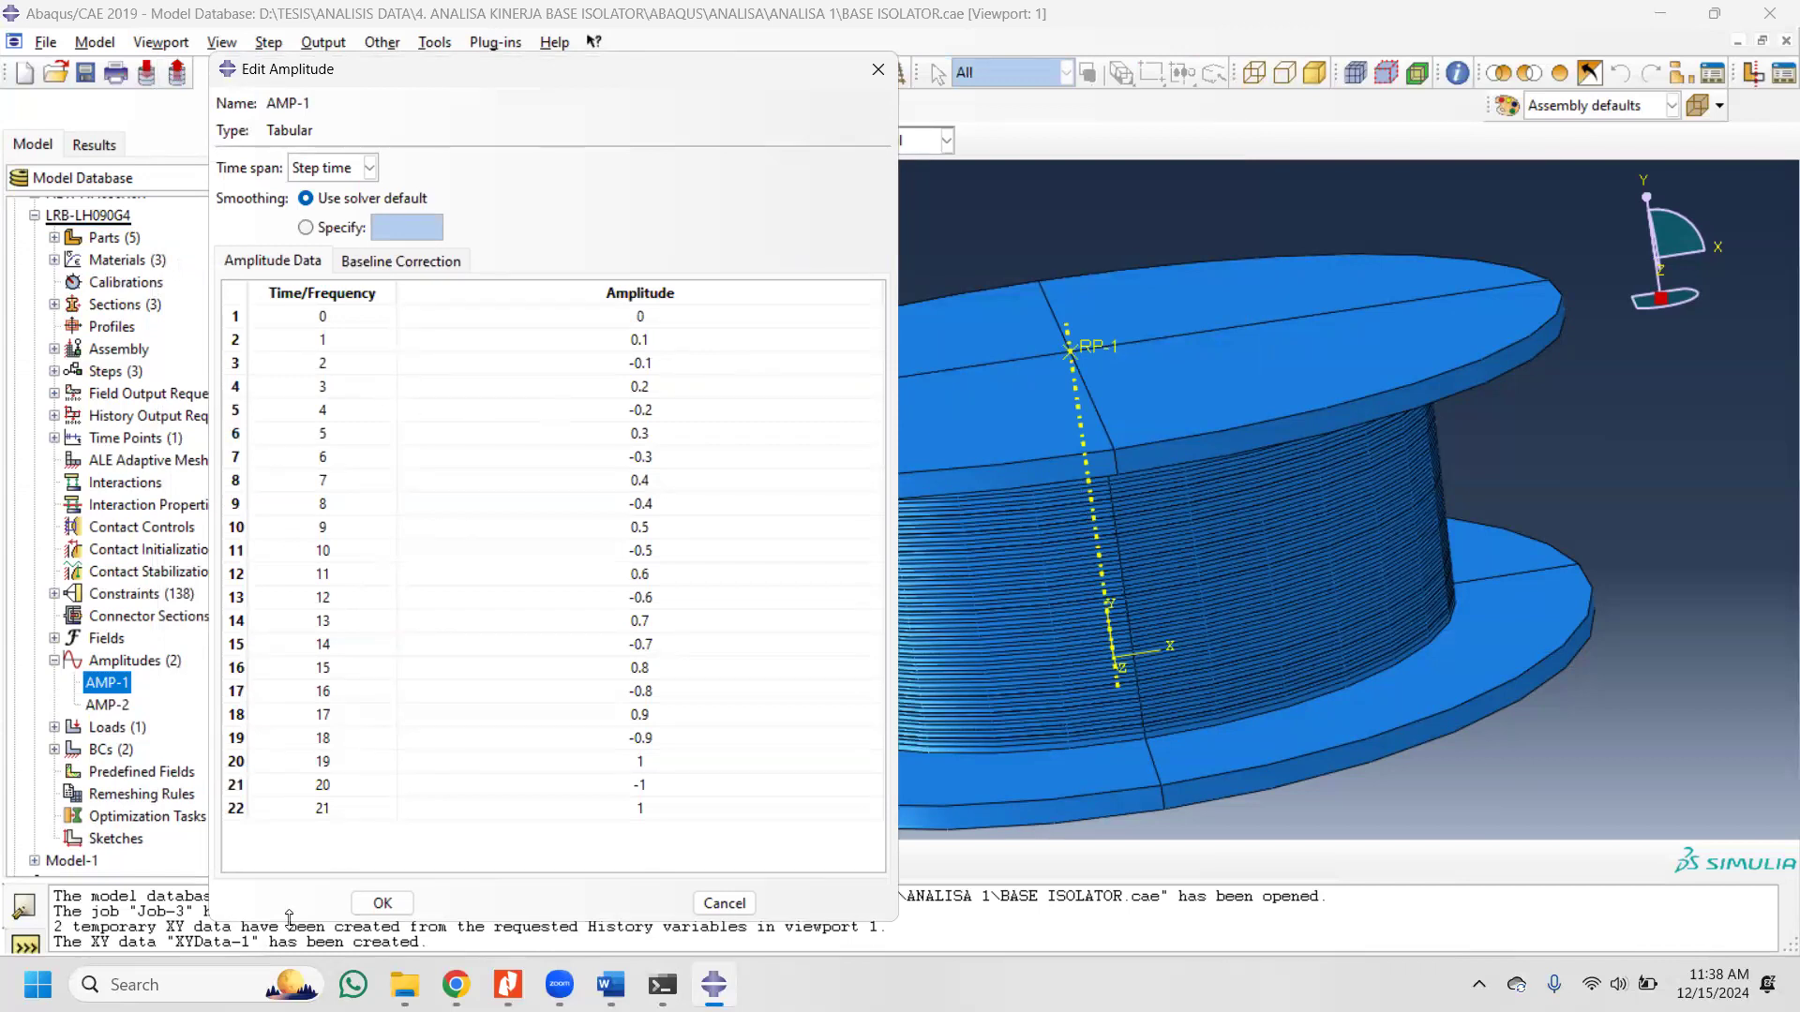
left_click(322, 806)
type("21")
left_click(708, 897)
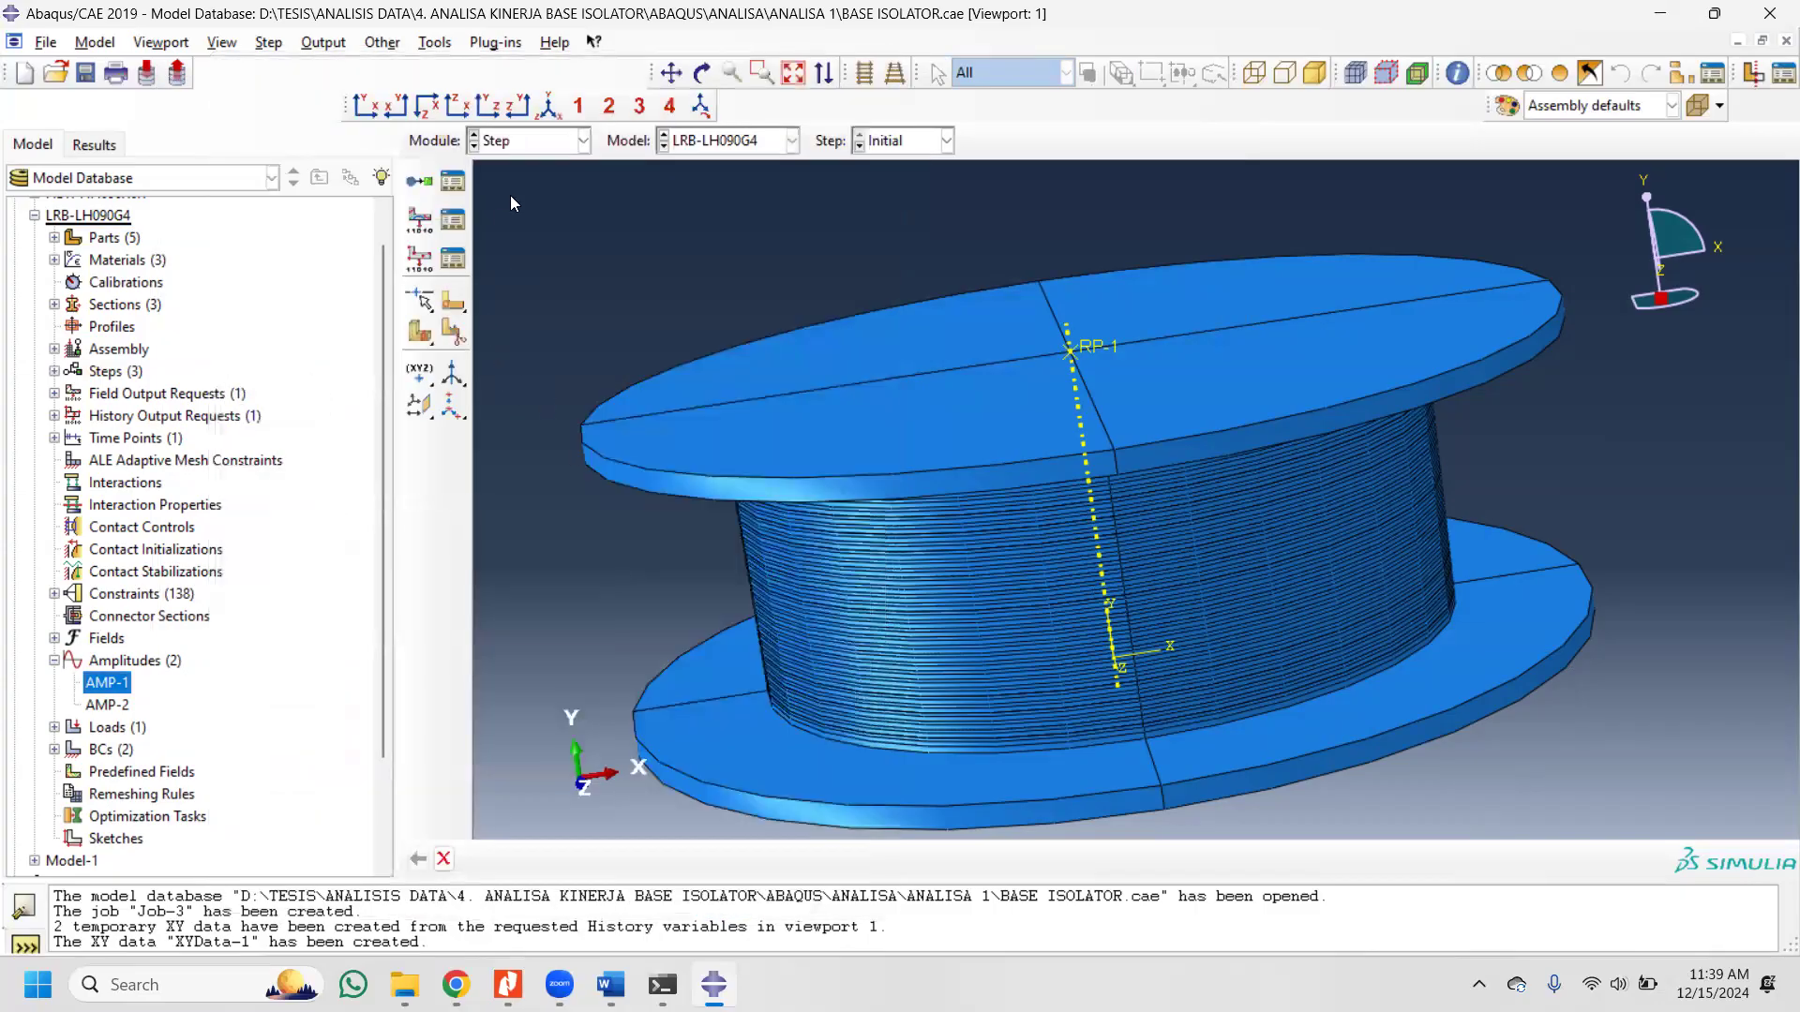
left_click(525, 140)
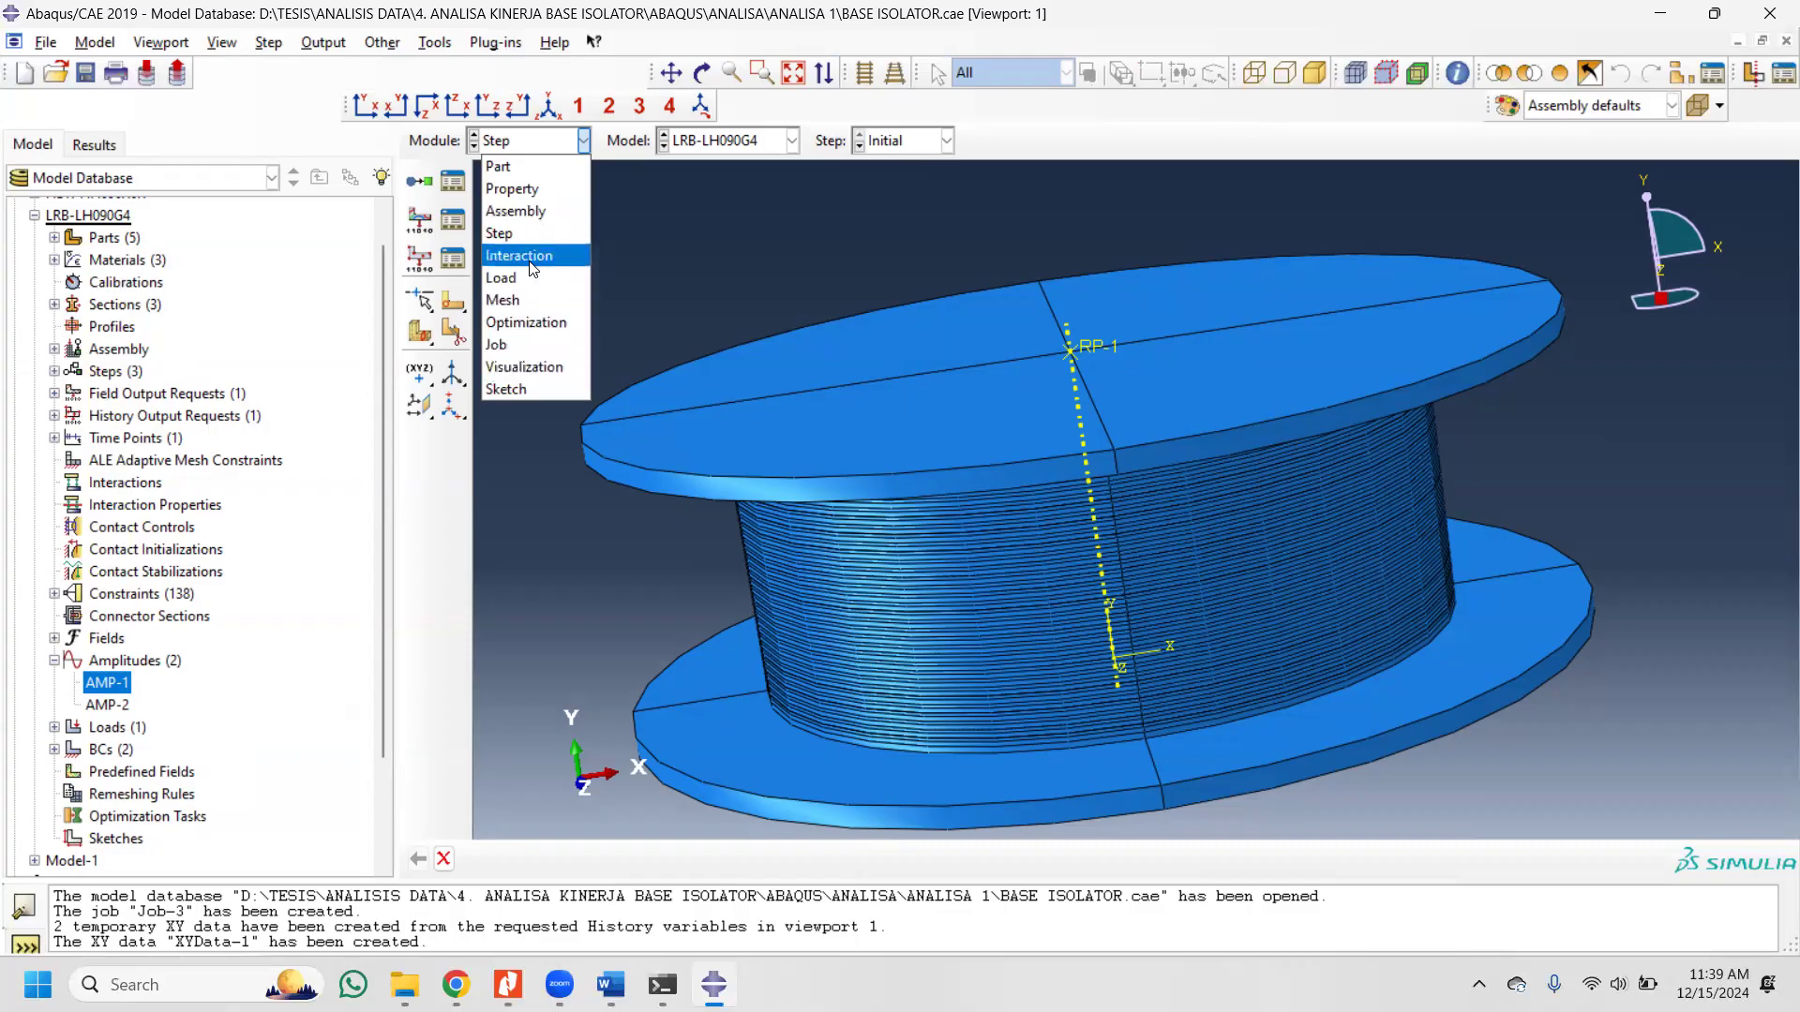
left_click(525, 234)
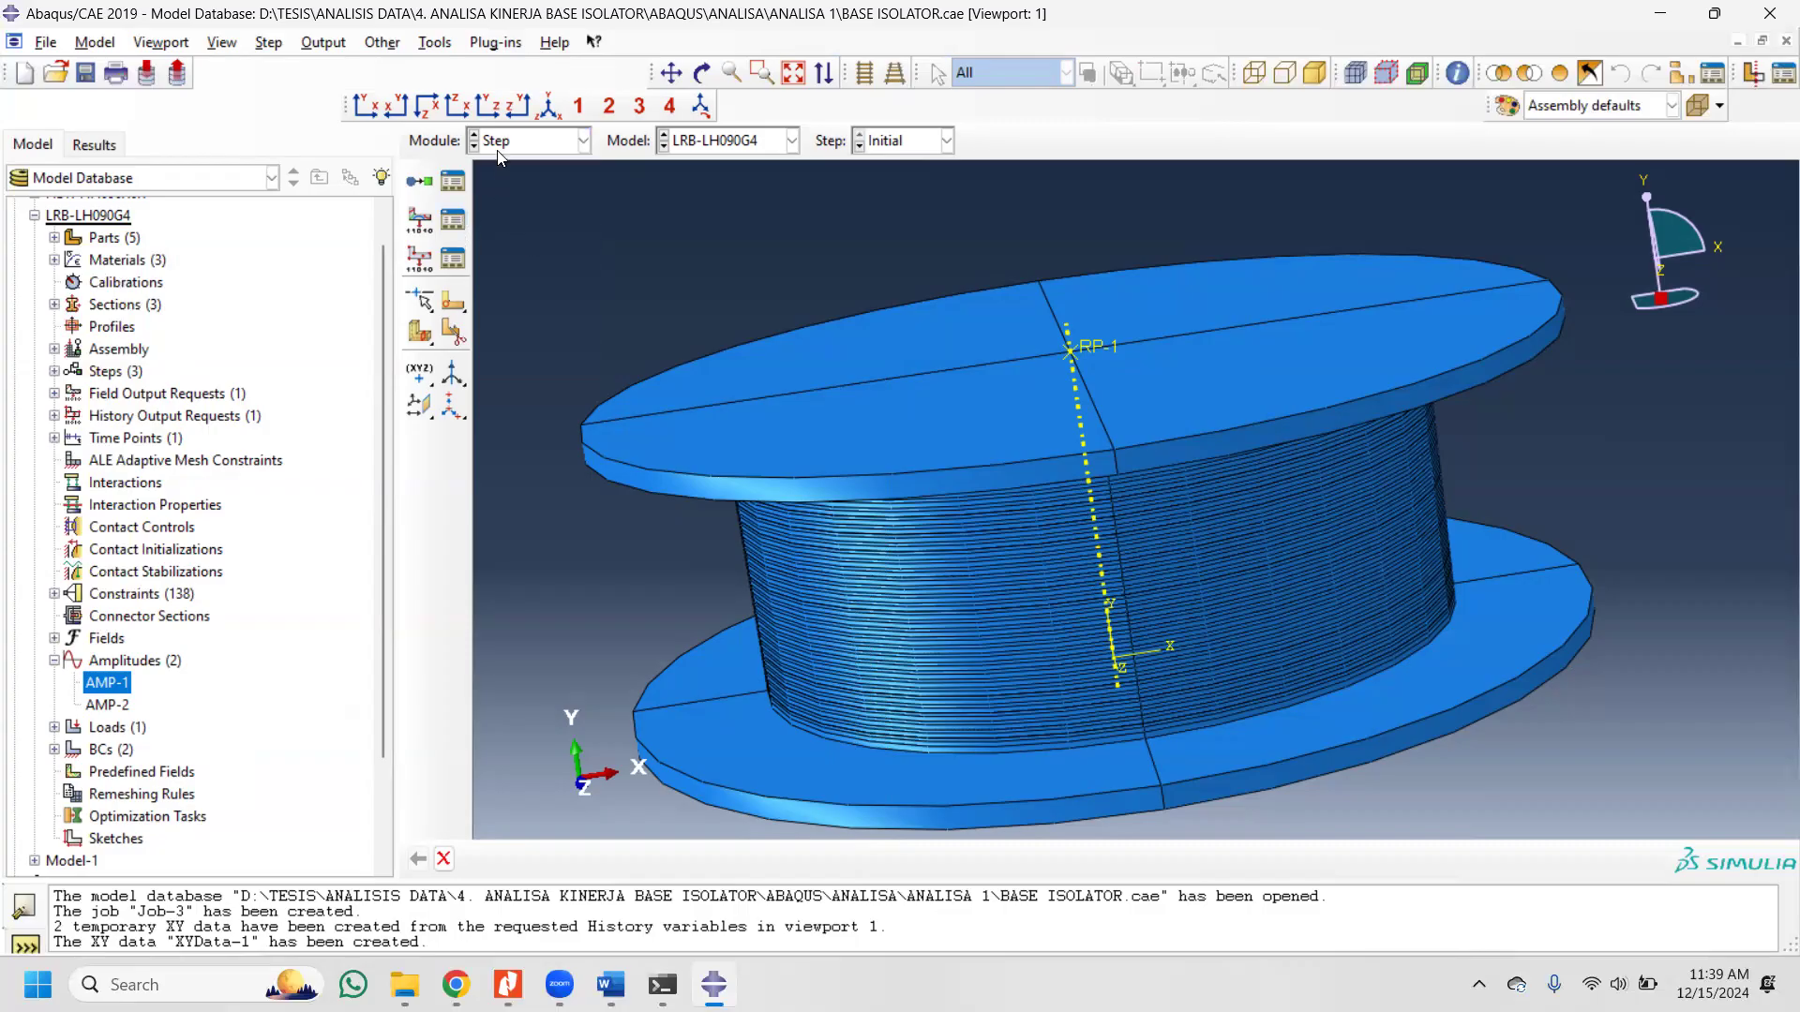
Step: Switch through the Interaction module to the Load module, and close the load case list without creating anything
left_click(498, 140)
left_click(522, 261)
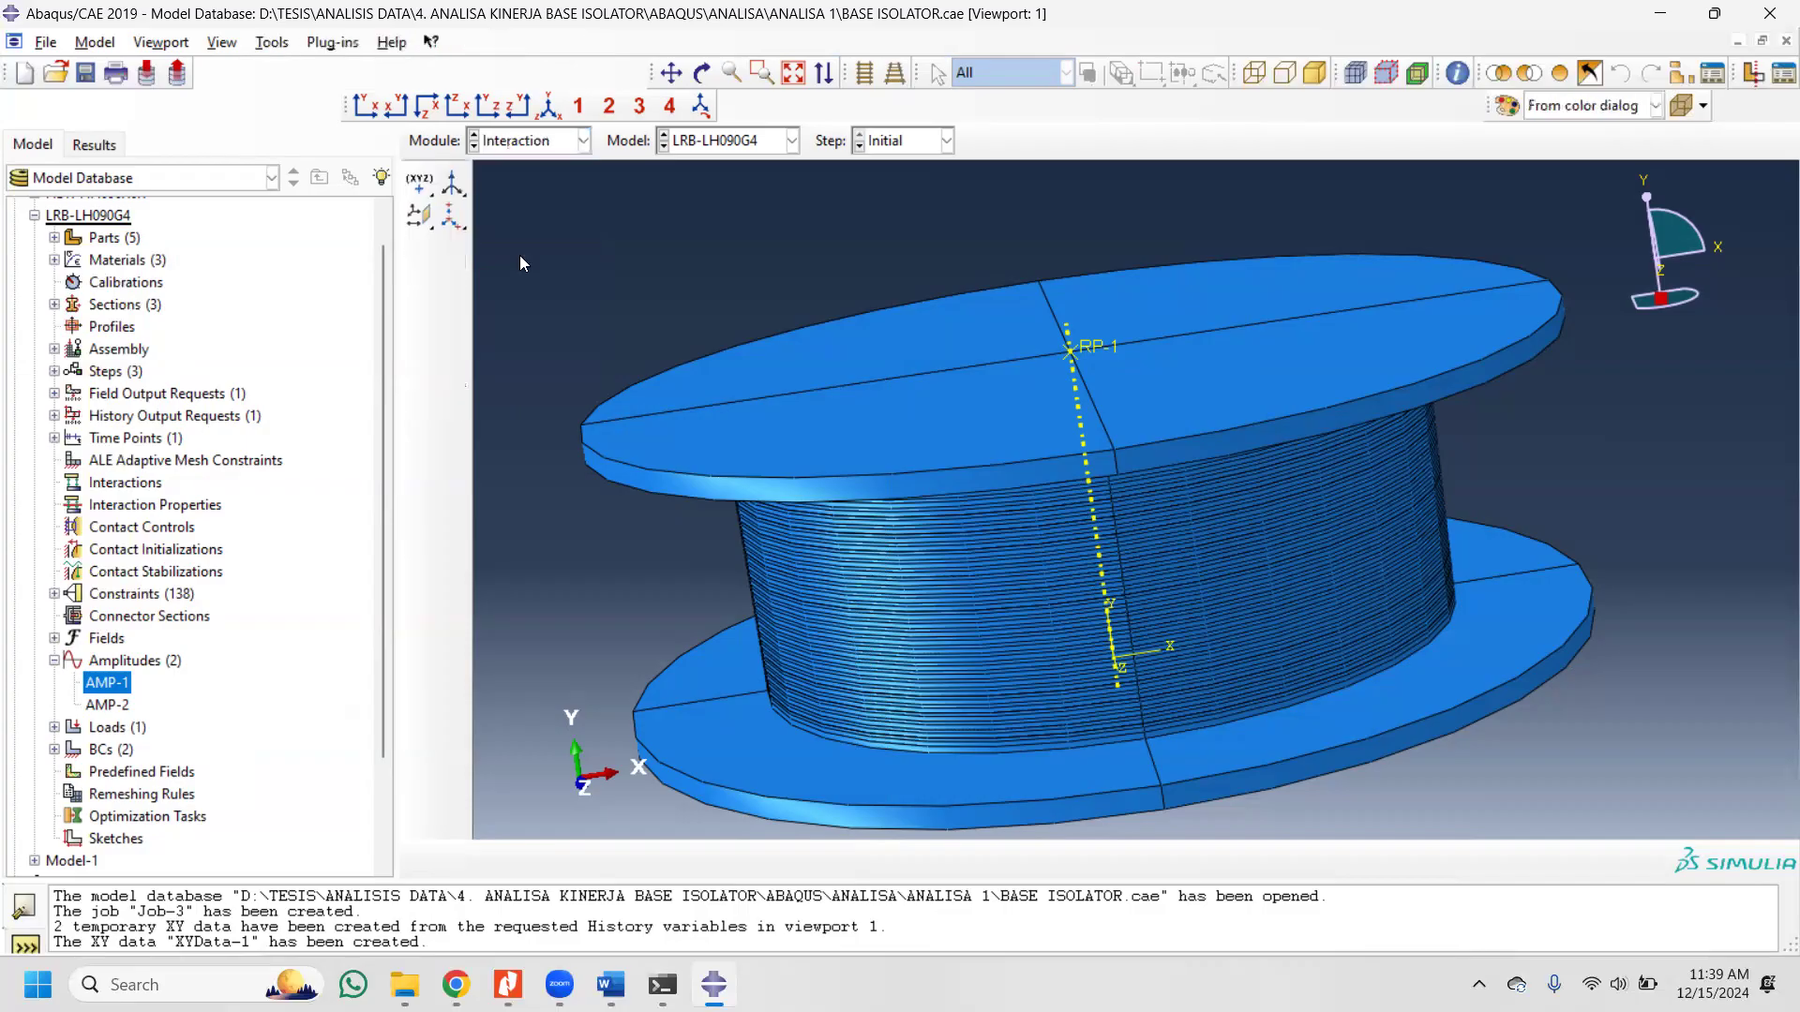
left_click(505, 144)
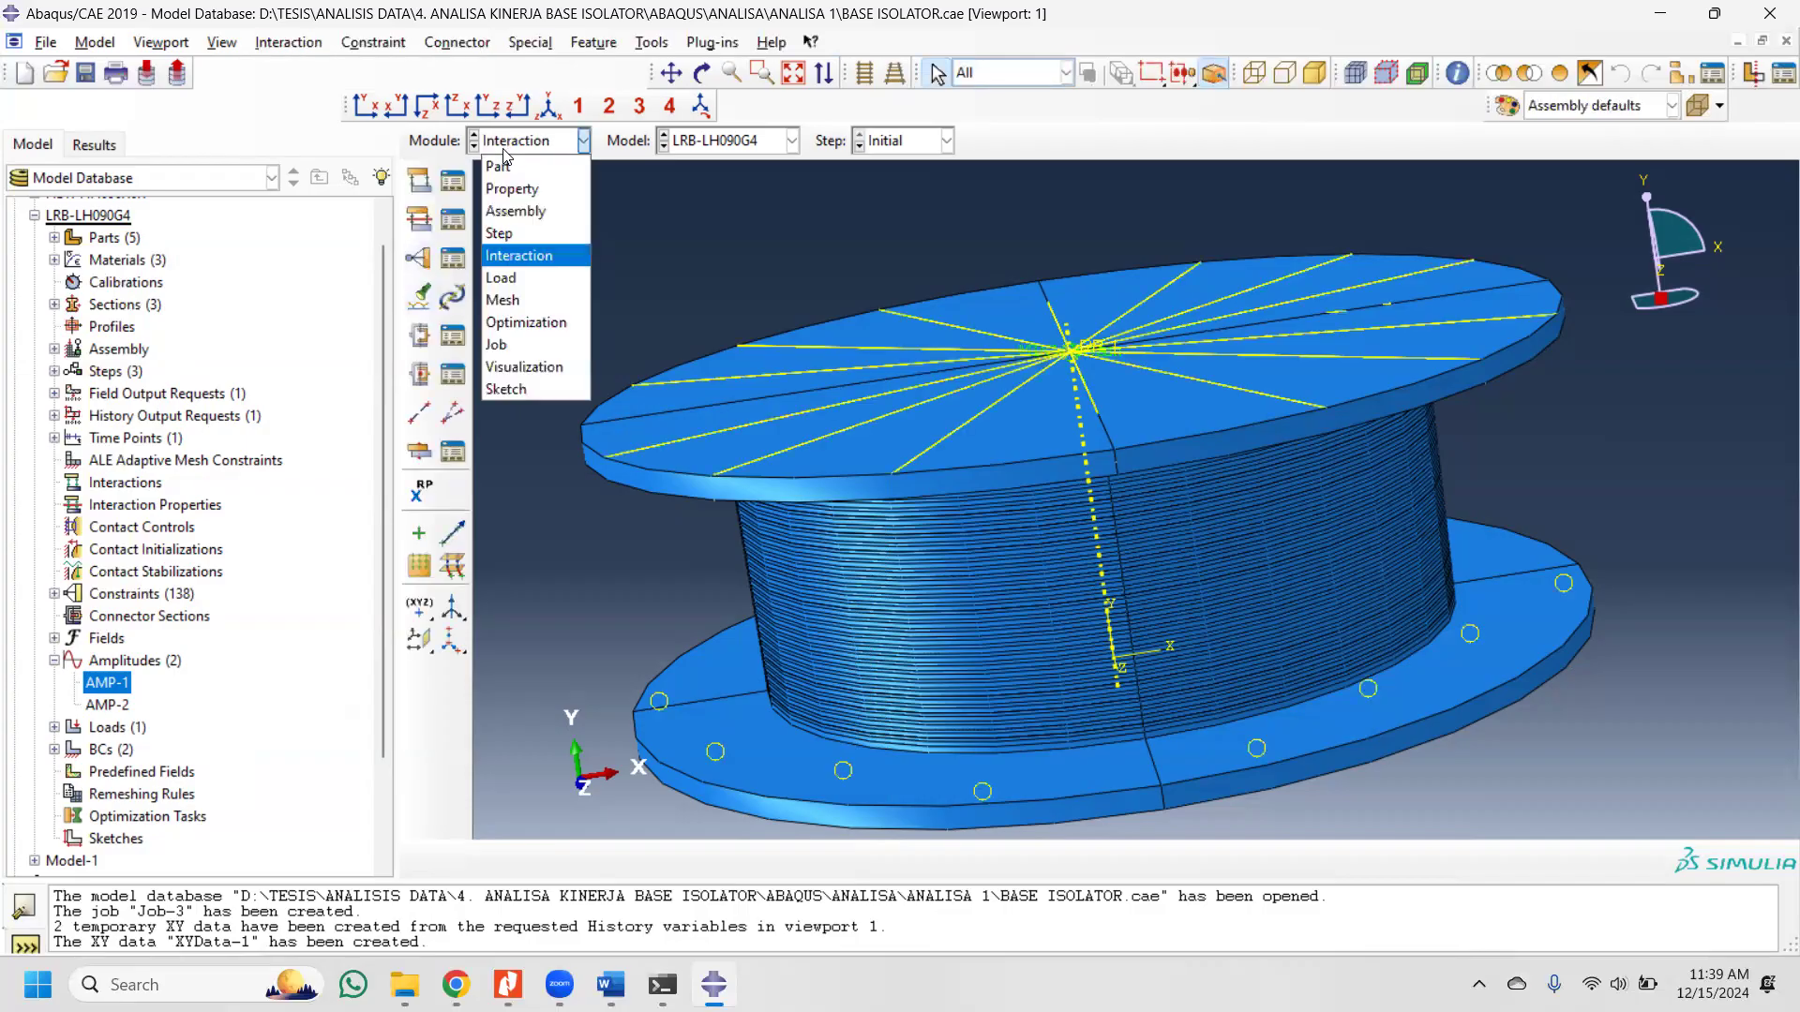
left_click(522, 278)
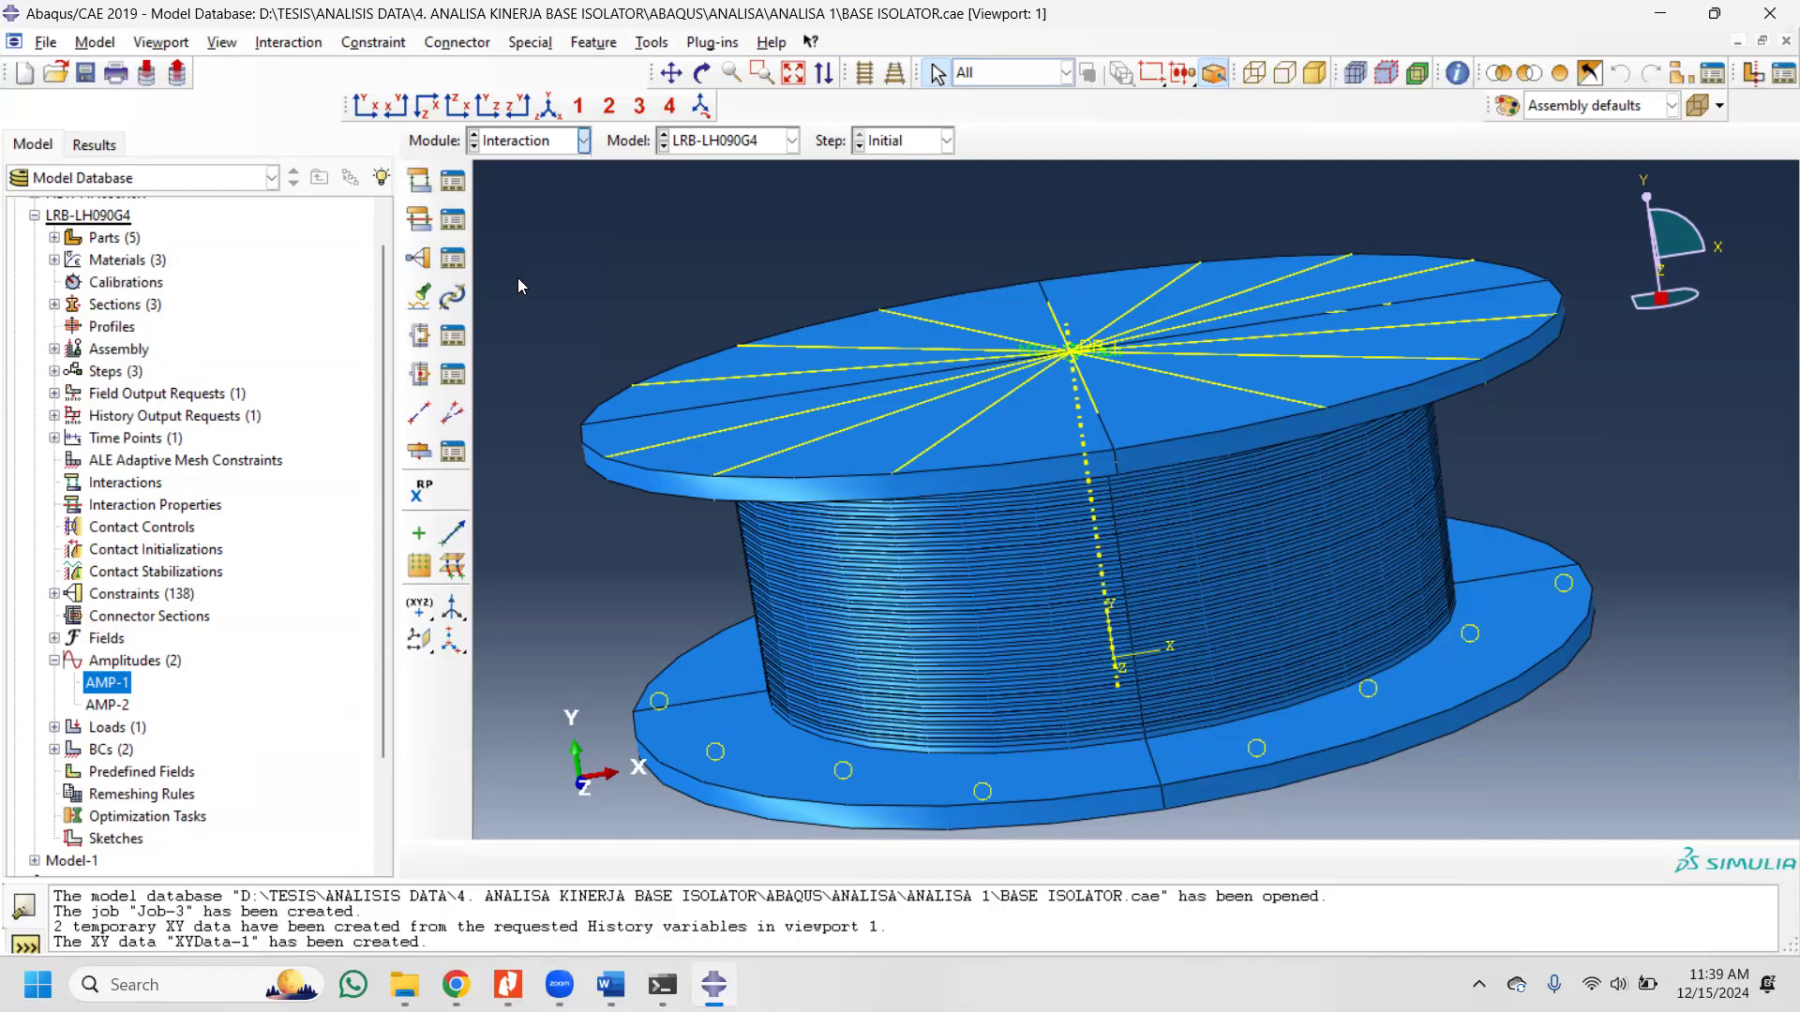
left_click(459, 295)
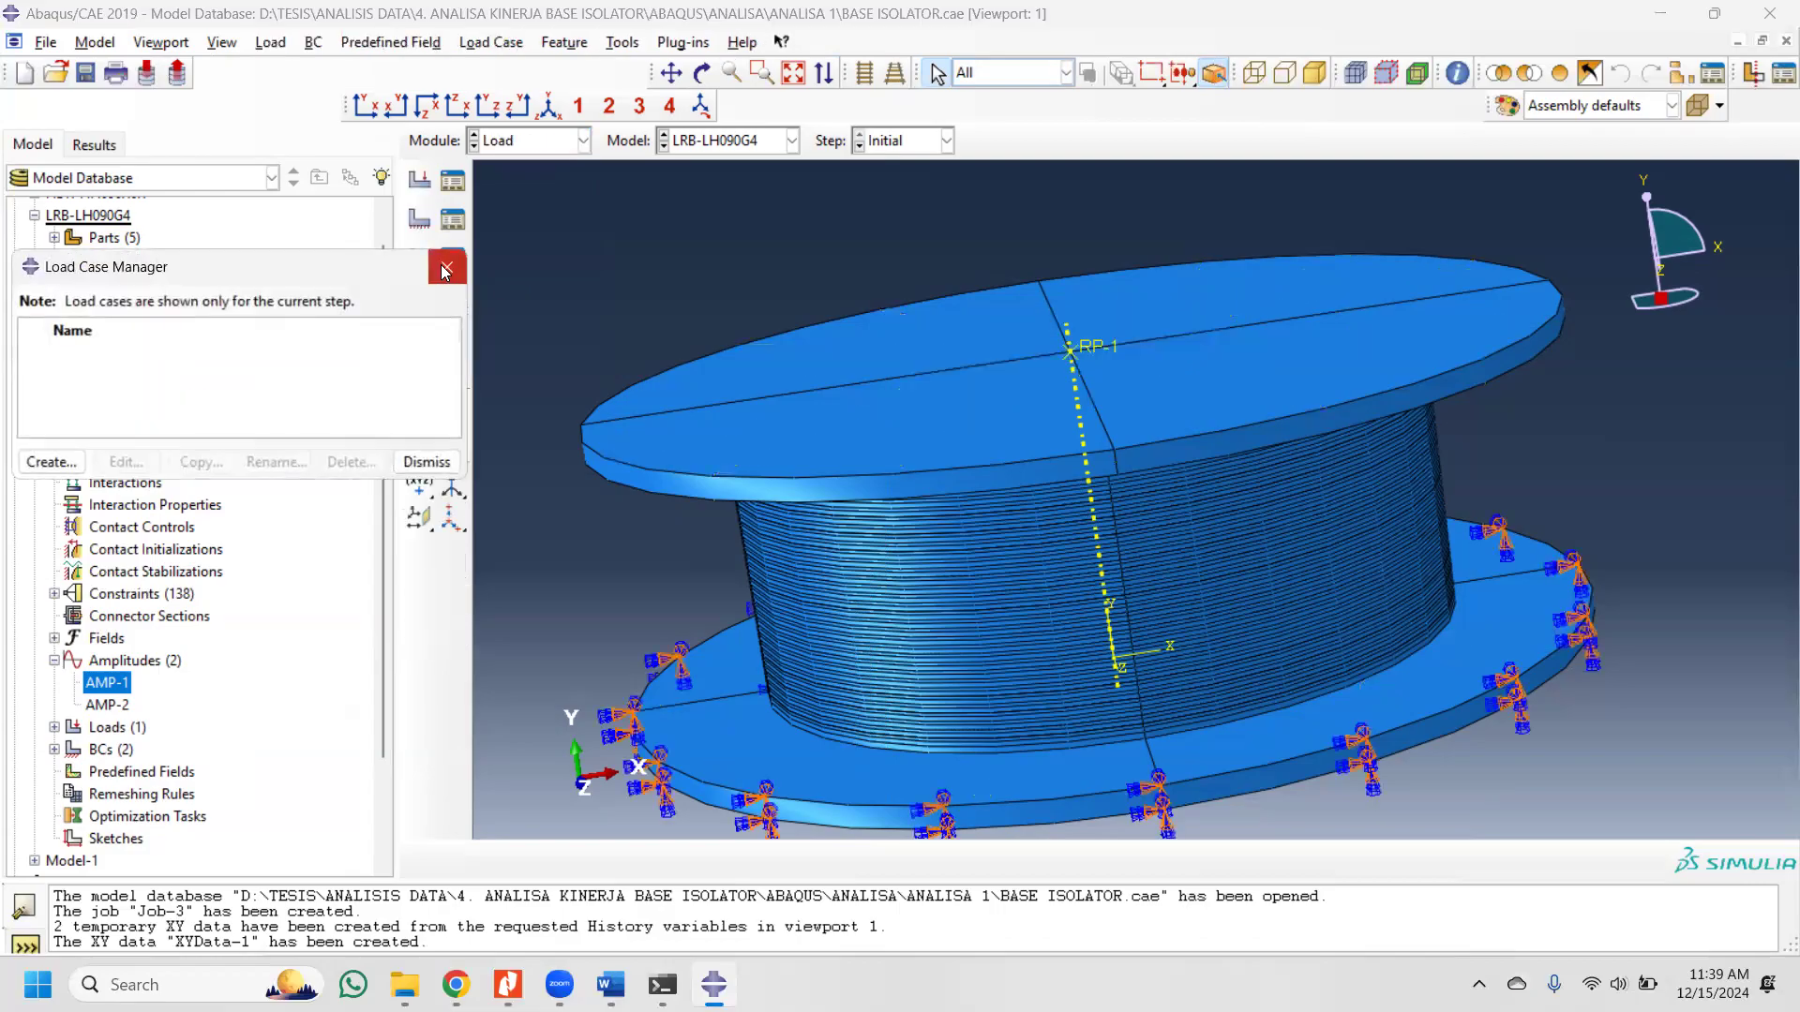
left_click(457, 259)
left_click(566, 335)
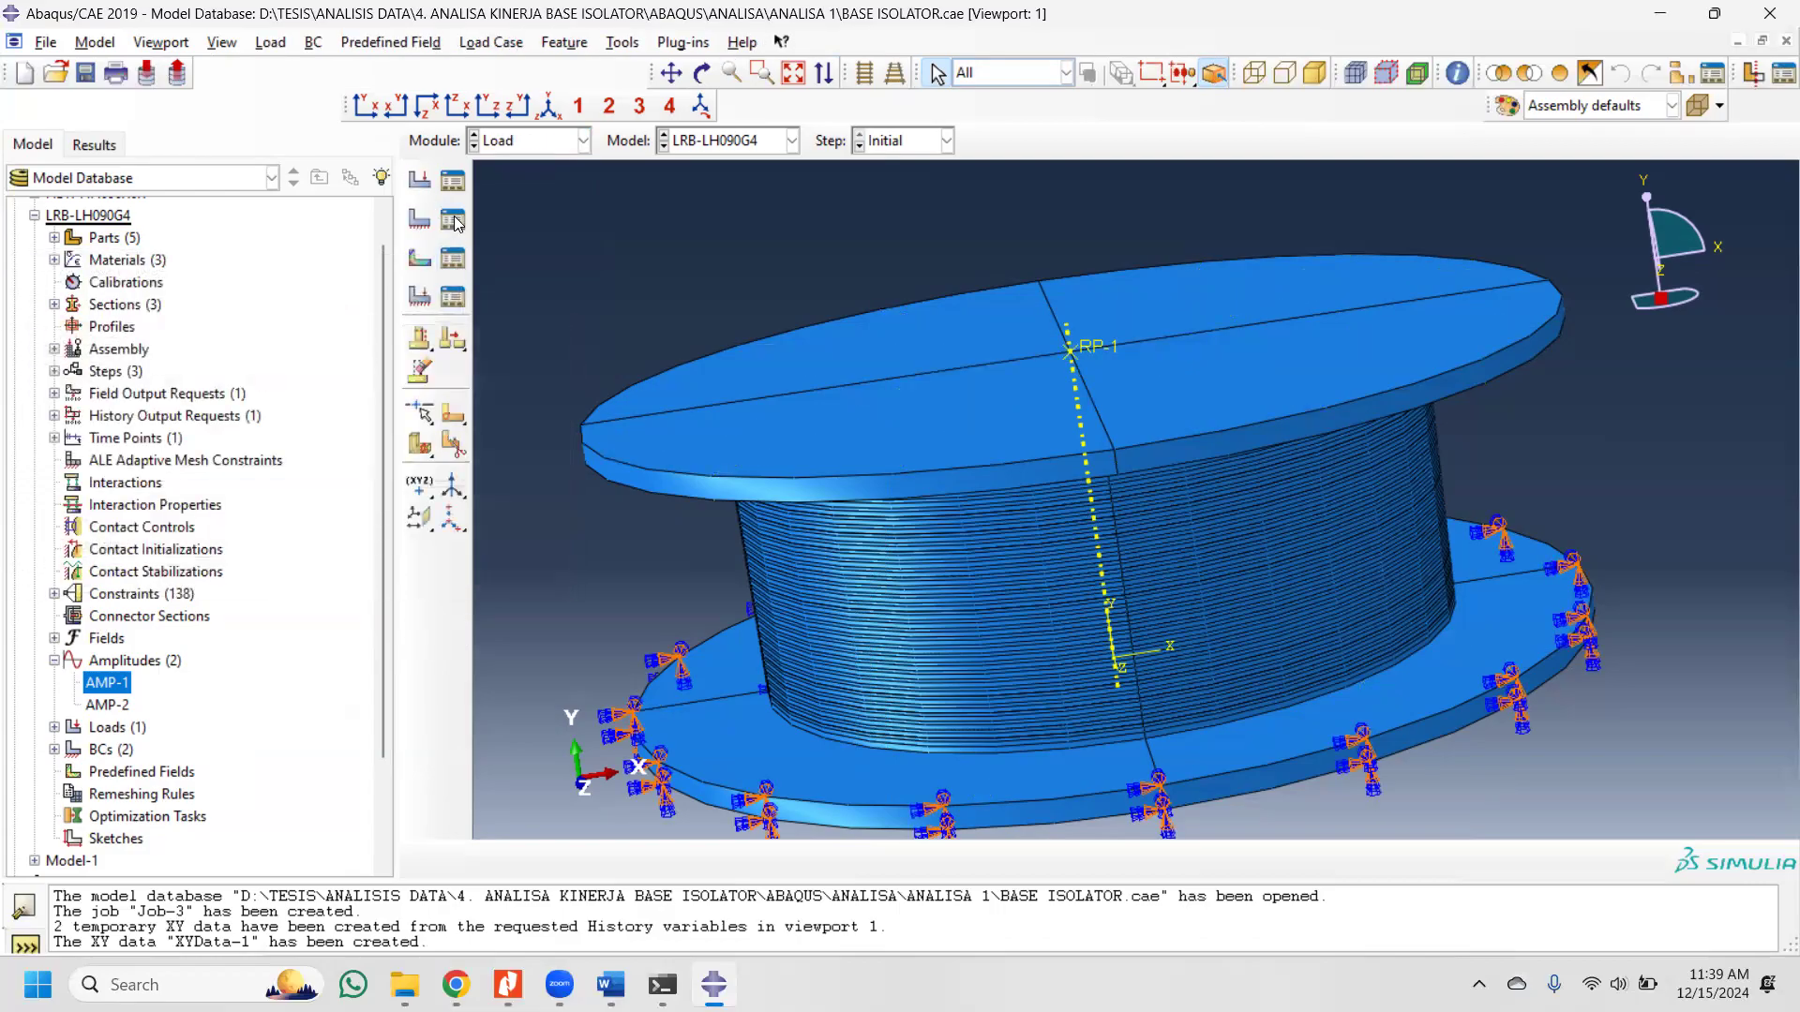
Step: Review the encastre boundary condition Disp-BC-1 in the Initial step, and close its settings without changes
left_click(452, 218)
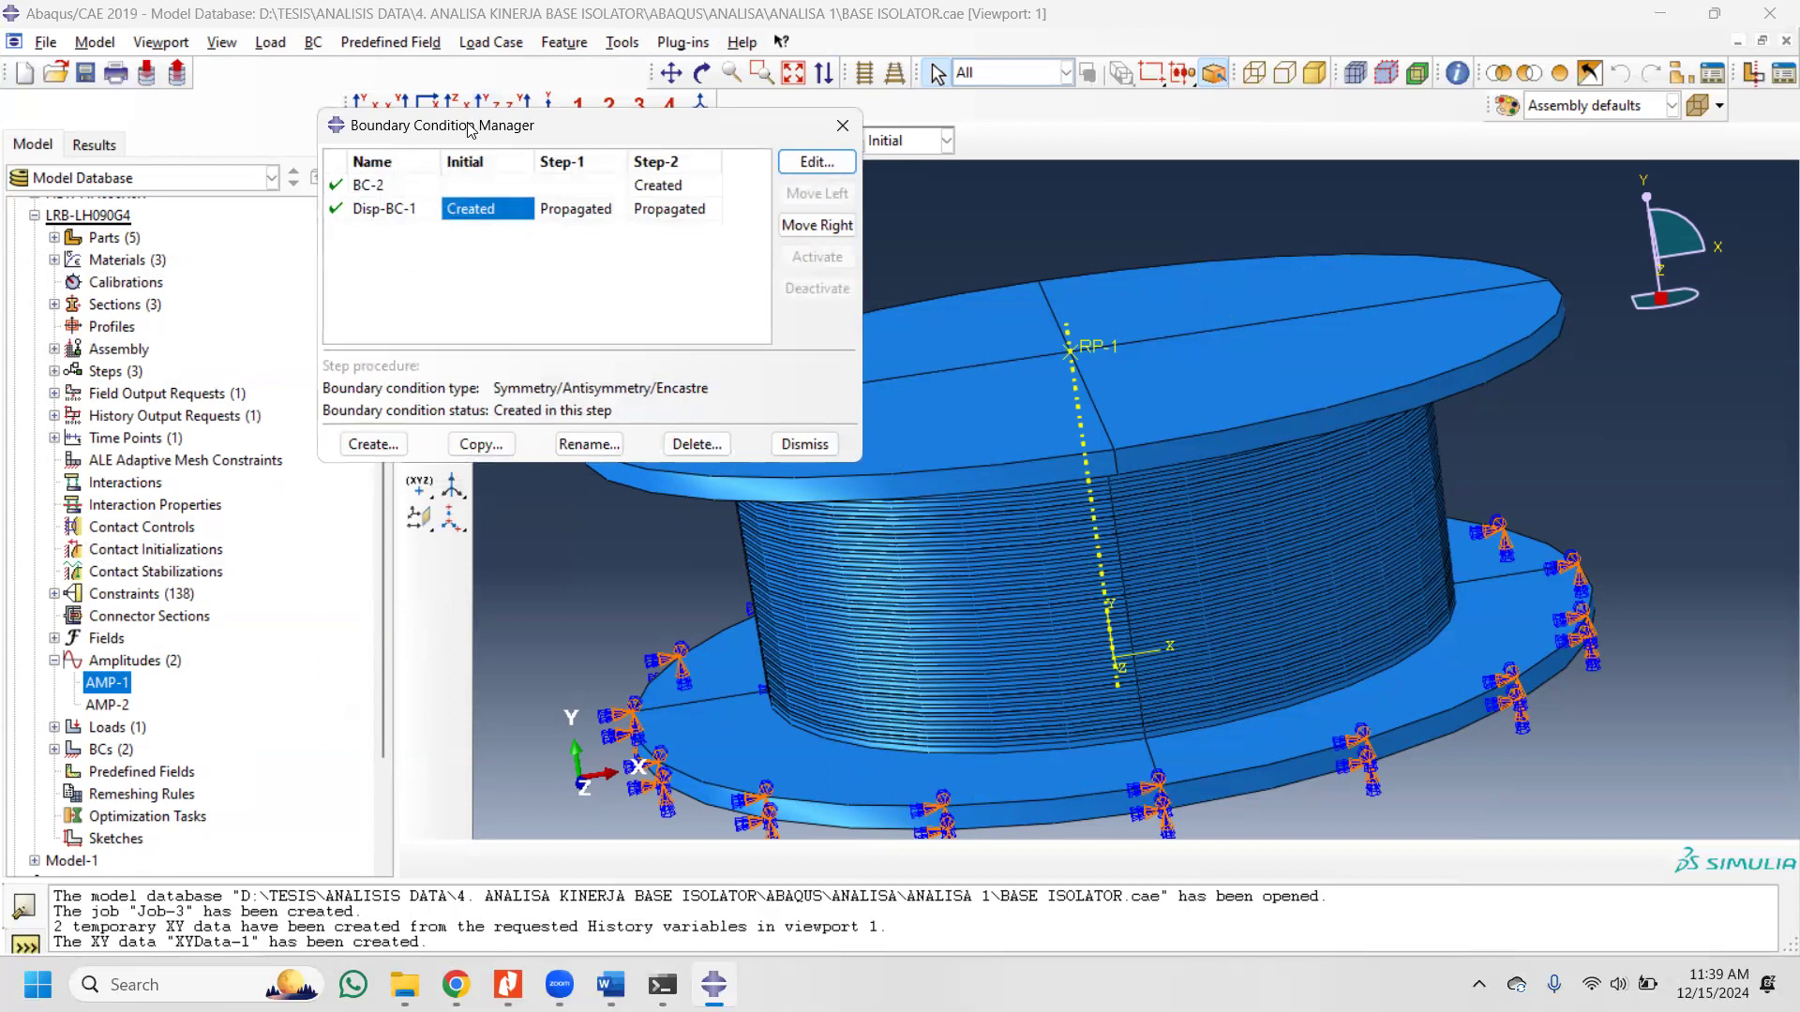
left_click_drag(472, 129, 359, 67)
left_click(703, 100)
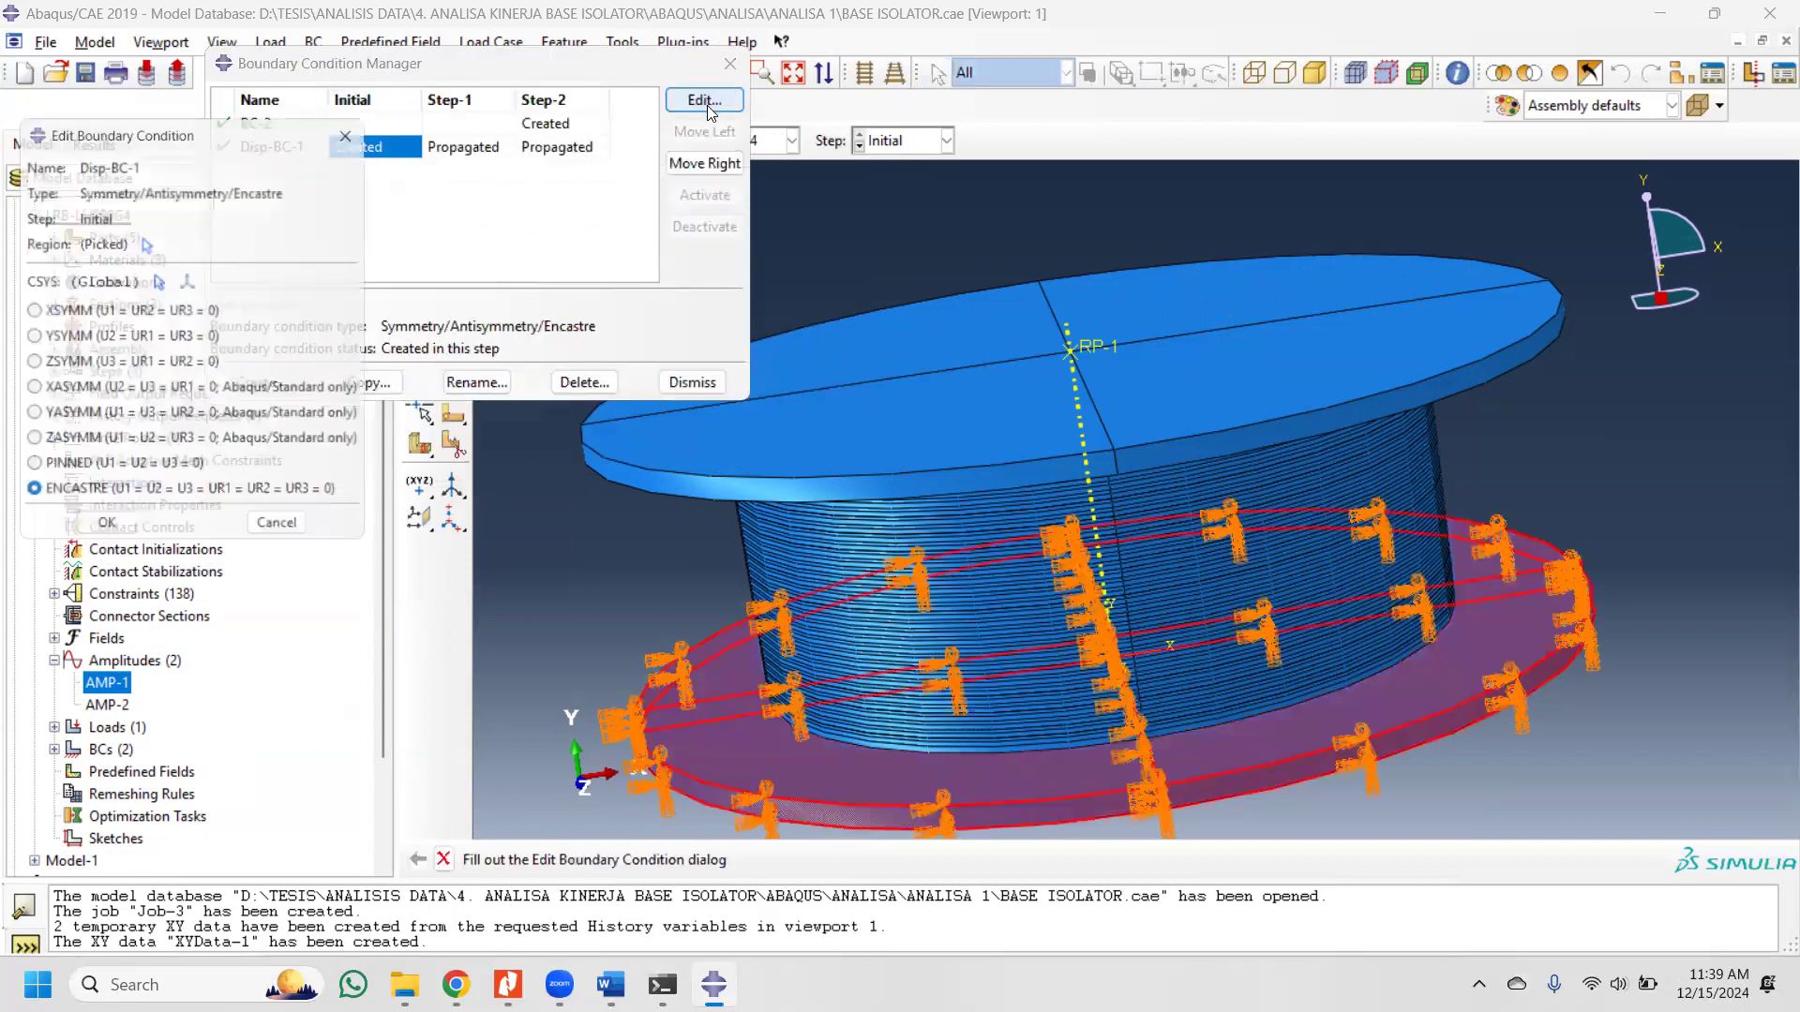
left_click(357, 124)
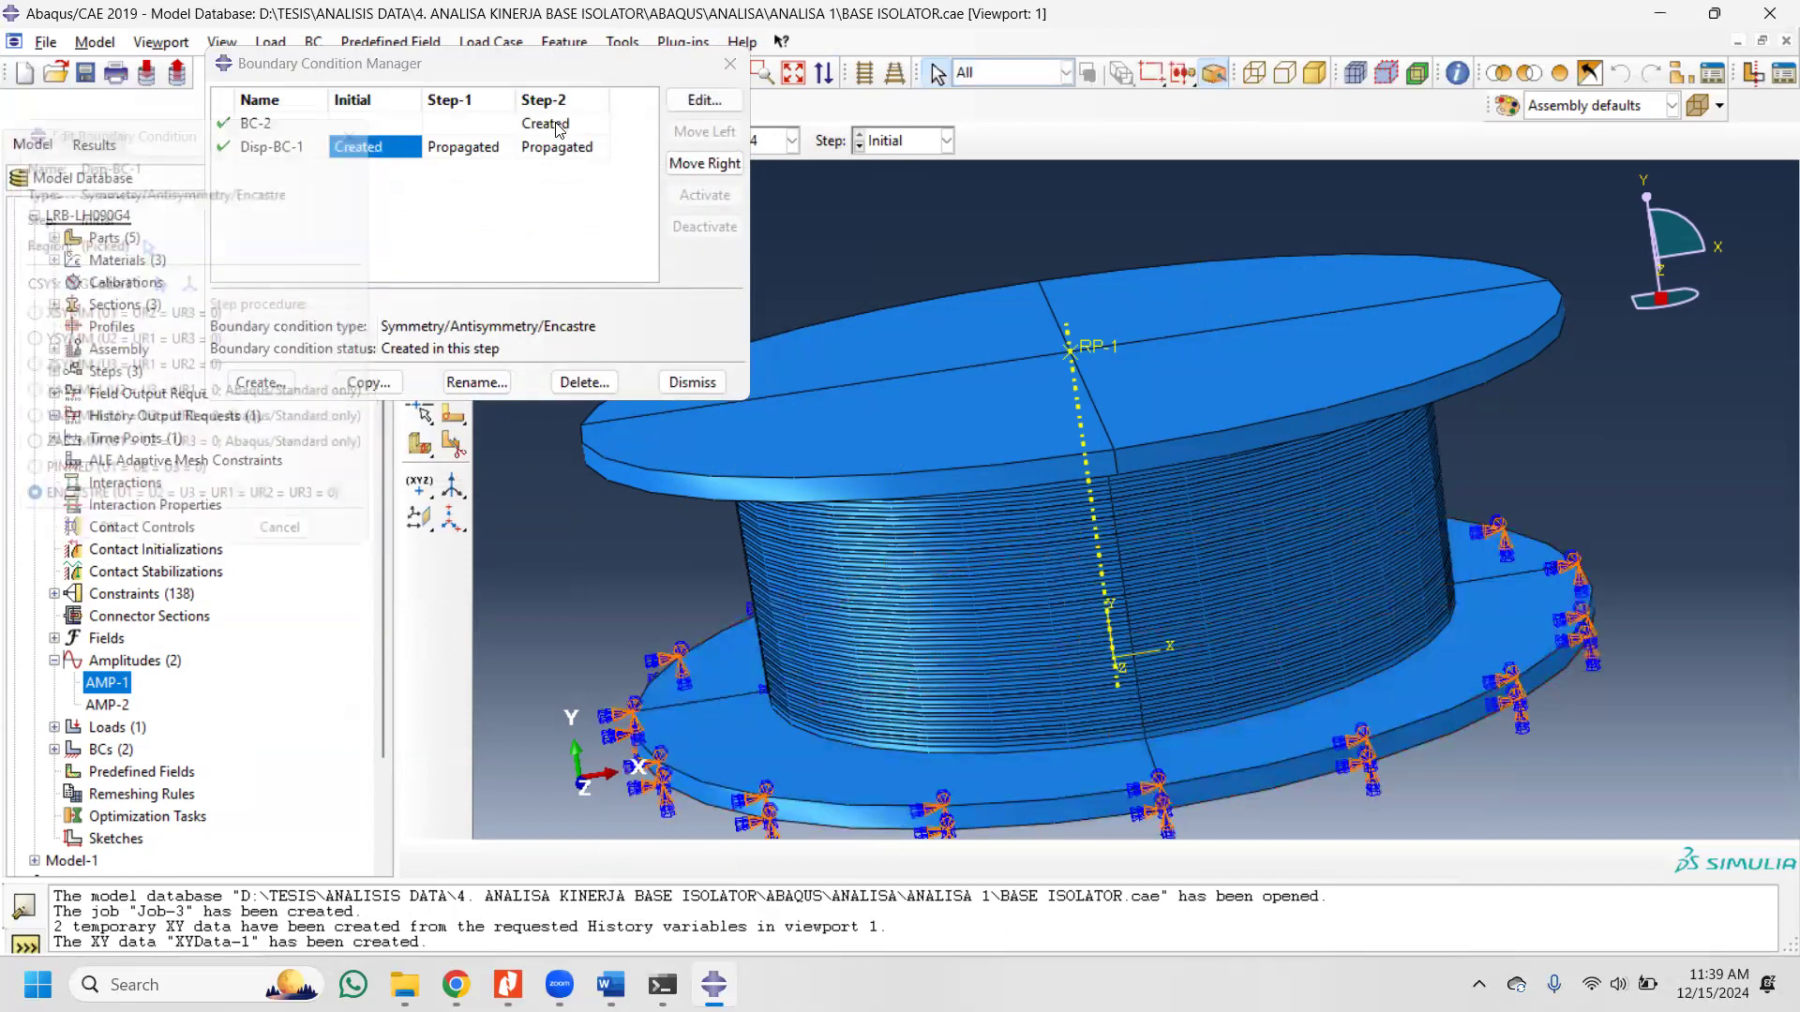
Step: Review the Step-2 displacement settings of boundary condition BC-2, and close them and the boundary condition manager without changes
left_click(563, 123)
left_click(704, 100)
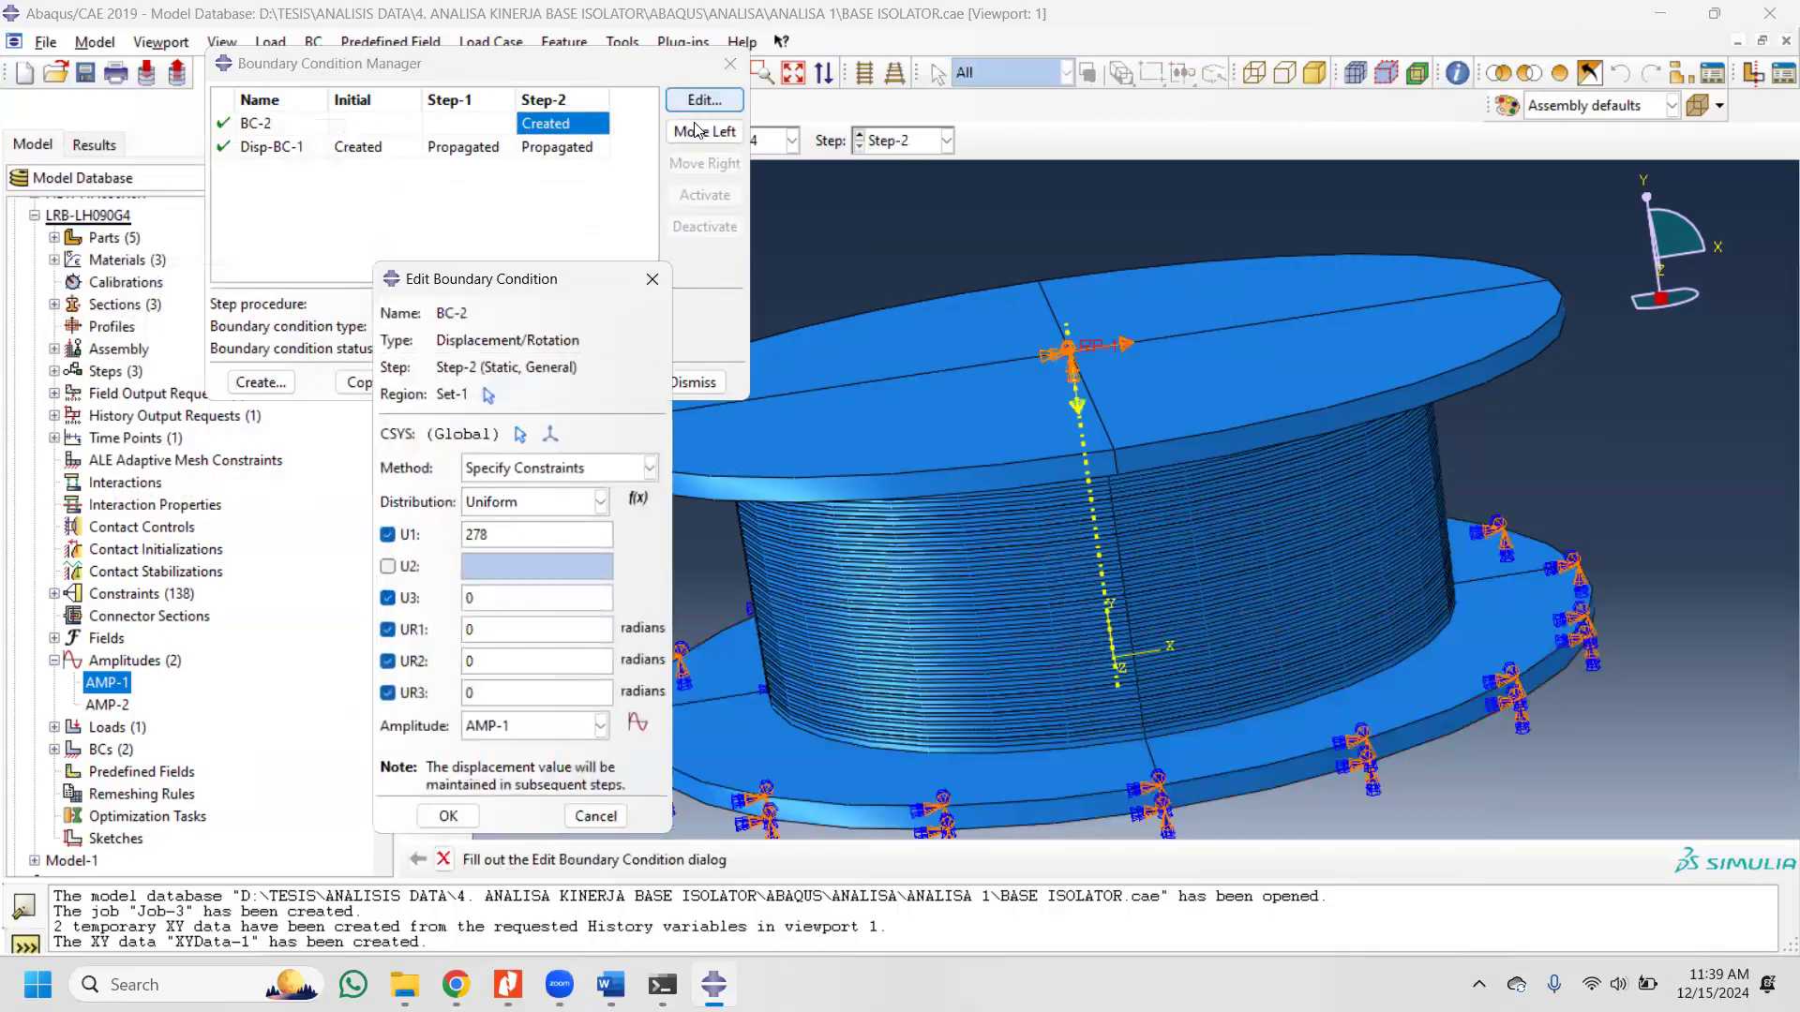
left_click(651, 280)
left_click(694, 383)
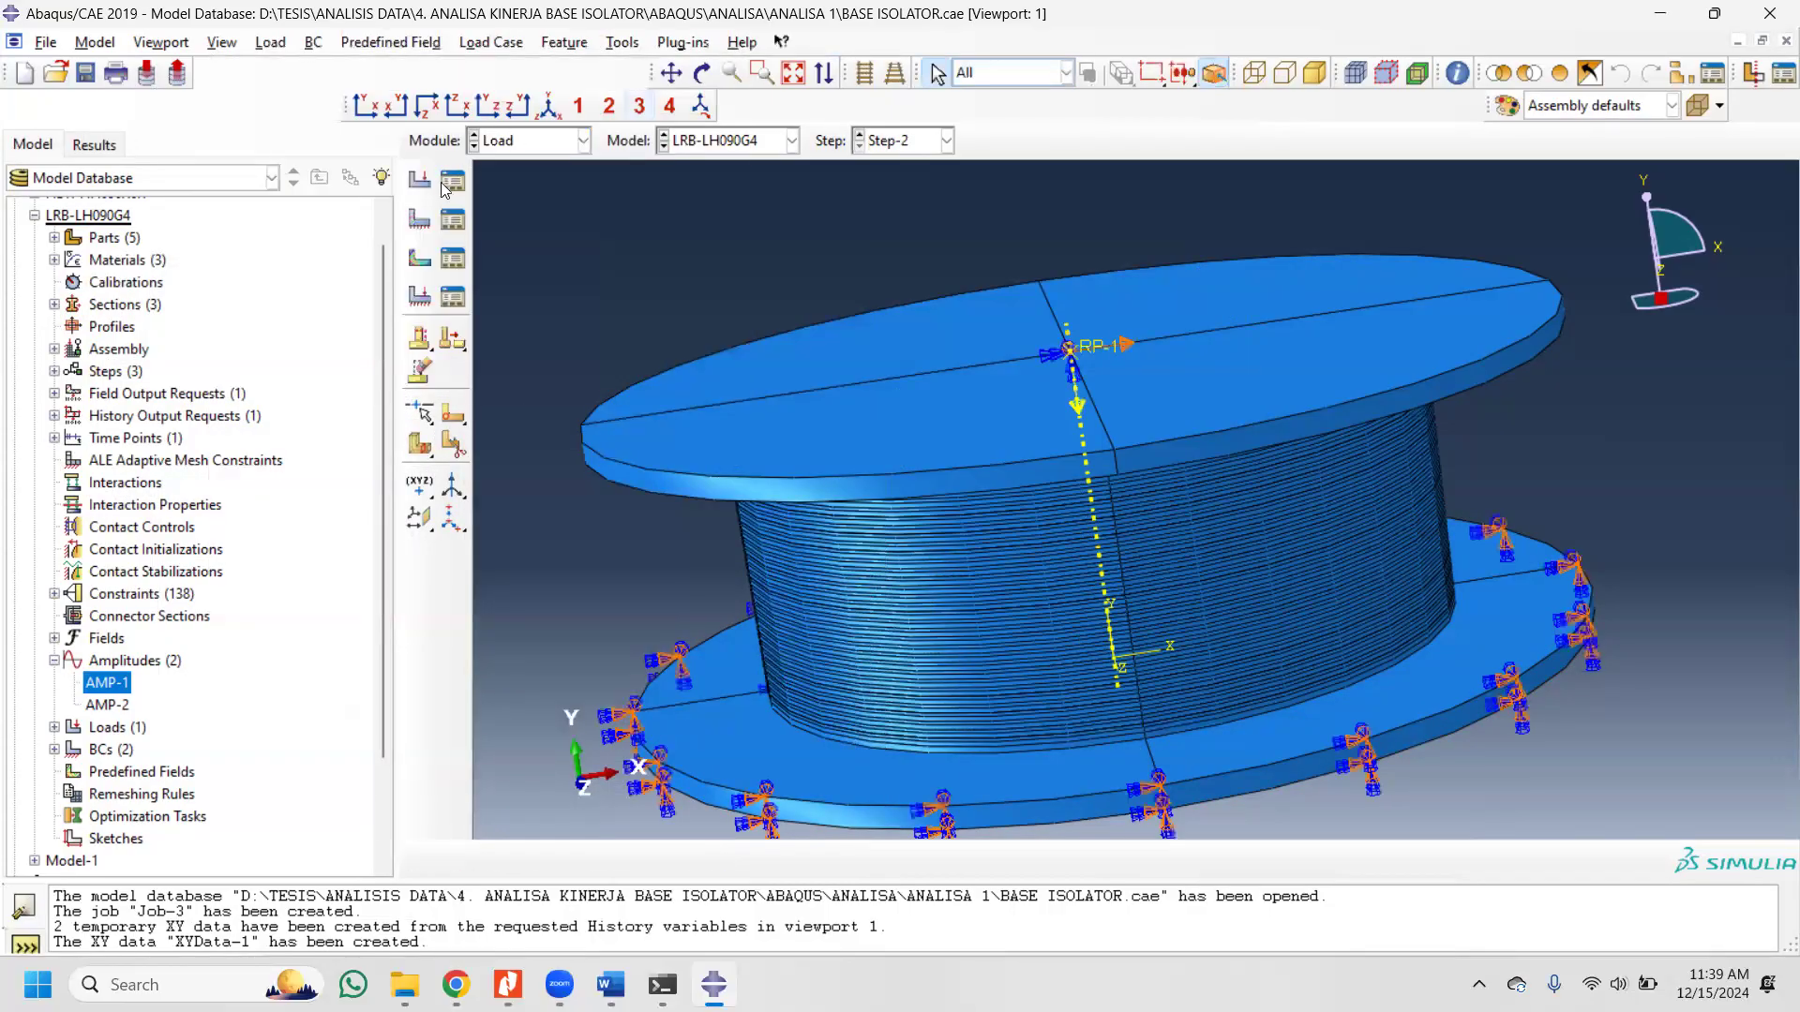
Step: Review the Step-1 settings of concentrated force CFORCE-1, and close them and the load manager without changes
left_click(453, 180)
left_click(643, 210)
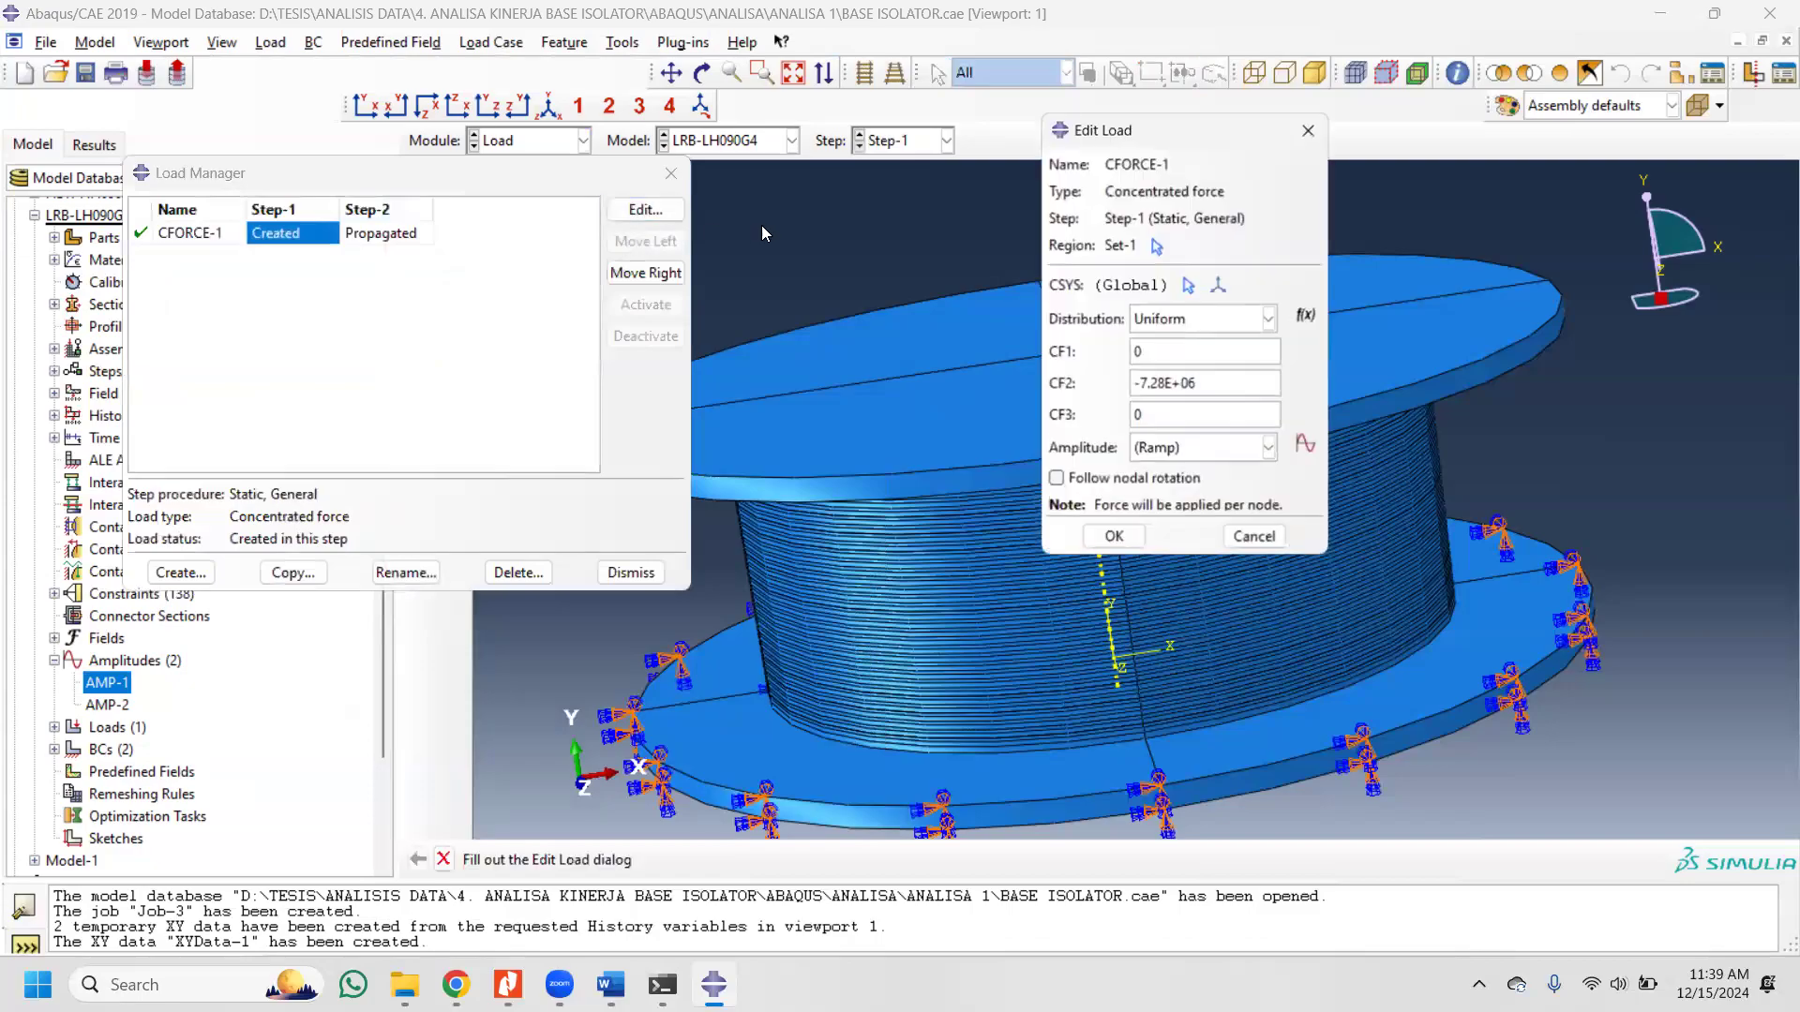
left_click(1254, 536)
left_click(669, 174)
Step: Switch to the Step module, review the Step-1 settings of history output request H-Output-1, and close them without changes
left_click(530, 141)
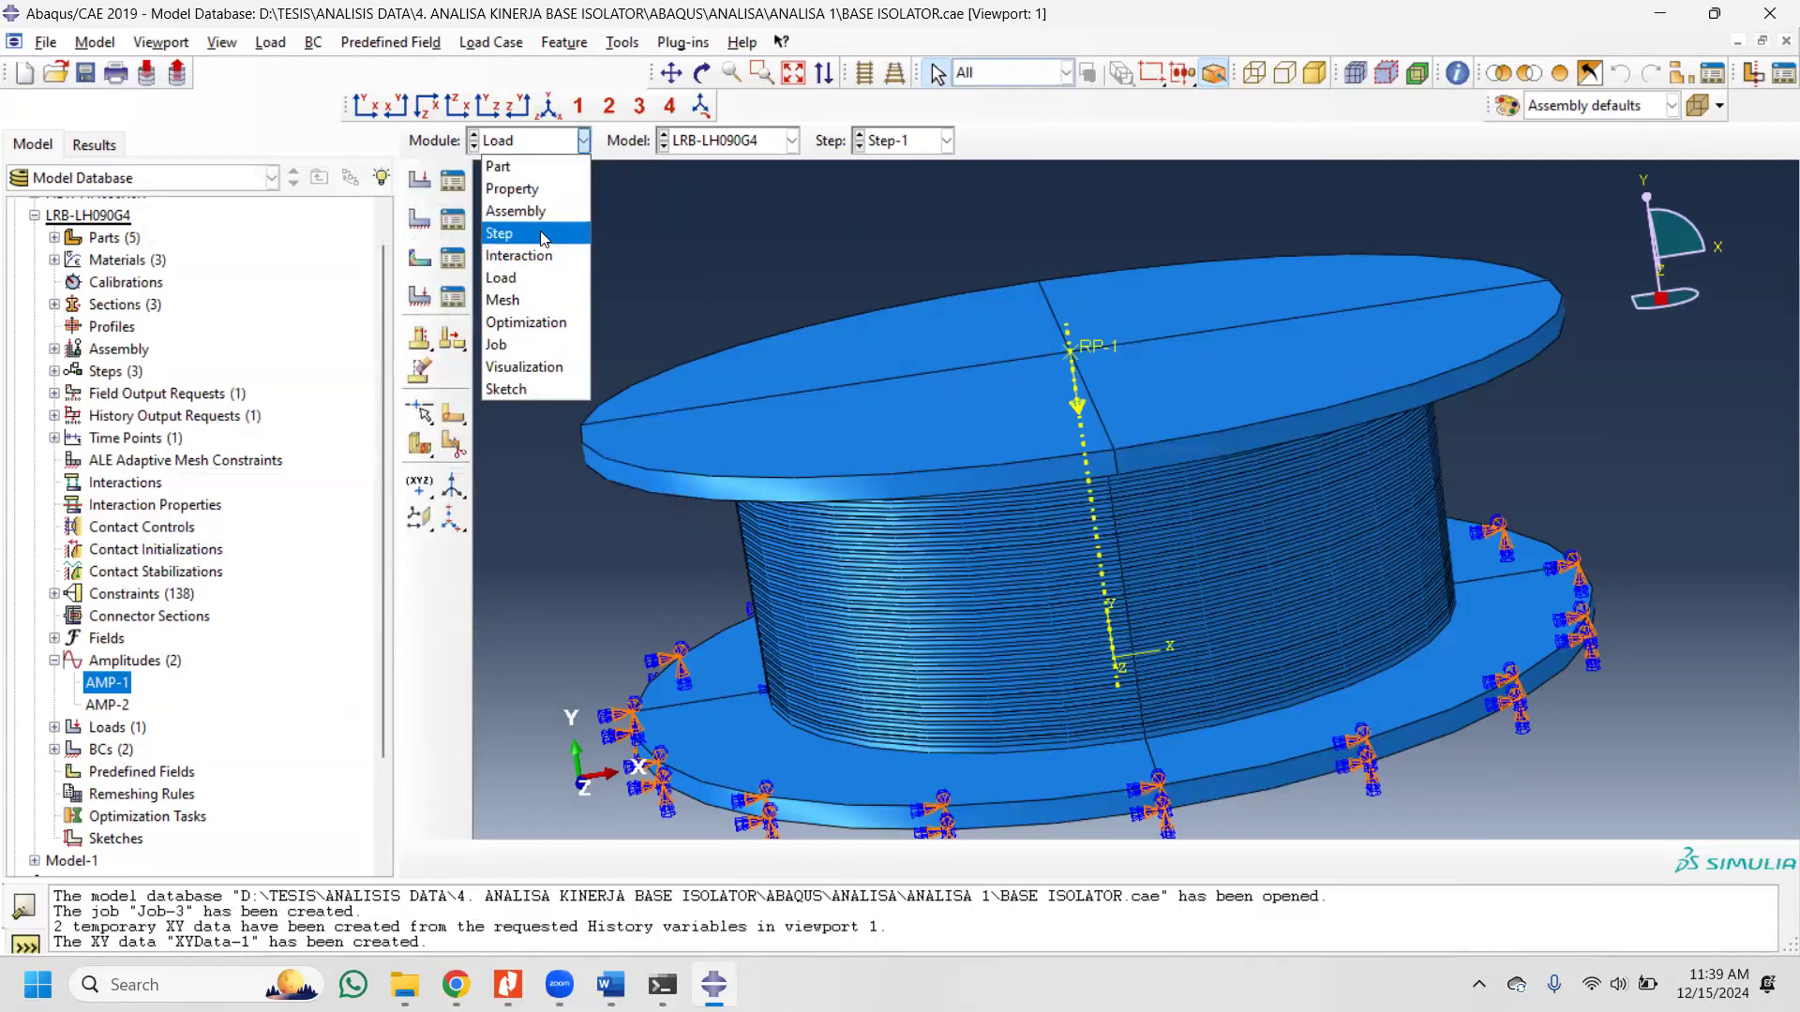
left_click(483, 214)
left_click(455, 256)
left_click(1212, 161)
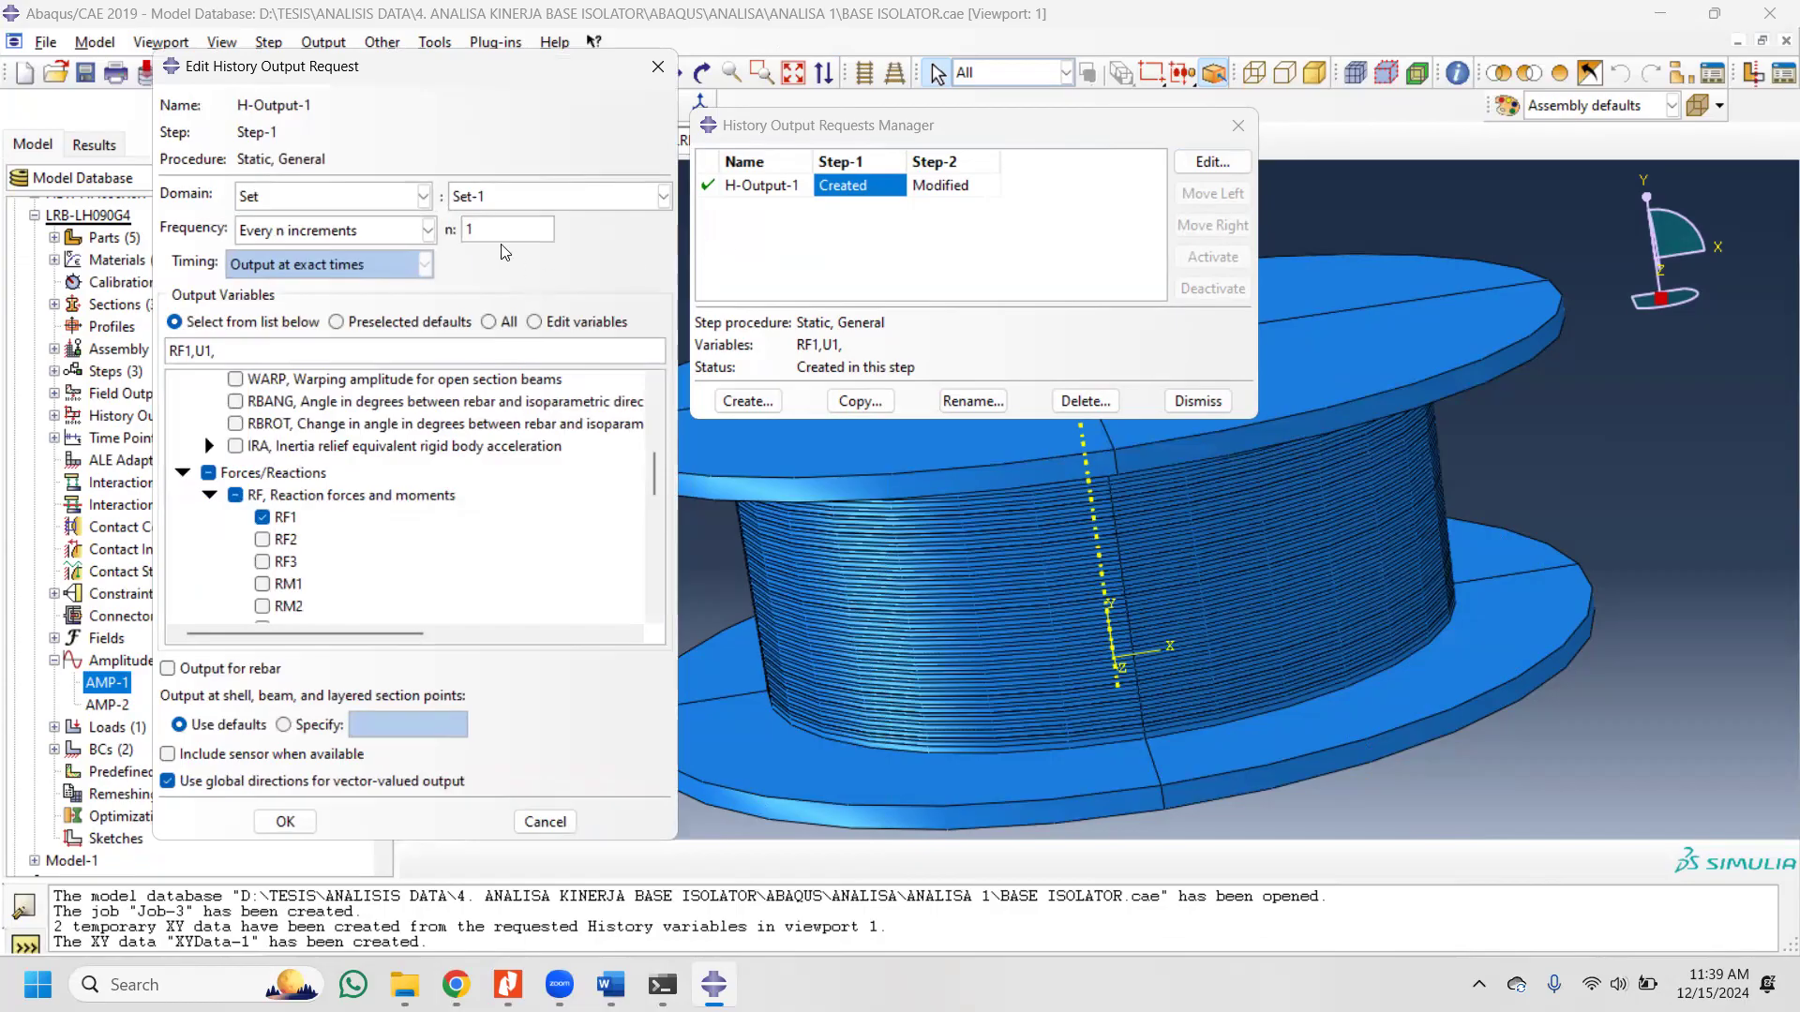
left_click(1199, 401)
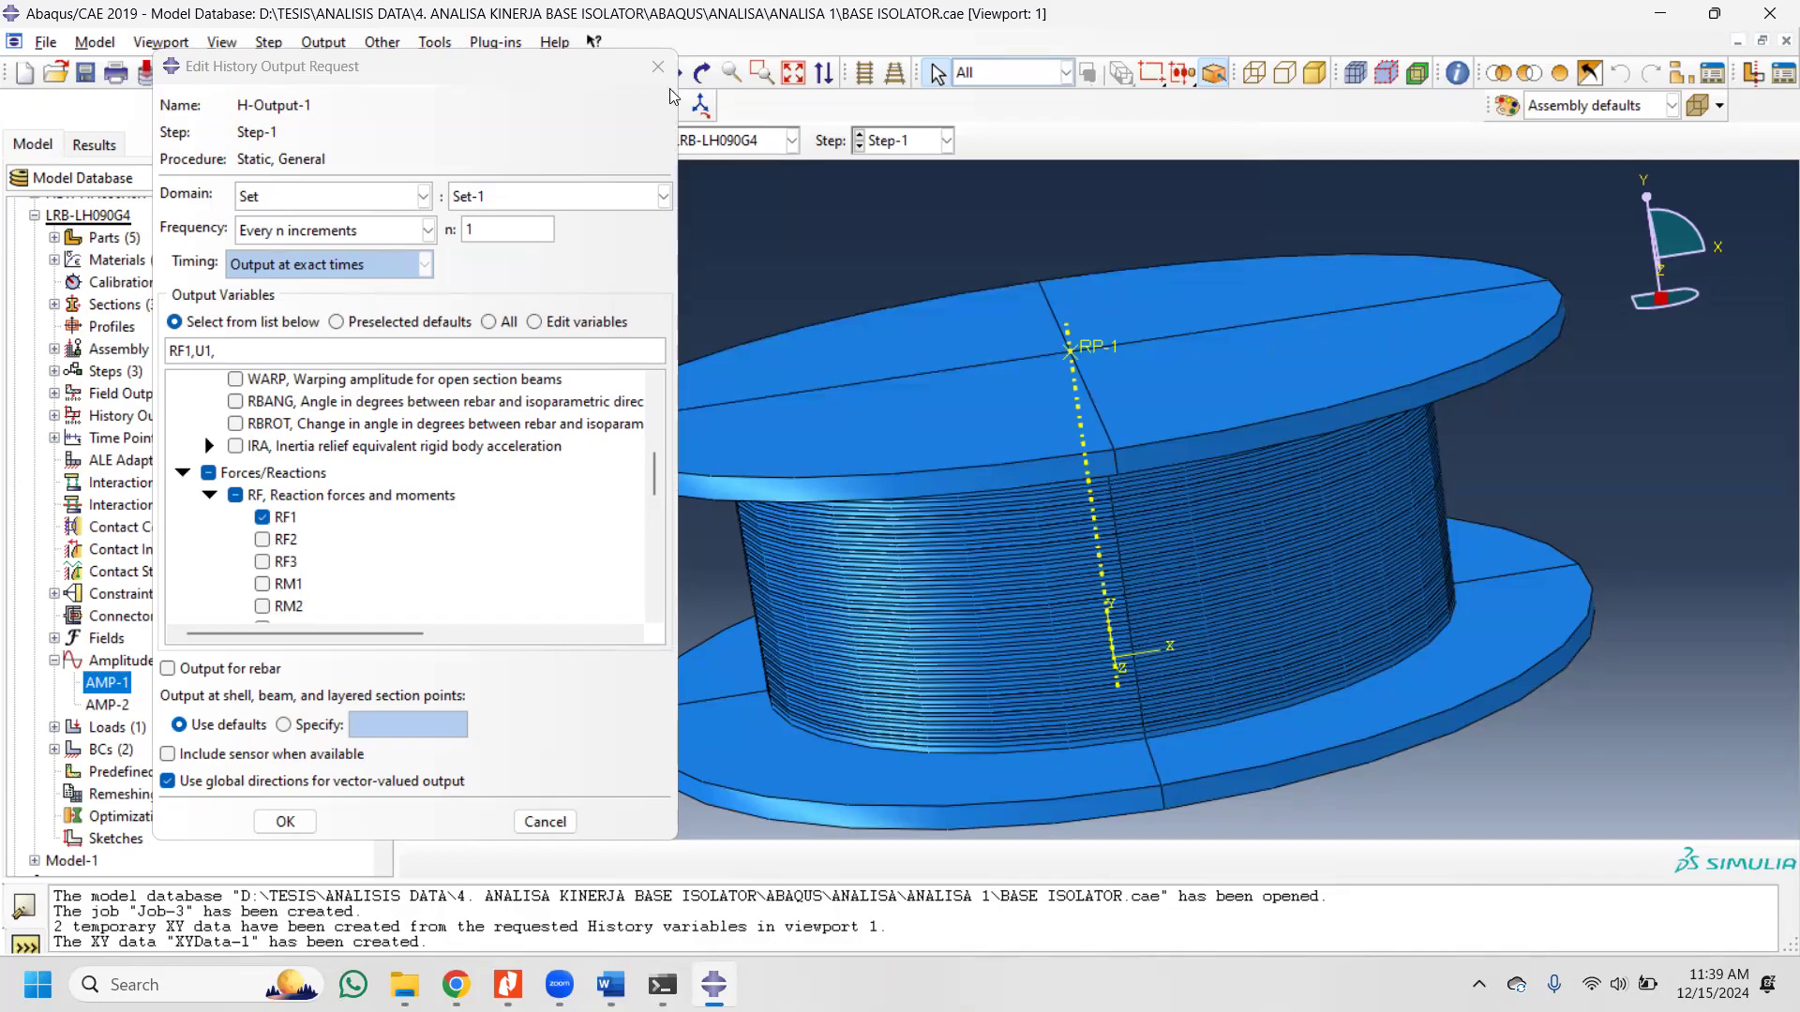
left_click(657, 67)
Step: Switch to the Interaction module, look through the base isolator modelling guide in Word, and return to Abaqus
left_click(583, 140)
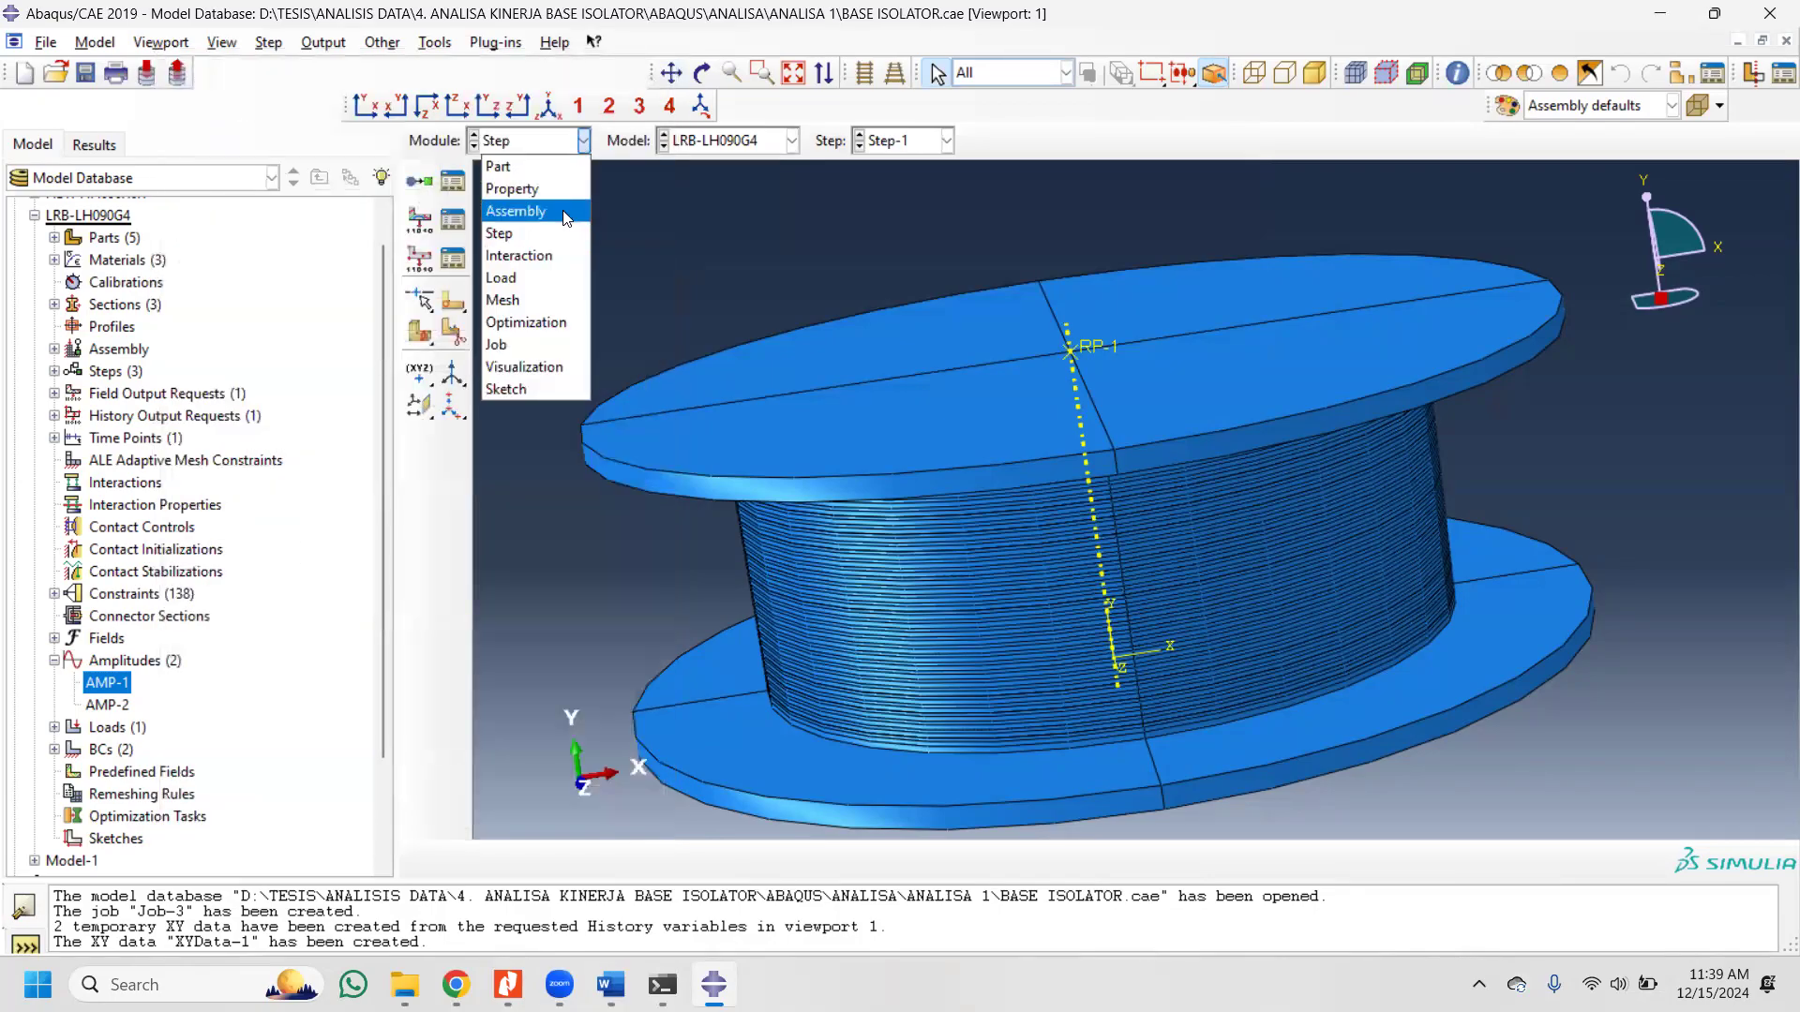
left_click(563, 255)
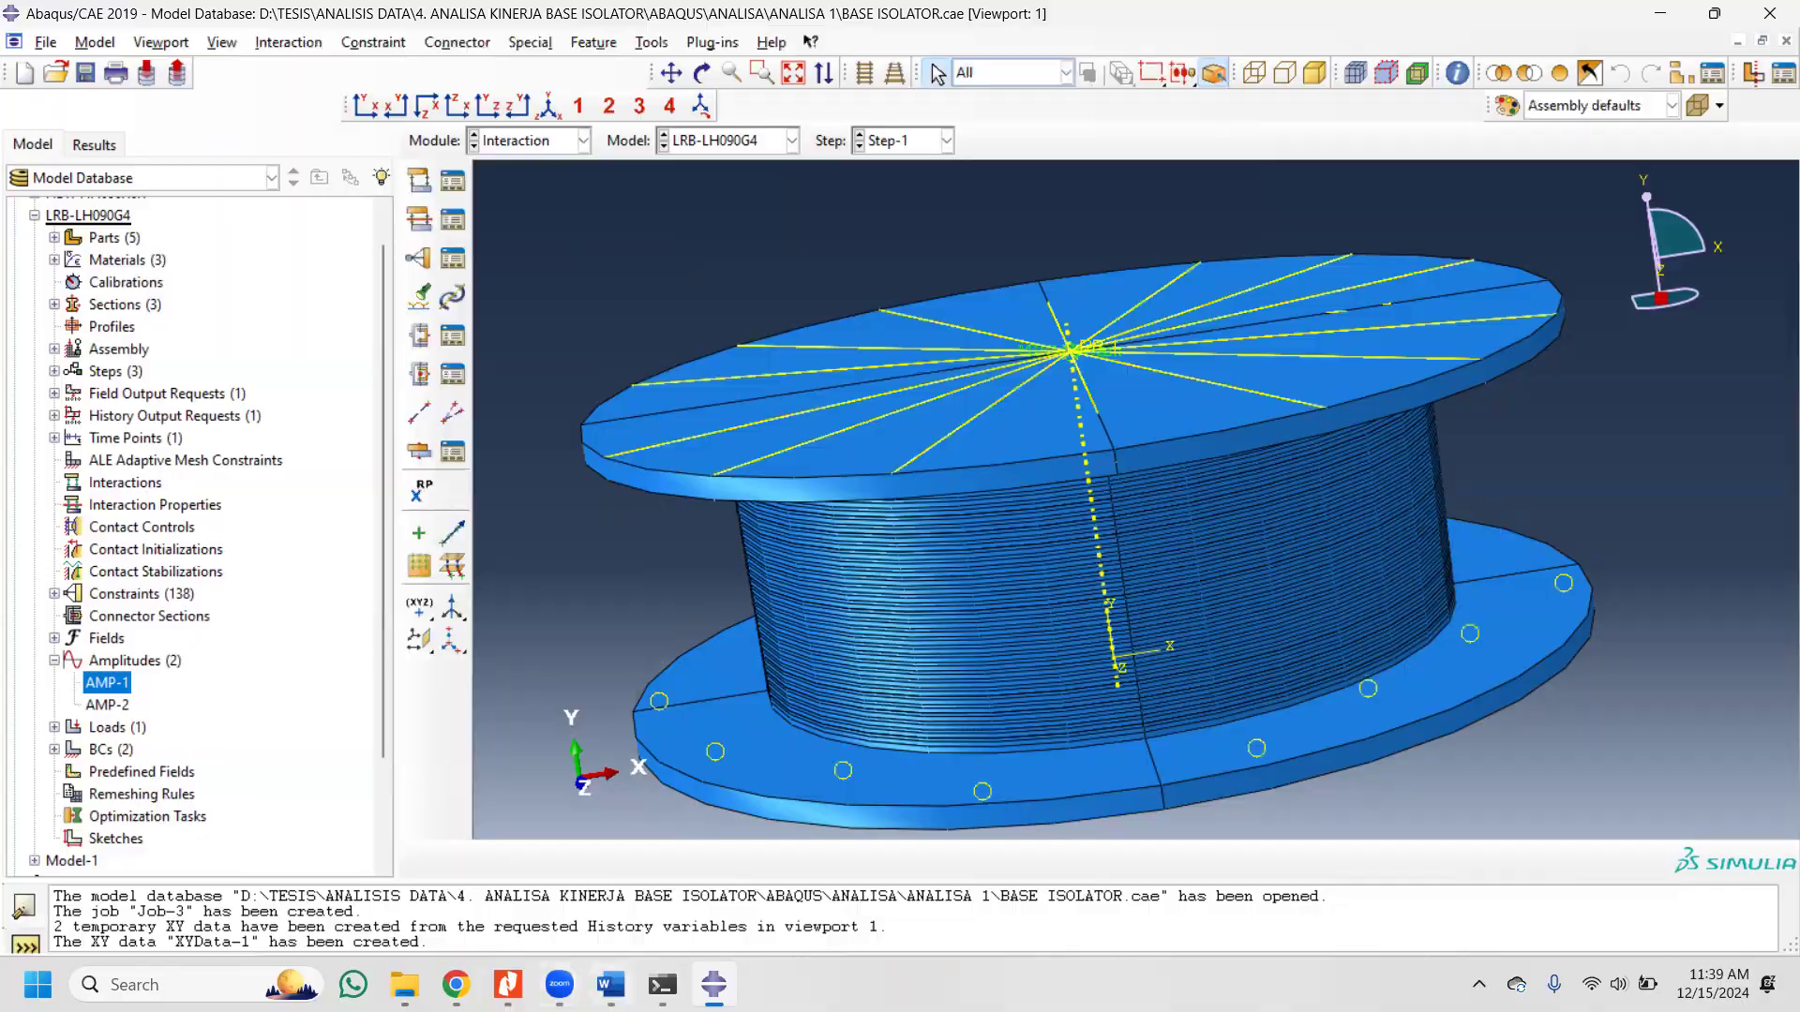
key("alt+Tab")
scroll(1750, 237, "down", 10)
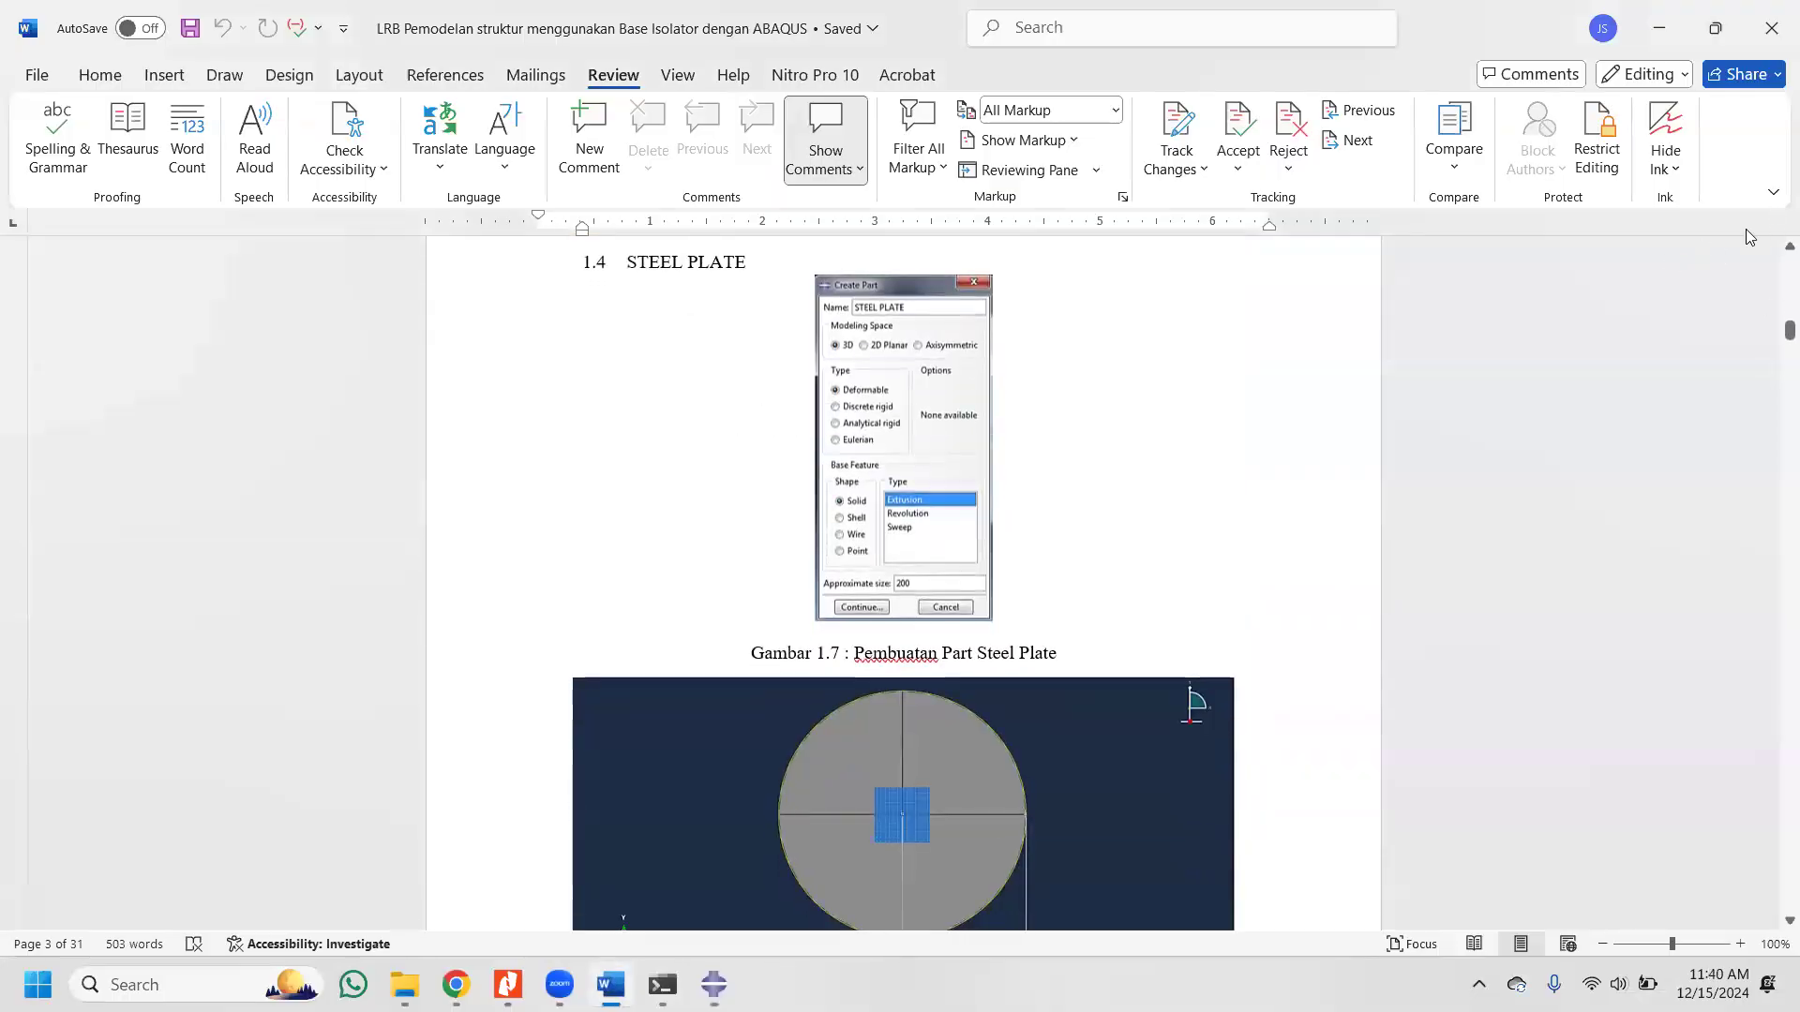
left_click_drag(1788, 330, 1774, 570)
left_click(714, 984)
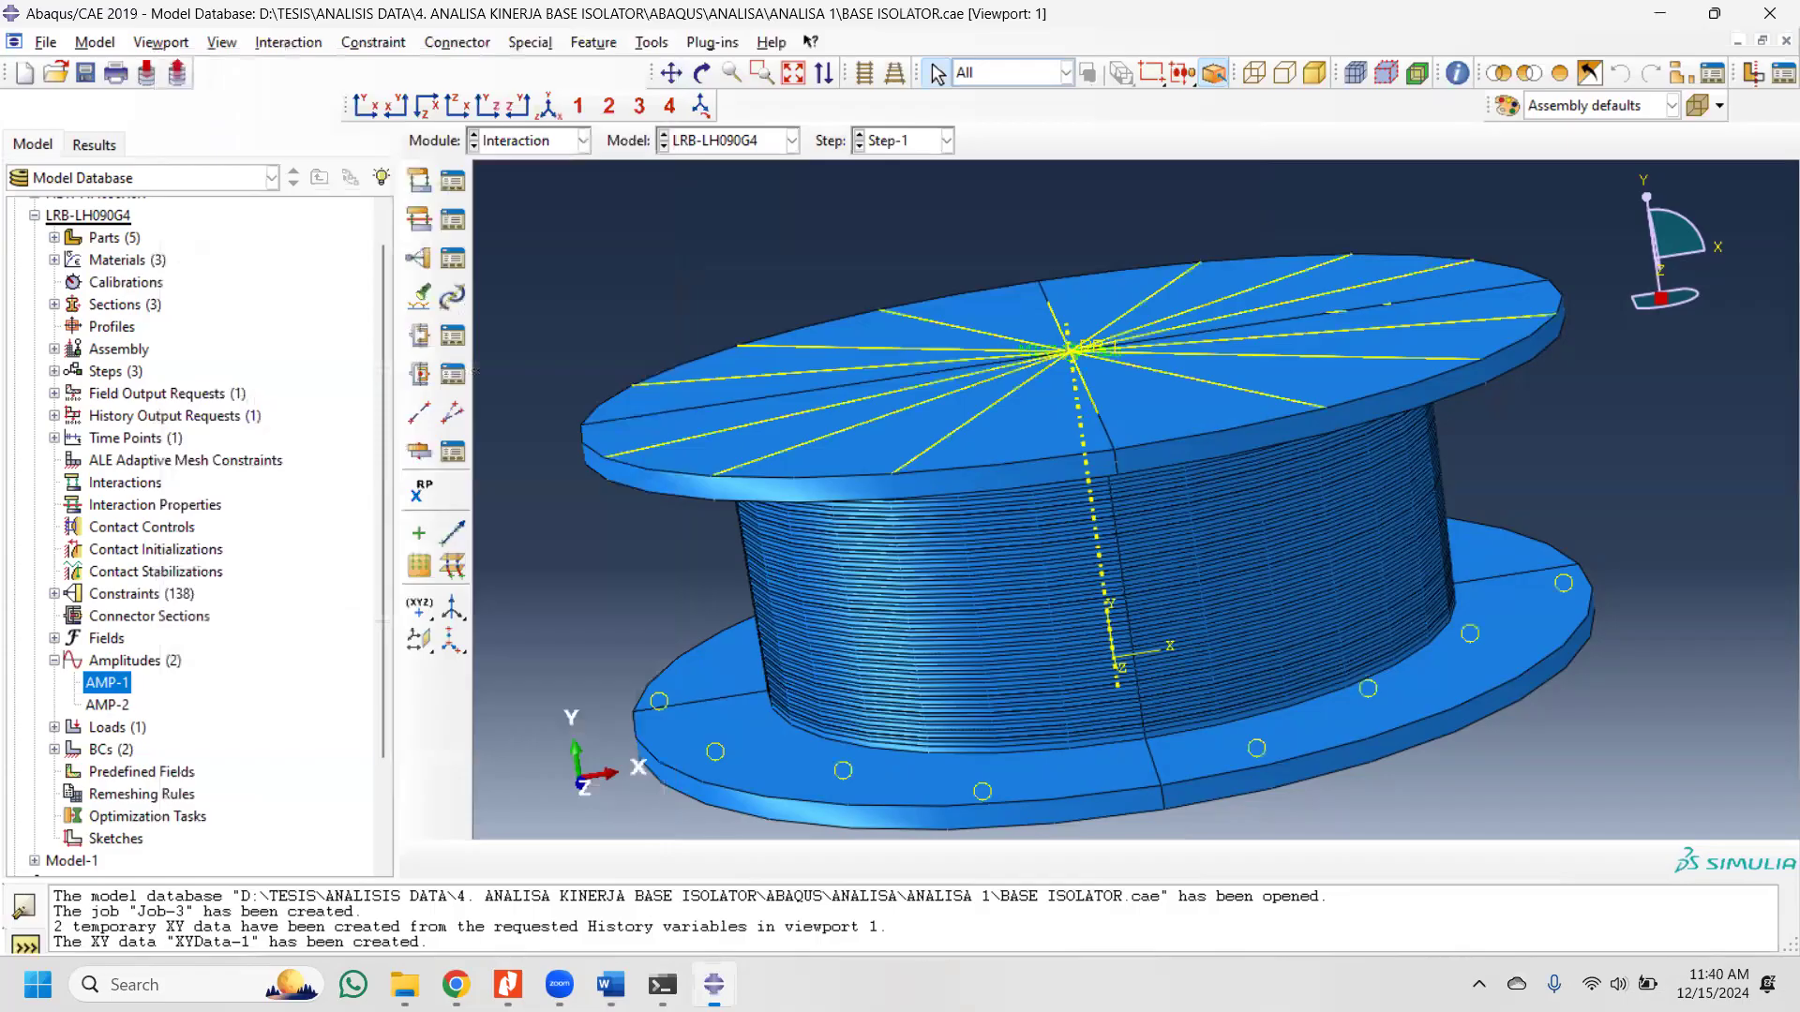
Step: Switch to the Step module, review the list of analysis steps, and close it without changes
left_click(583, 141)
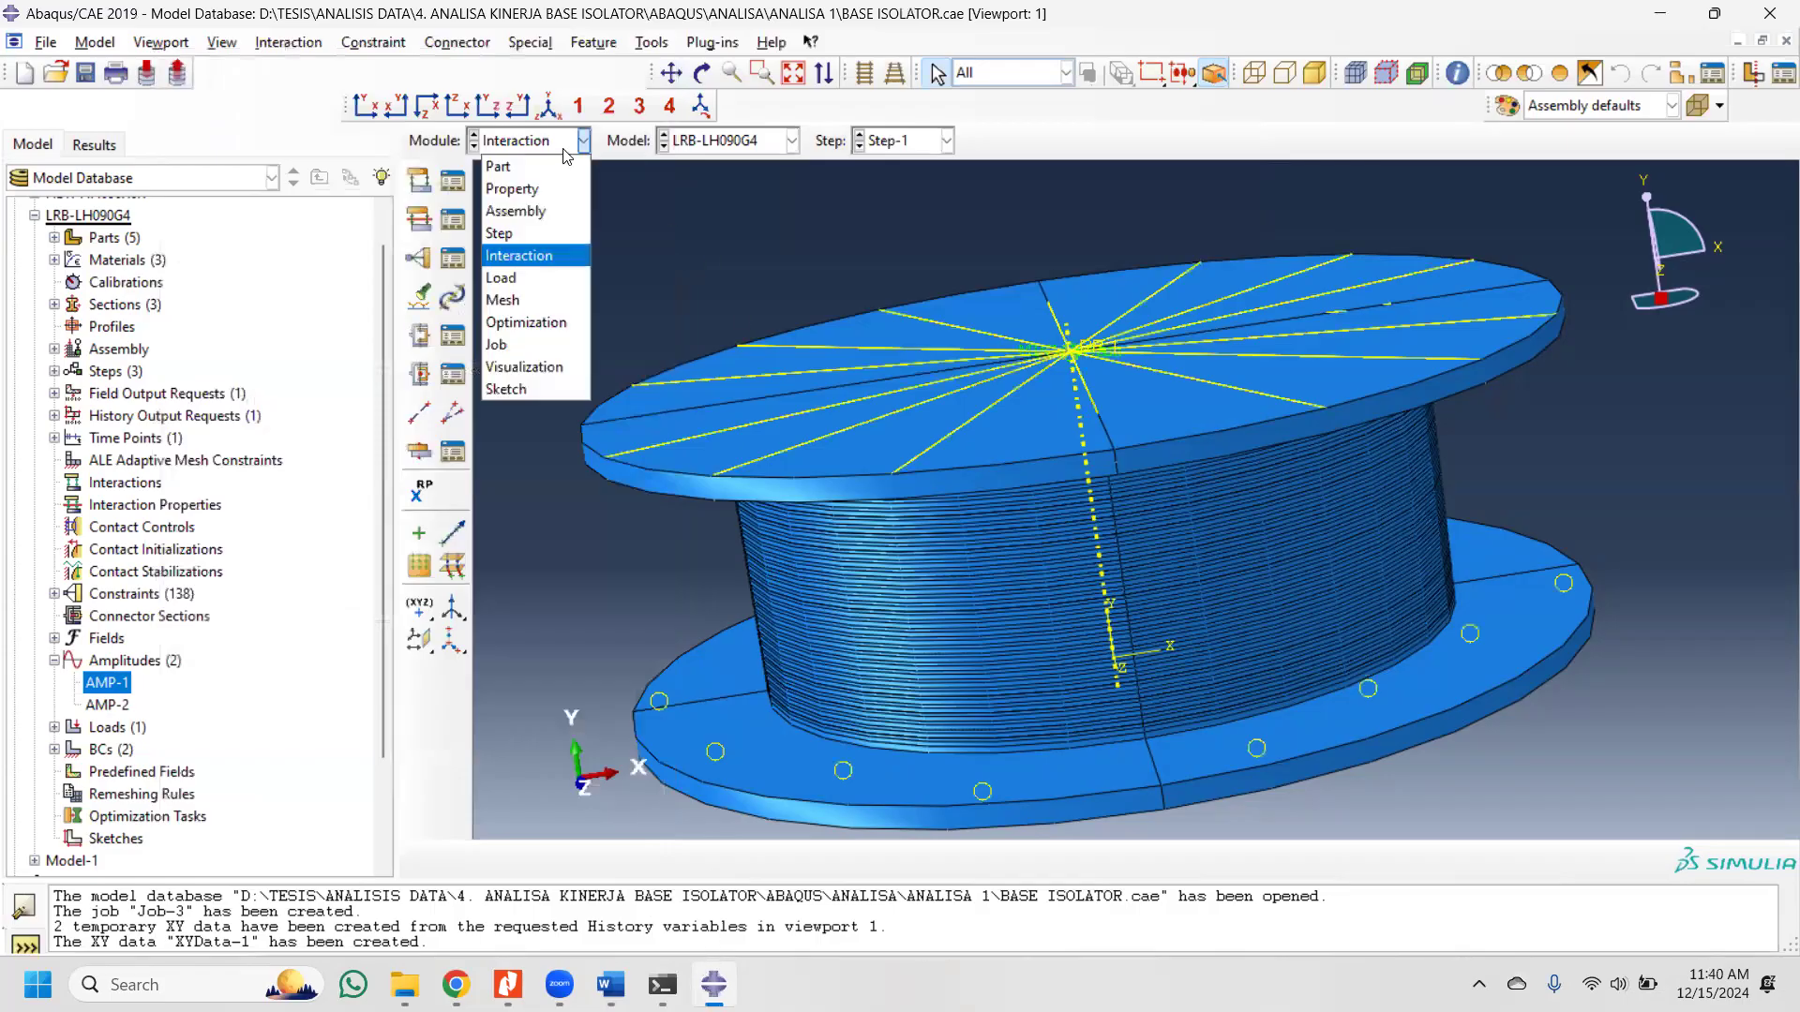
left_click(546, 235)
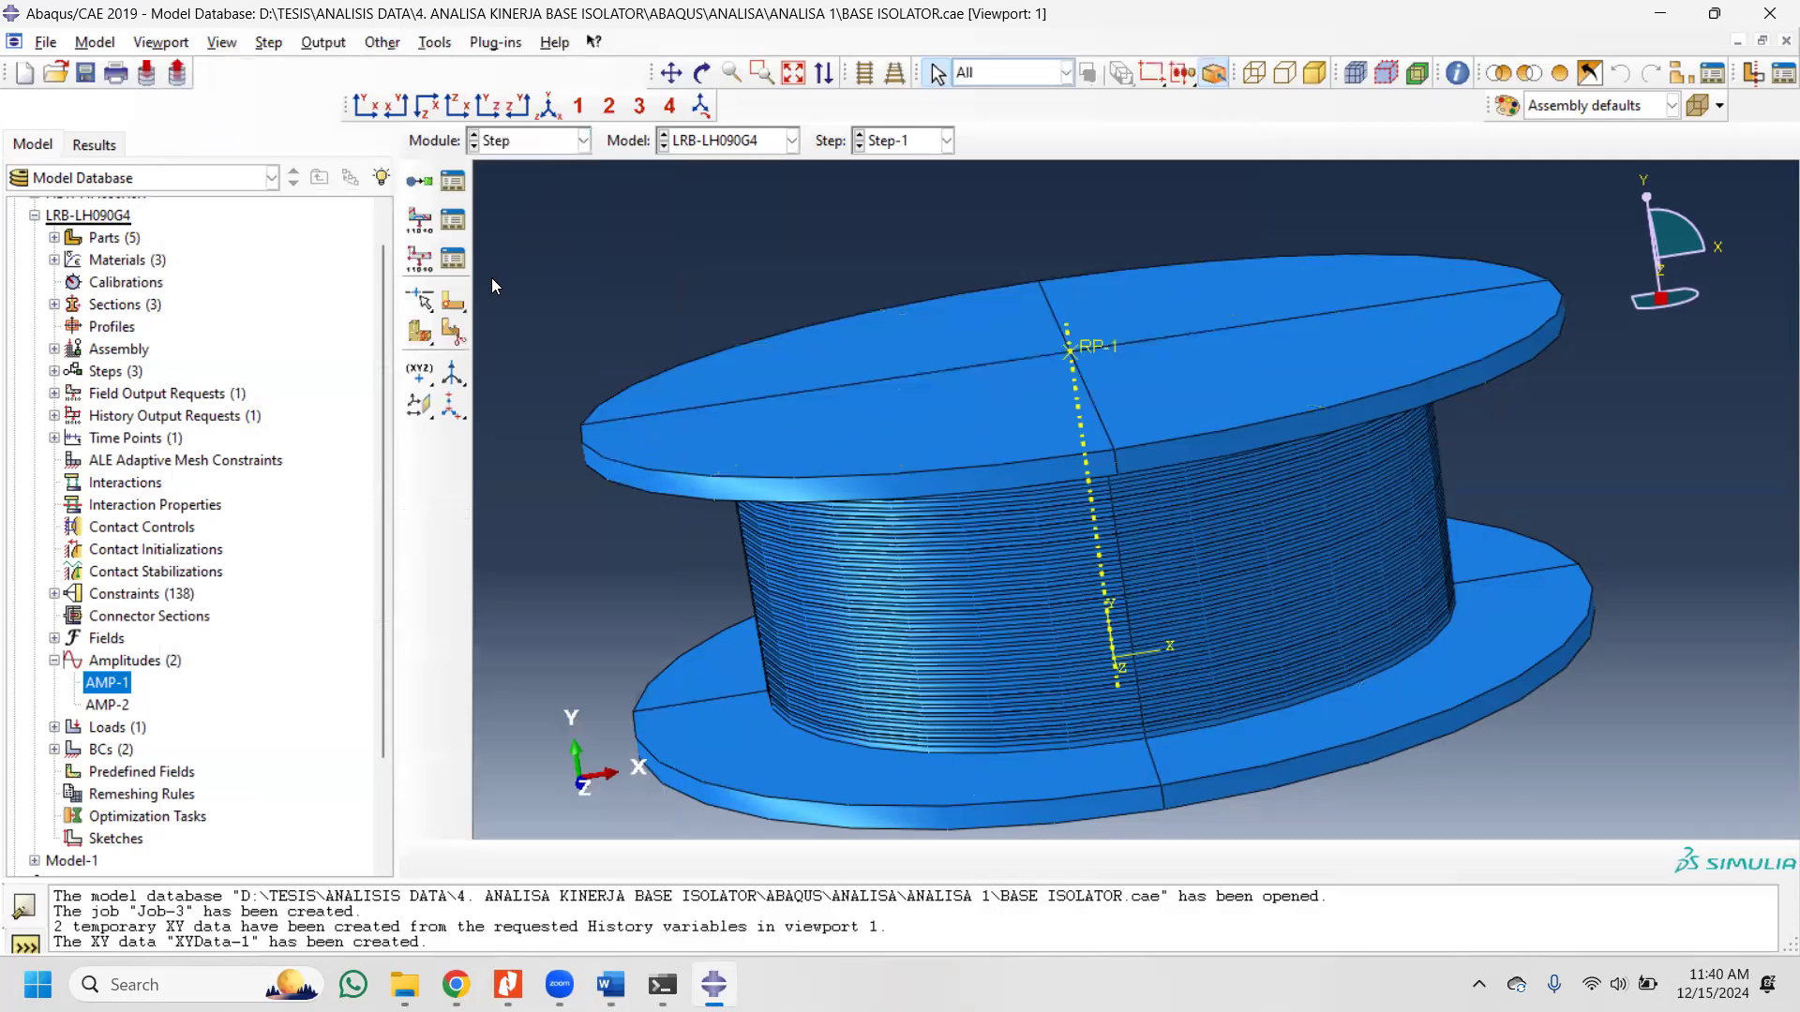
left_click(457, 183)
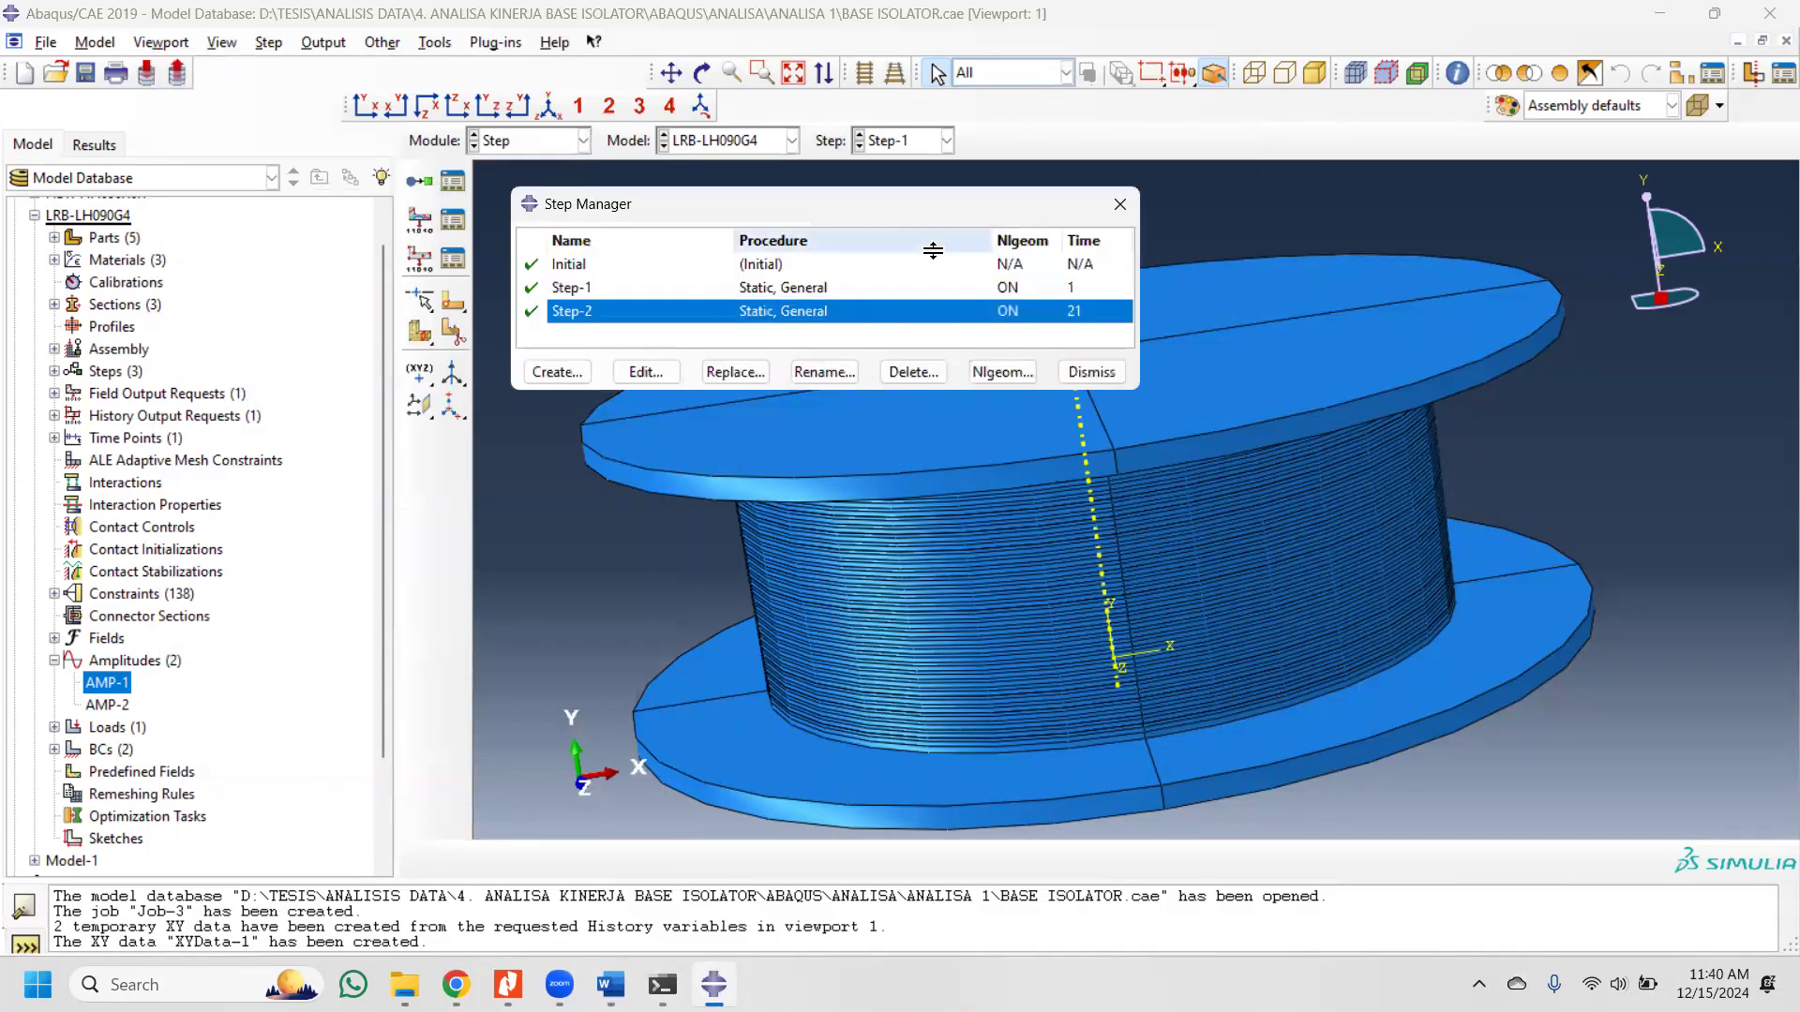
left_click(1120, 204)
Step: Review the Step-1 settings of field output request F-Output-1, and close them and the field output manager without changes
left_click(455, 220)
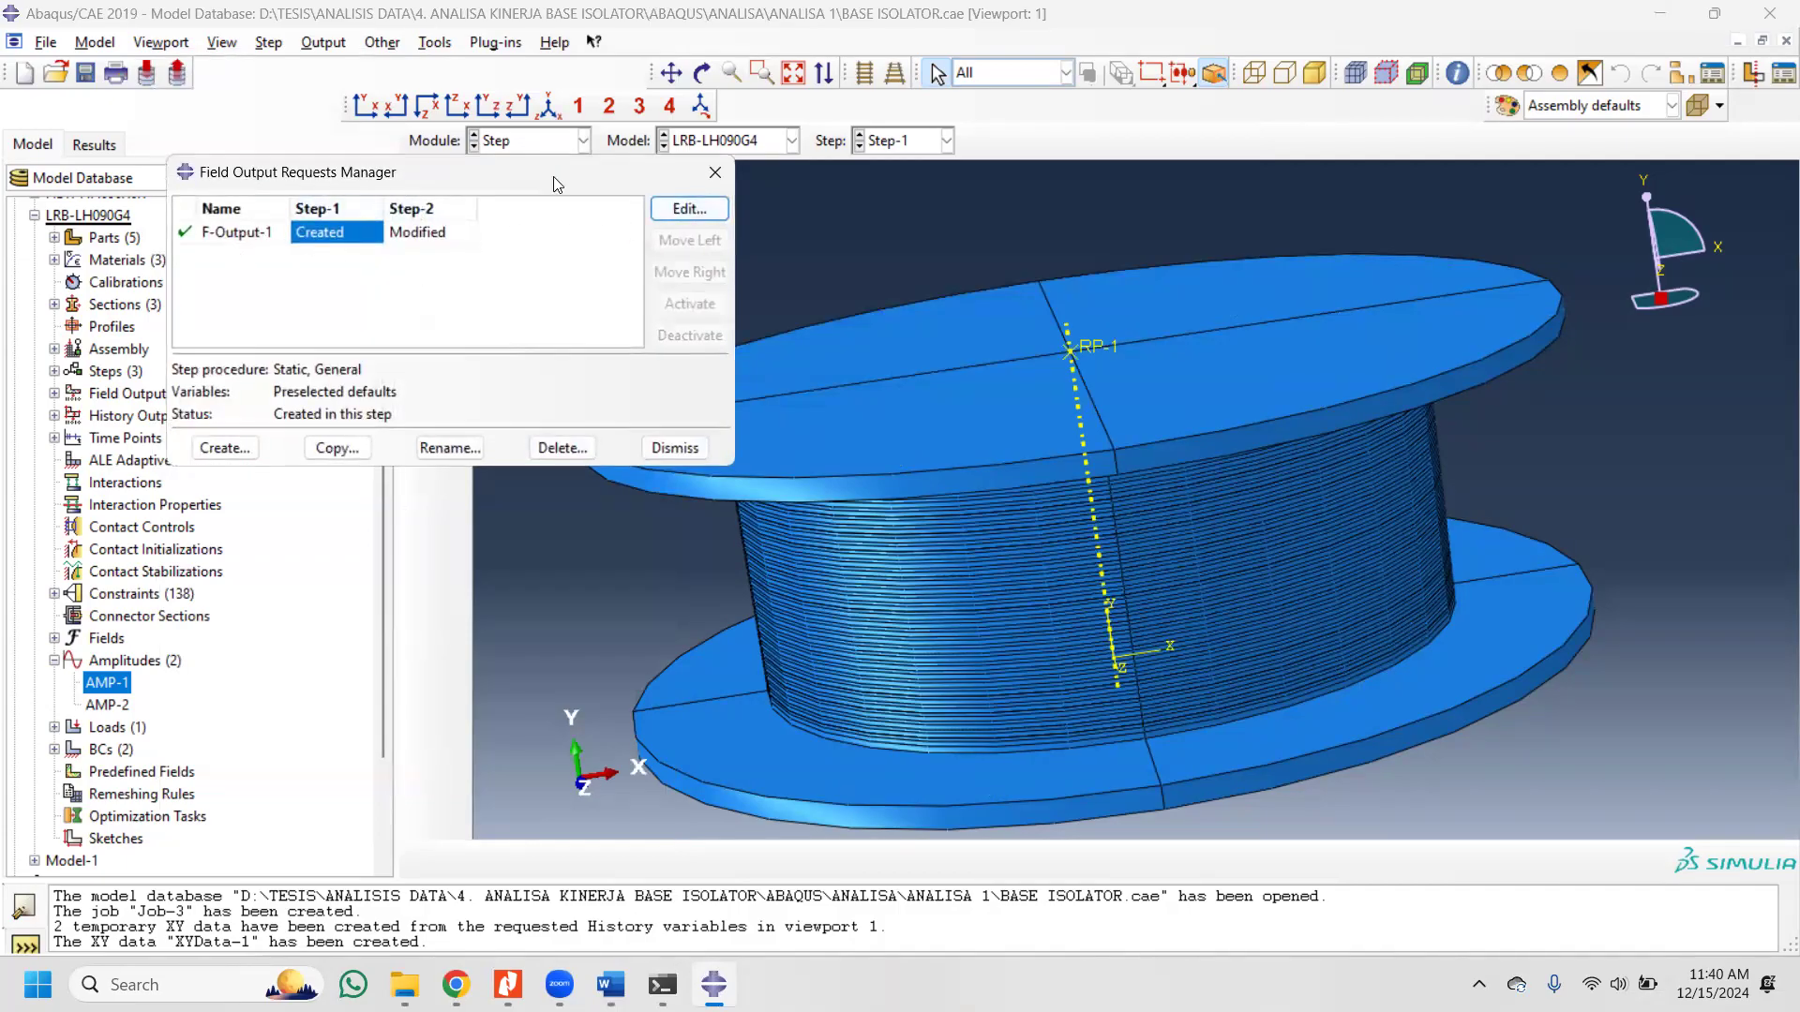
left_click_drag(555, 176, 711, 171)
left_click(825, 204)
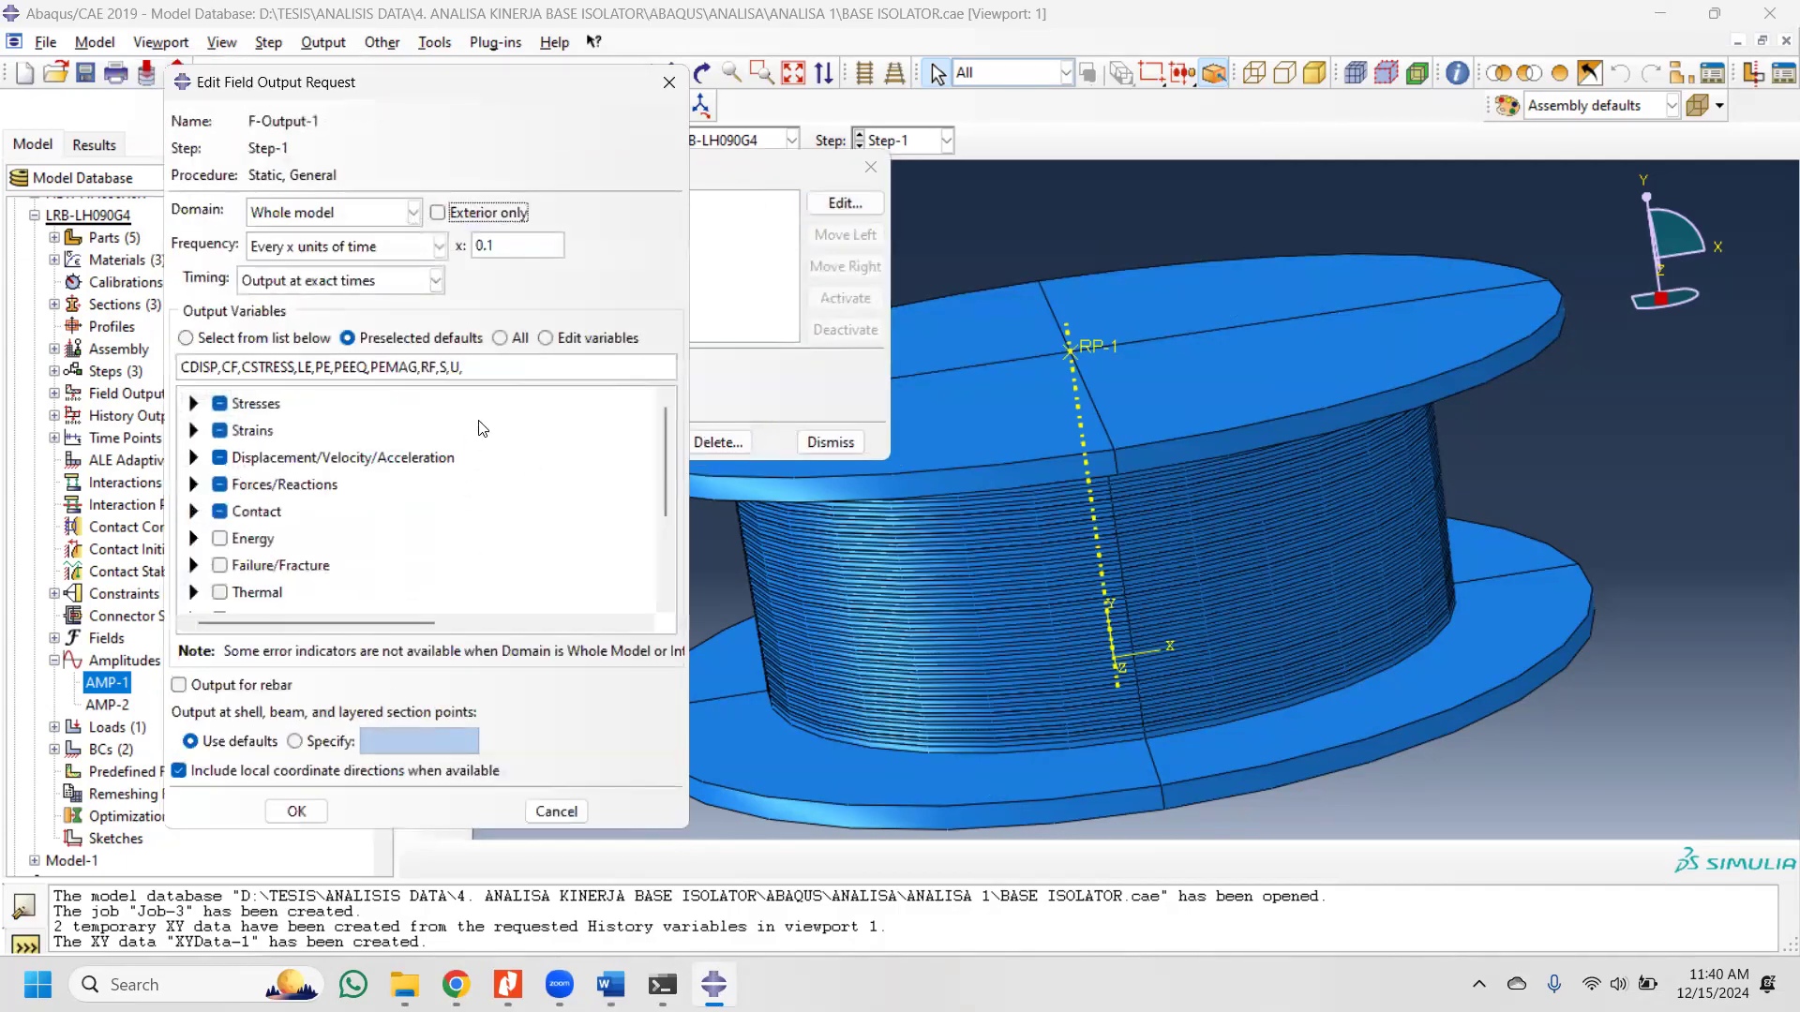
left_click(670, 82)
left_click(871, 166)
Step: Switch to the Load module, review BC-2's displacement values and amplitude choices in Step-2, and close everything without changes
left_click(583, 140)
left_click(506, 278)
left_click(453, 221)
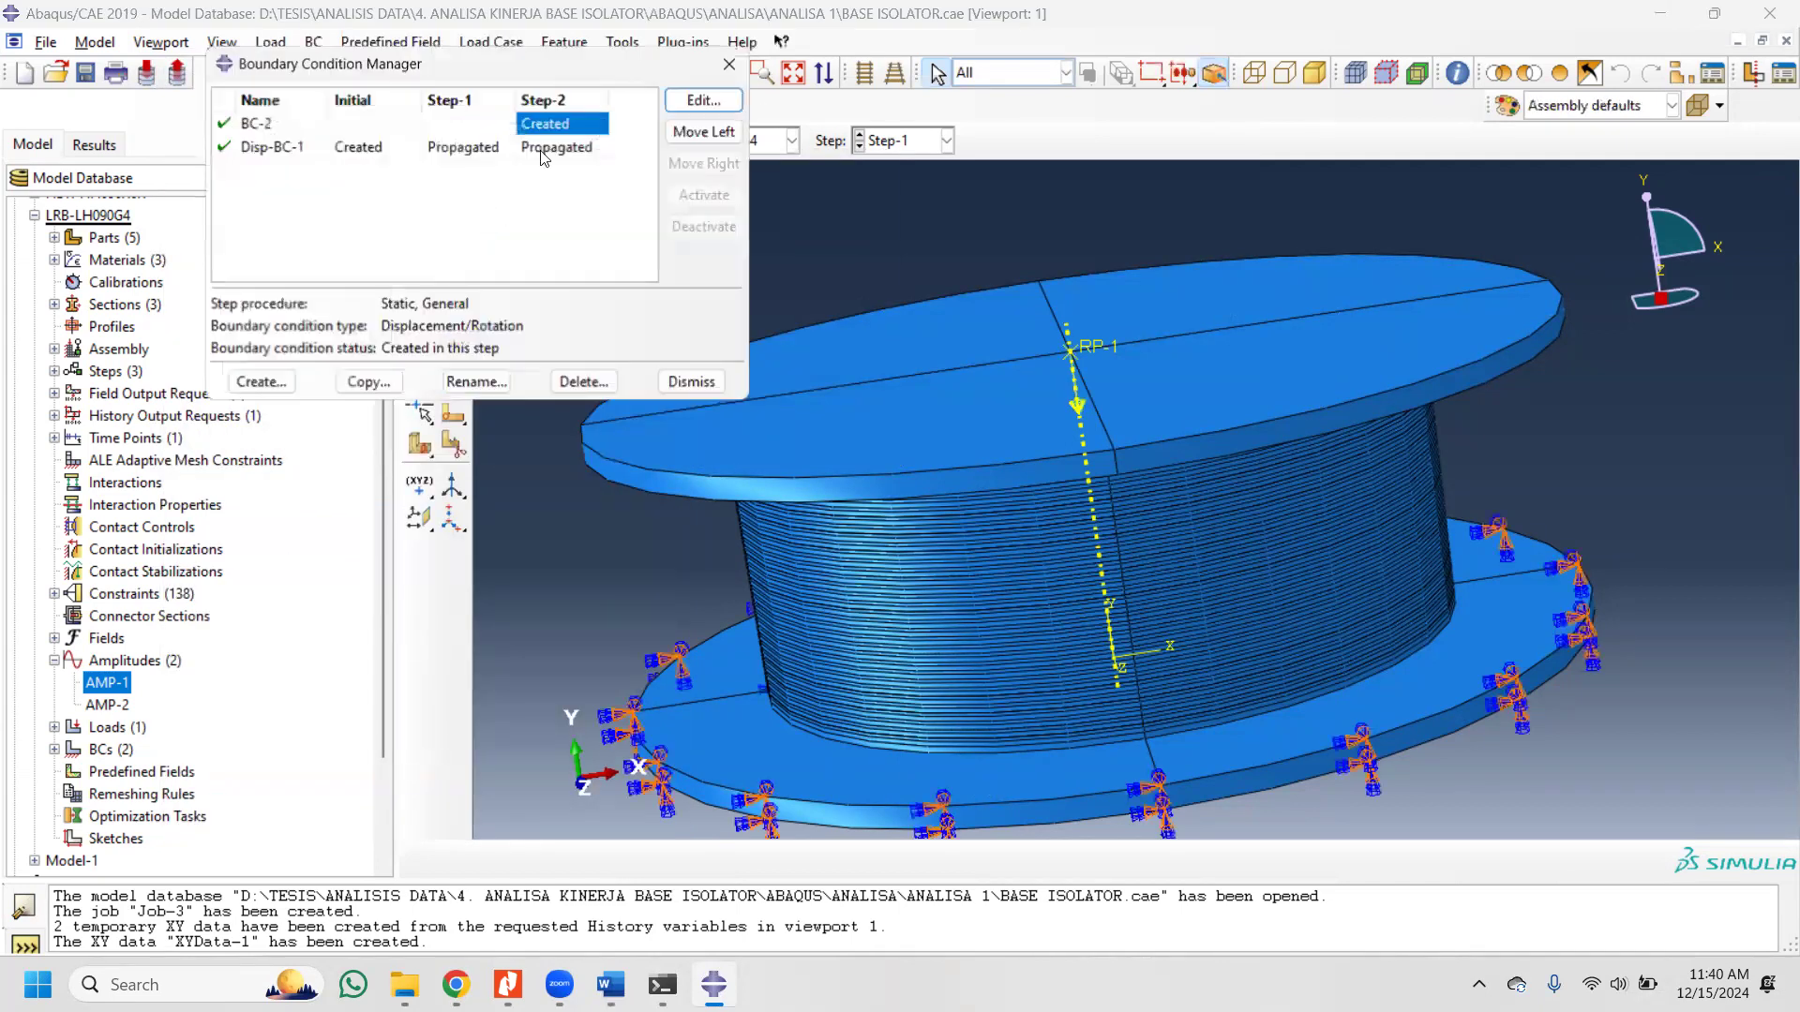
left_click(704, 99)
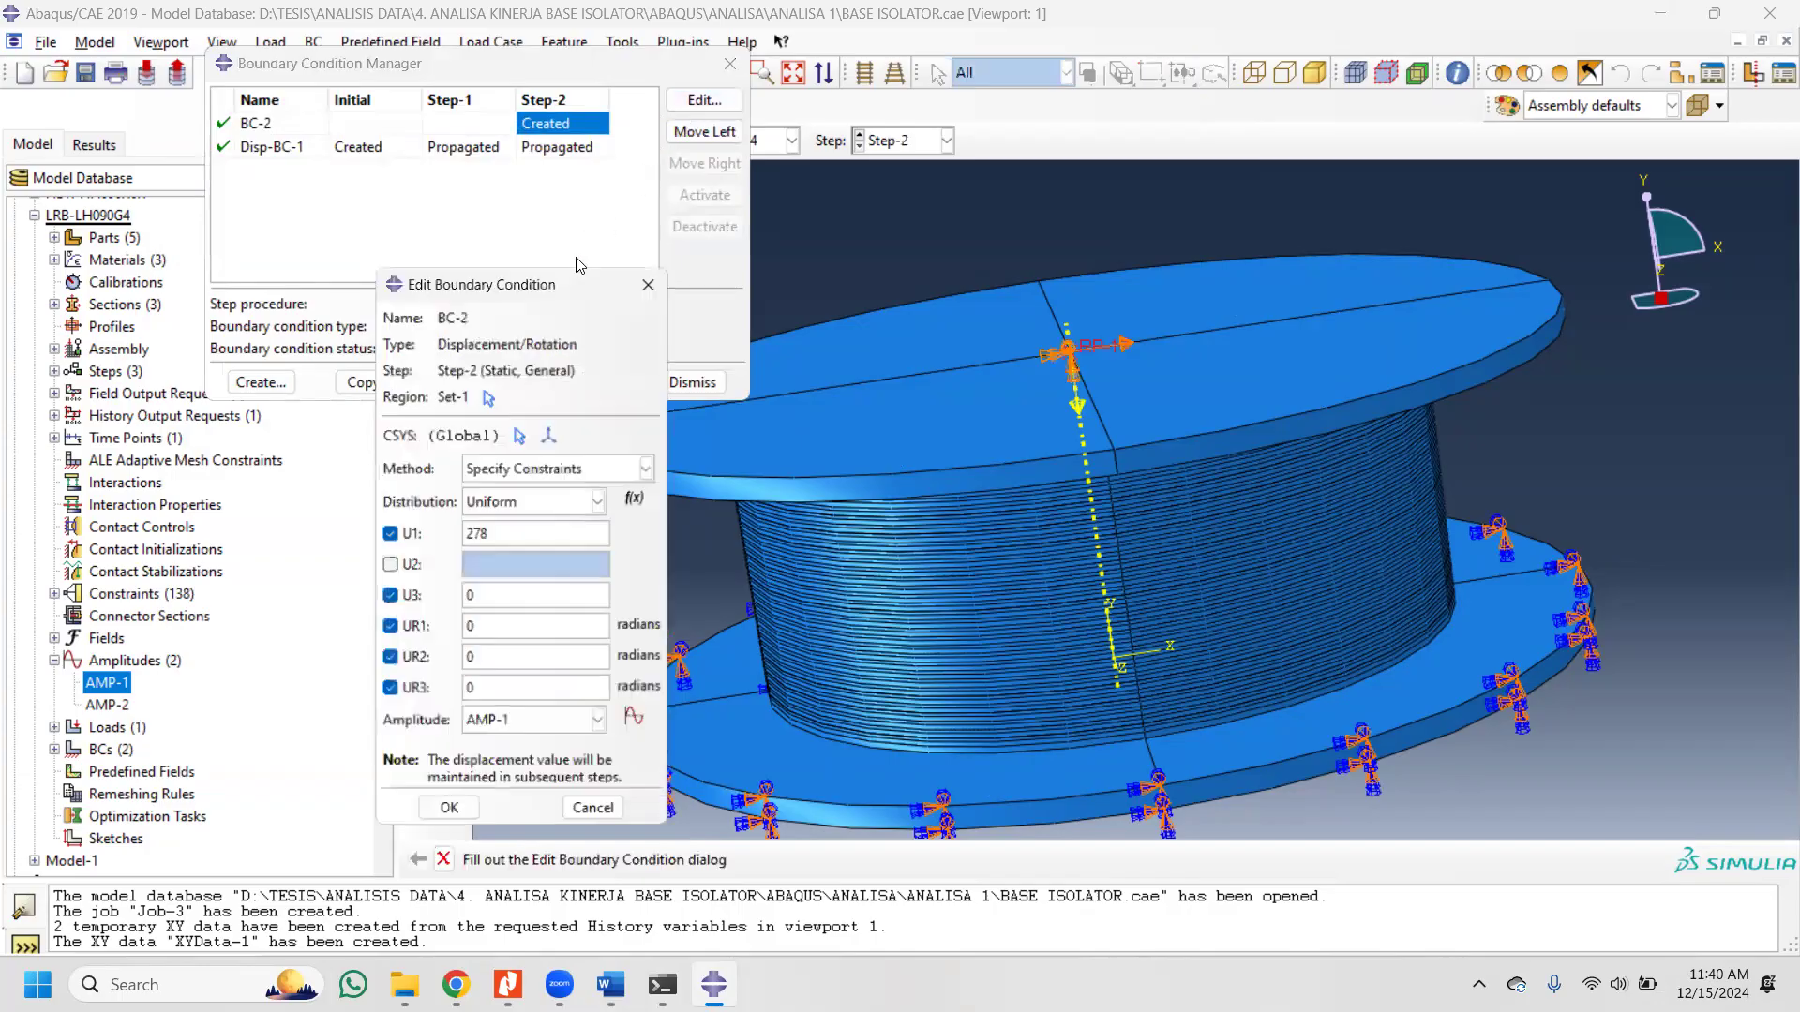
left_click_drag(534, 291, 501, 156)
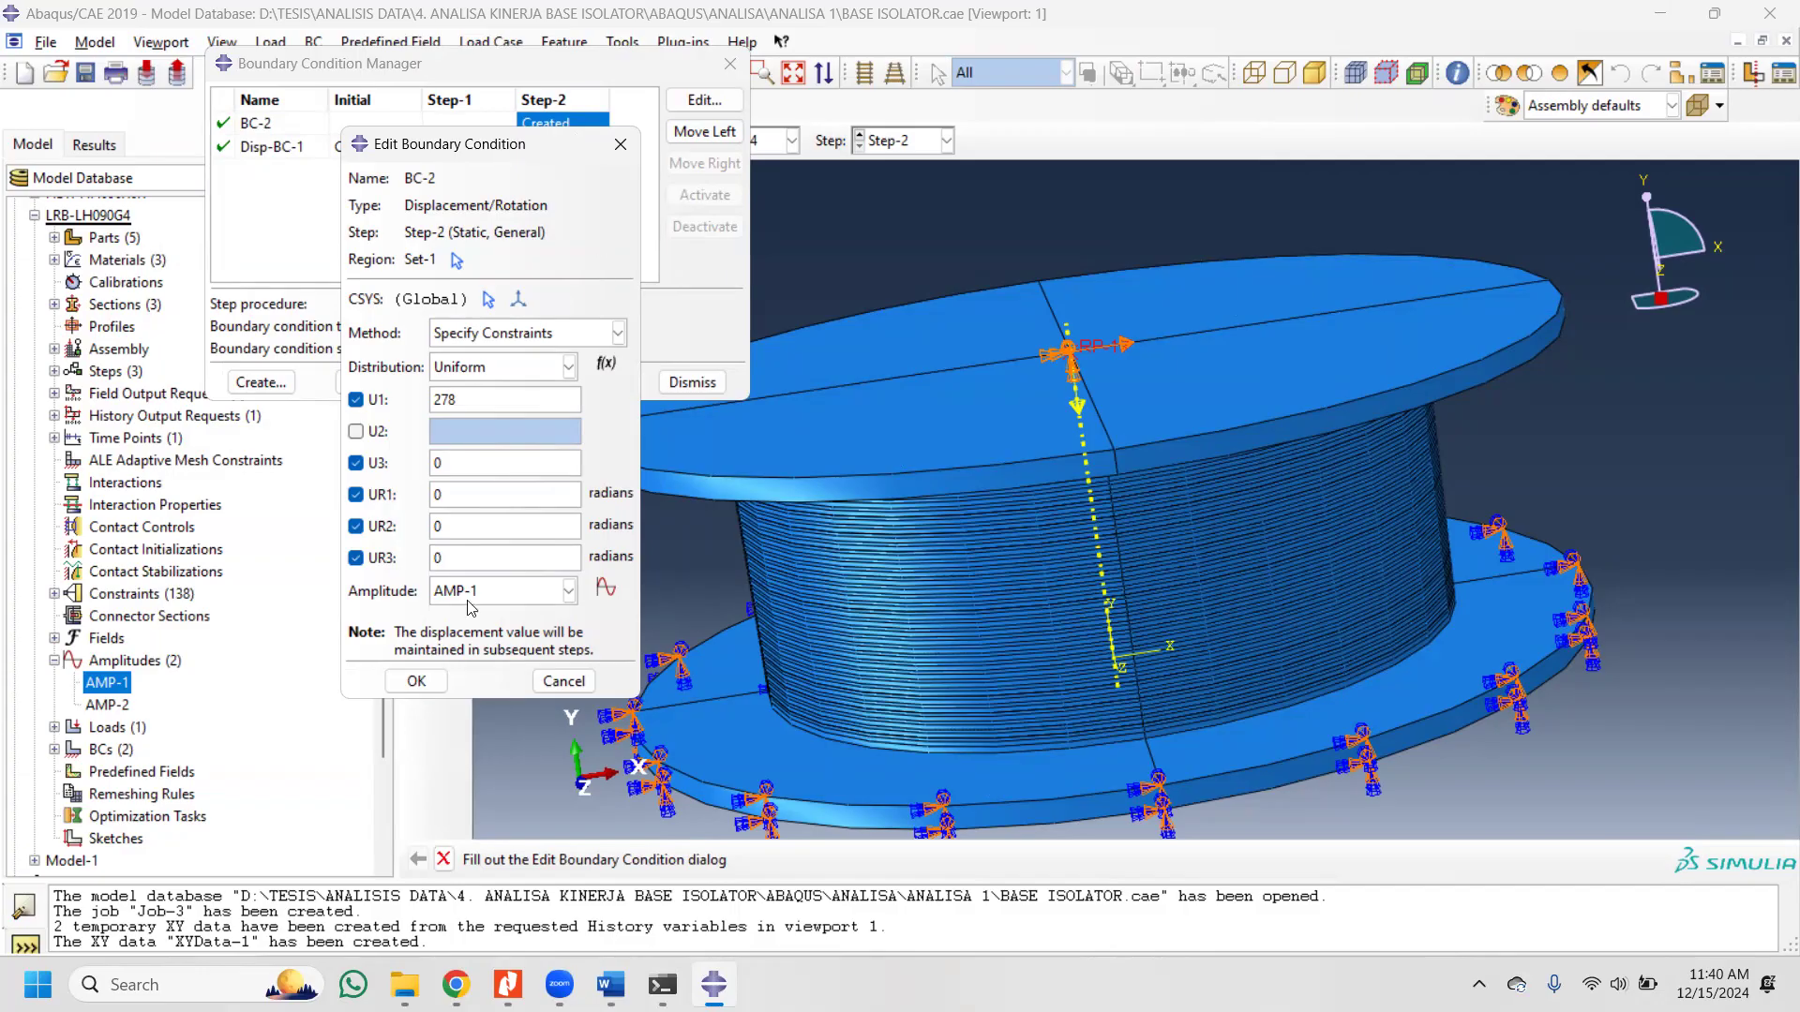
left_click(524, 596)
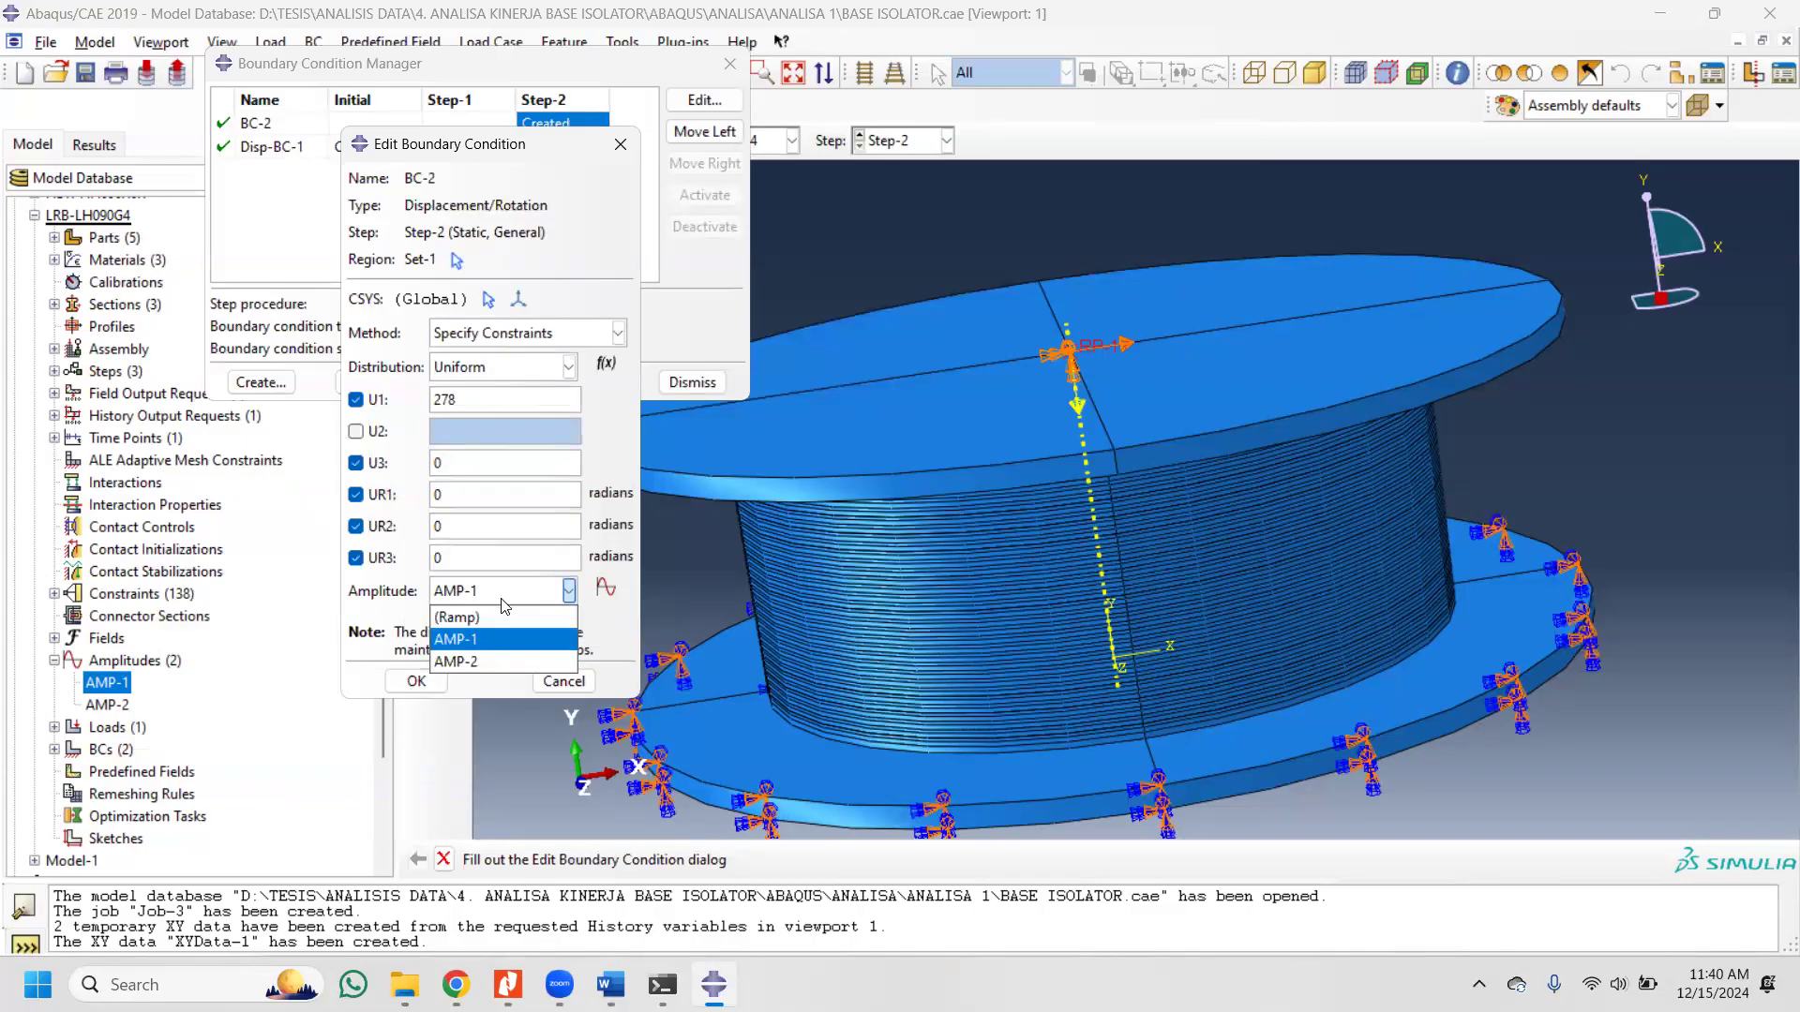
left_click(506, 600)
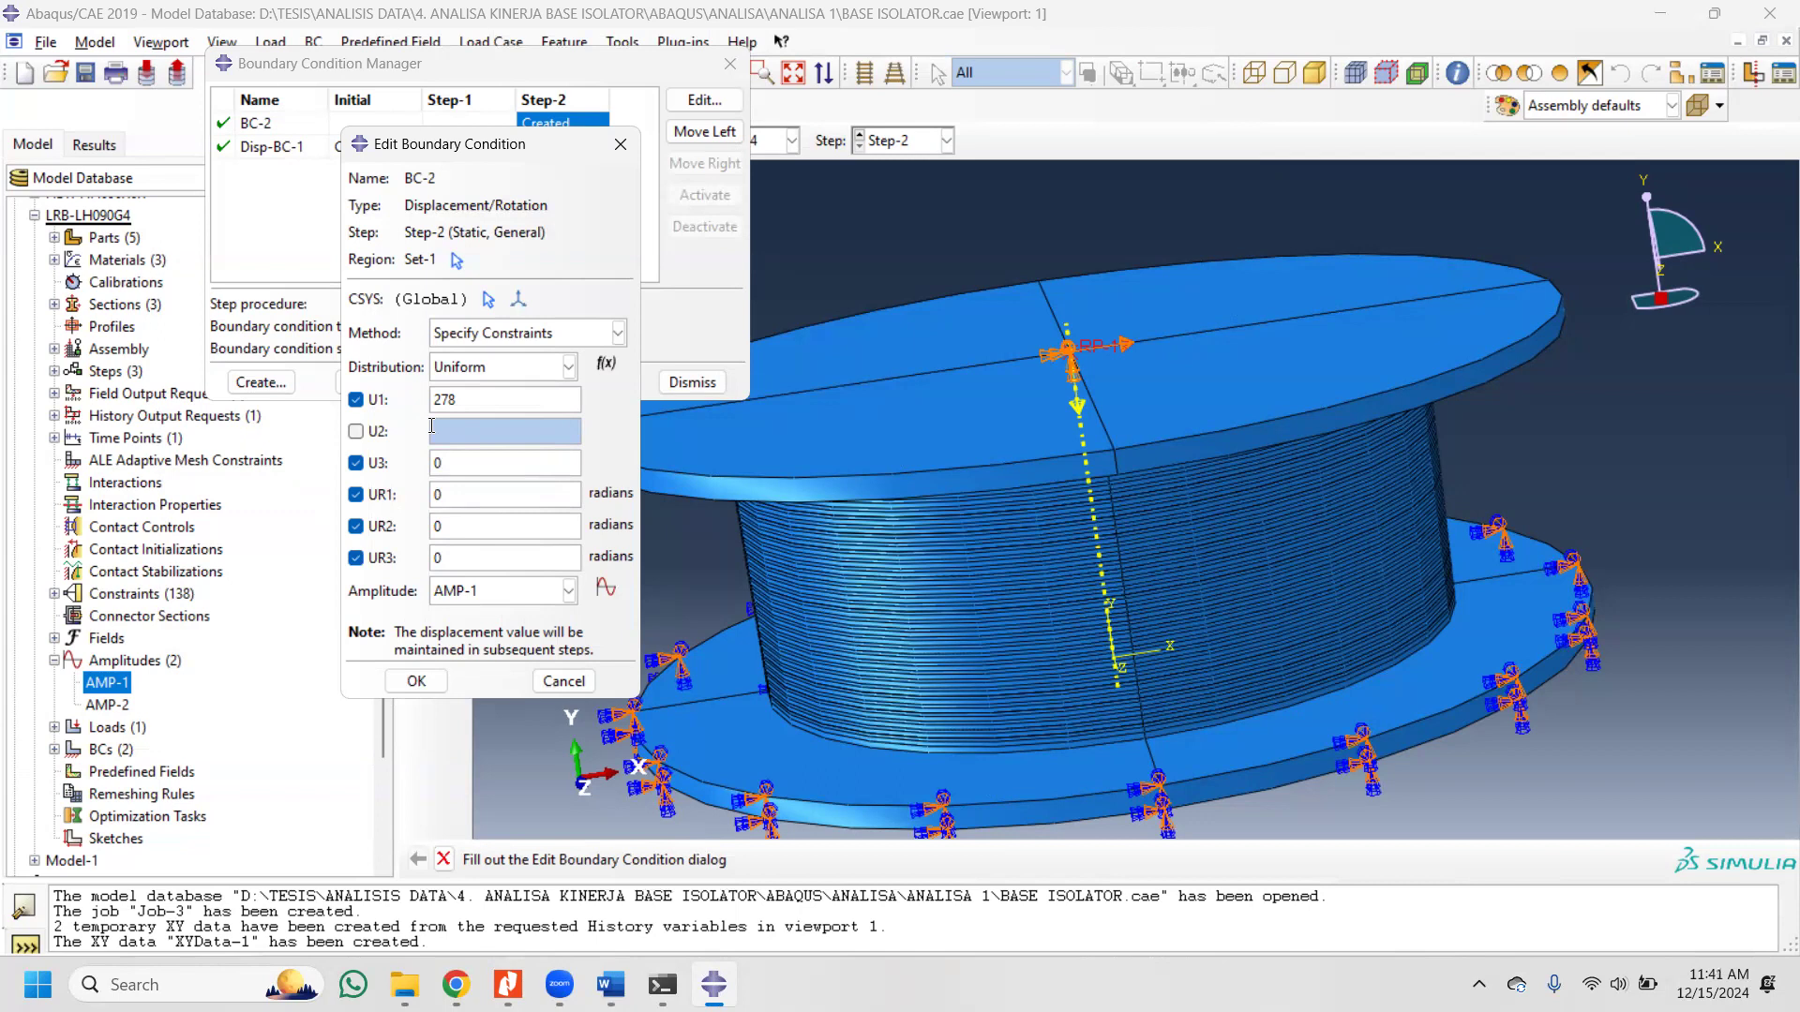
left_click(622, 147)
left_click(730, 64)
Step: Switch to the Job module and open the results of the completed job LRB-LH090G4
left_click(582, 141)
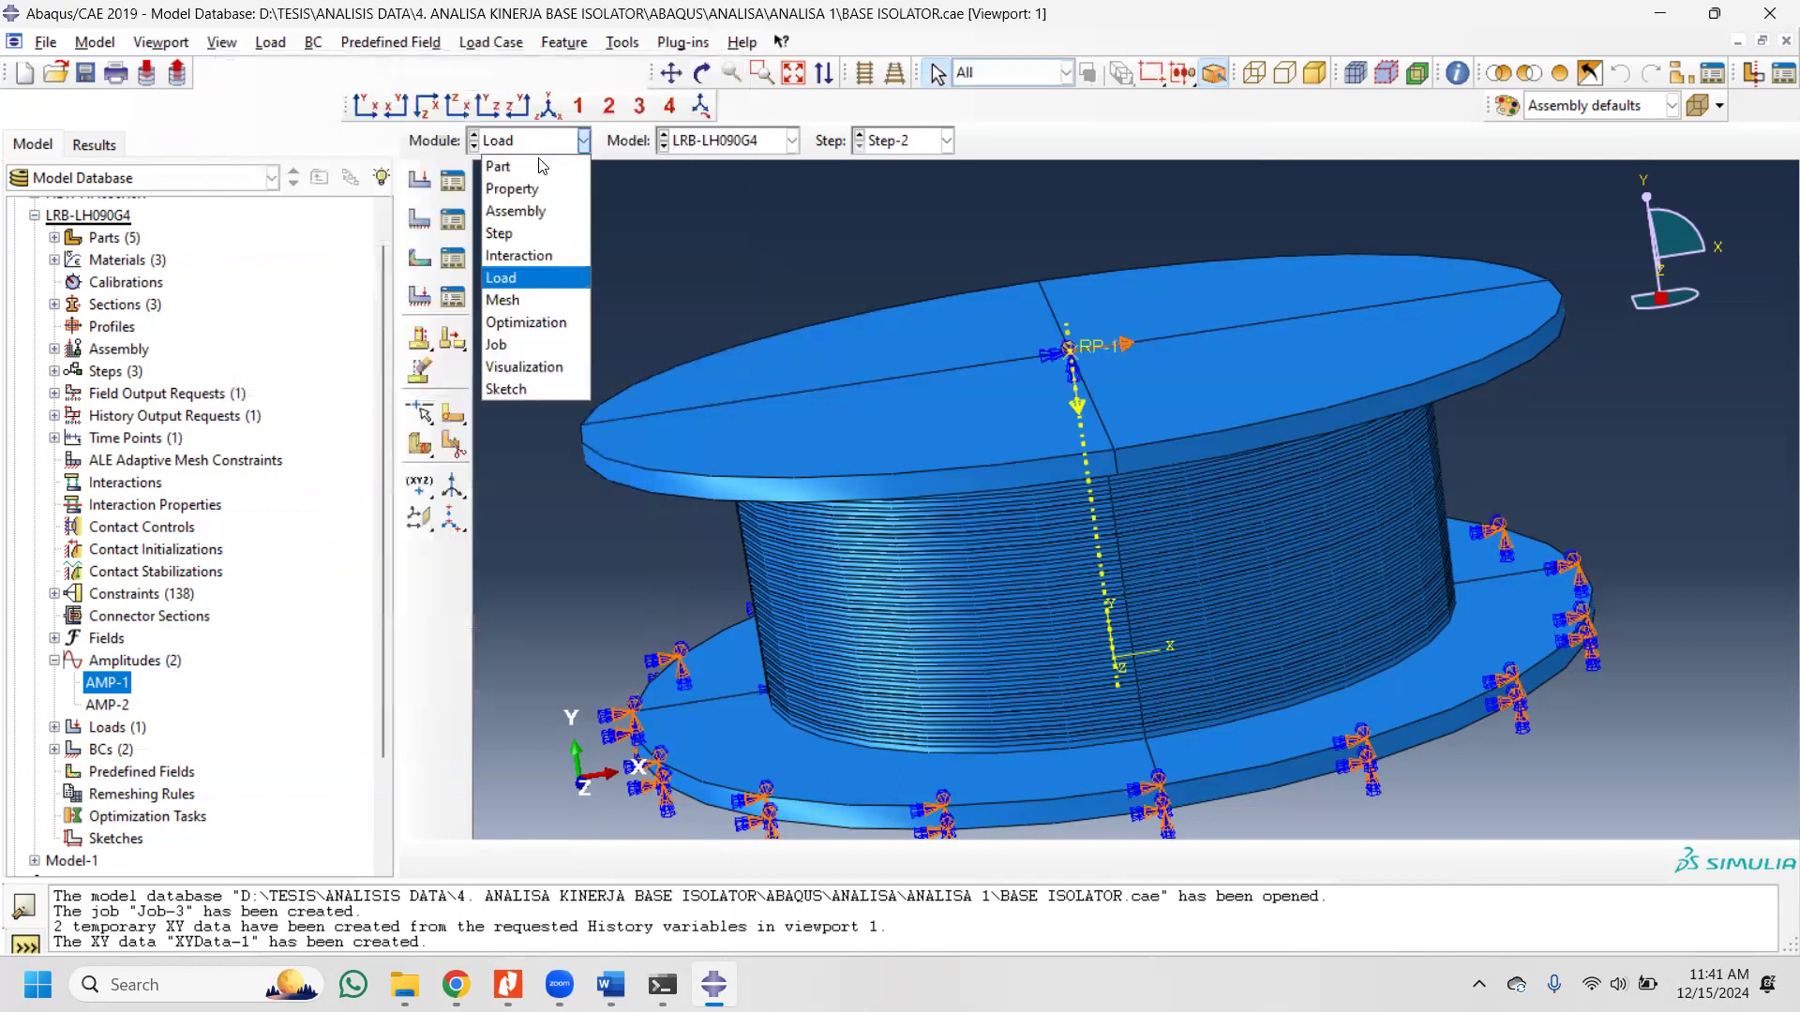
left_click(538, 345)
left_click(453, 182)
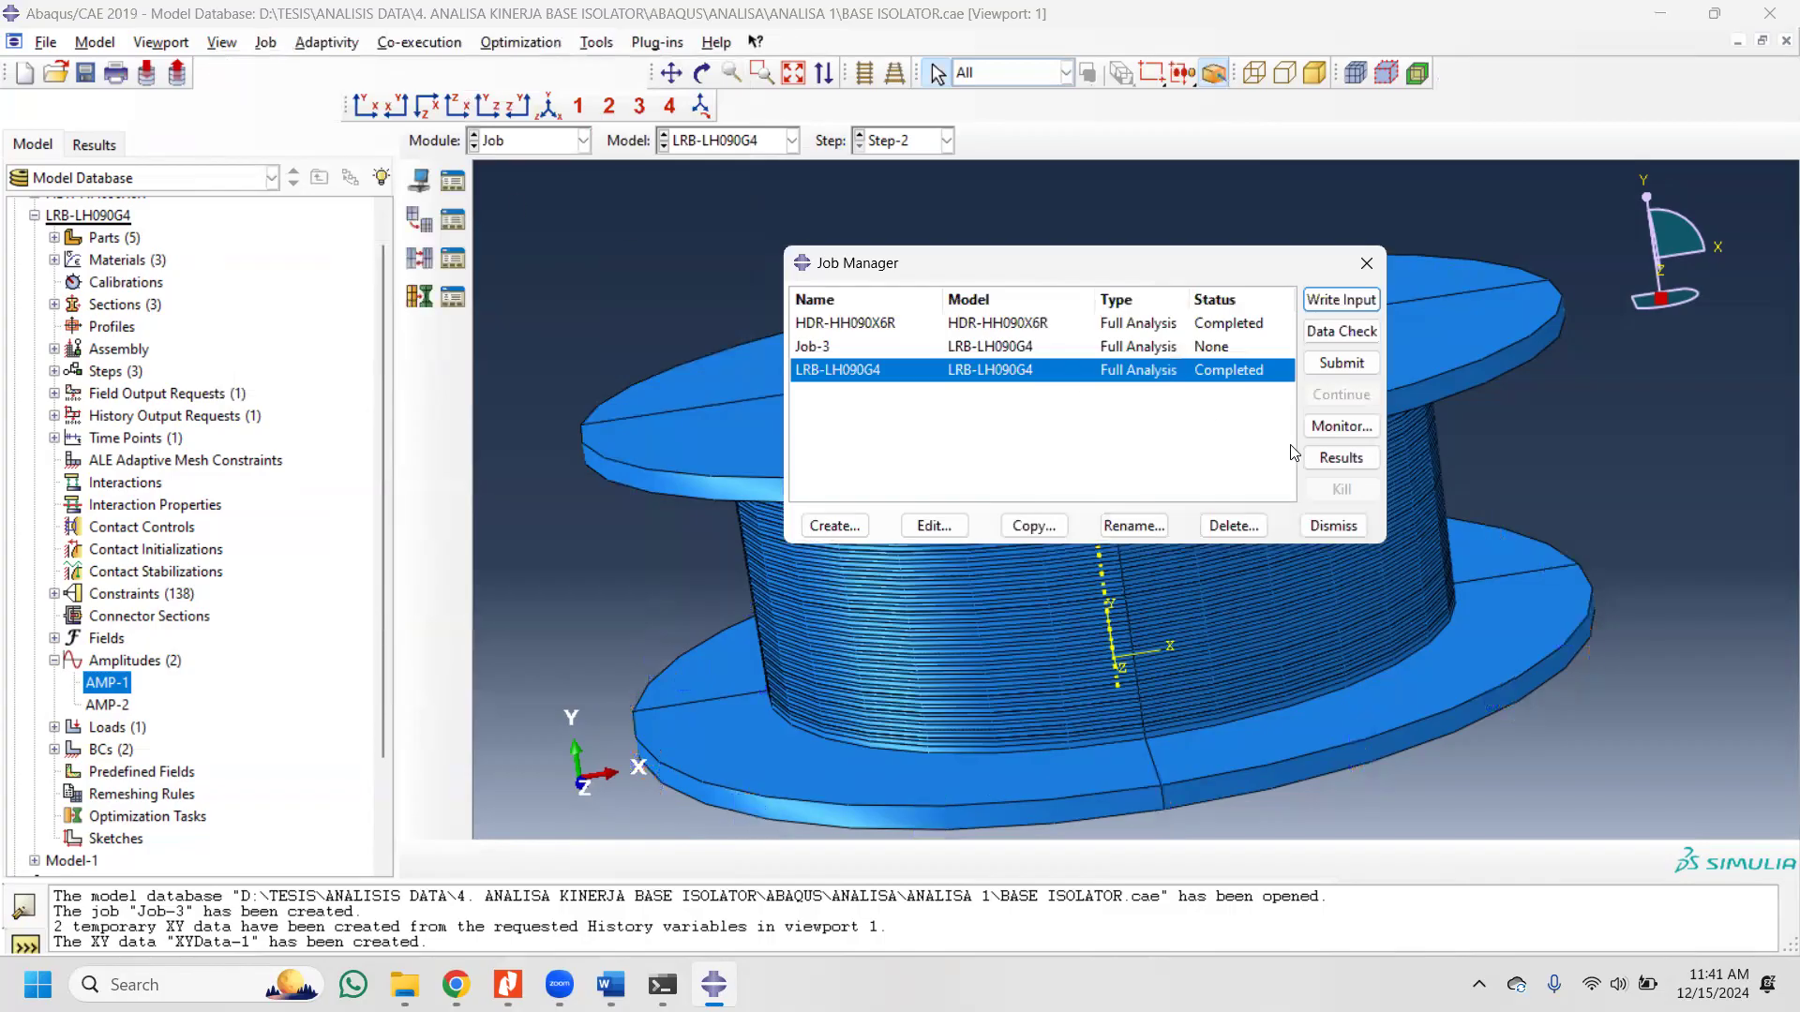
left_click(1341, 459)
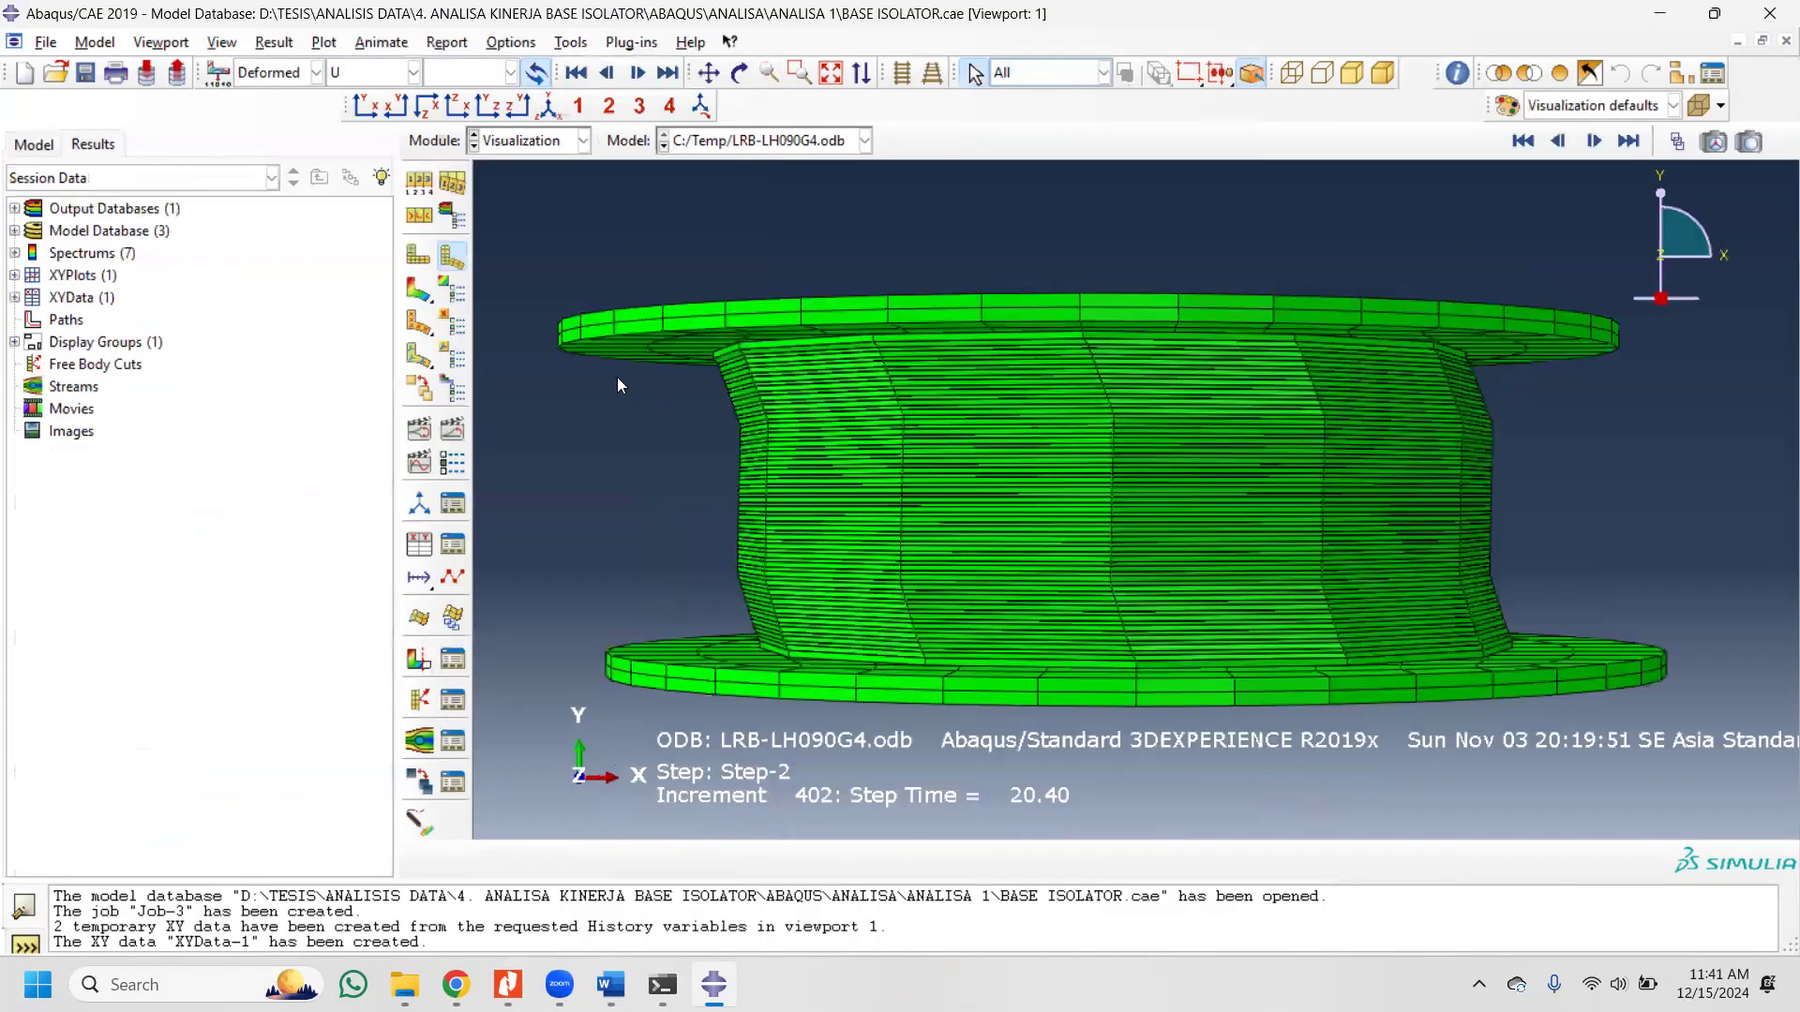
Step: Animate the time history of the deformed bearing, and plot the saved XYData-1 force-displacement curve
left_click(456, 428)
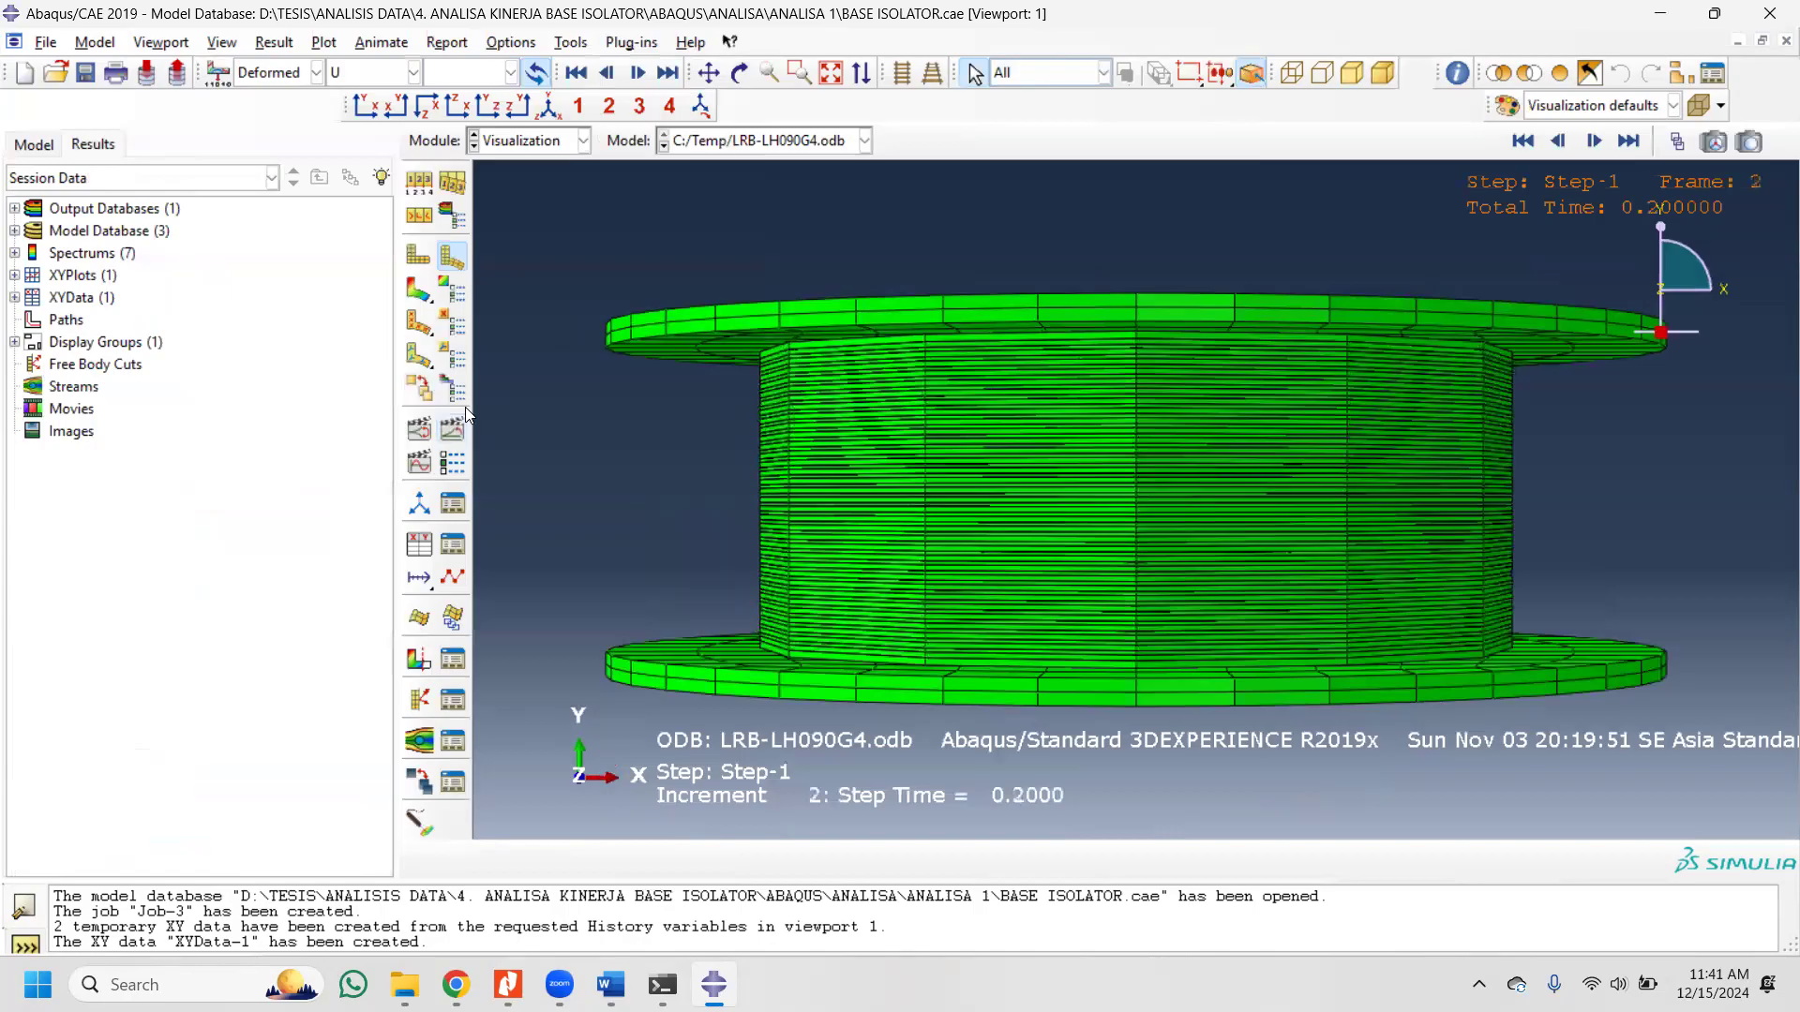
left_click(451, 543)
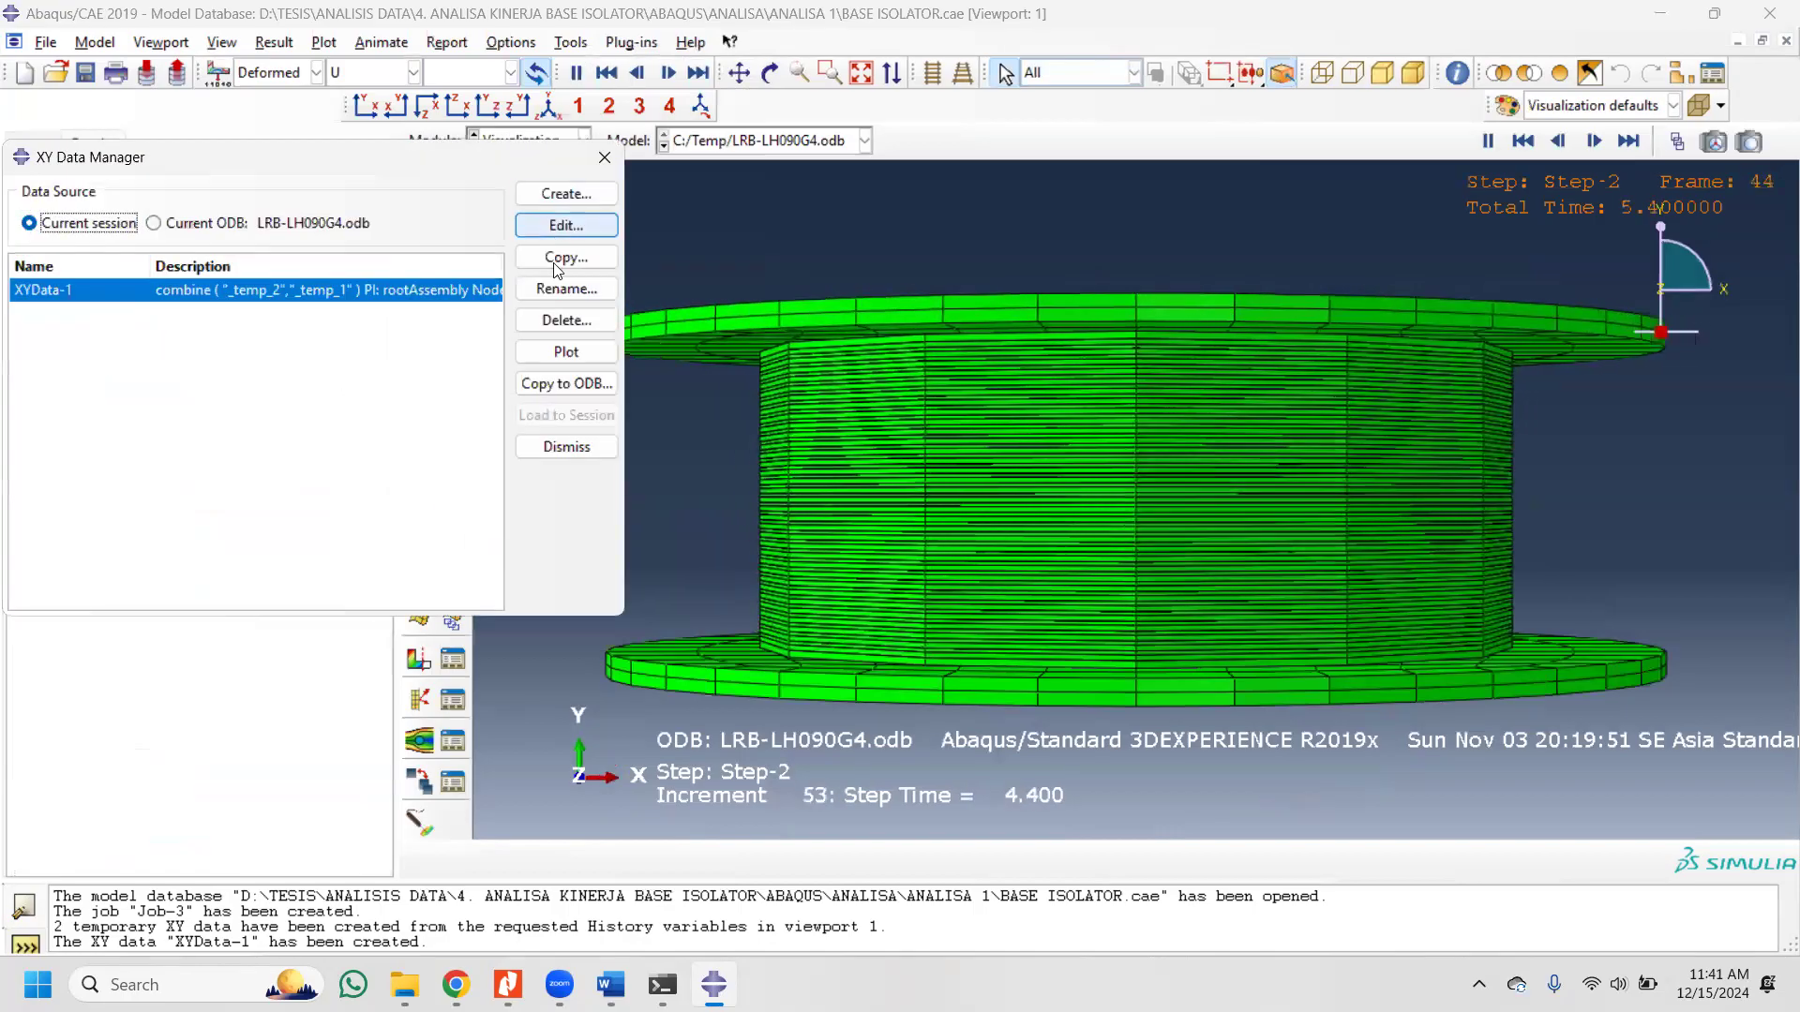
left_click(581, 355)
left_click_drag(597, 158, 797, 369)
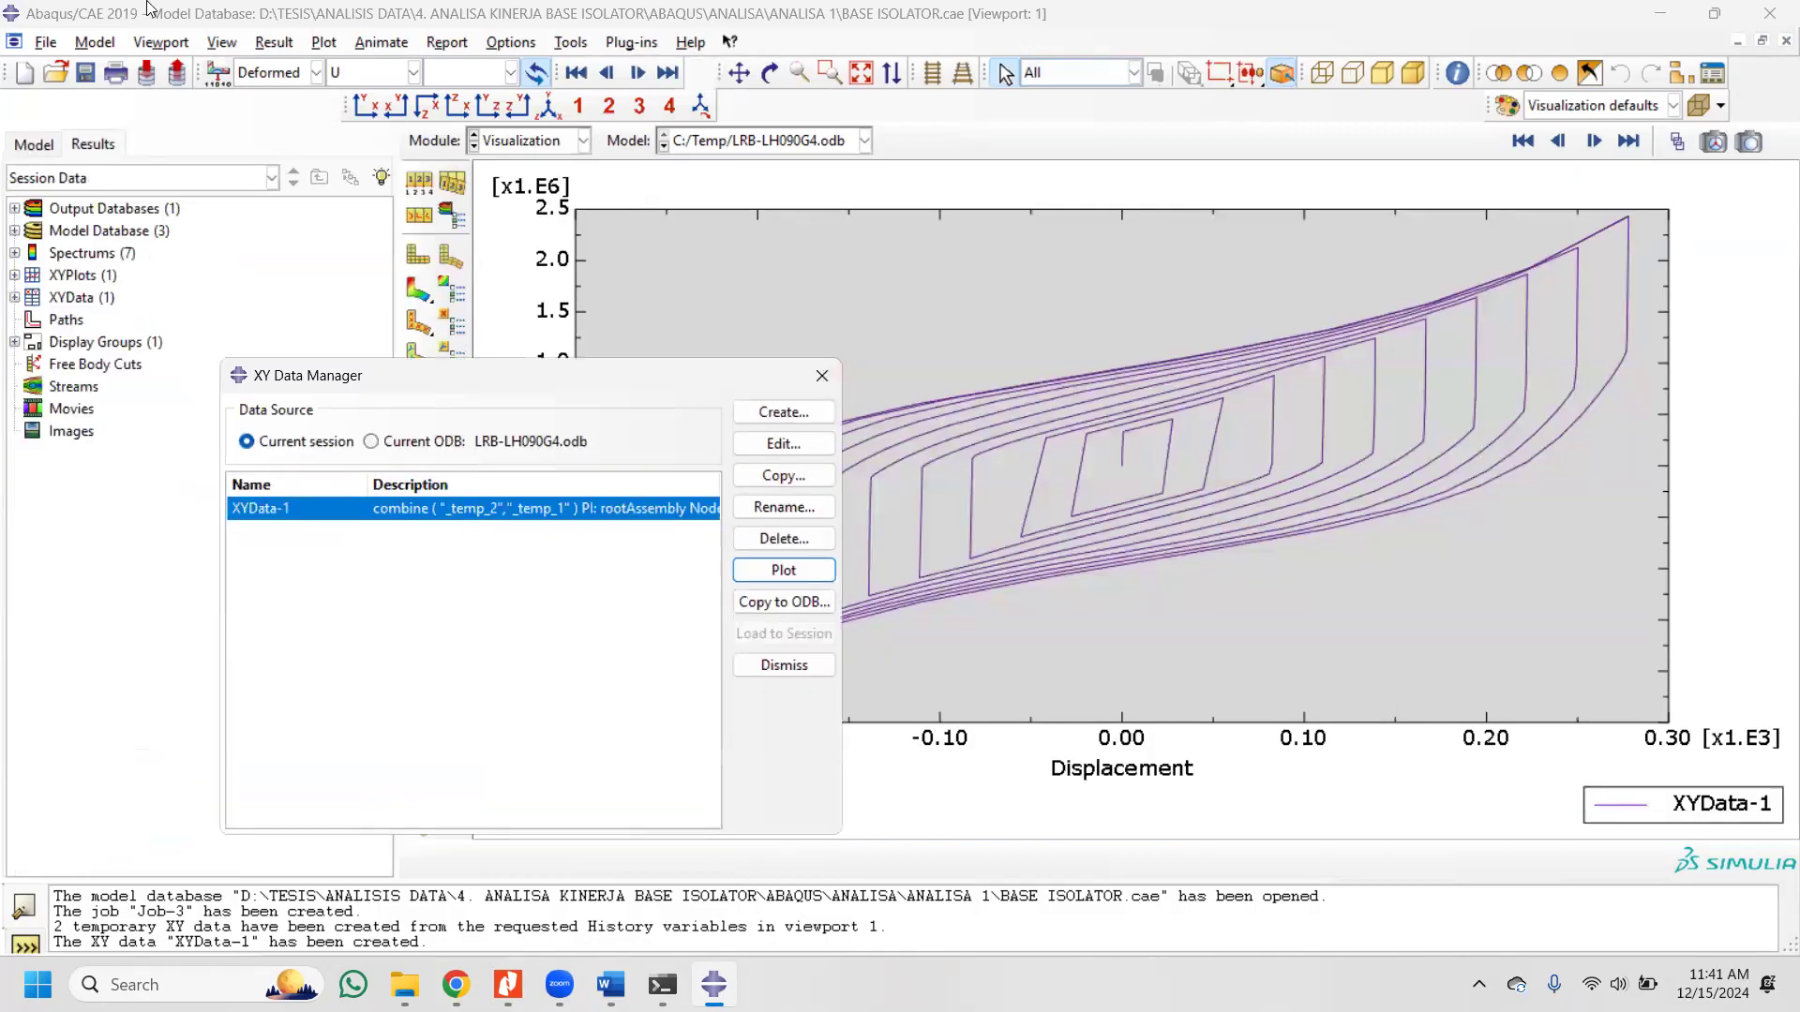
Step: Create a second viewport and tile the two viewports, trying the horizontal arrangement before settling on the vertical one
left_click(150, 43)
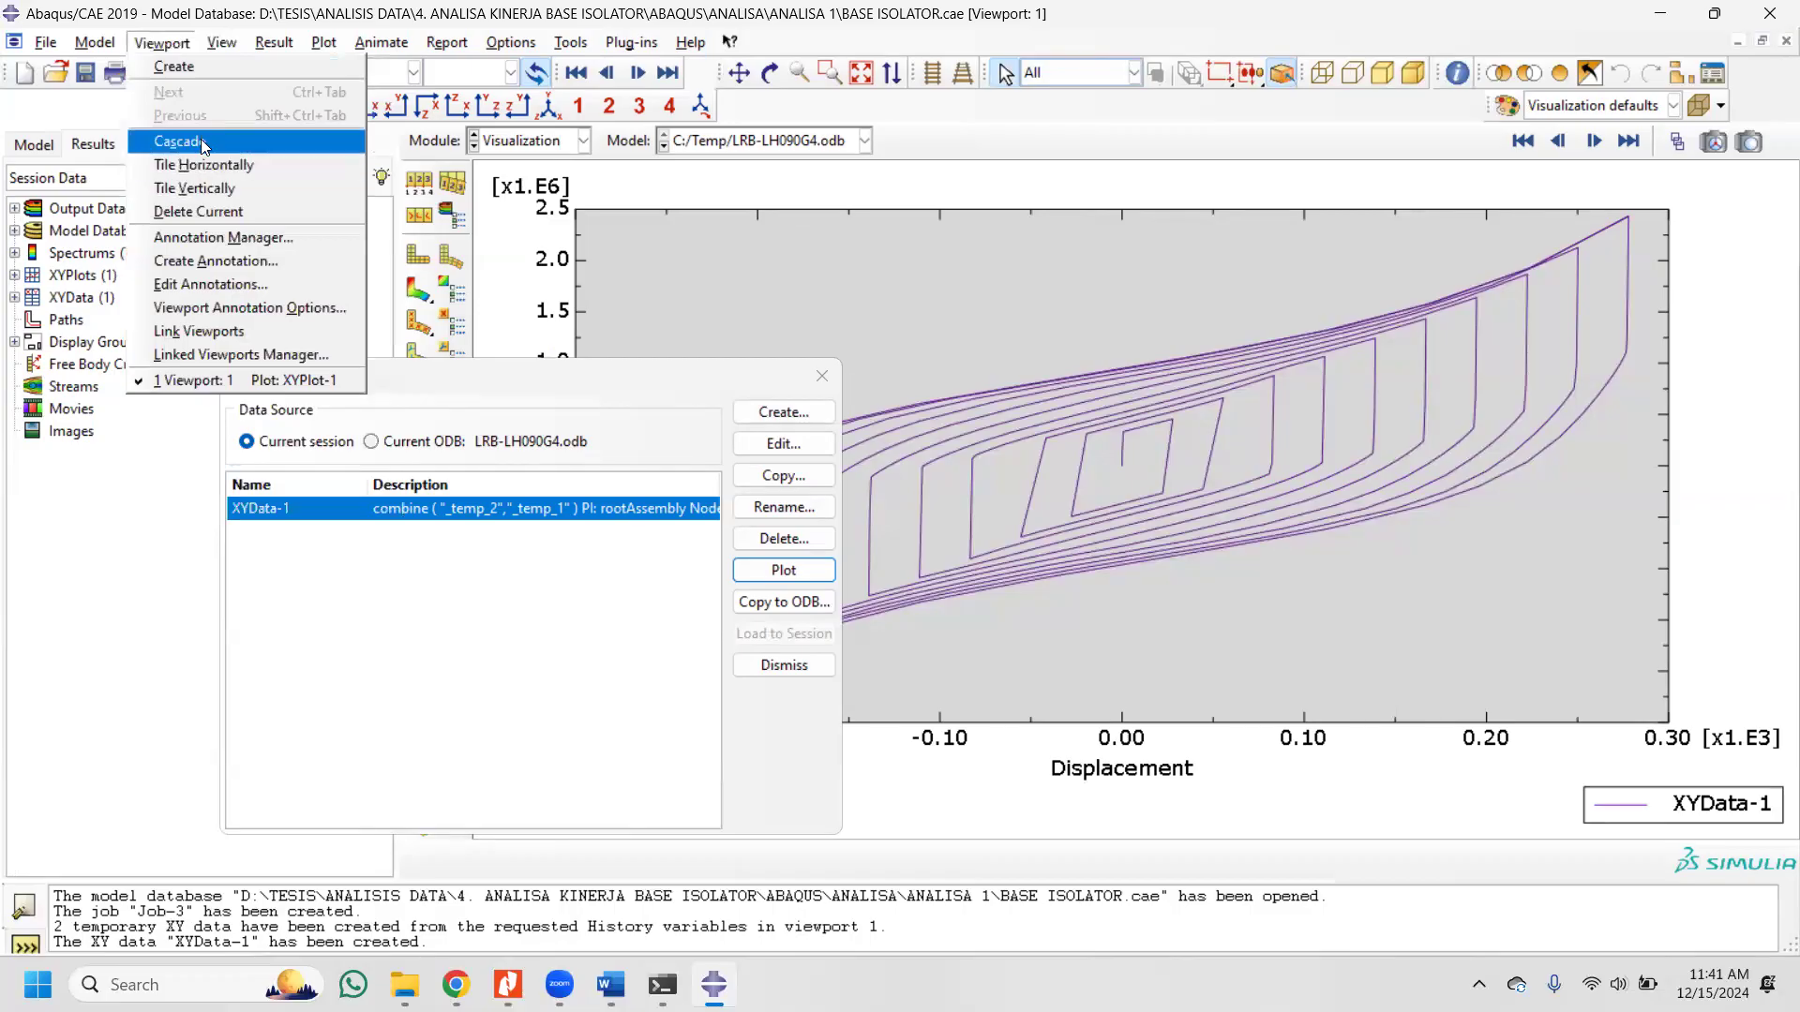
left_click(201, 68)
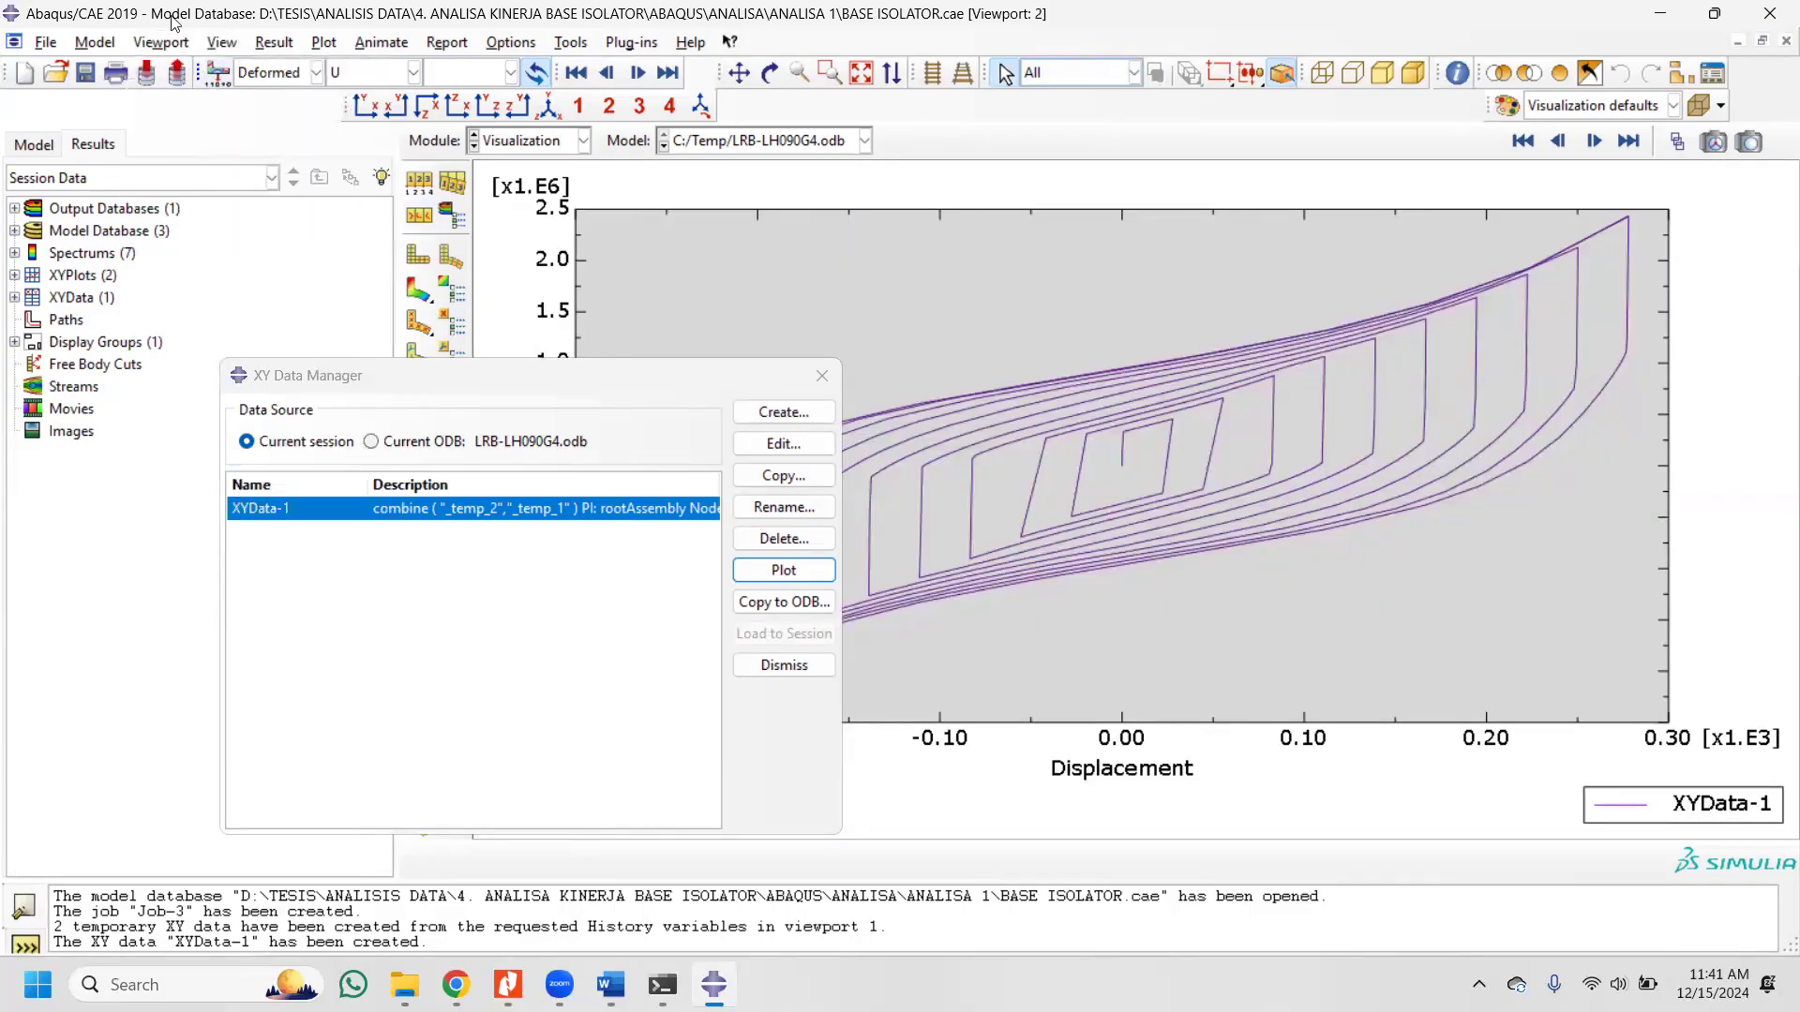
left_click(155, 42)
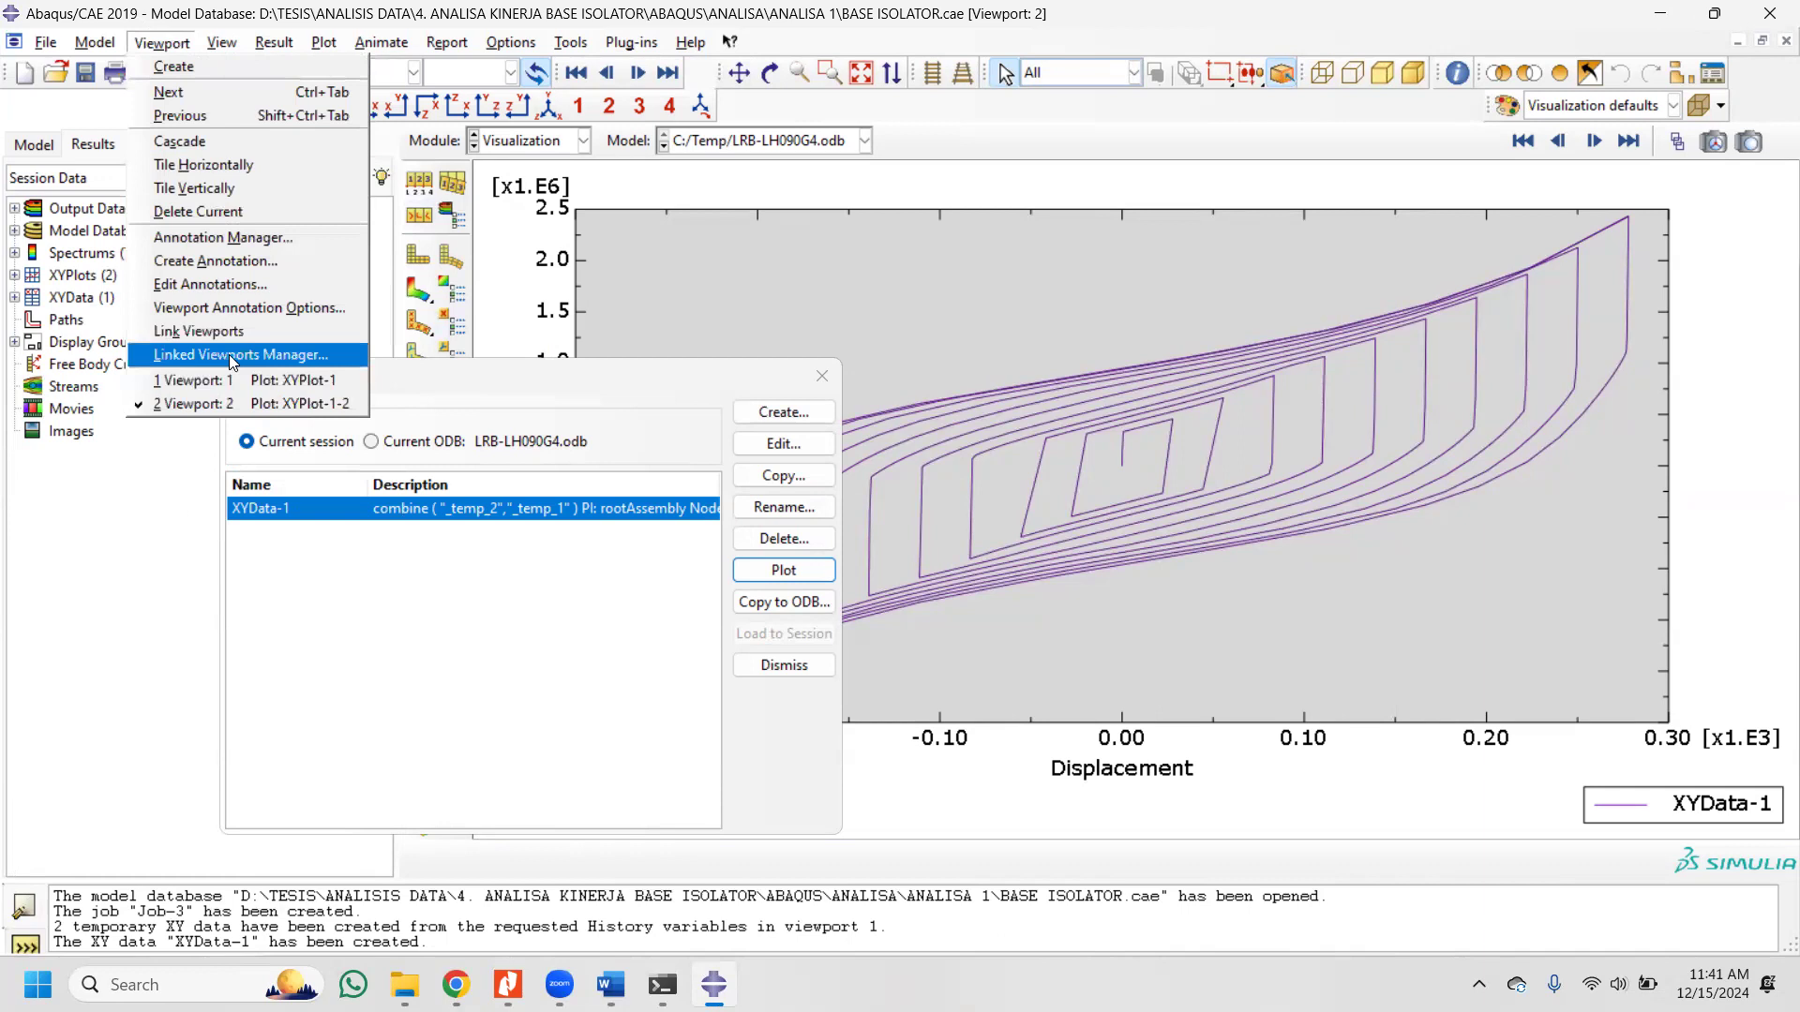
left_click(241, 173)
left_click(141, 42)
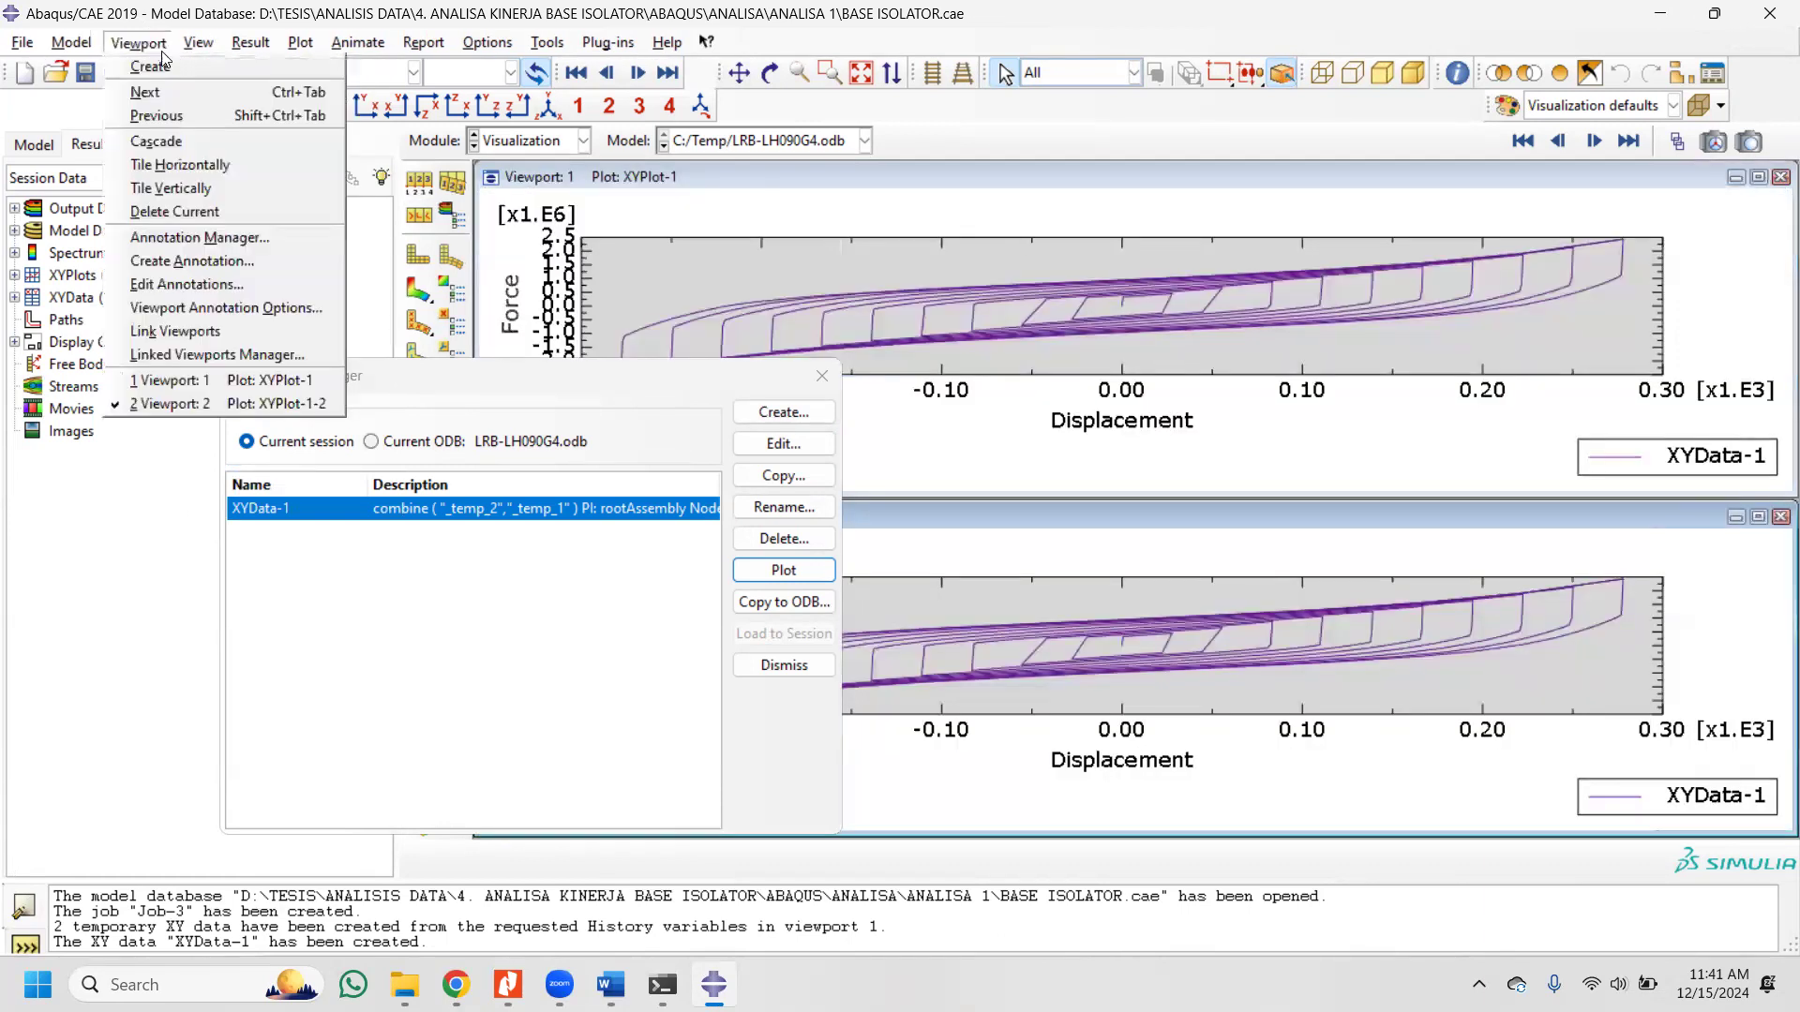
left_click(208, 186)
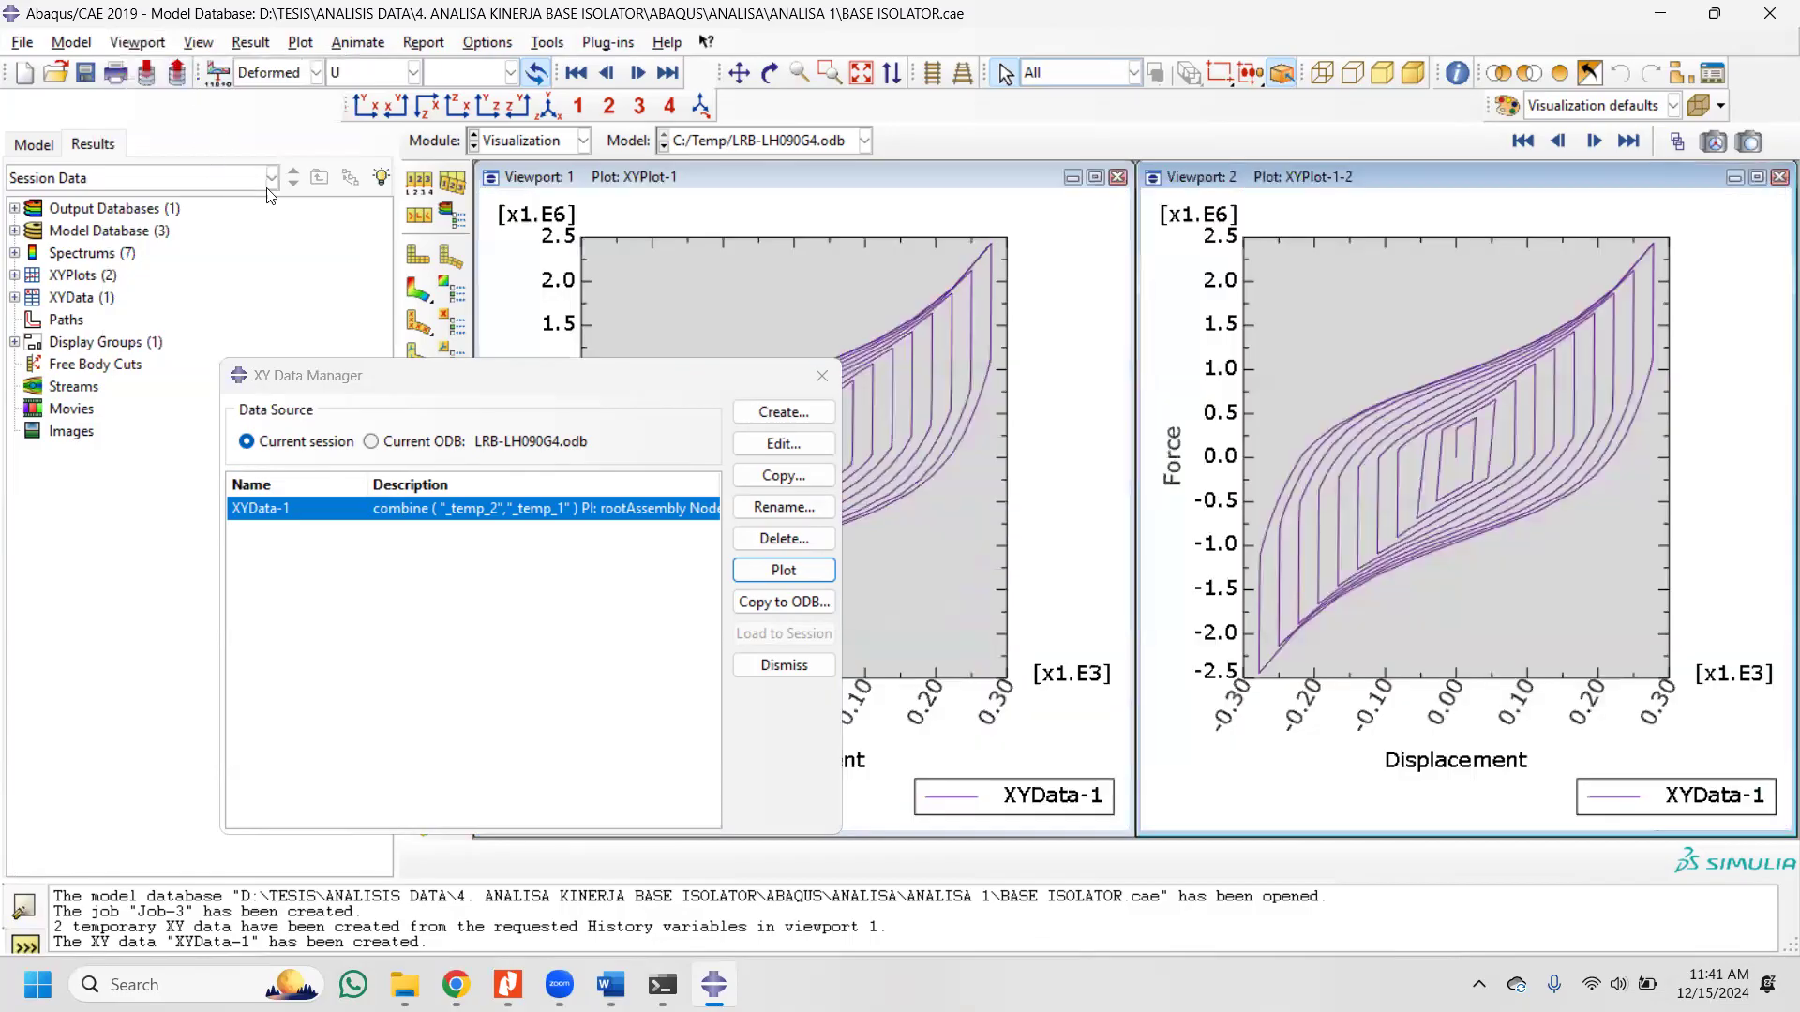
Step: Animate the time history of the XYData-1 curve in Viewport 1, clear the XY Data Manager off the plots, and close it
left_click(165, 45)
left_click(272, 377)
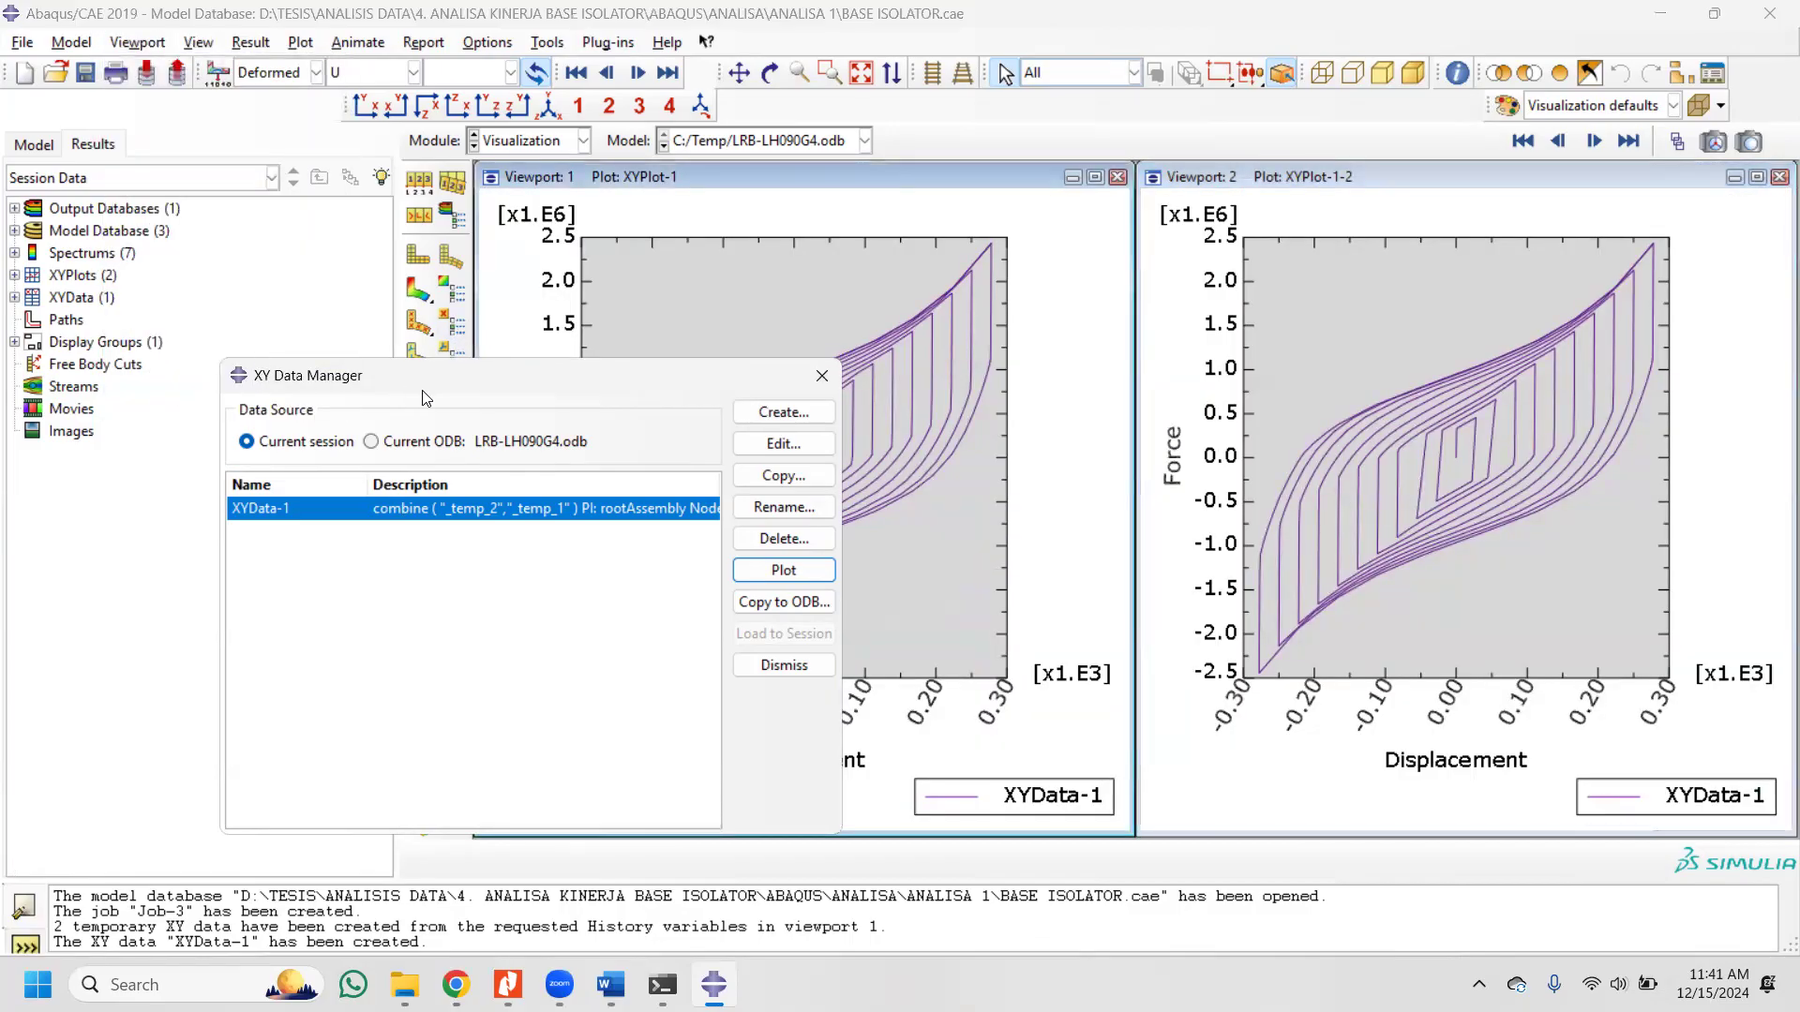
left_click_drag(424, 398, 1206, 423)
left_click(454, 430)
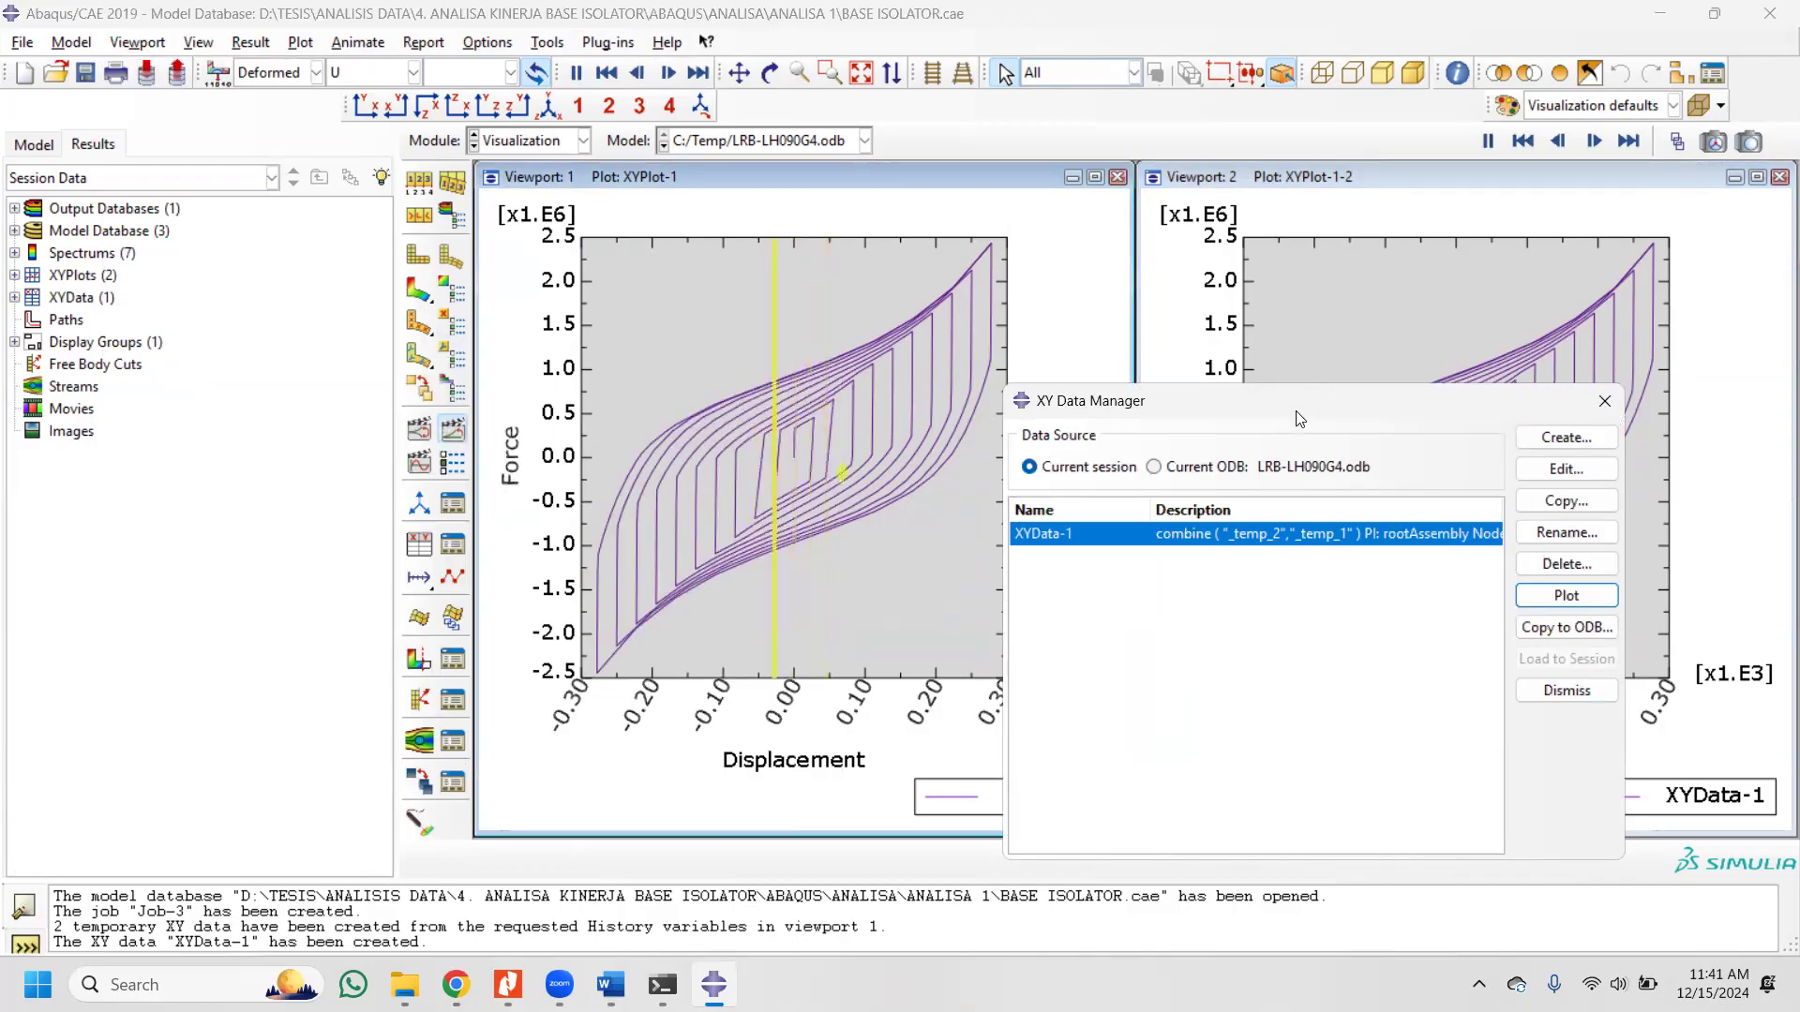
left_click_drag(1299, 418, 370, 523)
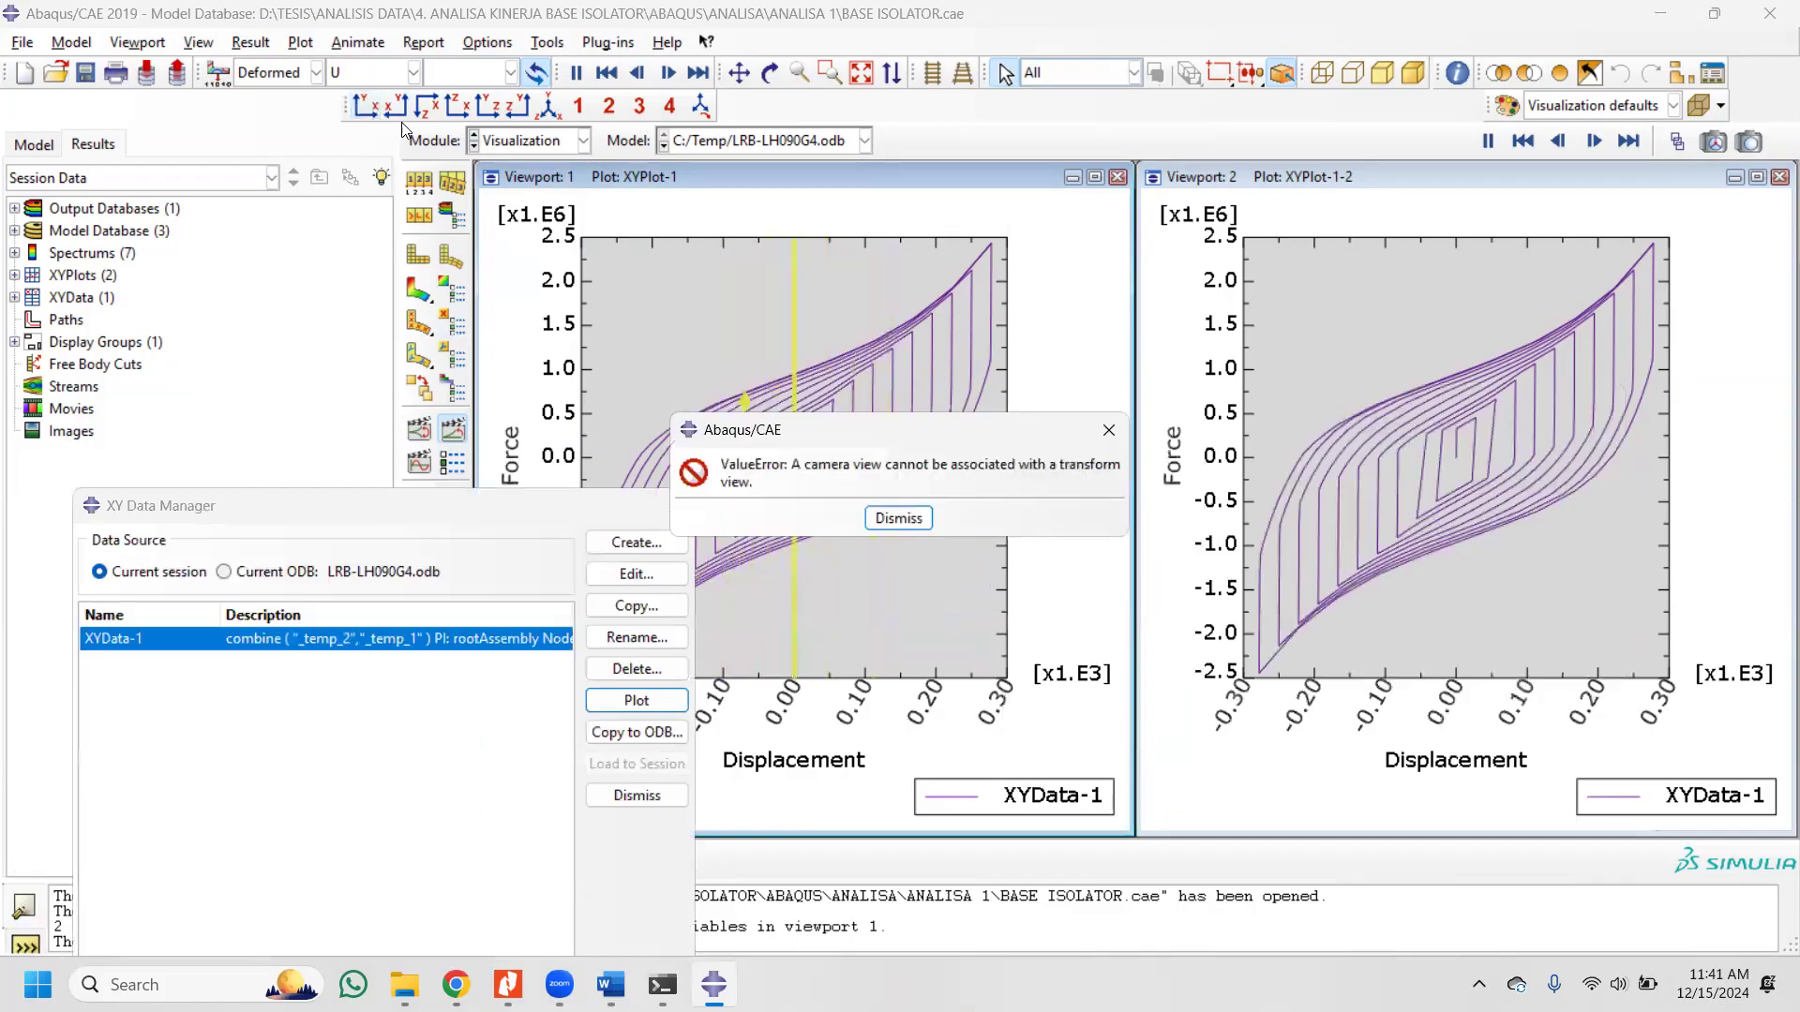
left_click(886, 516)
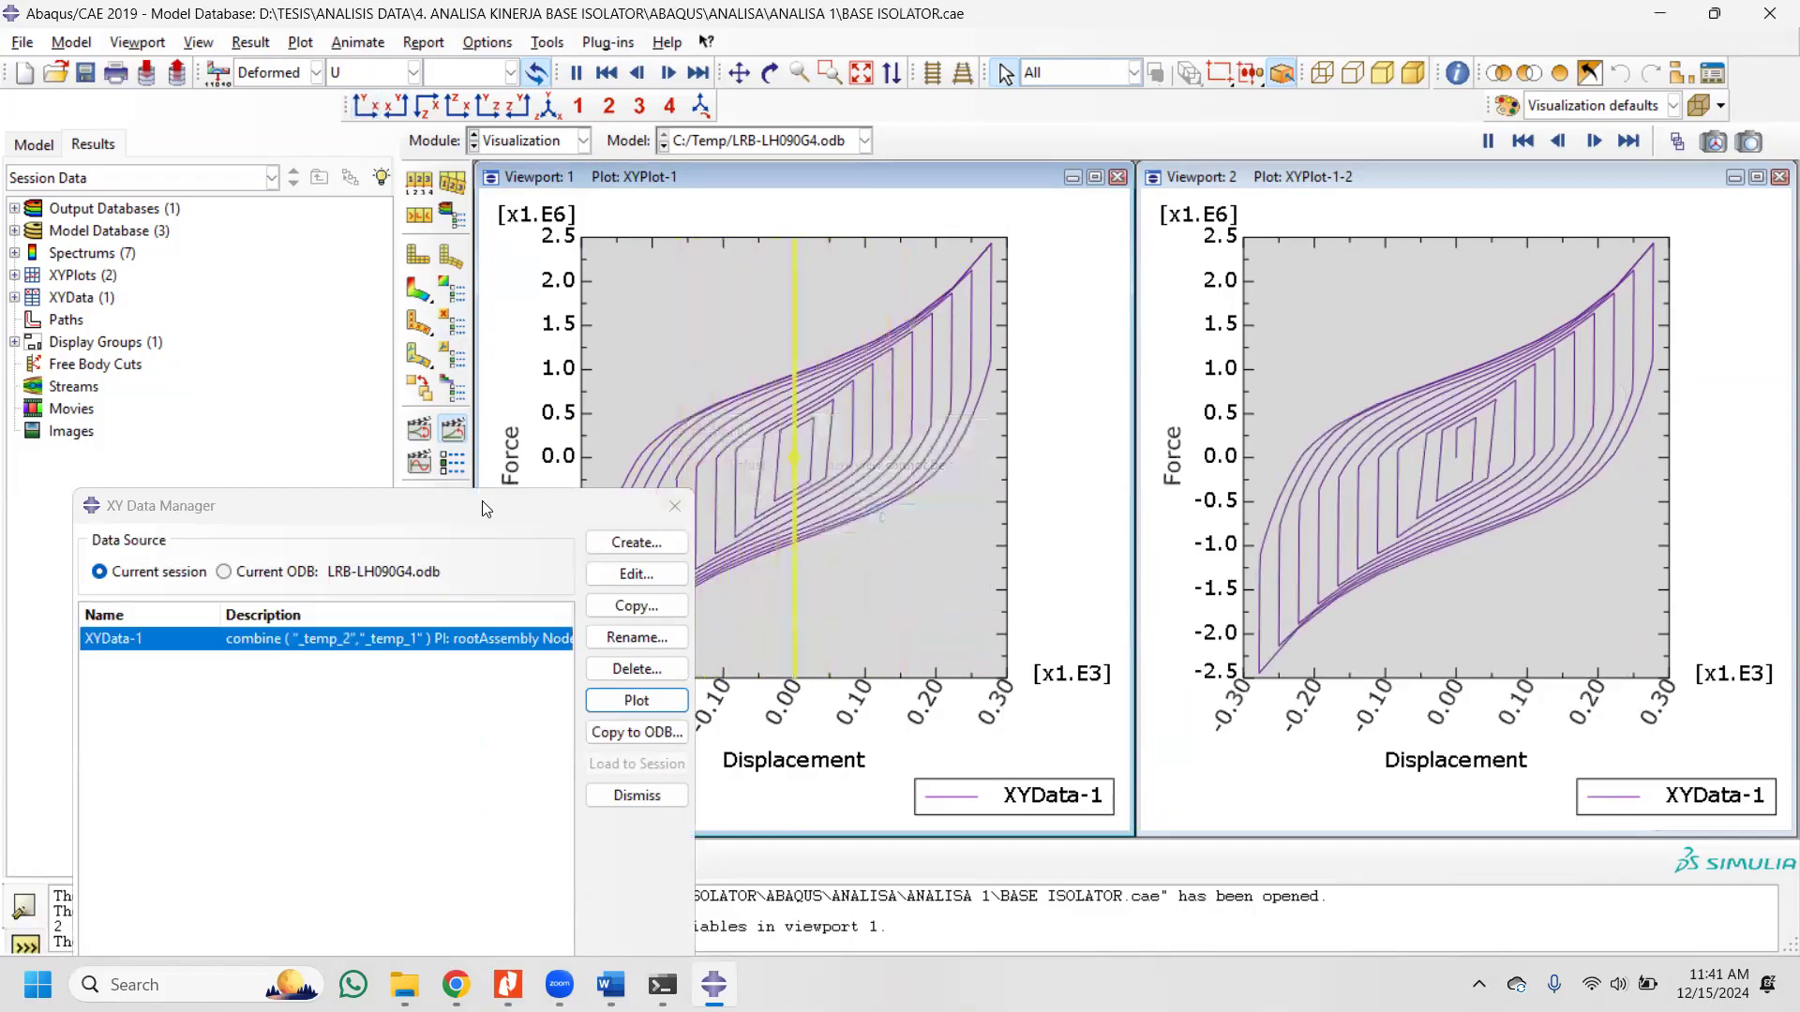
left_click_drag(491, 517, 1292, 503)
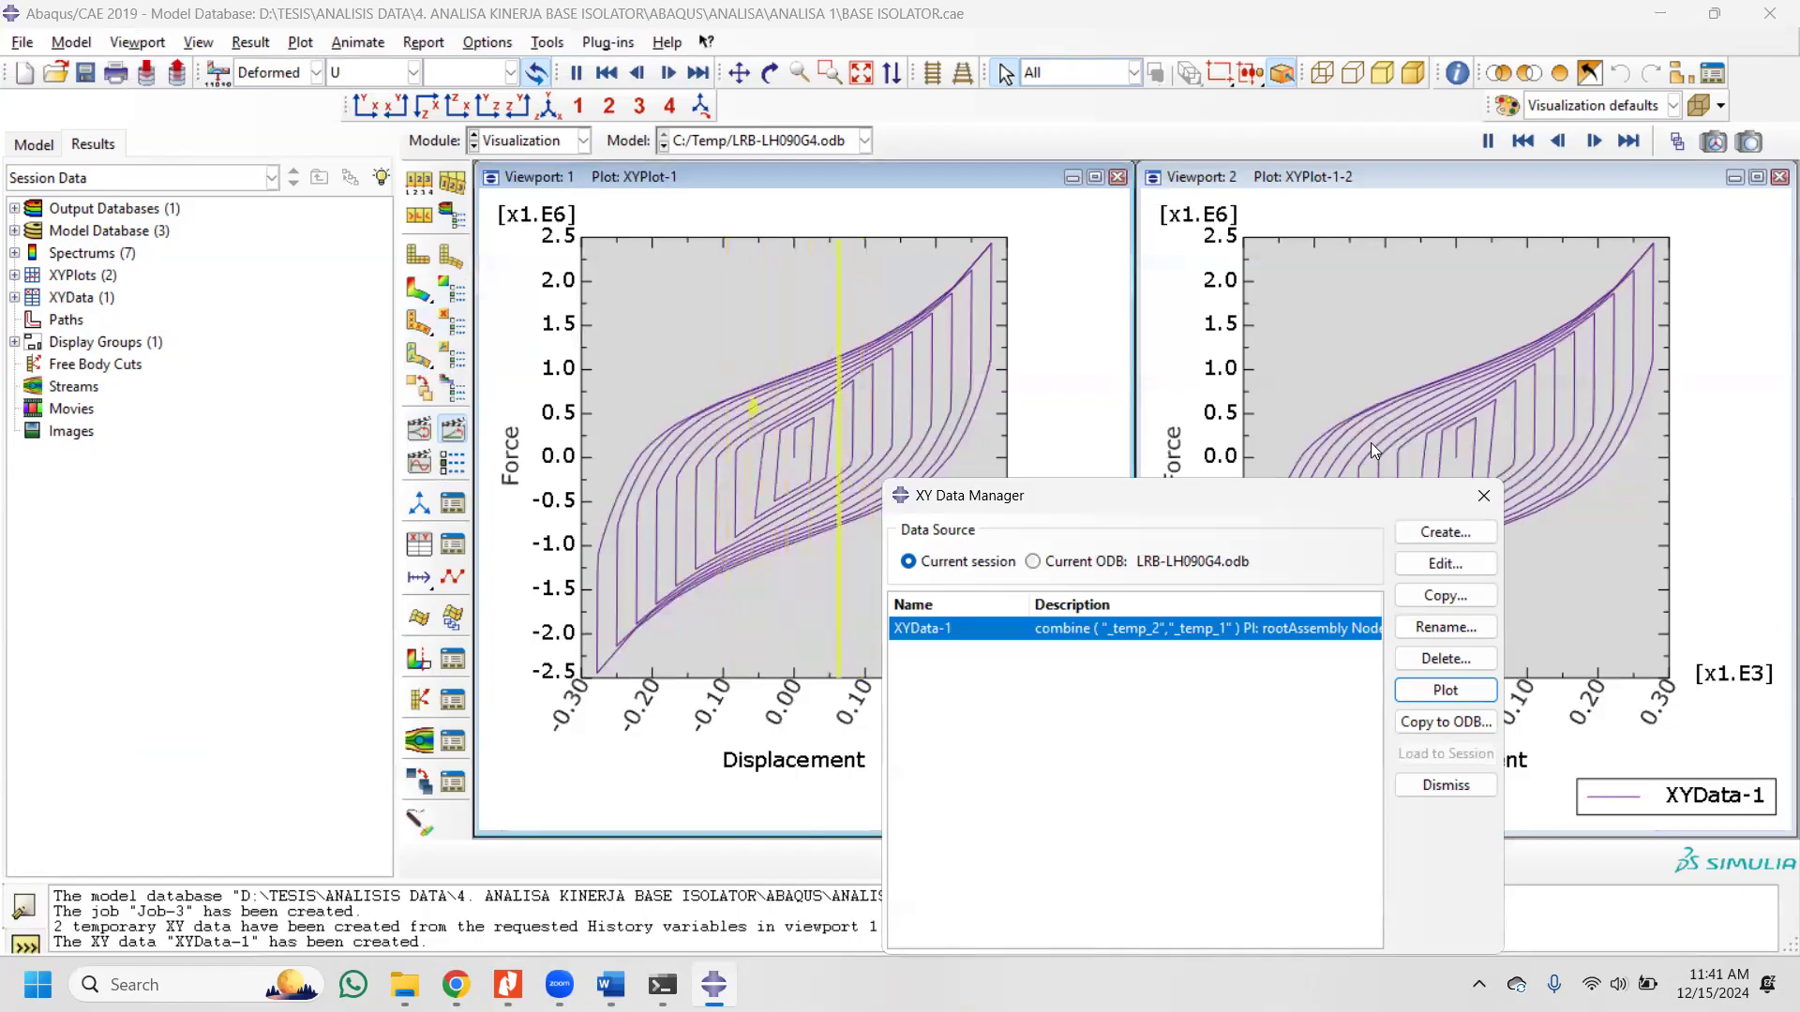
left_click_drag(1471, 498, 864, 322)
left_click(862, 324)
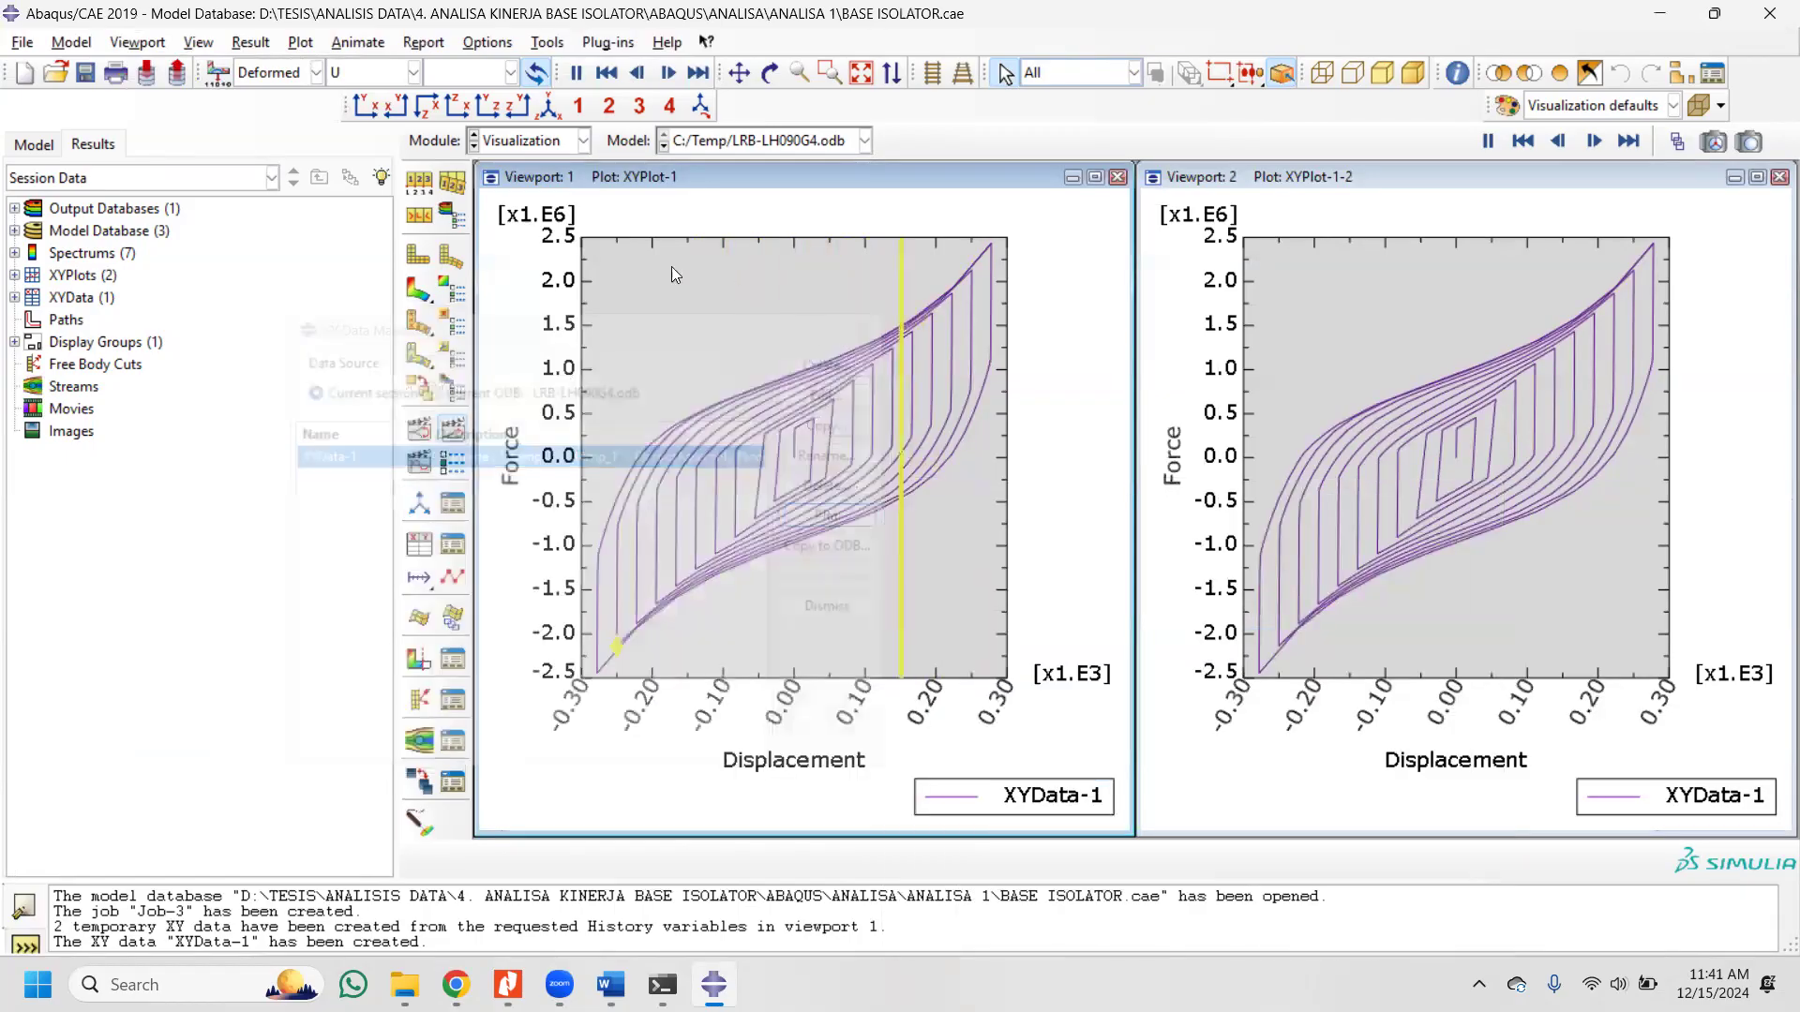
Step: Make Viewport 2 current, and start and stop the time history animation of its force-displacement curve
left_click(166, 44)
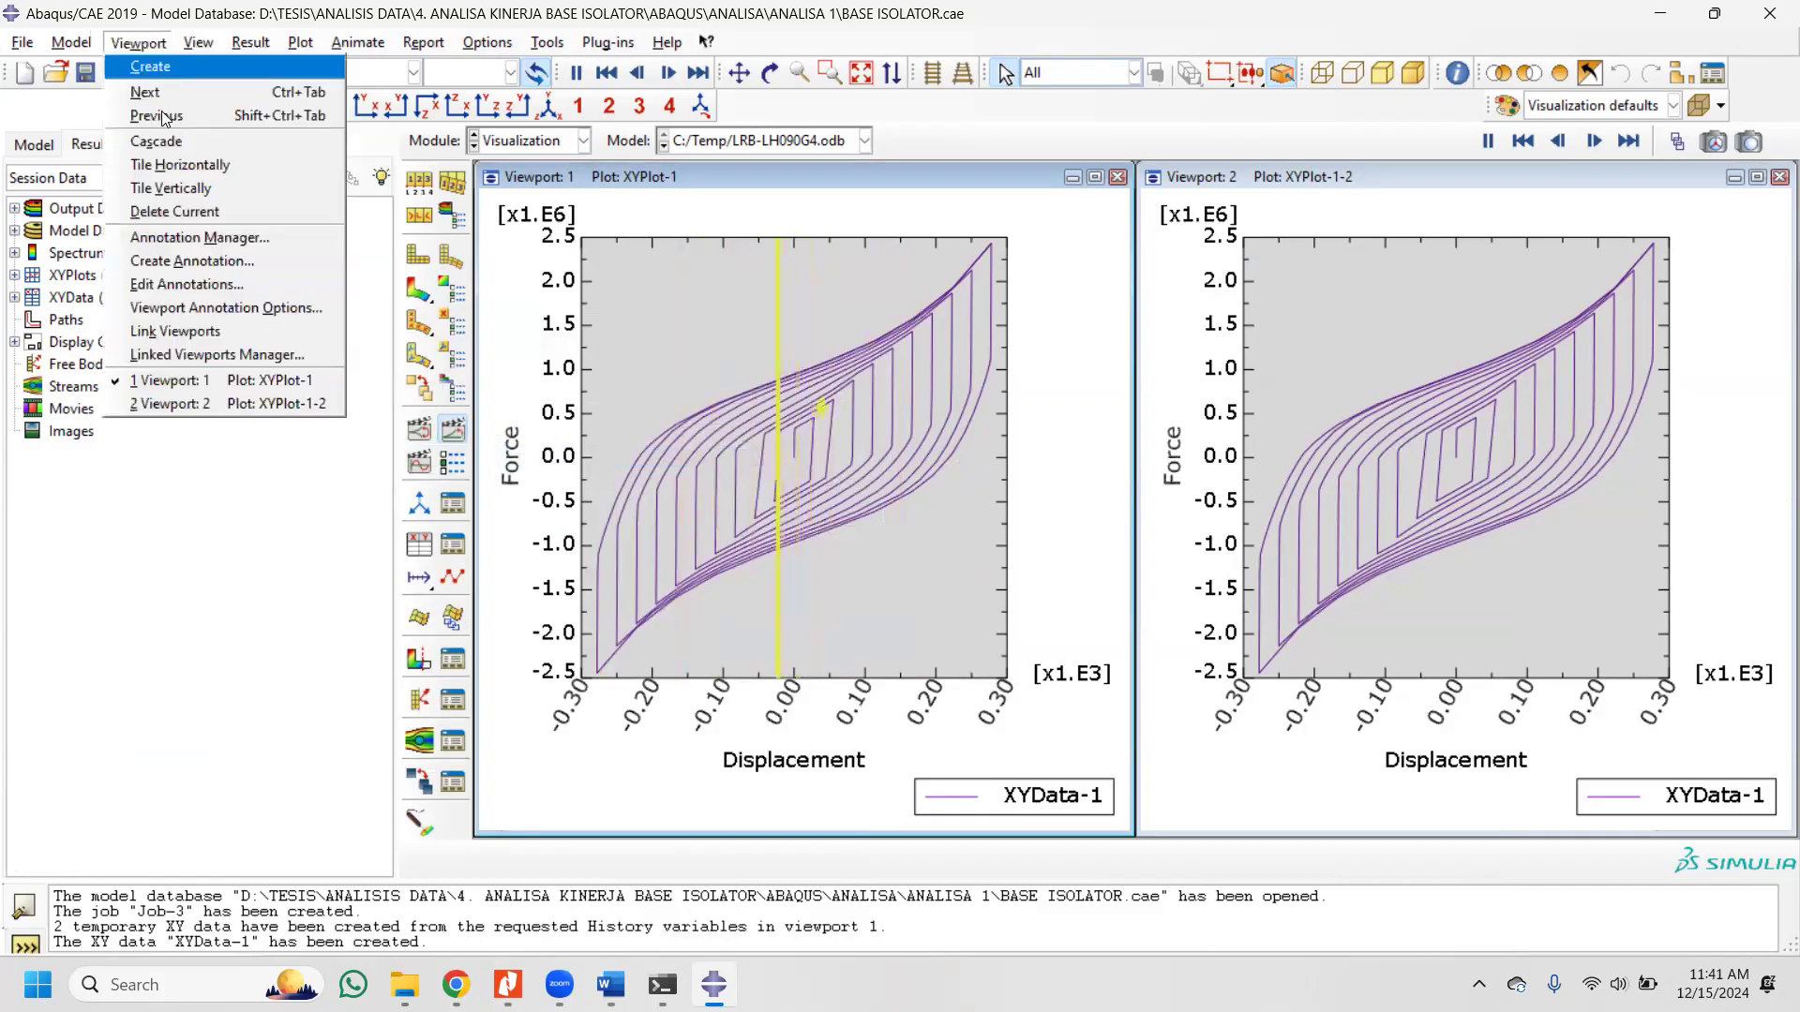
left_click(178, 401)
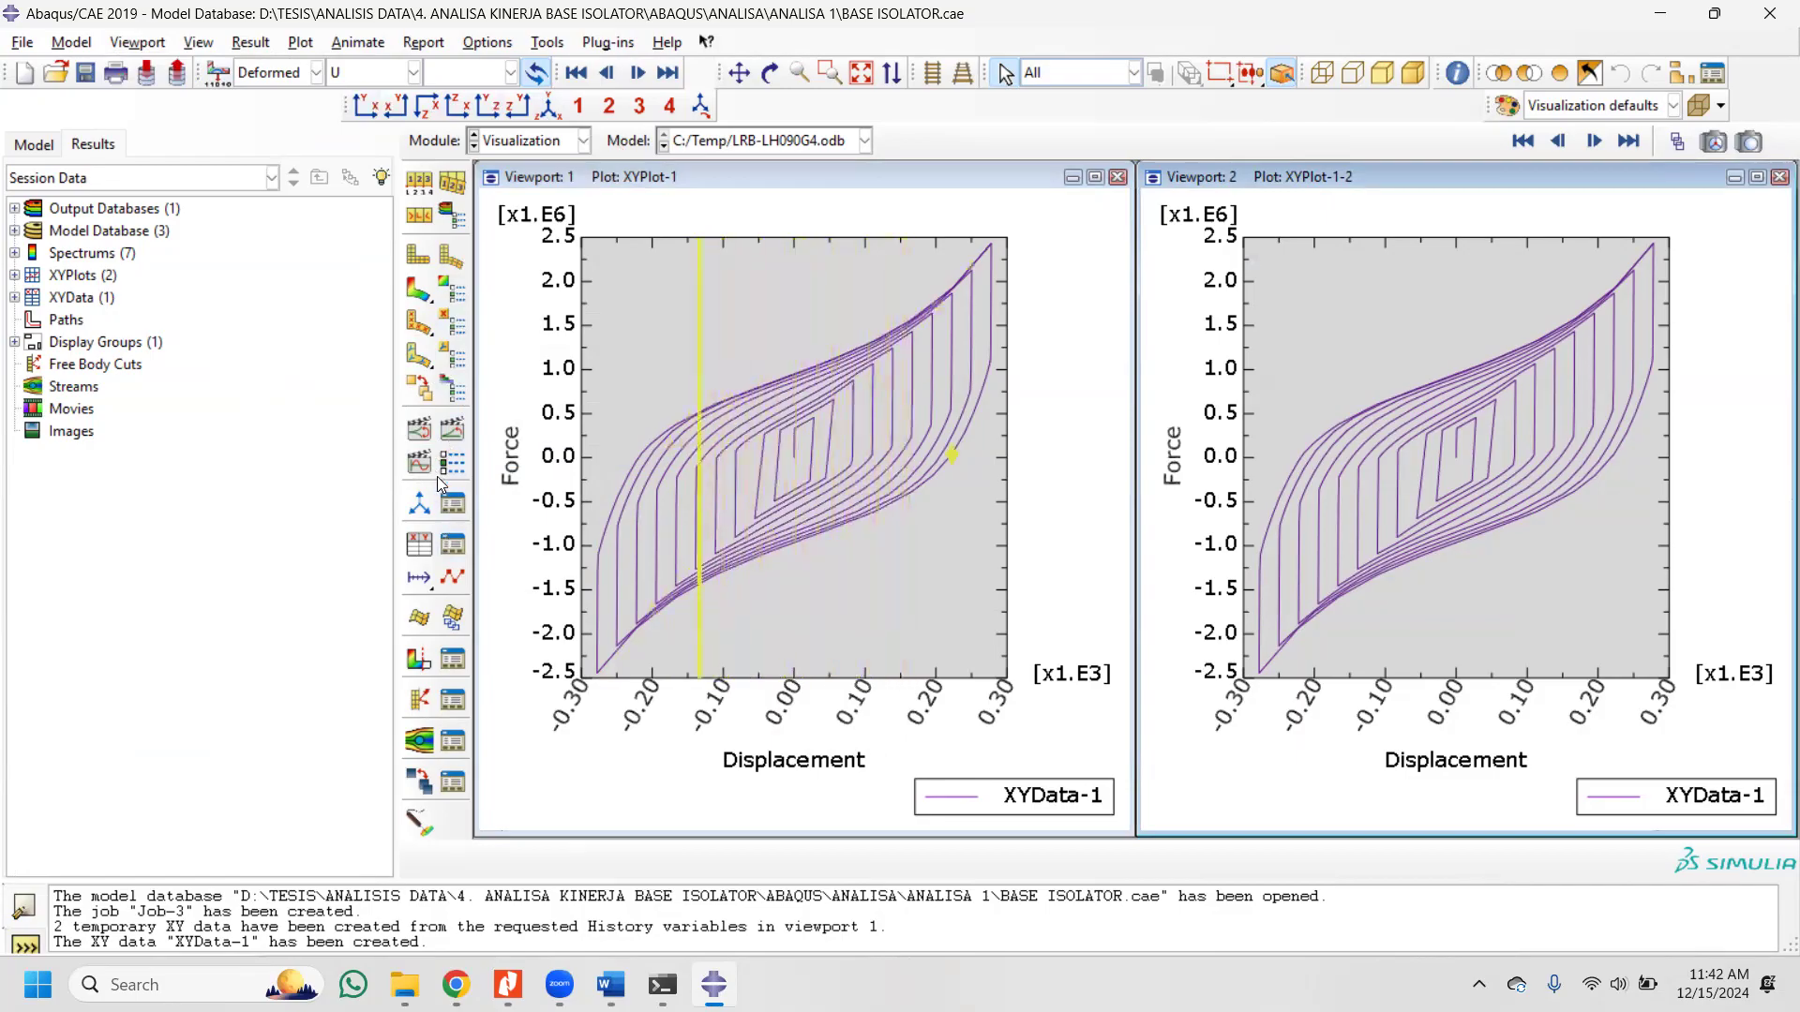
left_click(452, 429)
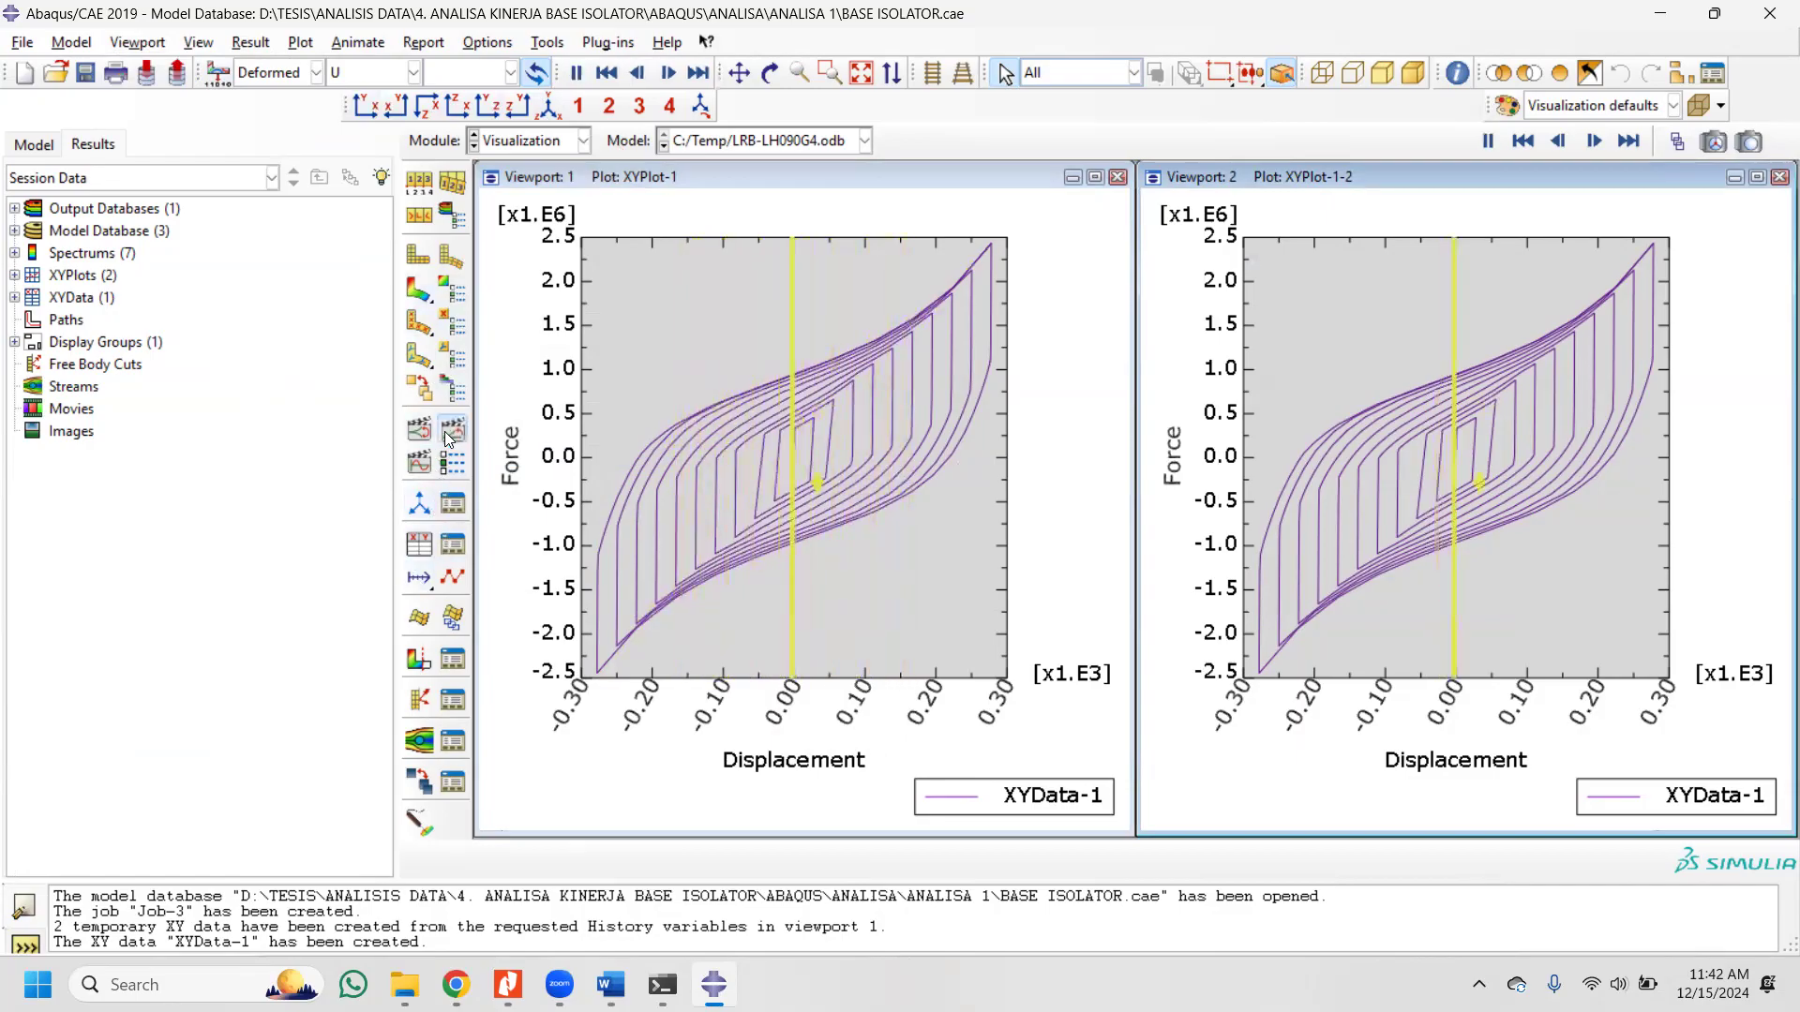
left_click(467, 427)
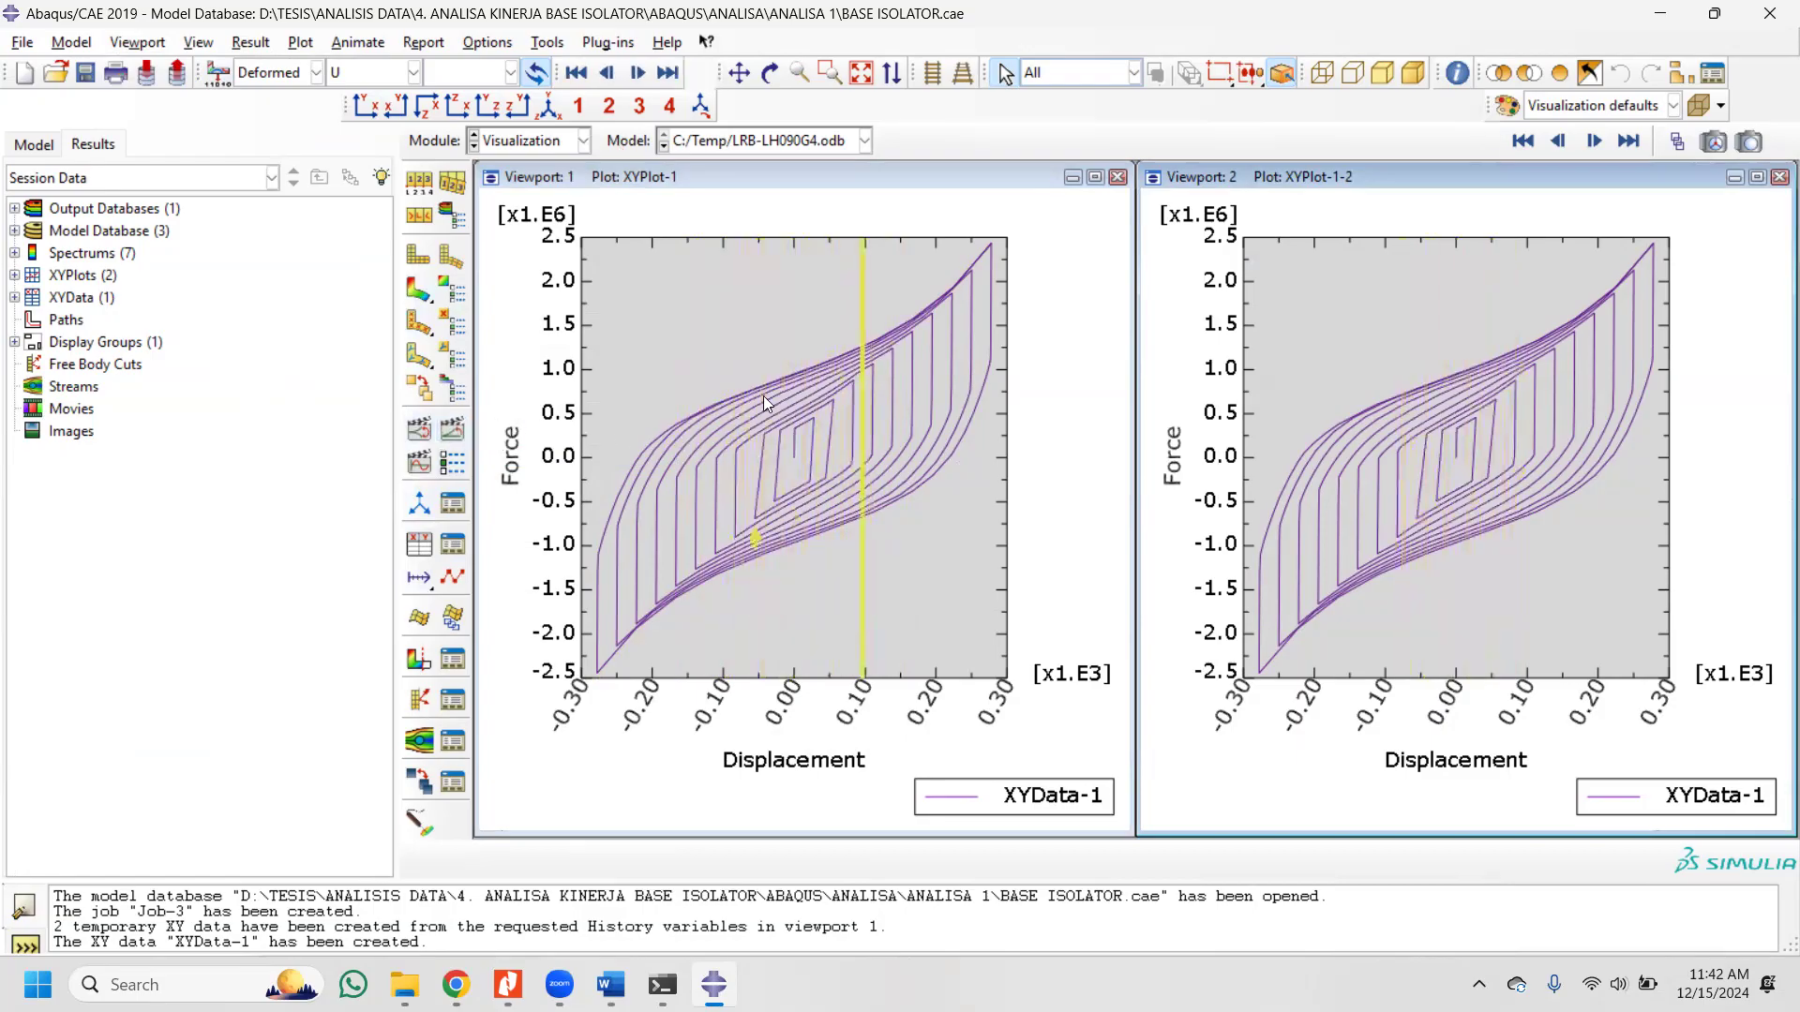
Step: Close Viewport 1 and maximize Viewport 2
left_click(1117, 176)
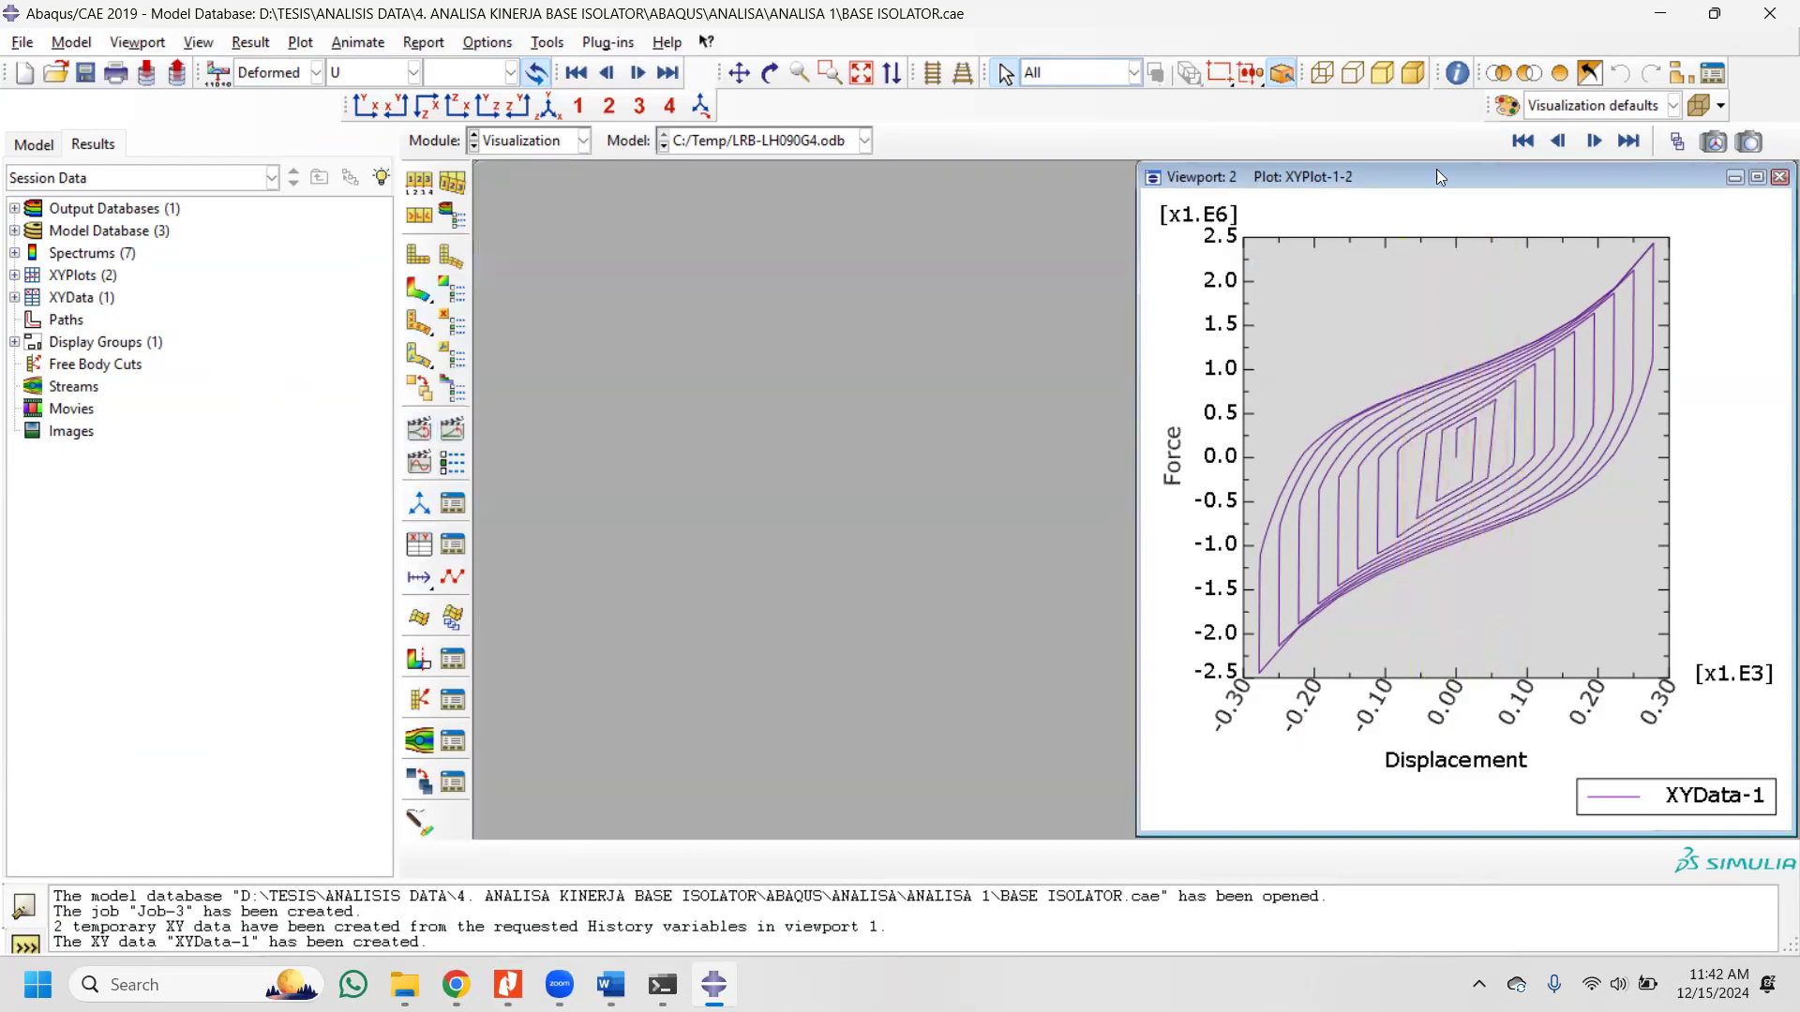
left_click(1757, 177)
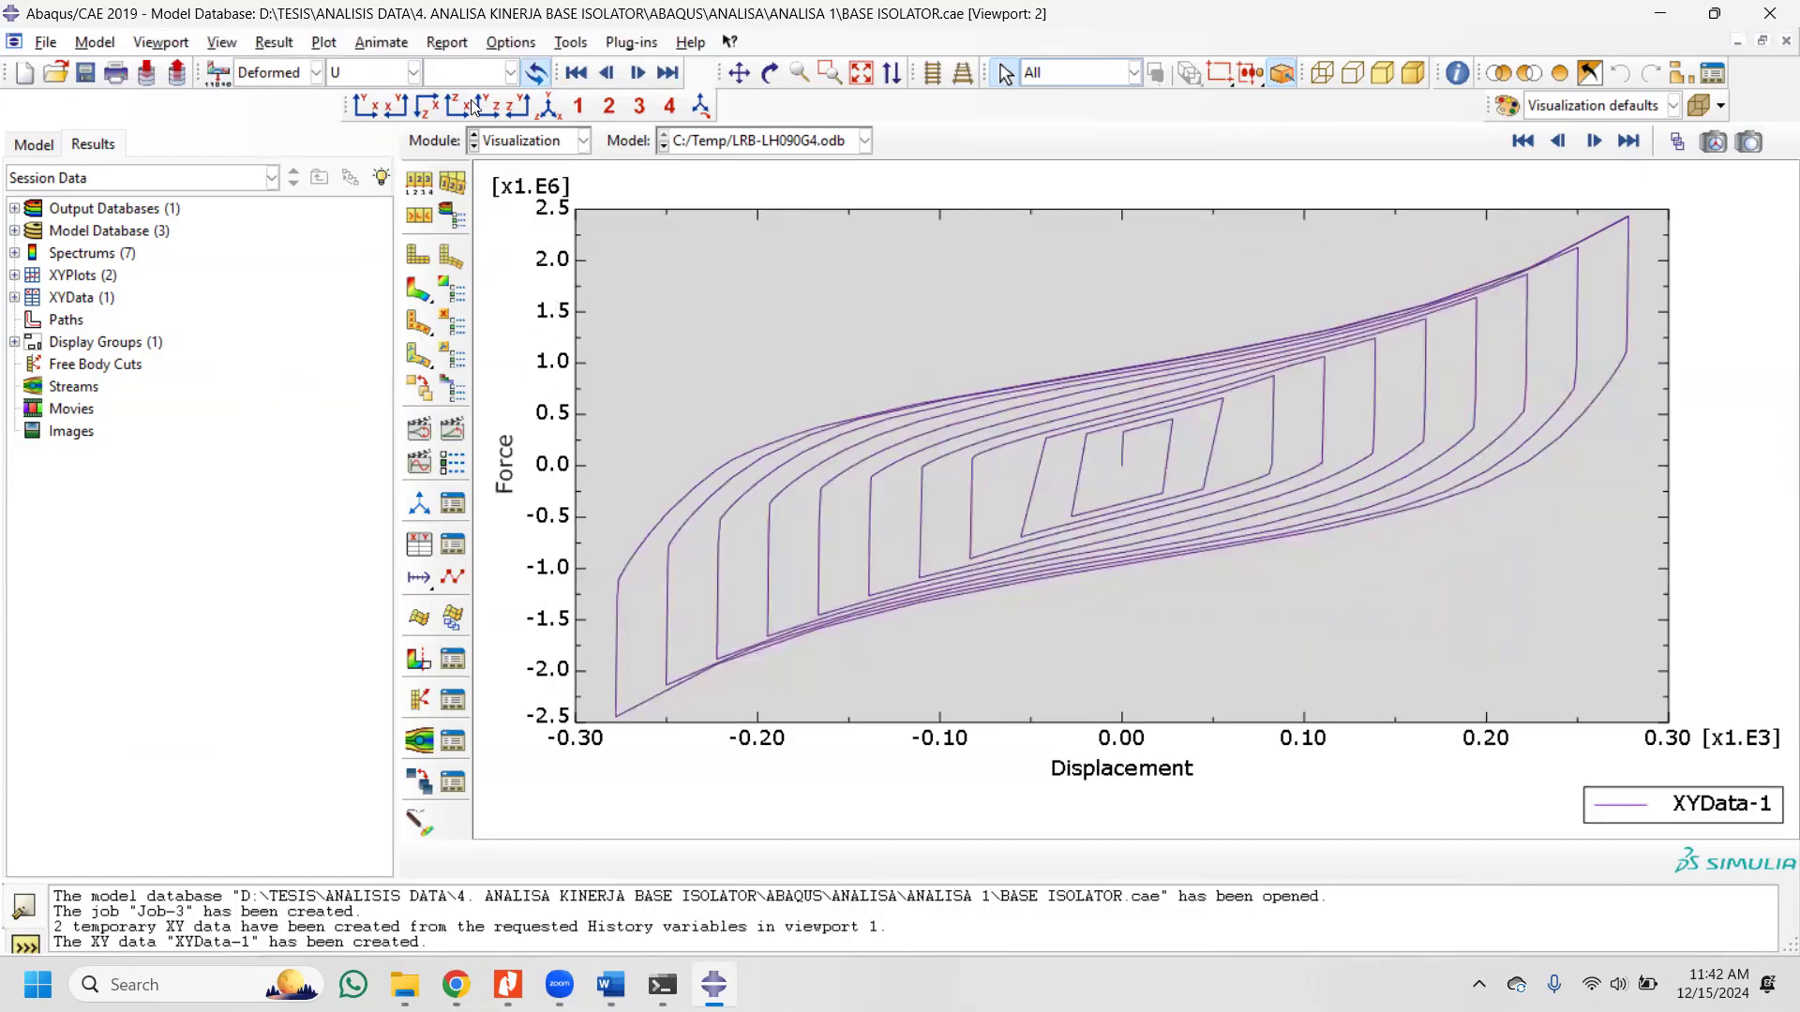
Step: Return to the Job module, open the results of job LRB-LH090G4 in Viewport 2, and animate the bearing's time history
left_click(530, 141)
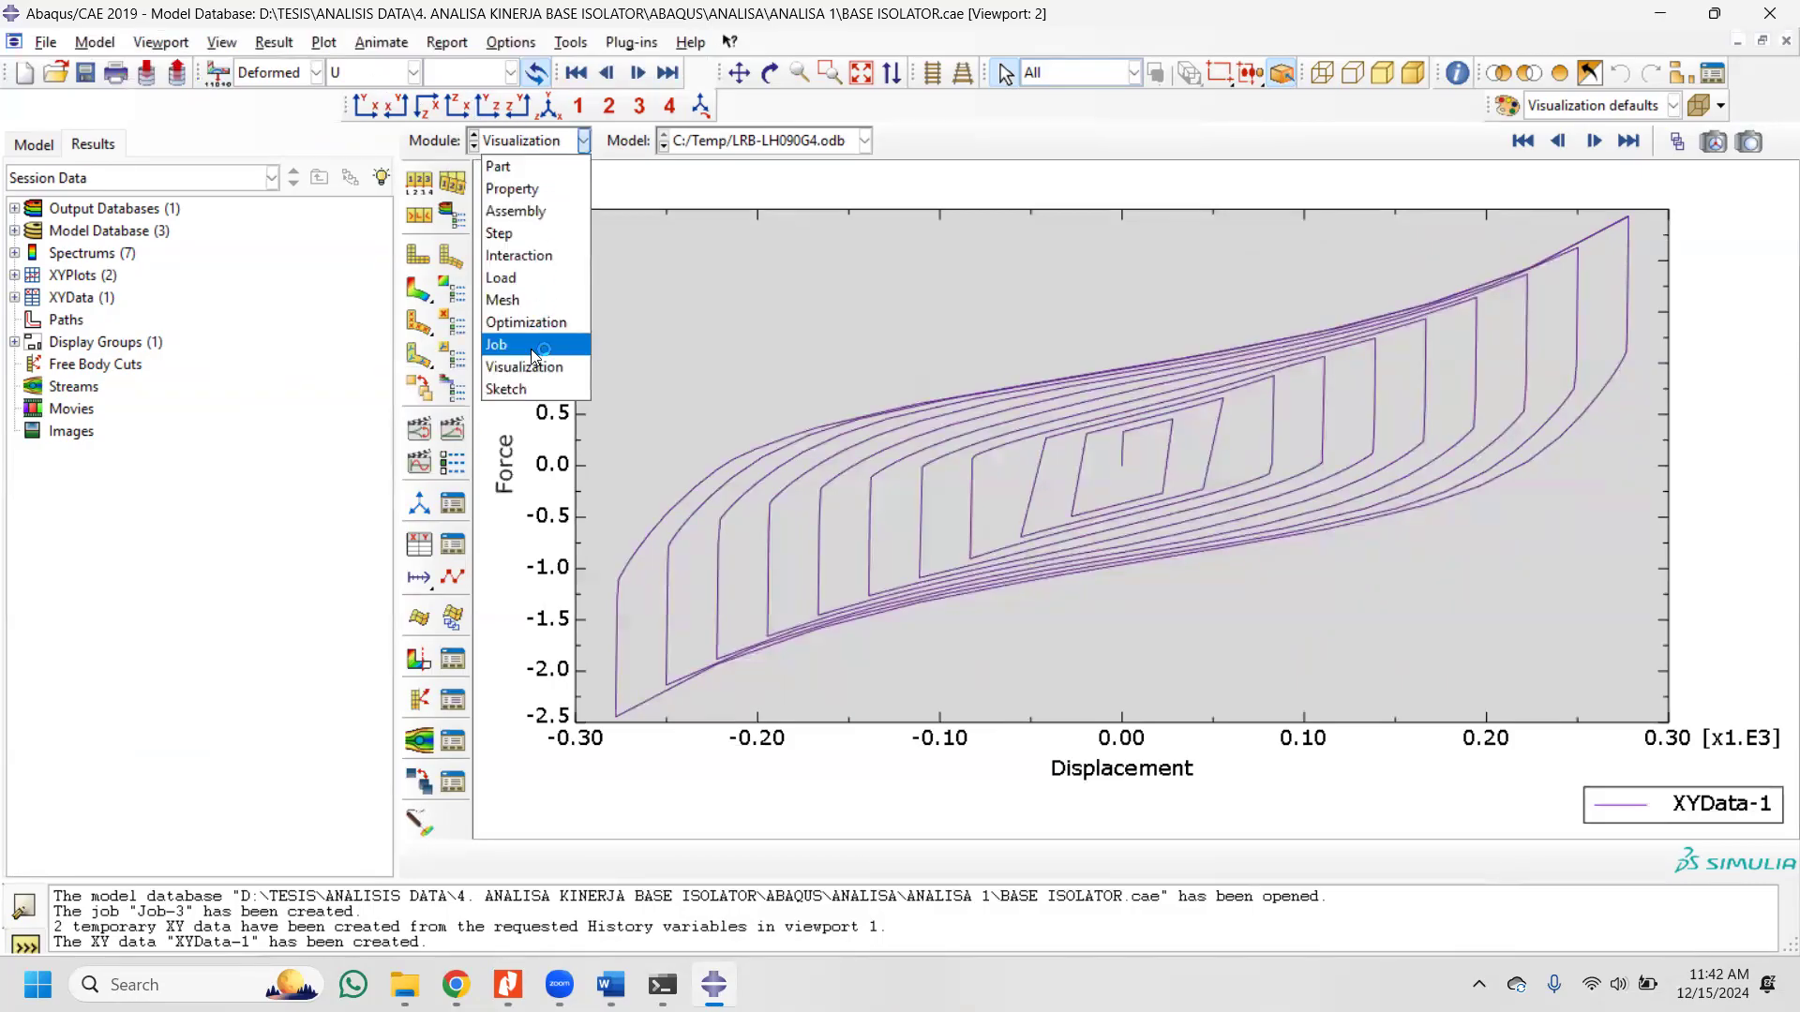
left_click(531, 349)
left_click(1340, 458)
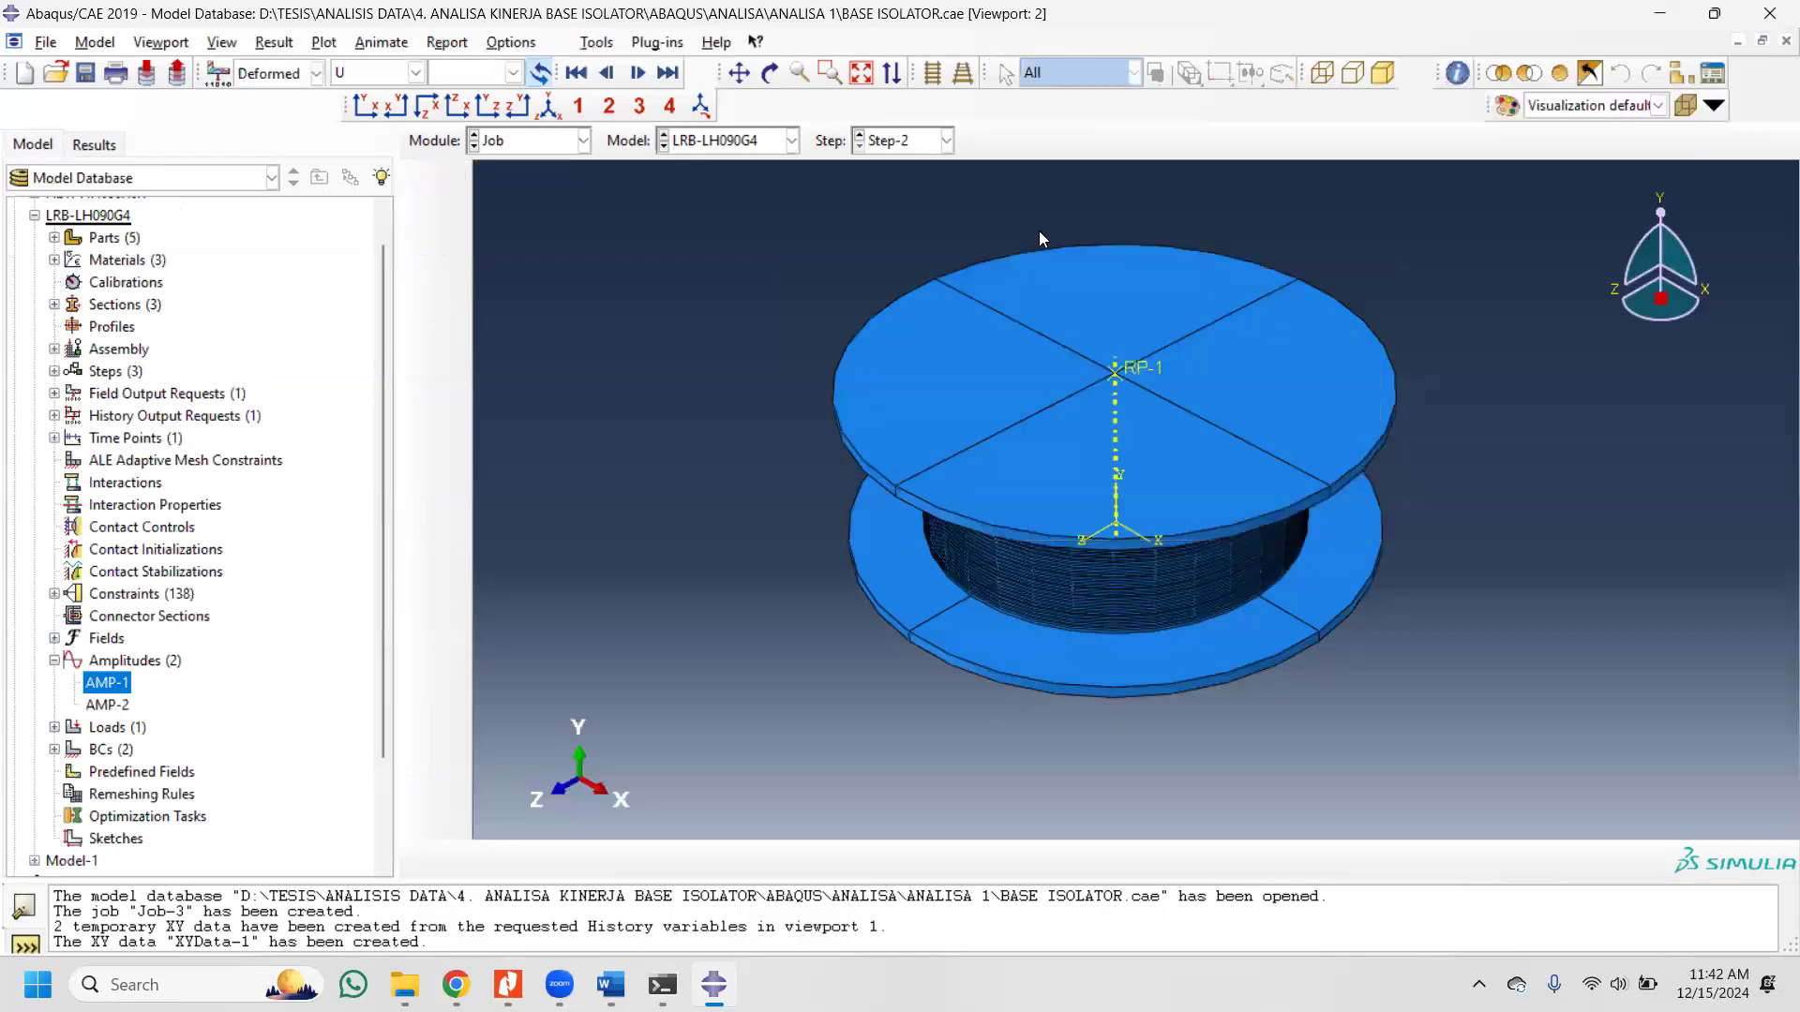
left_click(453, 431)
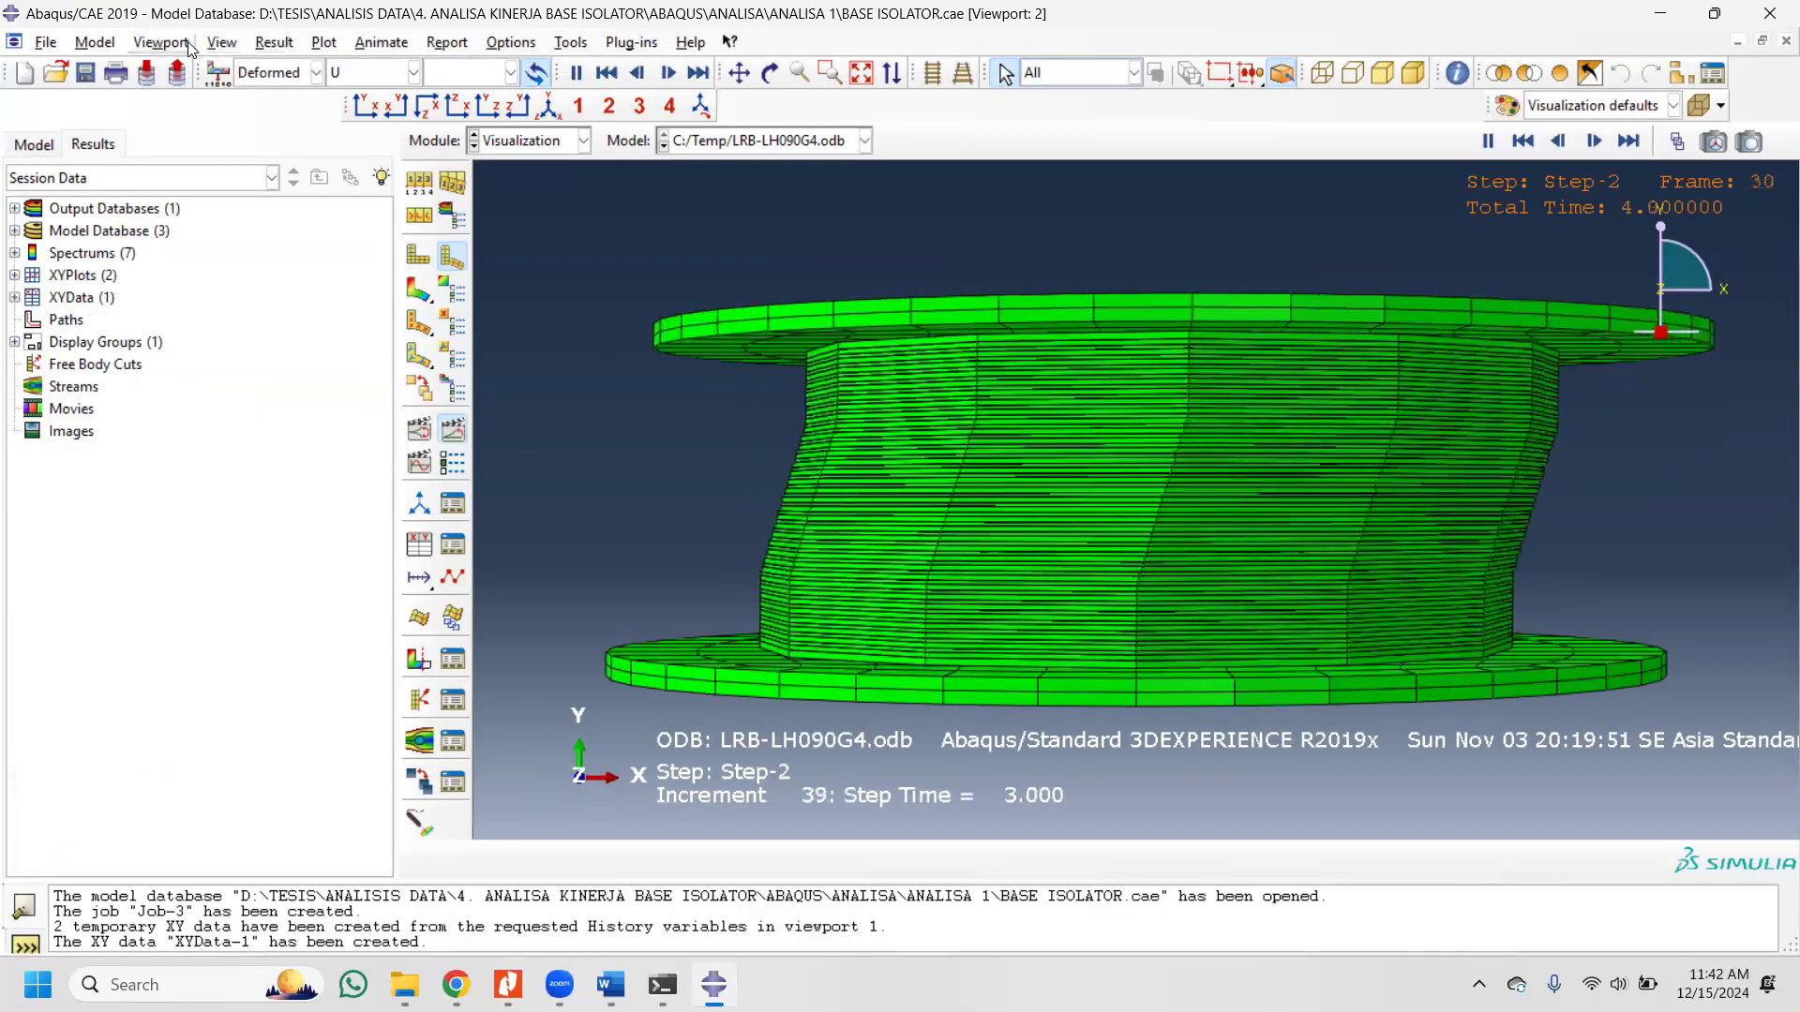
Step: Create a third viewport, plot XYData-1 in it, and close the XY Data Manager
left_click(164, 42)
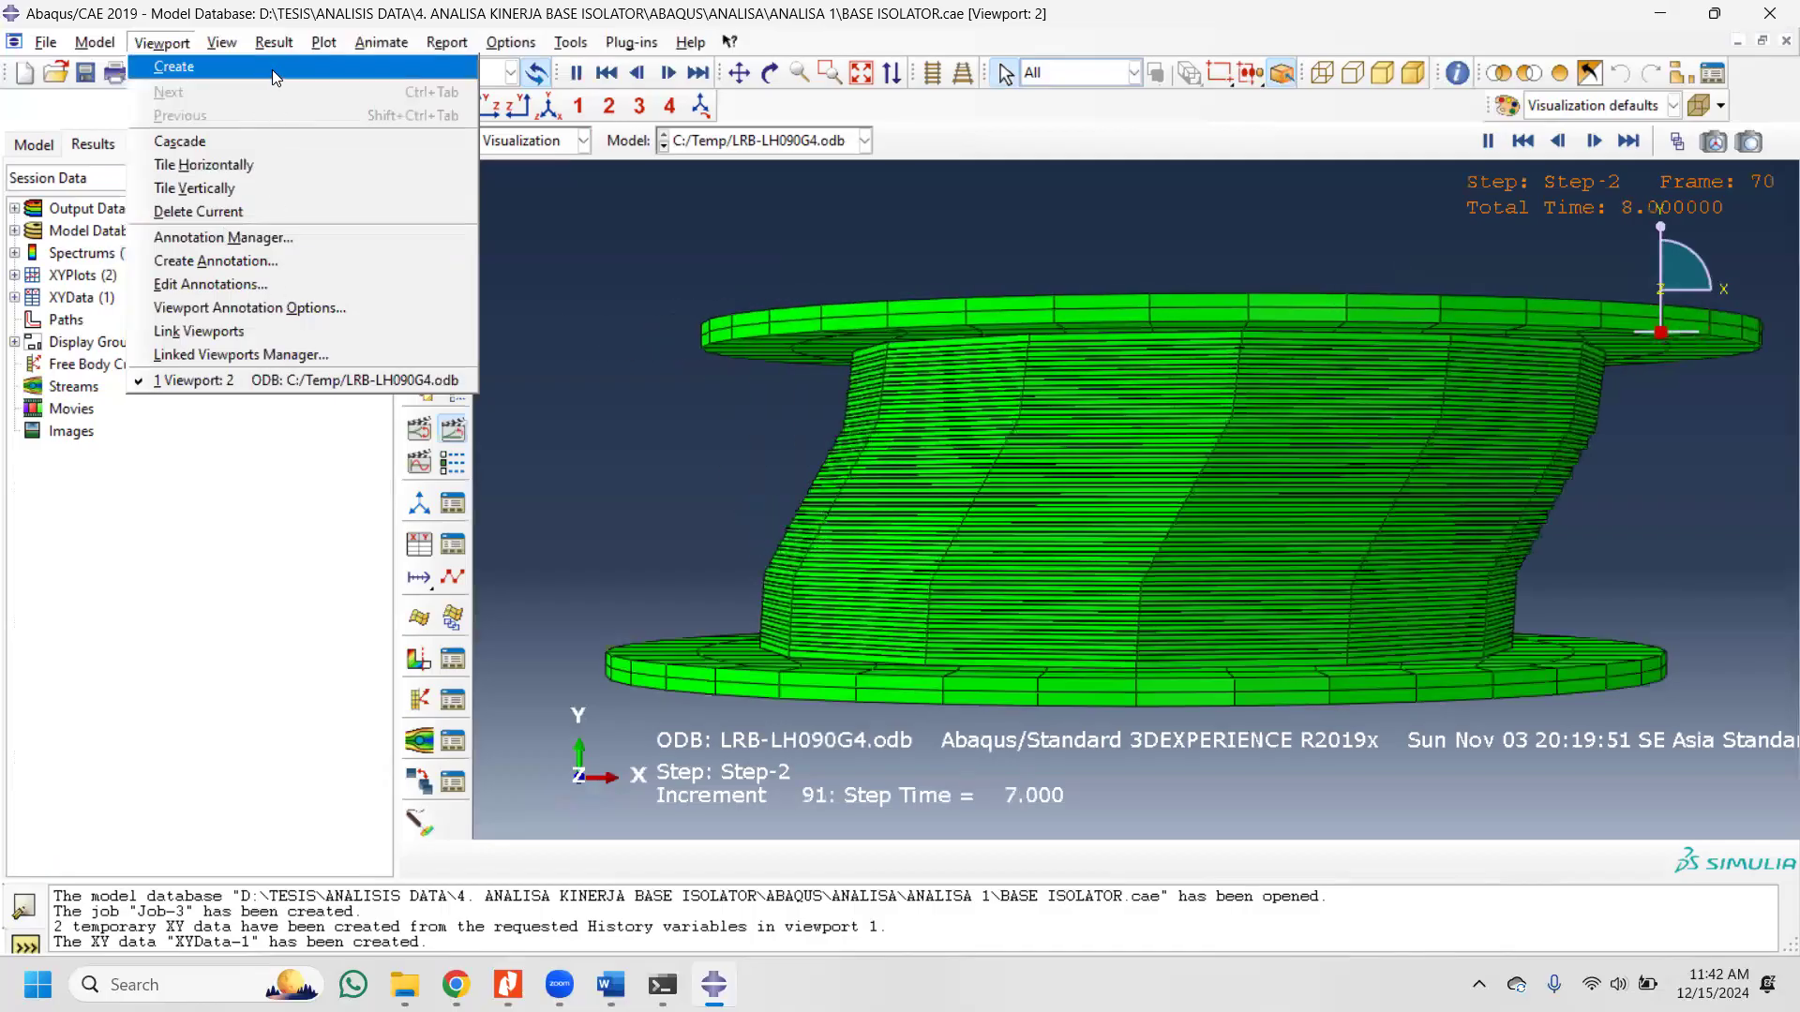
left_click(271, 68)
left_click(177, 47)
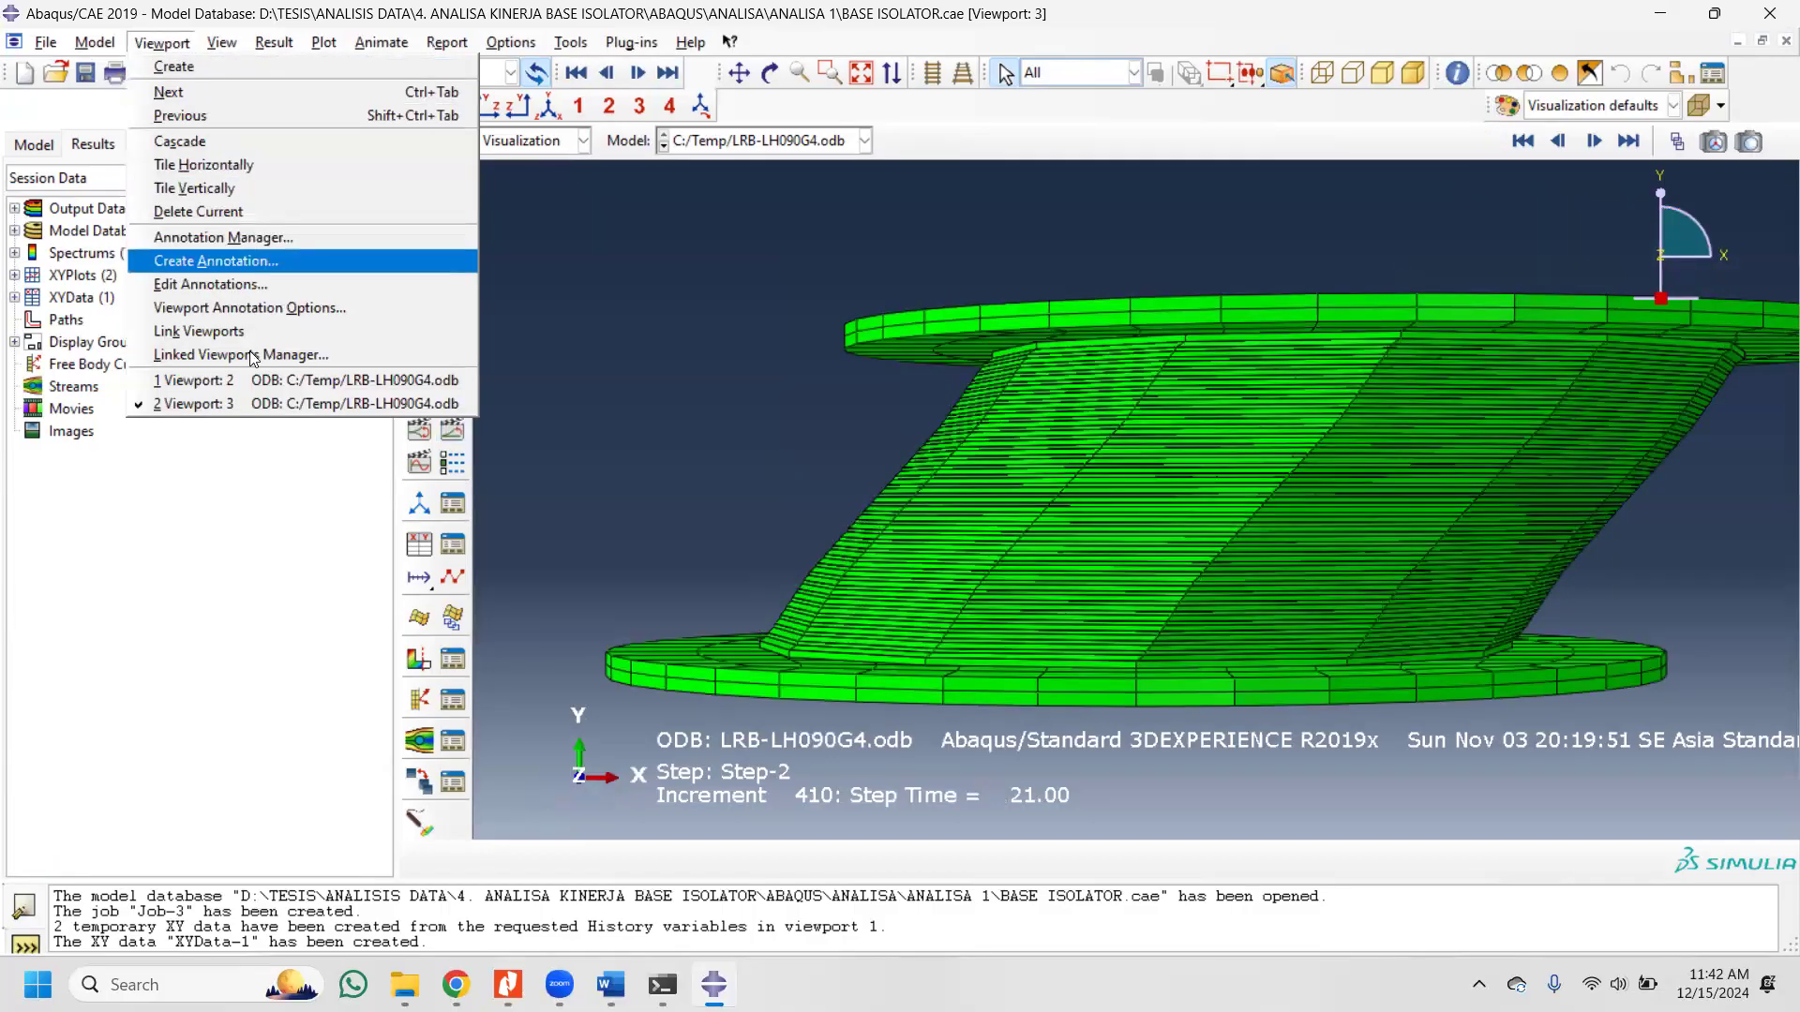
left_click(264, 402)
left_click(455, 549)
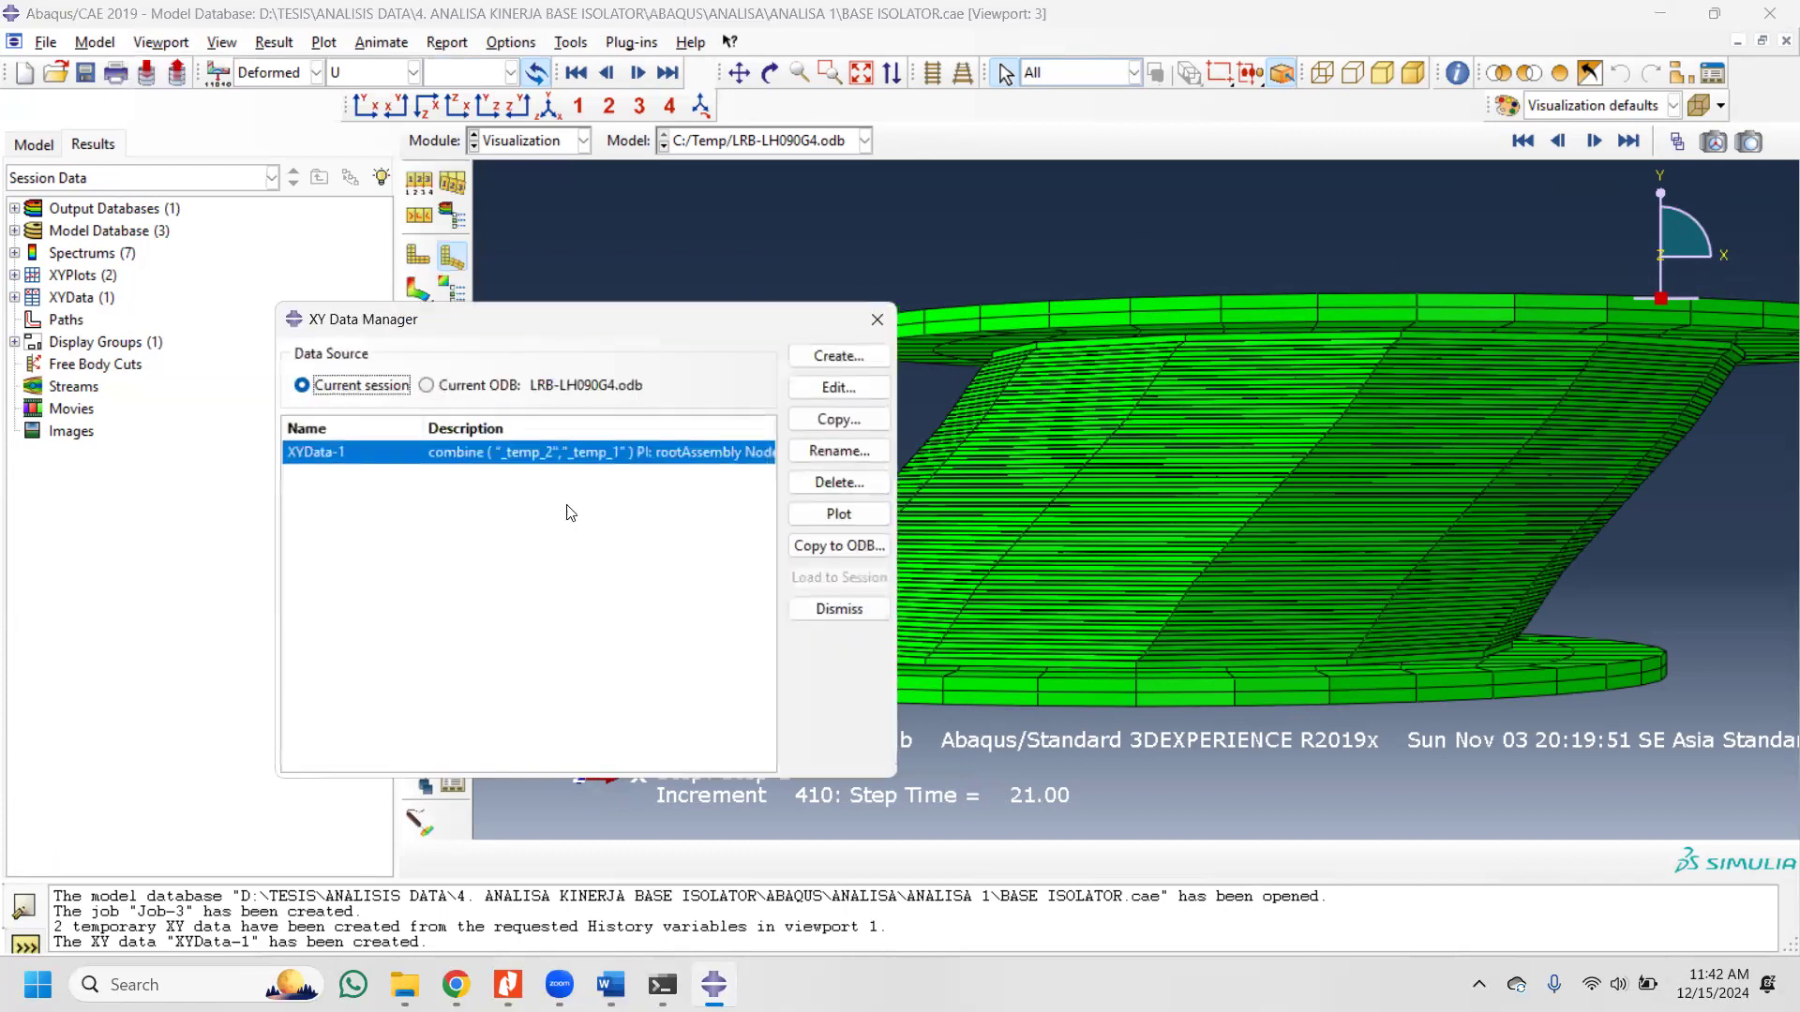
left_click(853, 514)
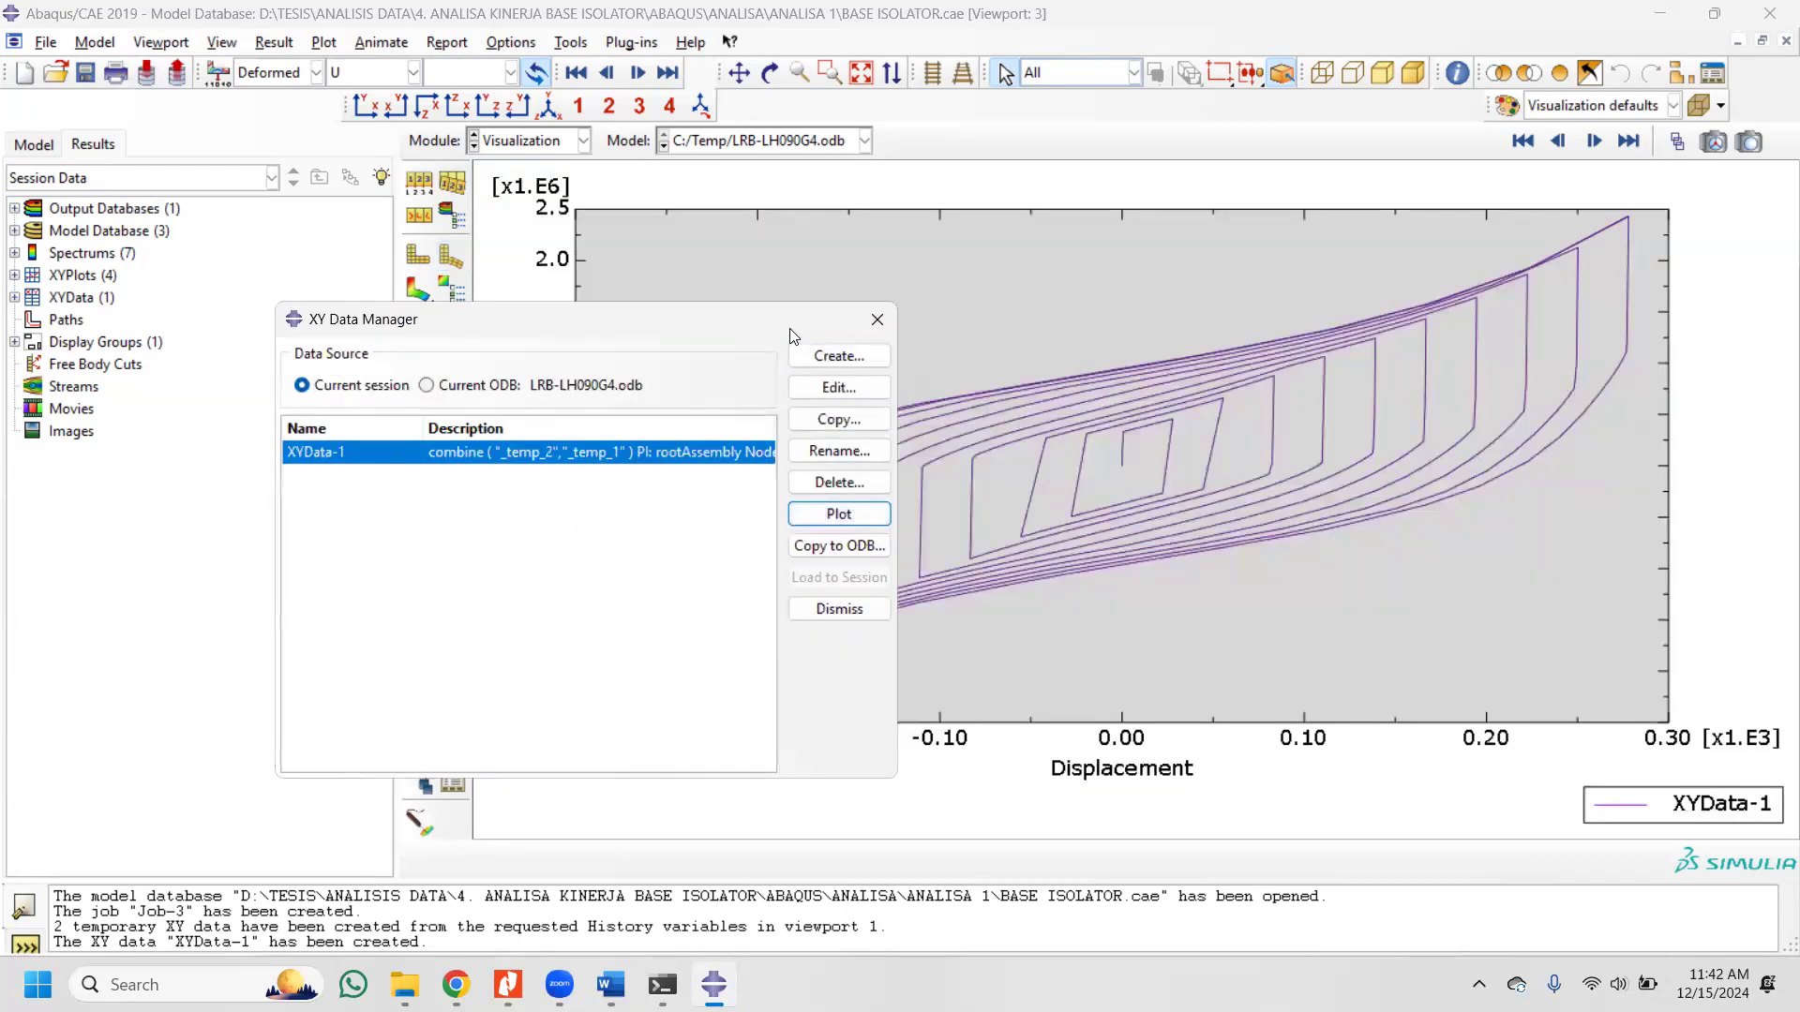
left_click(878, 321)
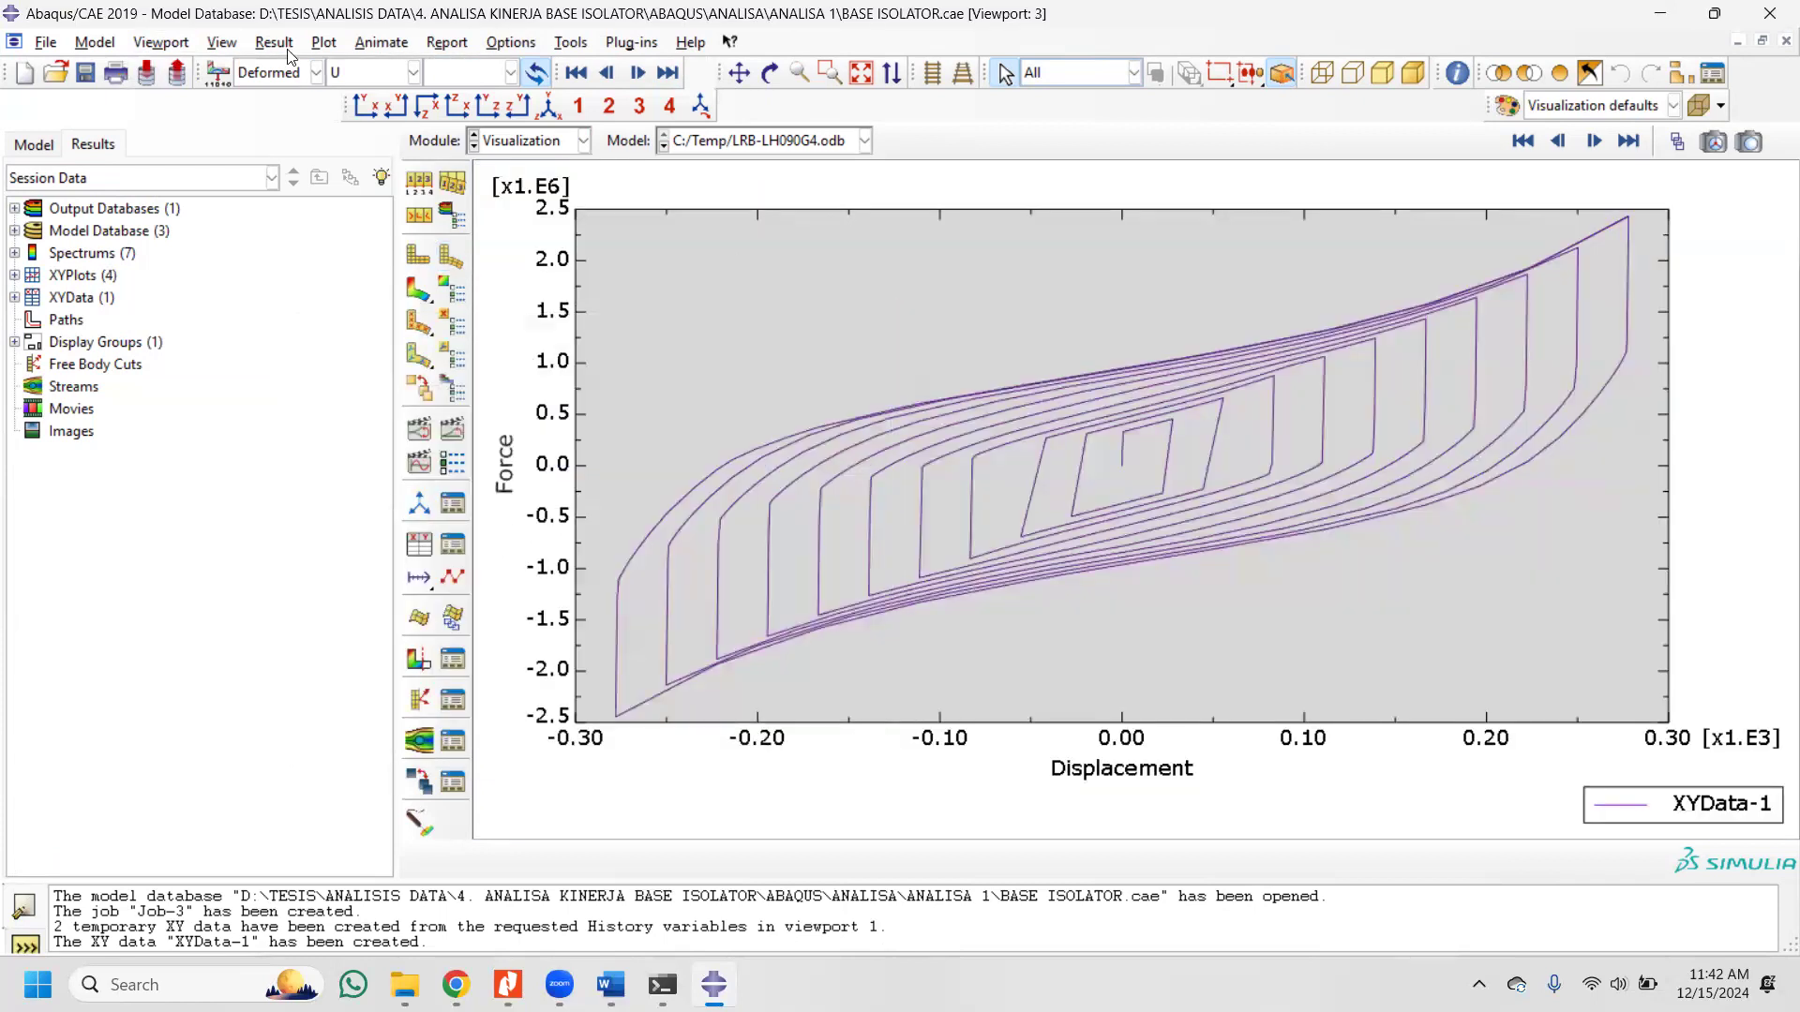
Step: Tile the bearing and curve viewports, trying the horizontal arrangement before placing them side by side with vertical tiling
left_click(150, 49)
left_click(217, 169)
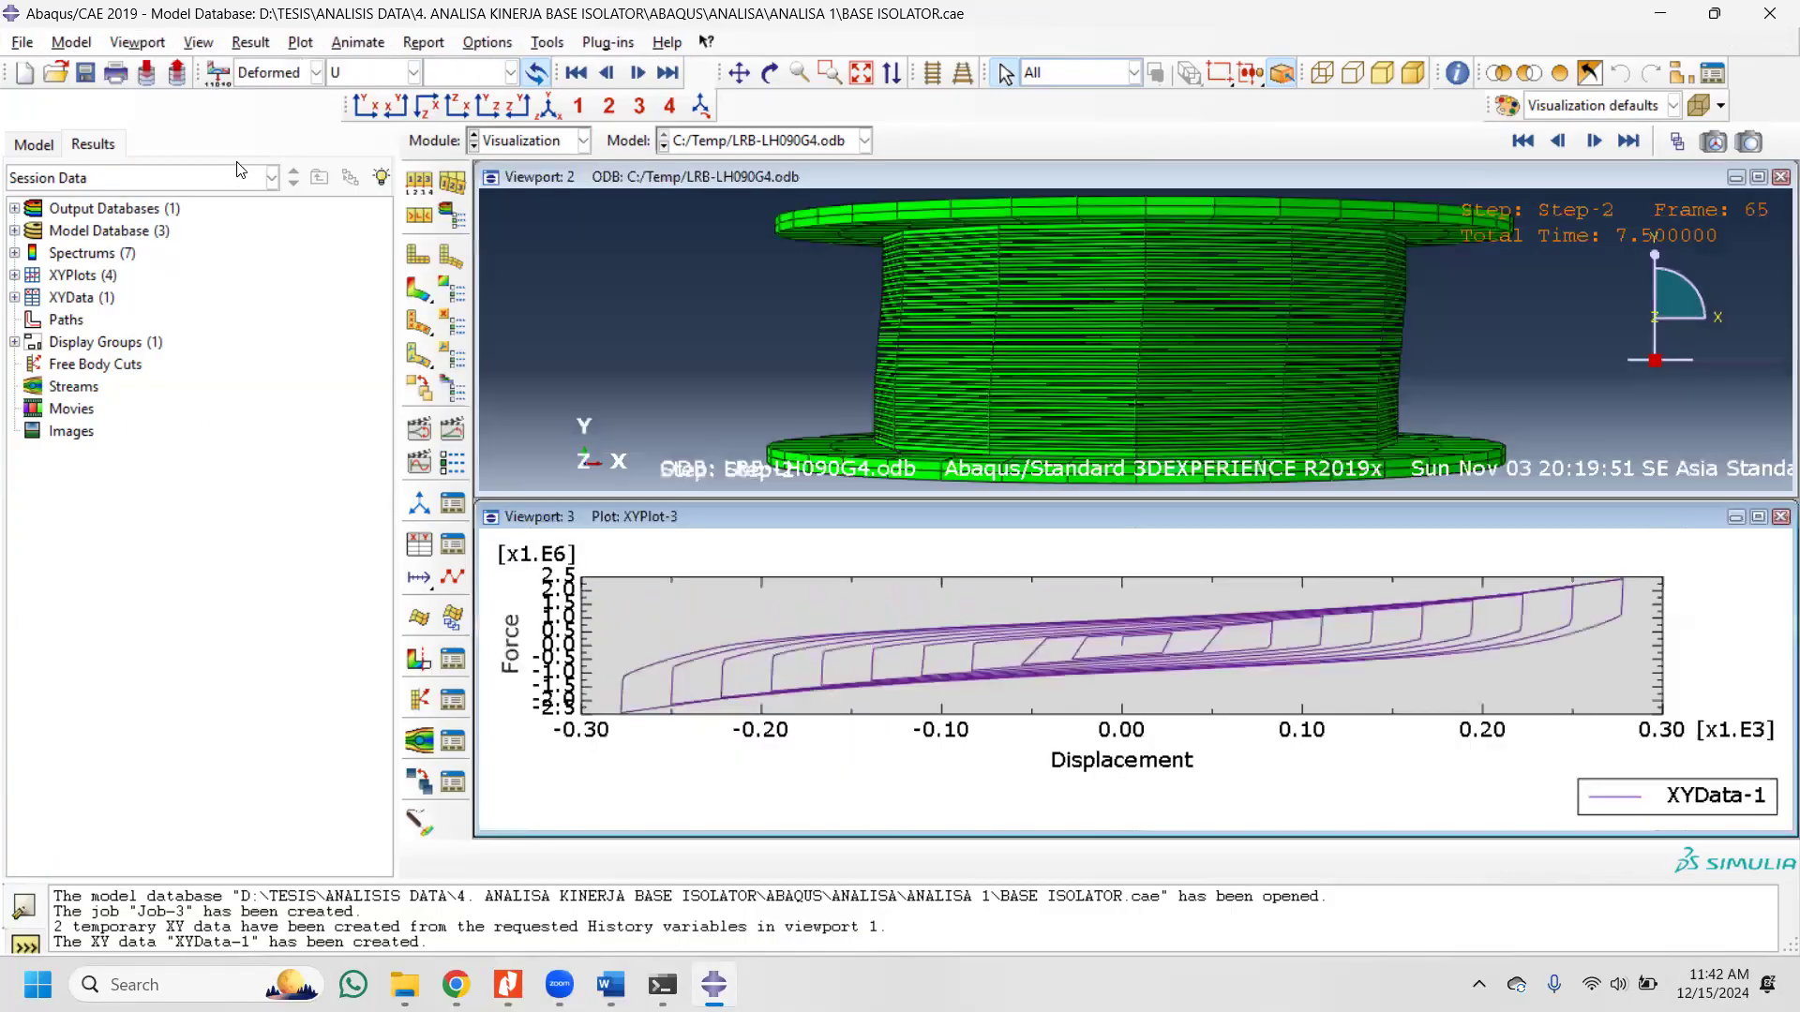
left_click(157, 44)
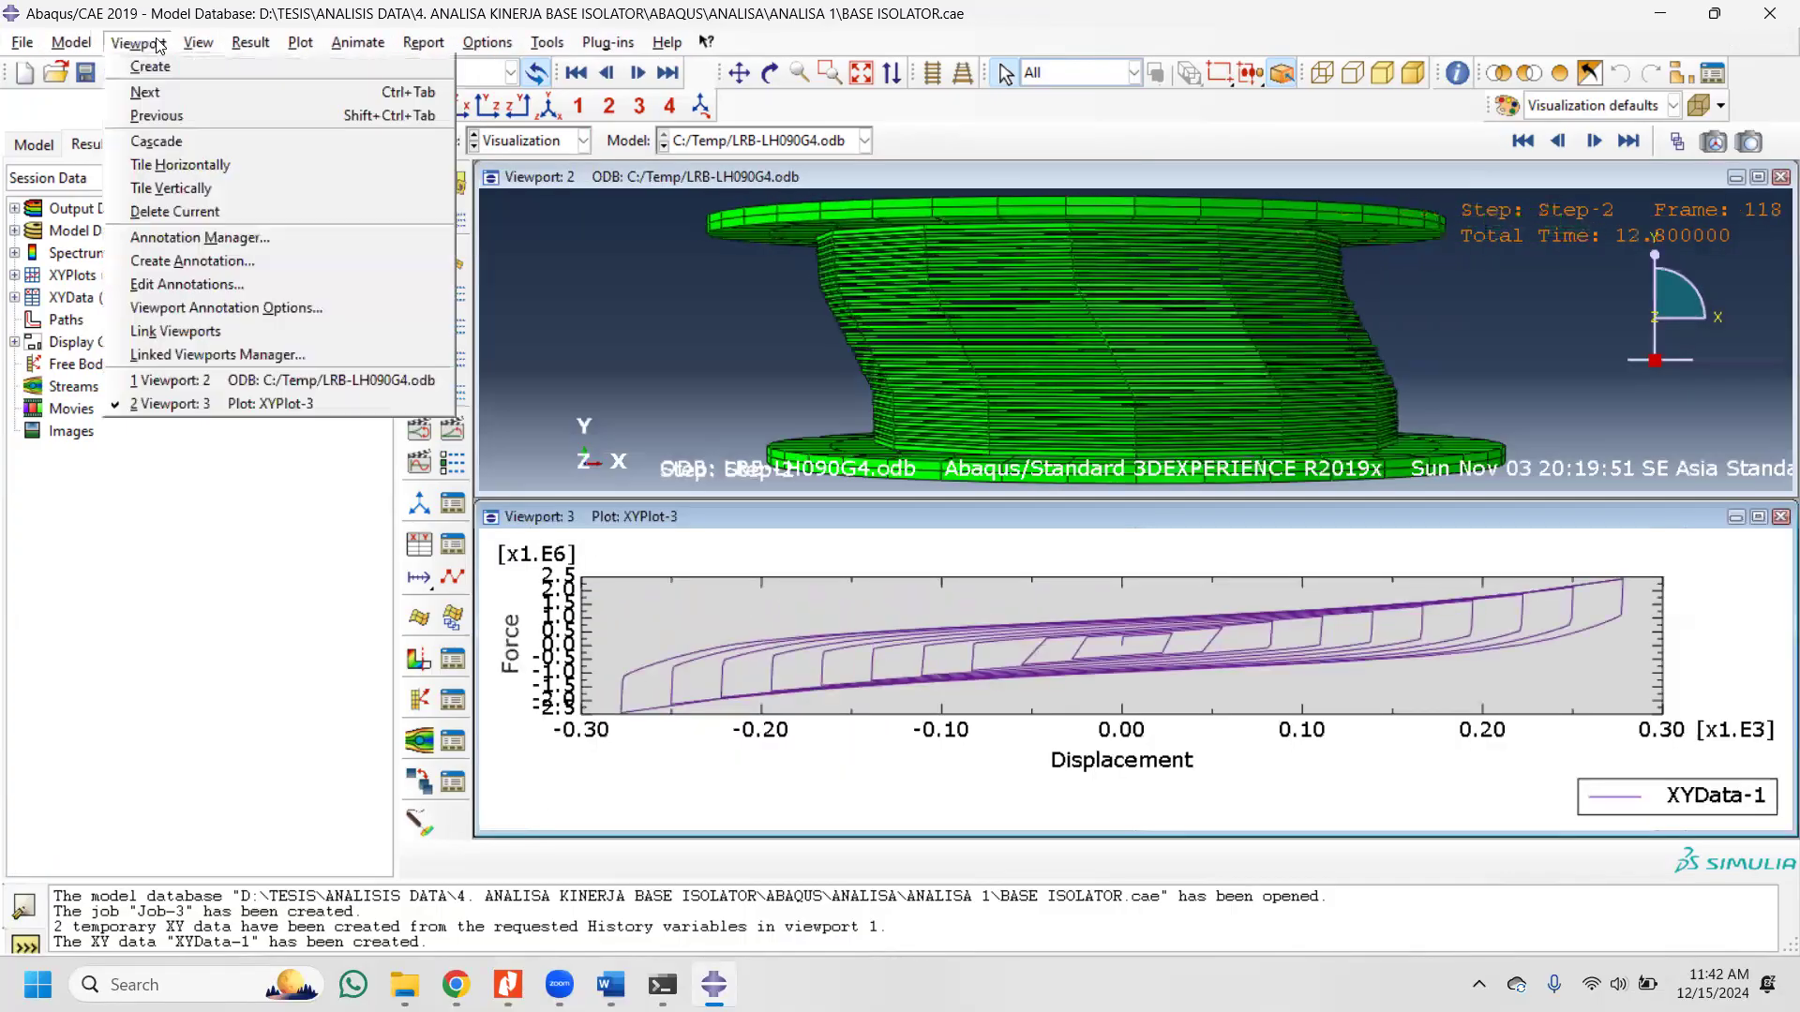
left_click(234, 188)
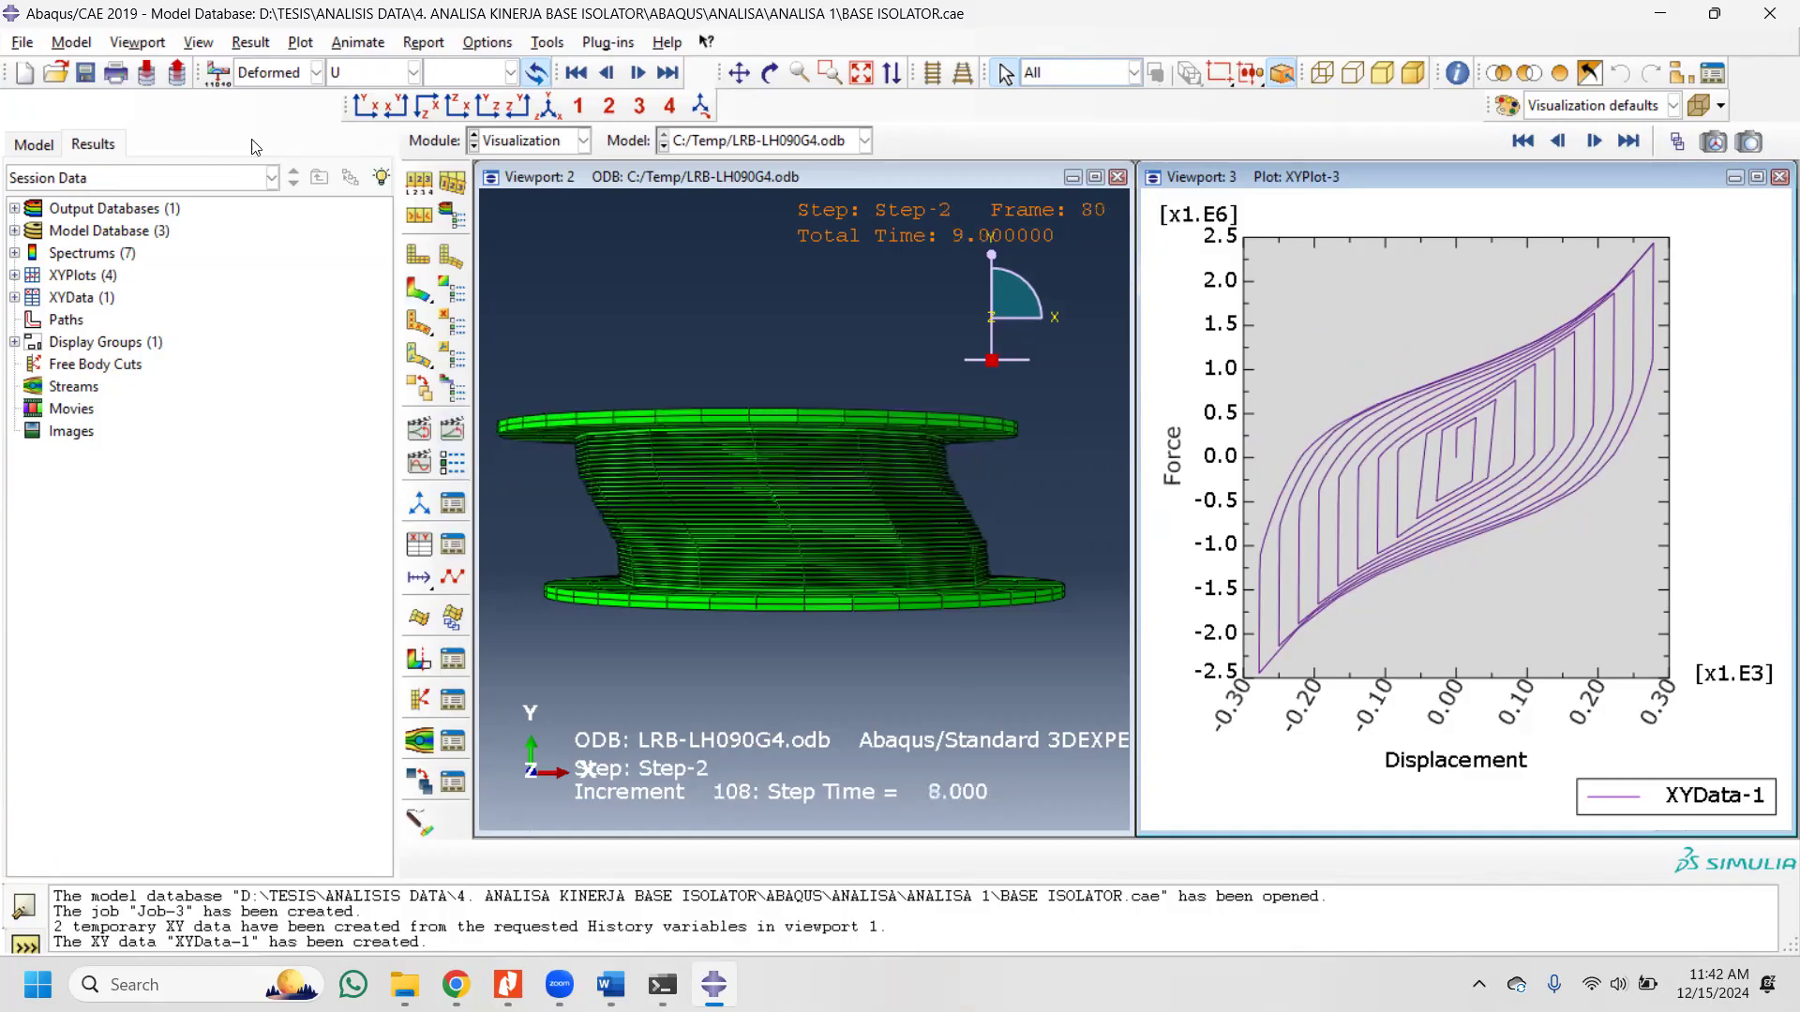
Step: Make Viewport 3 current and animate the time history of its force-displacement curve alongside the deforming bearing
left_click(137, 42)
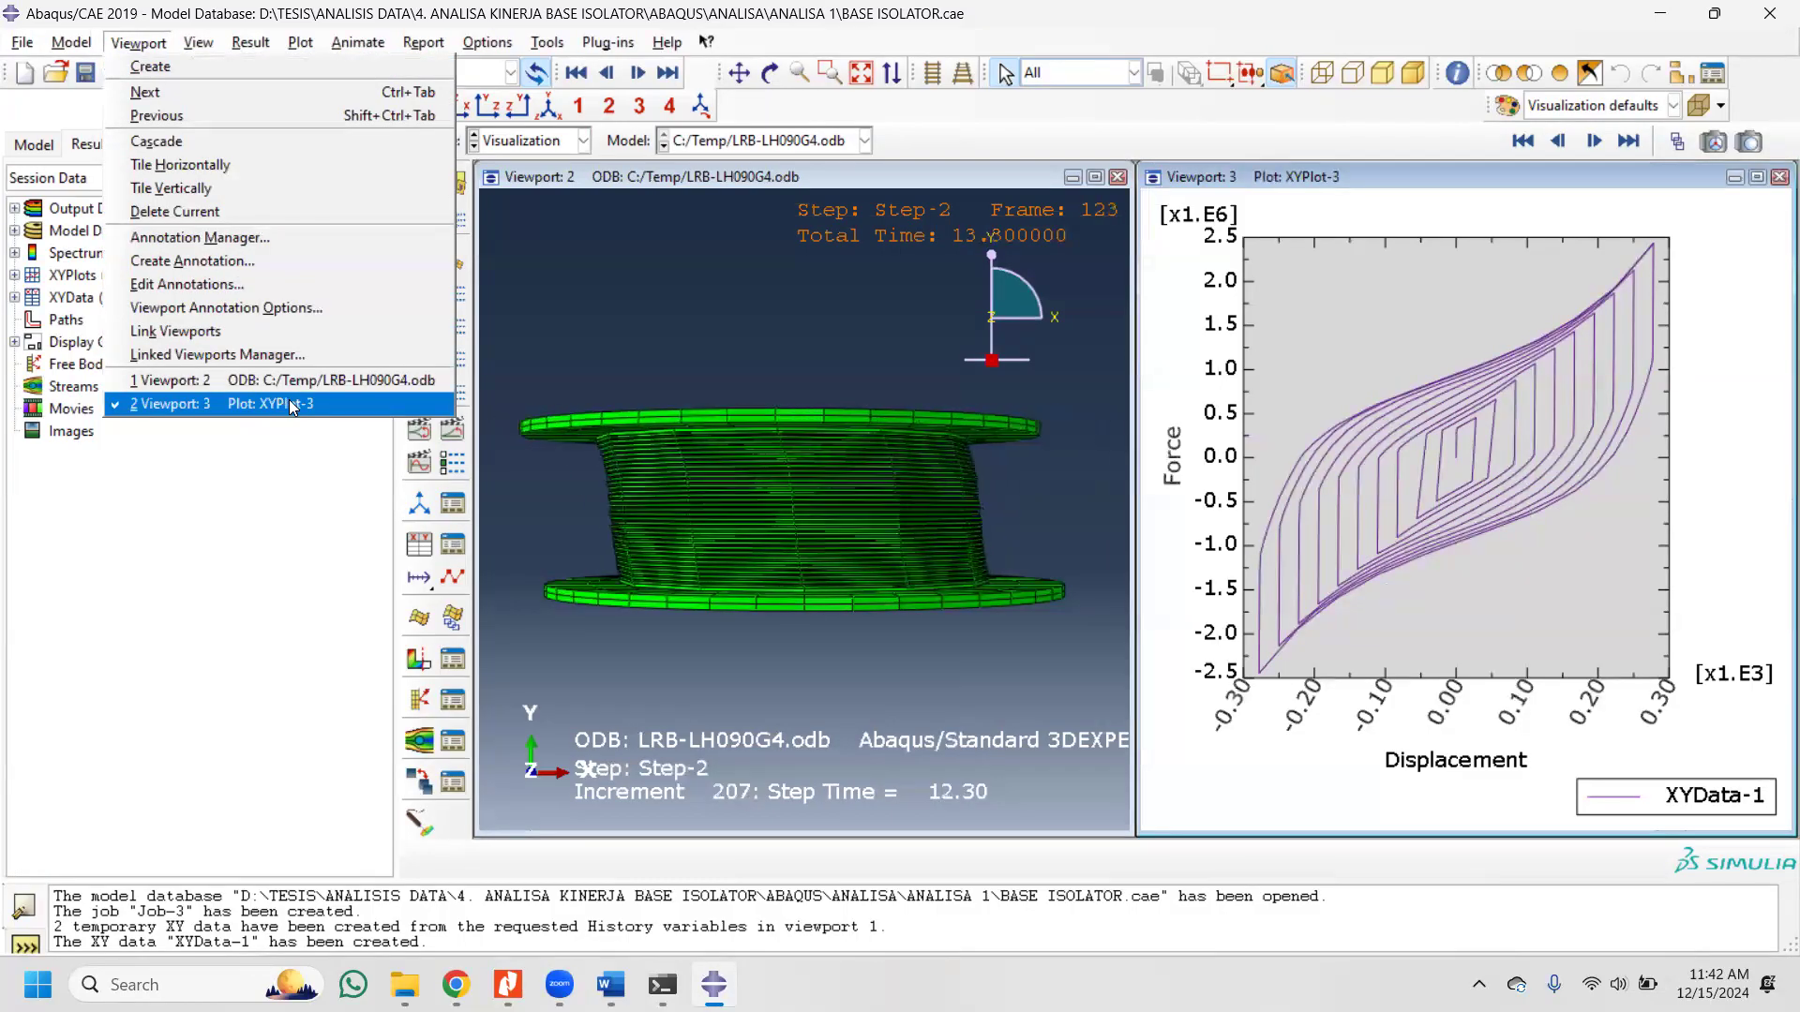
left_click(292, 405)
left_click(451, 431)
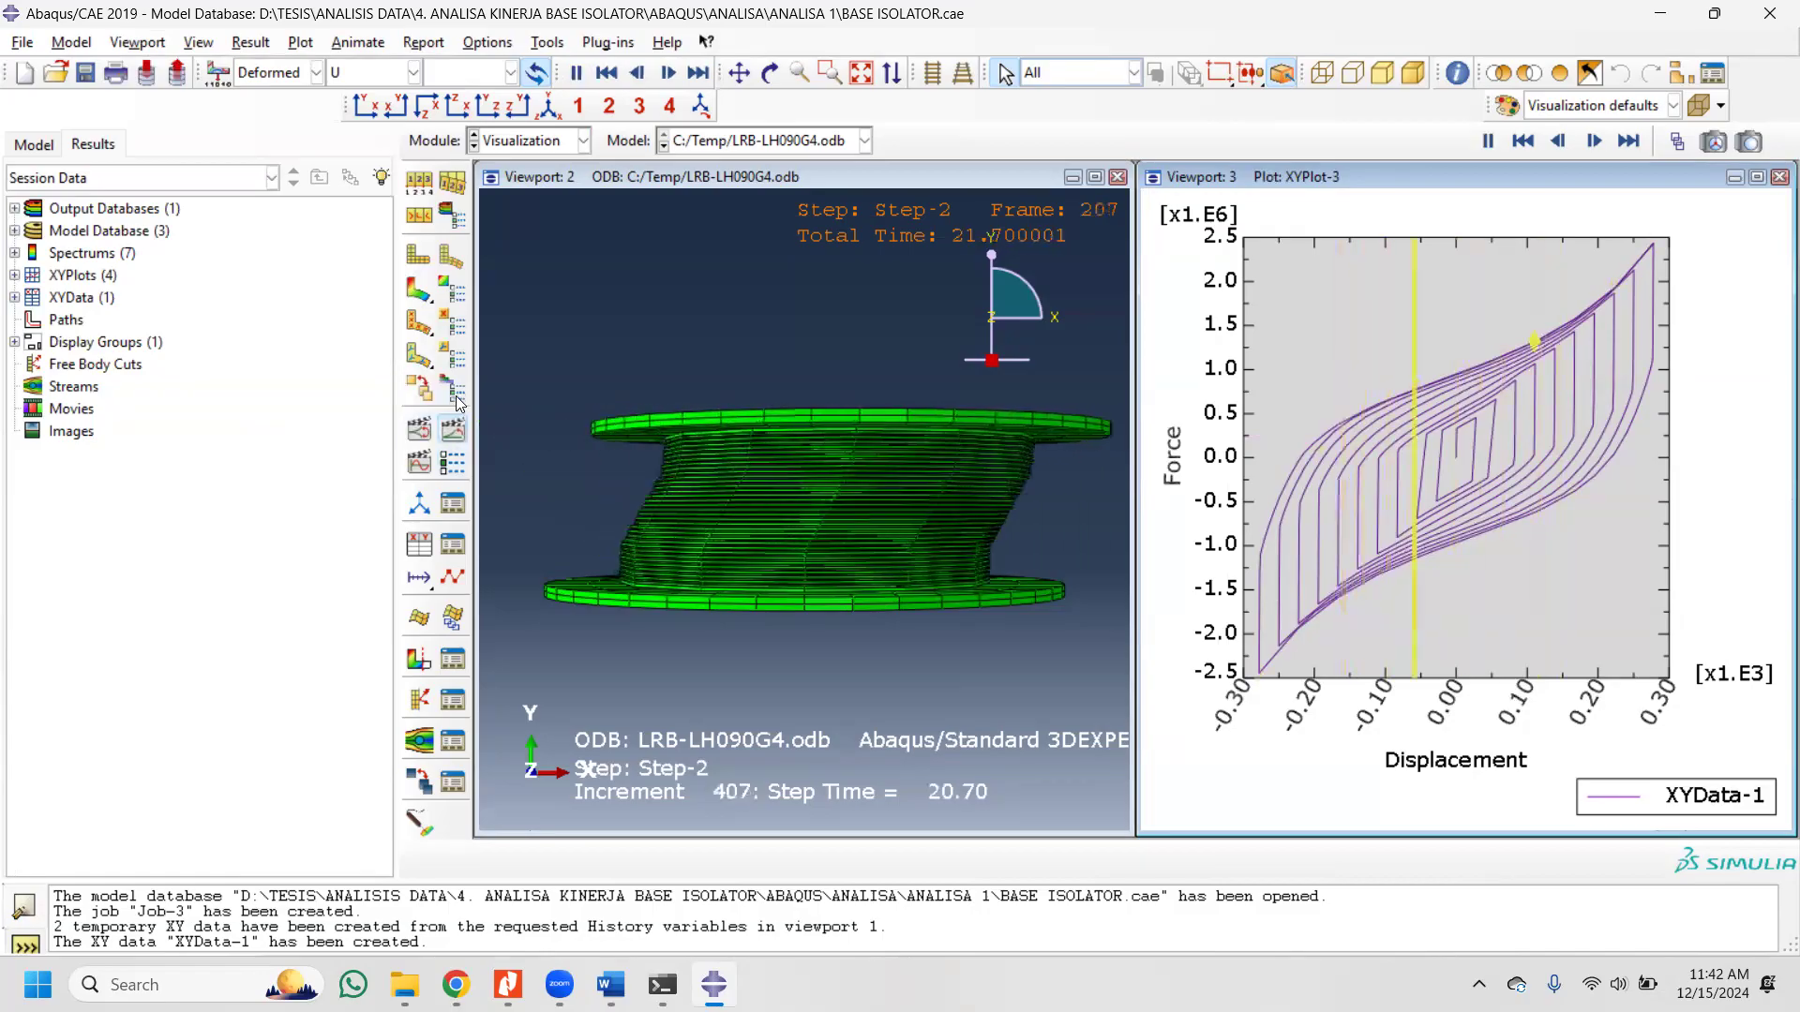